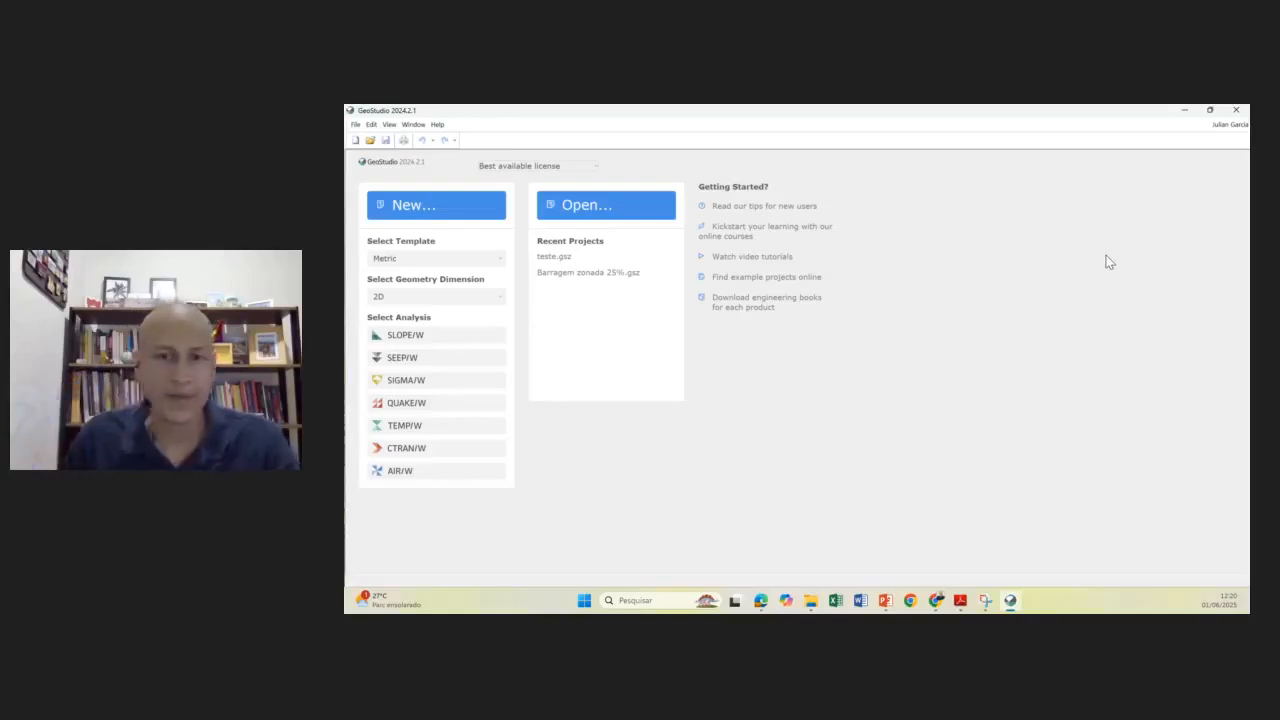
- Switch to the PowerPoint tutorial, examine the dam geometry and point coordinates on slide 11, and return to GeoStudio
key(alt+Tab)
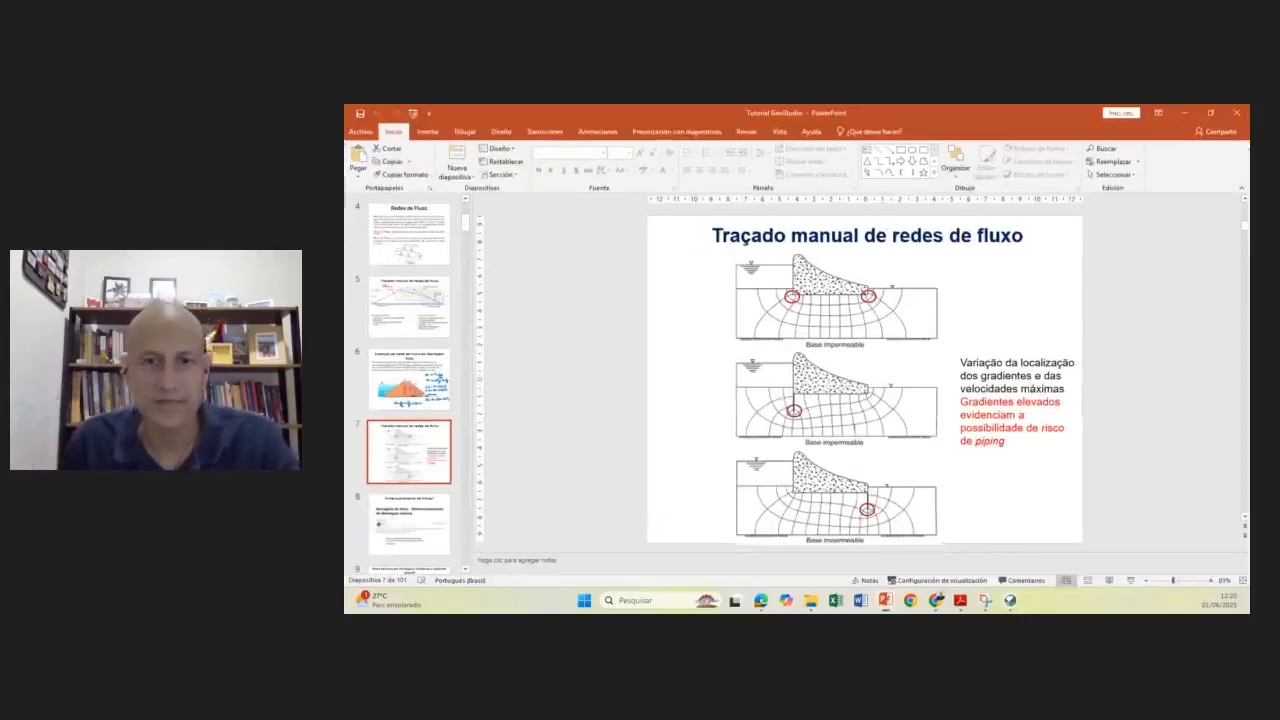
scroll(410, 420, down, 3)
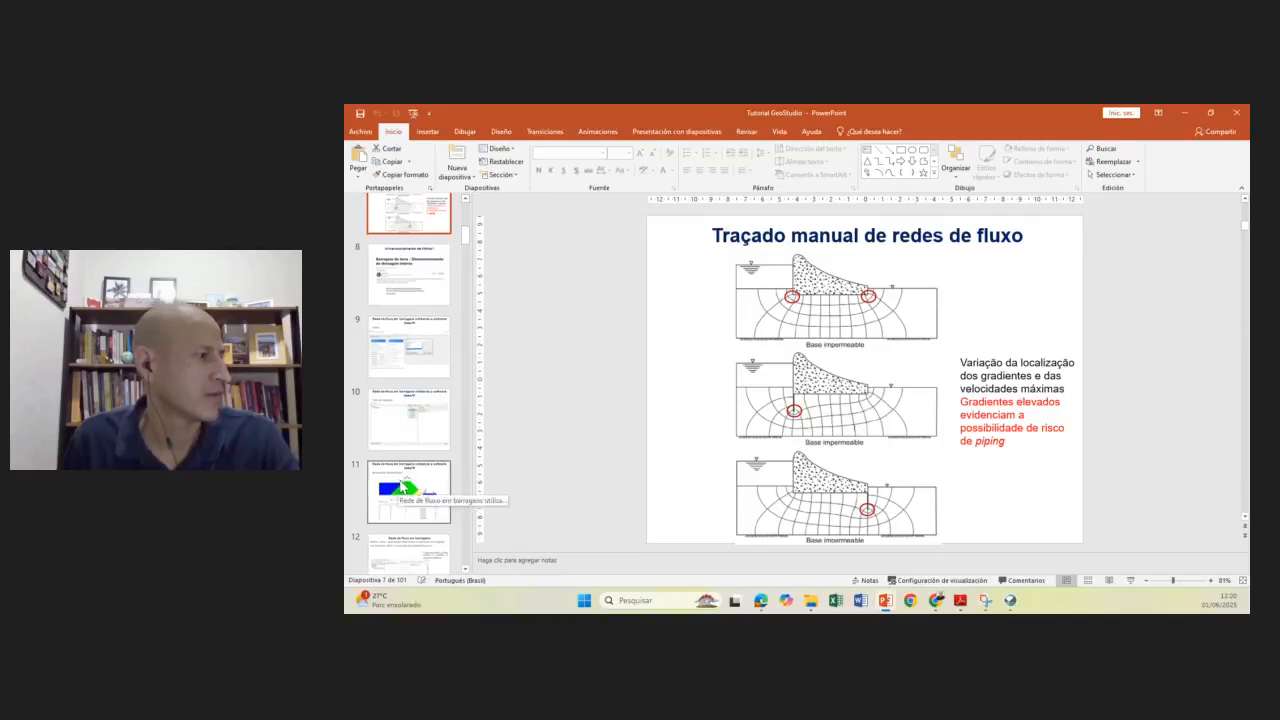
click(409, 491)
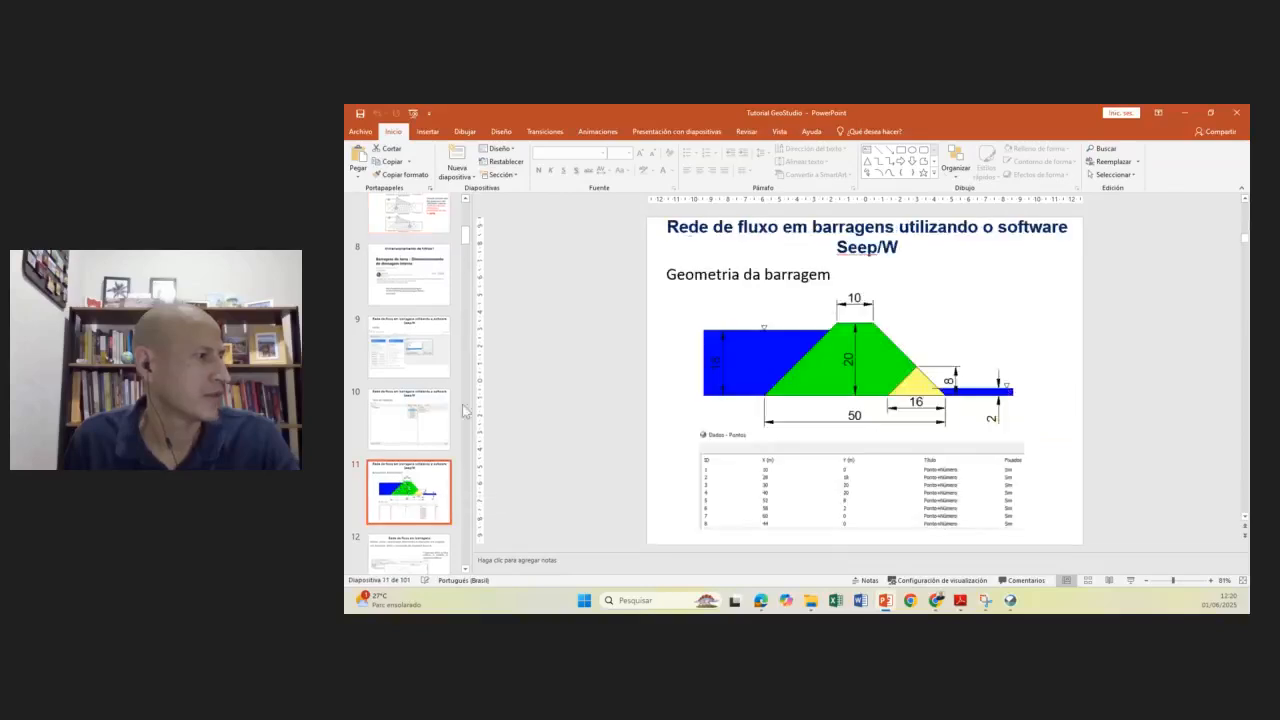
click(1183, 113)
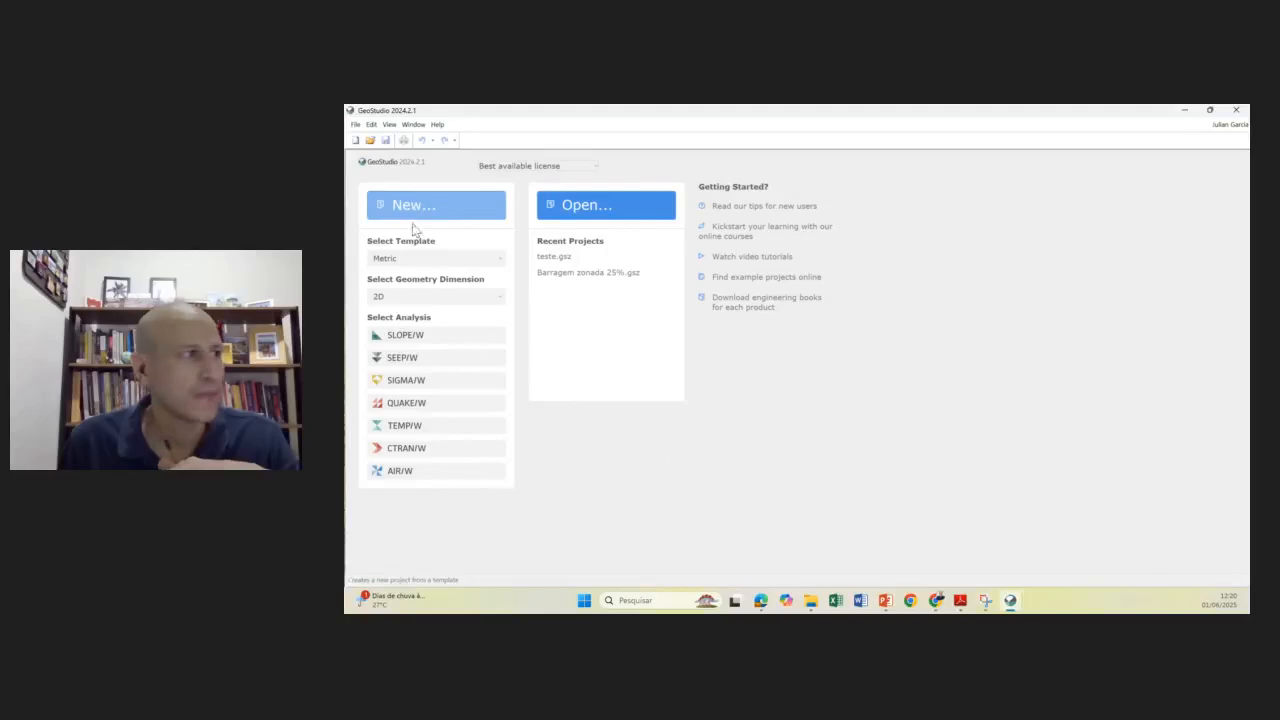
- Create a SEEP/W project with the Metric template and 2D geometry, and maximize its project definition window
click(498, 260)
click(490, 258)
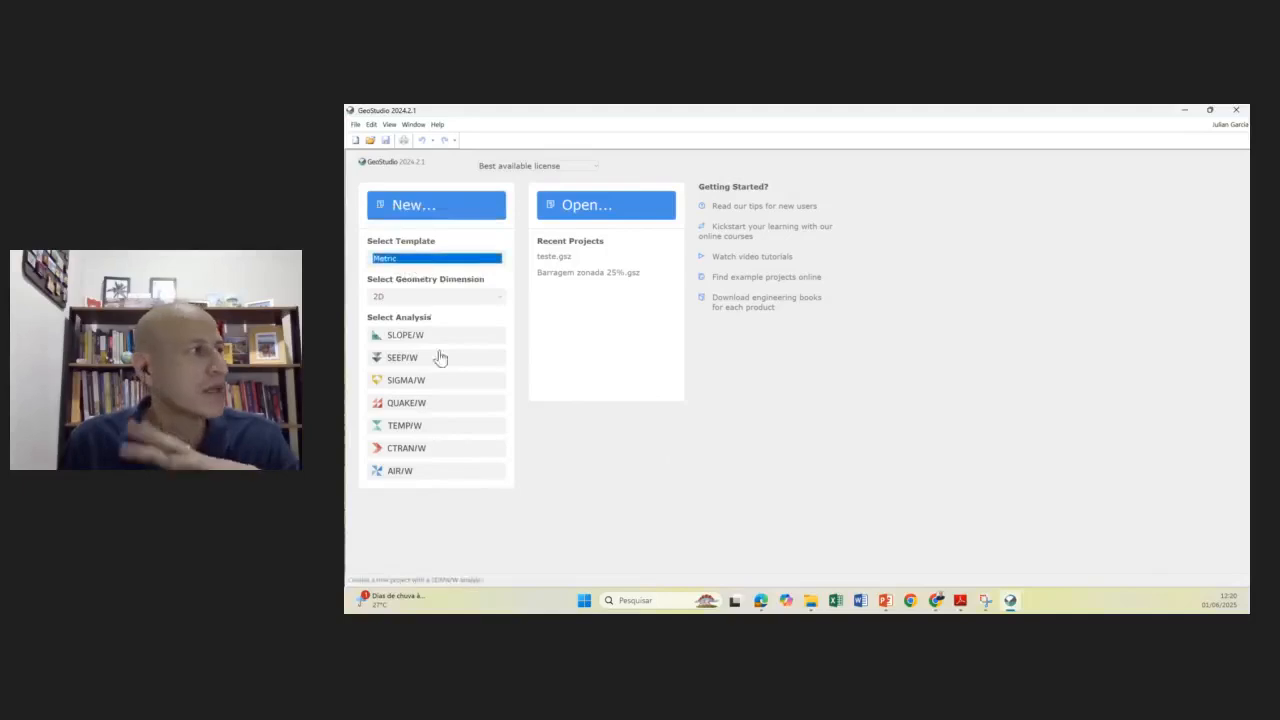
click(500, 298)
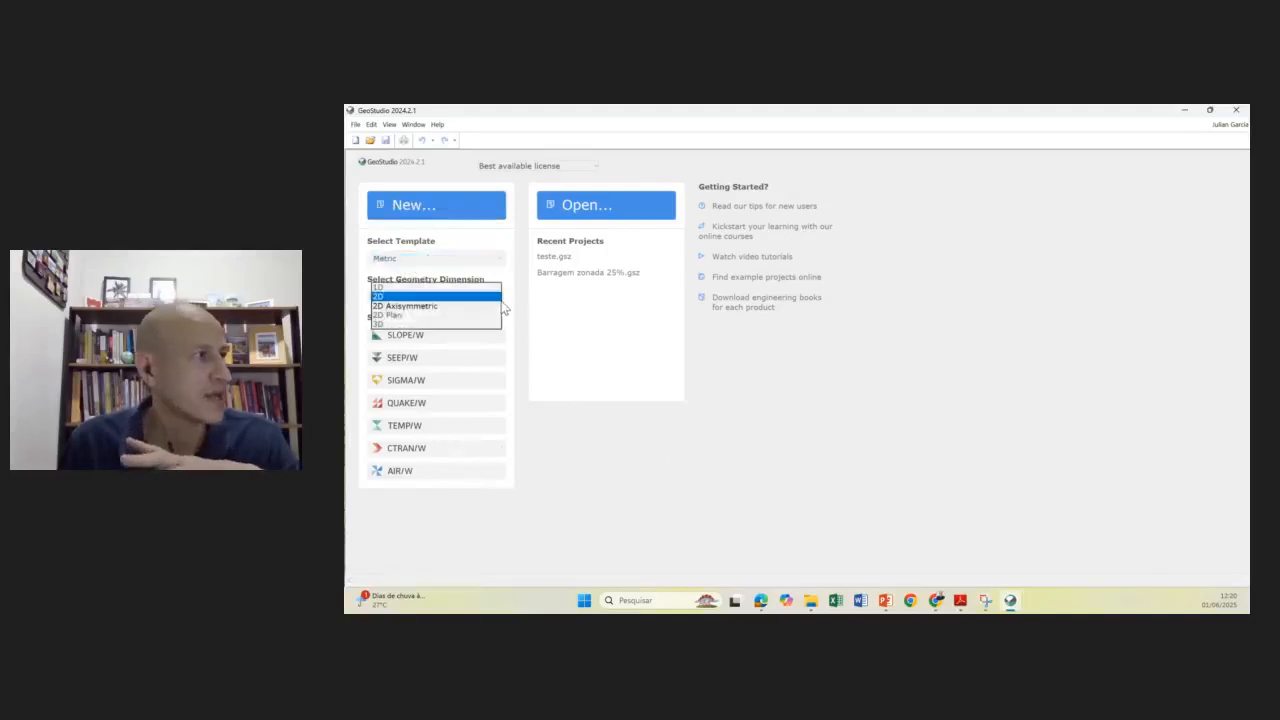
click(420, 297)
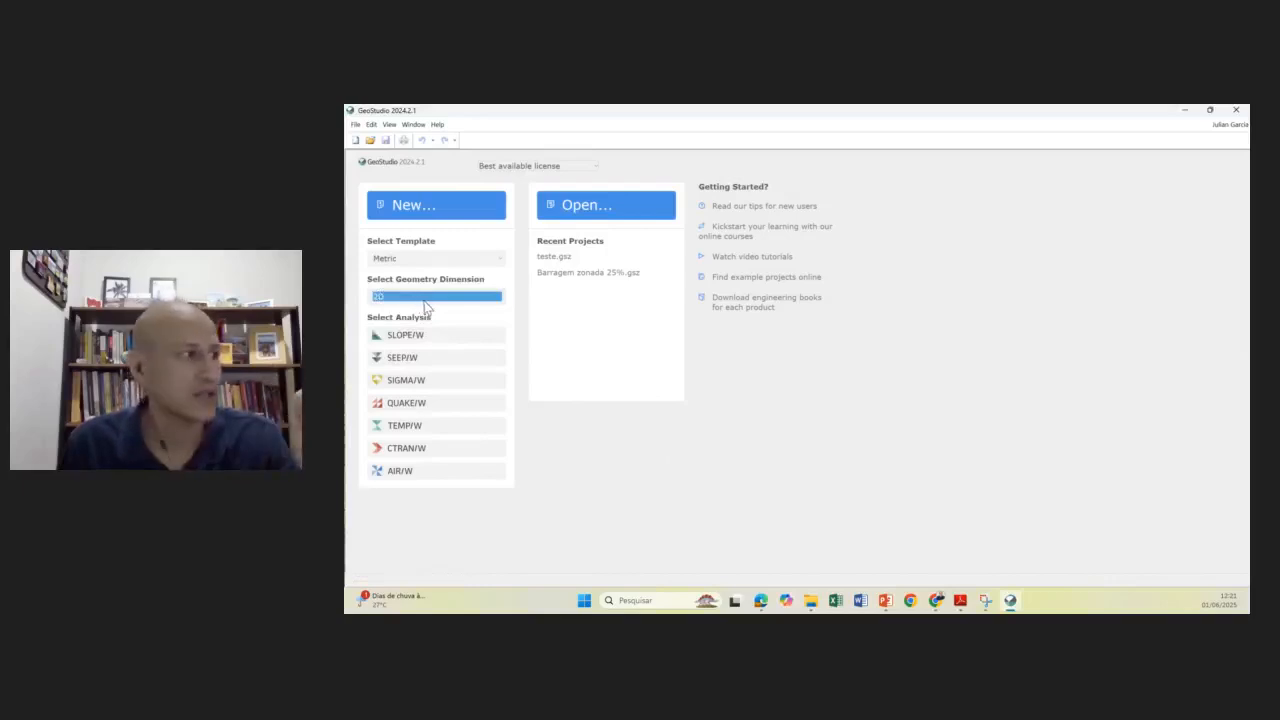
click(397, 362)
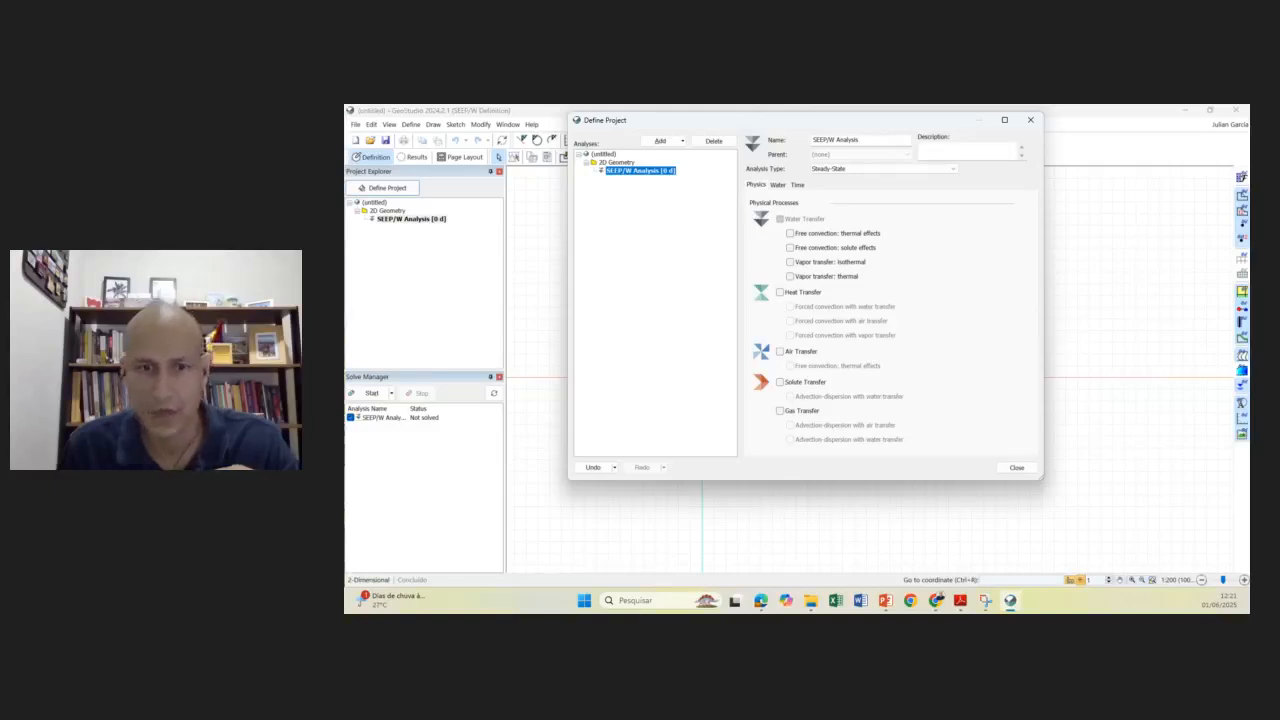
drag(858, 125, 880, 220)
click(1025, 217)
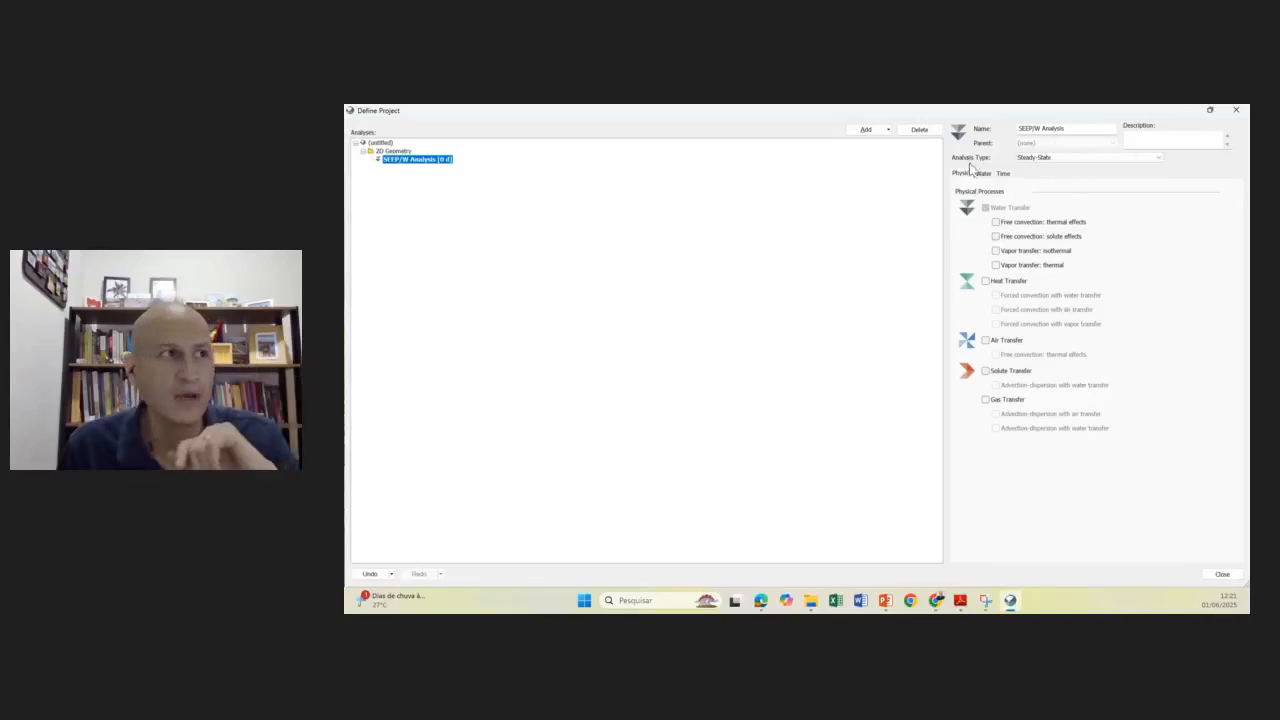
- Try the Transient analysis type for the SEEP/W analysis and revert it to Steady-State
click(1062, 158)
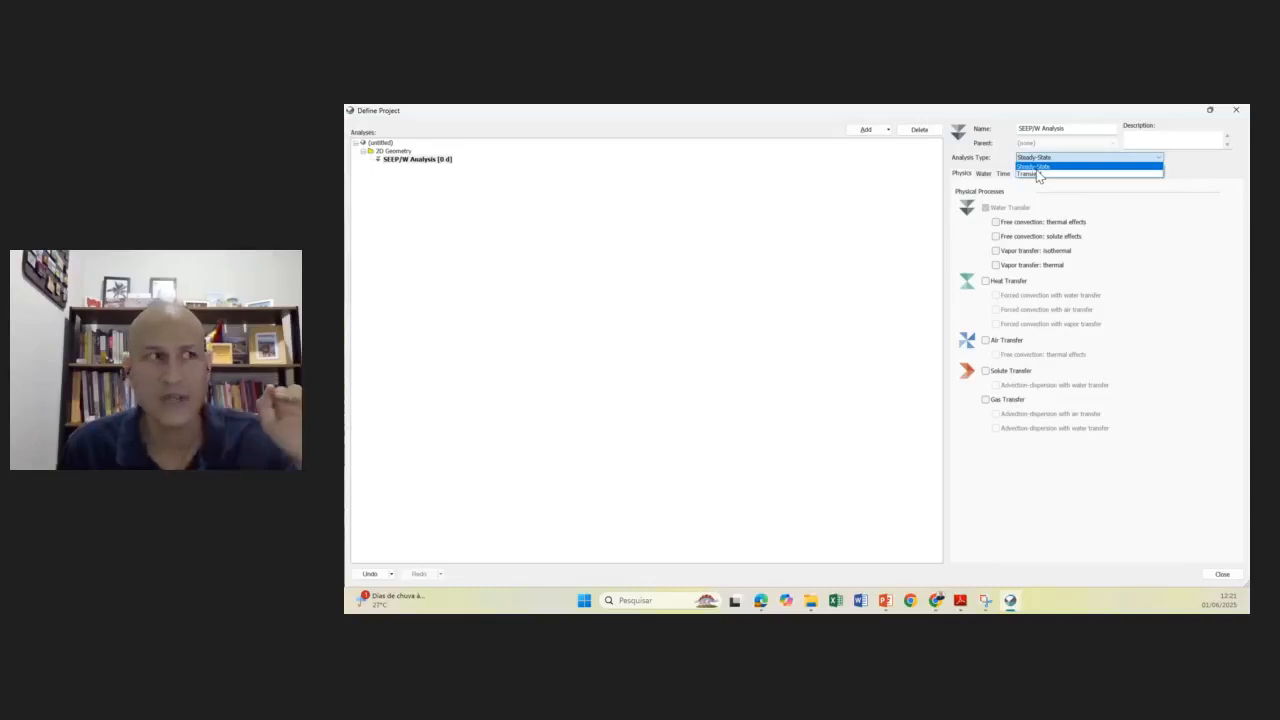
click(1039, 175)
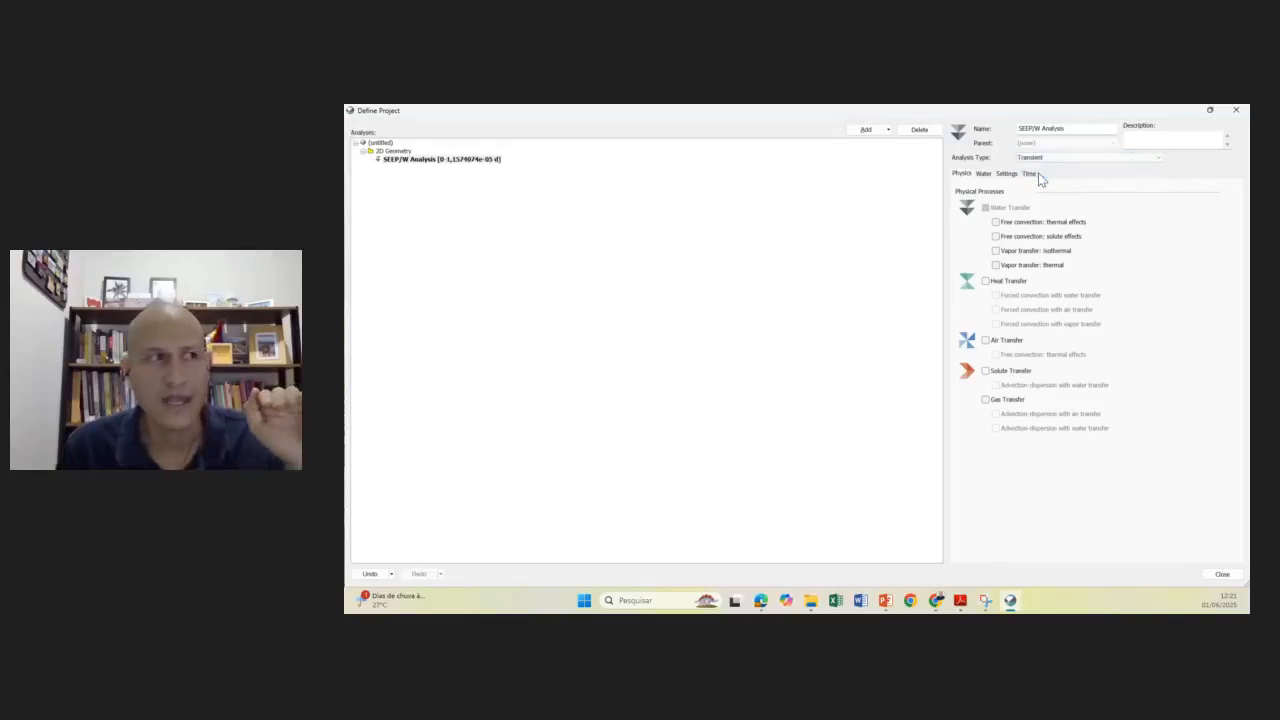
click(1046, 159)
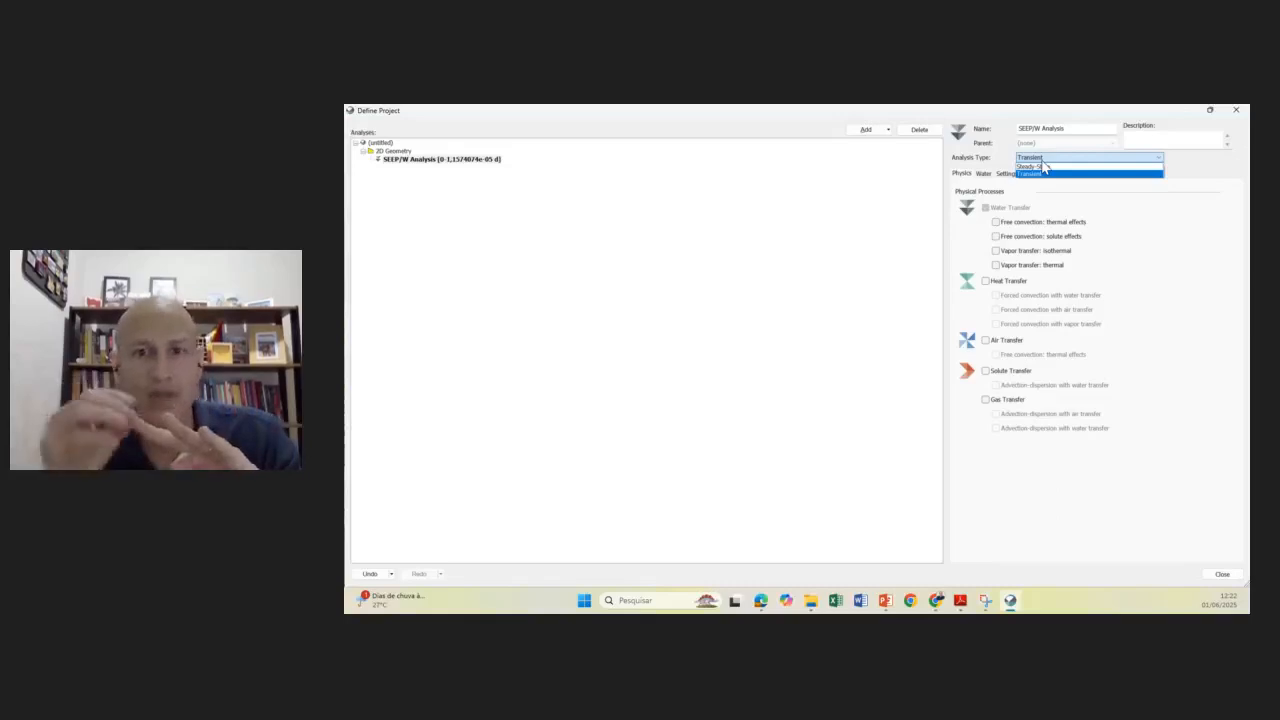
click(1050, 167)
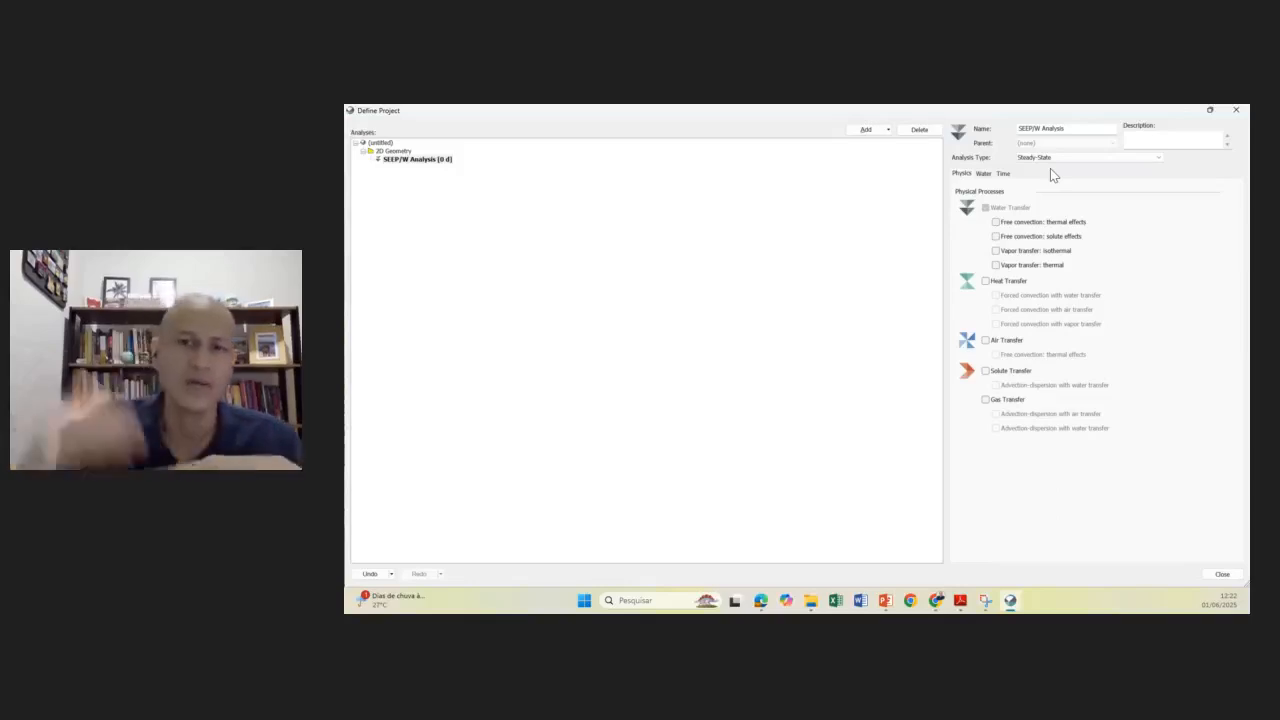
click(1046, 158)
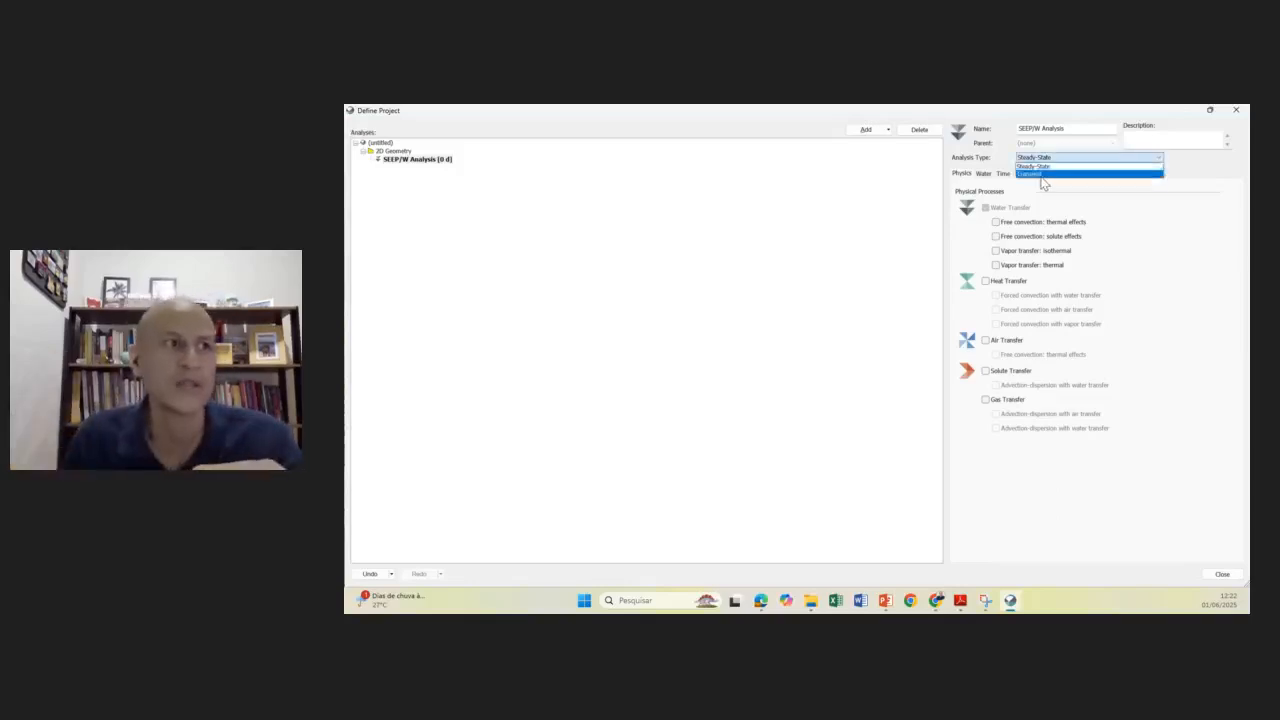
click(1041, 175)
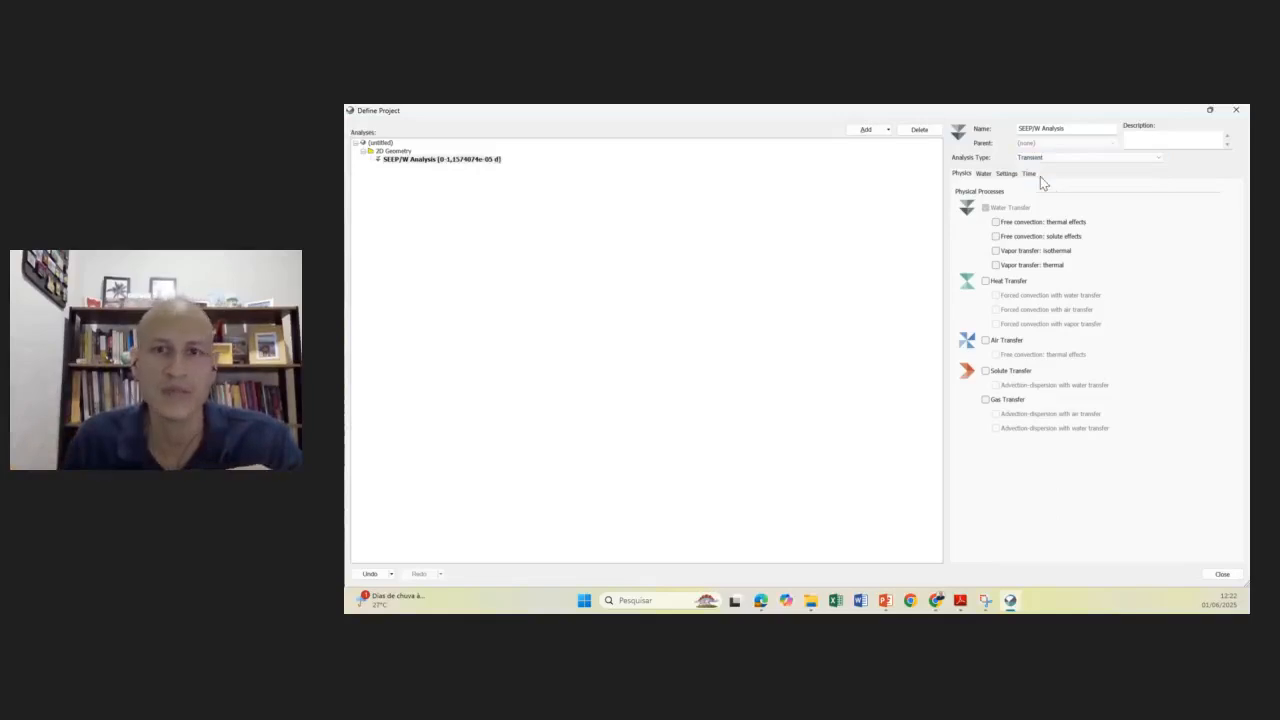
click(1068, 159)
click(1064, 166)
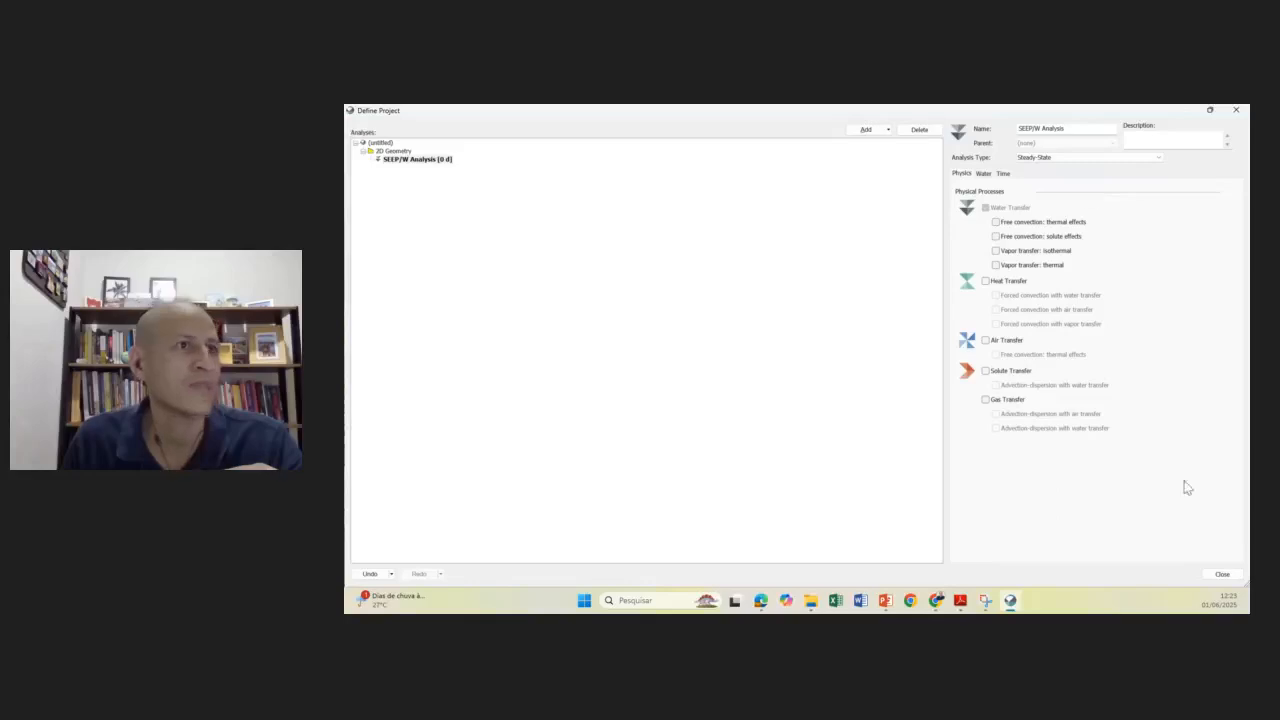
- Keep Steady-State as the SEEP/W analysis type and close the project definition
click(1063, 157)
click(1040, 166)
click(1222, 574)
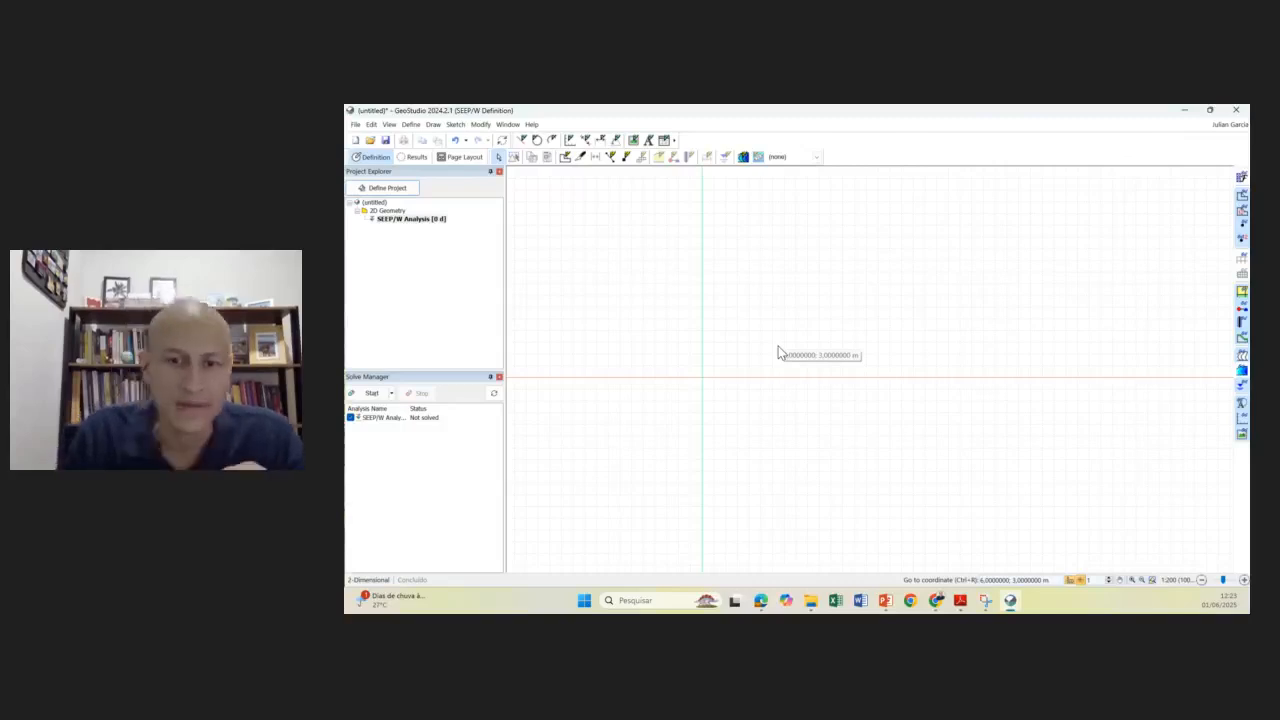
- Open the point definition table for the 2D geometry and move it over the middle of the drawing area
key(alt+Tab)
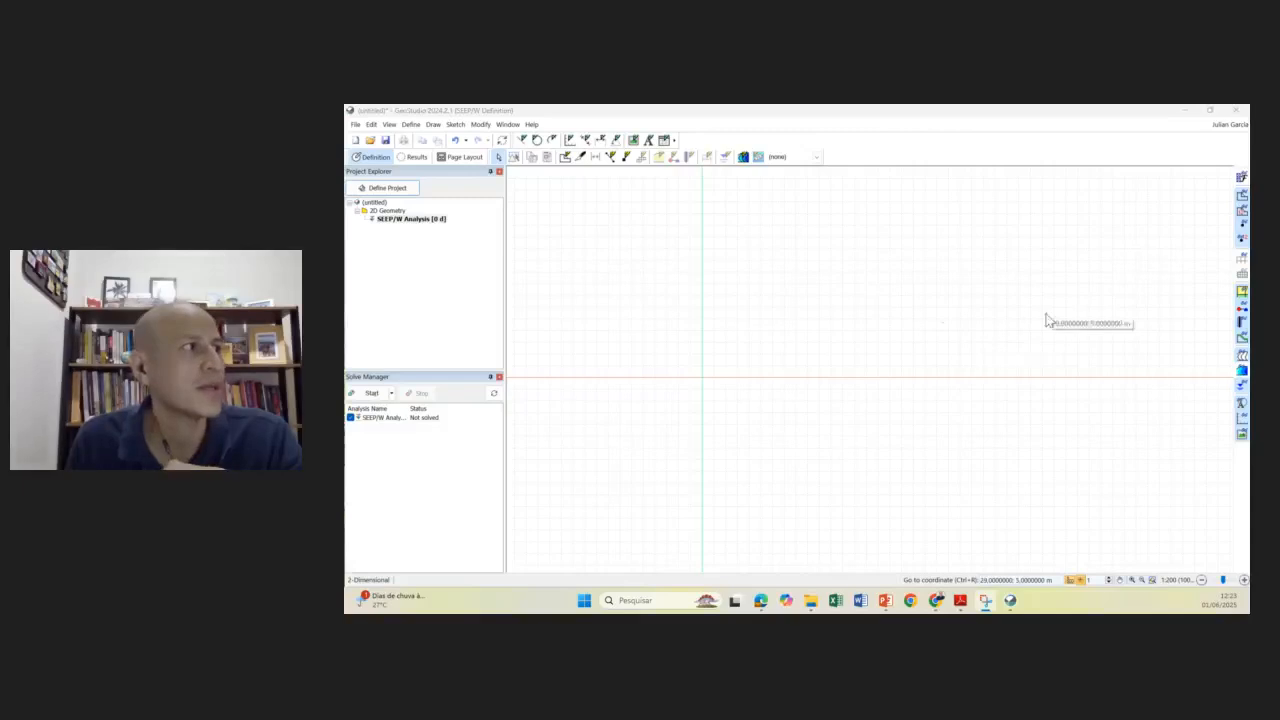
click(411, 124)
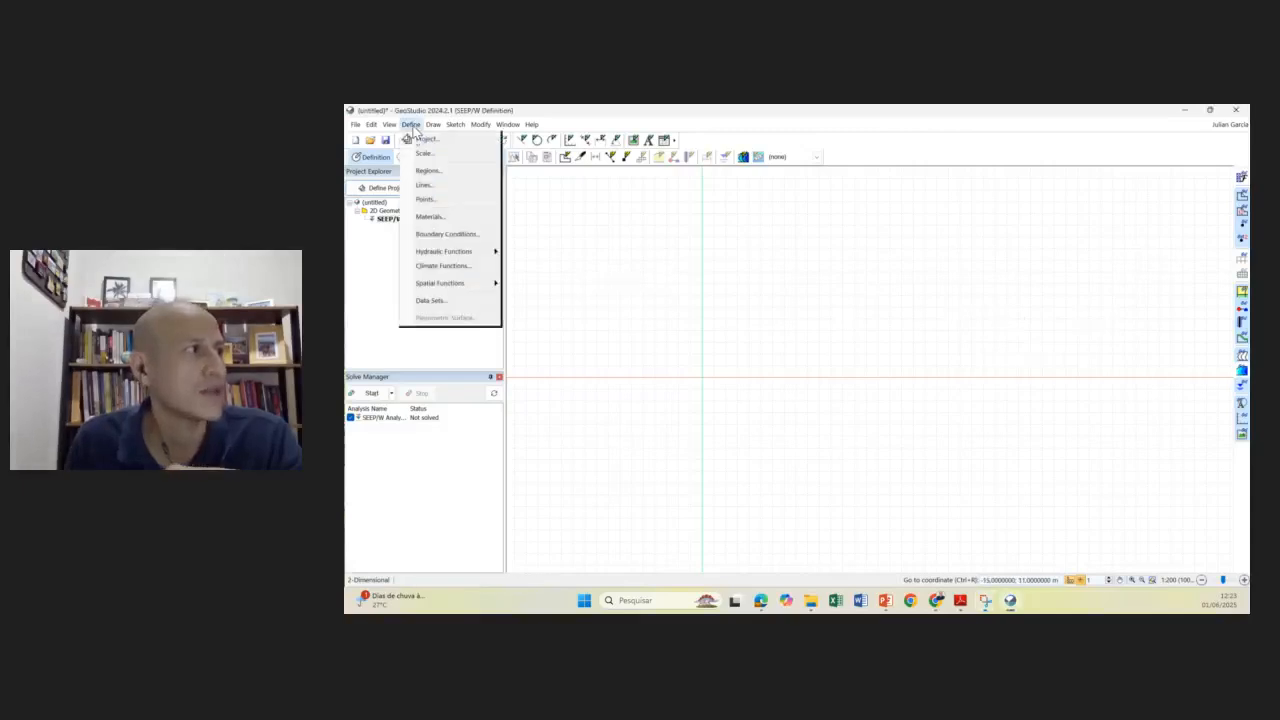
click(437, 201)
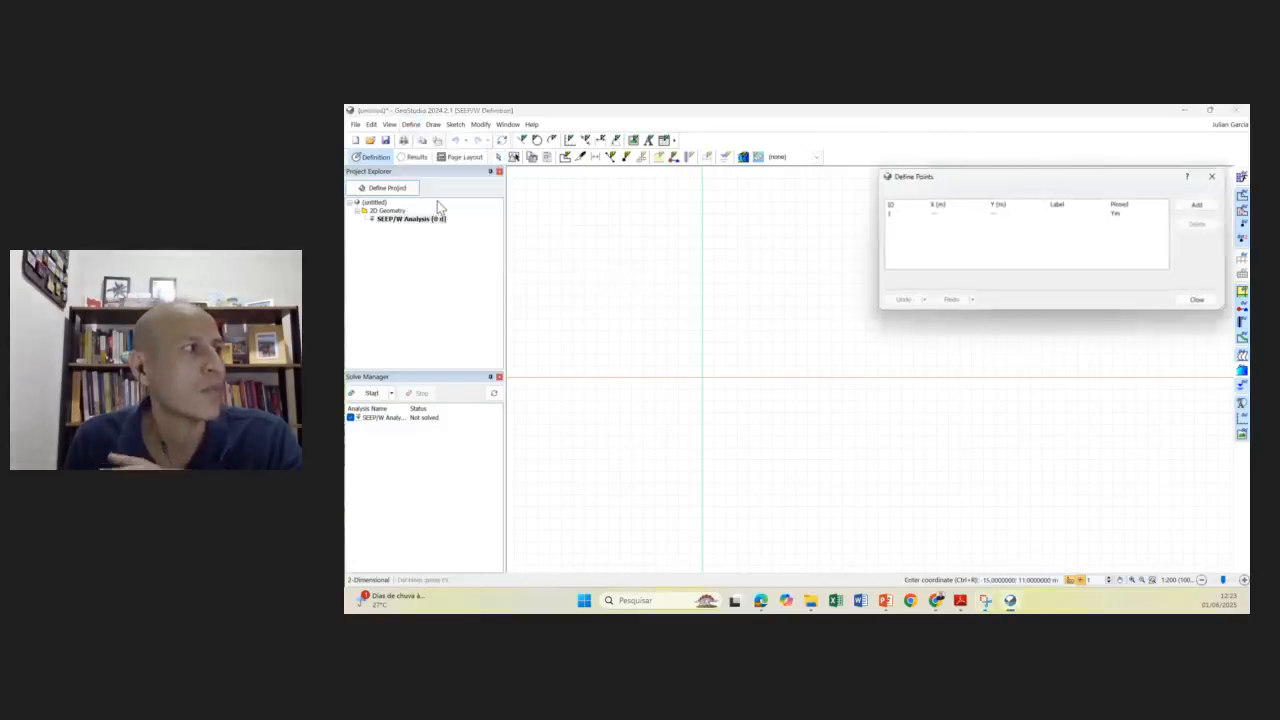
drag(983, 176, 868, 257)
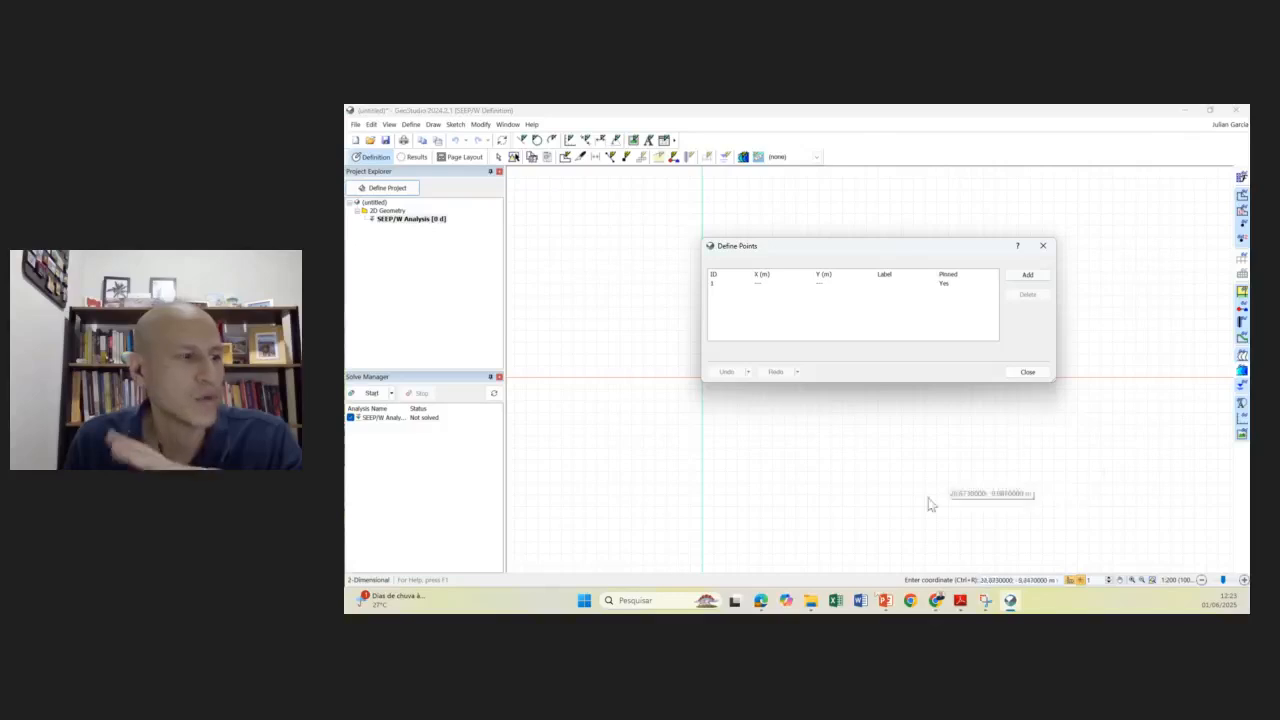
- Switch to PowerPoint and show the dam geometry slide full screen to read the point coordinates
click(885, 600)
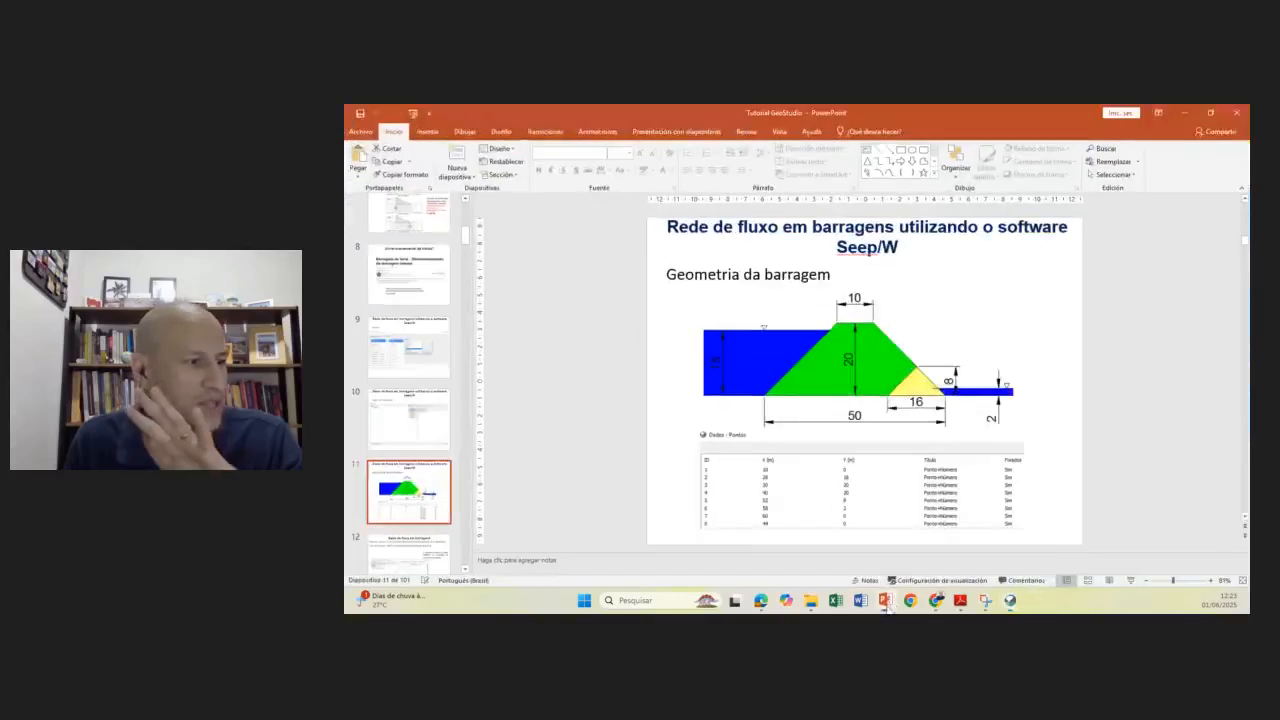
click(1131, 581)
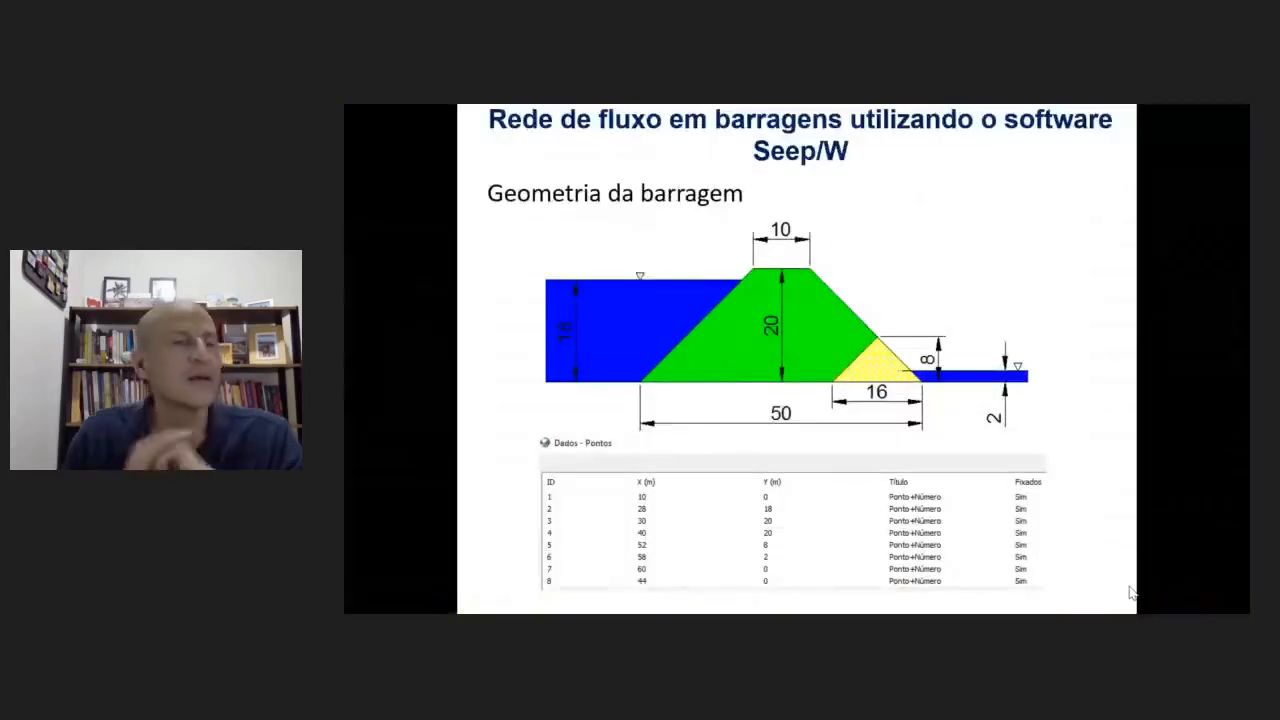
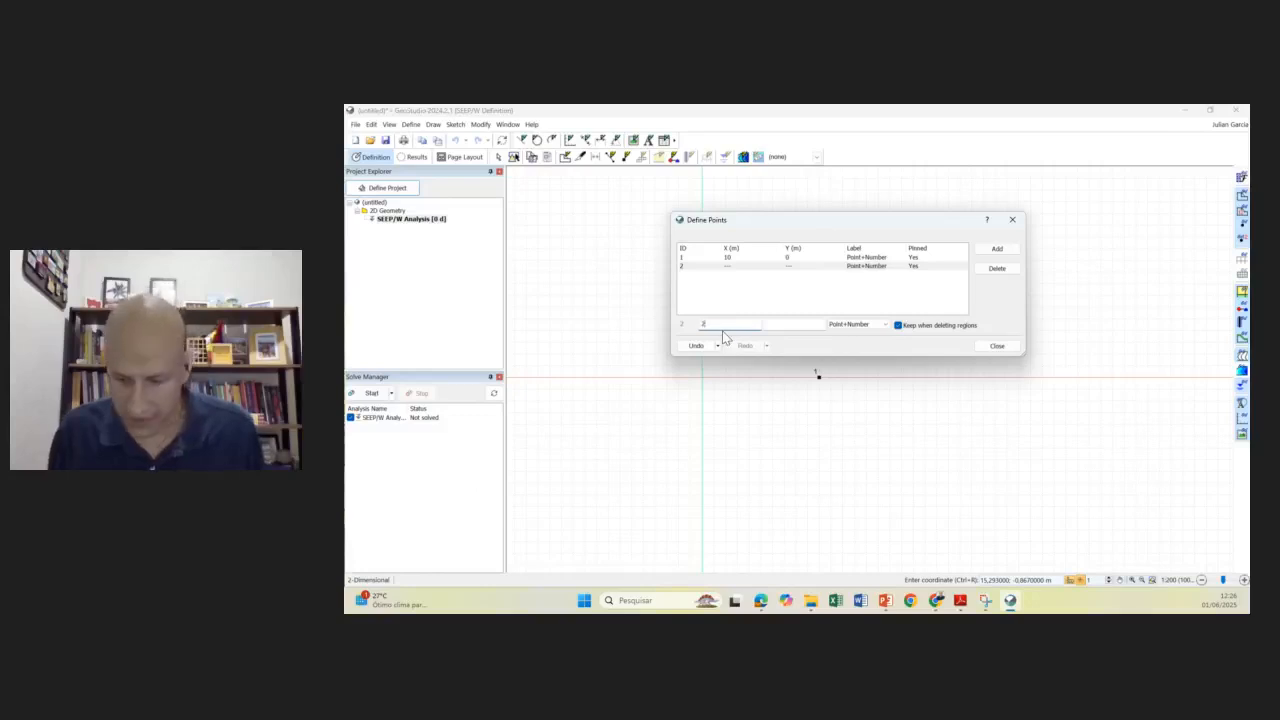
- Define points 2 to 8 at (28, 18), (30, 20), (40, 20), (52, 8), (58, 2), (60, 0) and (44, 0) m, and close the table
key(Return)
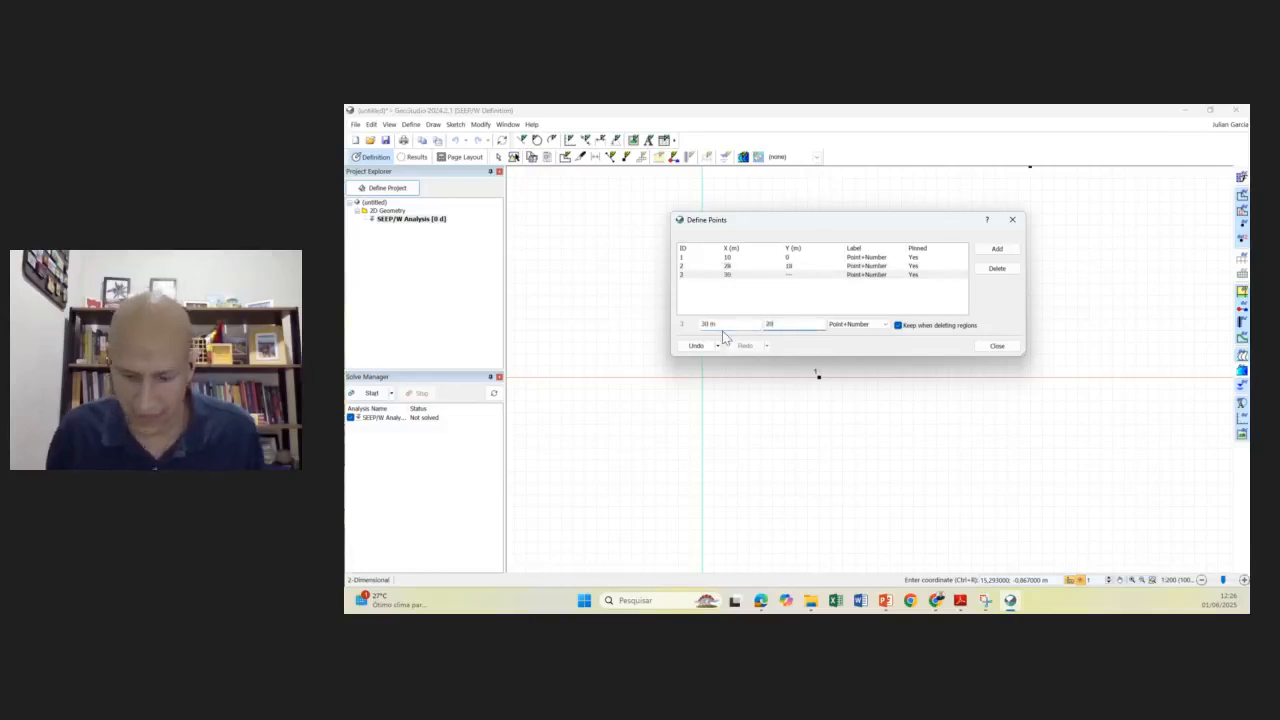
key(Return)
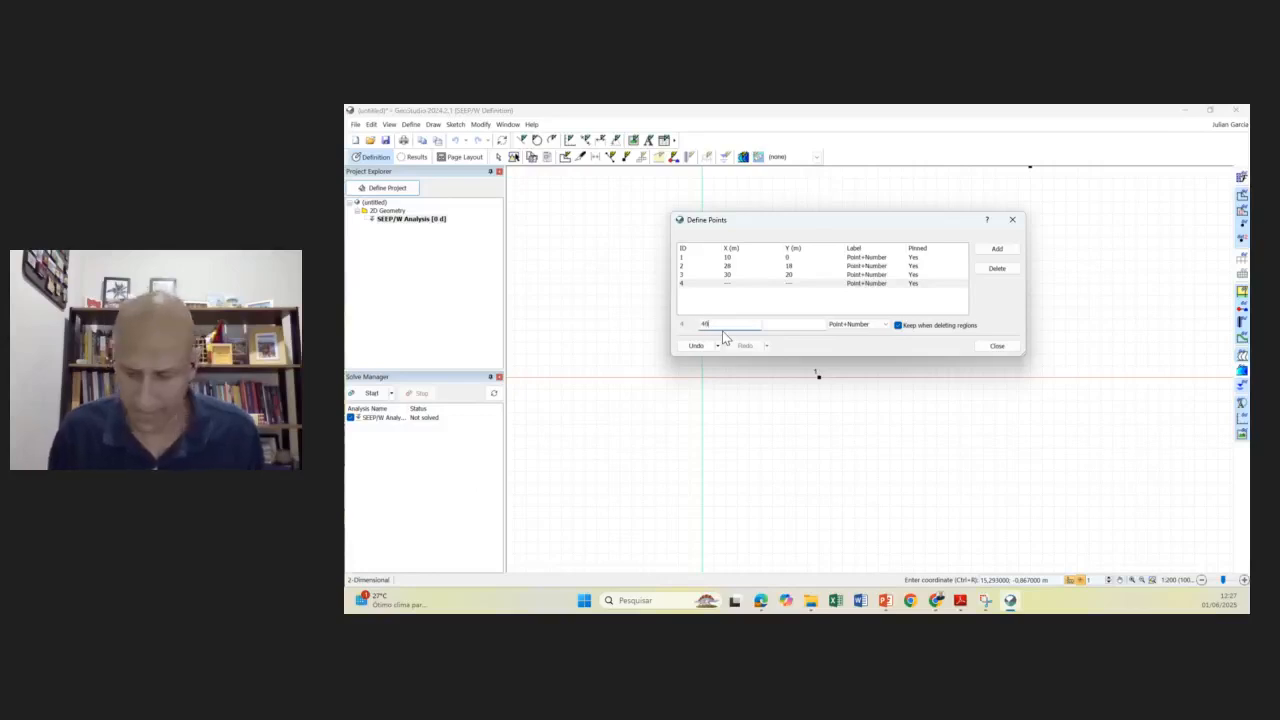
key(Return)
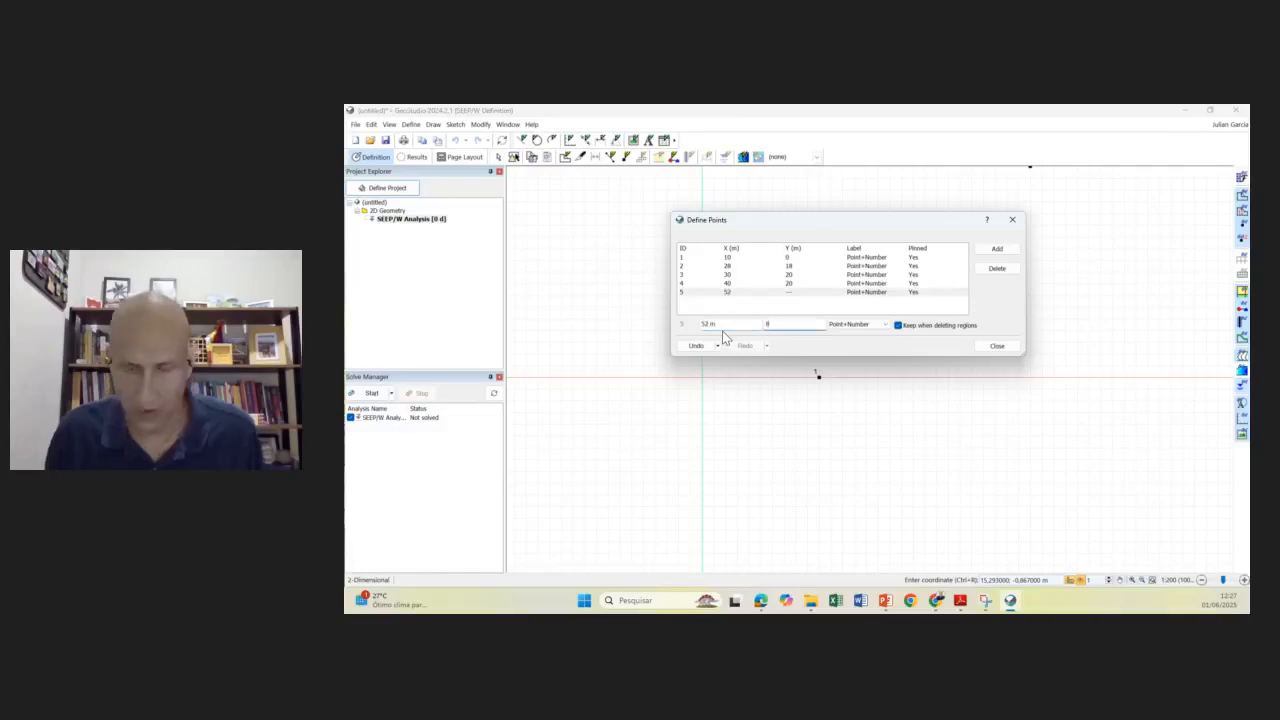
key(Return)
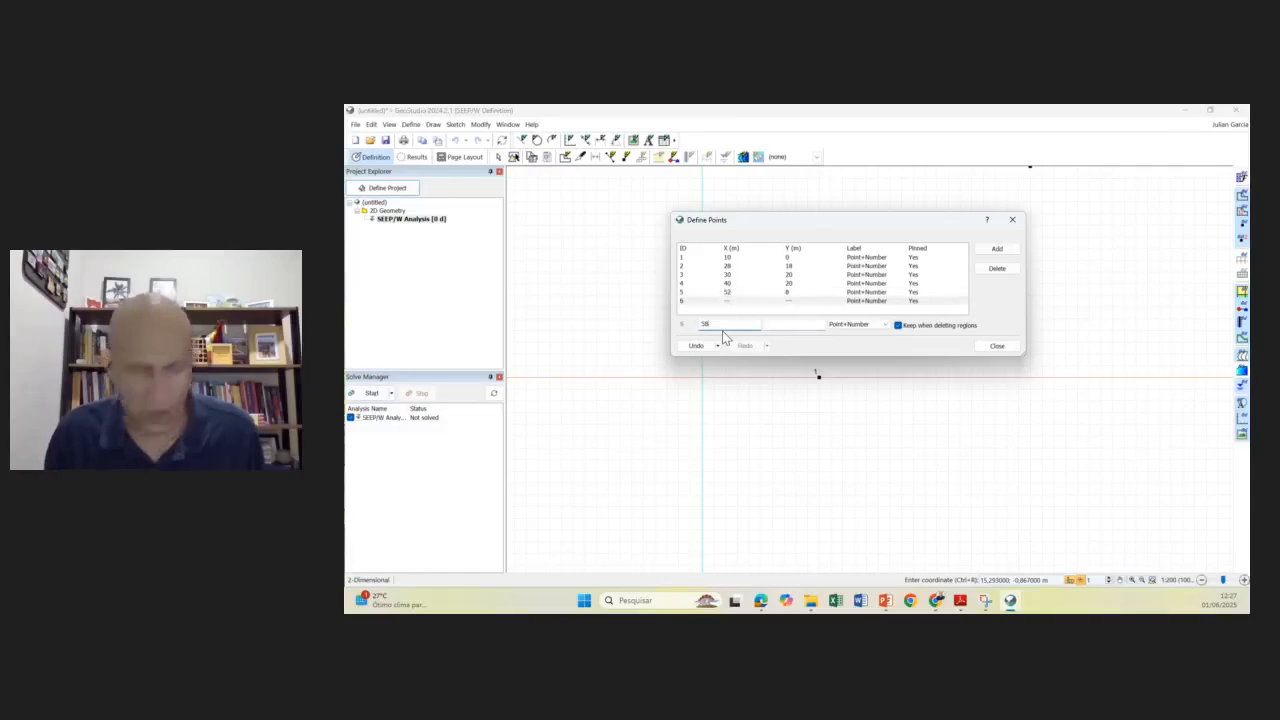
key(Return)
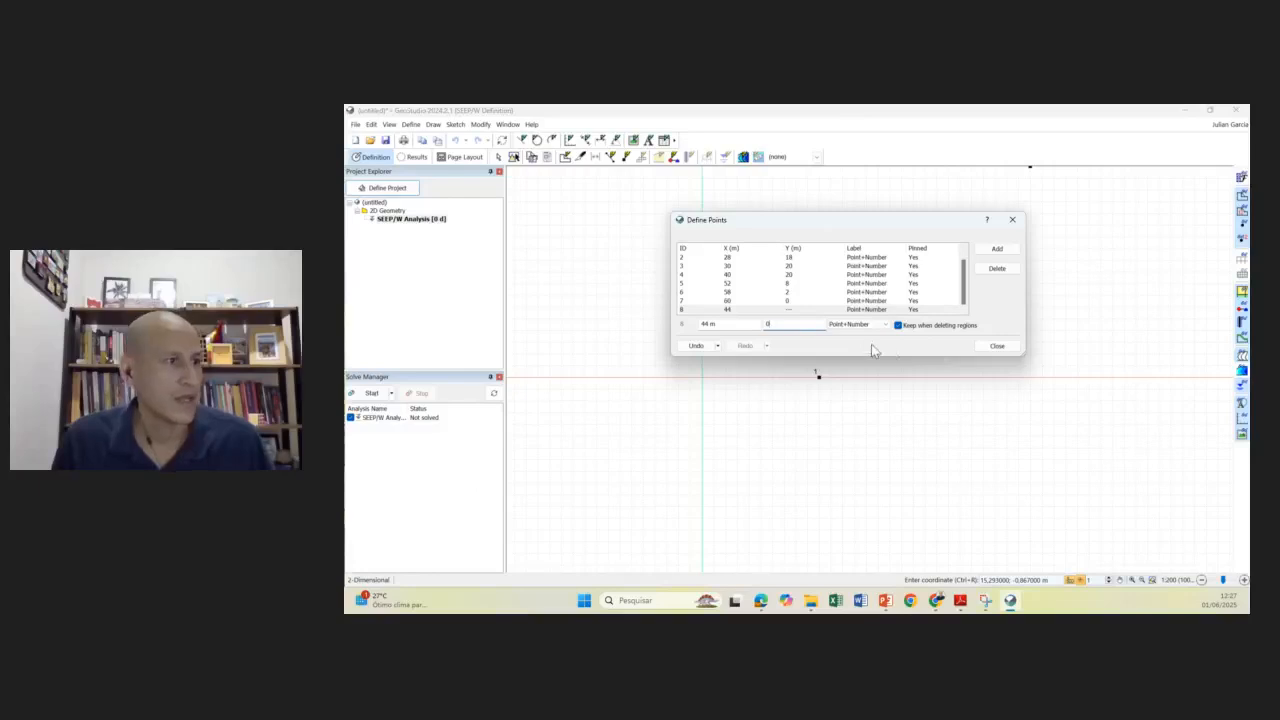
key(Return)
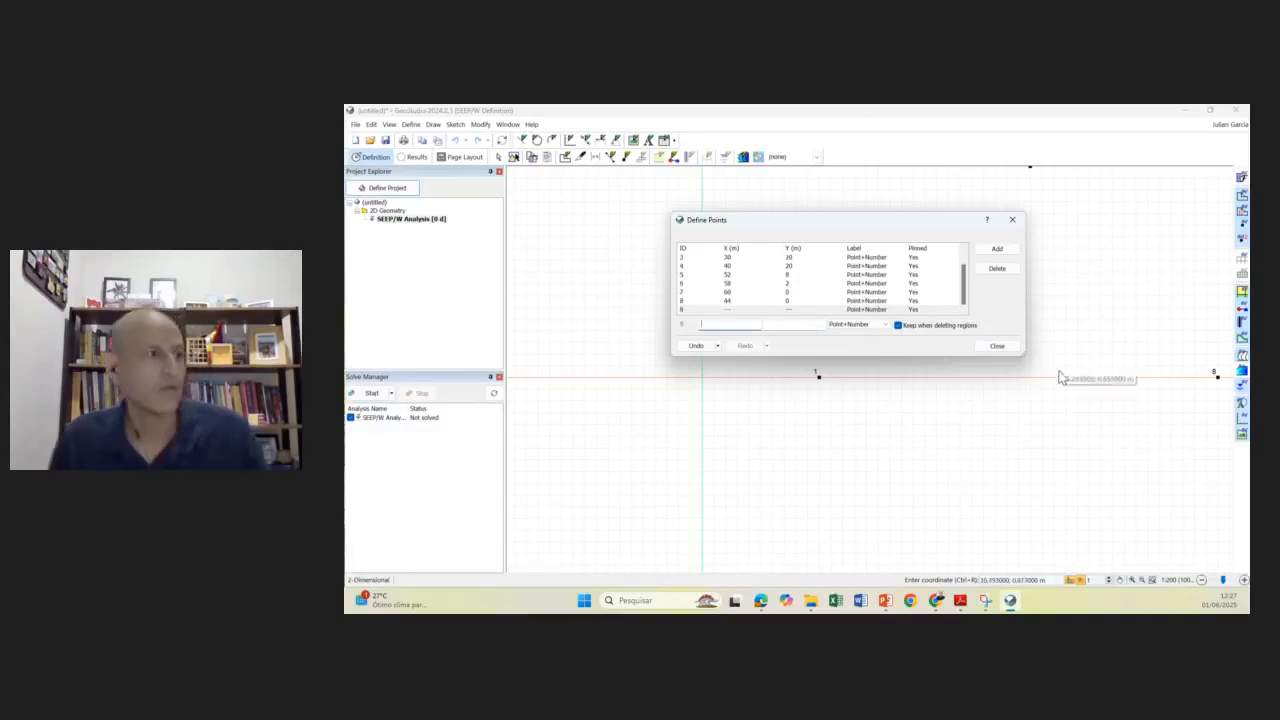
click(997, 346)
scroll(975, 412, down, 3)
scroll(862, 374, up, 1)
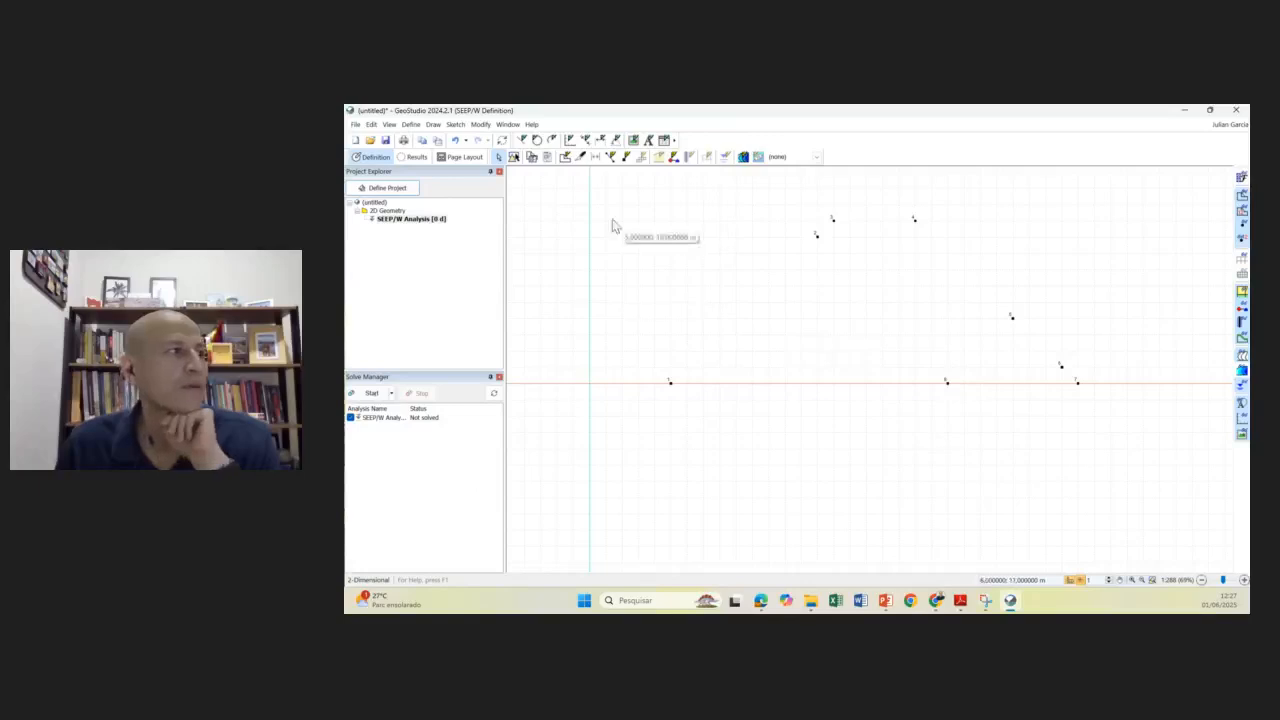
click(411, 125)
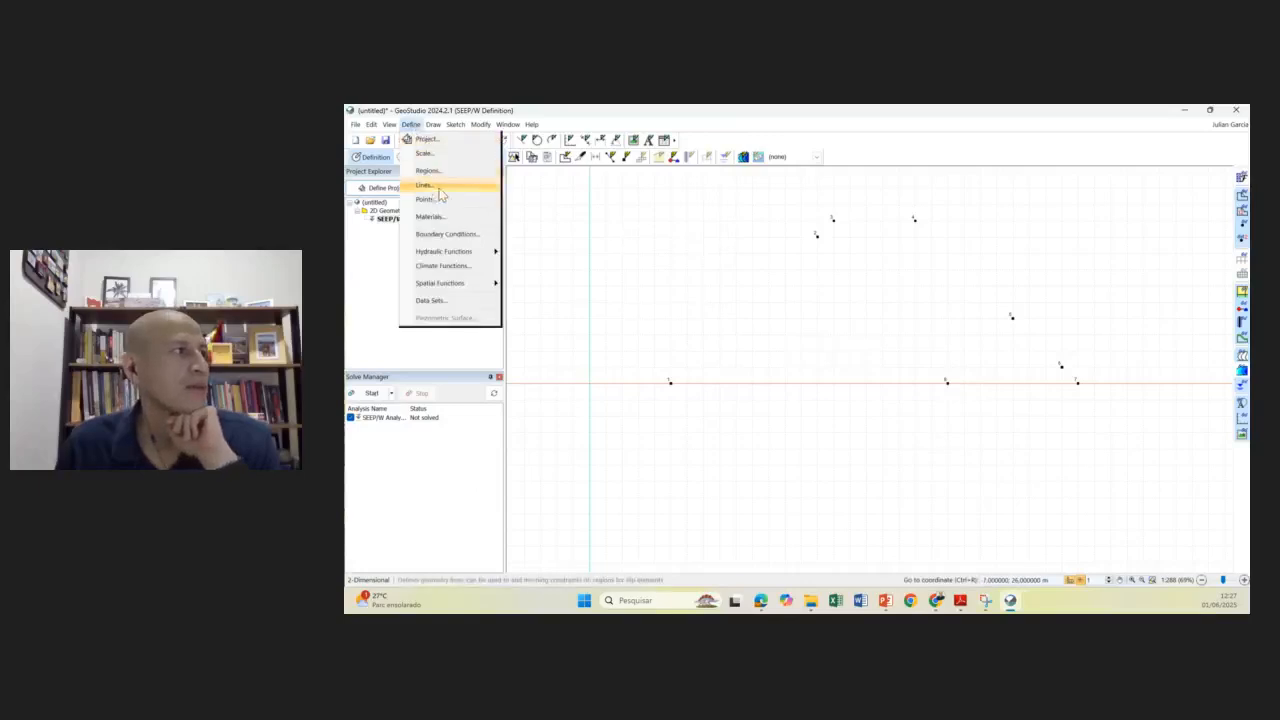
mouse_move(433, 126)
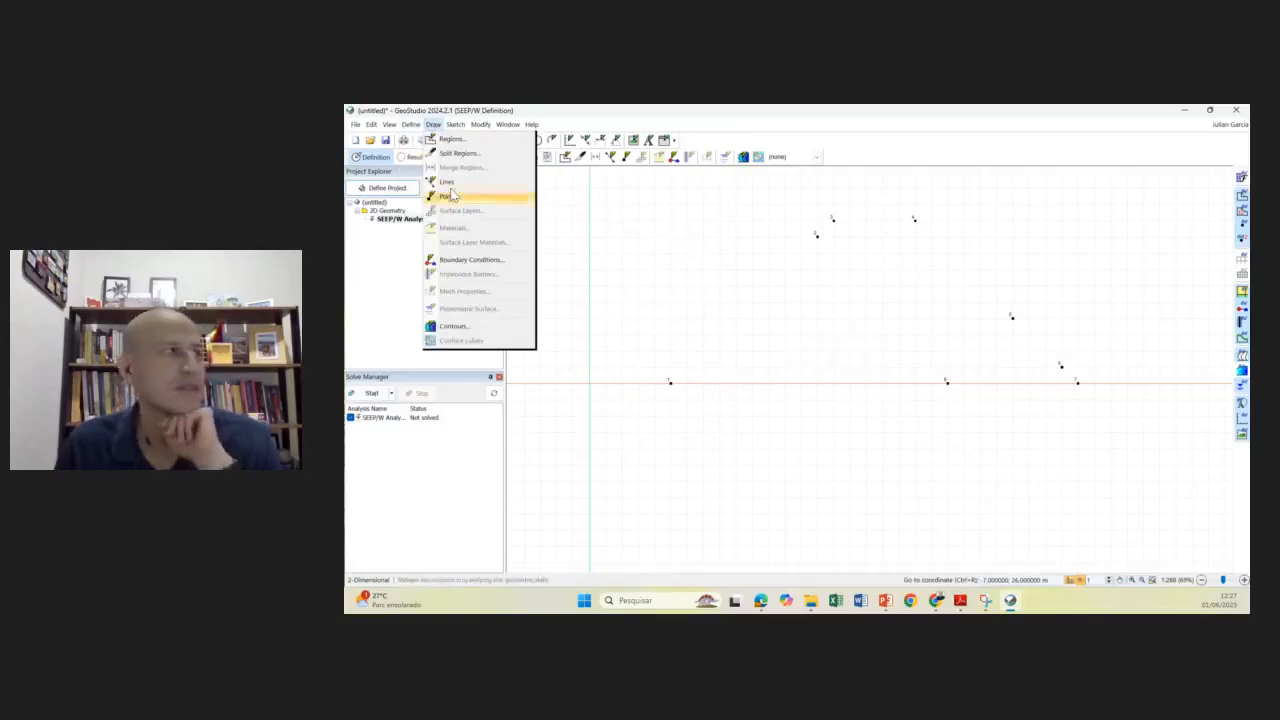
mouse_move(389, 127)
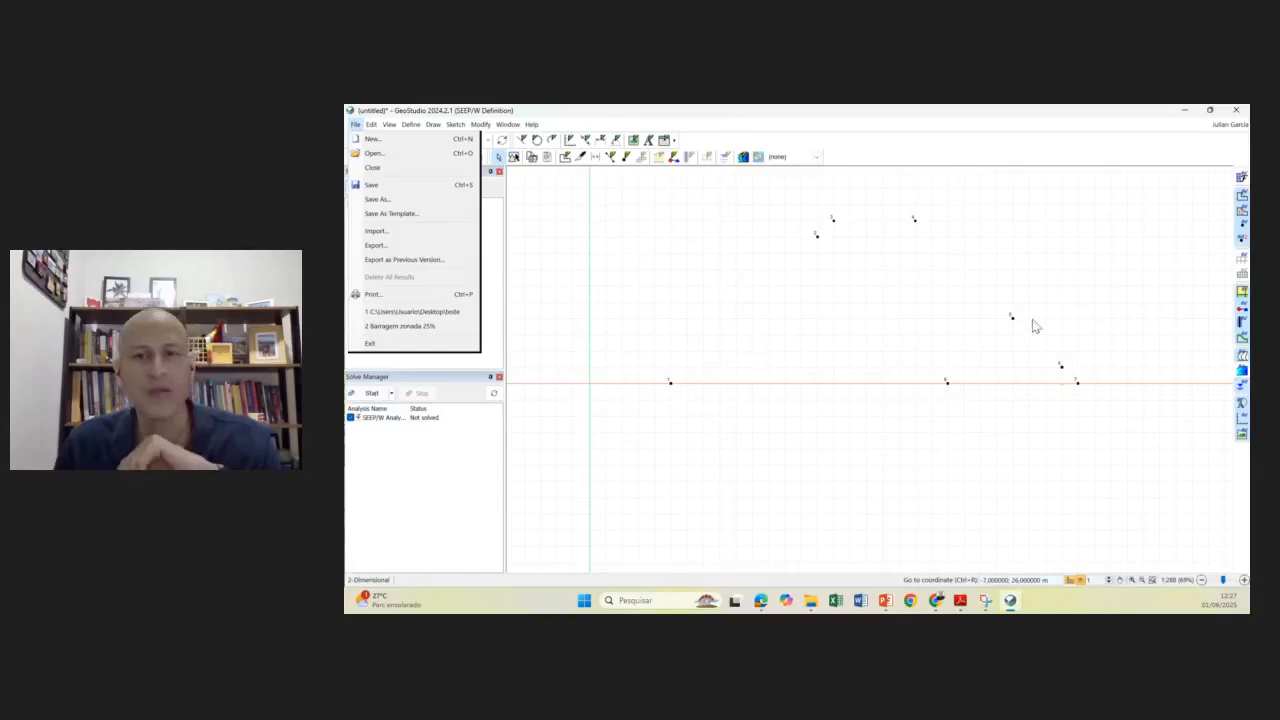
click(818, 288)
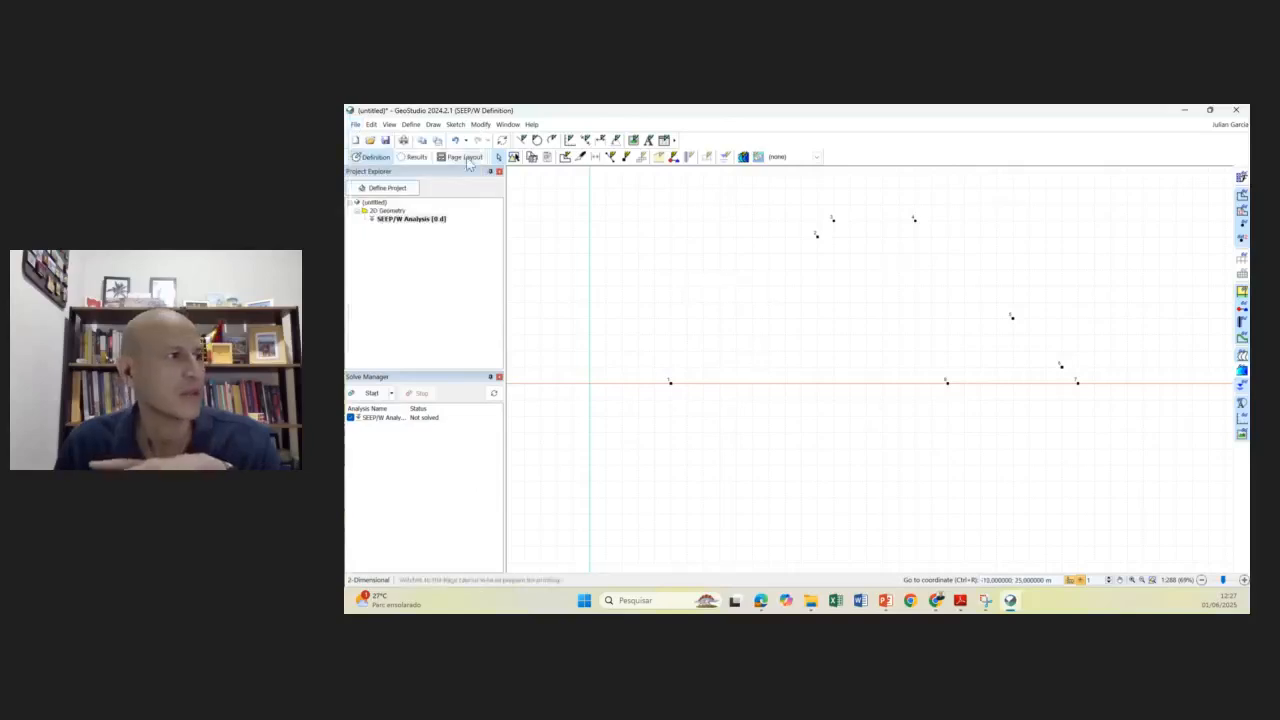
click(389, 125)
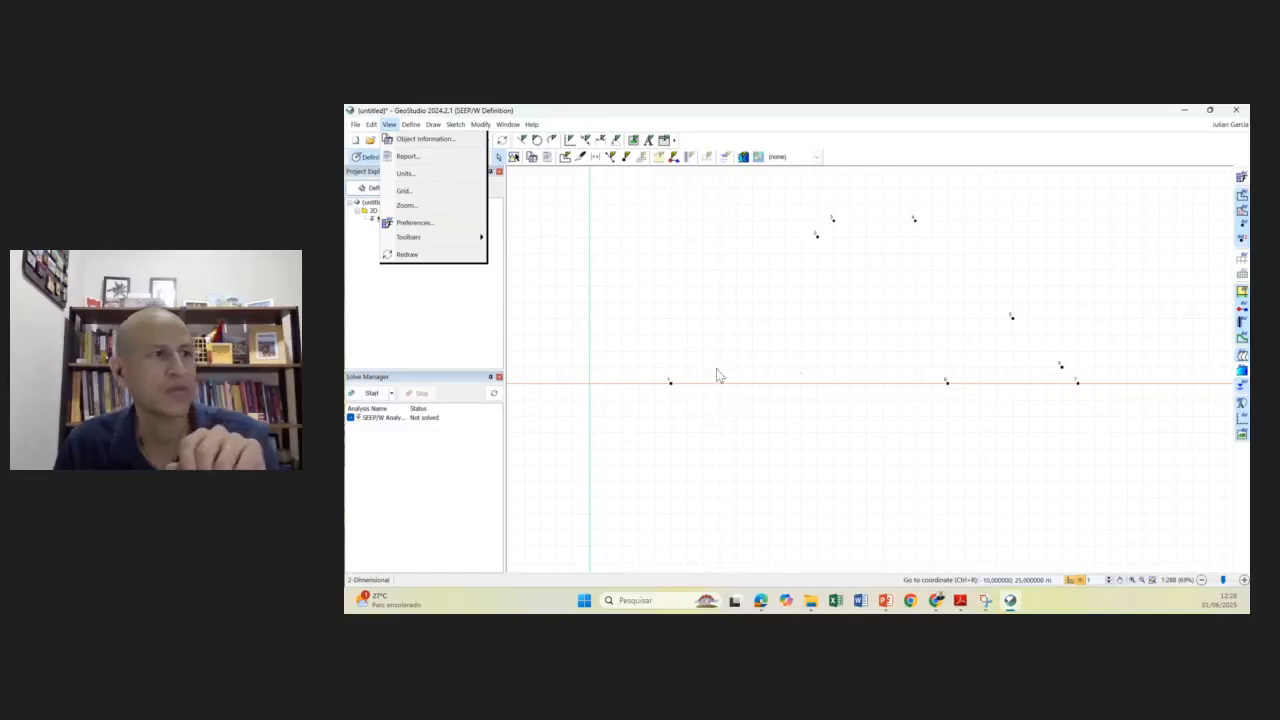
click(445, 223)
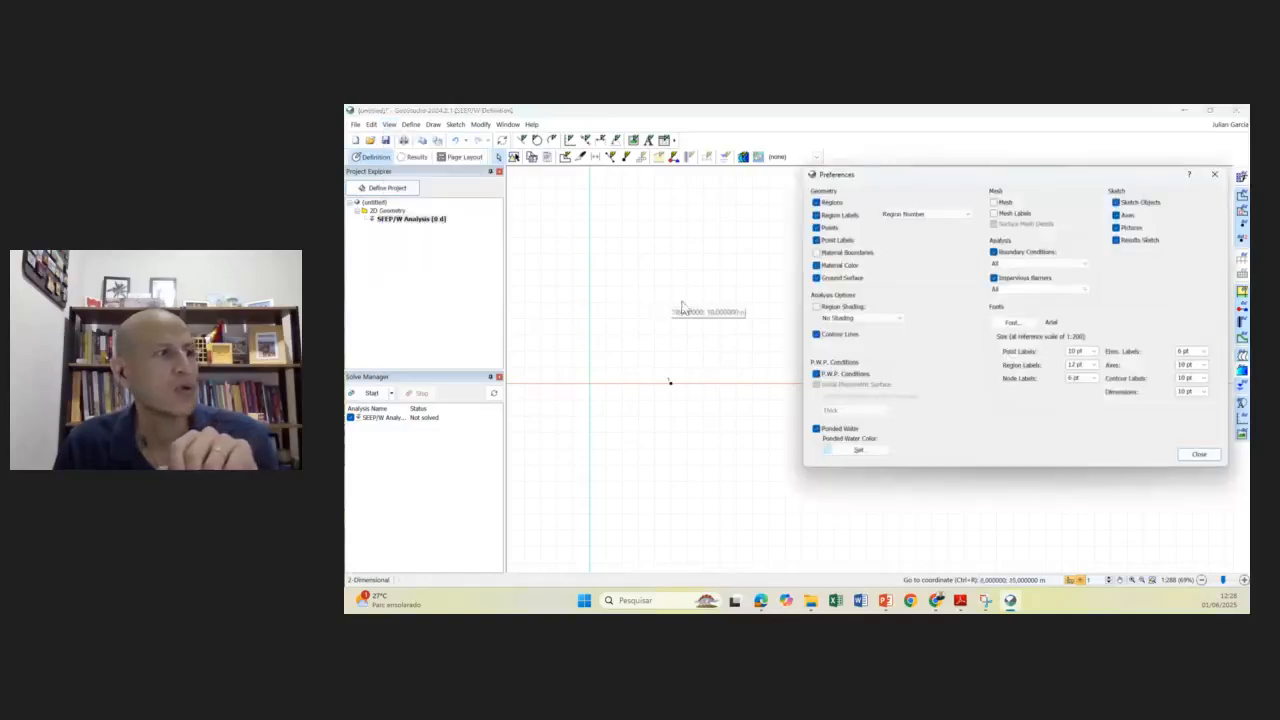
click(1214, 174)
- Set the point label font size to 12 pt in the display preferences and close them
click(389, 124)
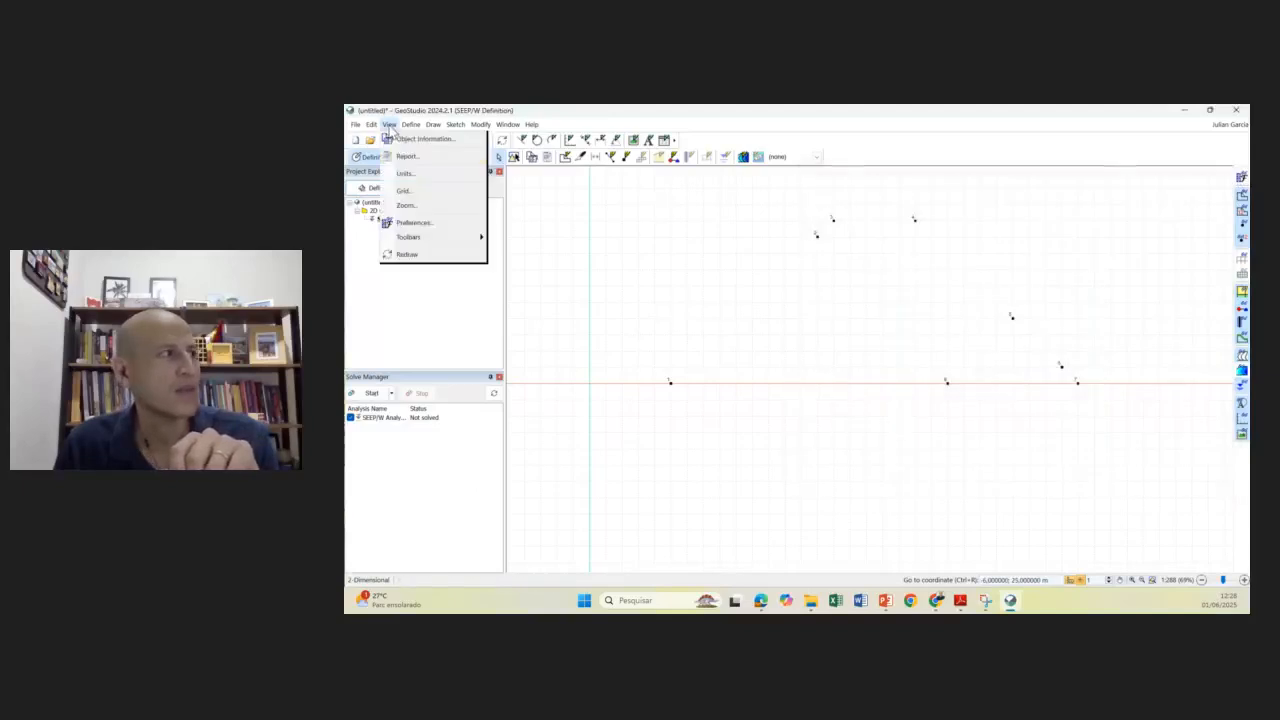
click(415, 222)
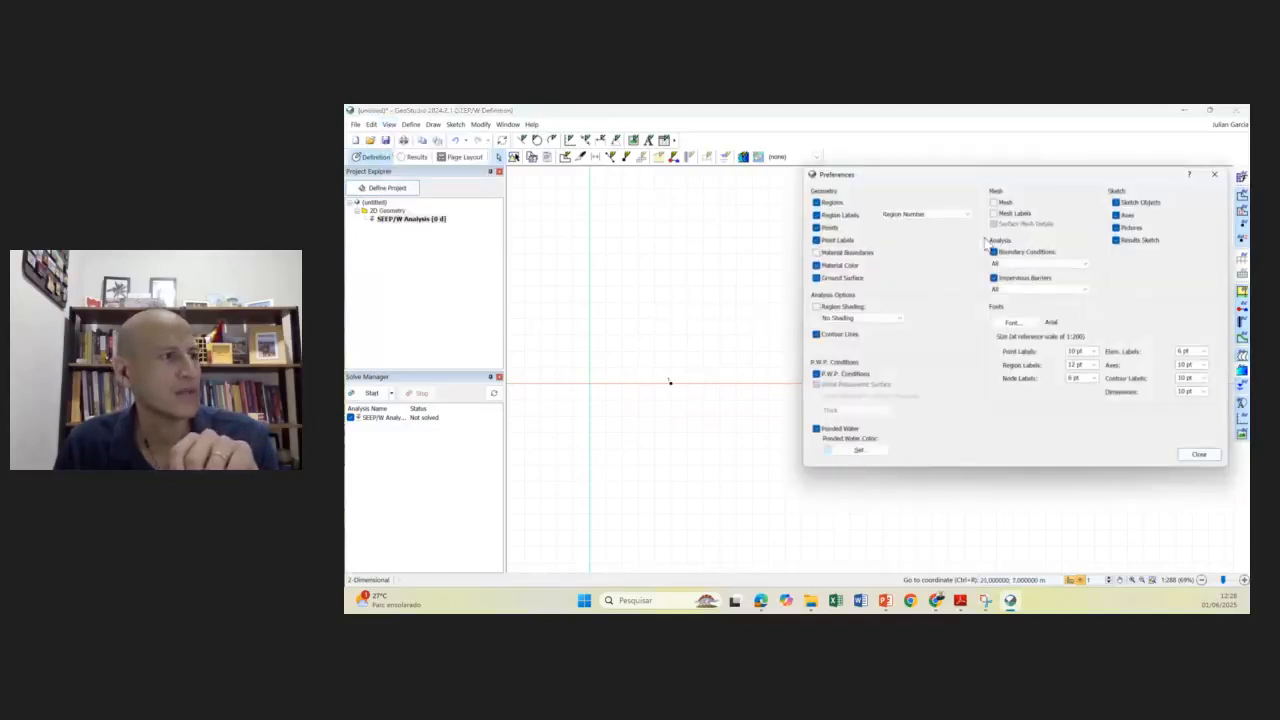
drag(1012, 180, 835, 220)
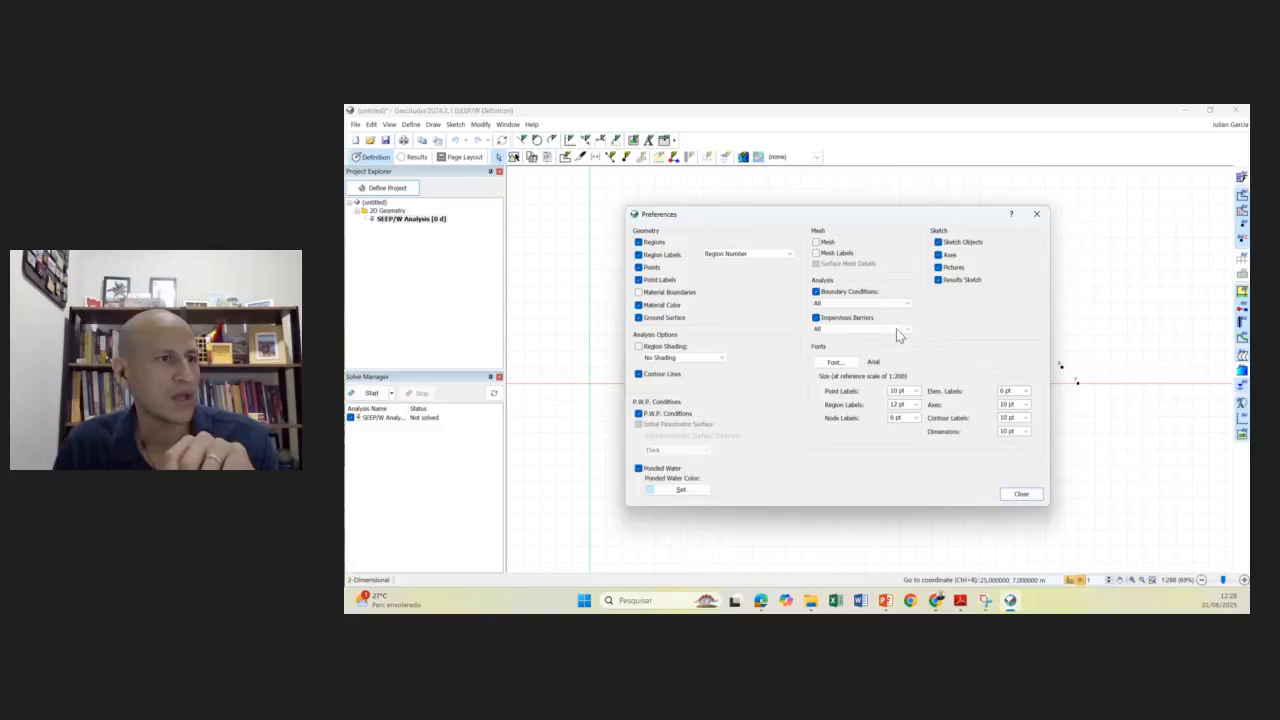
click(914, 392)
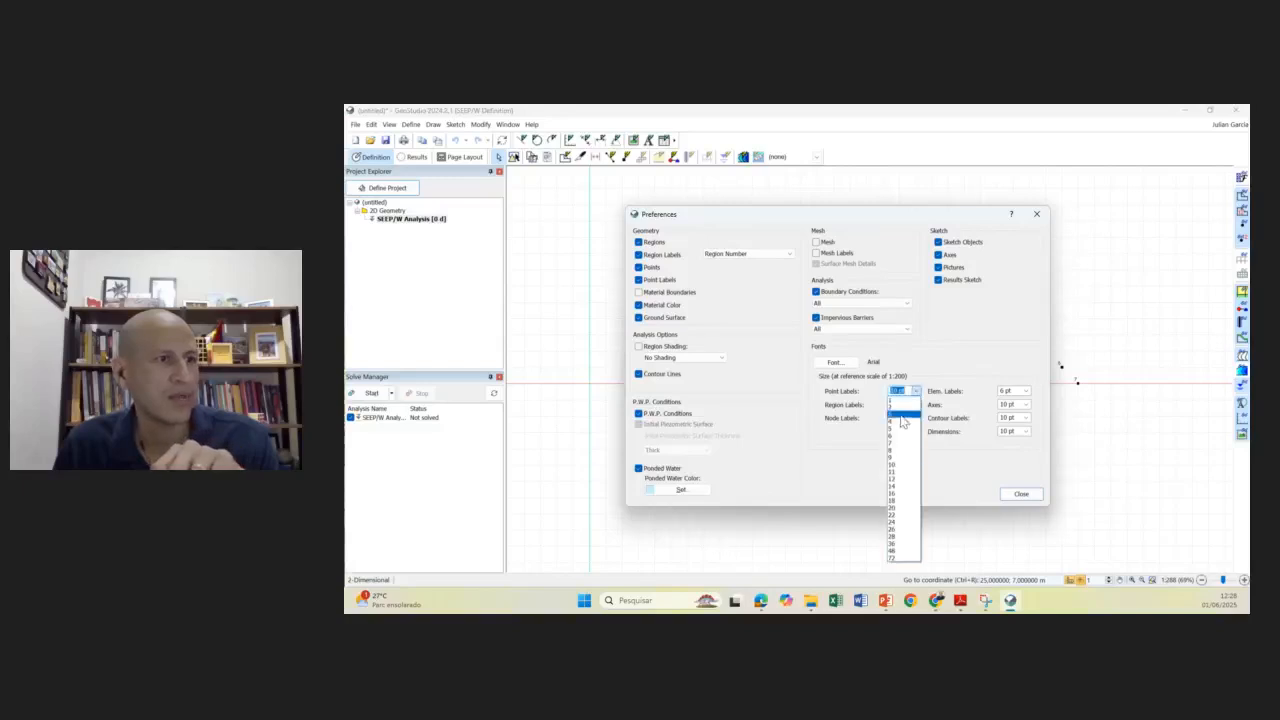
click(903, 478)
click(1020, 494)
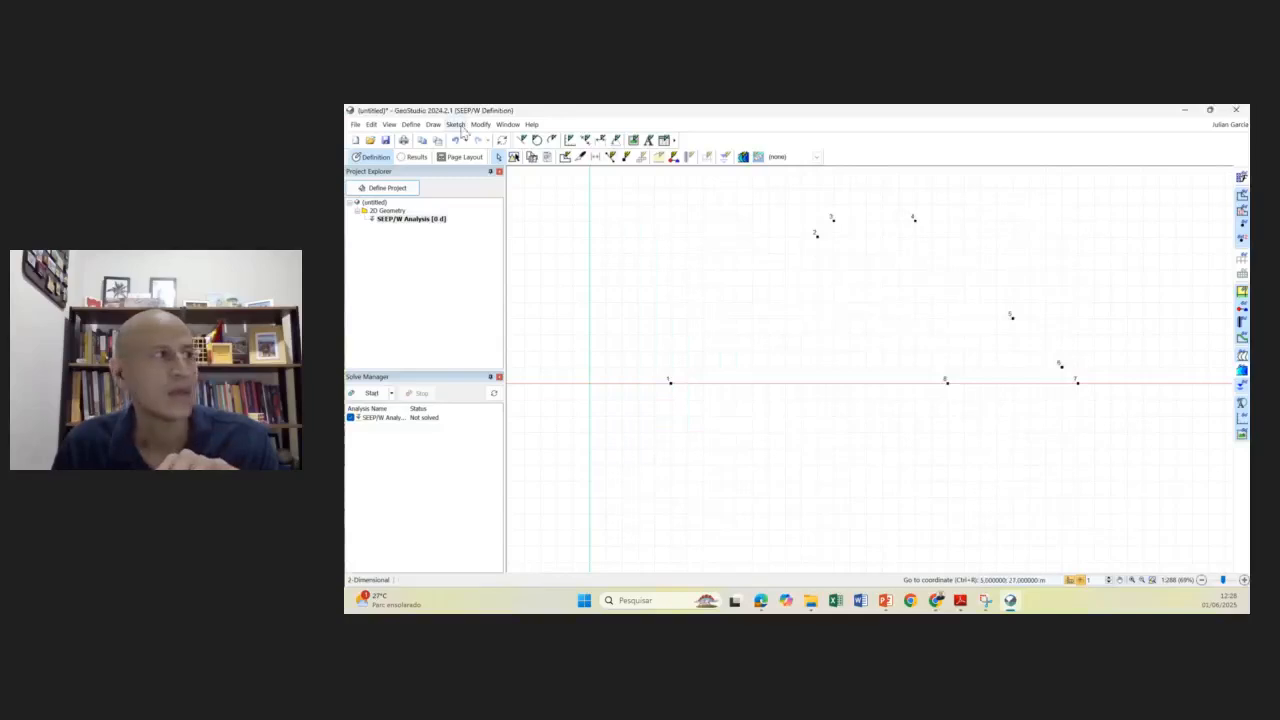
click(411, 125)
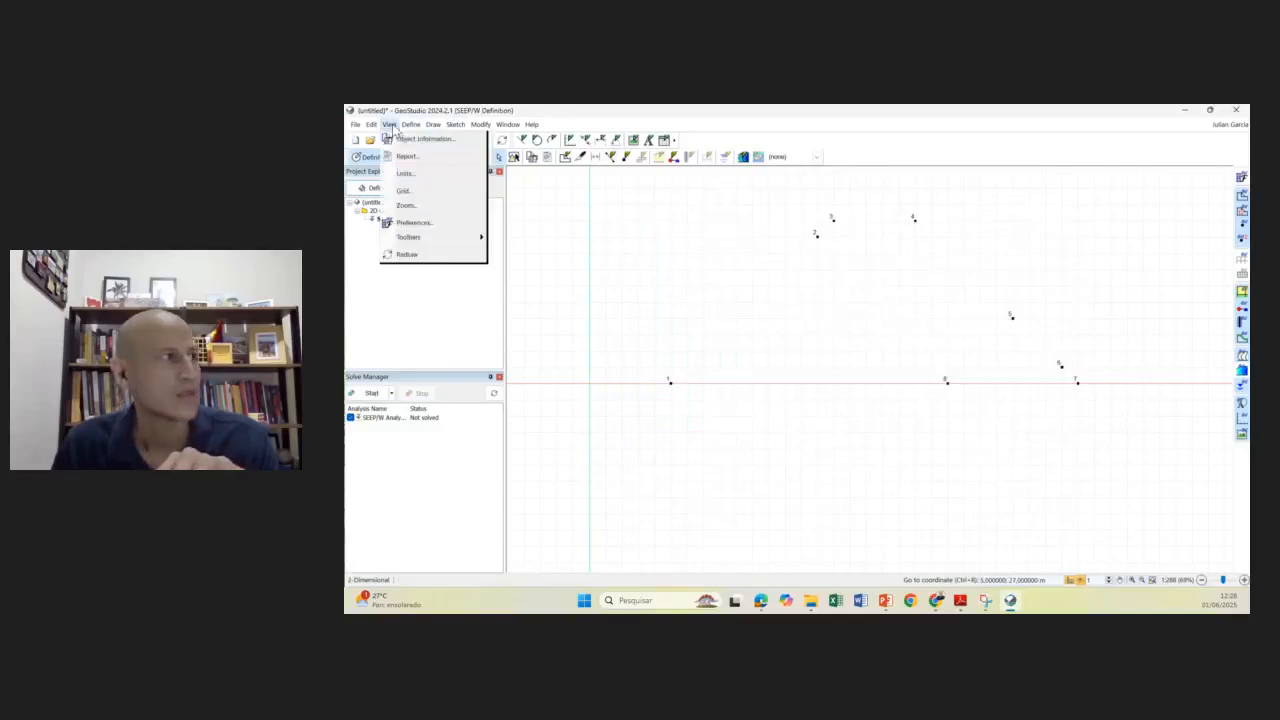
click(451, 233)
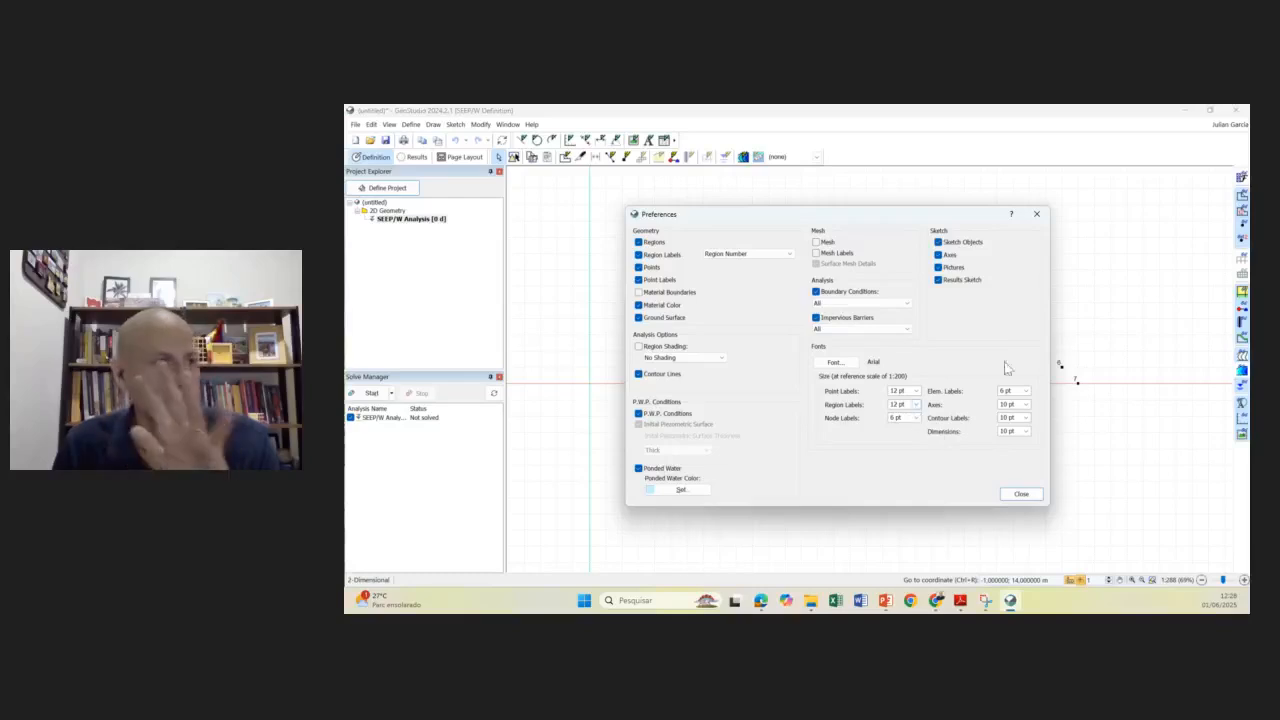
click(1036, 213)
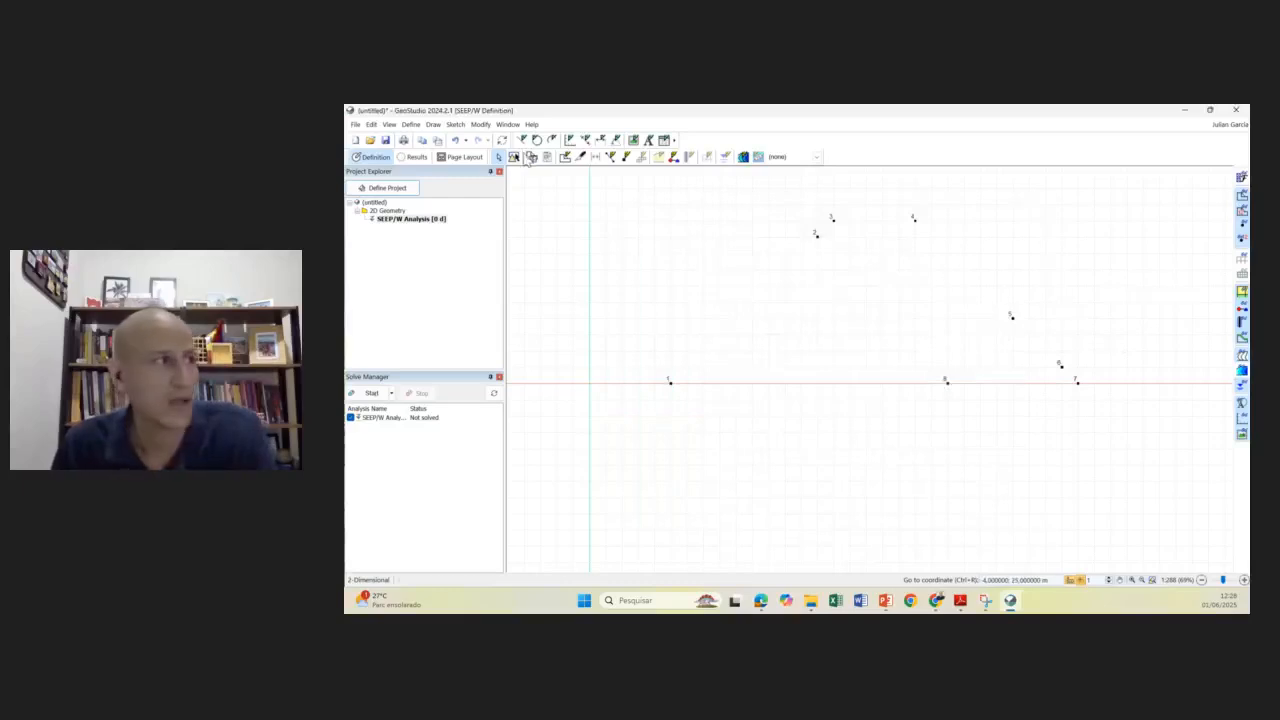
- Draw geometry lines joining points 1, 2, 3 and 4 to form the dam's upstream slope and crest
click(433, 124)
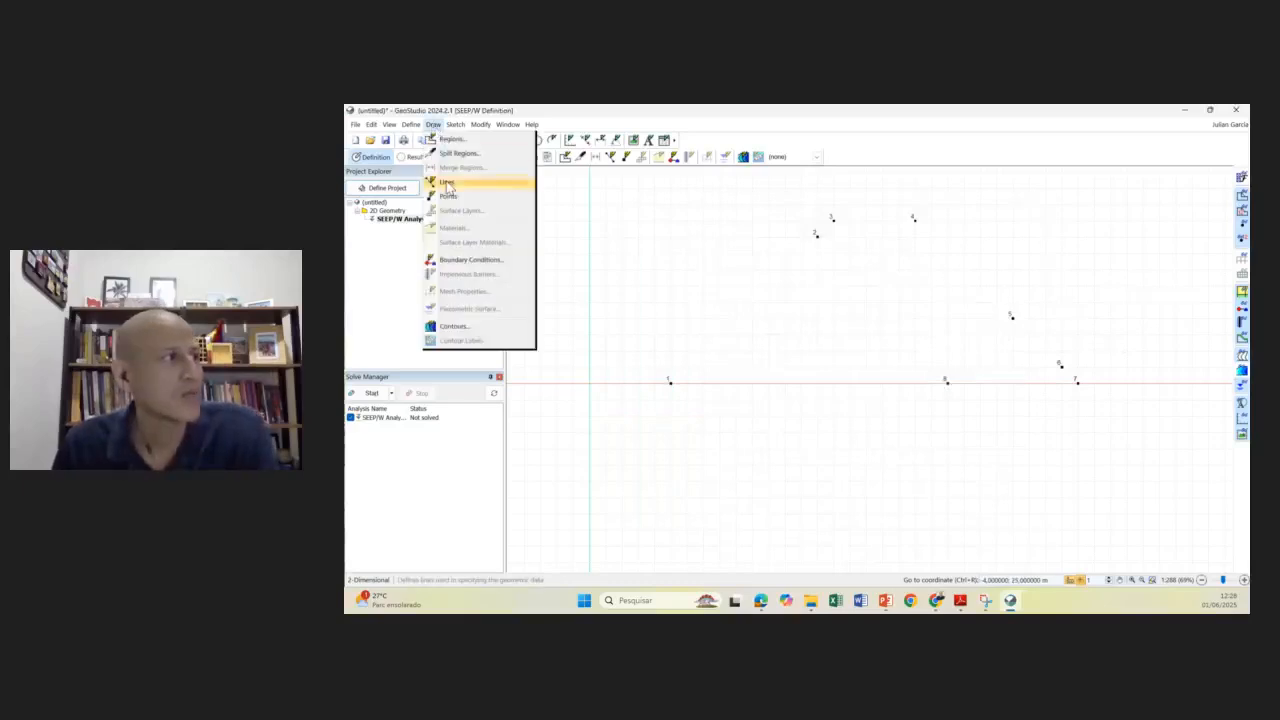
click(446, 181)
click(668, 381)
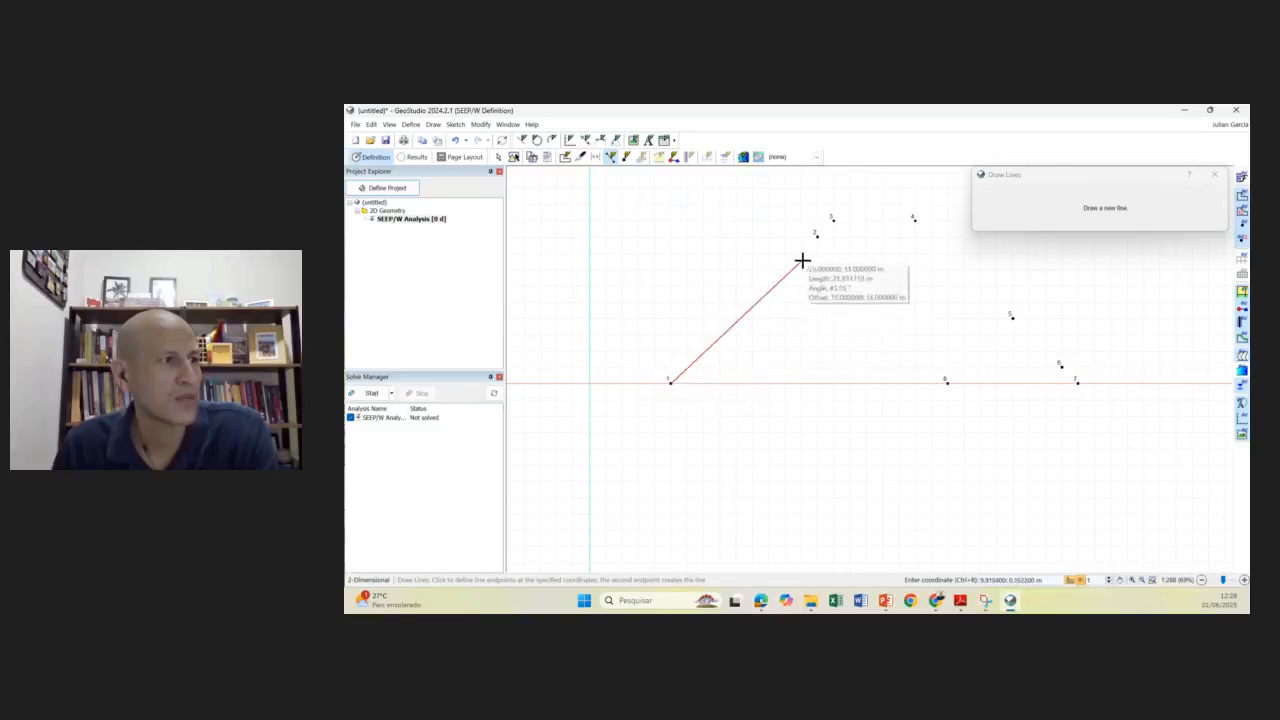
click(817, 234)
click(831, 219)
click(914, 219)
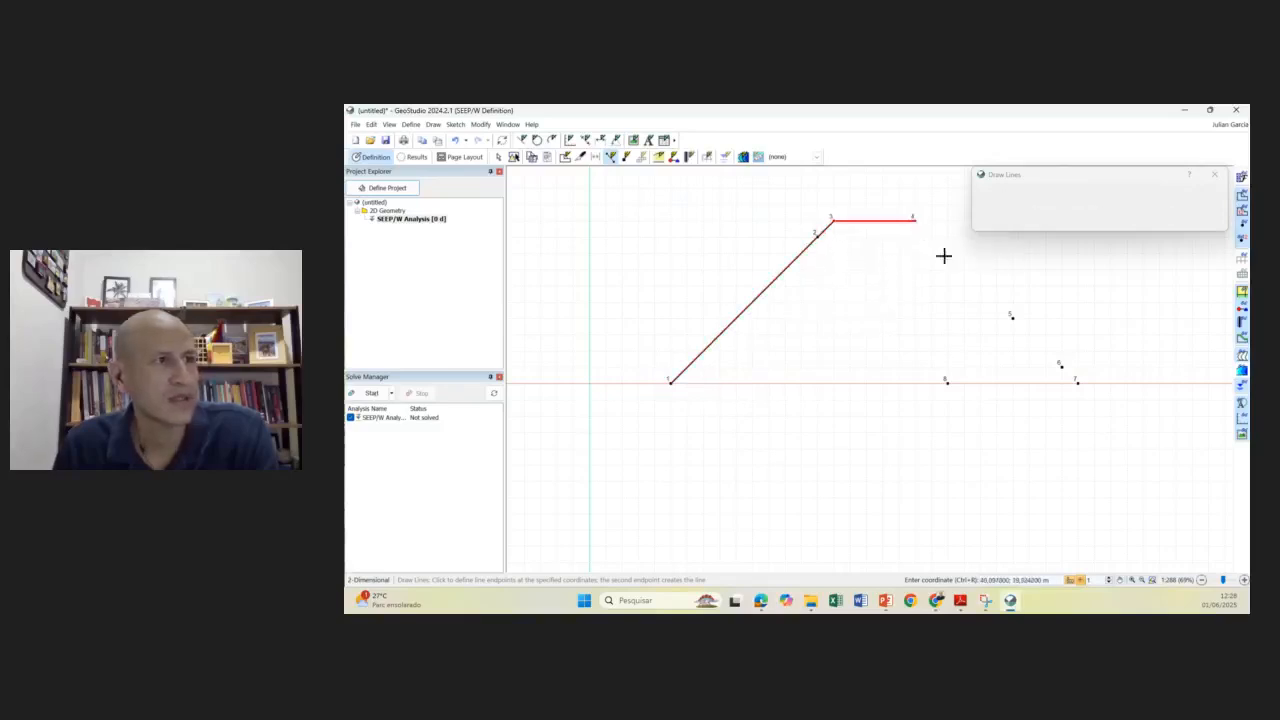
- Continue the lines from point 4 through points 5, 6, 7 and 8 and back to point 5, and finish line drawing
click(1056, 365)
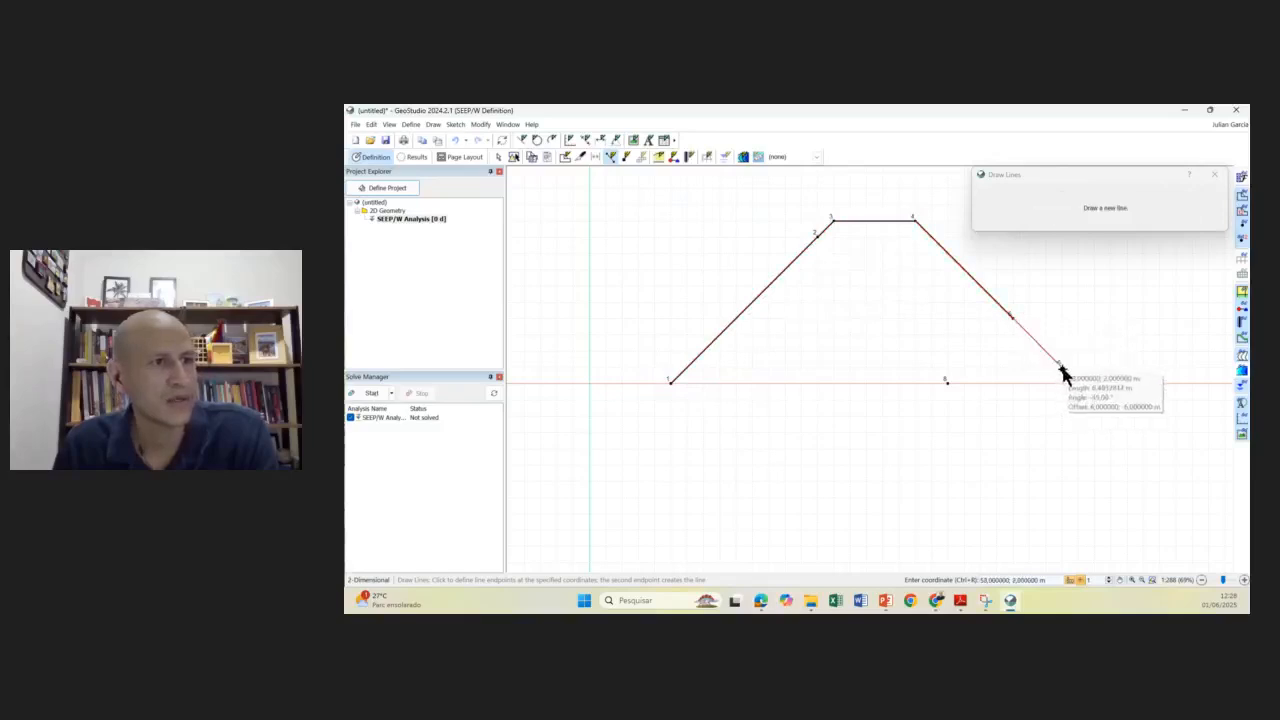
click(1077, 383)
click(946, 380)
click(1012, 318)
click(1215, 175)
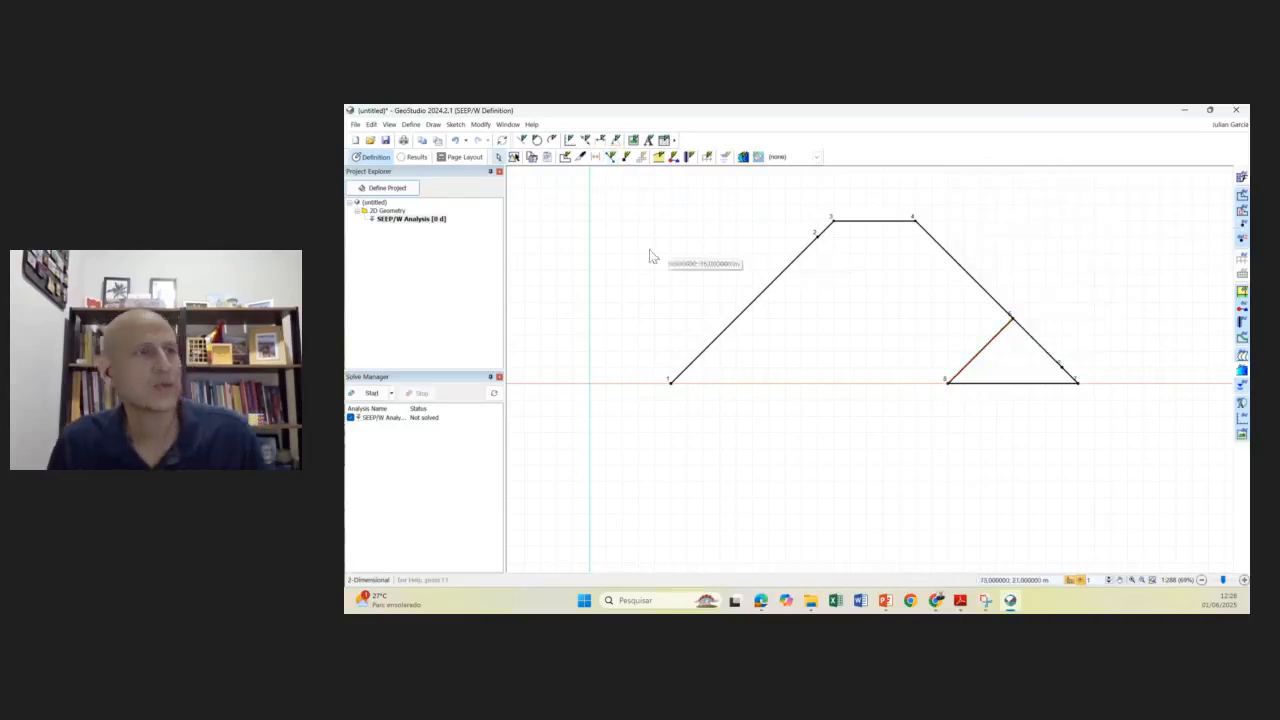
- Sketch a 34 m line along the dam base from point 1 at (10, 0) to point 8 at (44, 0)
click(522, 143)
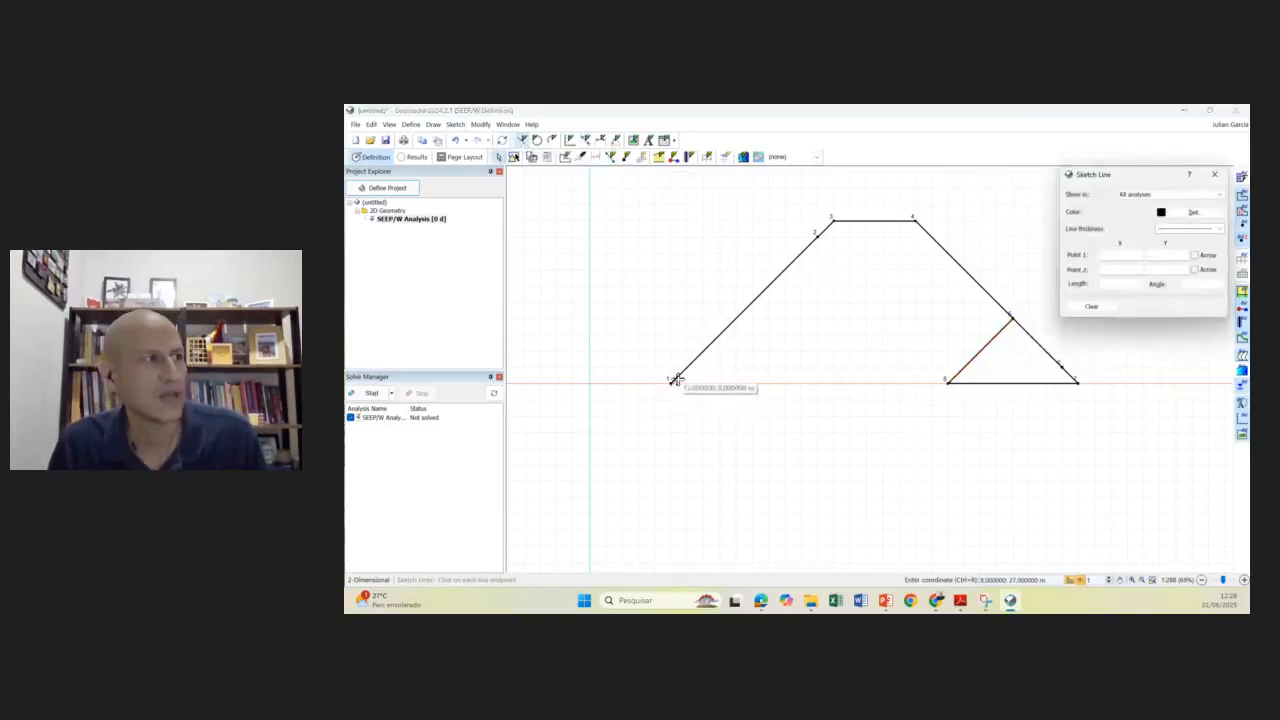
click(942, 385)
right_click(942, 388)
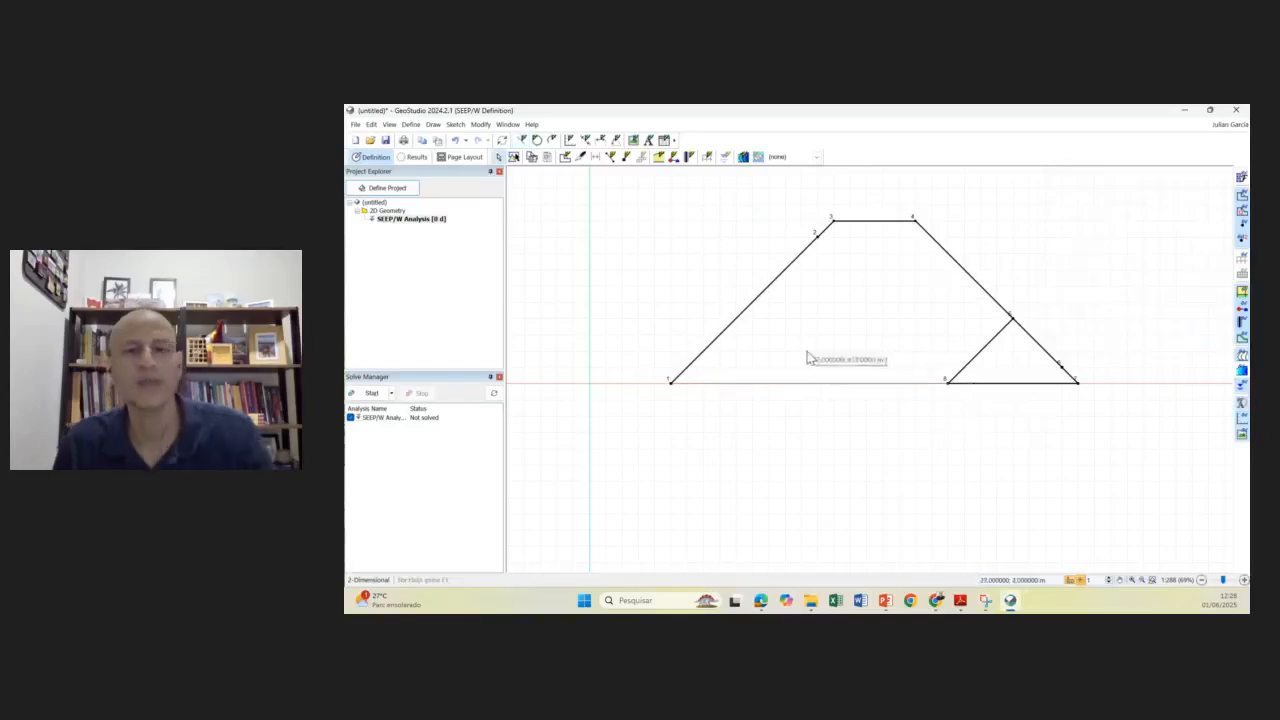
click(522, 143)
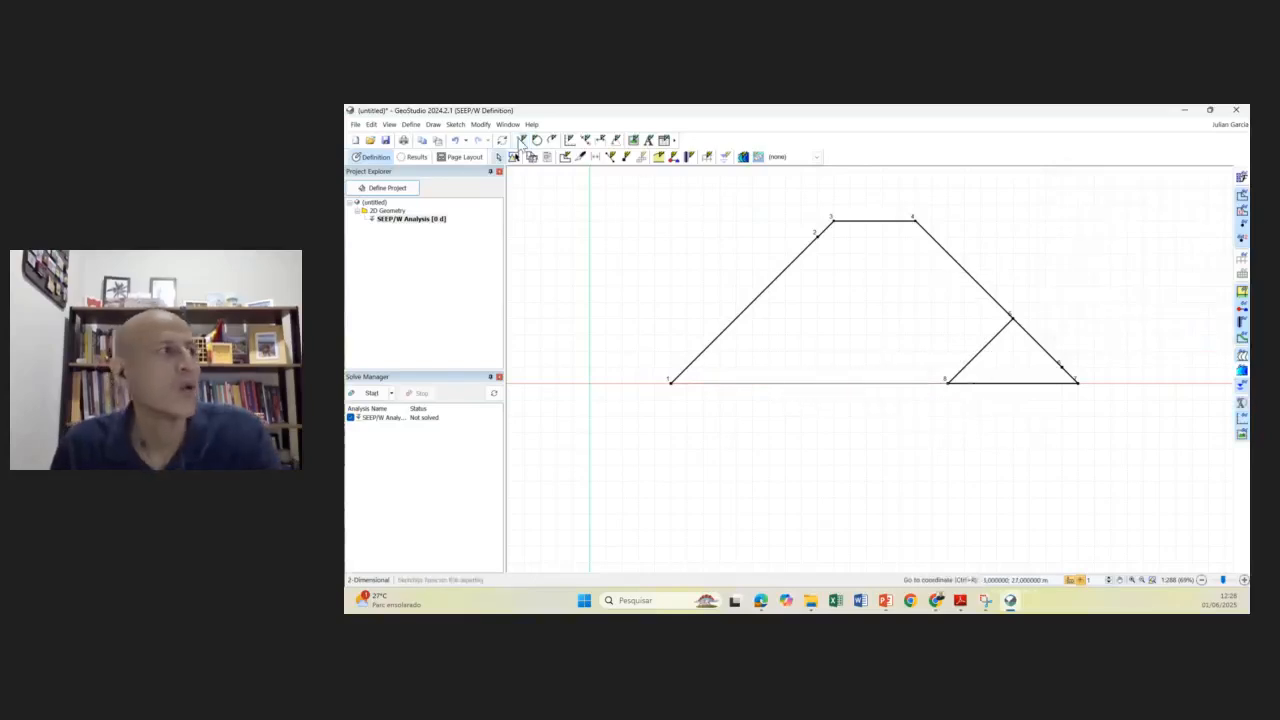
click(671, 385)
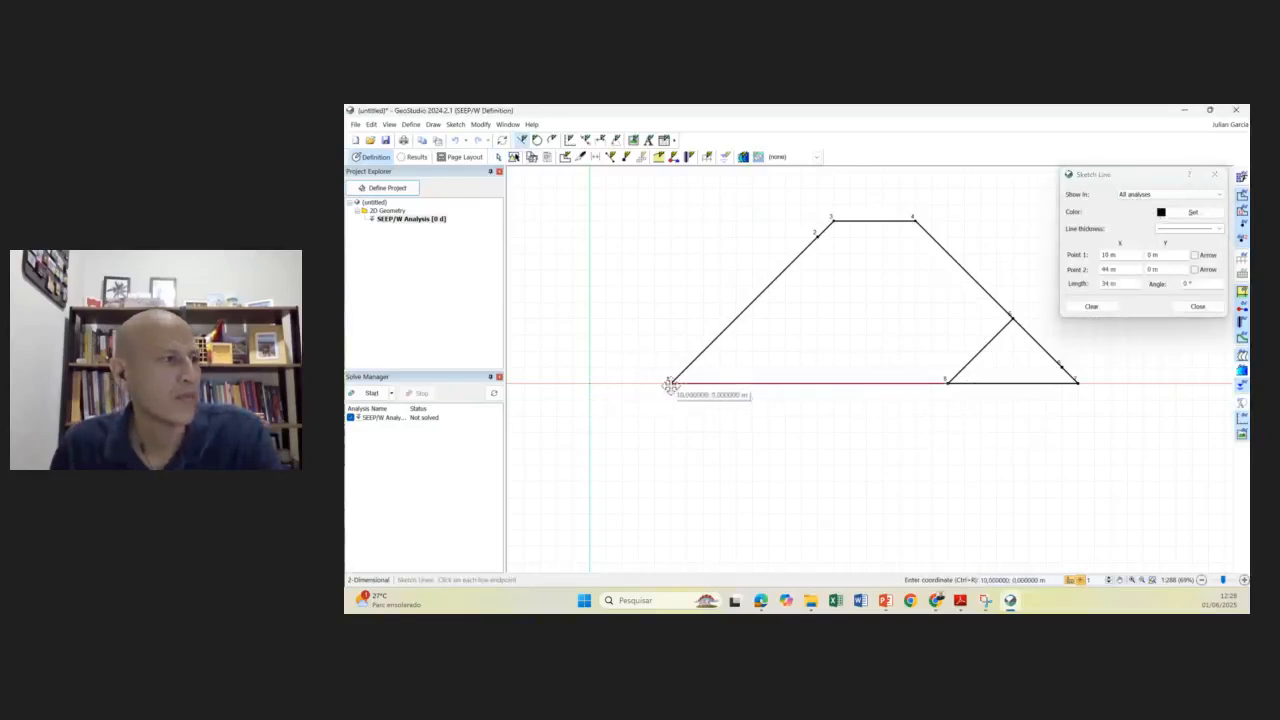
click(1214, 175)
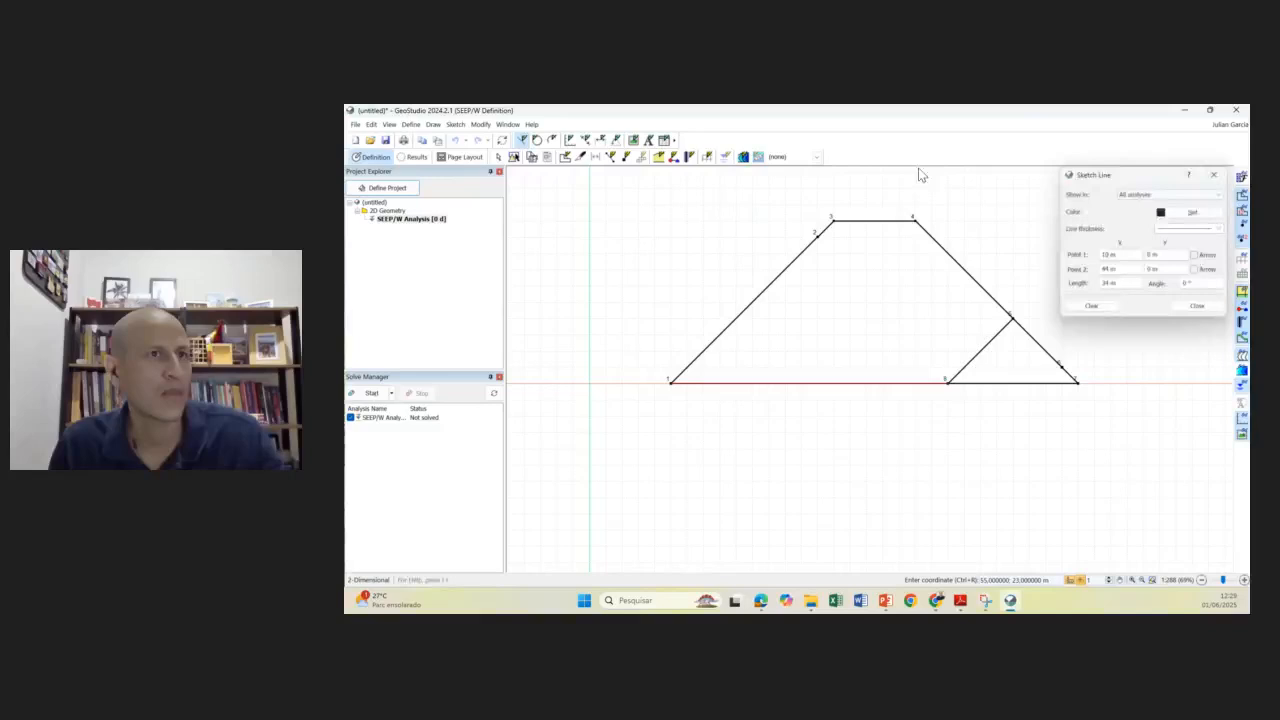
- Draw the foundation outline from point 1 around to point 7, about 14 m deep and extending about 14 m beyond each dam toe
click(434, 124)
click(447, 182)
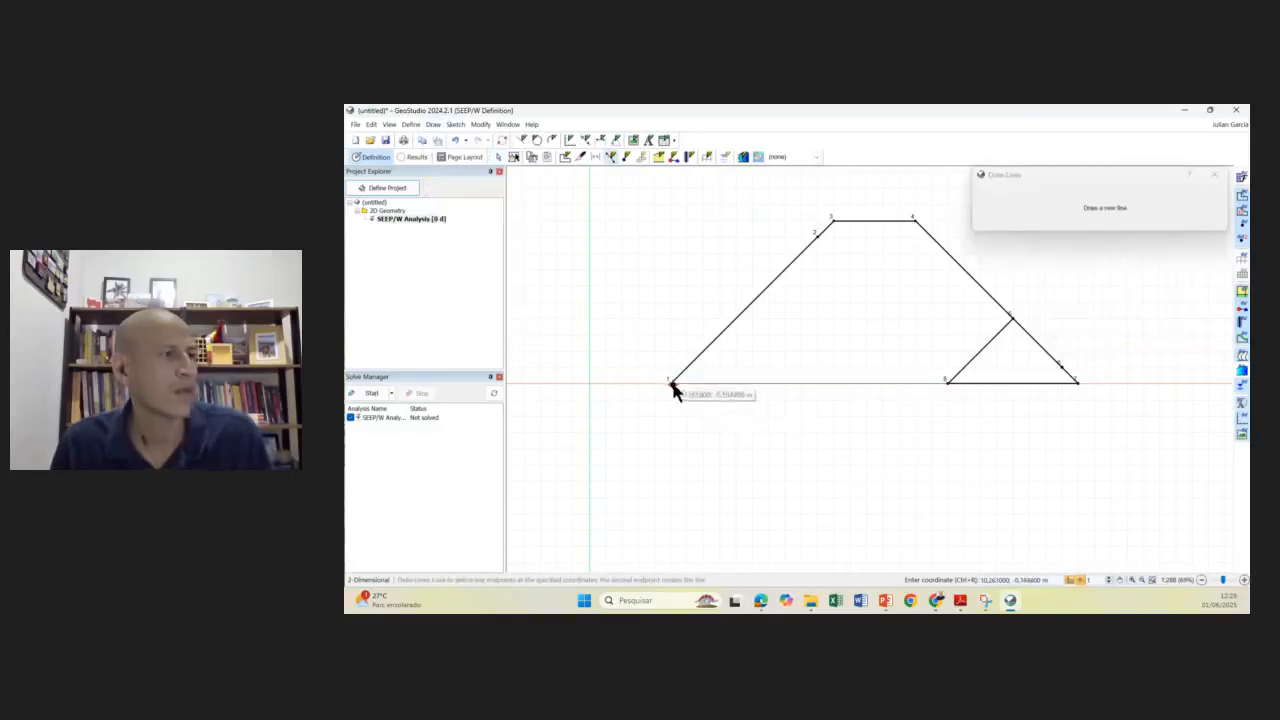
click(550, 382)
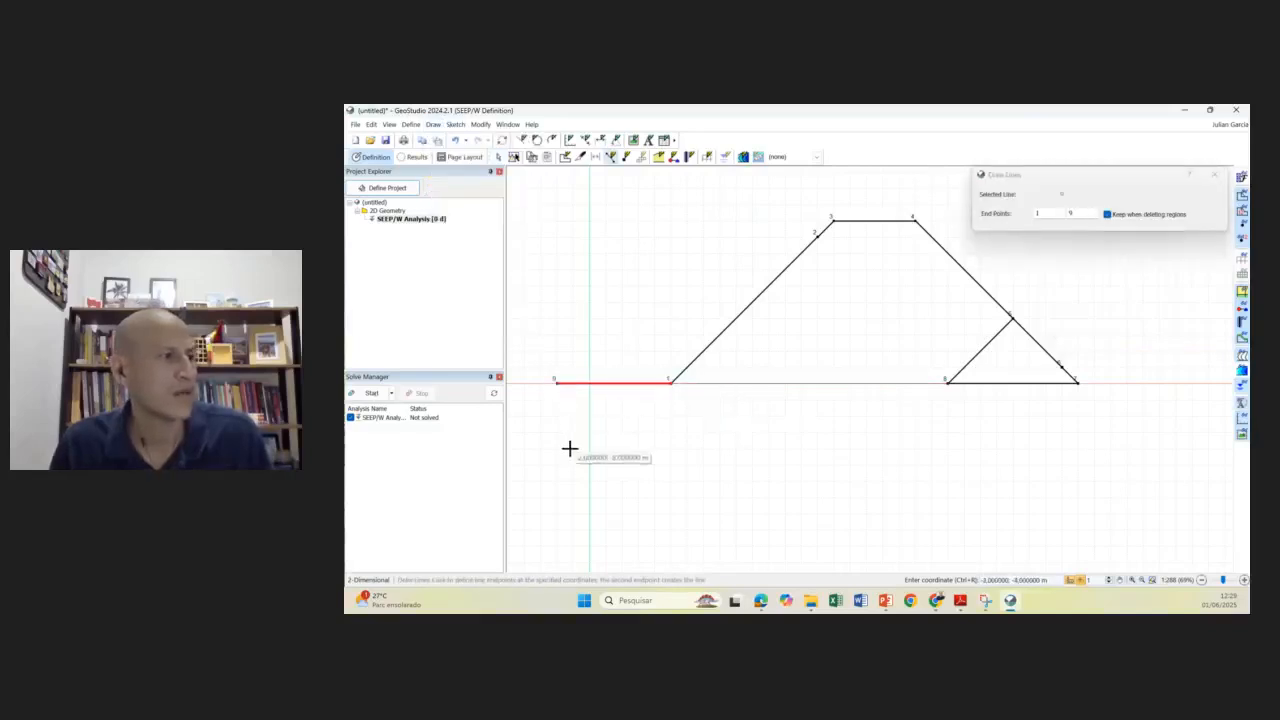
click(557, 500)
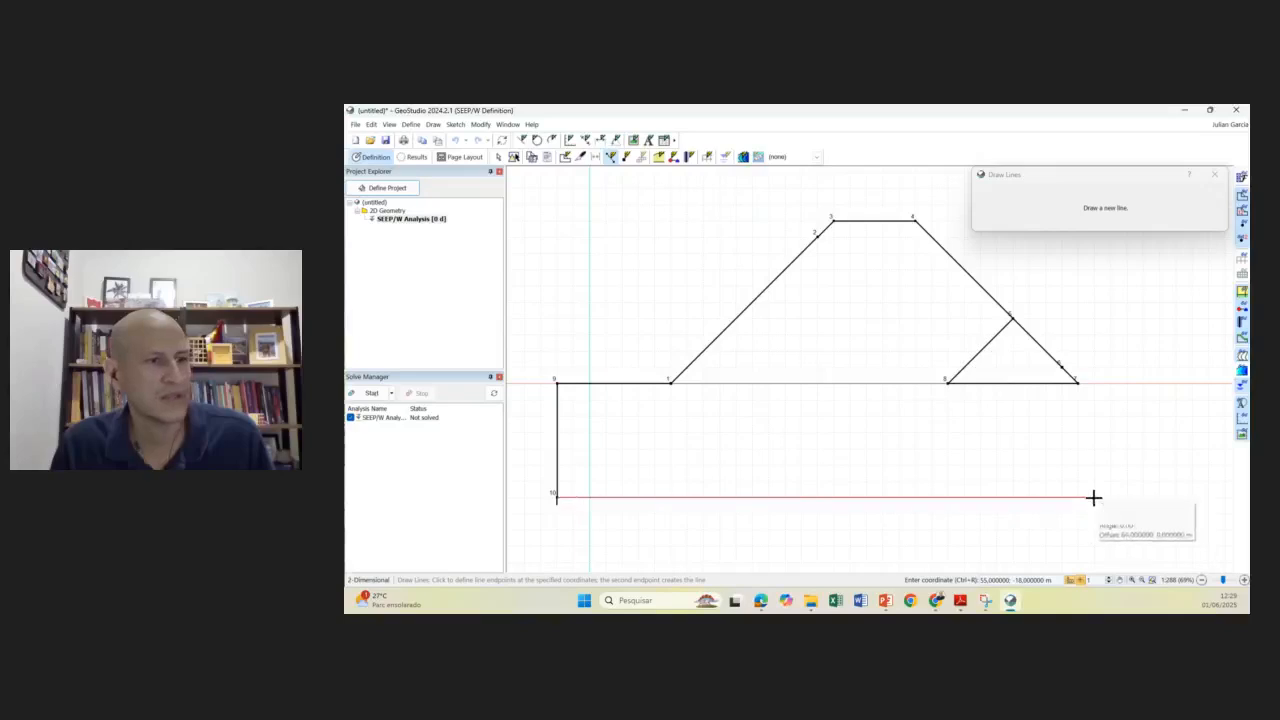
click(1189, 497)
click(1190, 383)
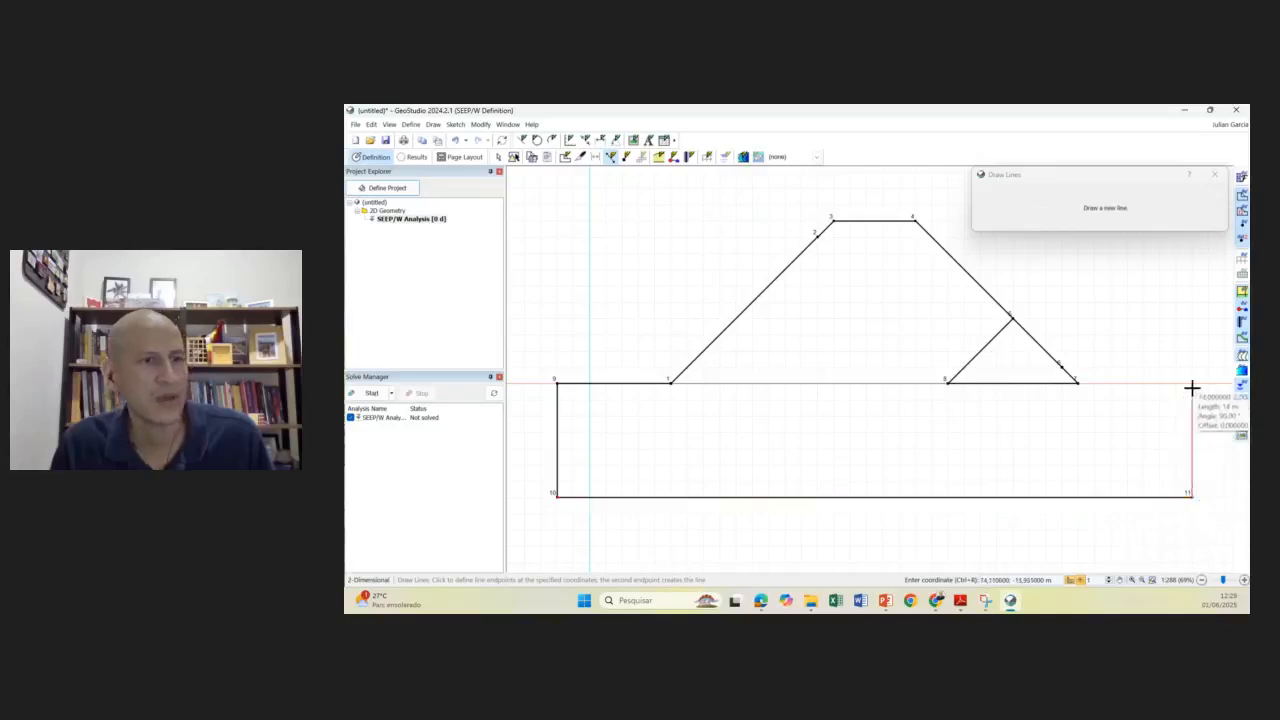
click(1076, 382)
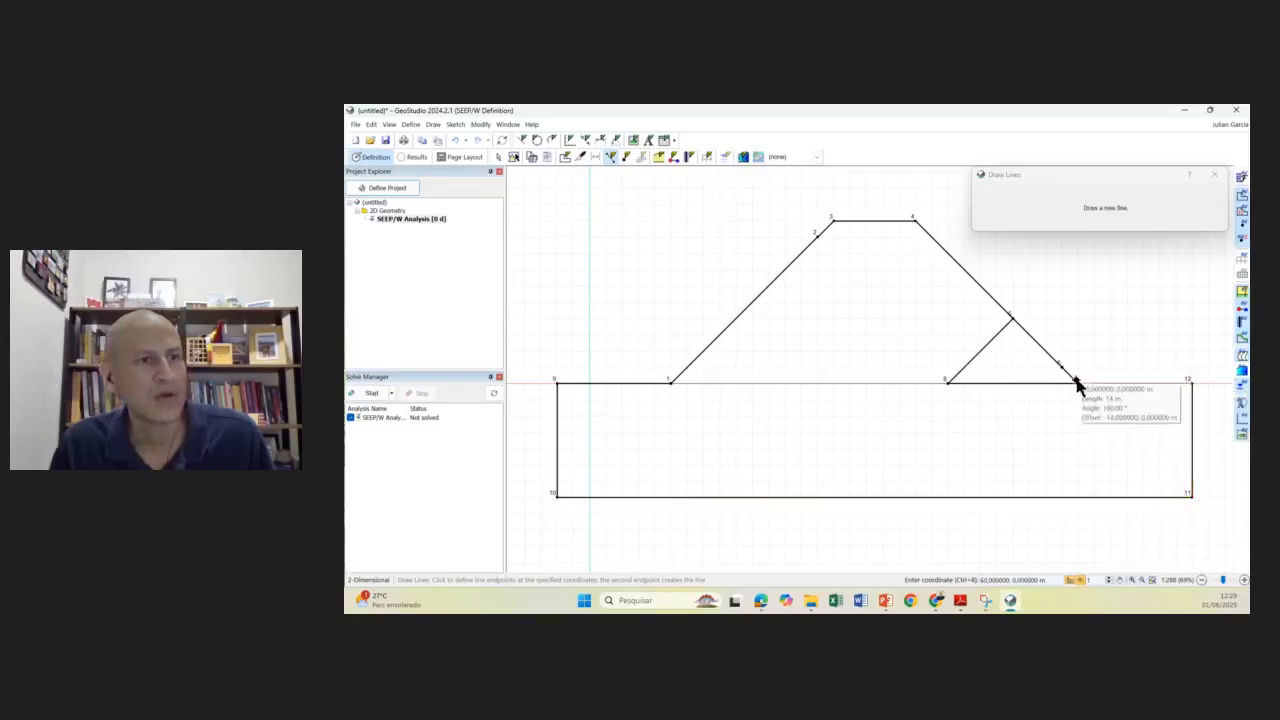
key(Escape)
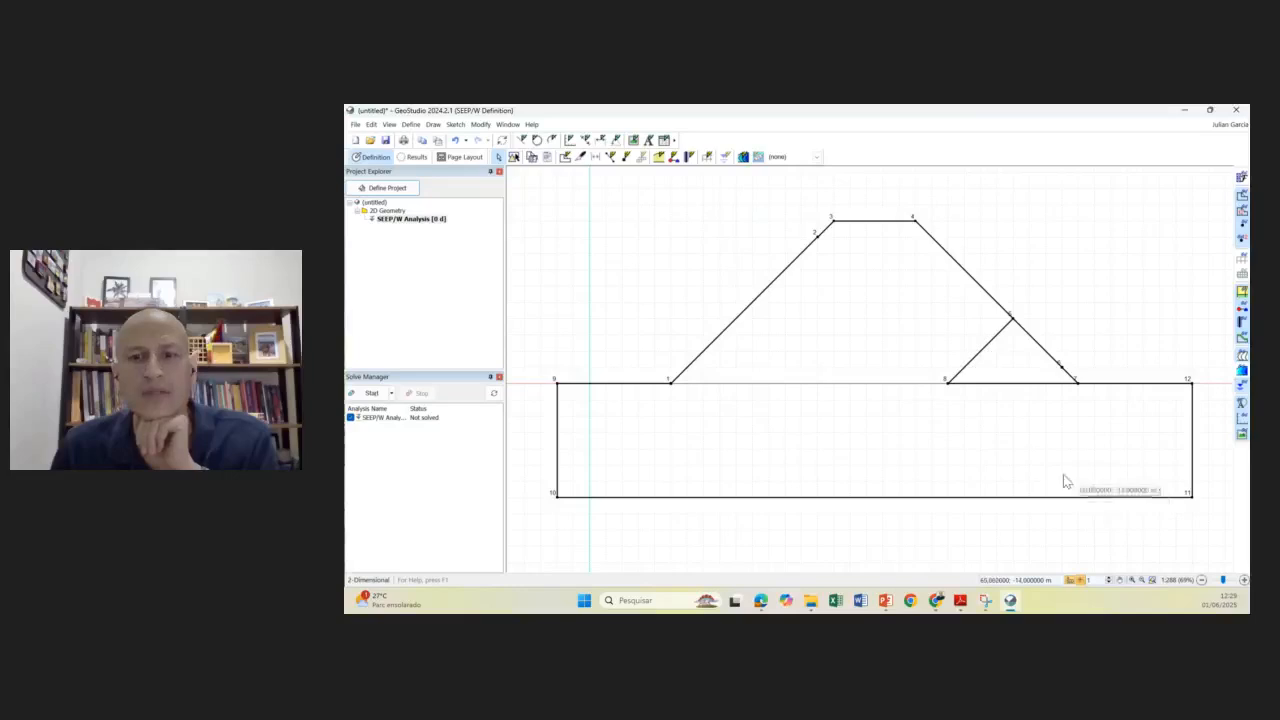
- Draw a geometry line along the dam base from point 1 to point 8
click(947, 381)
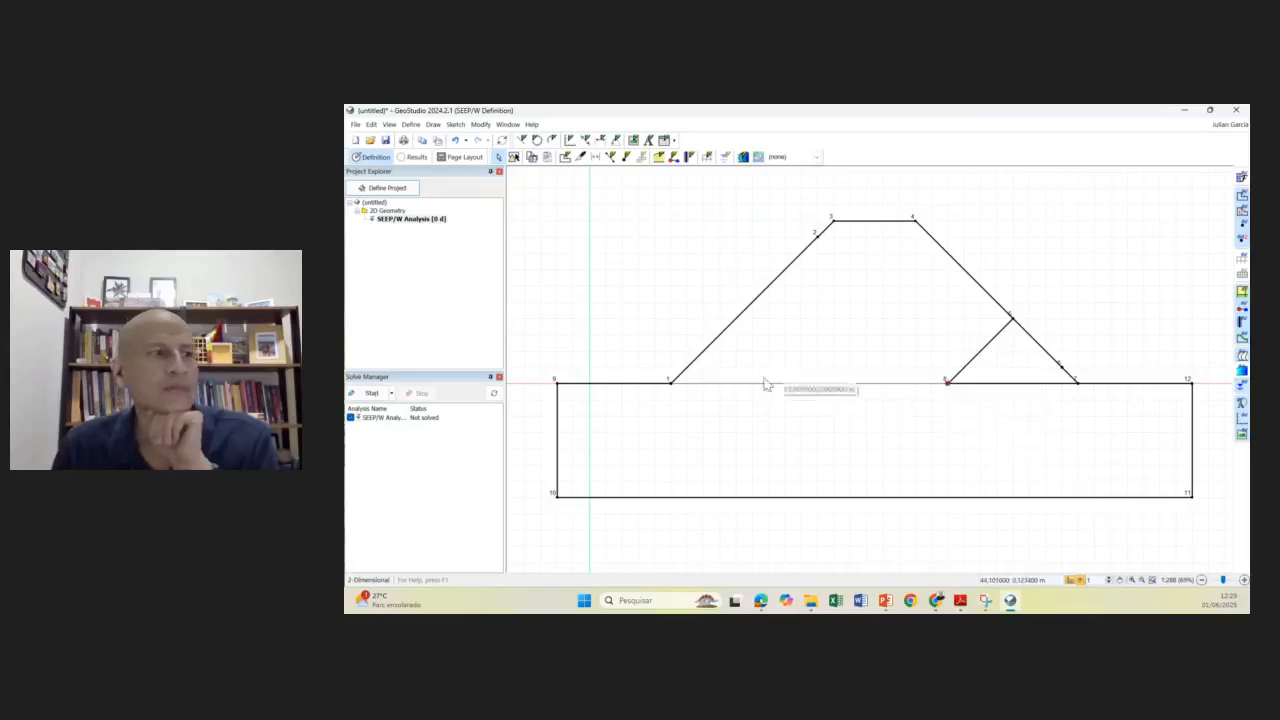
click(670, 382)
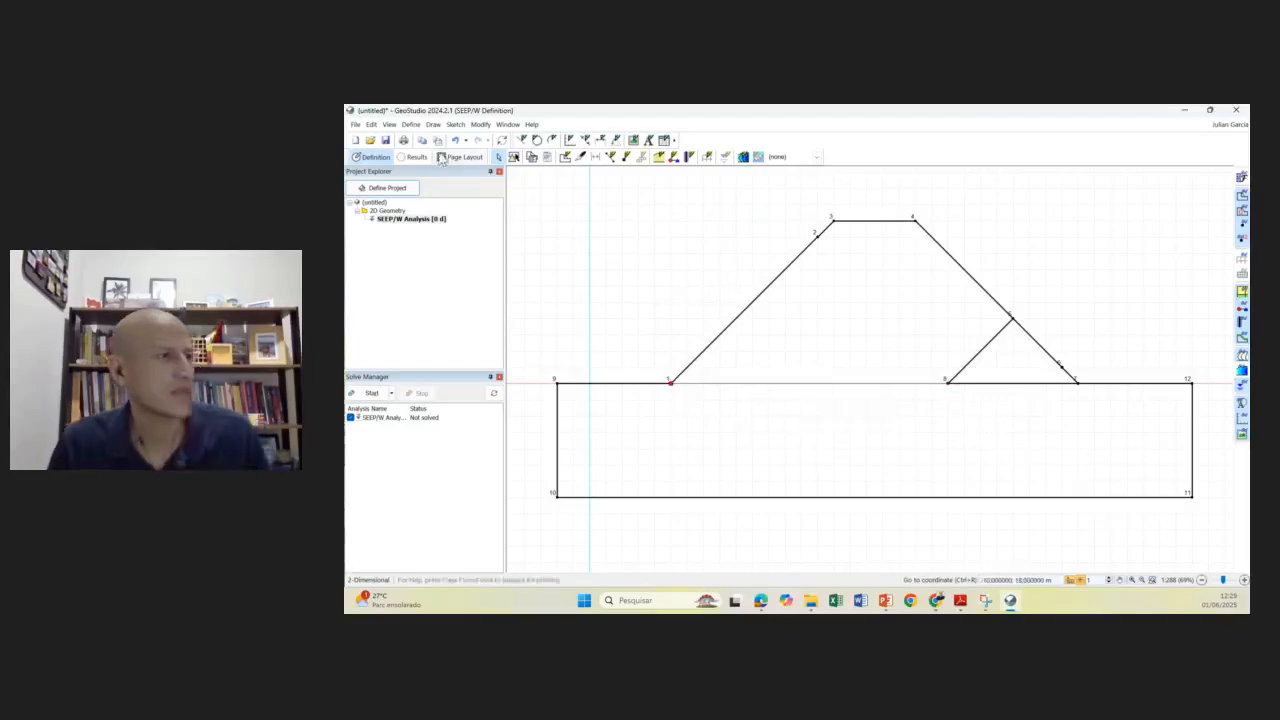
click(433, 124)
click(465, 192)
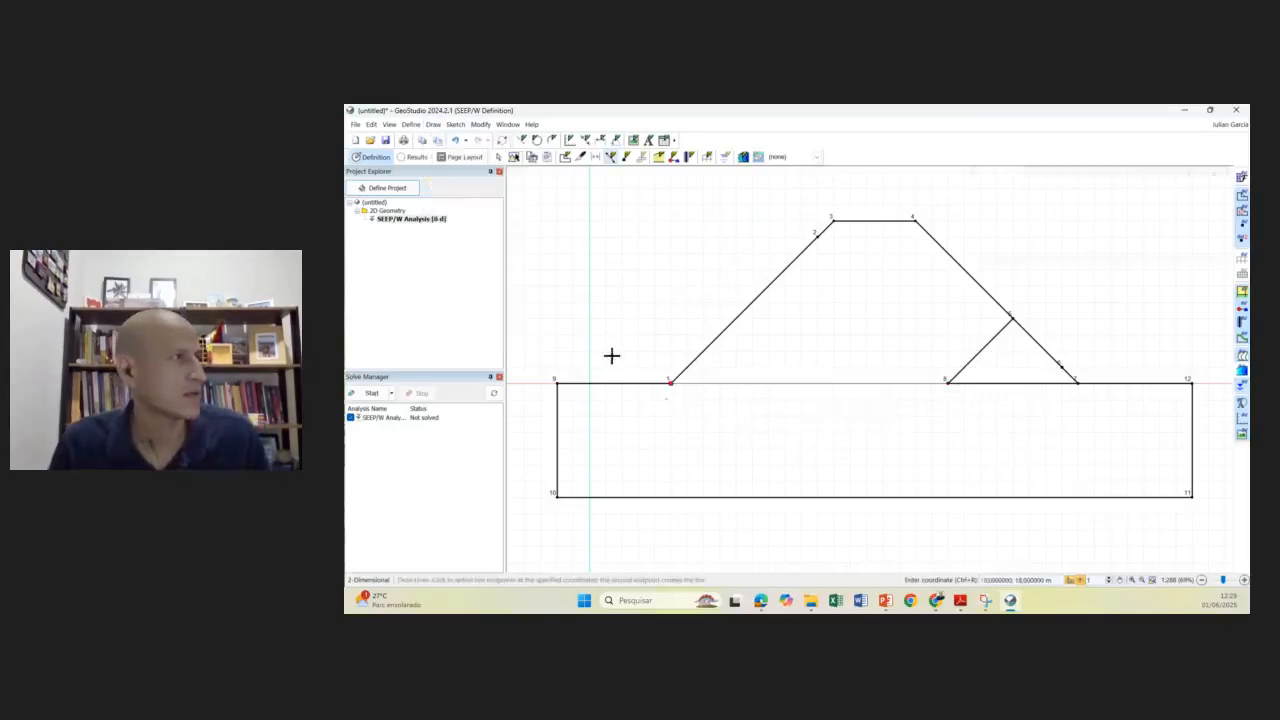
click(670, 382)
click(948, 386)
right_click(940, 420)
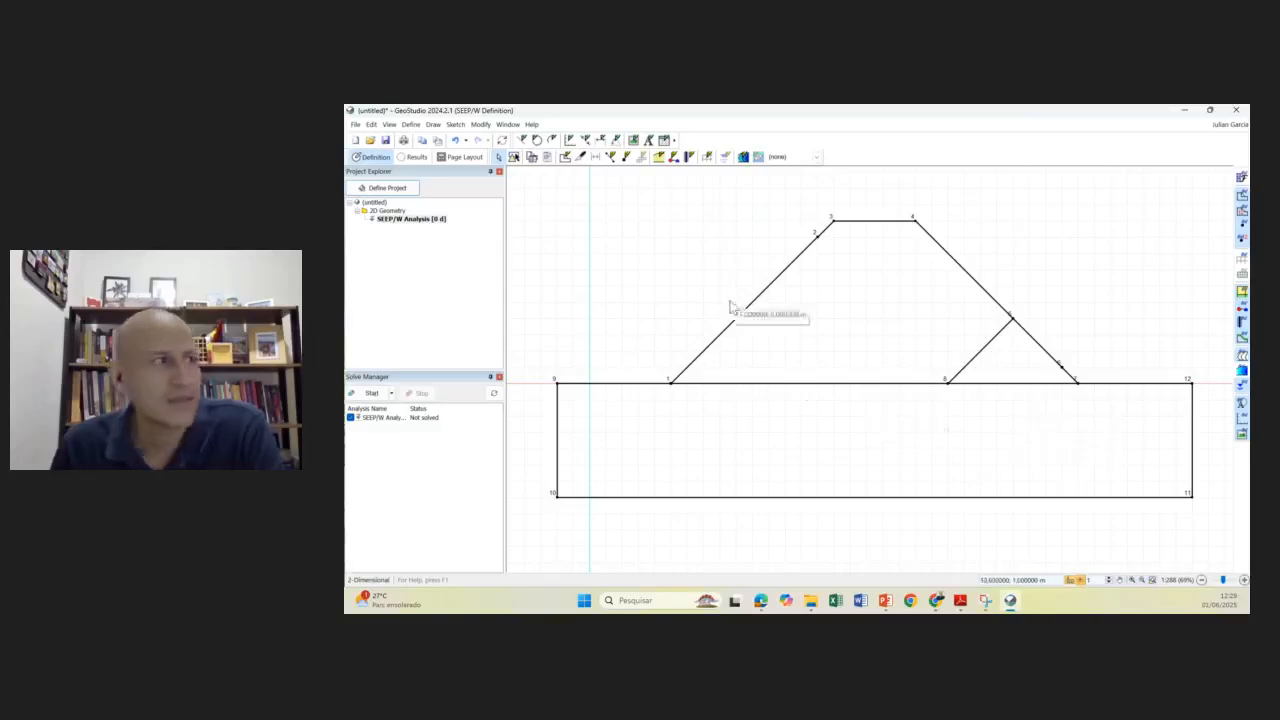
- Draw a polygonal domain region for the dam body through points 1, 2, 3, 4, 5 and 8
click(433, 124)
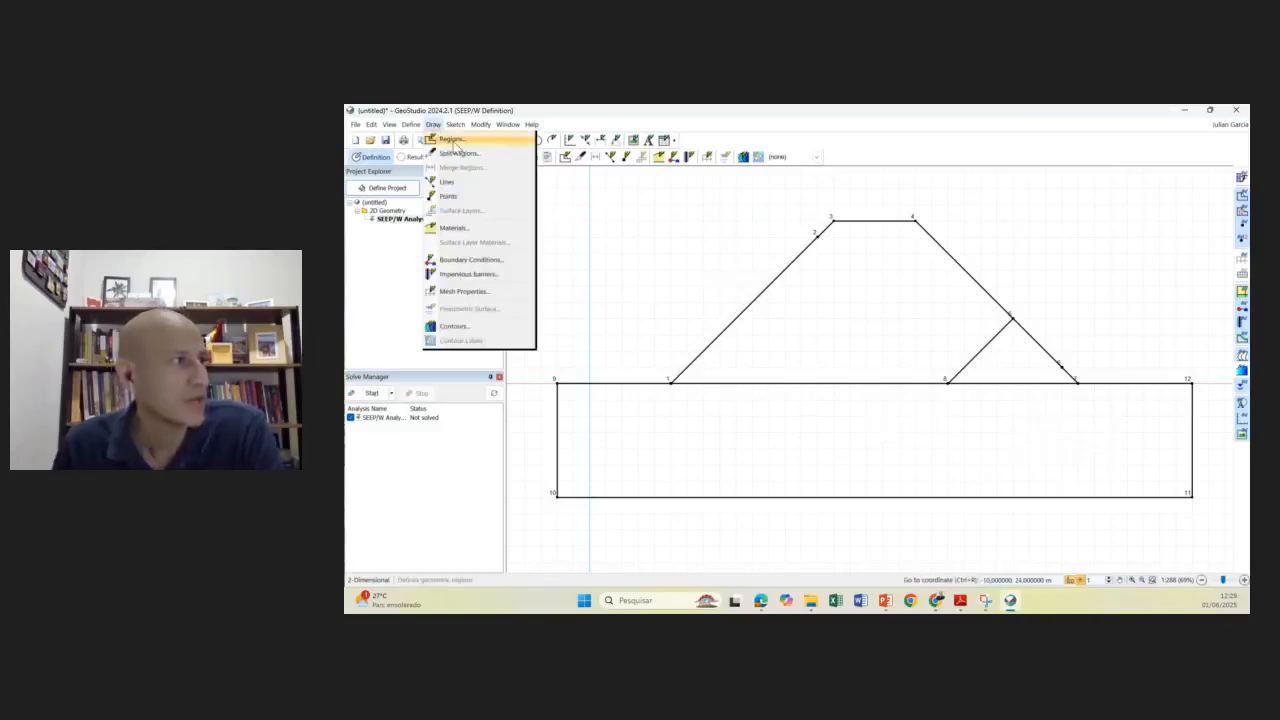
click(451, 140)
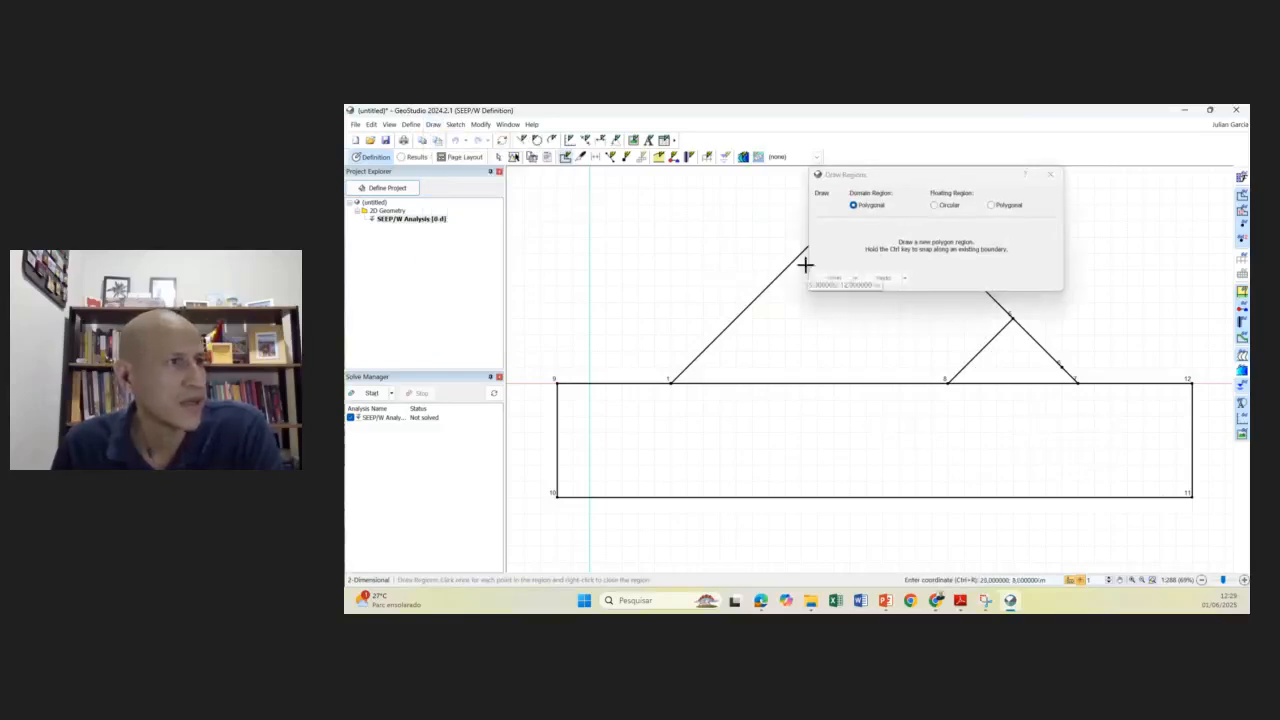
mouse_move(890, 179)
mouse_down()
mouse_move(1005, 168)
mouse_move(937, 139)
mouse_move(937, 125)
mouse_move(1055, 200)
mouse_move(1120, 172)
mouse_move(1063, 151)
mouse_move(1061, 132)
mouse_up()
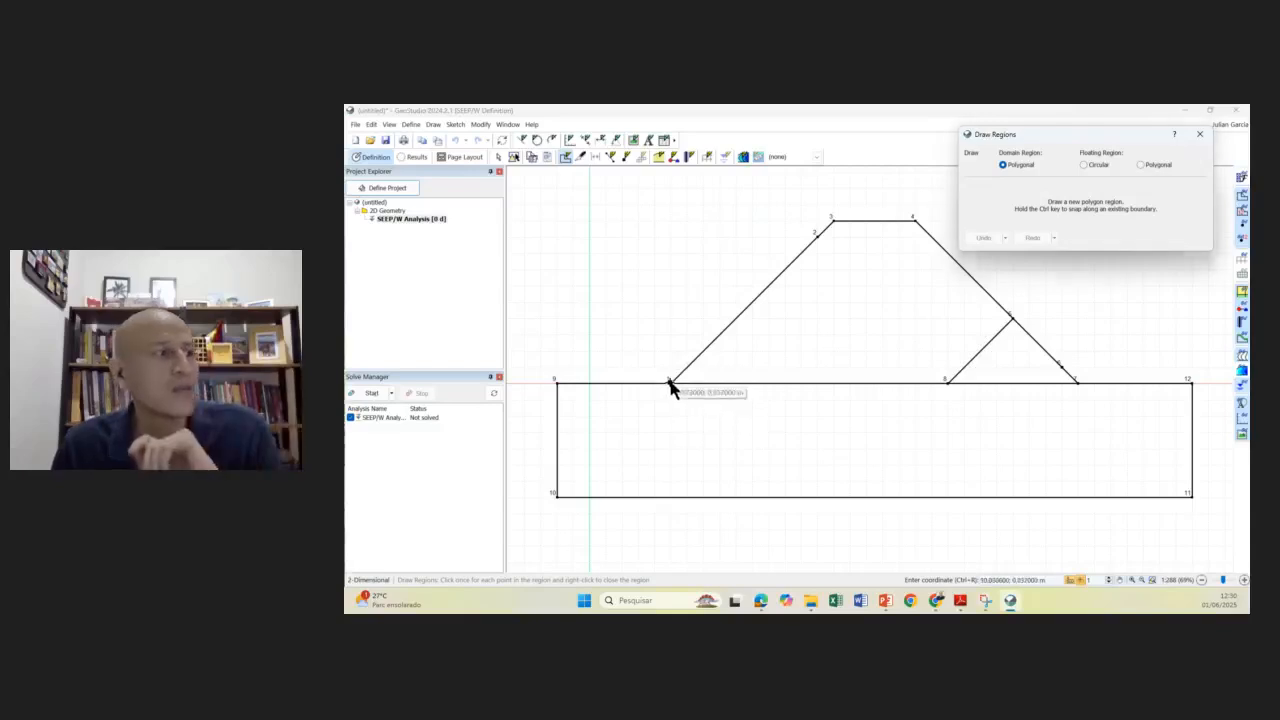
click(670, 383)
click(816, 235)
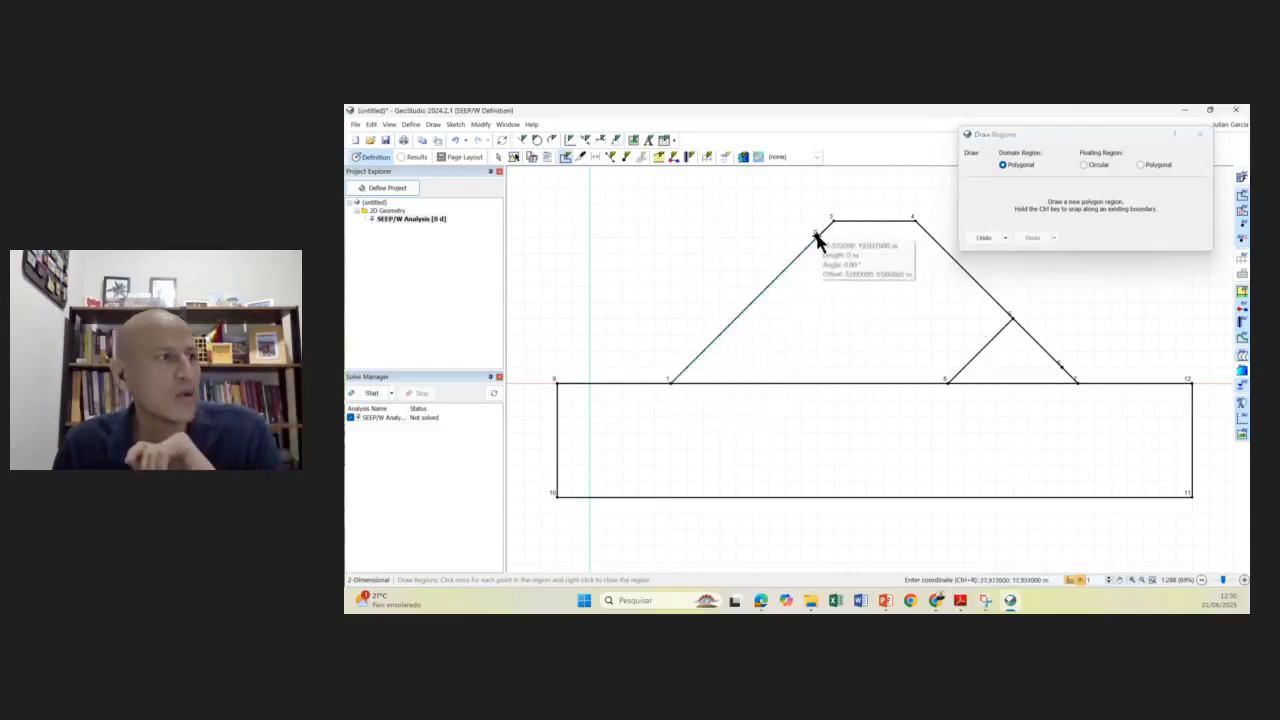
click(831, 218)
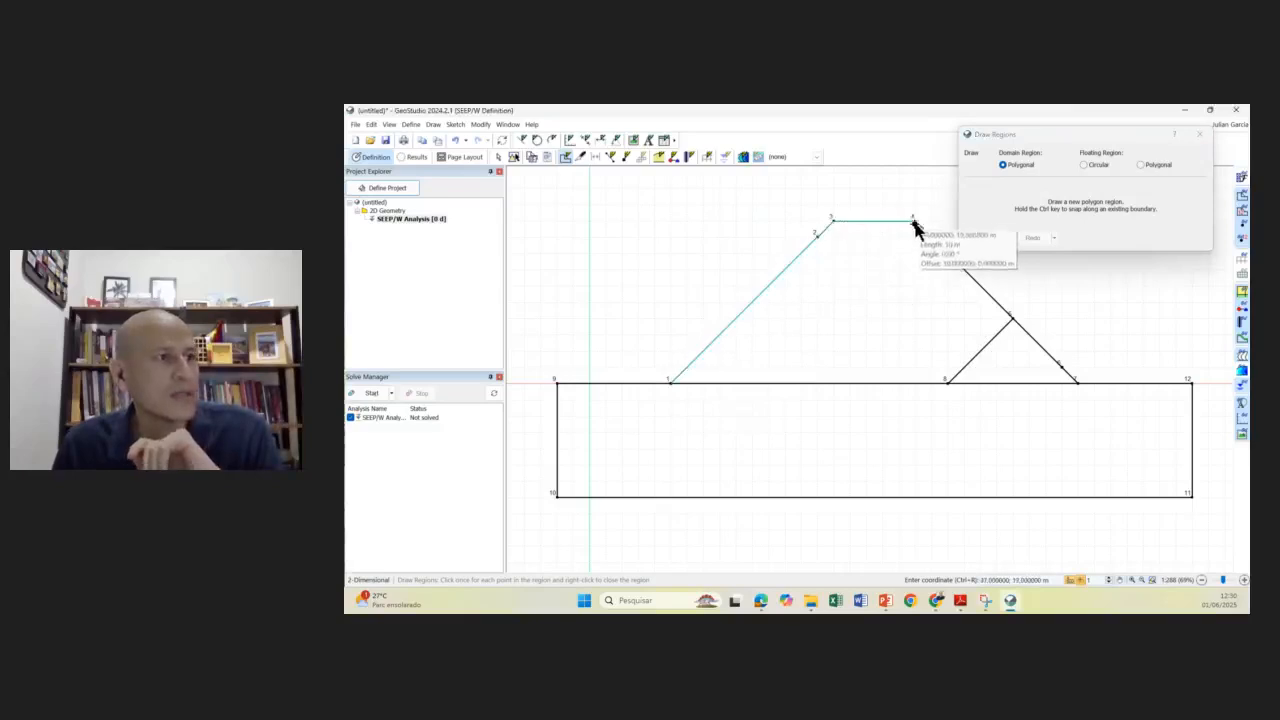
click(913, 220)
click(1011, 318)
click(947, 383)
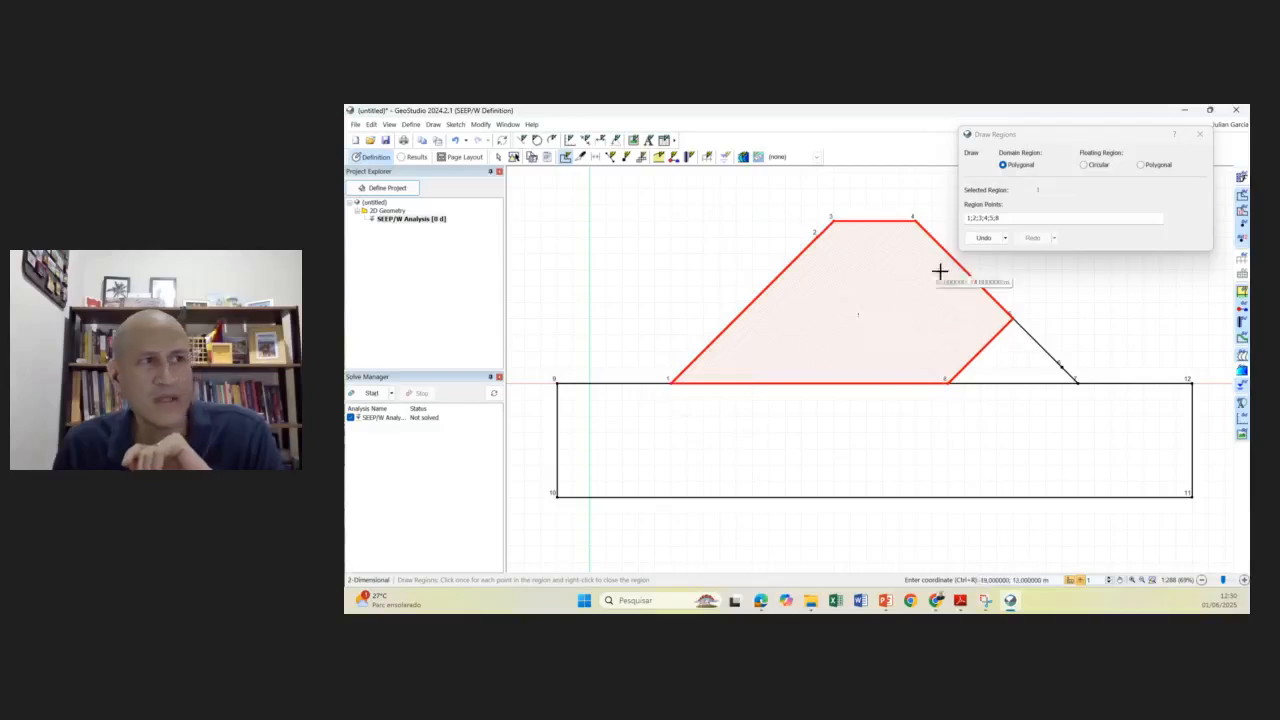
- Draw a polygonal region for the downstream toe filter through points 5, 6, 7 and 8
click(1012, 319)
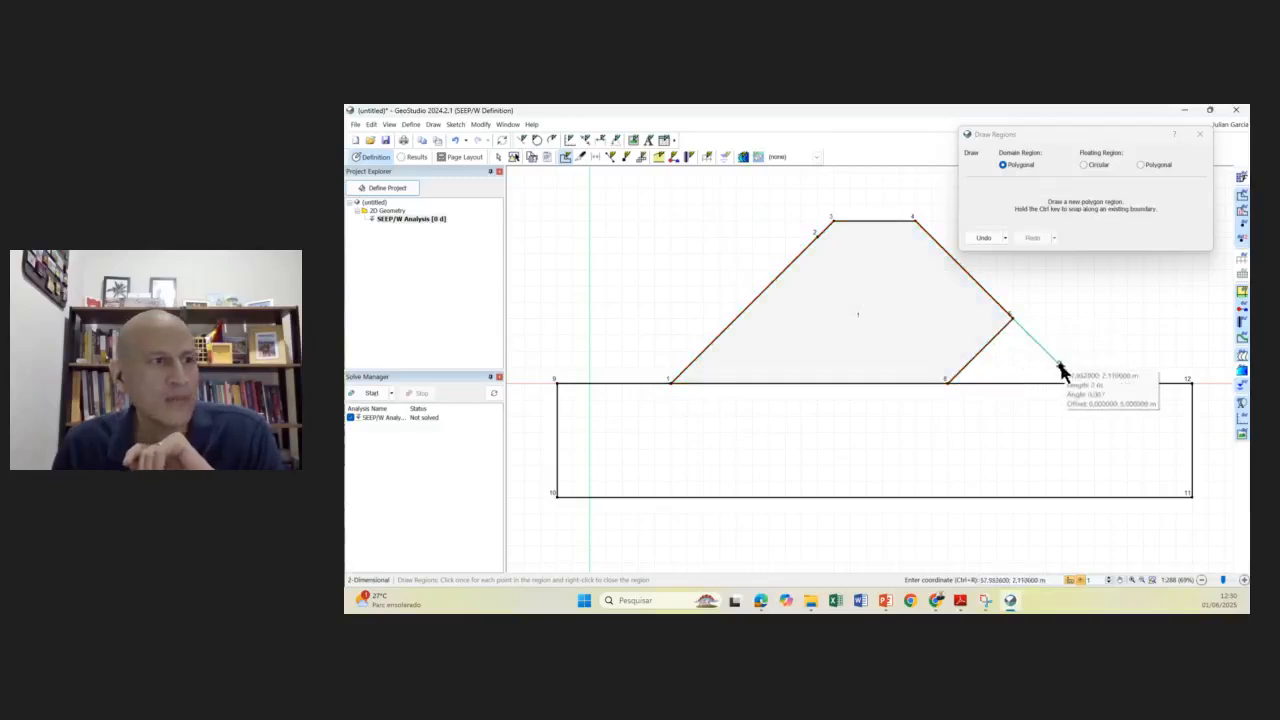
click(1075, 382)
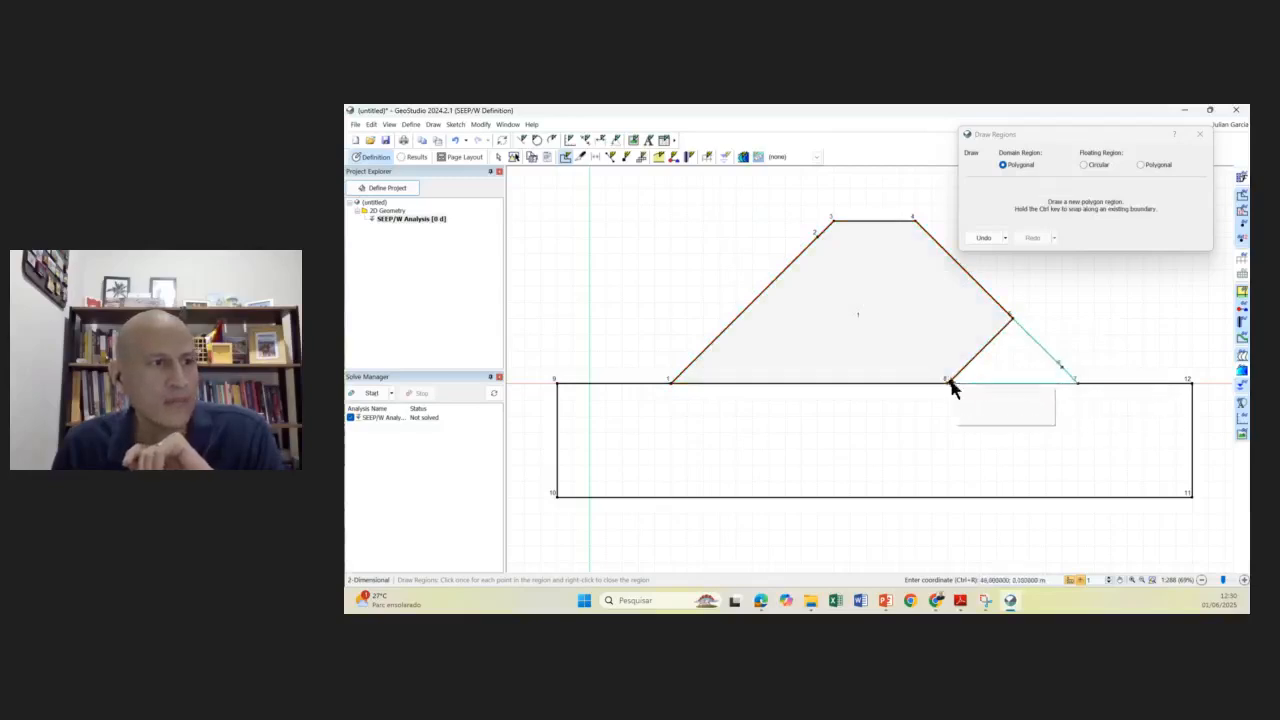
click(945, 382)
click(1013, 320)
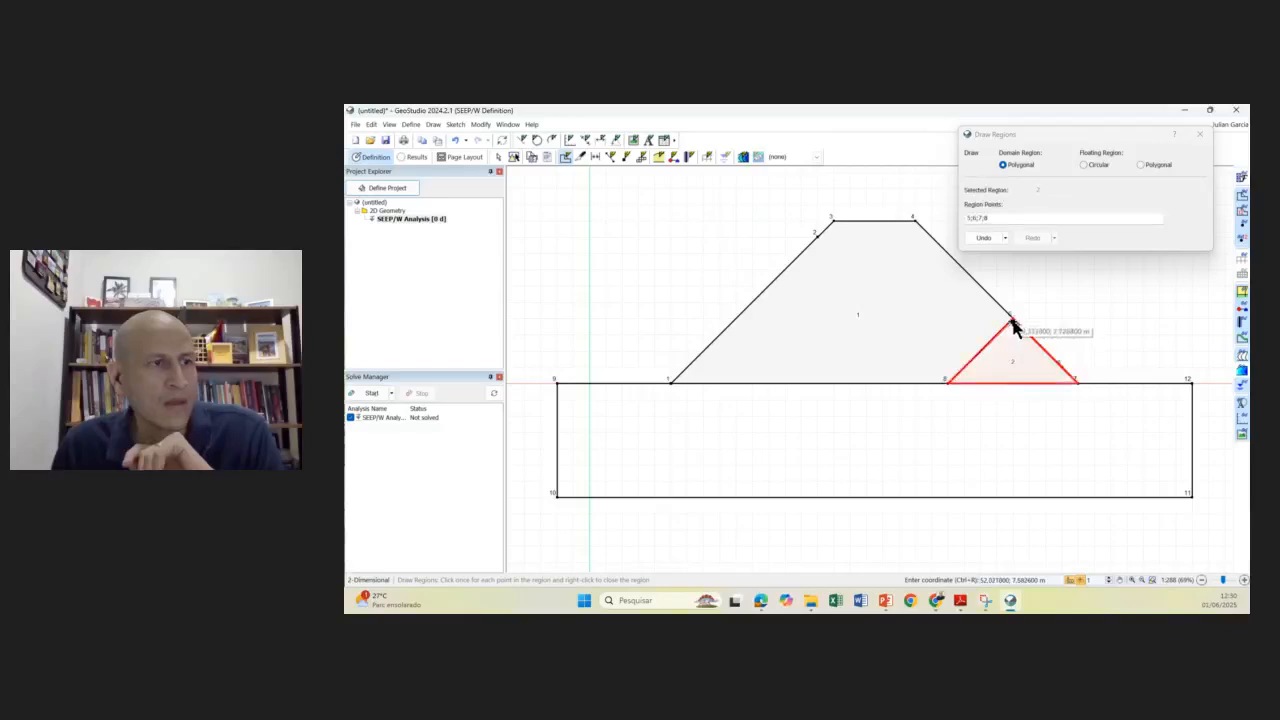
- Draw the foundation region through points 7, 12, 11, 10, 9, 1 and 8, and finish region drawing
click(1077, 383)
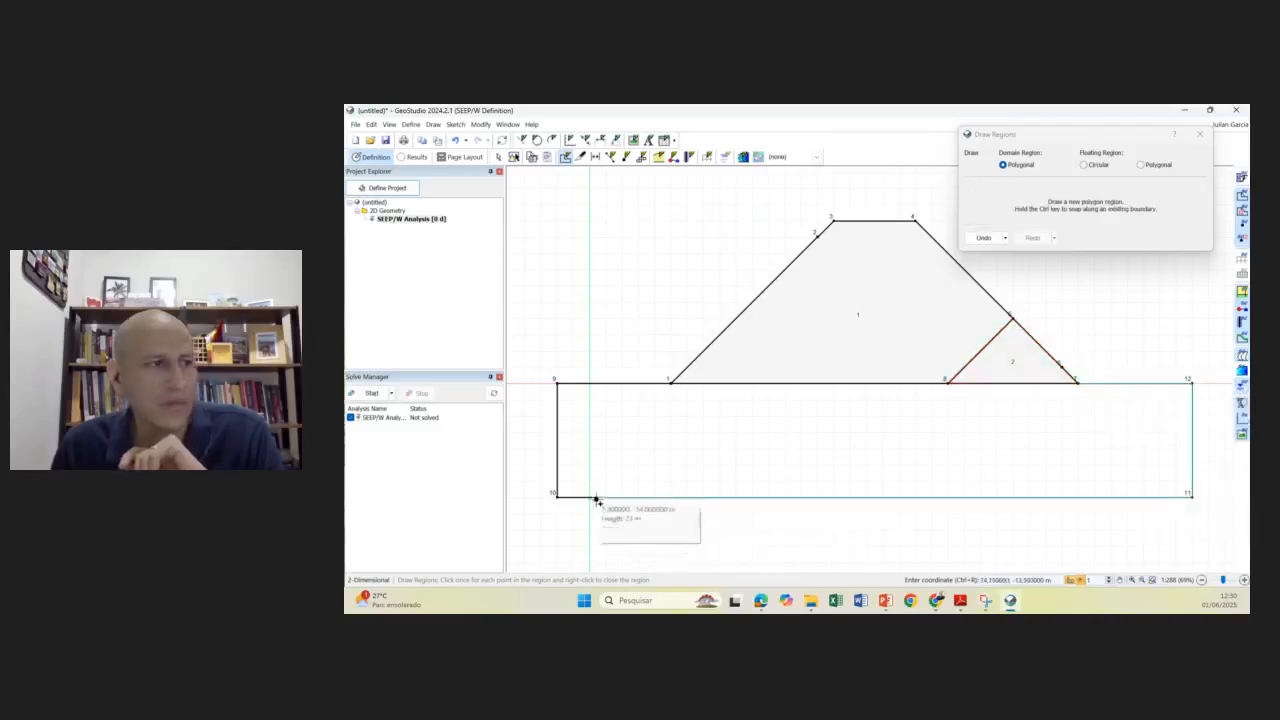
click(557, 498)
click(556, 384)
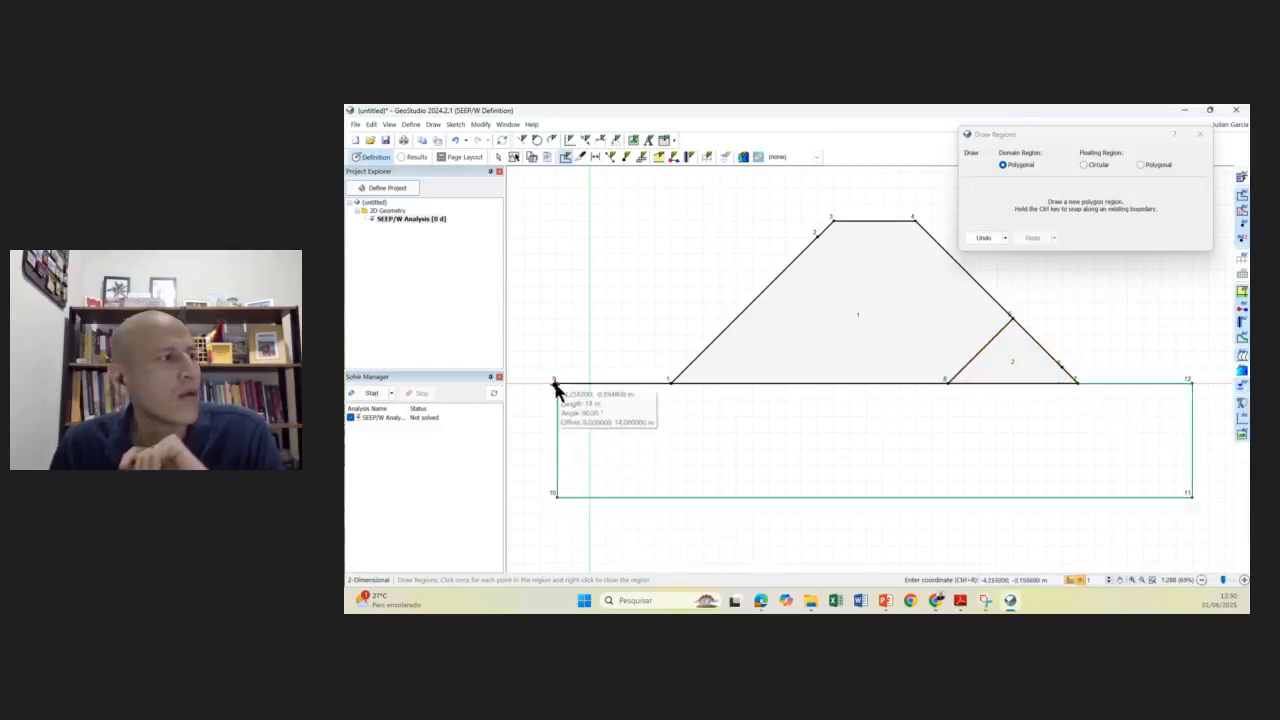
click(670, 383)
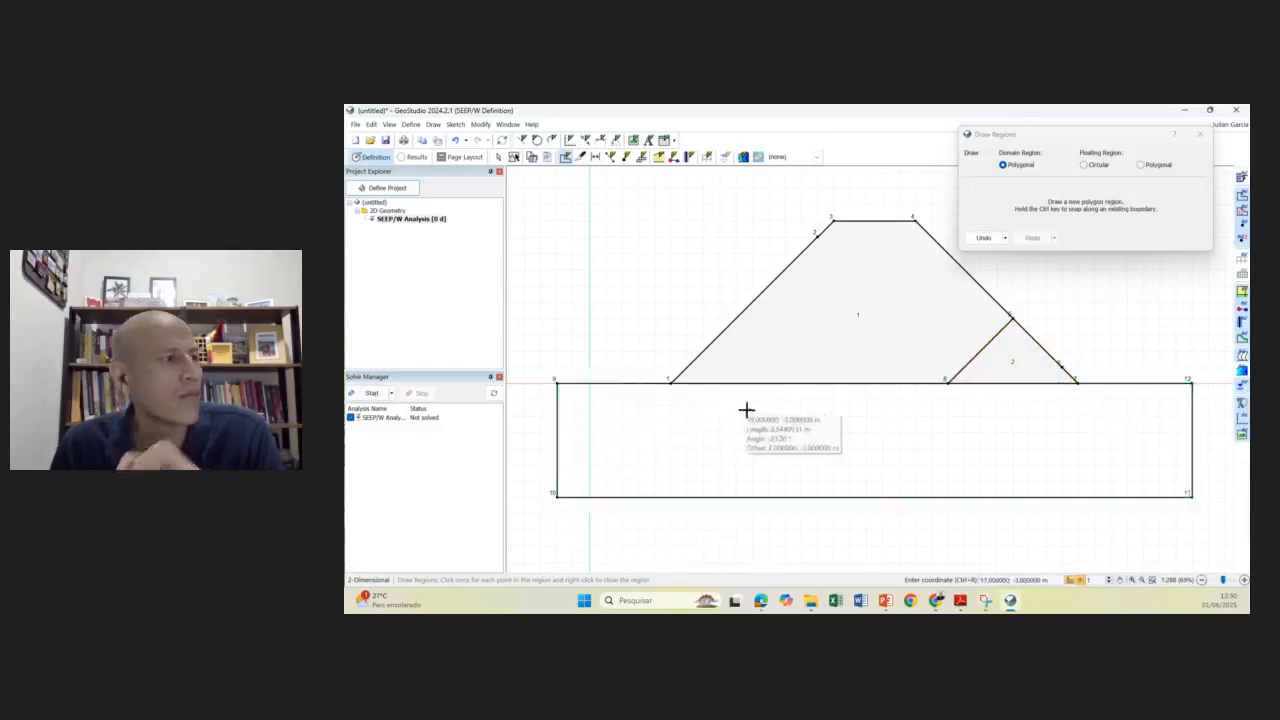
click(946, 381)
click(1074, 381)
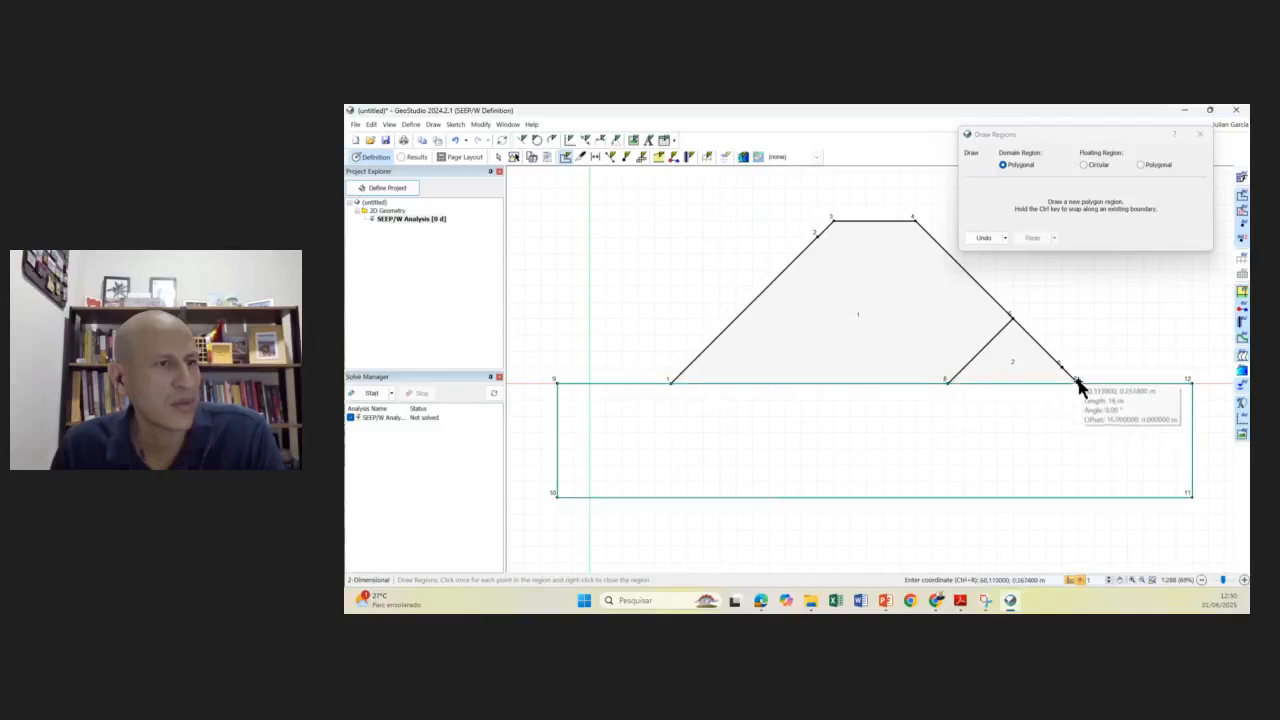
right_click(1074, 388)
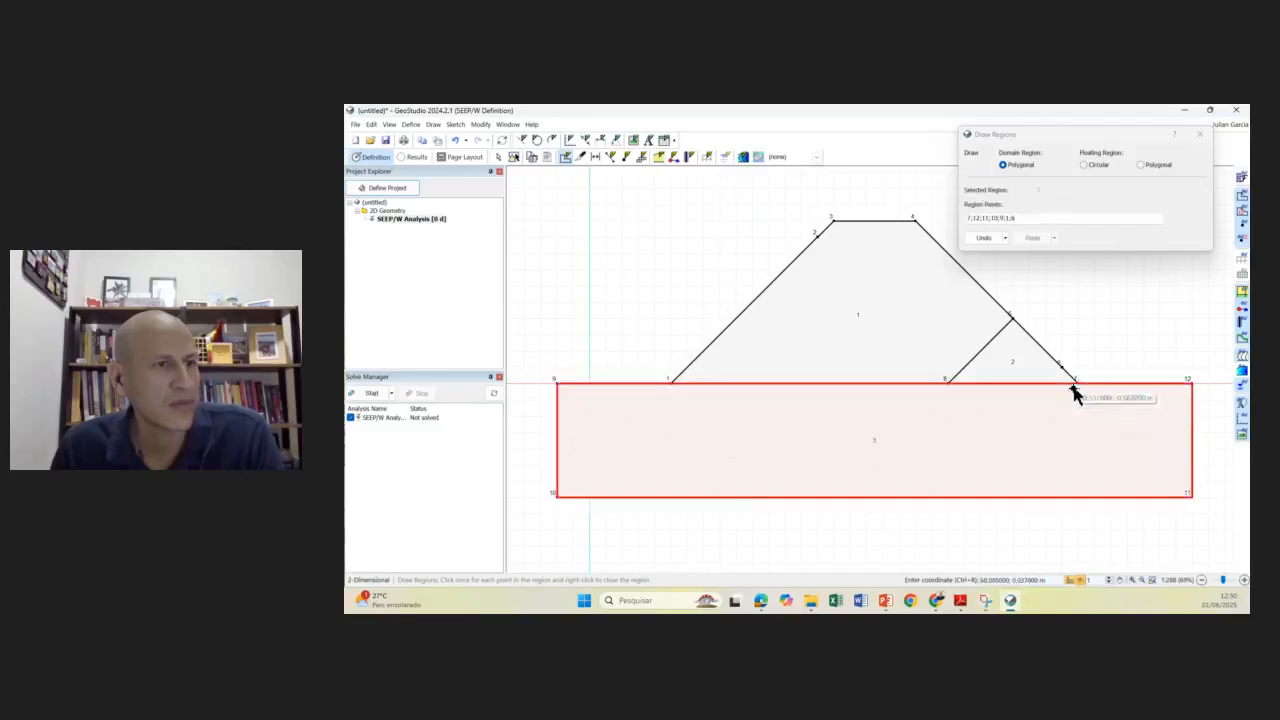
click(1200, 134)
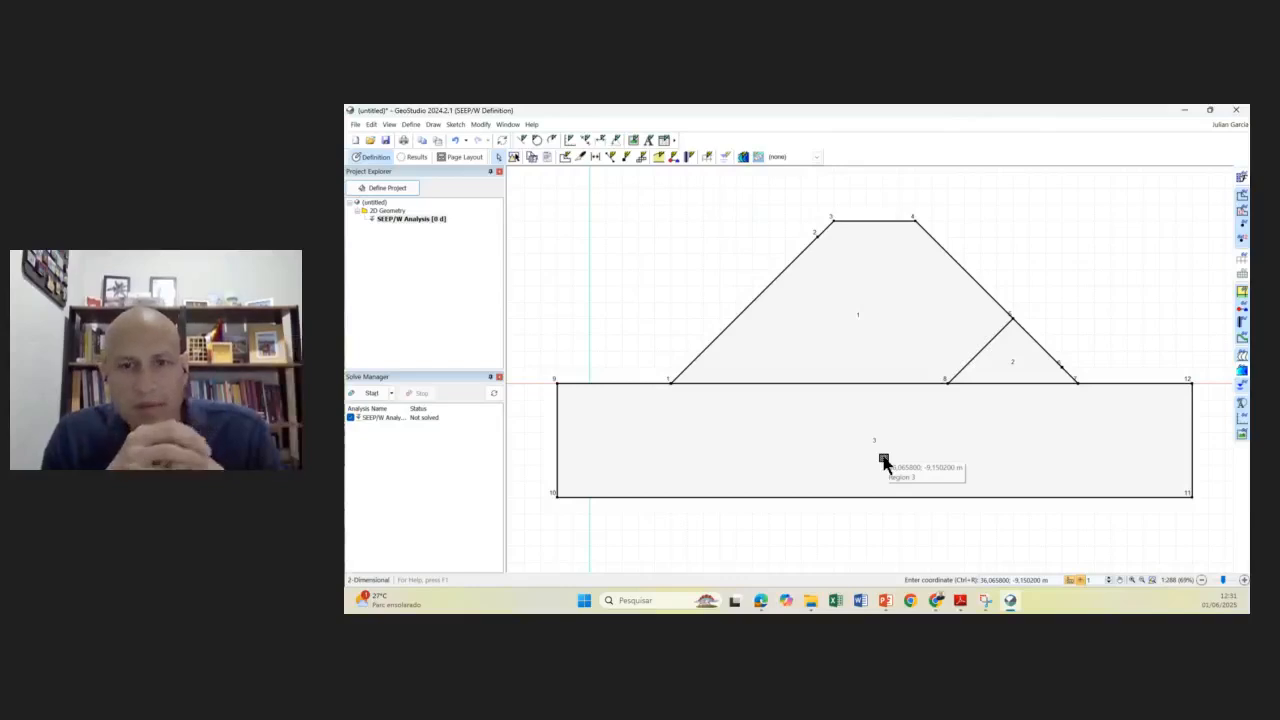
- Discard the current project without saving and create a new metric 2D SEEP/W project with a steady-state analysis
click(355, 141)
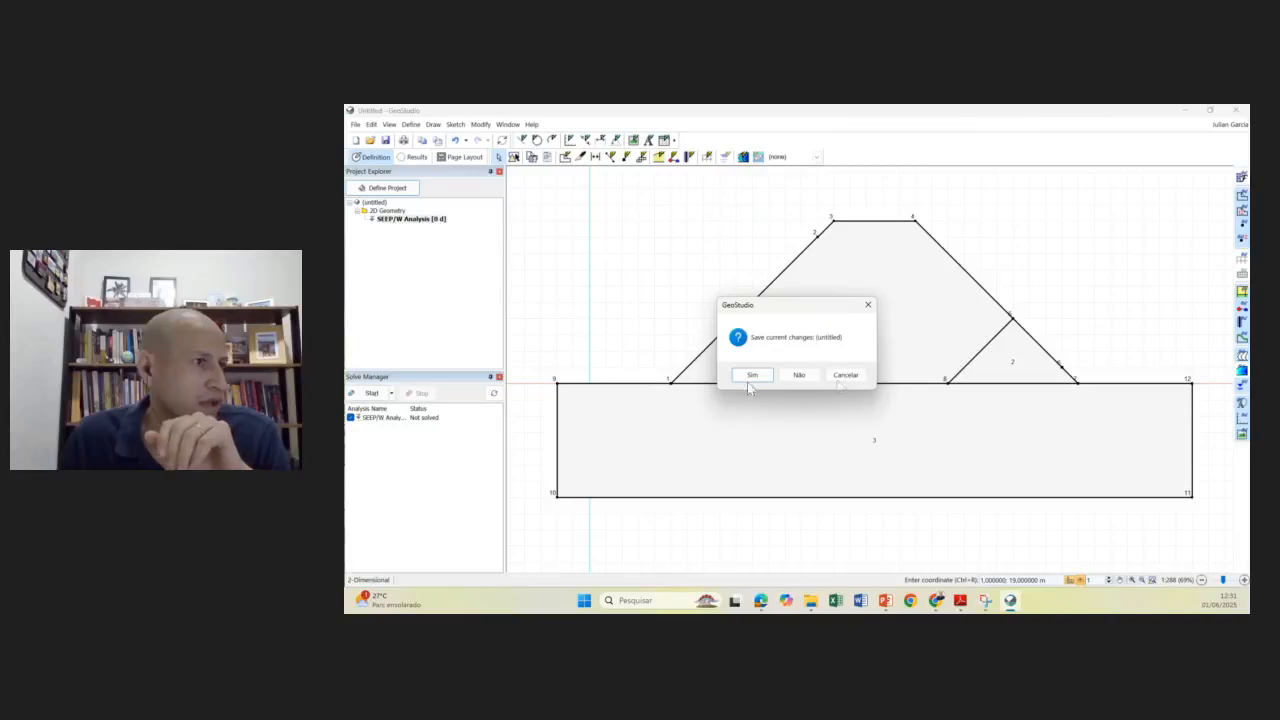
click(803, 376)
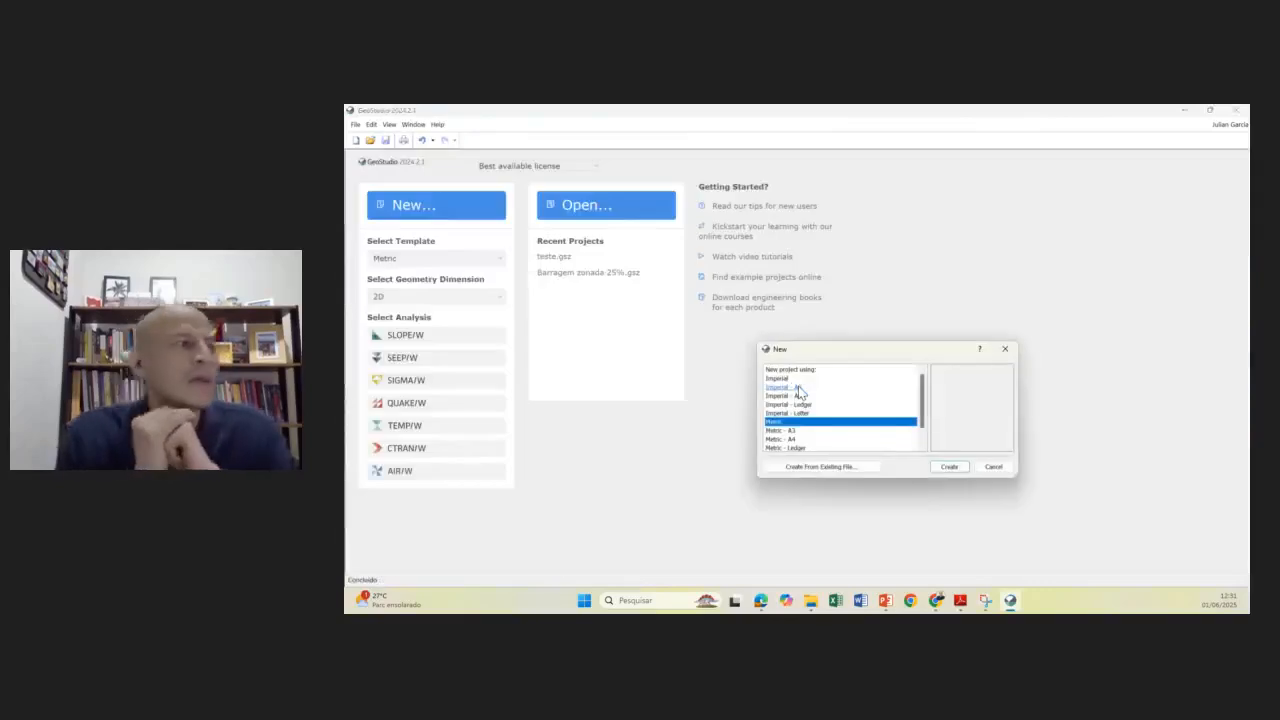
click(995, 468)
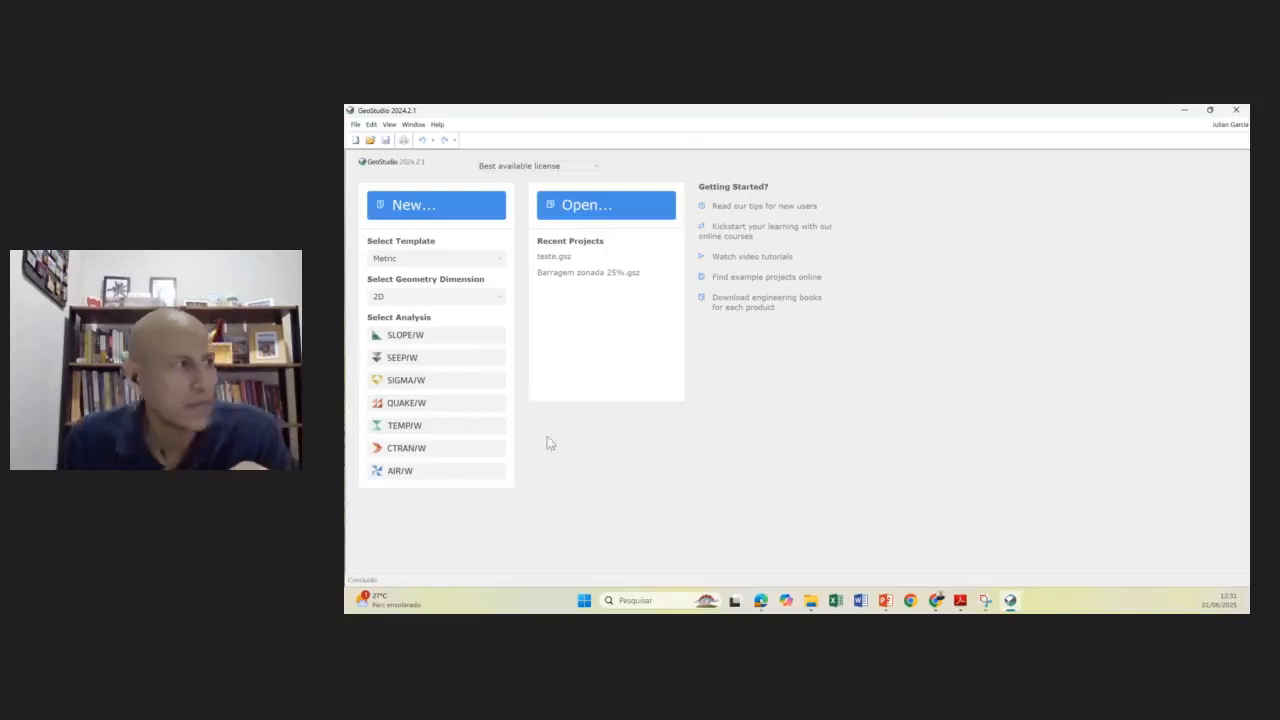
click(402, 360)
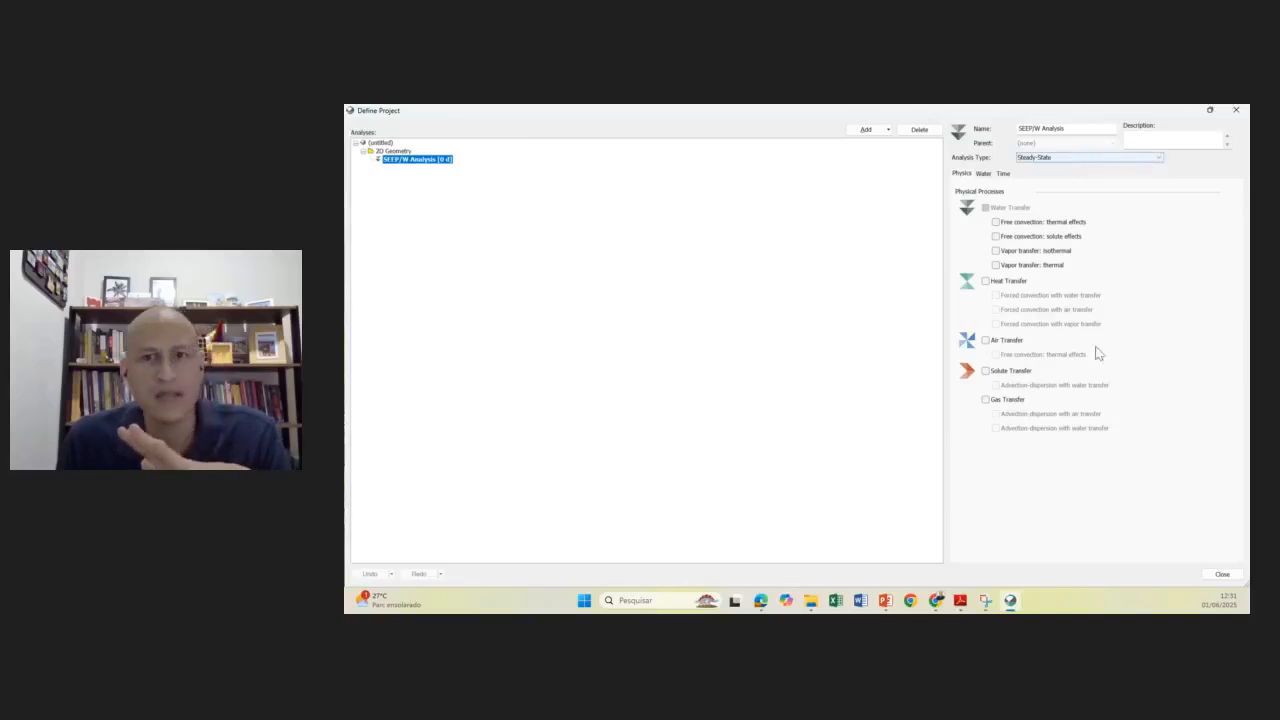
click(1222, 574)
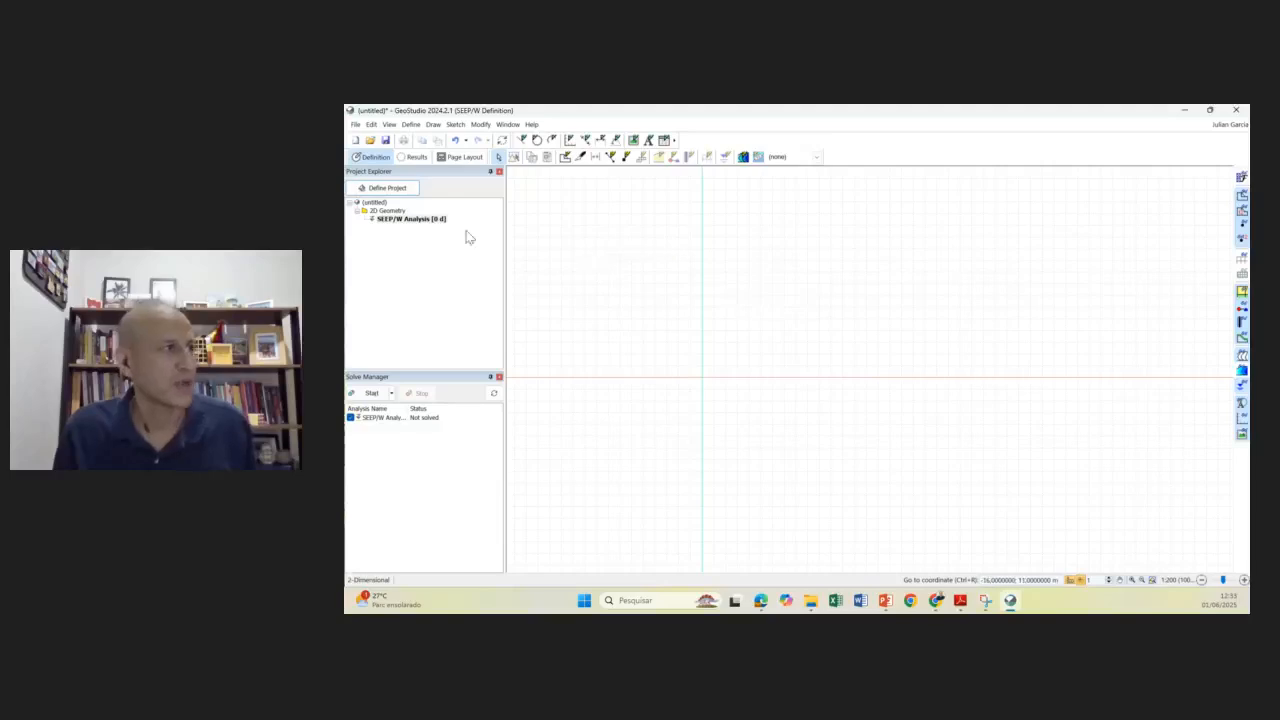
- Open the CAD file "Etapas construtivas barragem filtro de pé simples" for import, consulting the dam geometry slide in PowerPoint before returning to GeoStudio
click(356, 125)
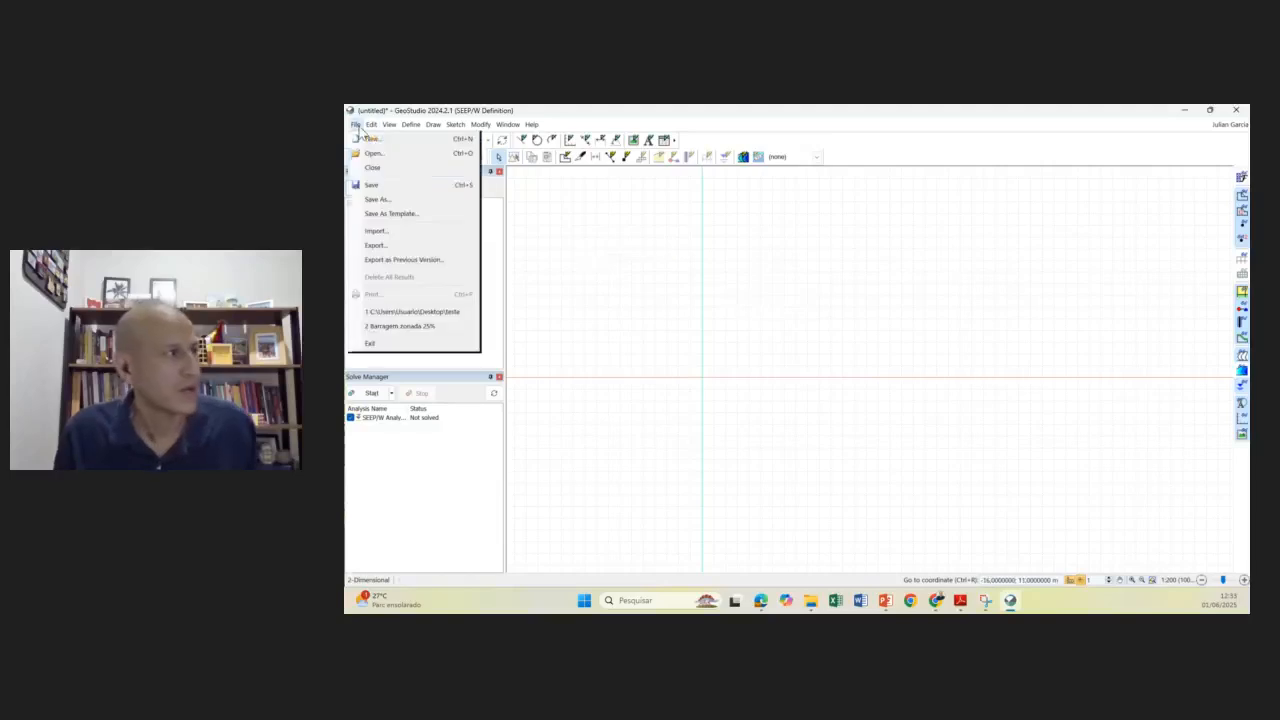
click(391, 230)
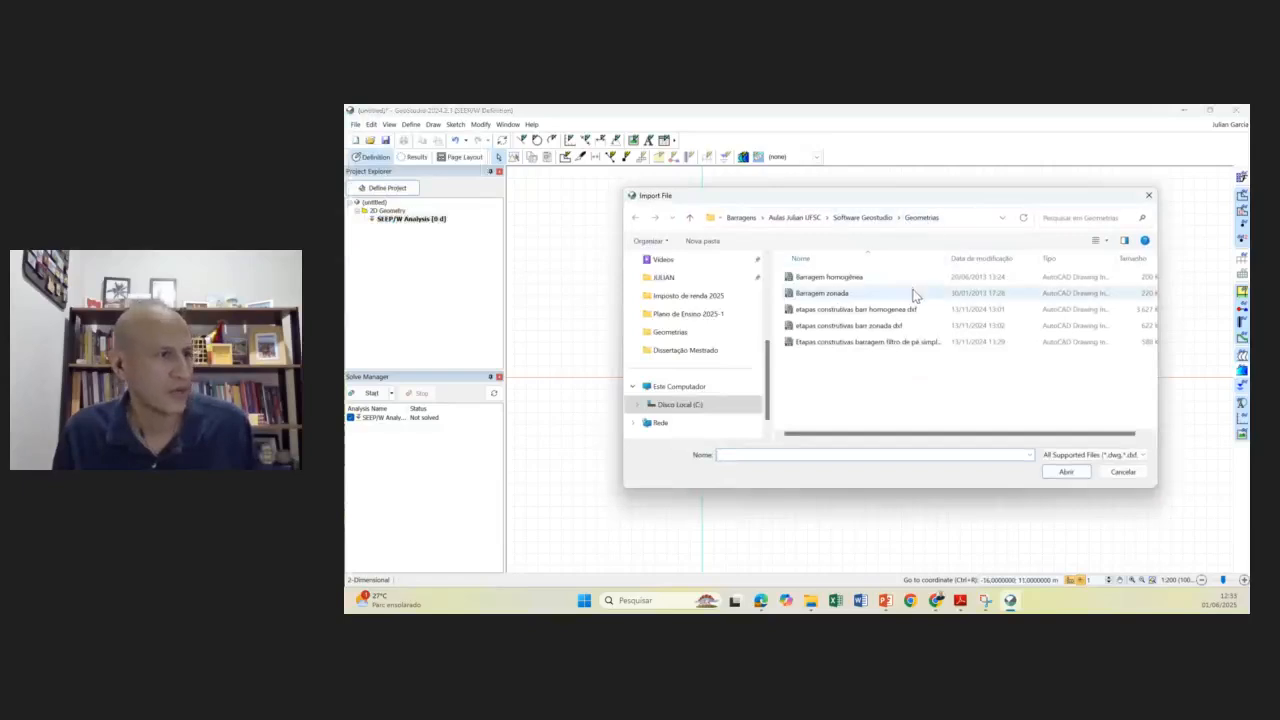
drag(946, 256, 1071, 254)
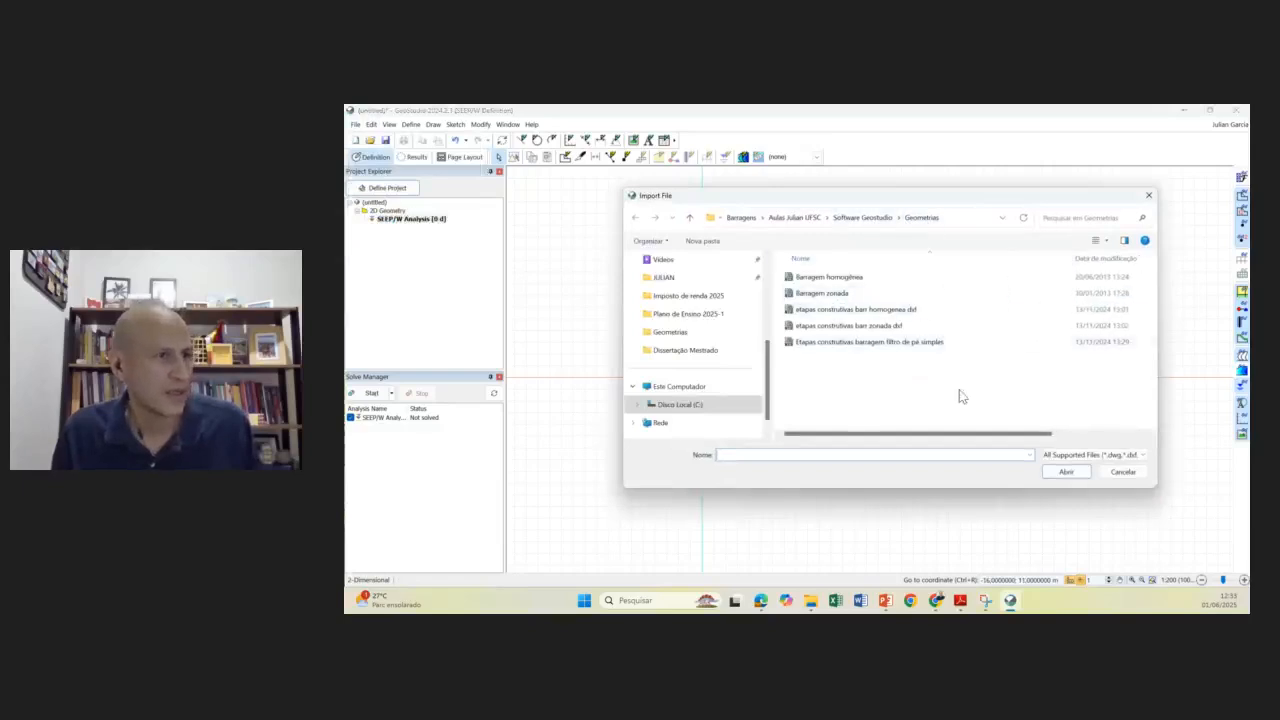
click(851, 344)
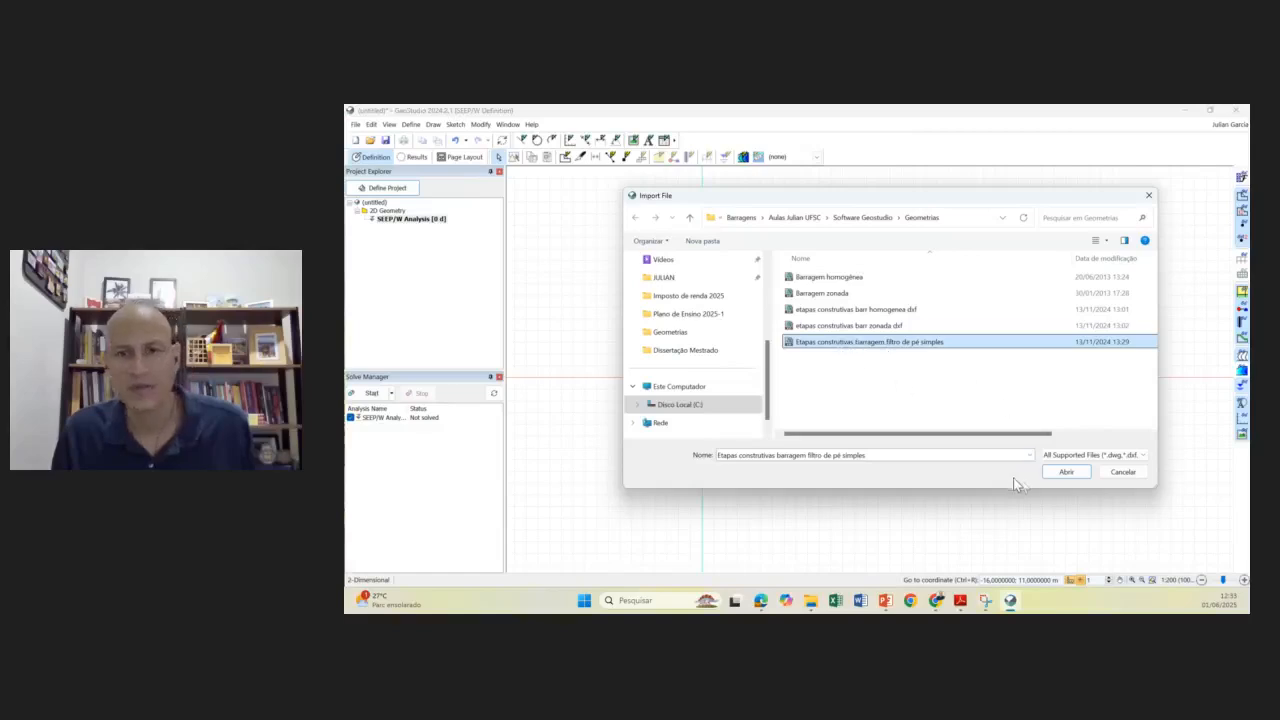
click(885, 600)
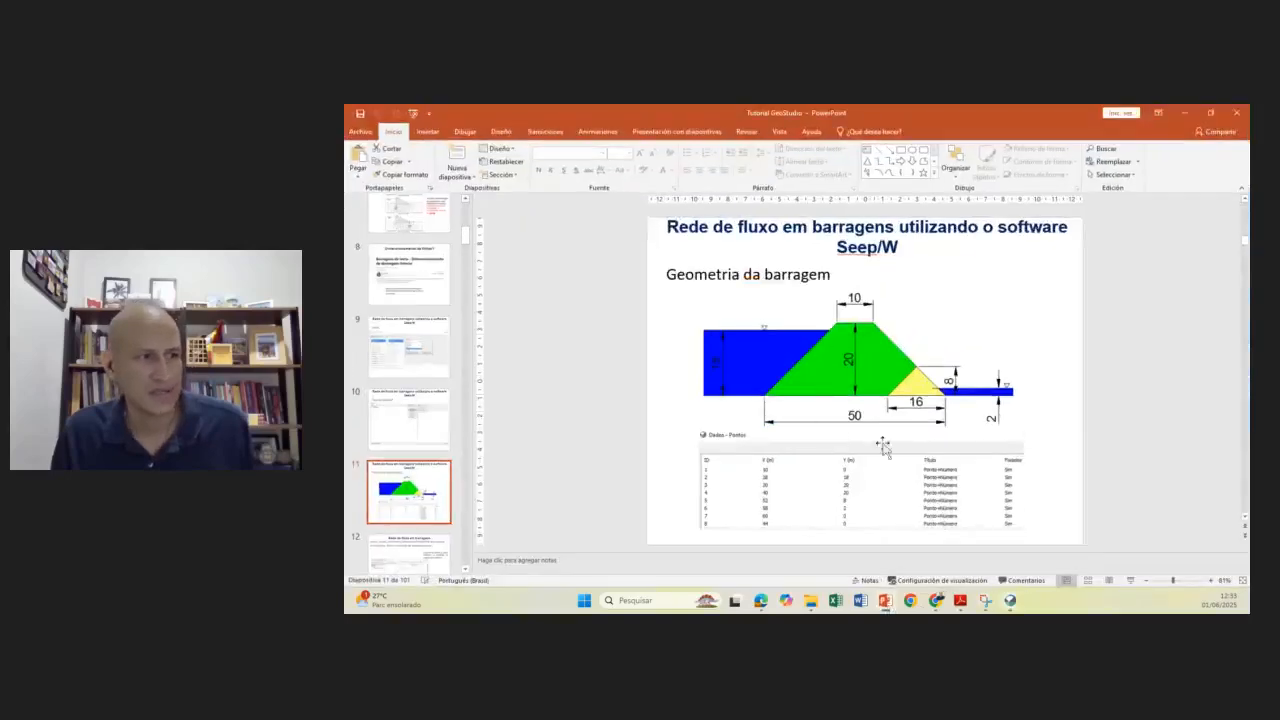
click(1186, 115)
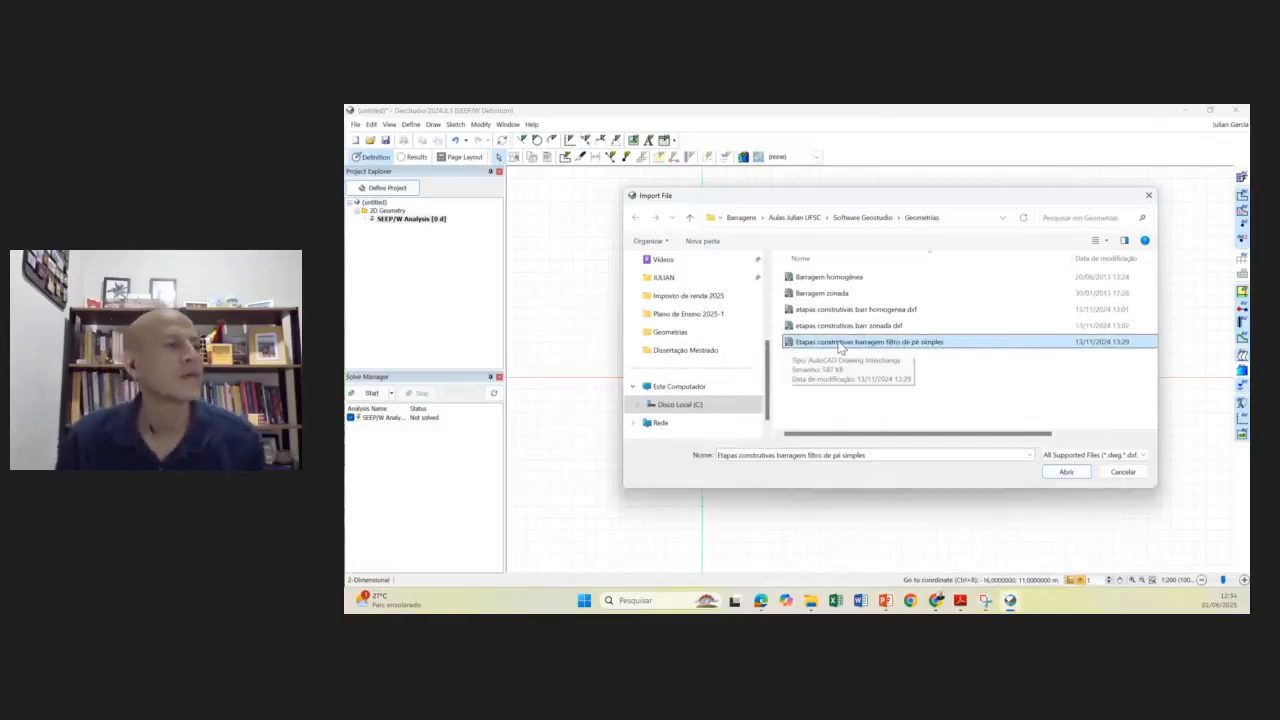
click(1074, 473)
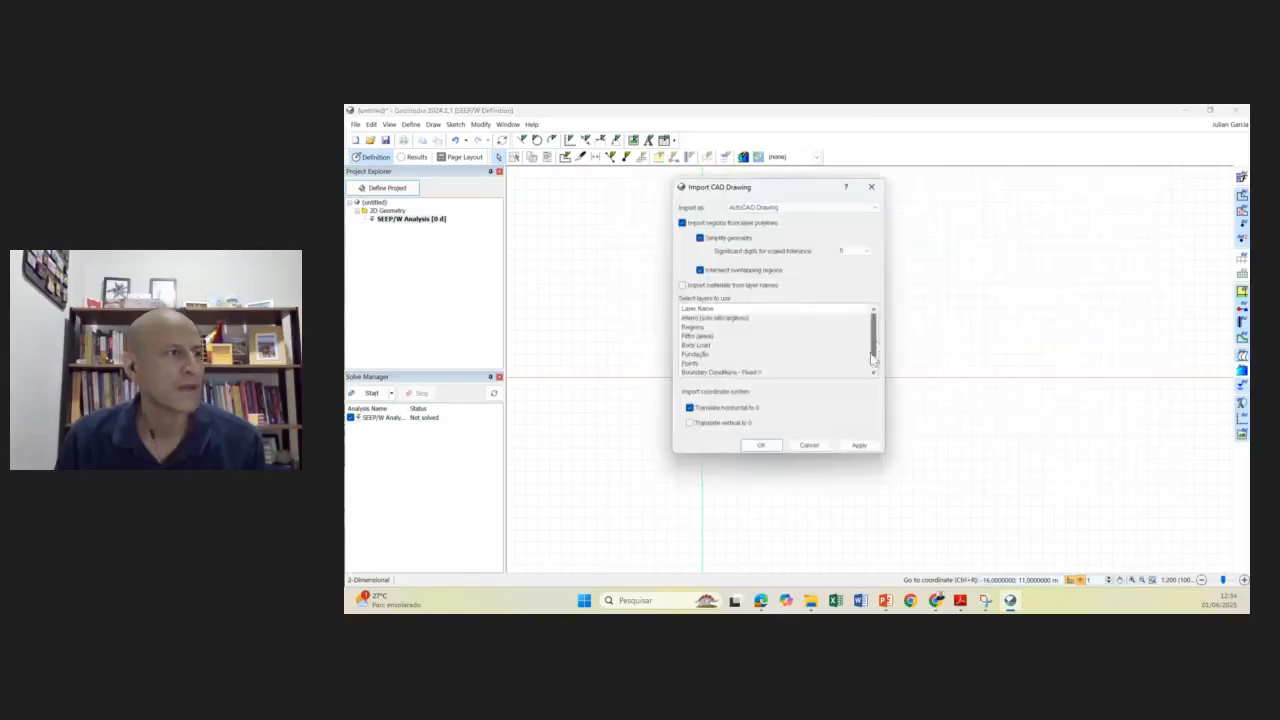
- Import the CAD drawing's regions using only the Regions layer
mouse_move(875, 342)
mouse_down()
mouse_move(877, 372)
mouse_move(875, 322)
mouse_up()
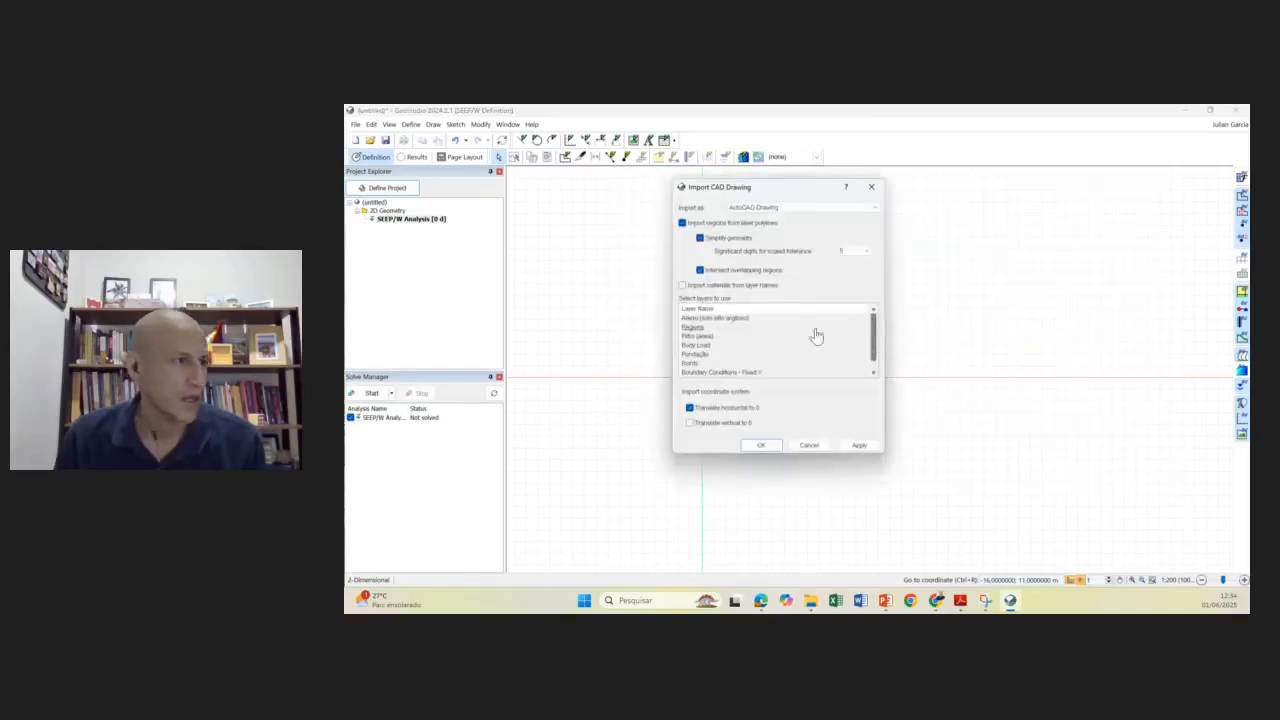
click(694, 328)
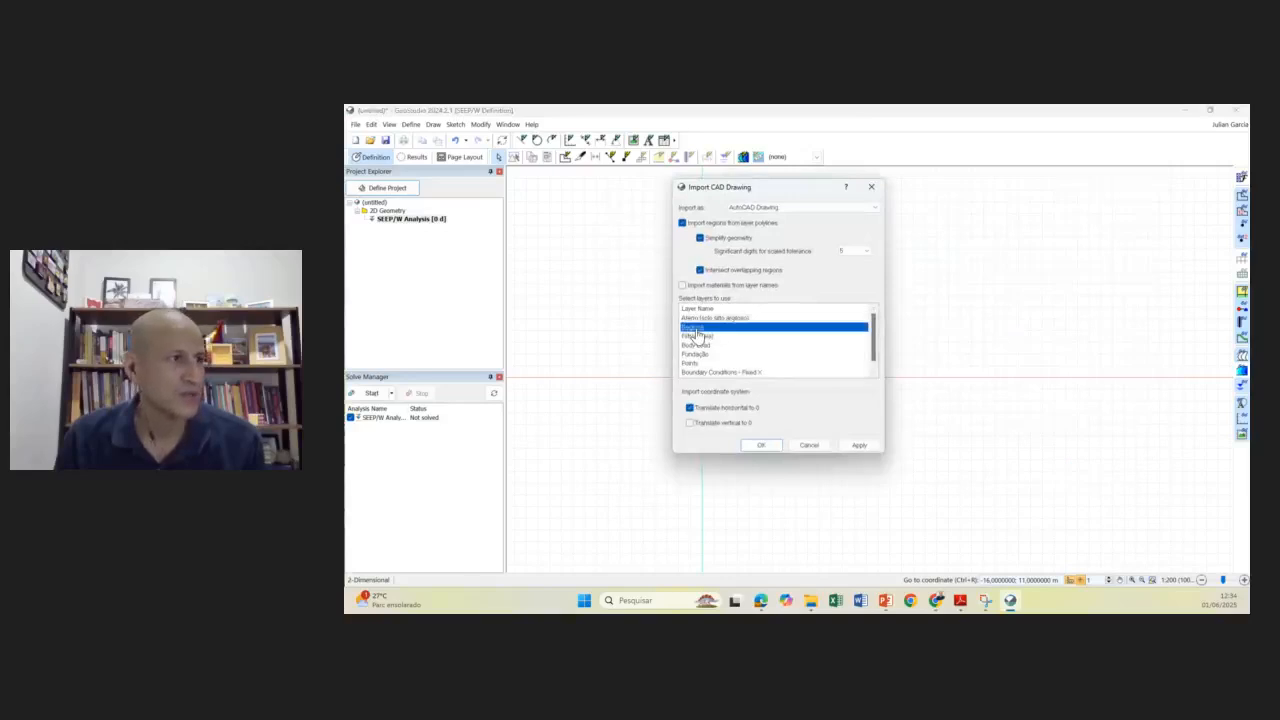
click(761, 446)
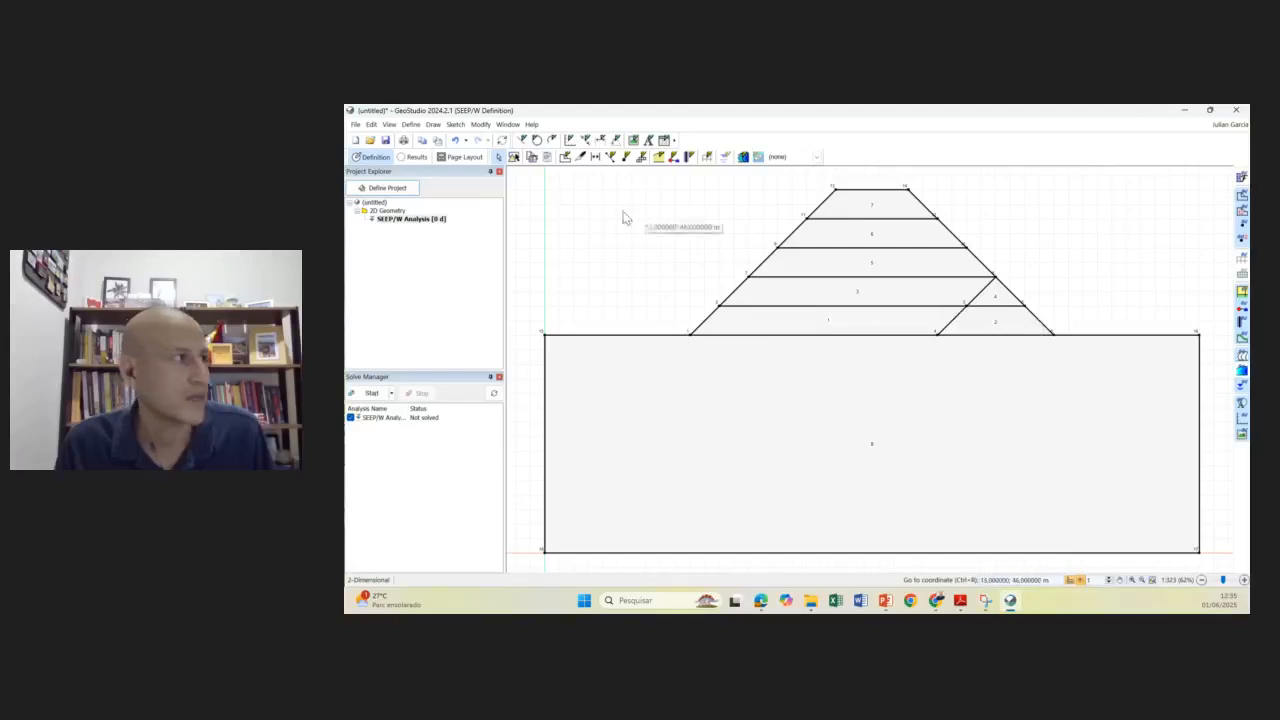
- Open the material definitions and add a material named "Corpo do aterro"
click(412, 125)
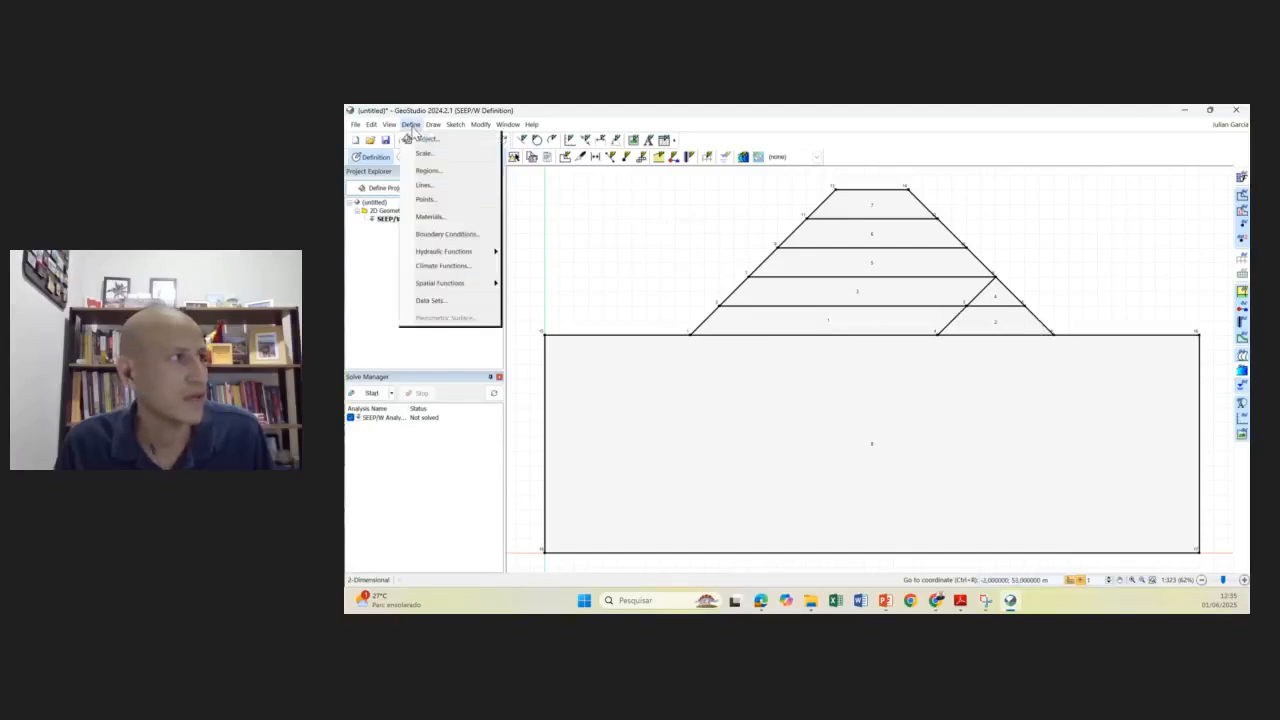
click(447, 216)
drag(918, 178, 815, 264)
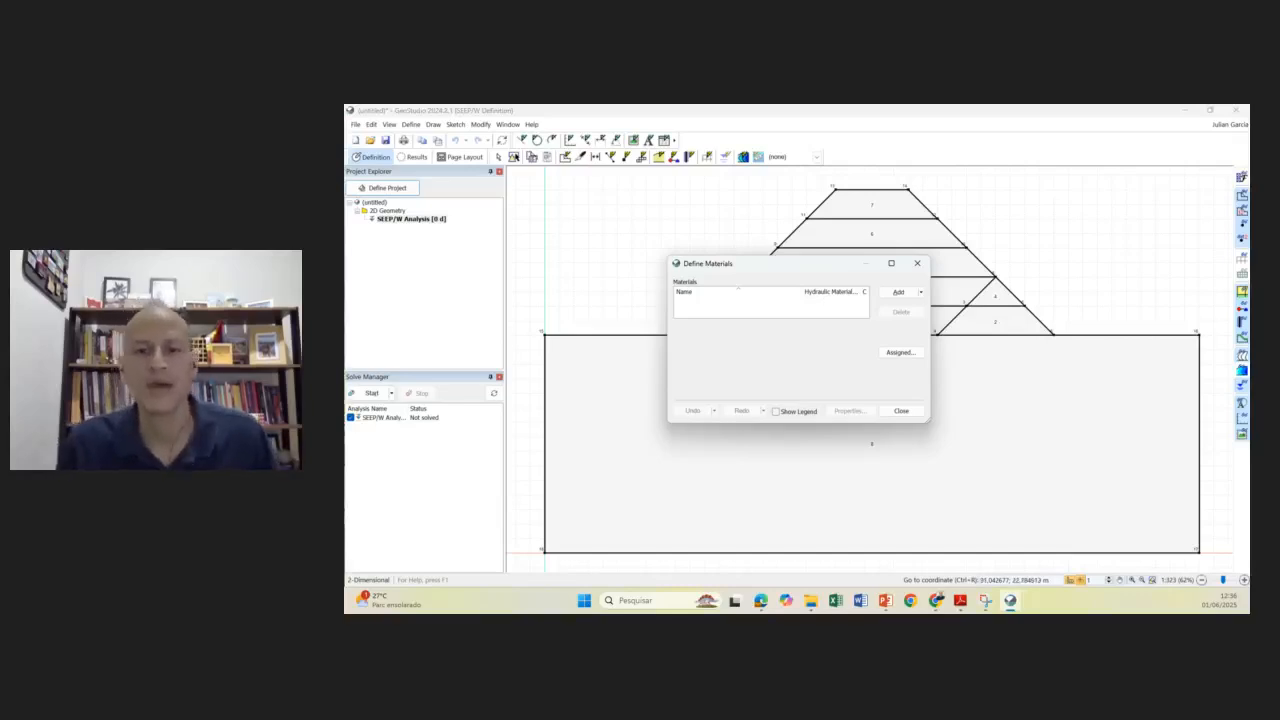
key(alt+Tab)
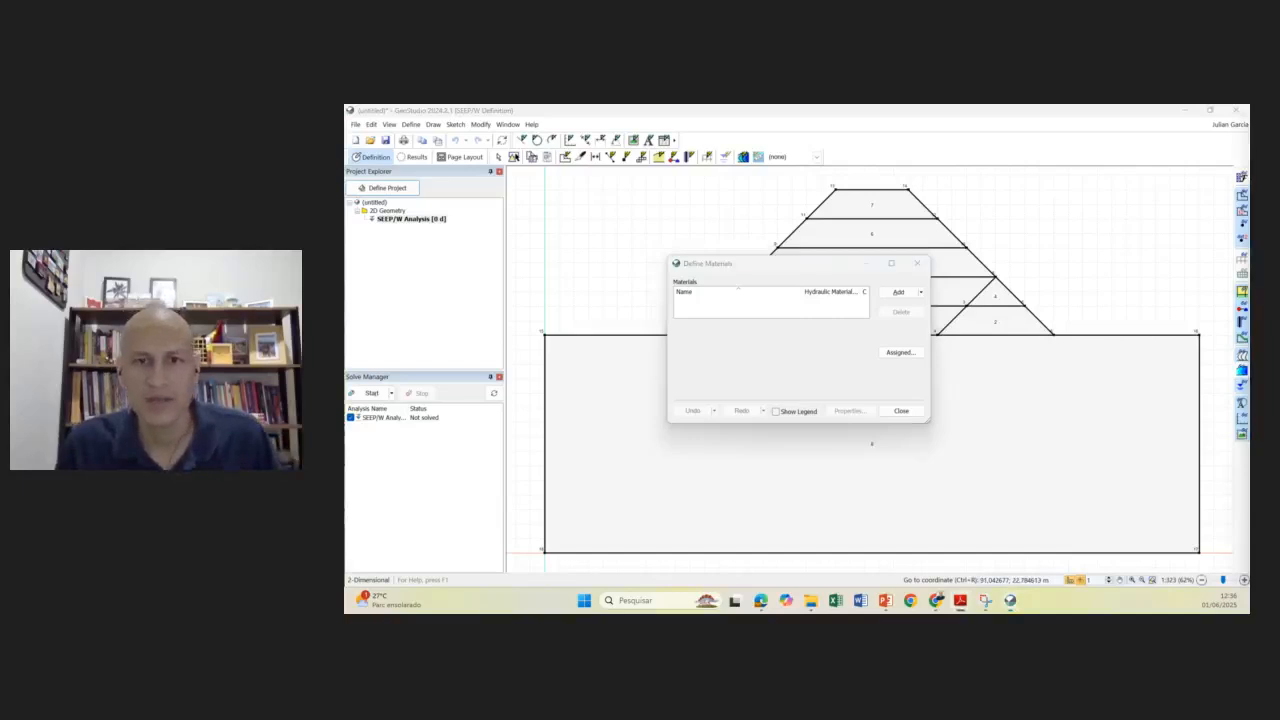
click(930, 303)
click(900, 291)
drag(760, 336, 640, 334)
text(Corpo do aterro)
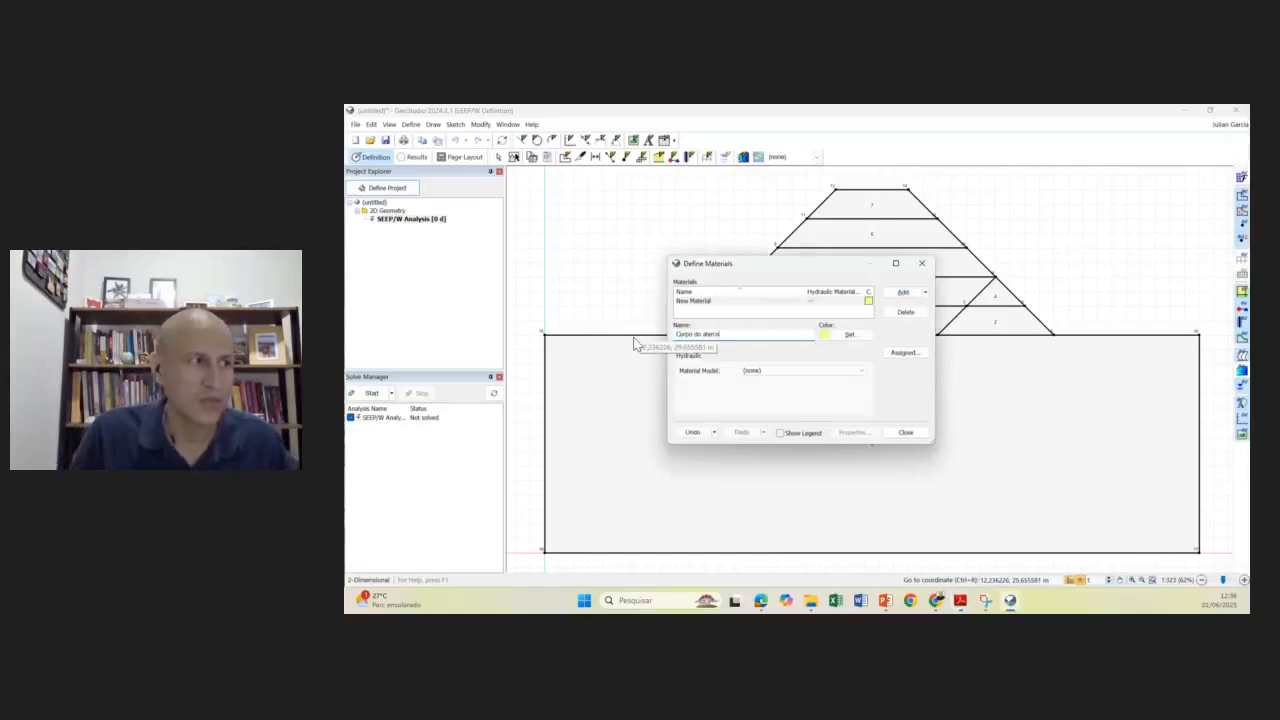
- Try the Saturated / Unsaturated material model for Corpo do aterro, and settle on Saturated Only
click(797, 372)
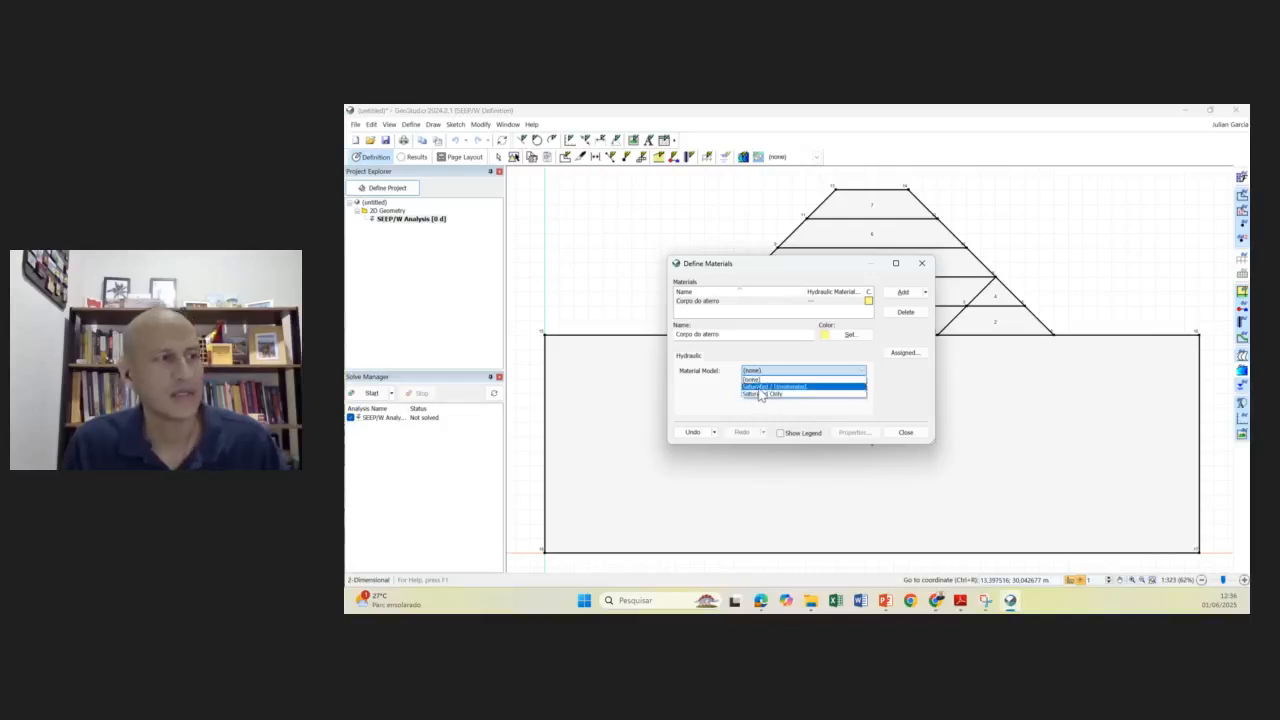
click(785, 386)
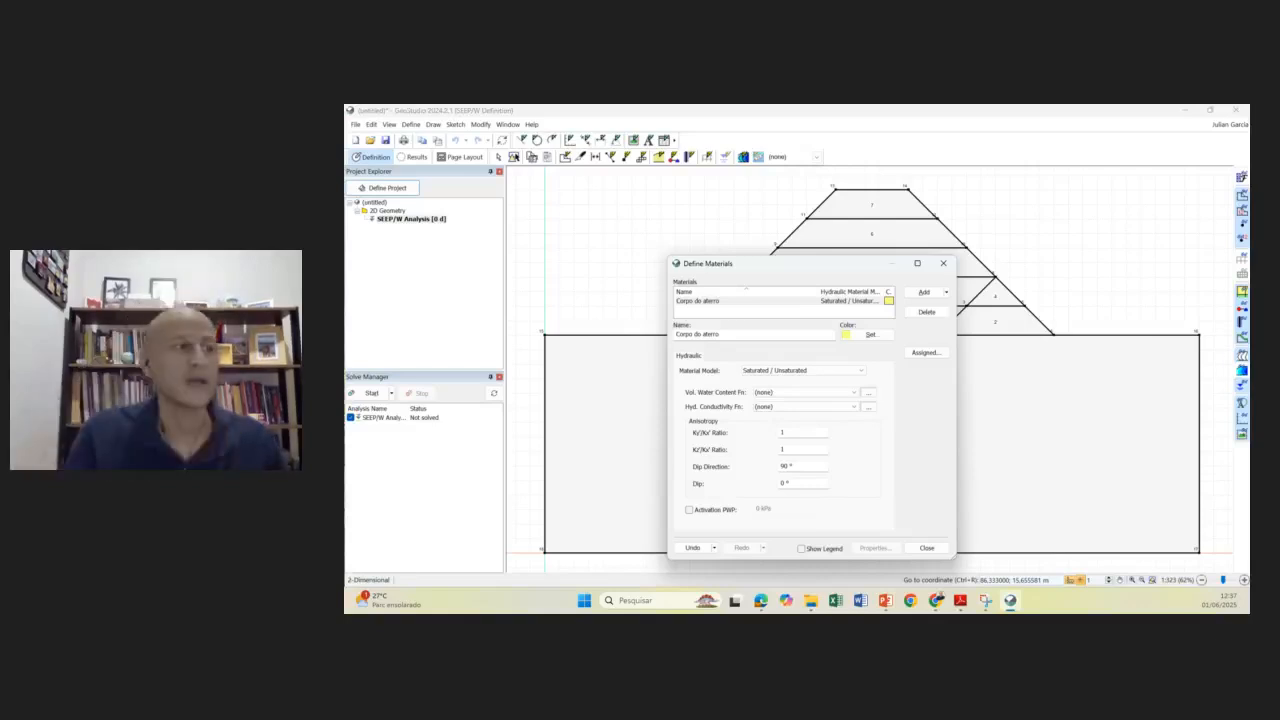
click(851, 371)
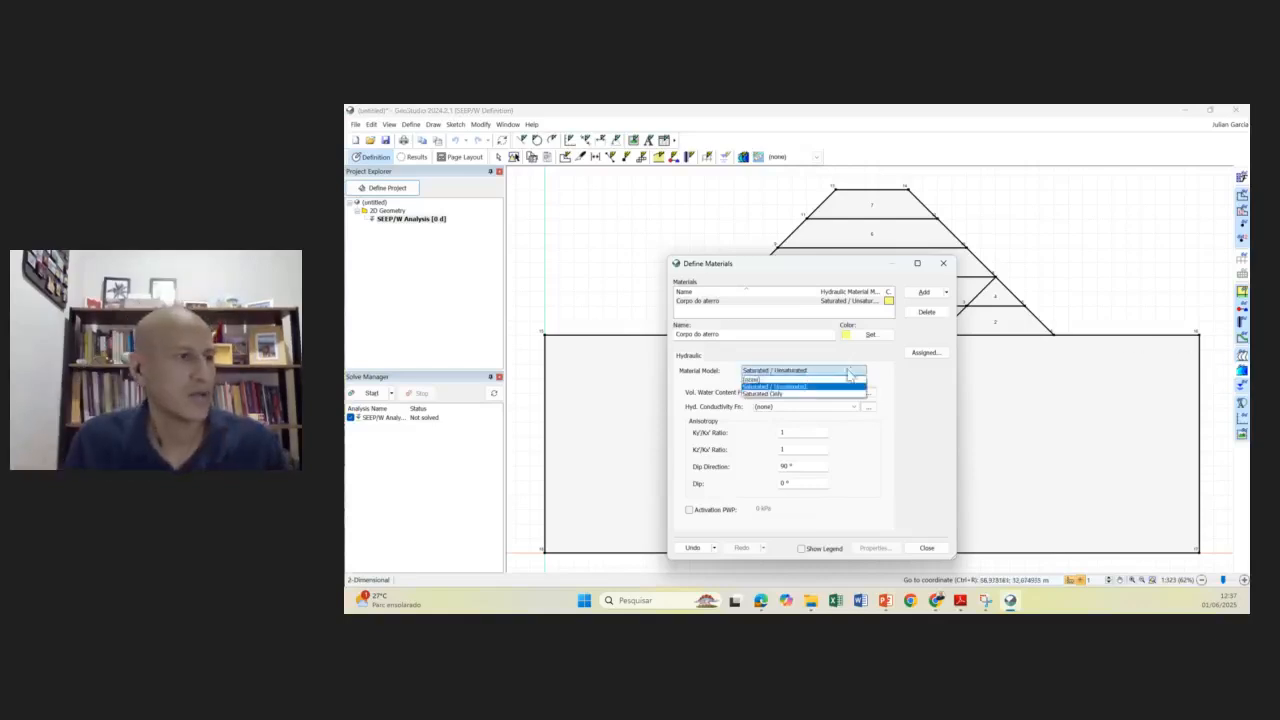
click(773, 394)
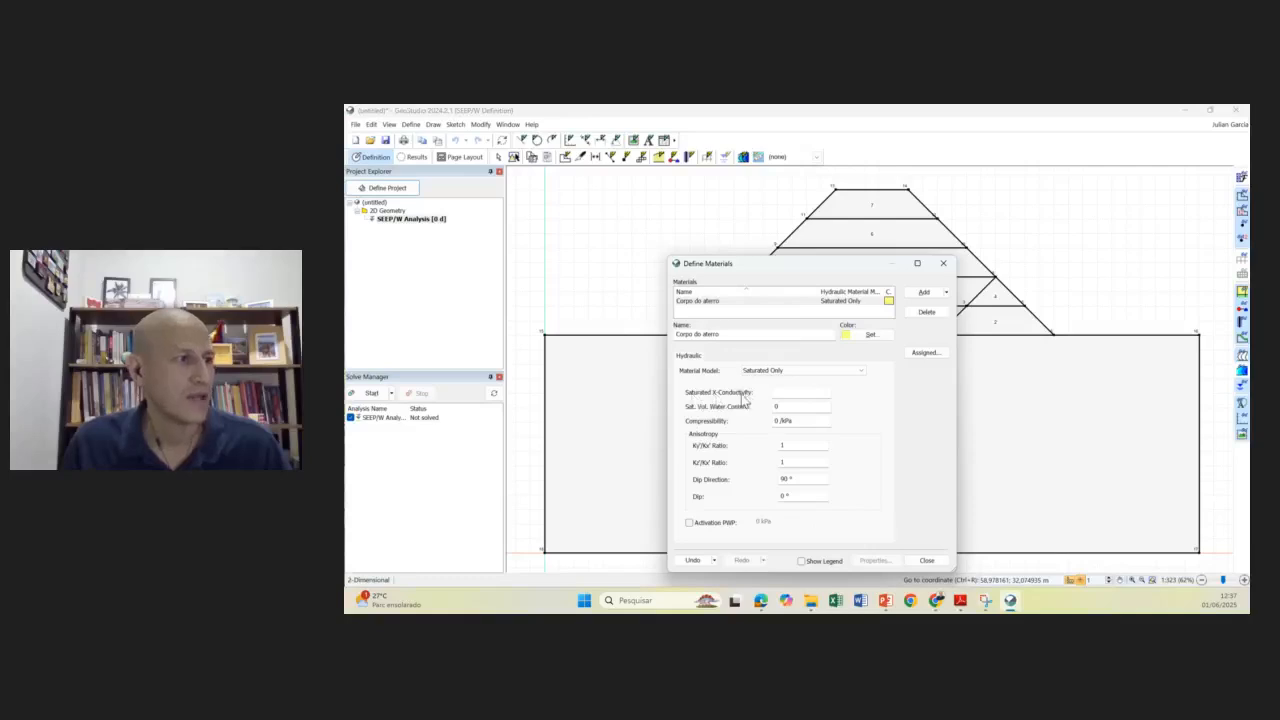
- Switch to Adobe Reader to consult the clay's permeability in the material properties table of "Projeto barragens 2025-1.pdf", and return to GeoStudio
click(803, 391)
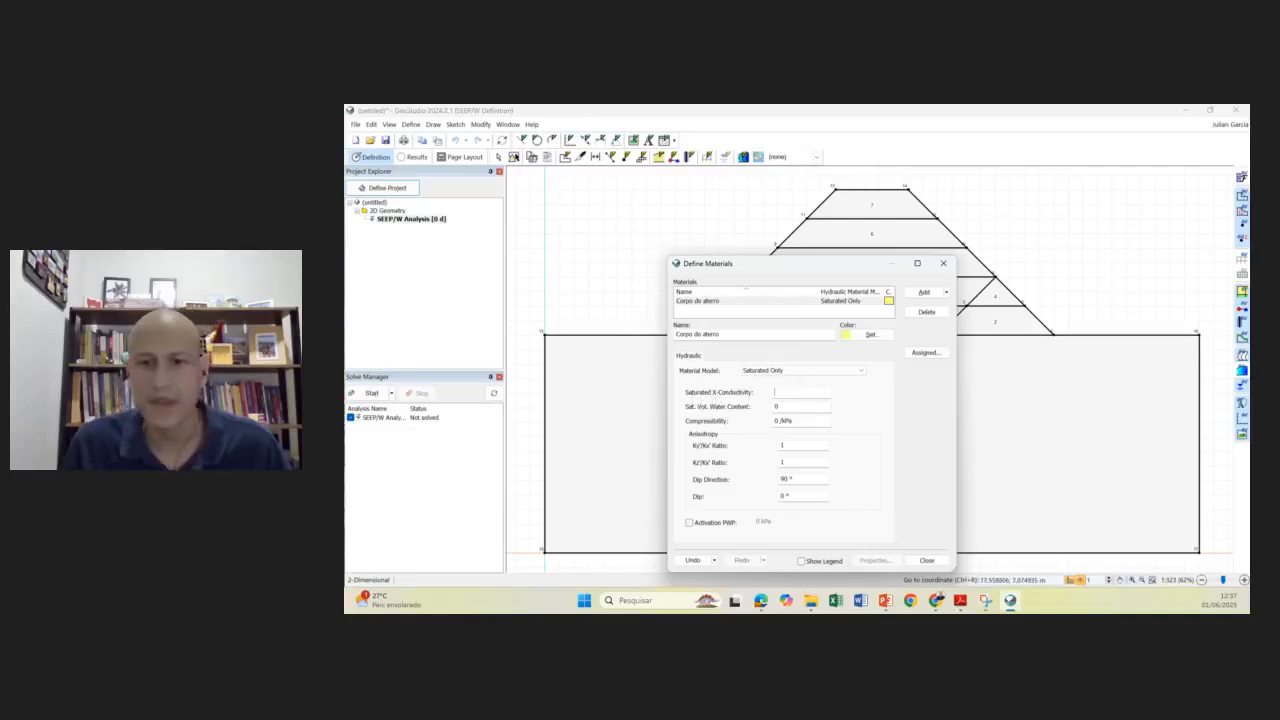
key(alt+Tab)
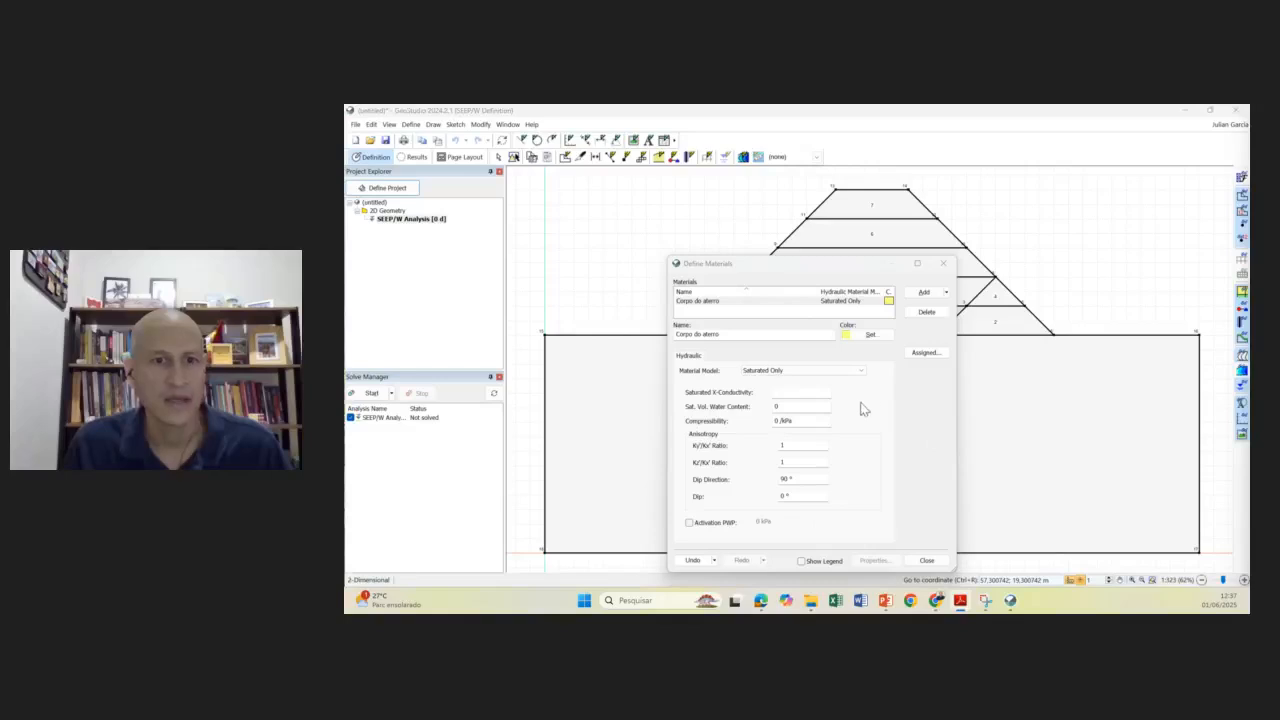
click(785, 396)
drag(1249, 190, 899, 207)
click(1166, 217)
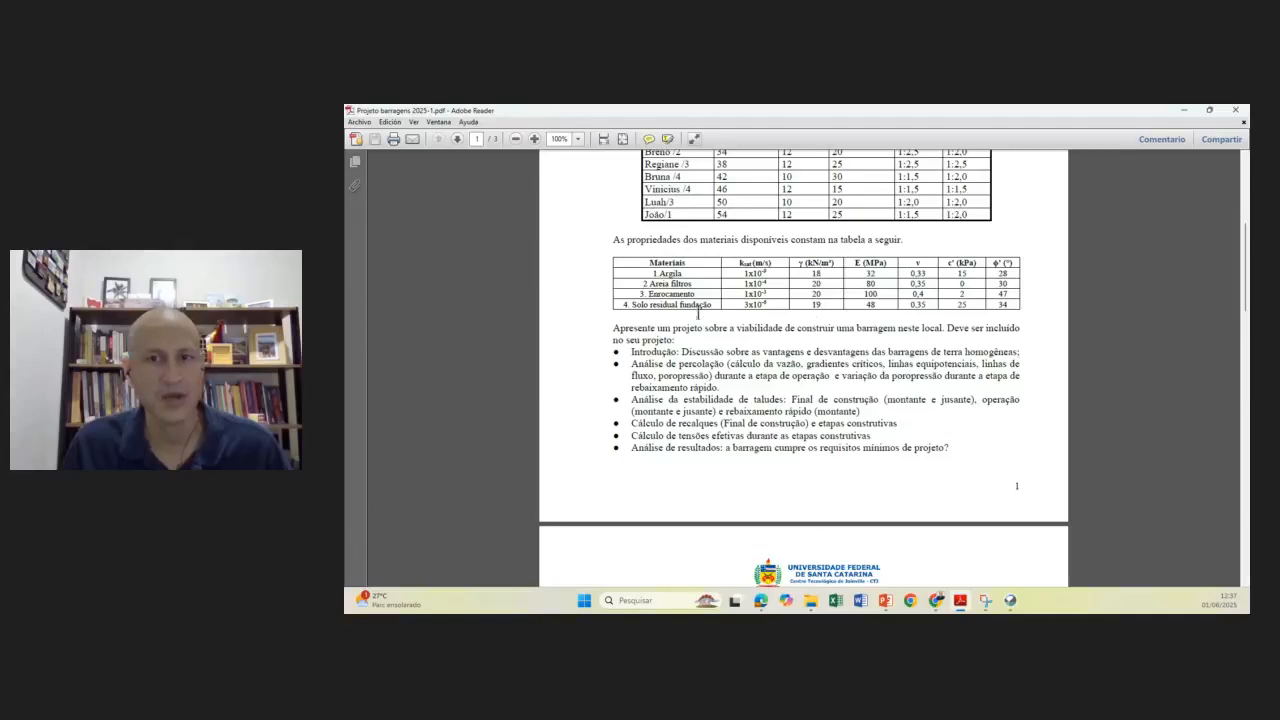
drag(650, 272, 812, 283)
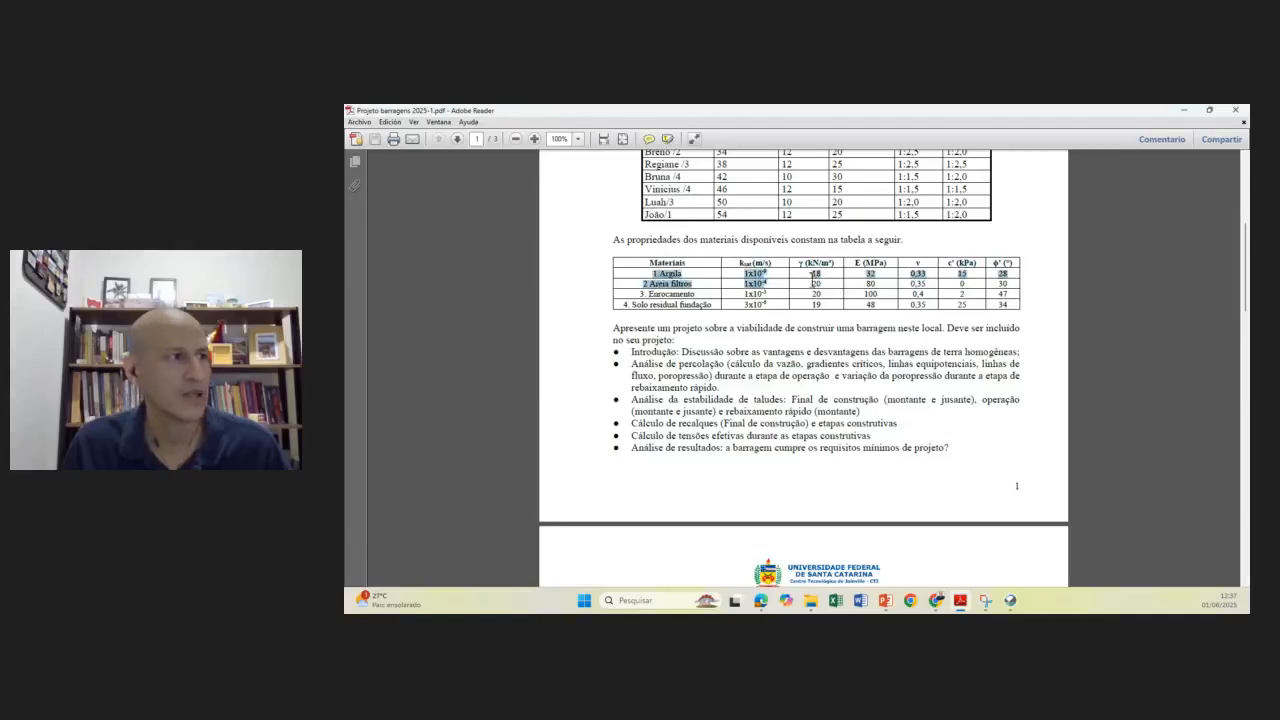
click(1184, 110)
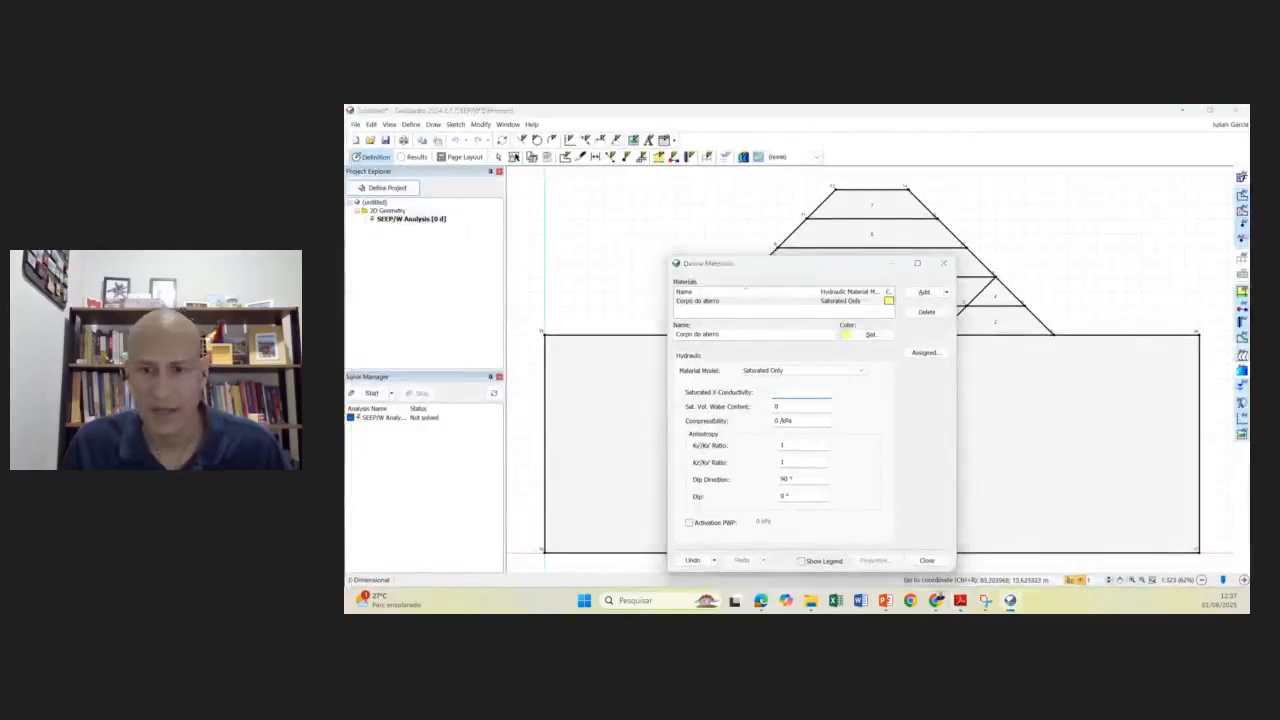
click(960, 600)
click(1183, 110)
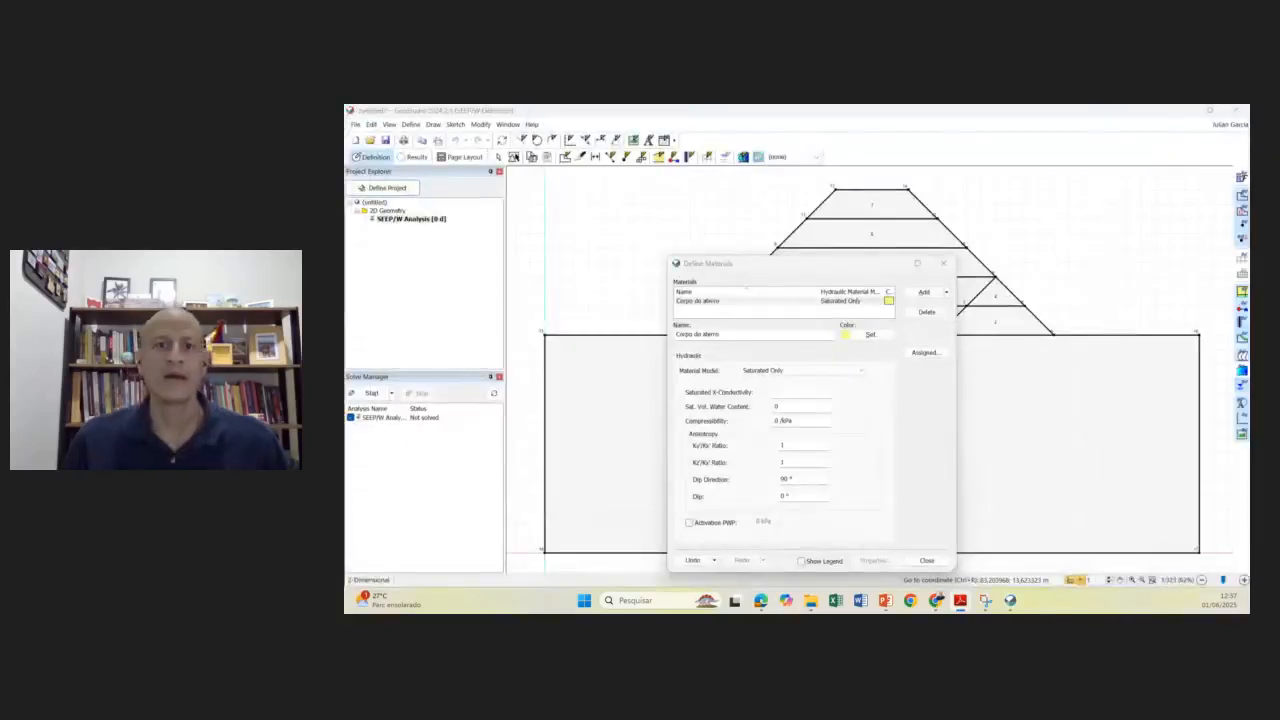
- Set the saturated X-conductivity of Corpo do aterro to 1e-9 m/sec and review its compressibility and anisotropy fields
click(790, 392)
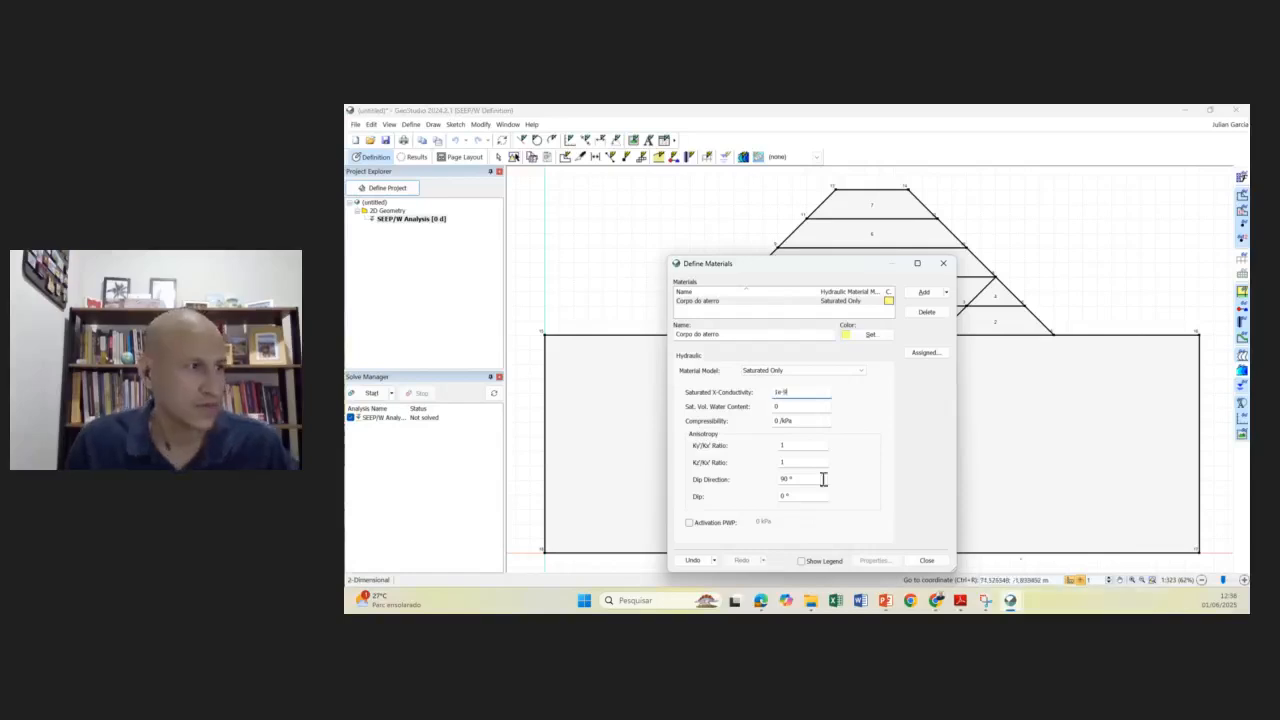
click(801, 424)
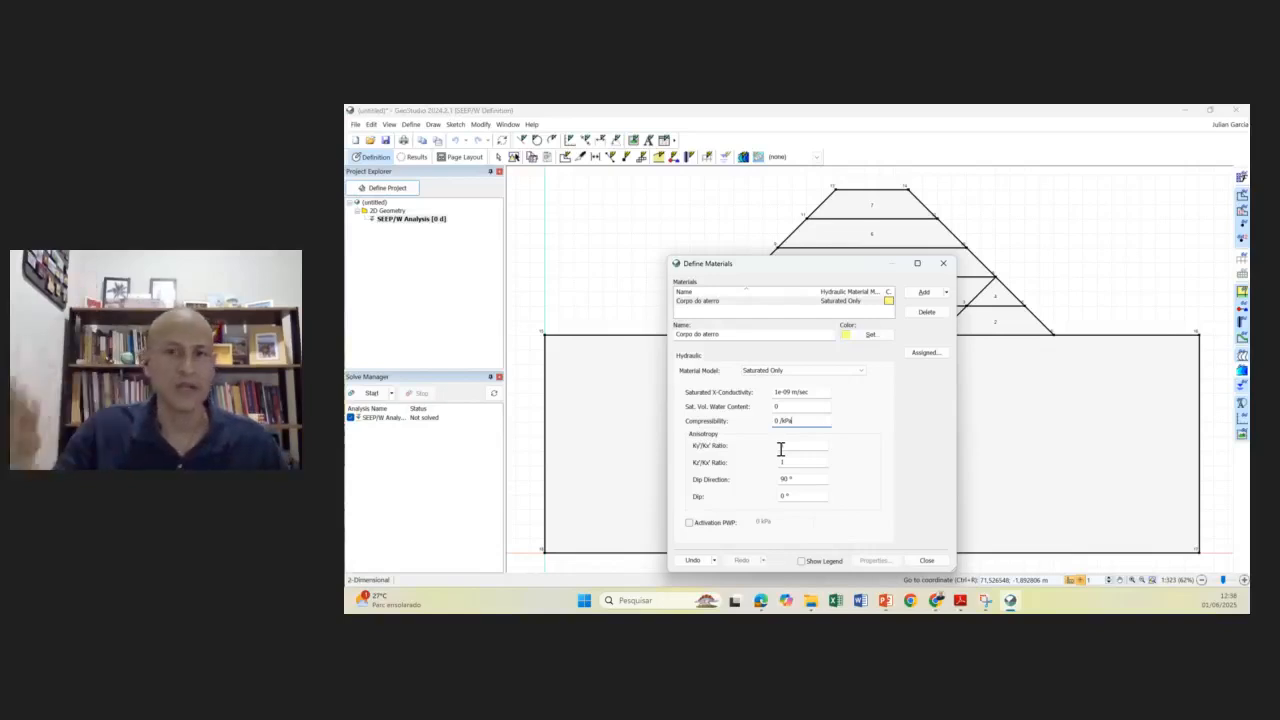
click(782, 446)
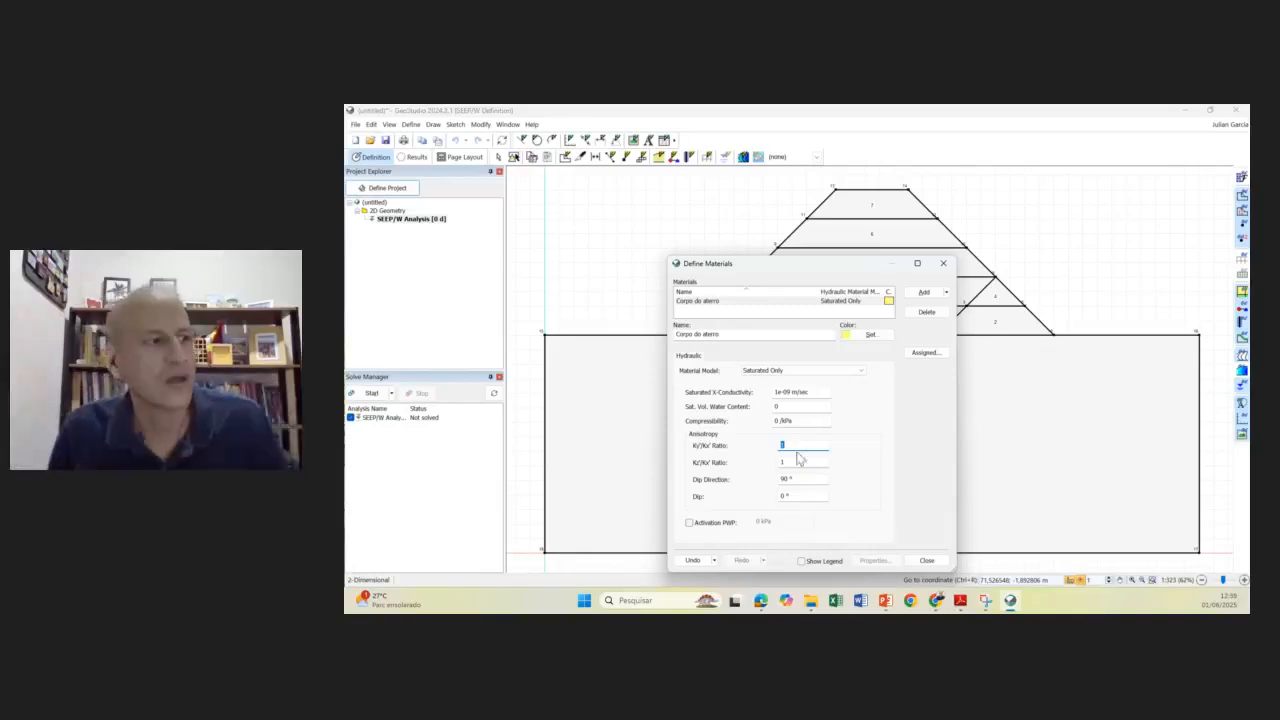
double_click(800, 482)
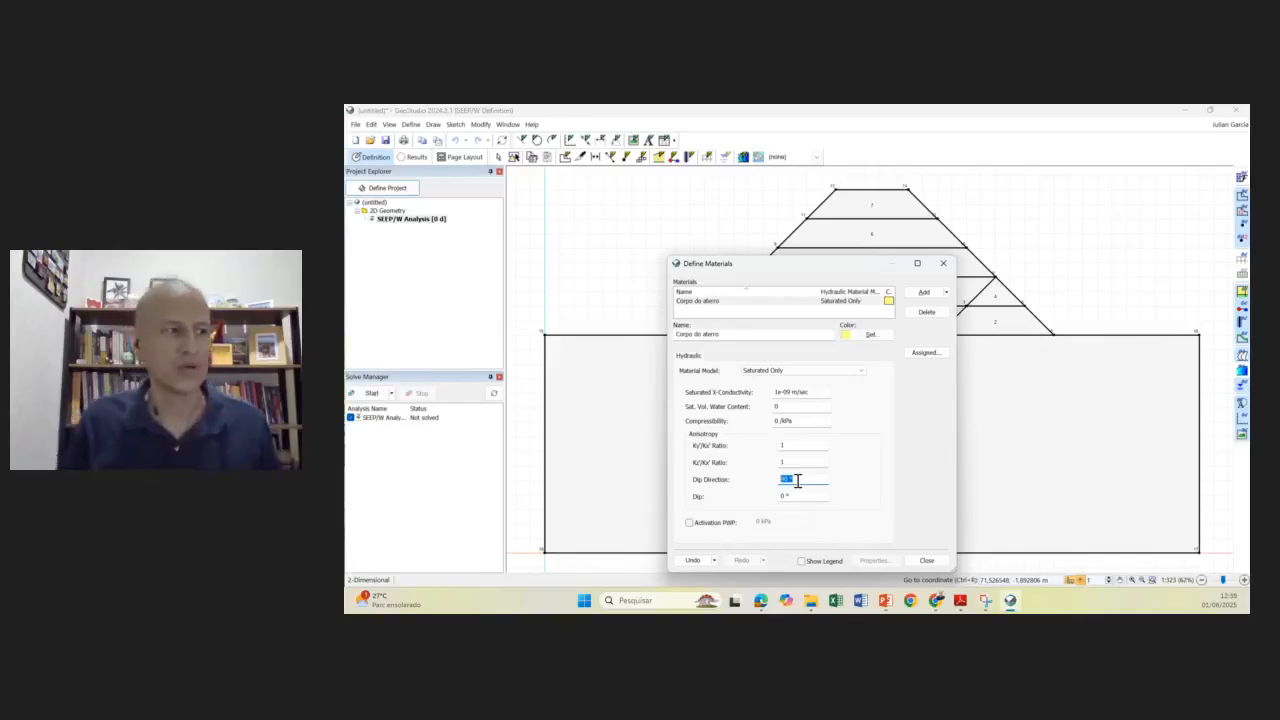
drag(825, 392, 770, 392)
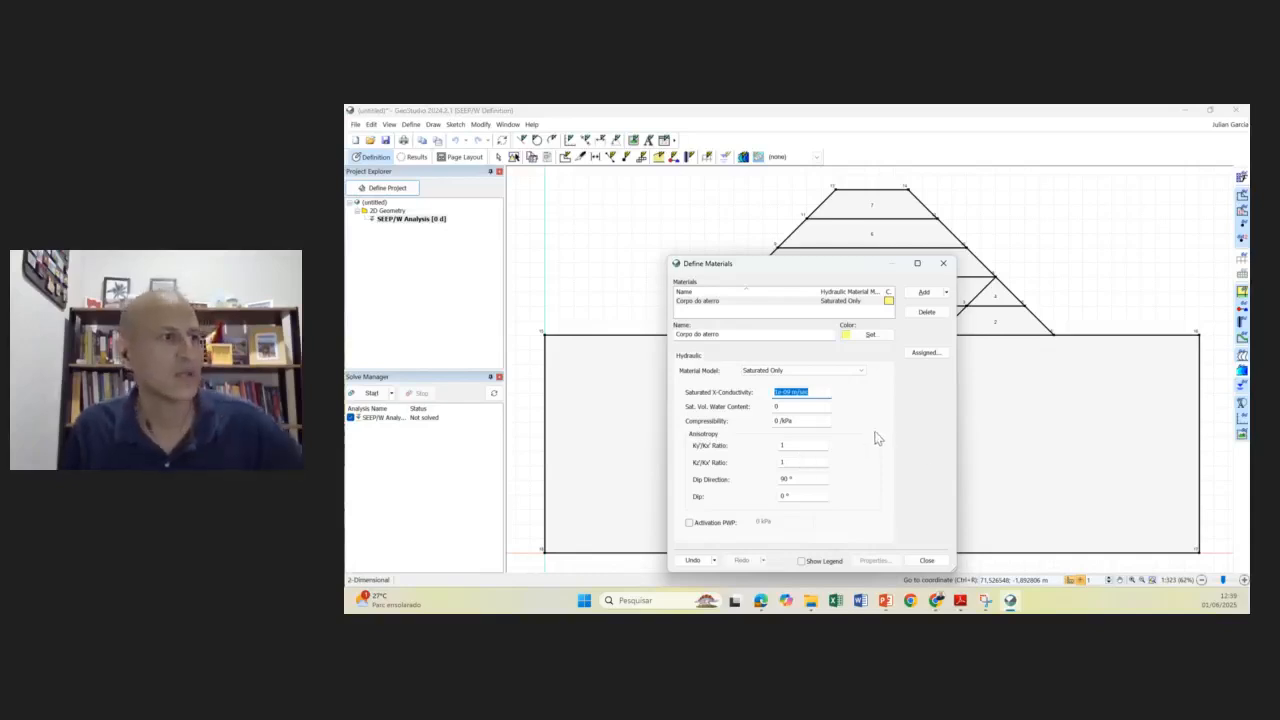
- Add a second material named "Dreno de pé" with the Saturated Only material model
click(925, 293)
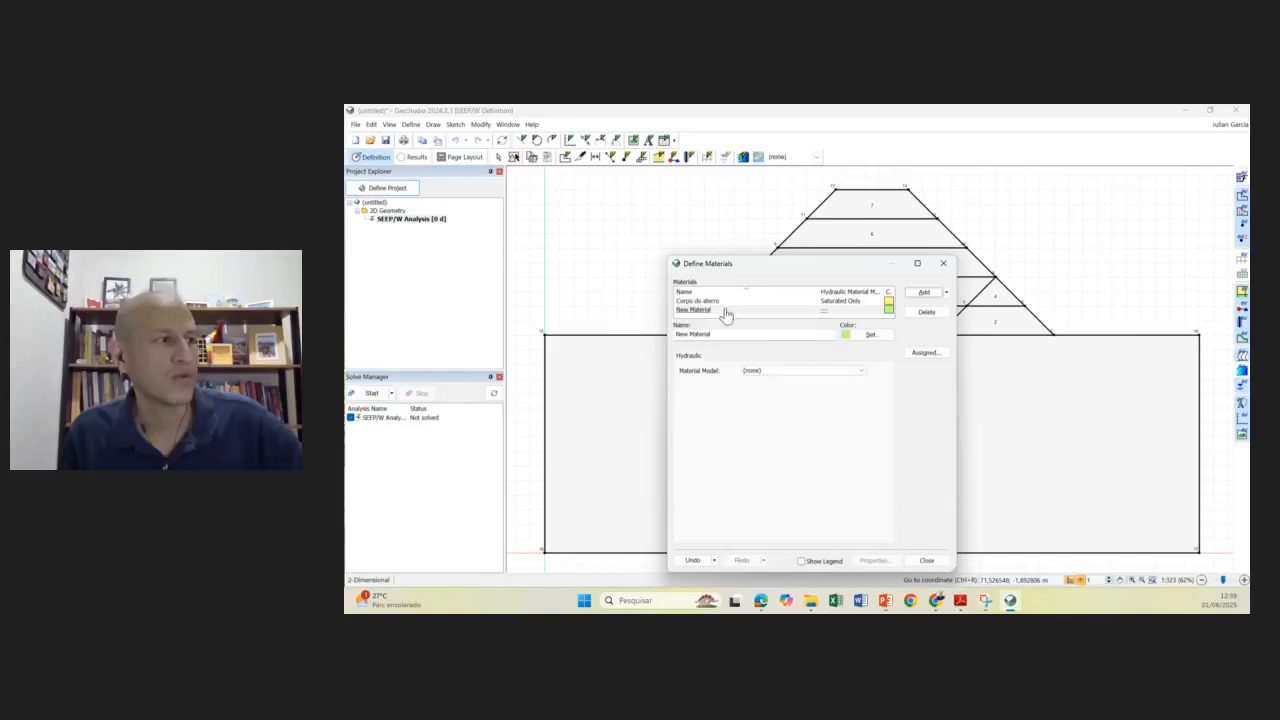
click(750, 336)
drag(753, 337, 674, 336)
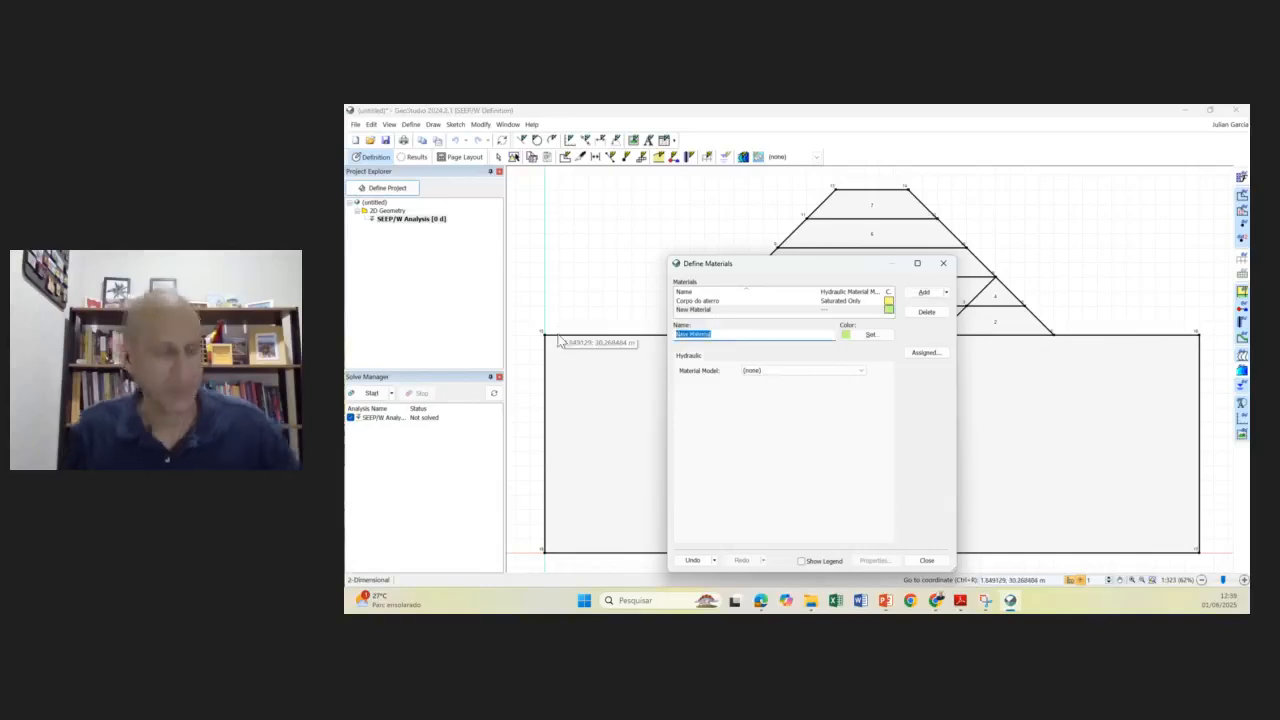
text(Dreno de pé)
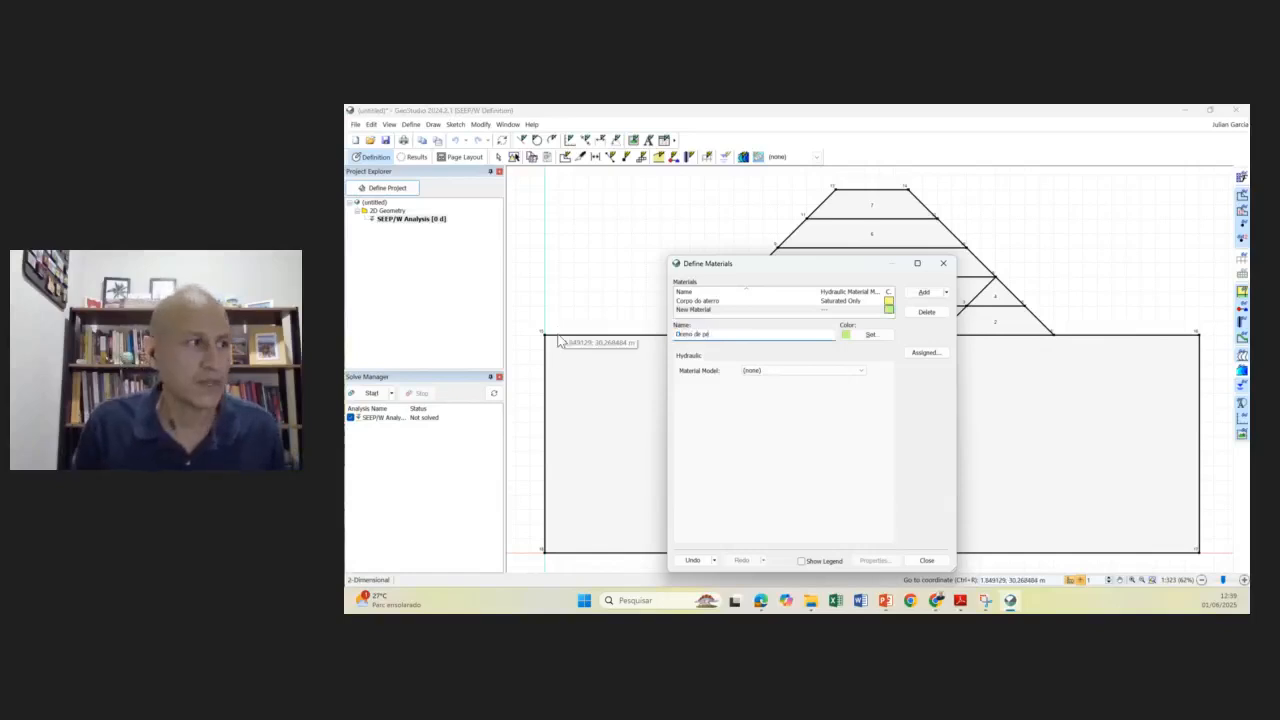
click(855, 370)
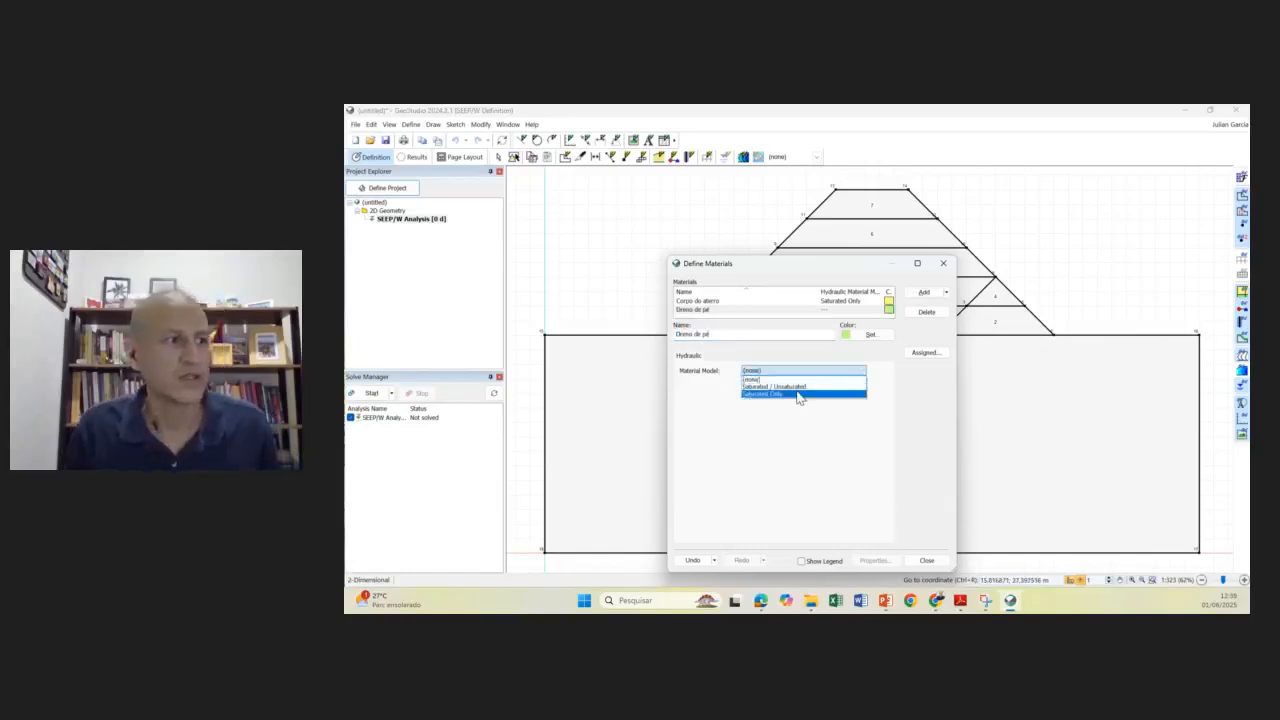
click(799, 394)
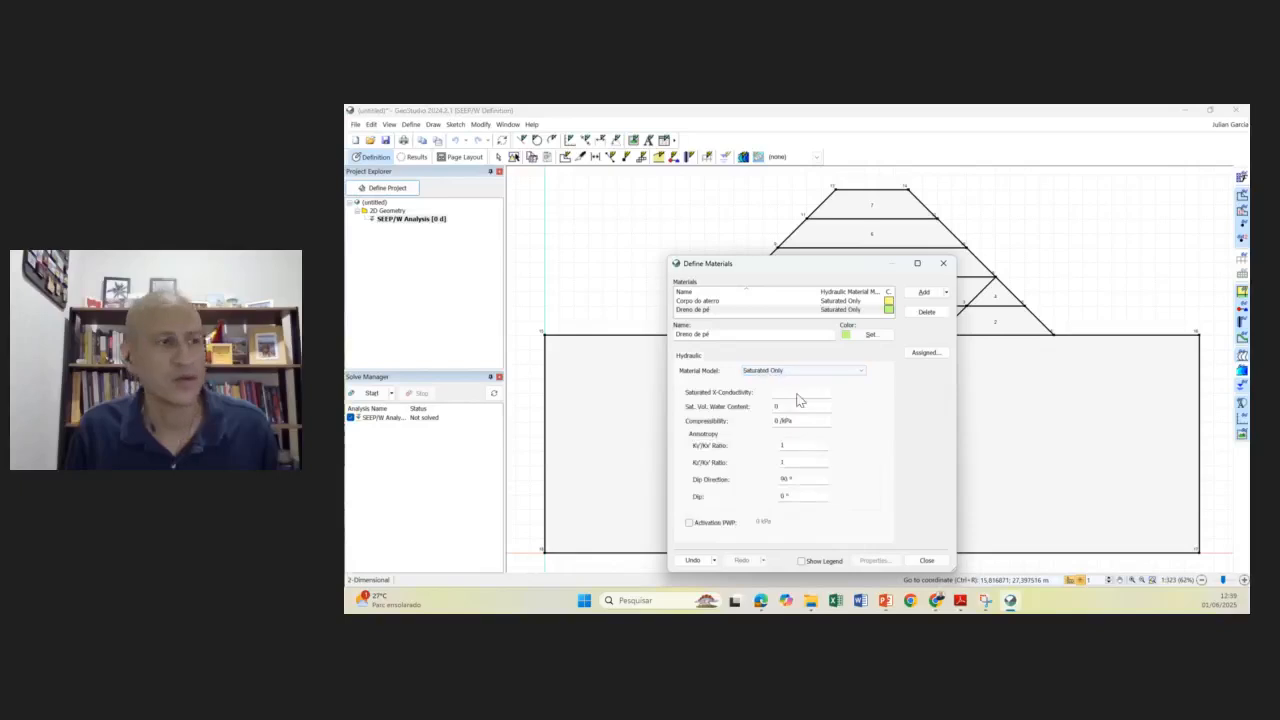
- Consult the PDF, set the saturated X-conductivity of Dreno de pé to 1e-4 m/sec, and add a third material
key(alt+Tab)
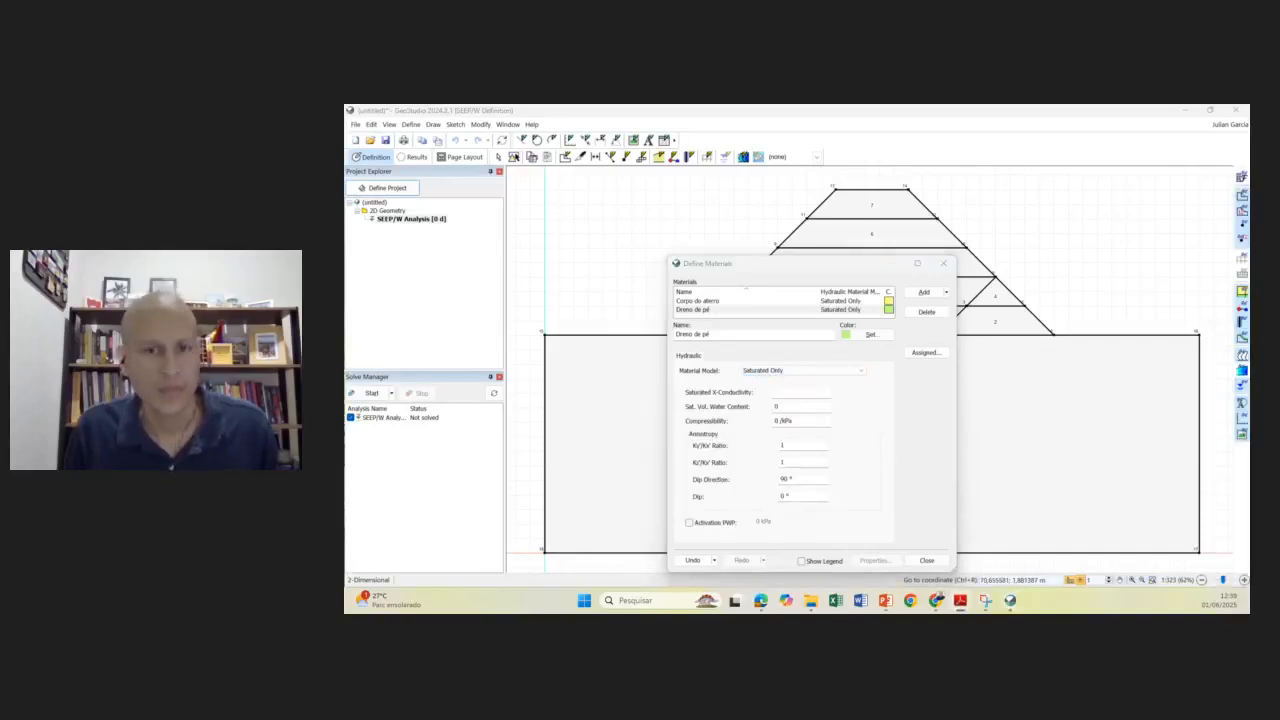
key(alt+Tab)
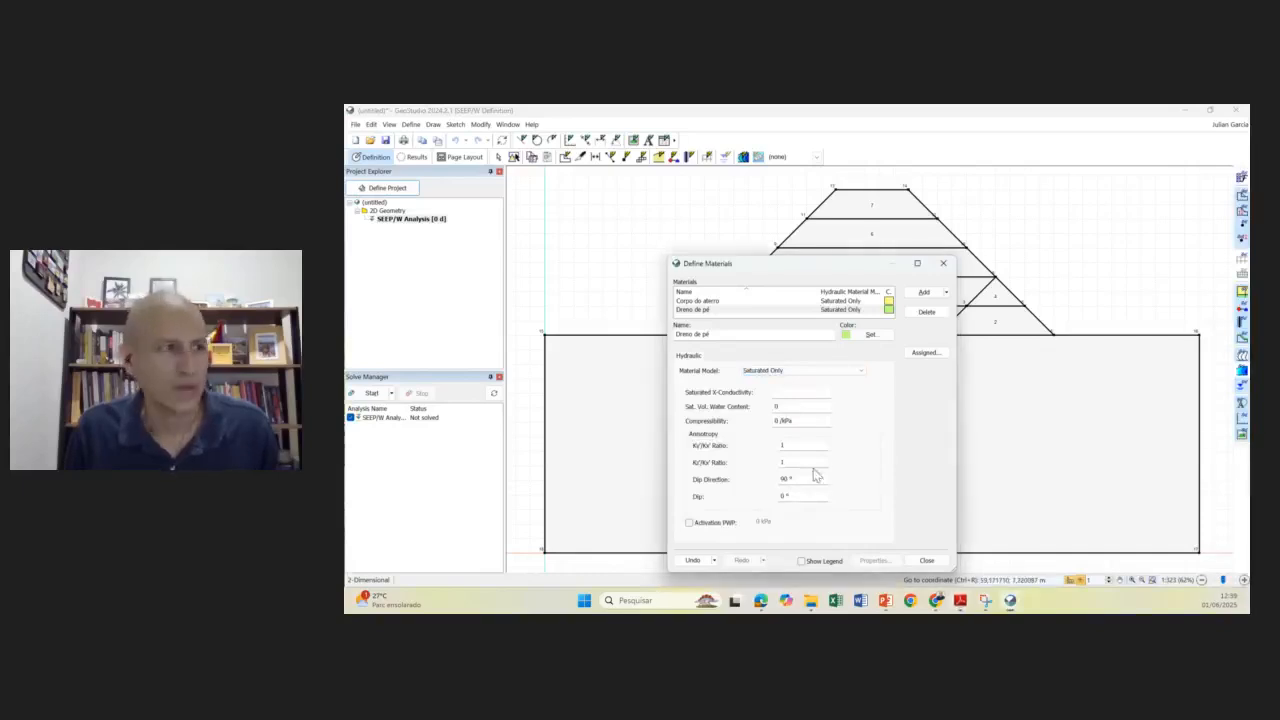
click(788, 392)
text(1)
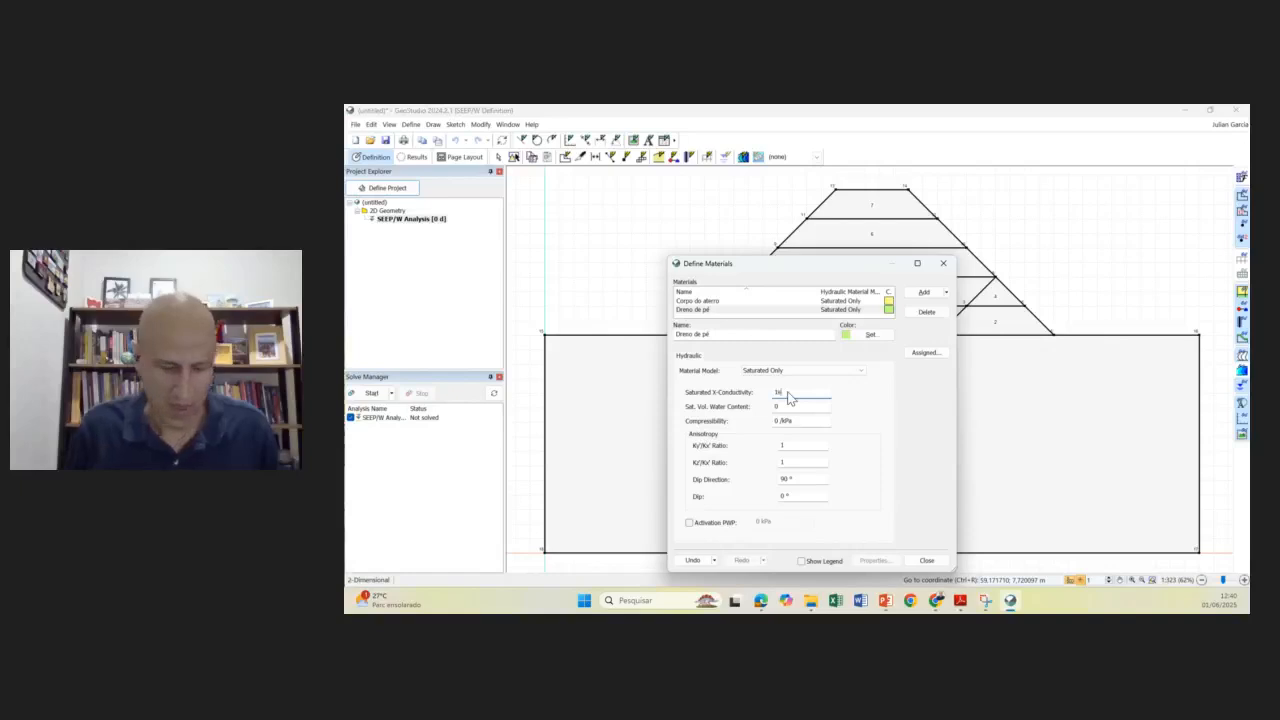
text(e-4)
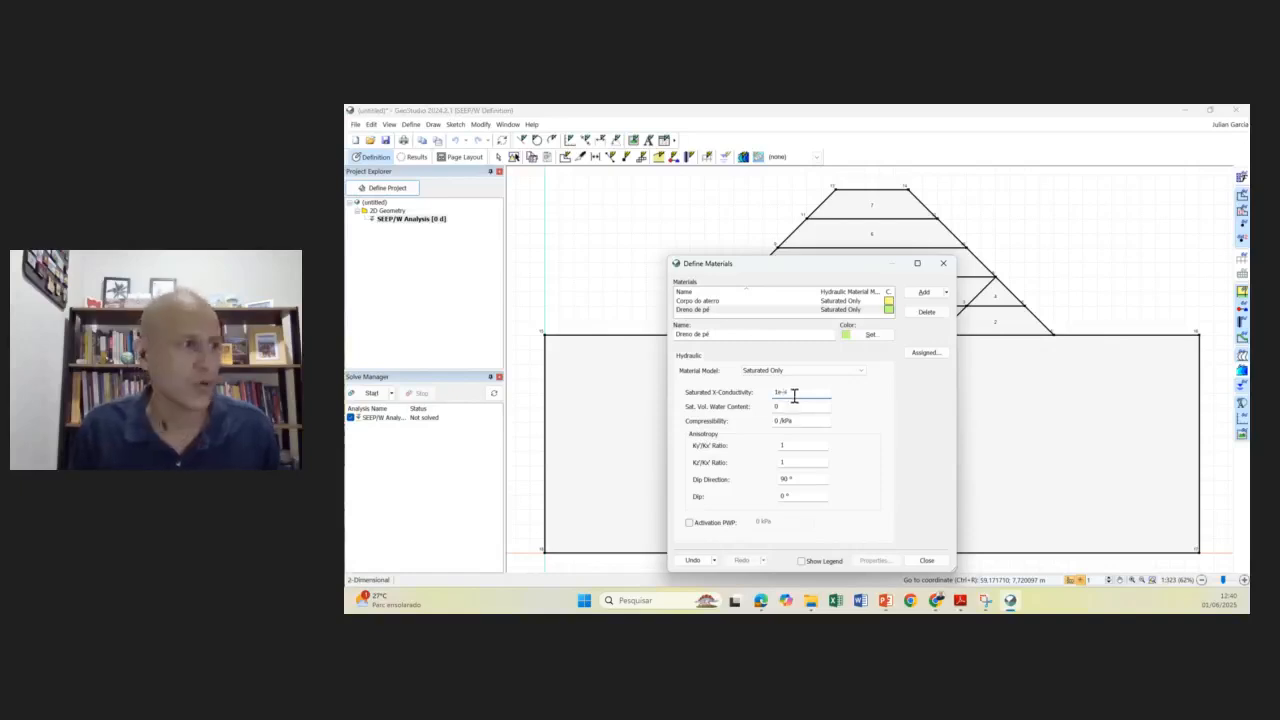
click(789, 406)
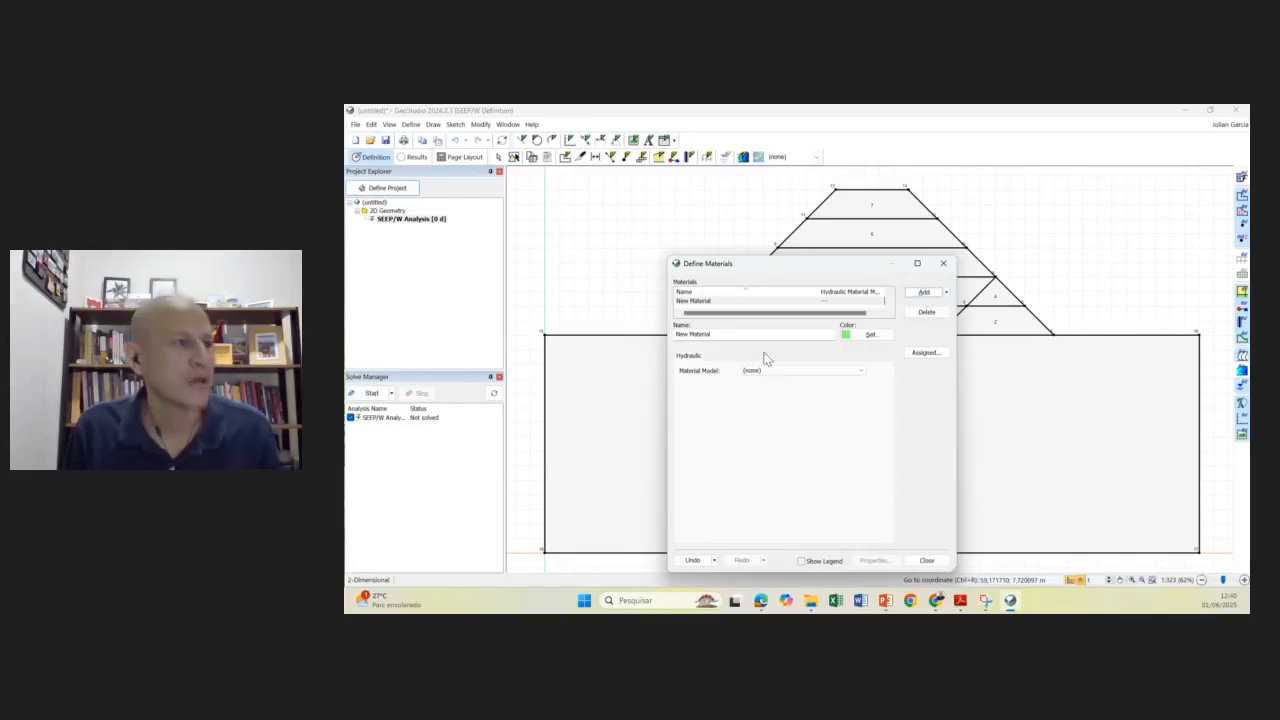
- Give the new third material an orange color and name it "fundação"
drag(720, 336, 649, 339)
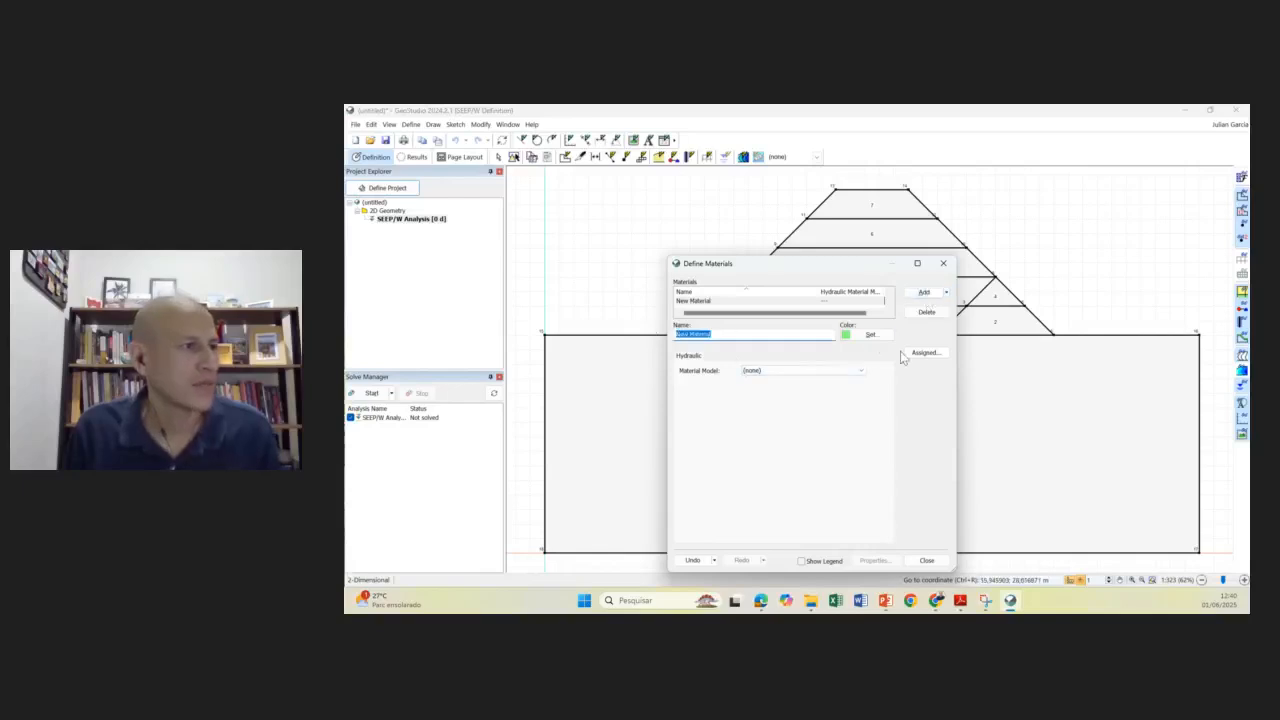
click(870, 334)
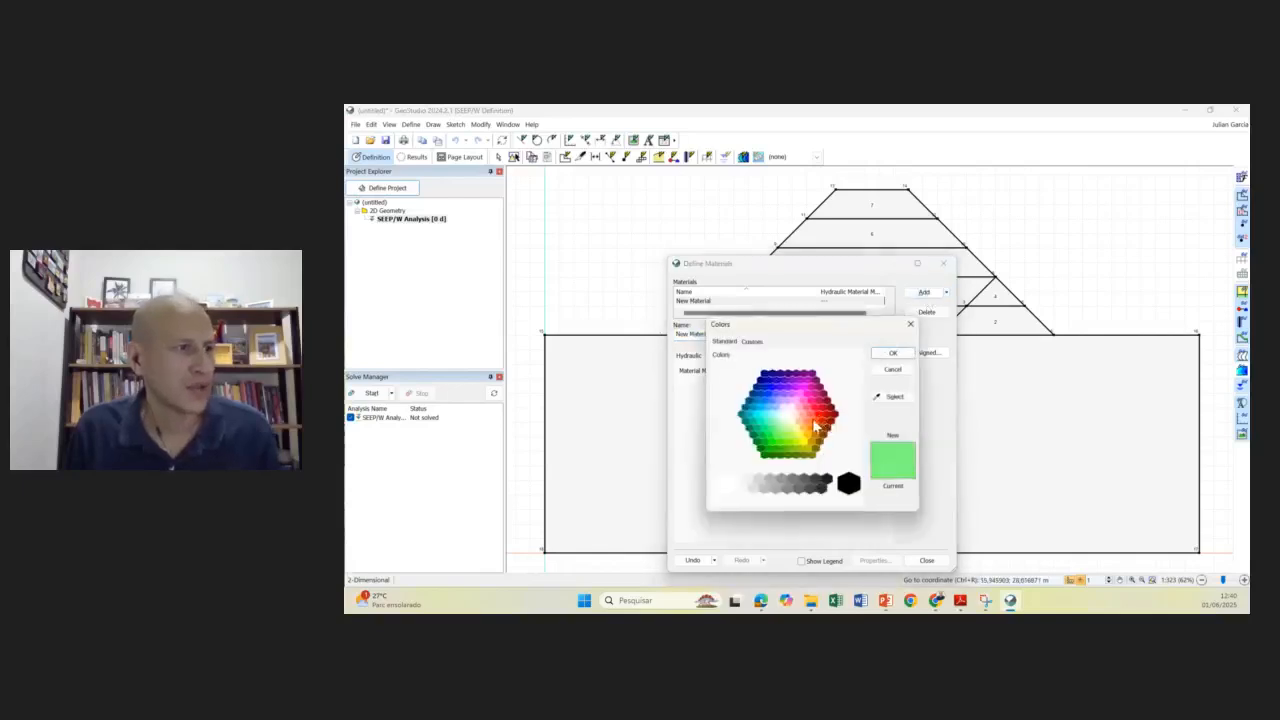
click(814, 425)
click(902, 355)
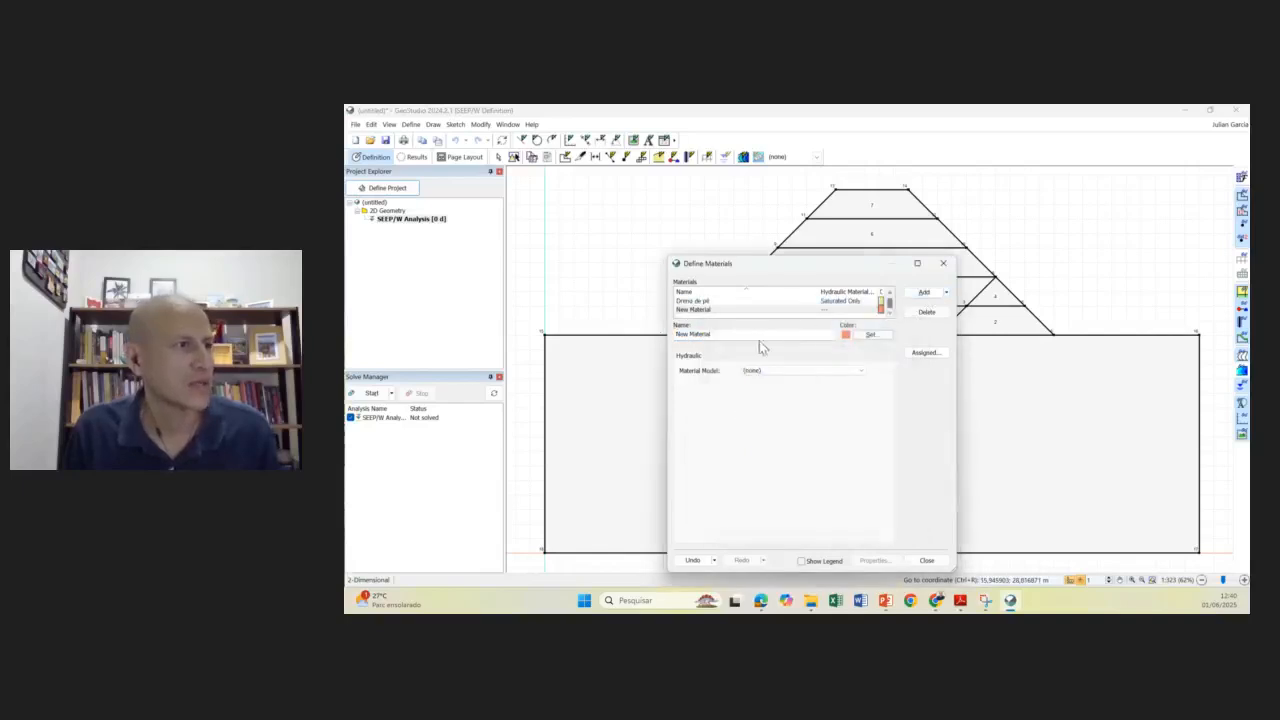
drag(728, 334, 650, 342)
text(Estér)
text(o)
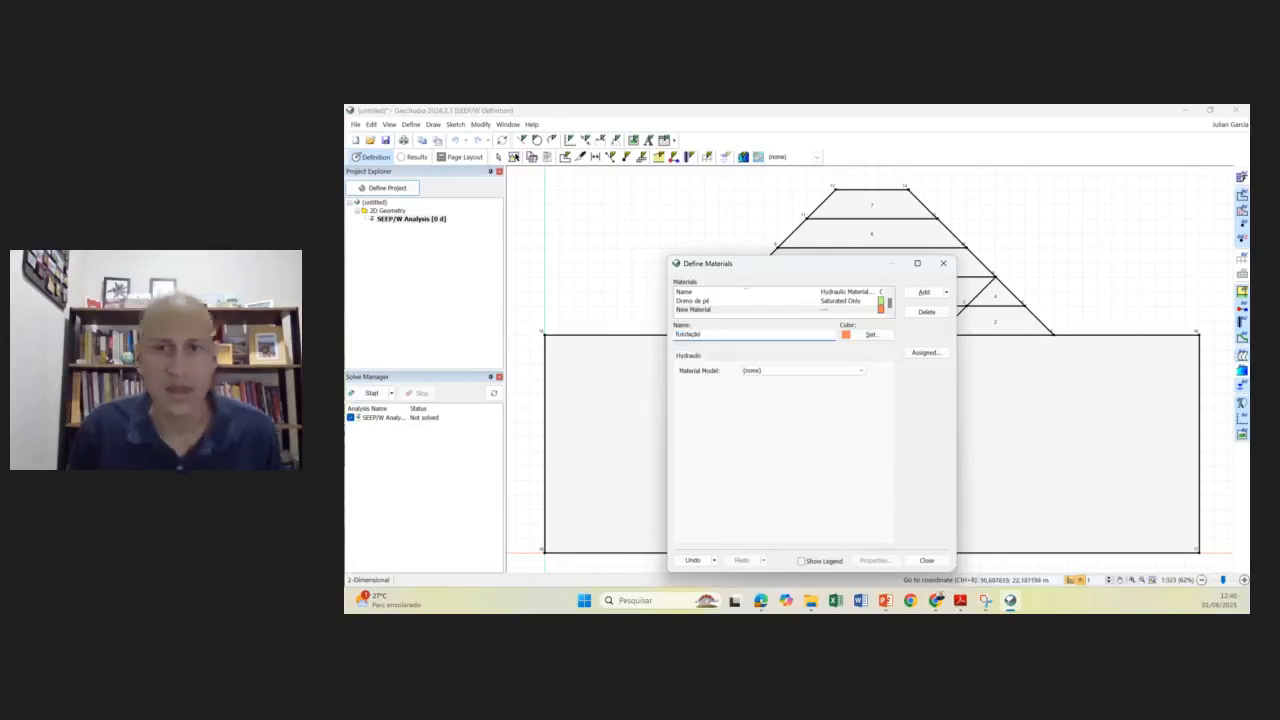
- Give the fundação material the Saturated Only model with a saturated X-conductivity of 3e-6 m/sec and finish defining materials
key(alt+Tab)
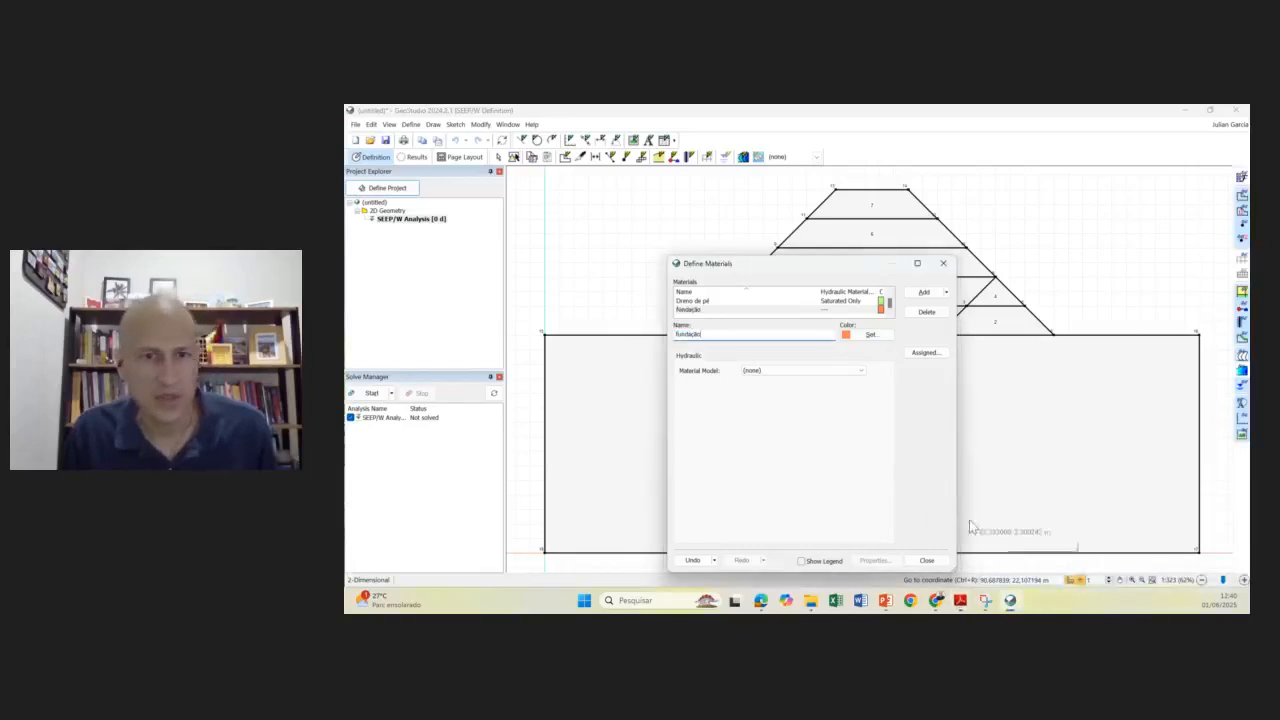
click(772, 372)
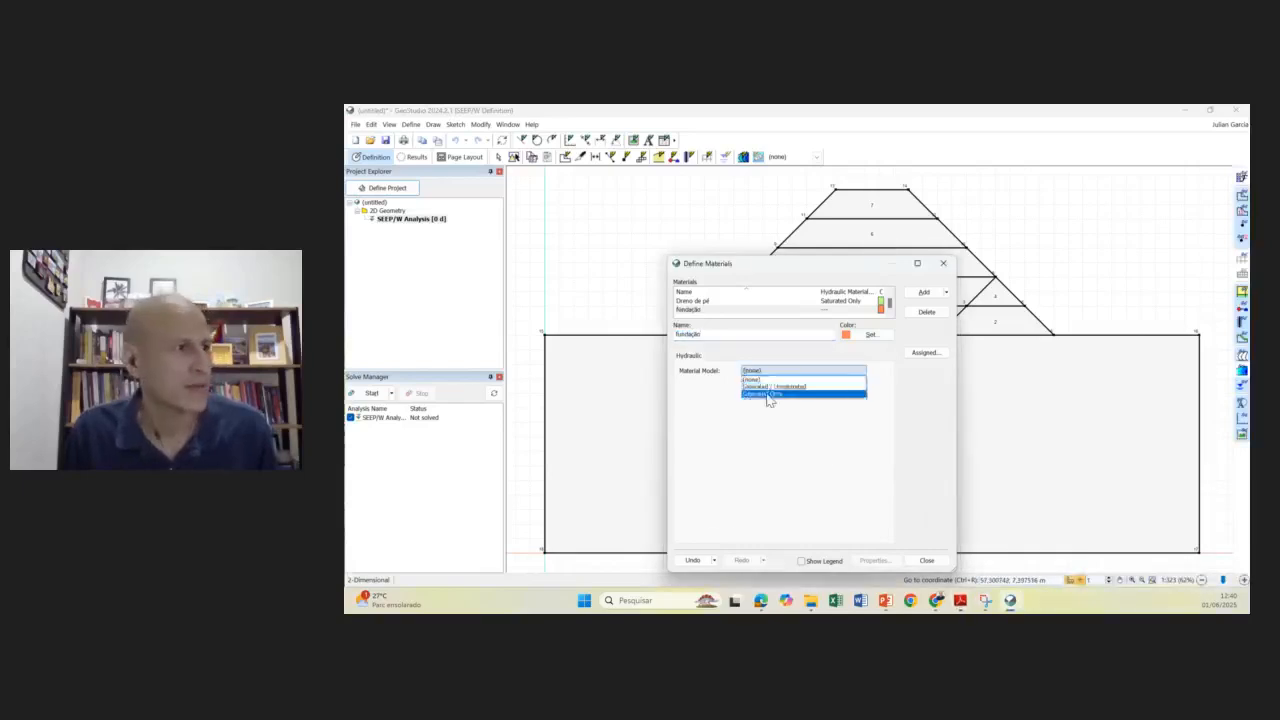
click(769, 394)
click(786, 396)
text(1e-6)
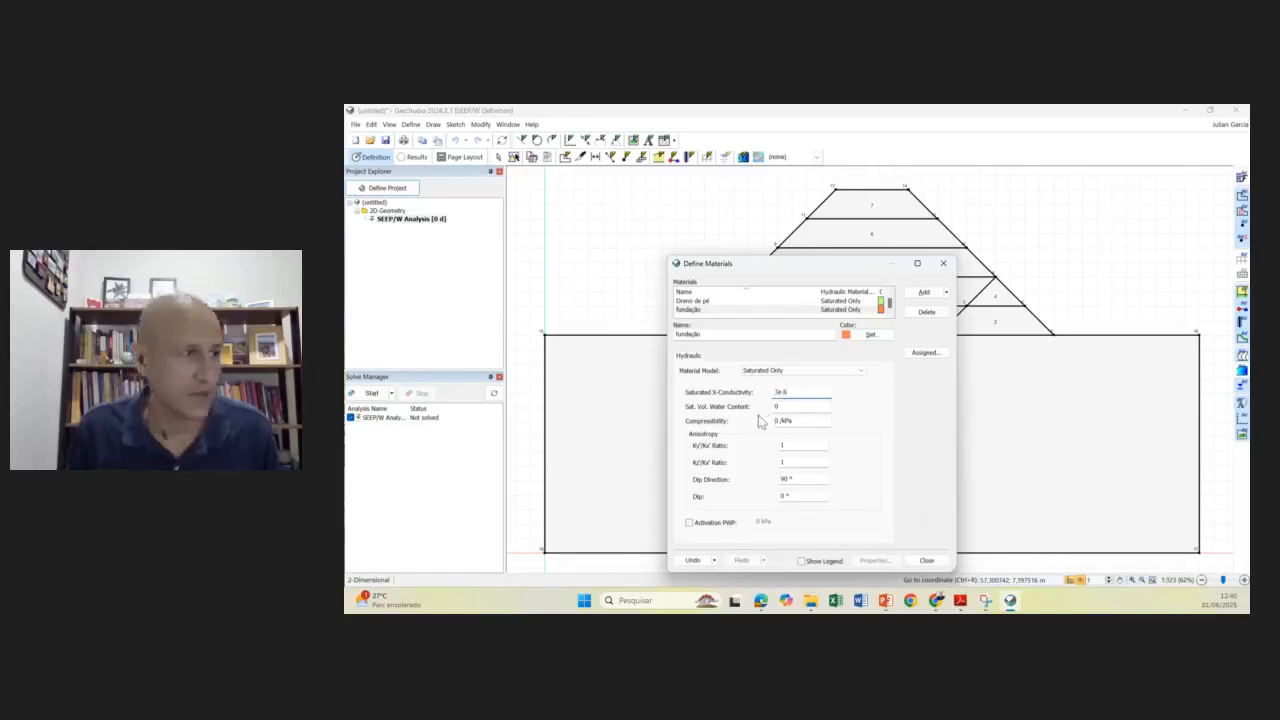
click(786, 408)
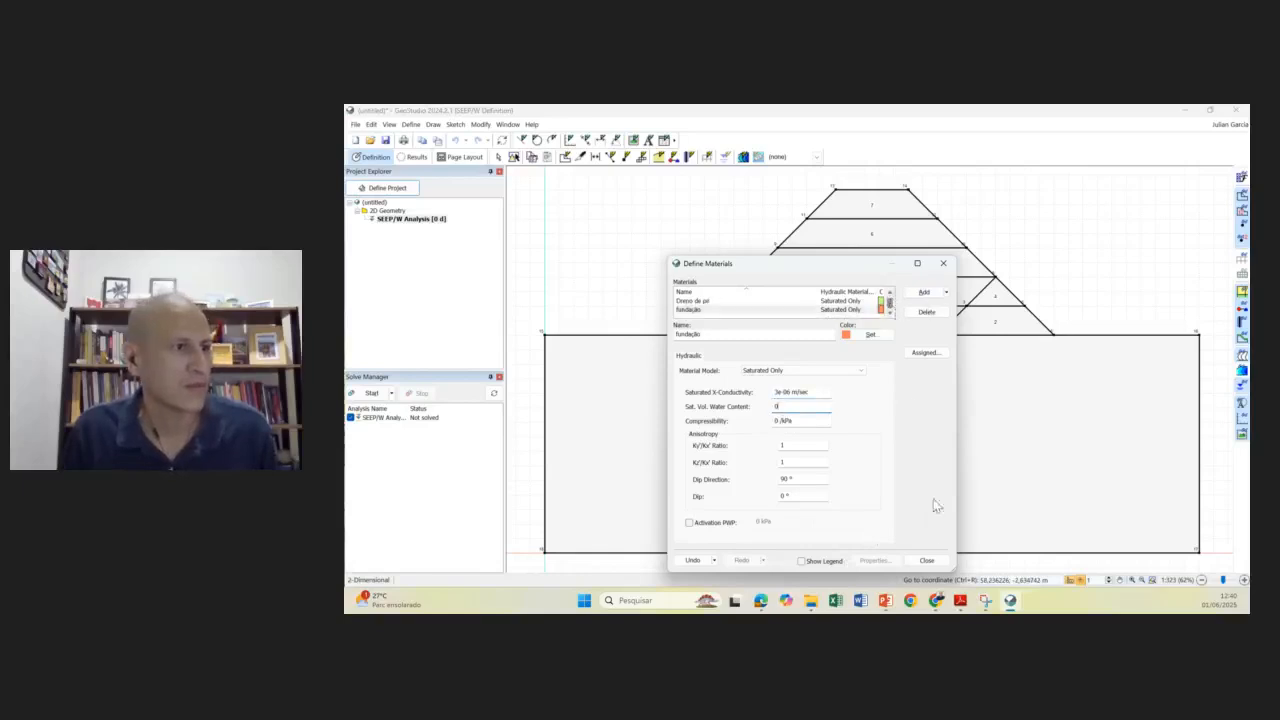
click(927, 561)
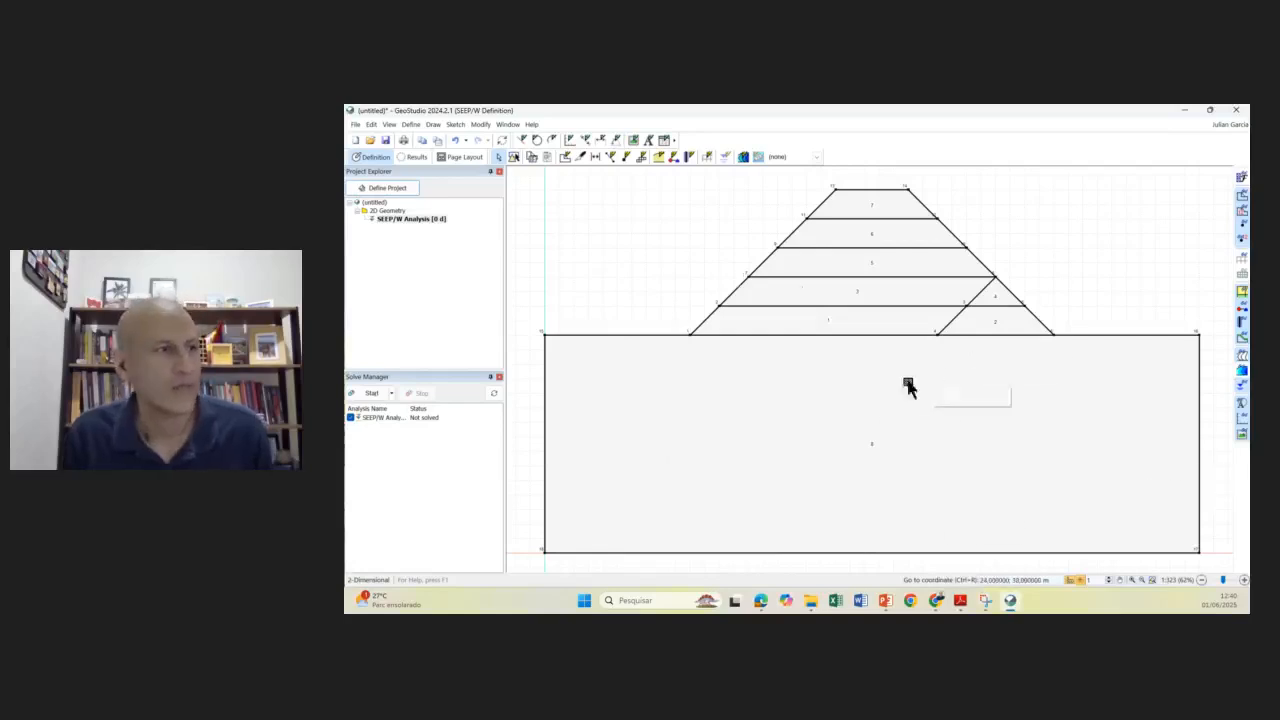
- Assign the Corpo do aterro material to the five stacked embankment regions of the dam
click(412, 124)
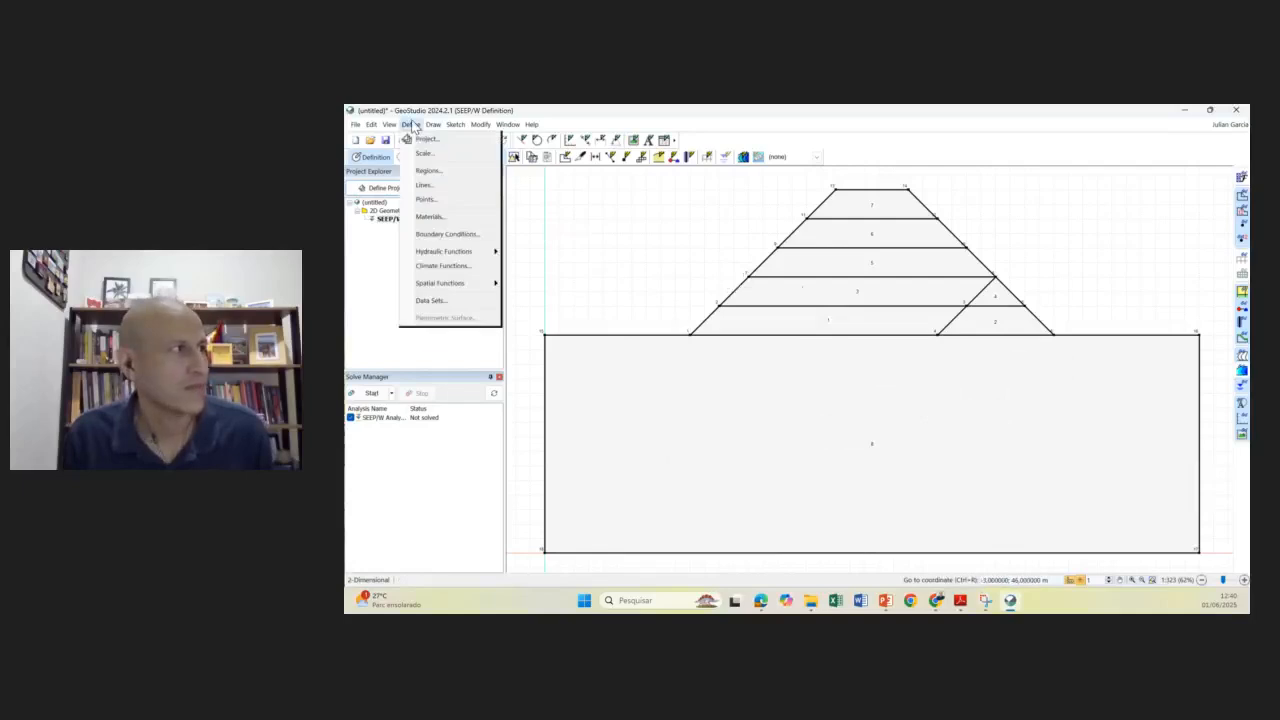
mouse_move(436, 129)
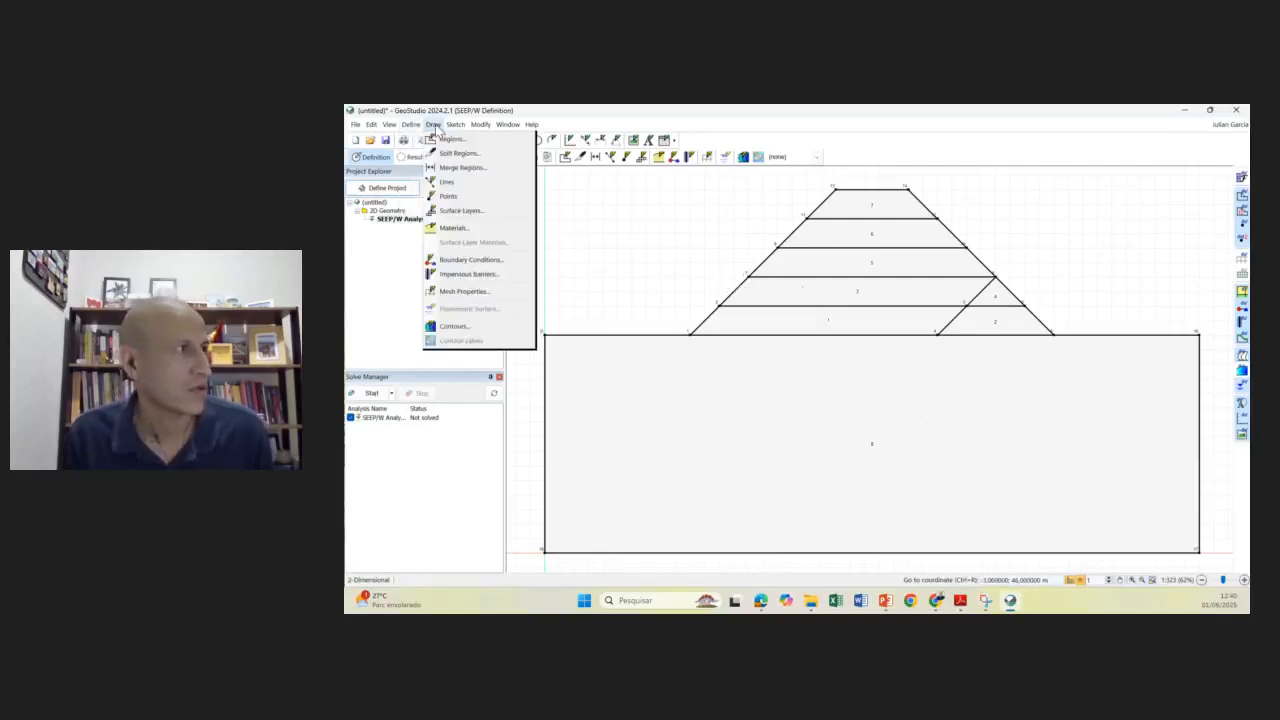
click(453, 227)
mouse_move(914, 181)
mouse_down()
mouse_move(1031, 206)
mouse_move(1055, 178)
mouse_up()
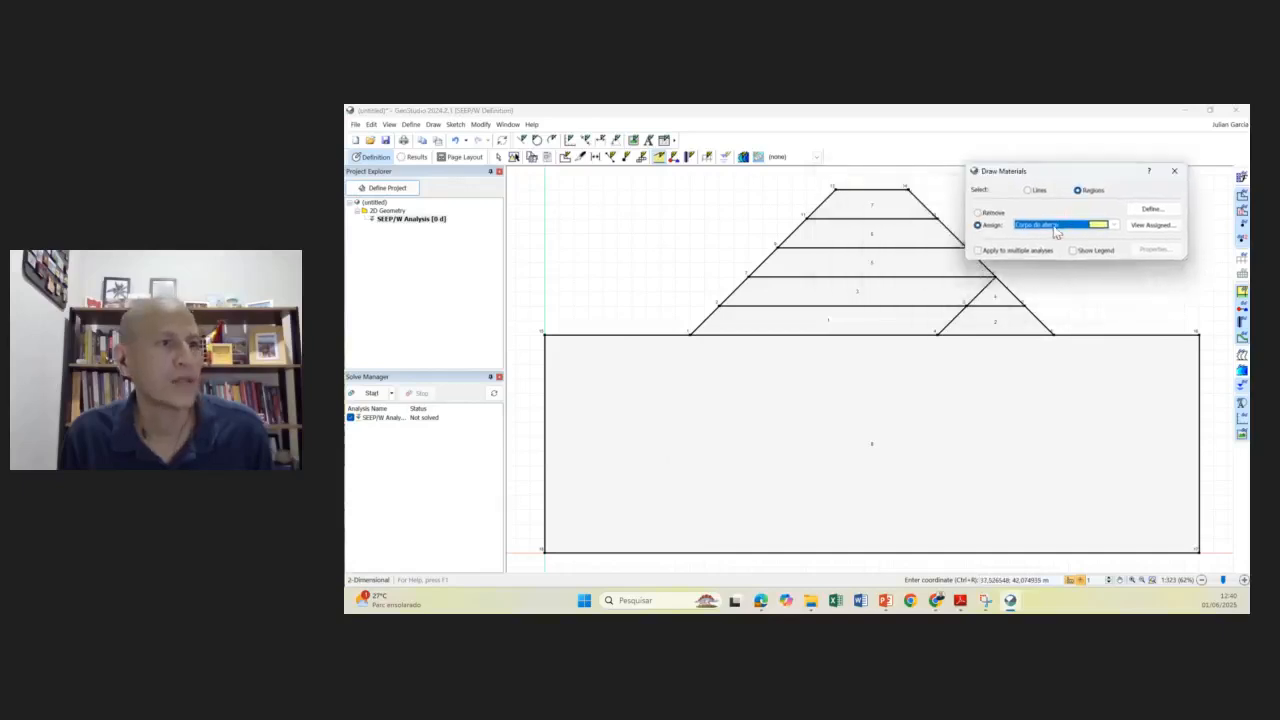
click(848, 325)
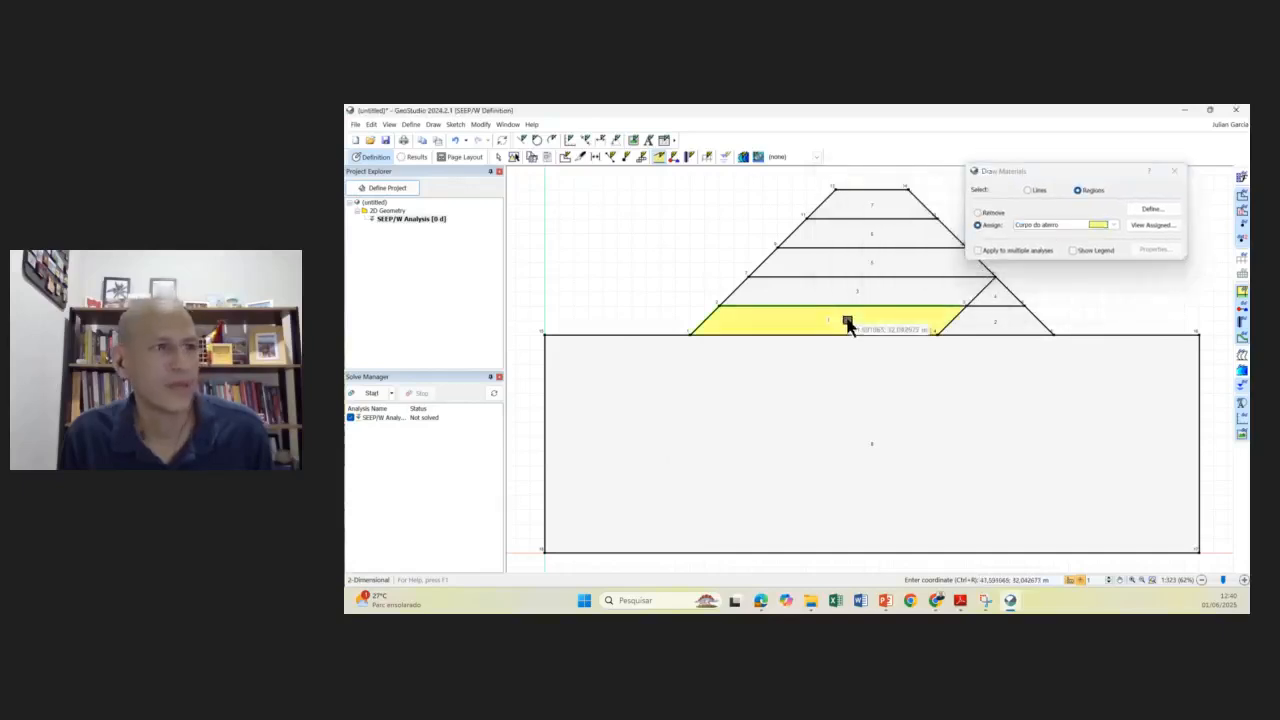
click(875, 288)
click(890, 258)
click(888, 232)
click(888, 213)
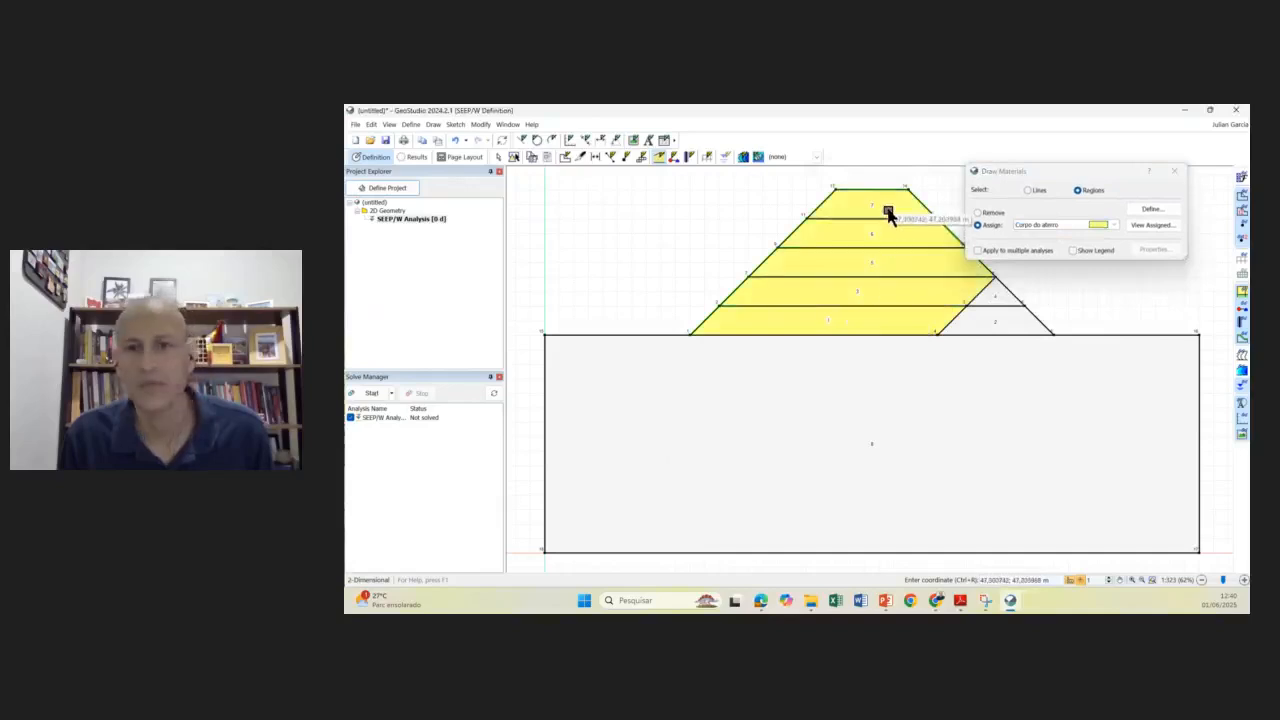
- Assign the Dreno de pé material to the two toe drain regions at the downstream slope
click(1113, 225)
click(1060, 243)
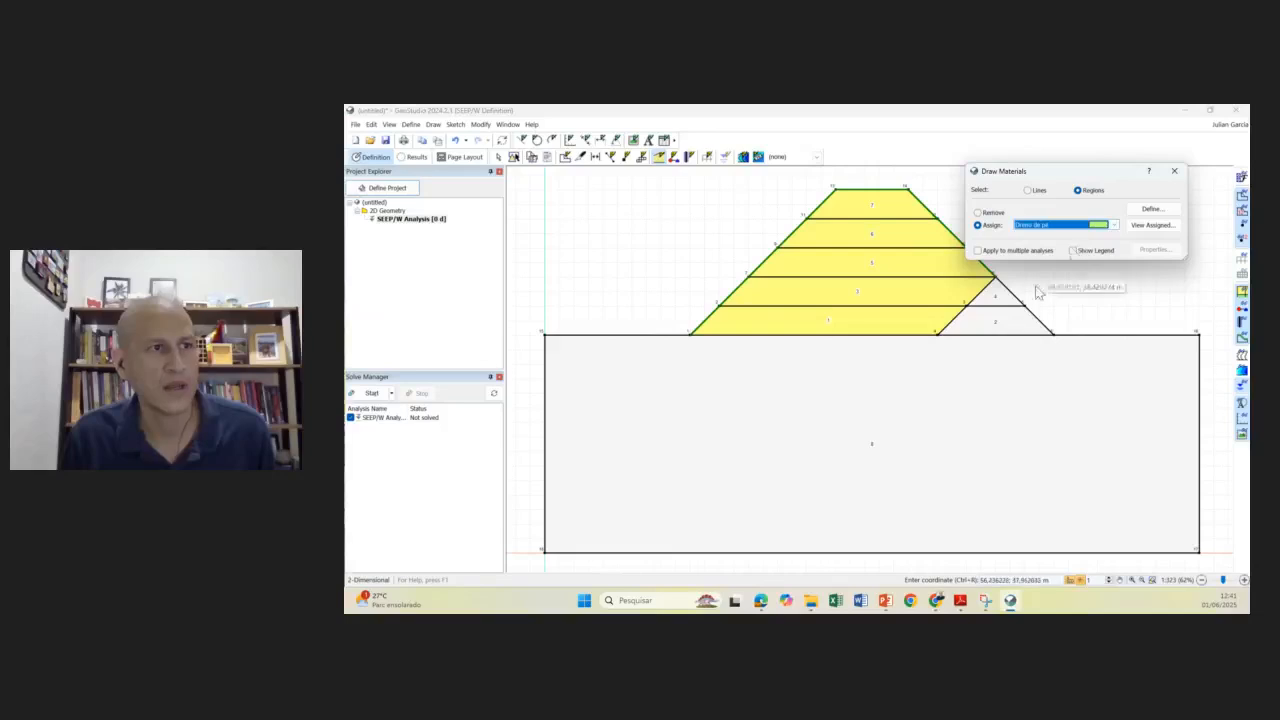
click(1003, 322)
click(1008, 300)
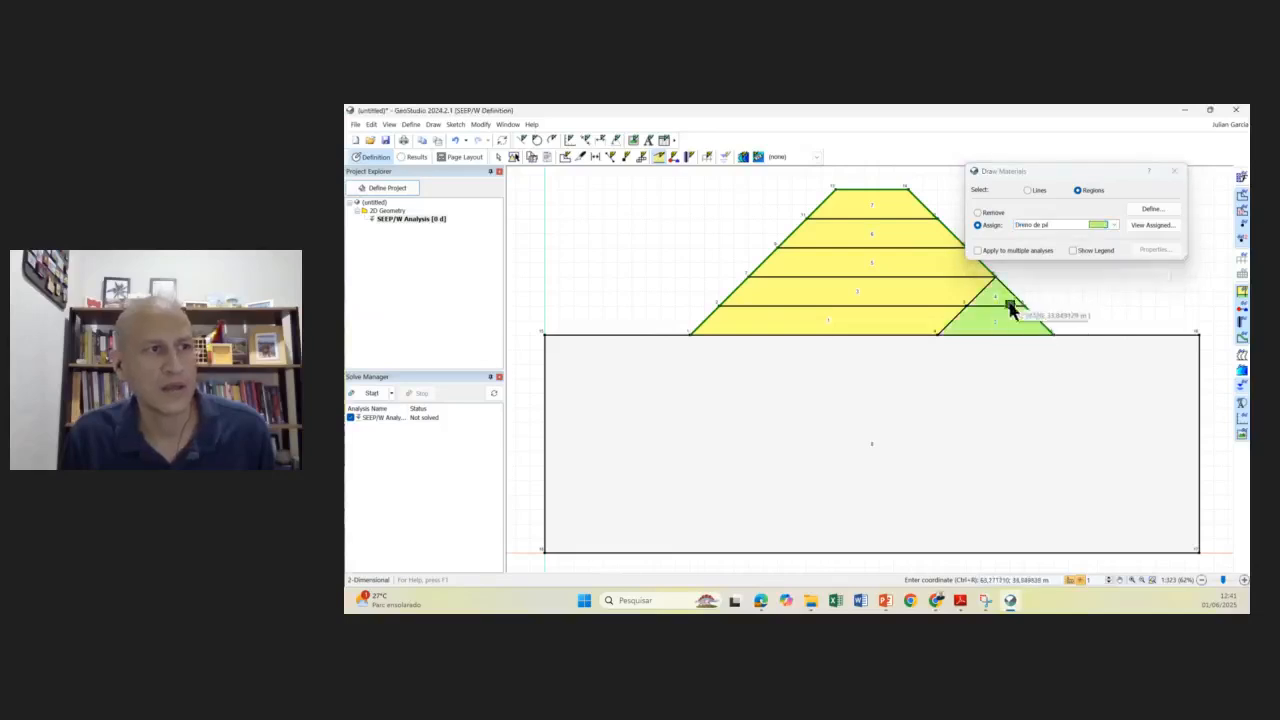
- Assign the fundação material to the large rectangular foundation region and finish the material assignment
click(1113, 225)
click(1060, 254)
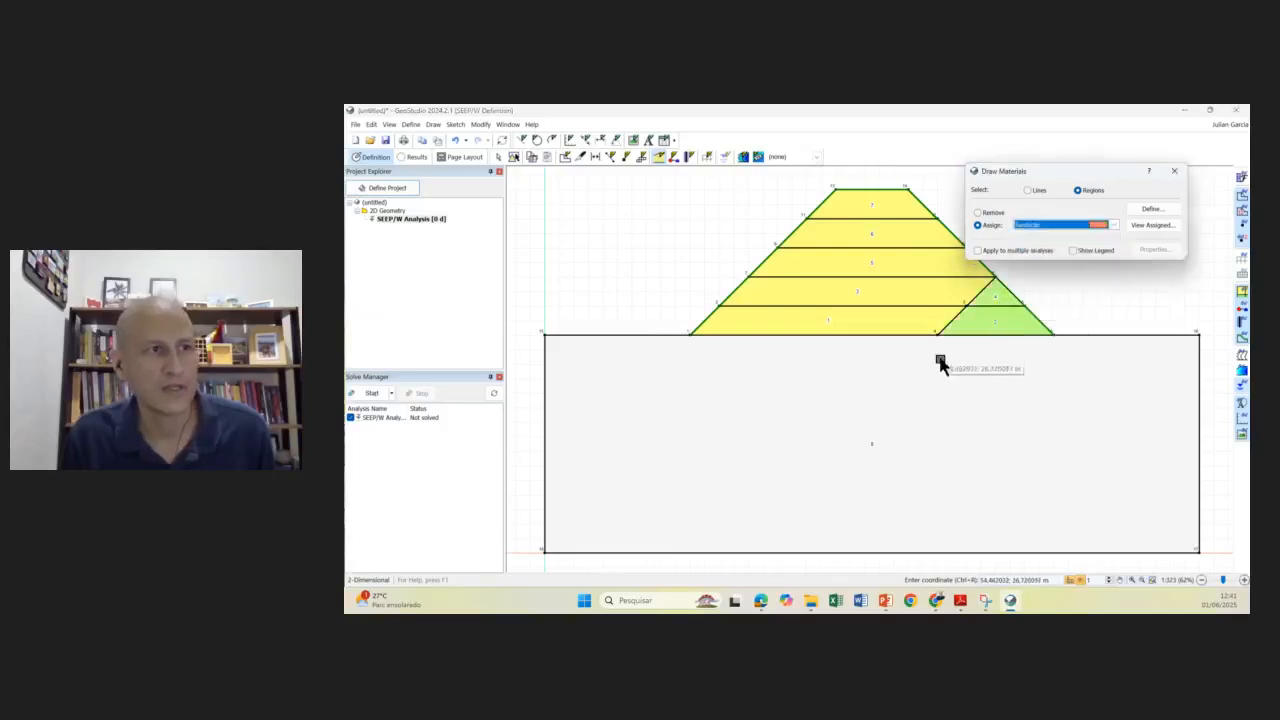
click(940, 362)
click(1174, 171)
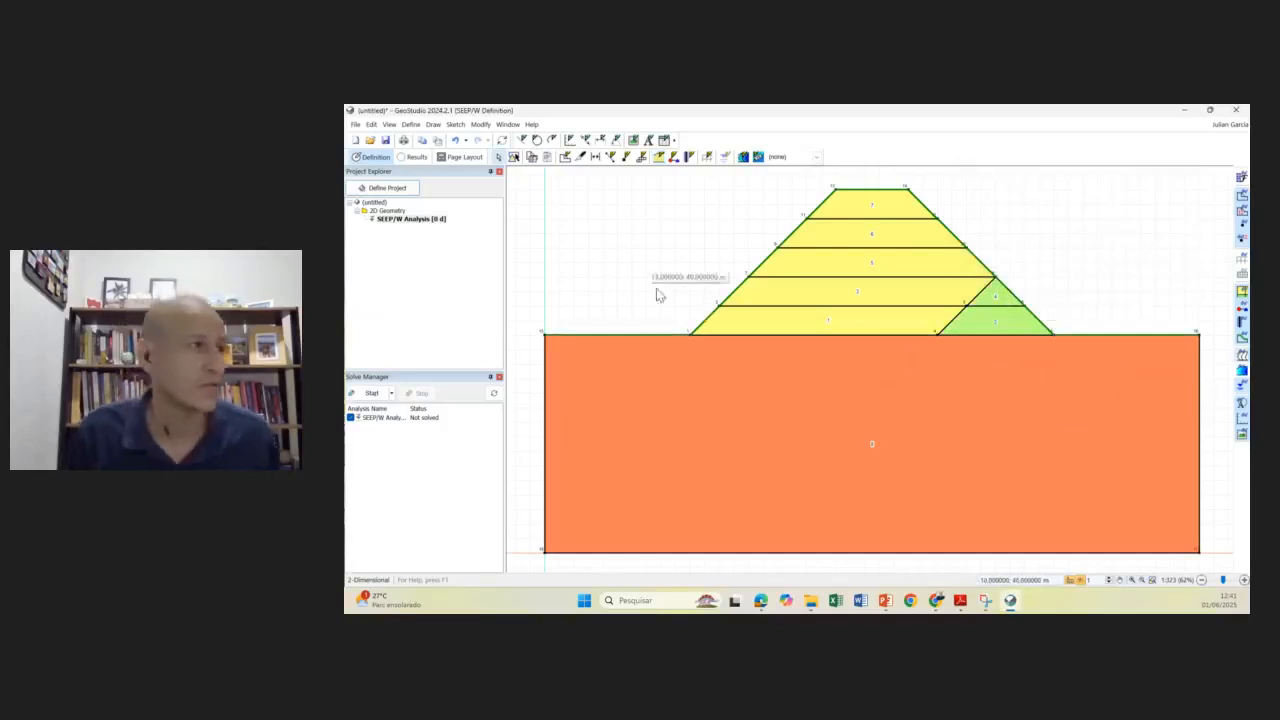
- Change the color of the fundação material to a lighter orange
click(411, 124)
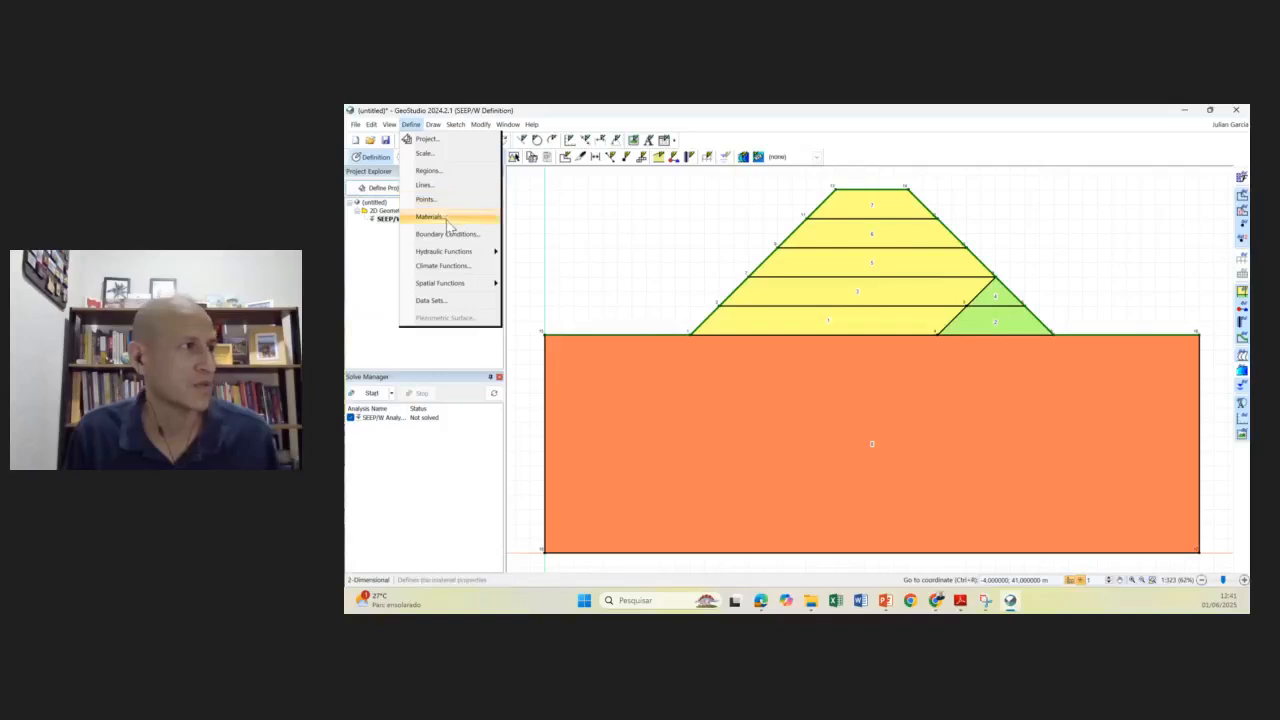
click(449, 225)
click(850, 312)
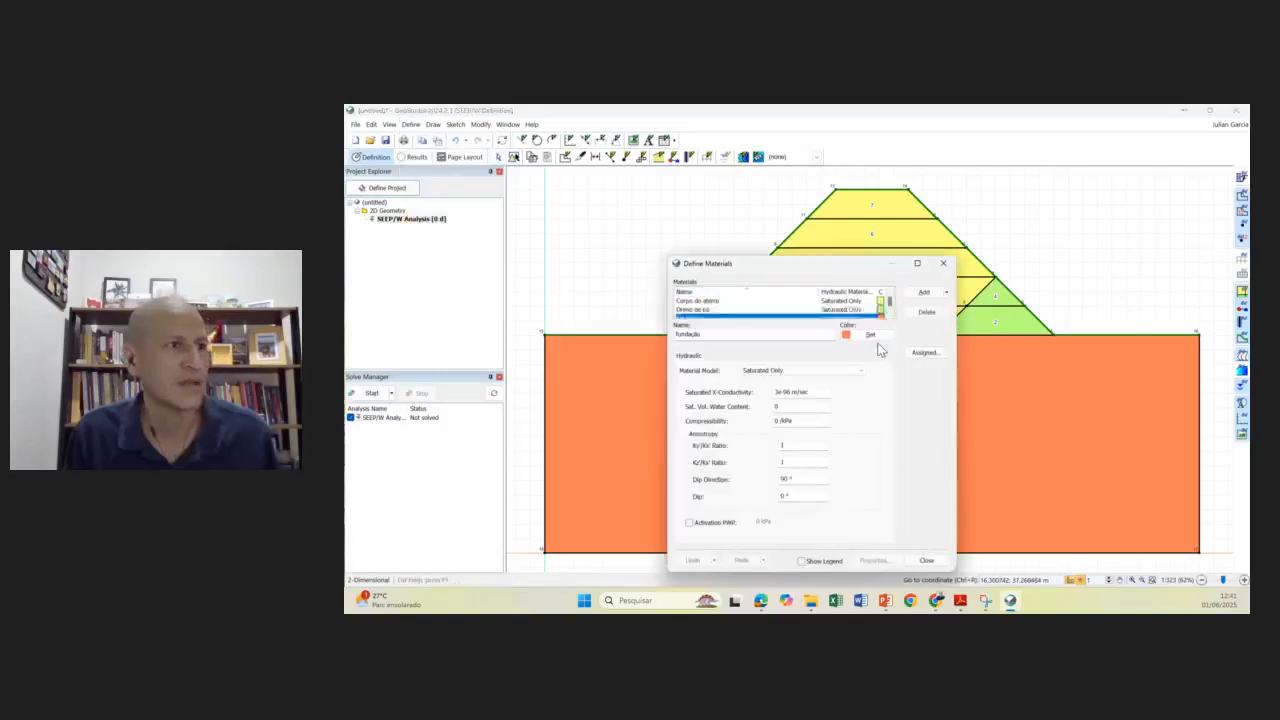
click(872, 336)
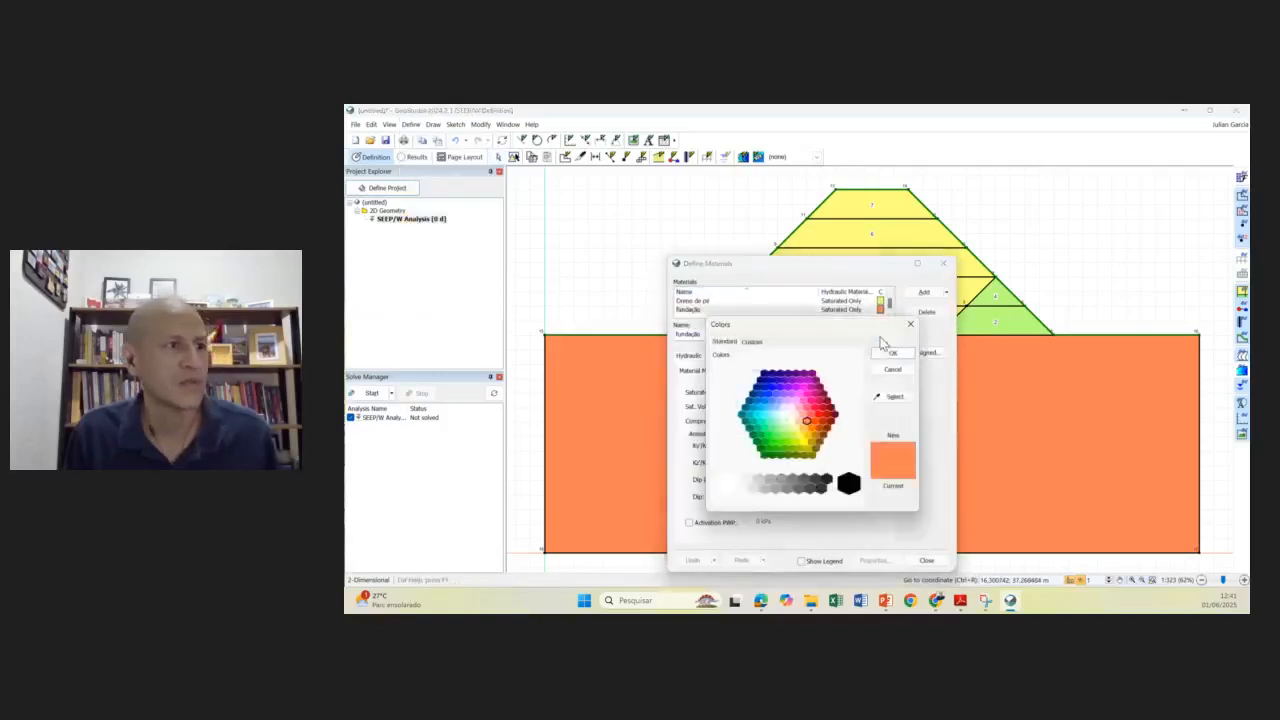
click(798, 421)
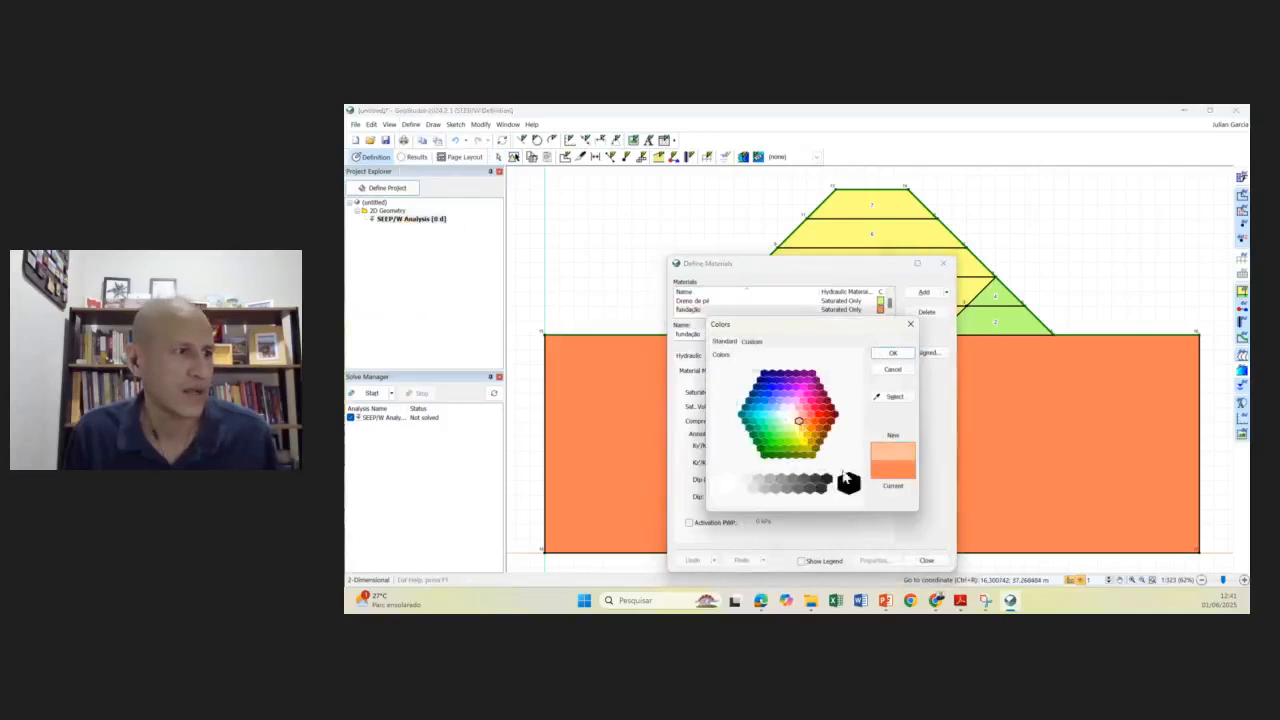
click(891, 354)
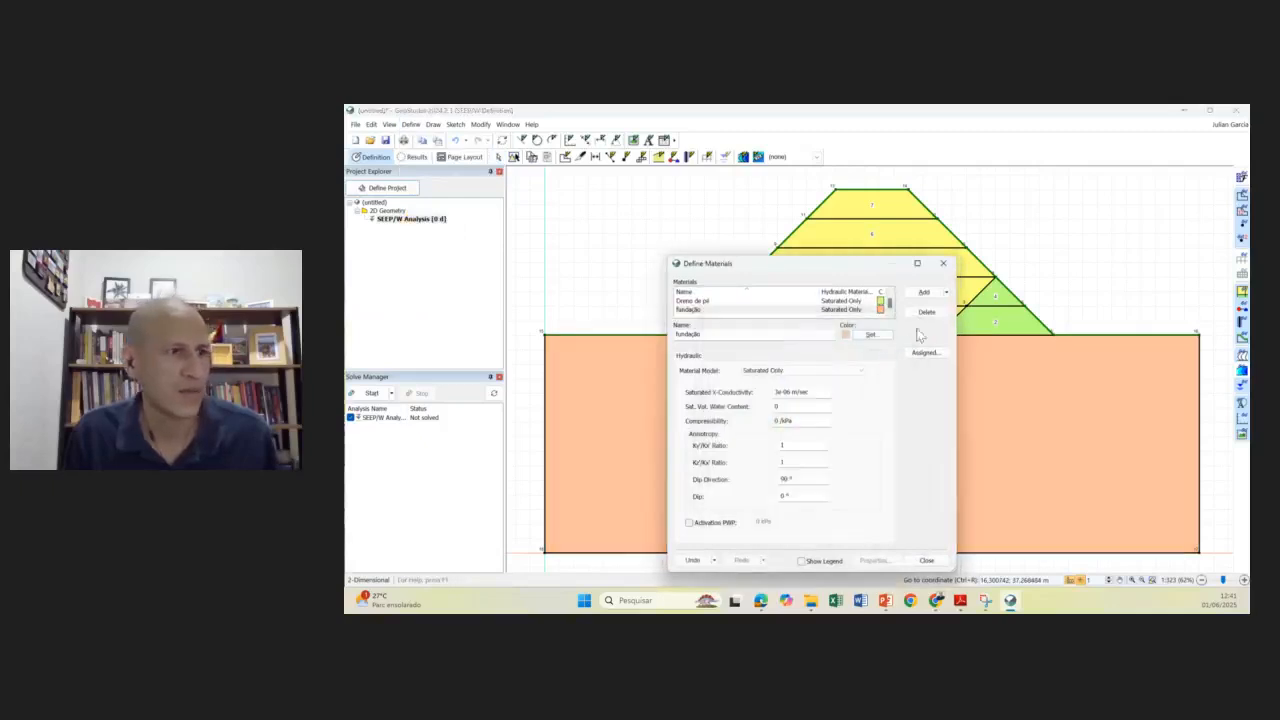
click(943, 263)
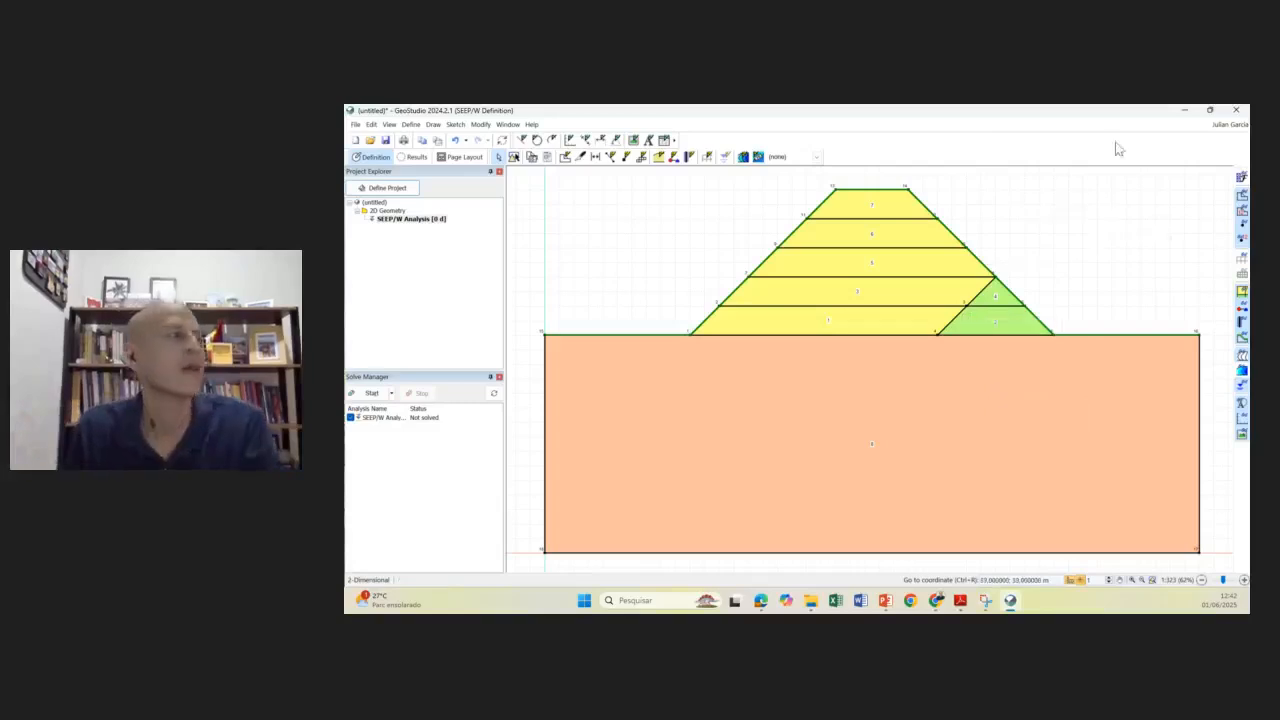
- Rename the SEEP/W analysis to "Operação" in the project definition
click(385, 189)
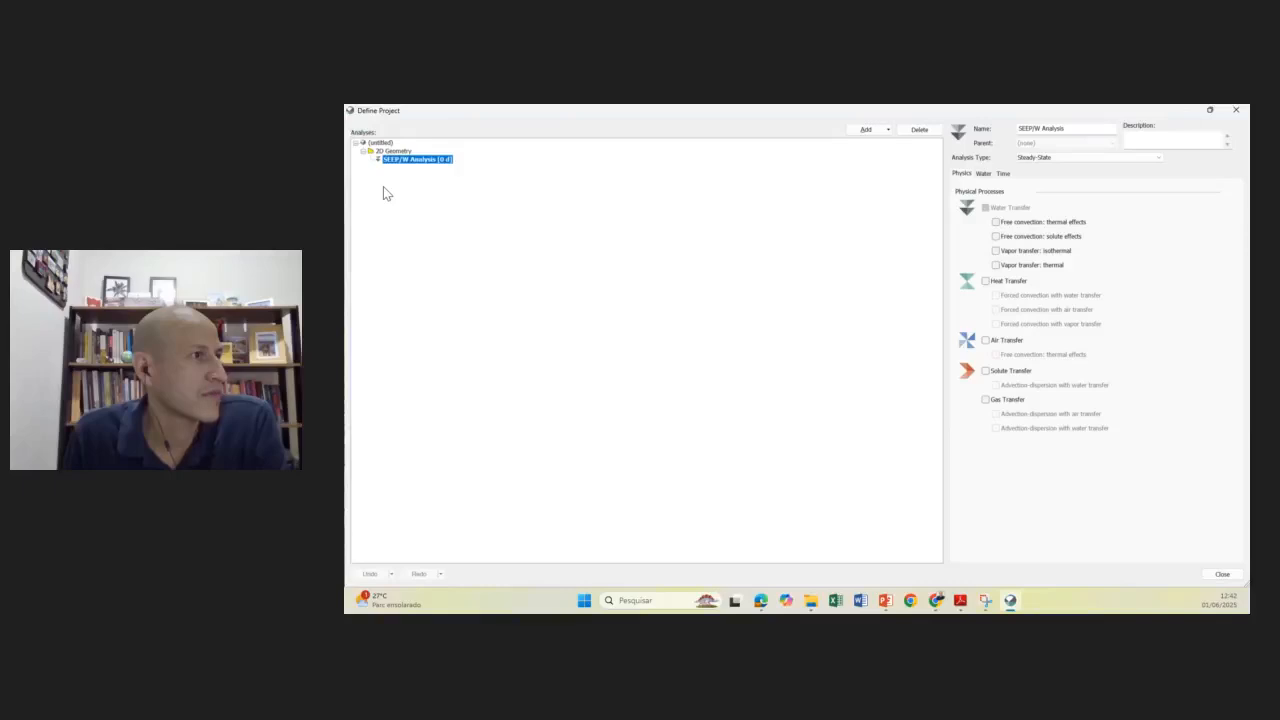
right_click(417, 165)
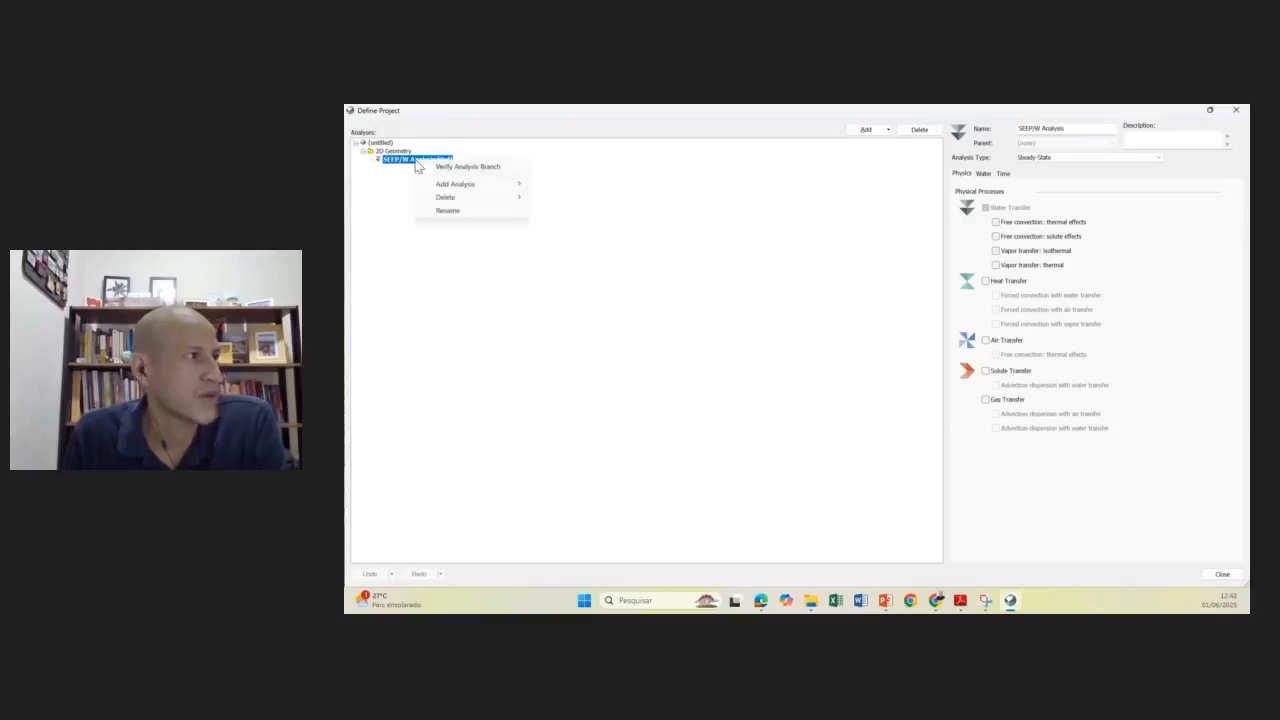
click(447, 210)
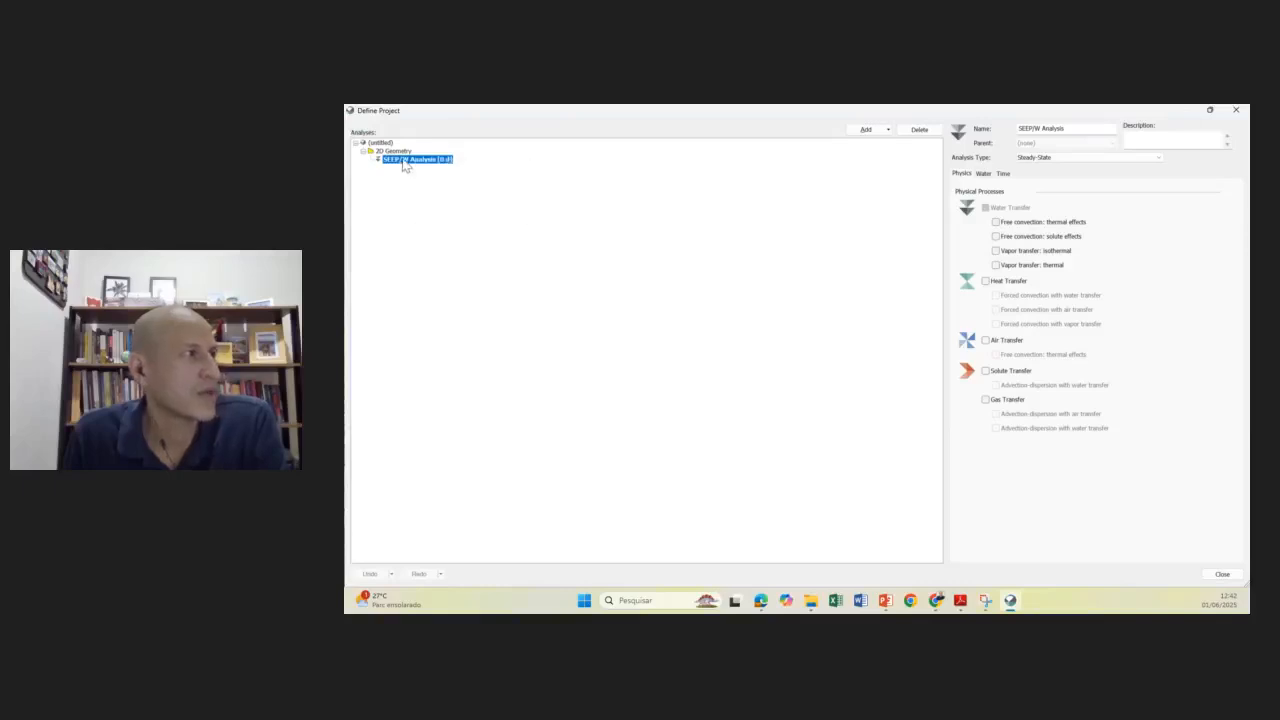
right_click(404, 162)
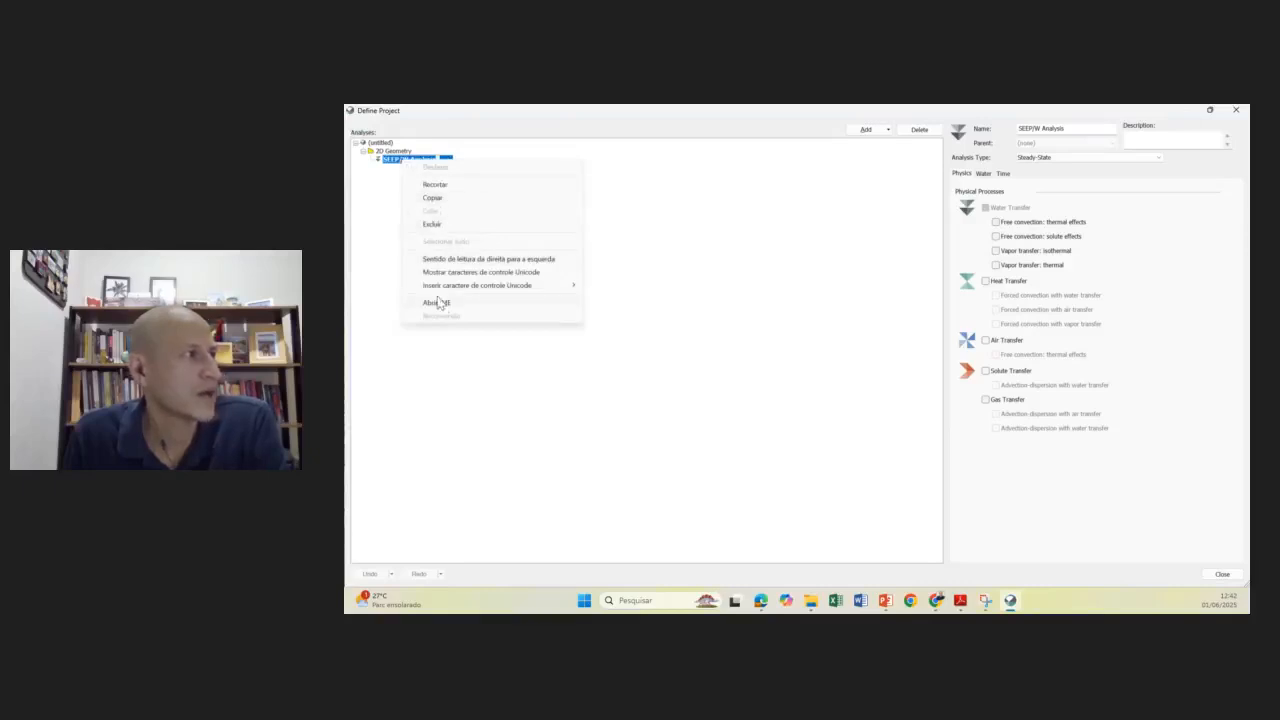
click(640, 166)
right_click(390, 165)
click(427, 216)
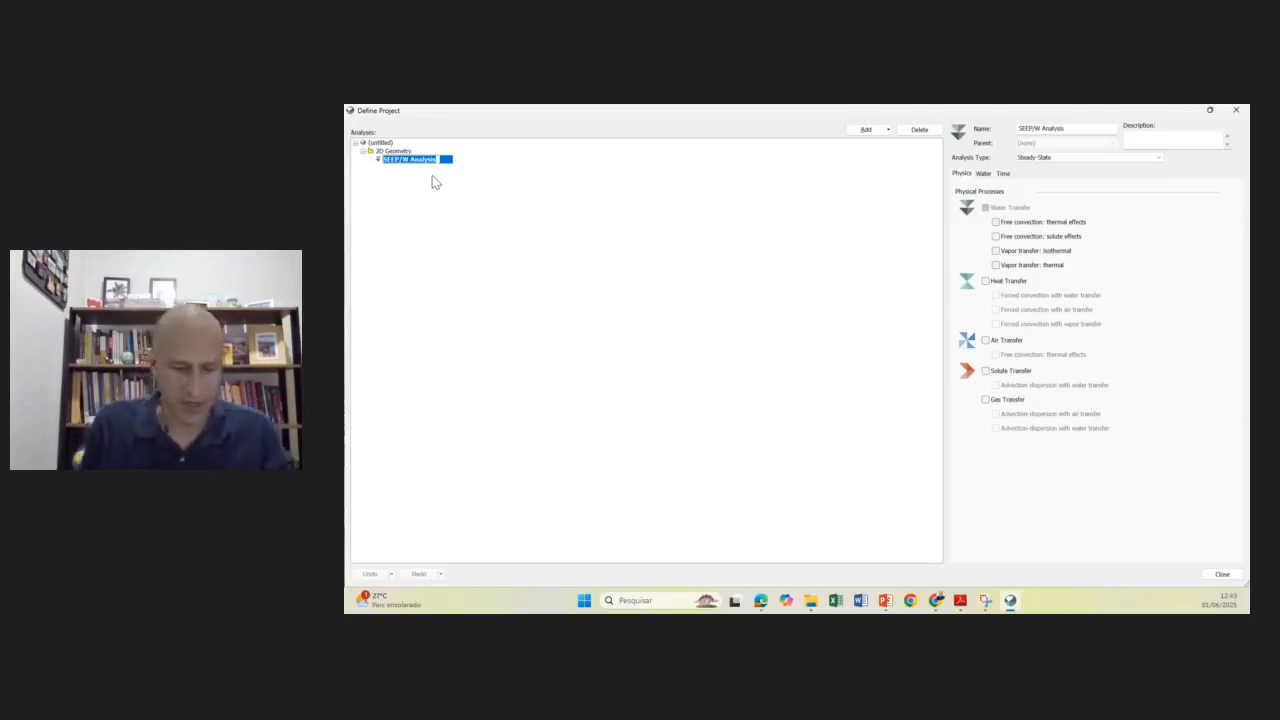
text(G)
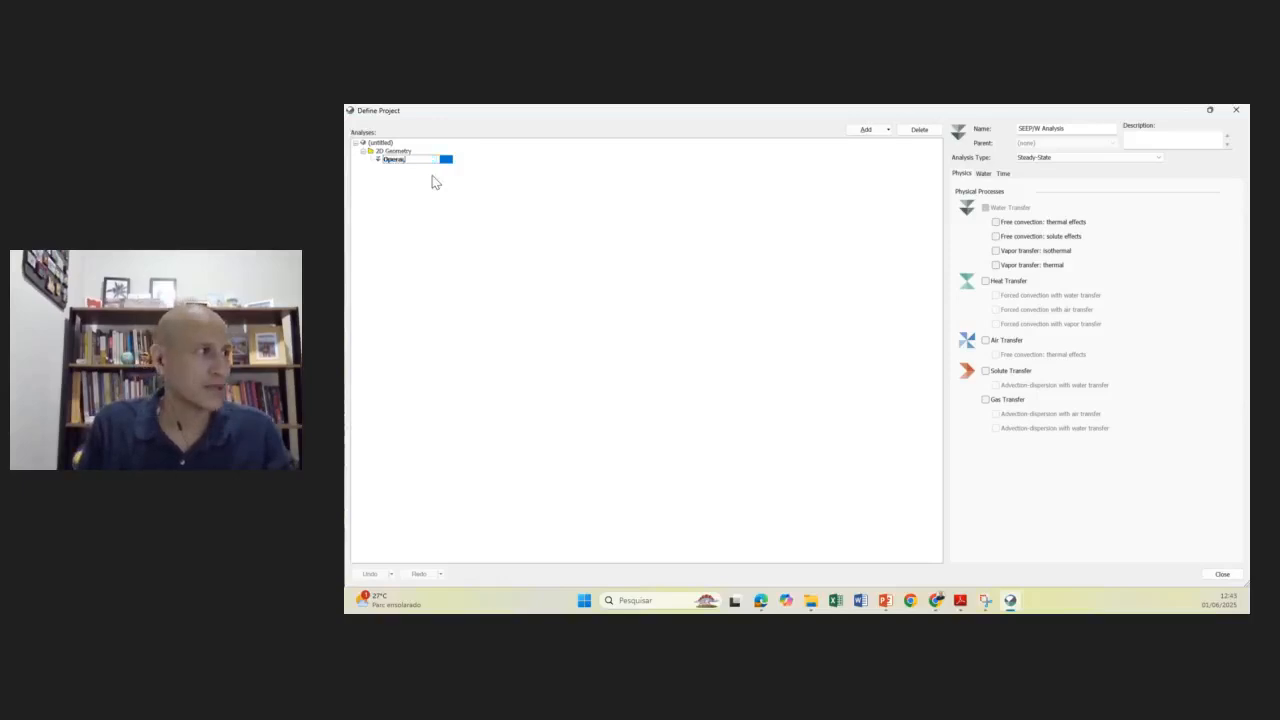
key(Return)
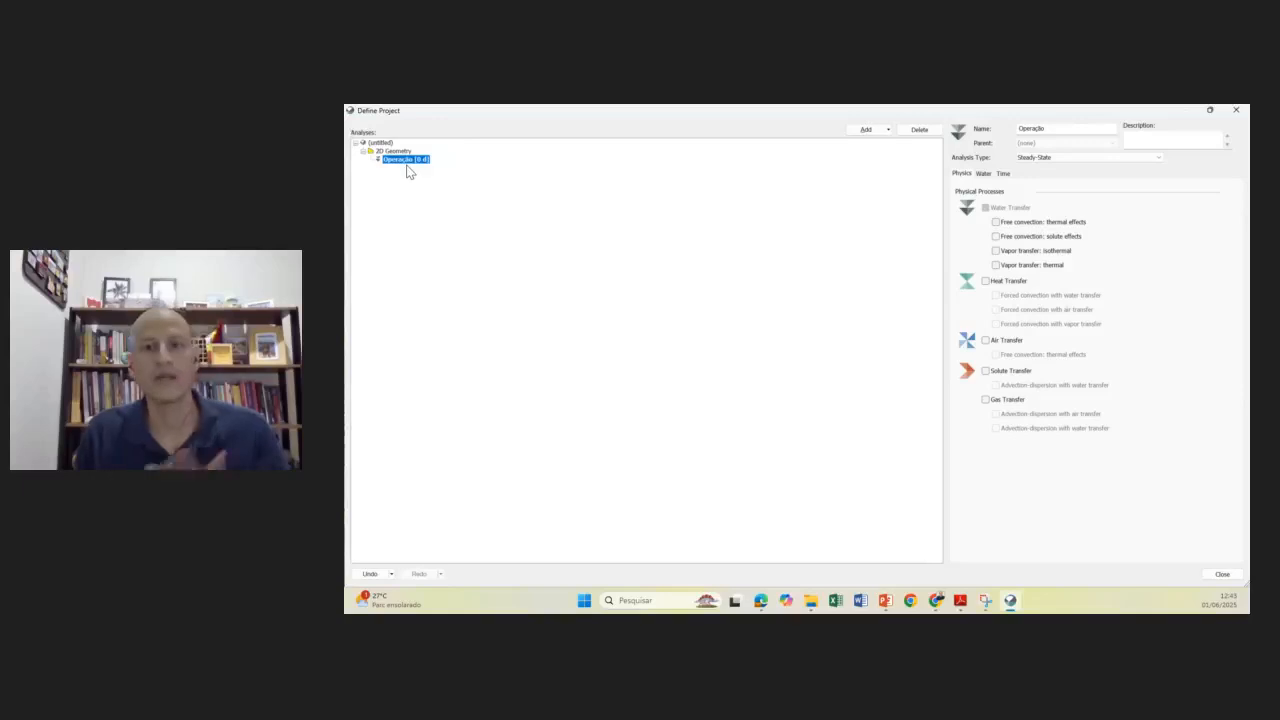
click(1221, 575)
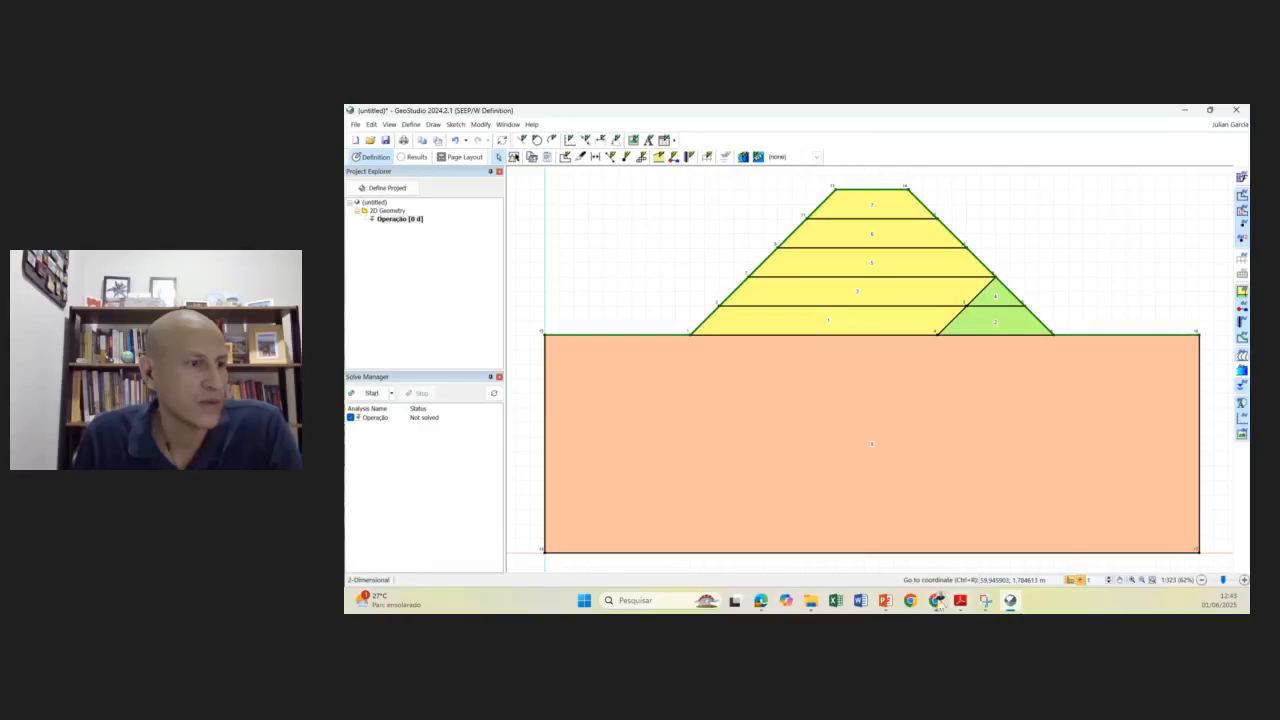
- Consult the dam geometry slide in PowerPoint, return to GeoStudio and delete the default Drainage and Zero Pressure boundary conditions
click(885, 600)
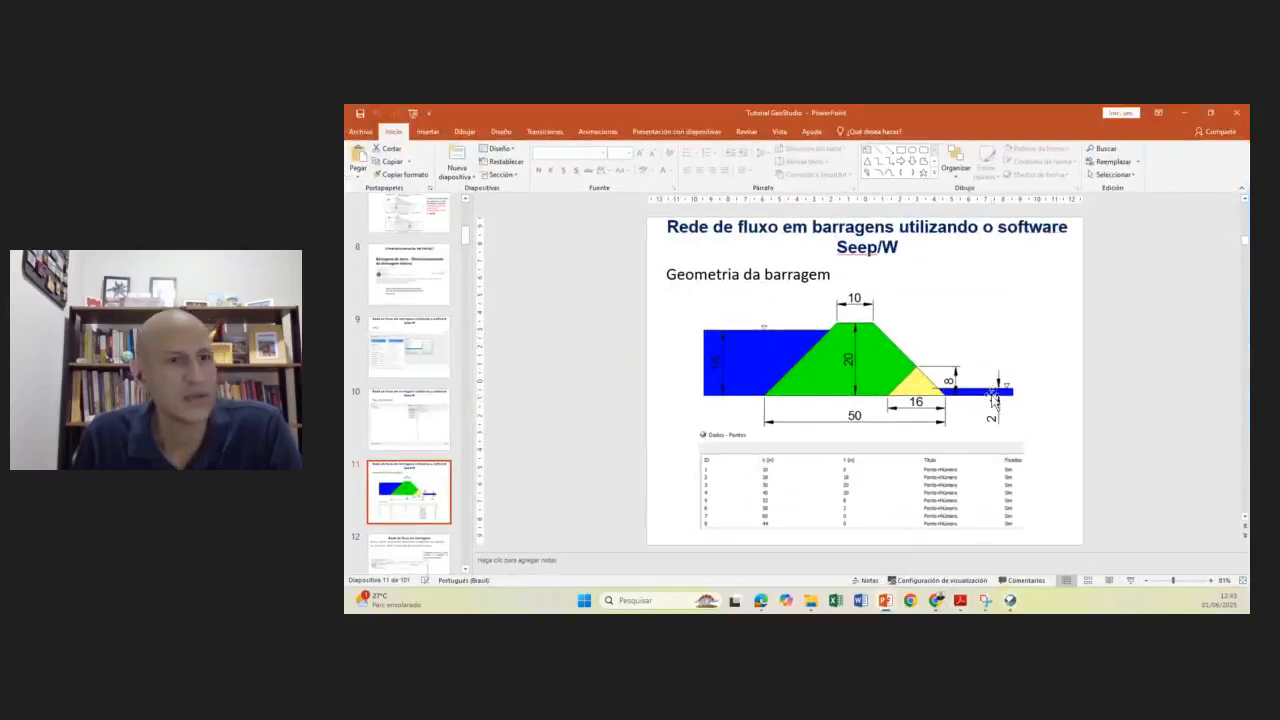
click(1185, 115)
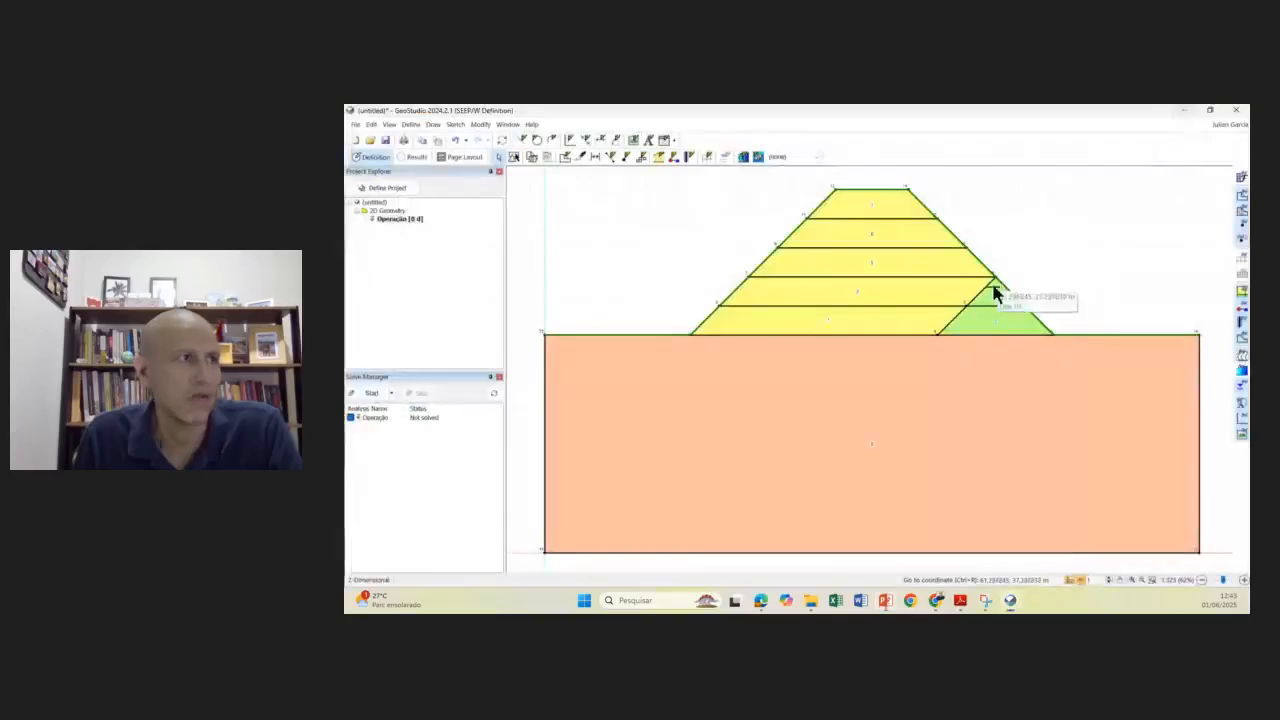
click(412, 125)
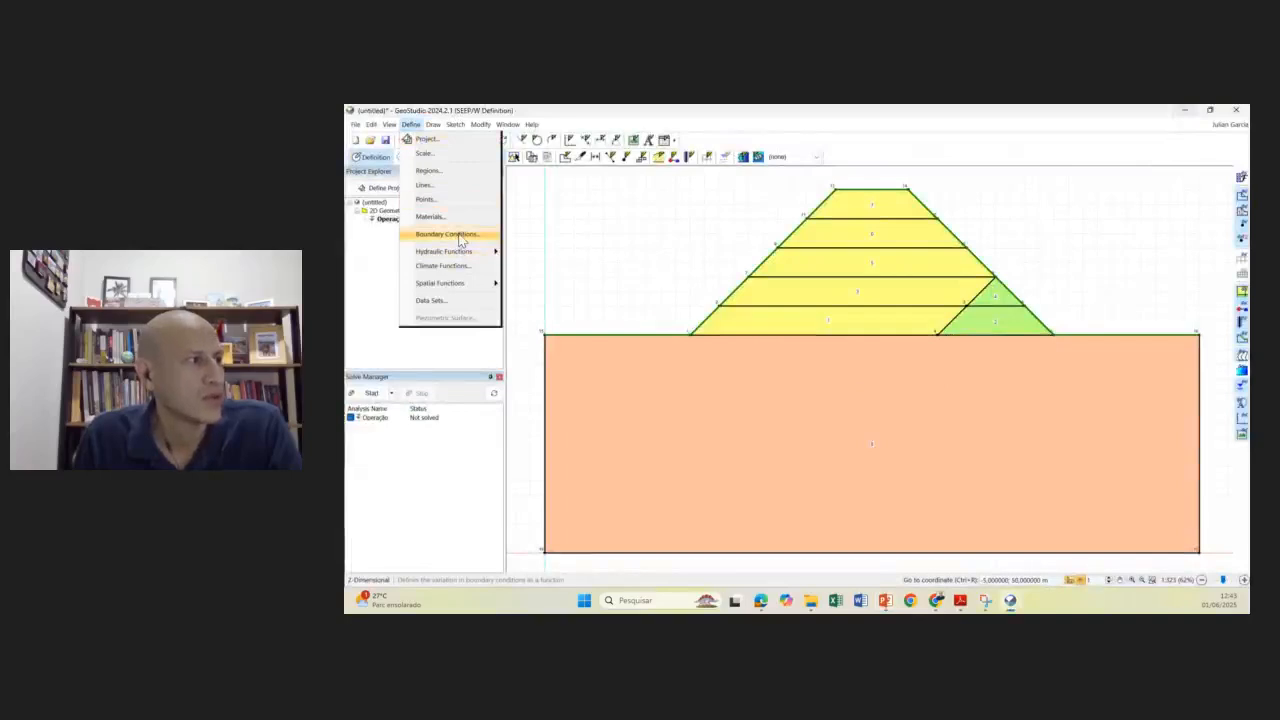
click(460, 236)
drag(1155, 180, 959, 221)
click(851, 280)
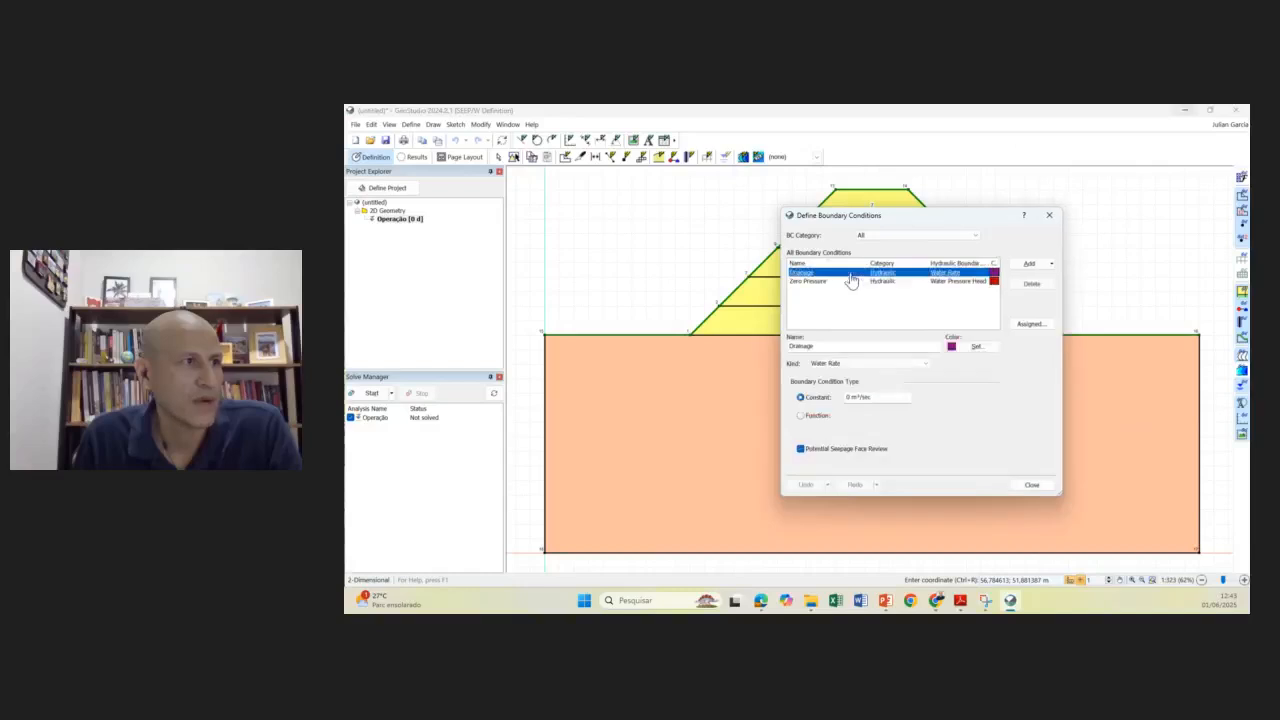
click(1033, 284)
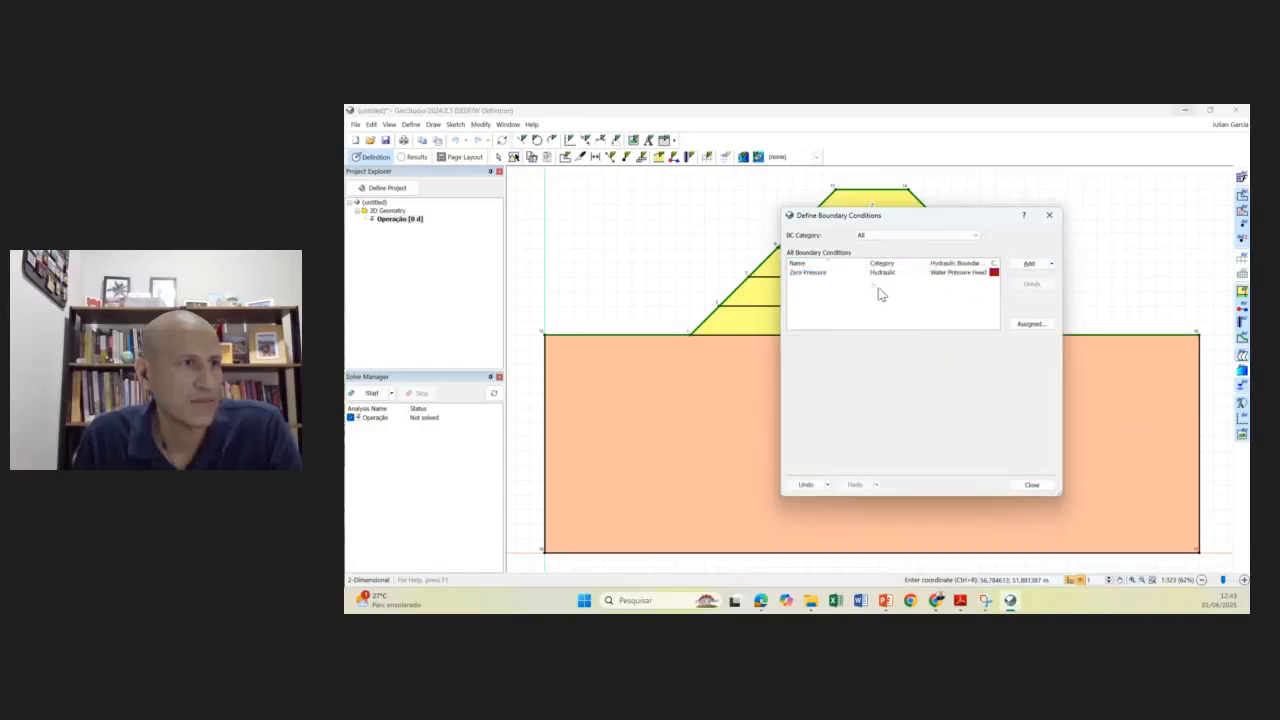
click(870, 273)
click(1032, 284)
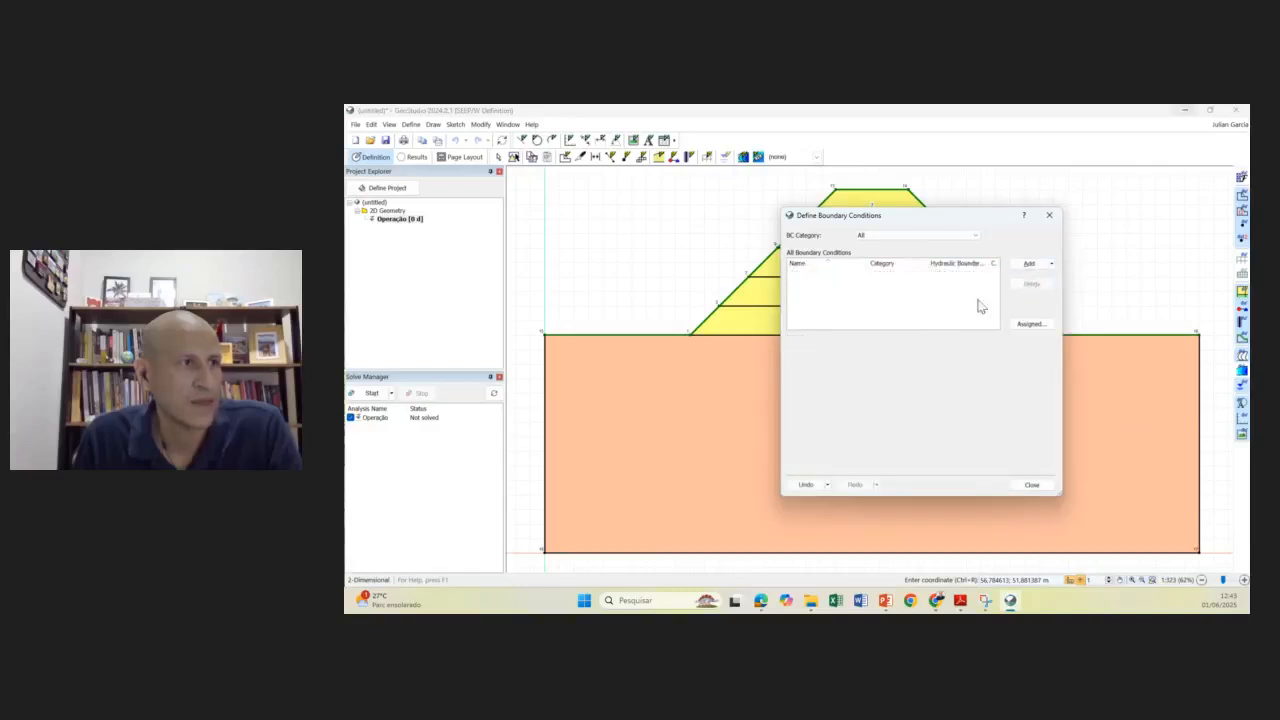
- Add a new hydraulic boundary condition of kind Water Total Head with a constant value of 18 m
click(1030, 268)
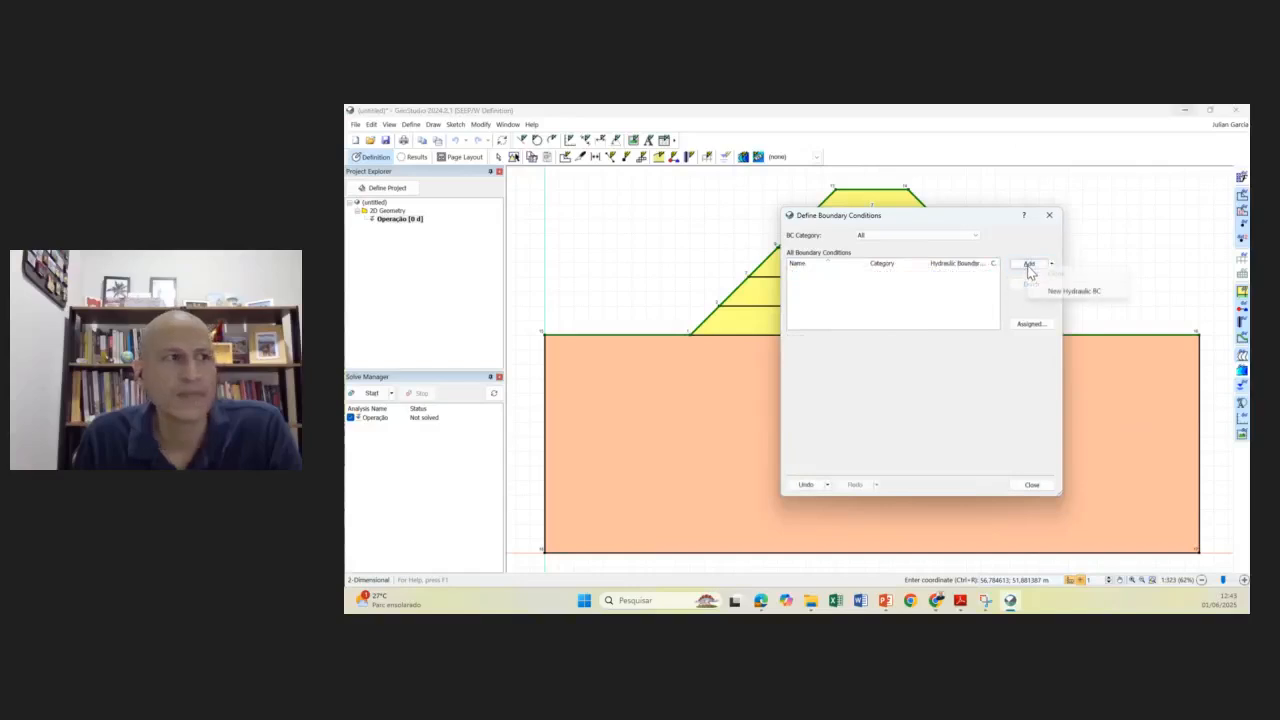
click(1072, 289)
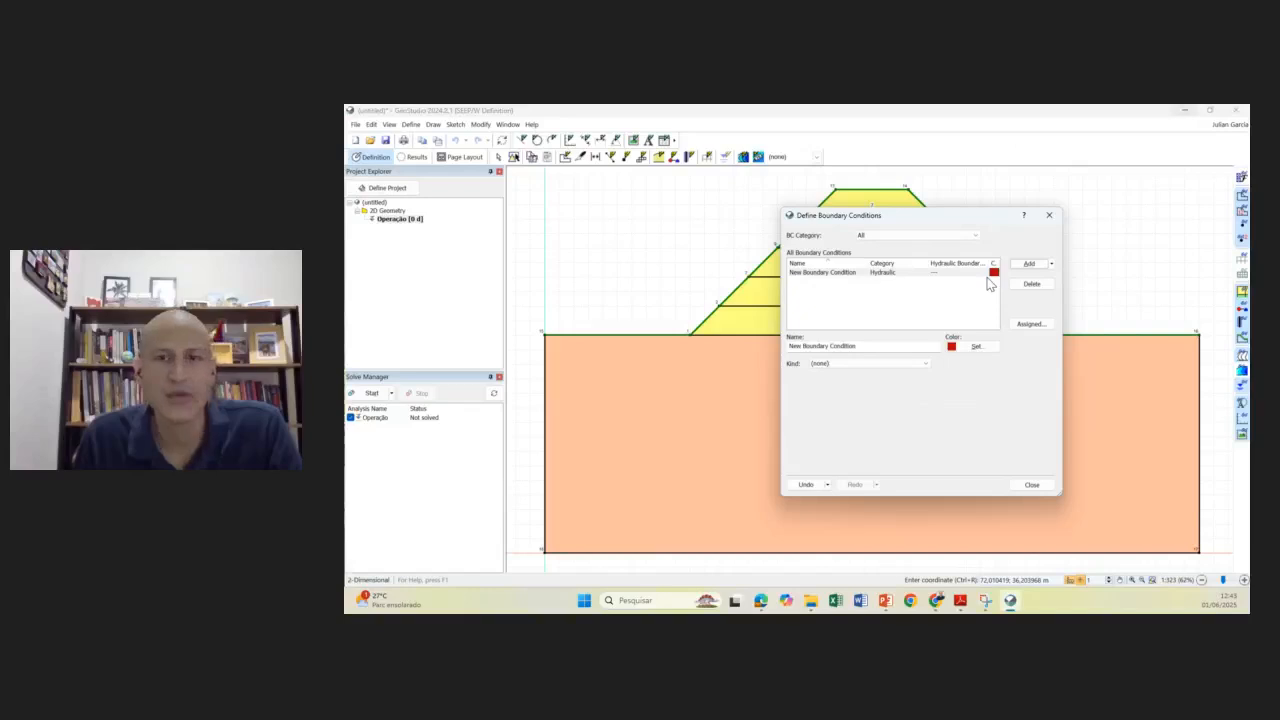
click(857, 366)
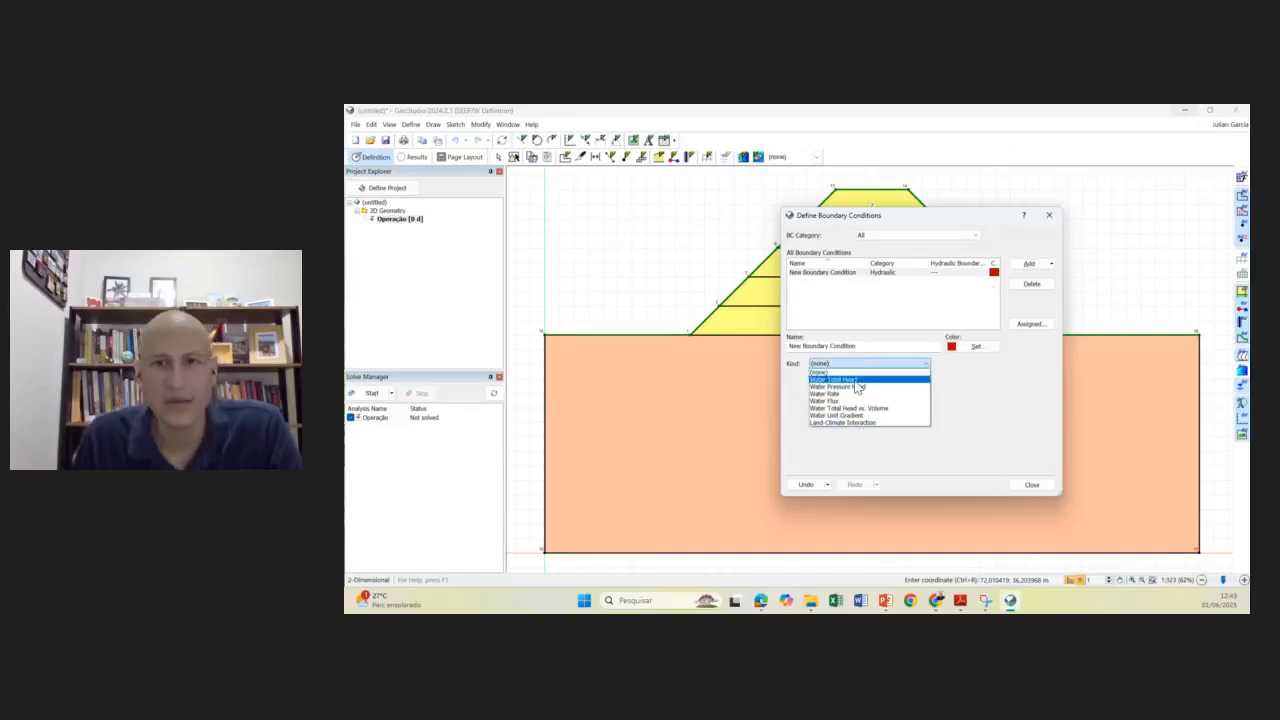
click(840, 380)
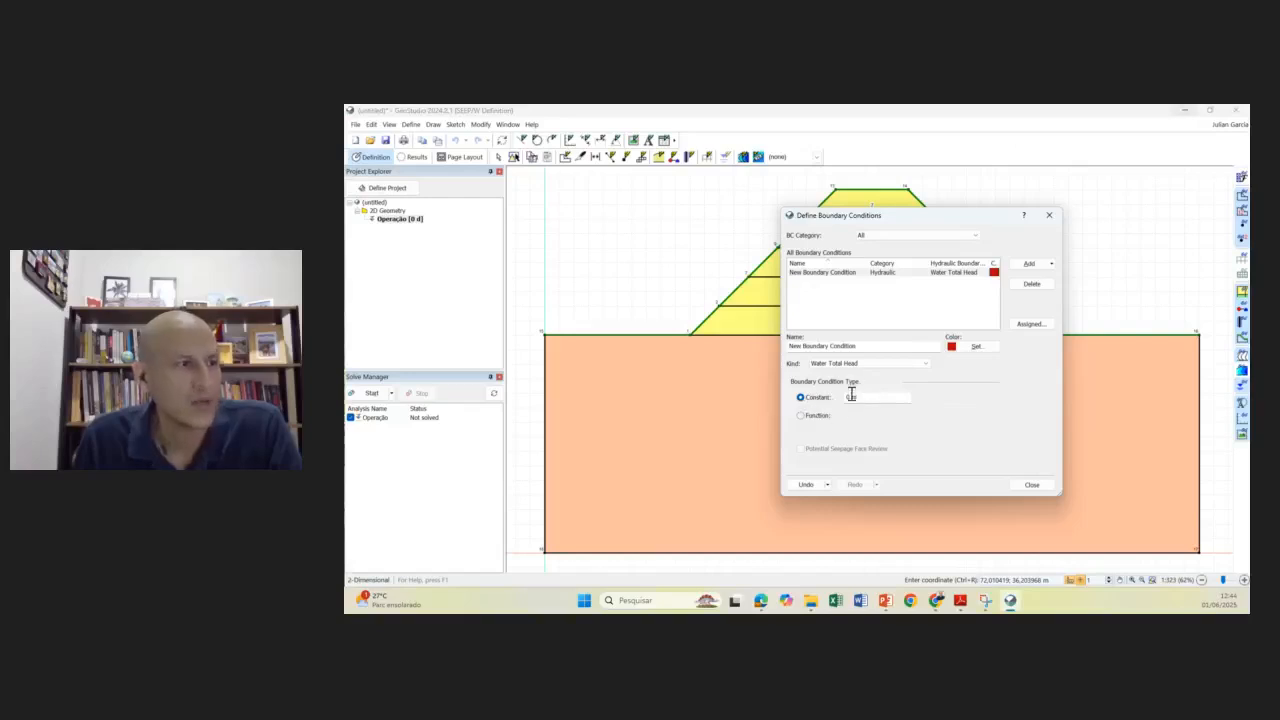
double_click(866, 396)
text(10)
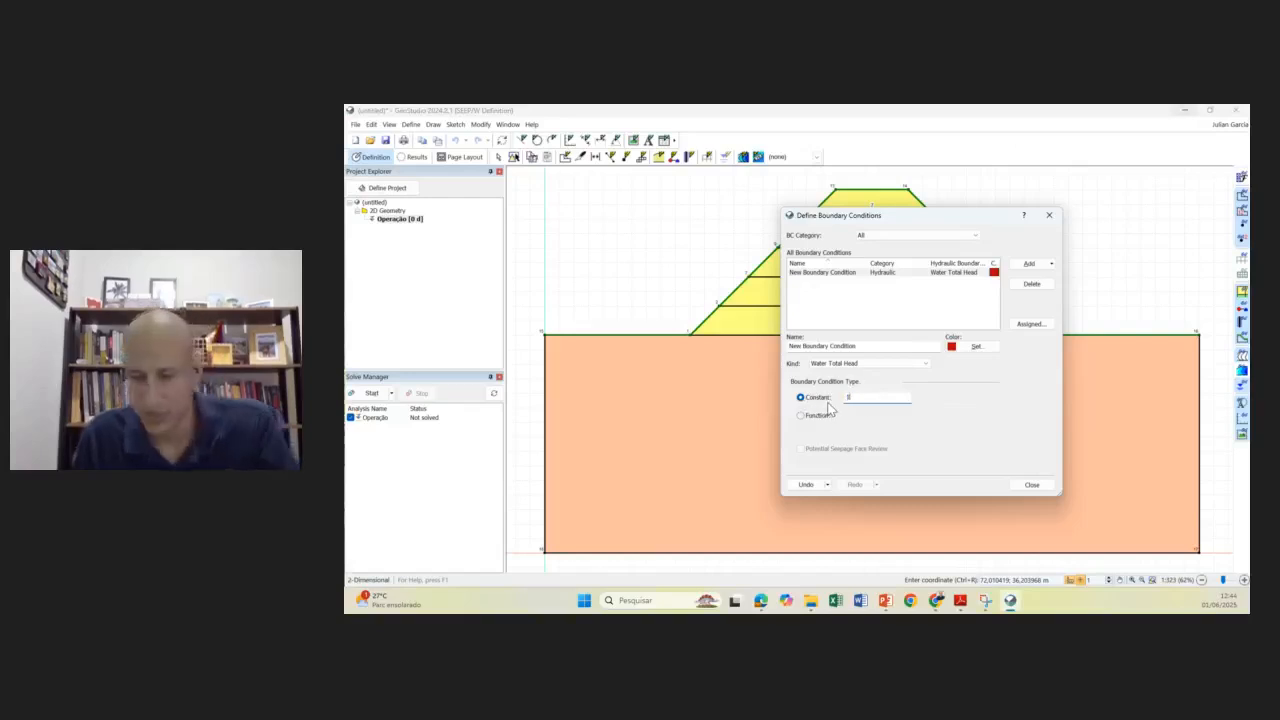
key(BackSpace)
key(BackSpace)
text(8)
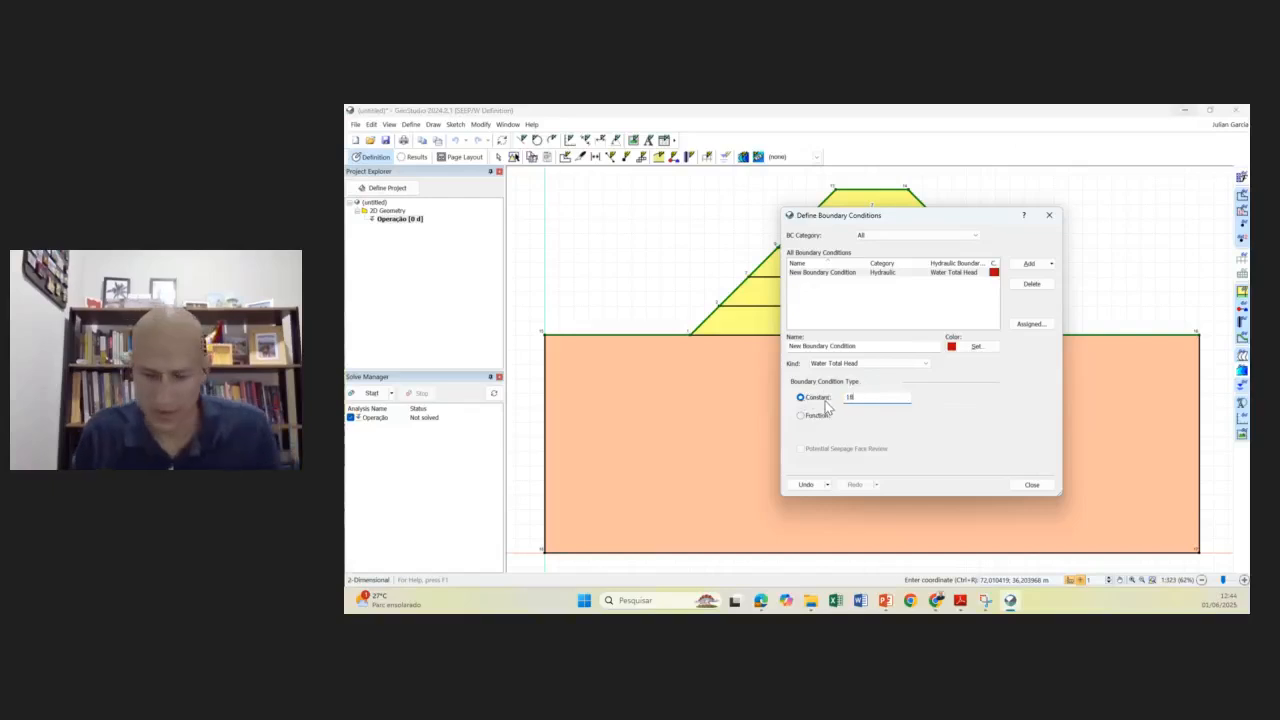
- Name the 18 m boundary condition "N.A montante" and set its color to blue
drag(869, 343, 757, 352)
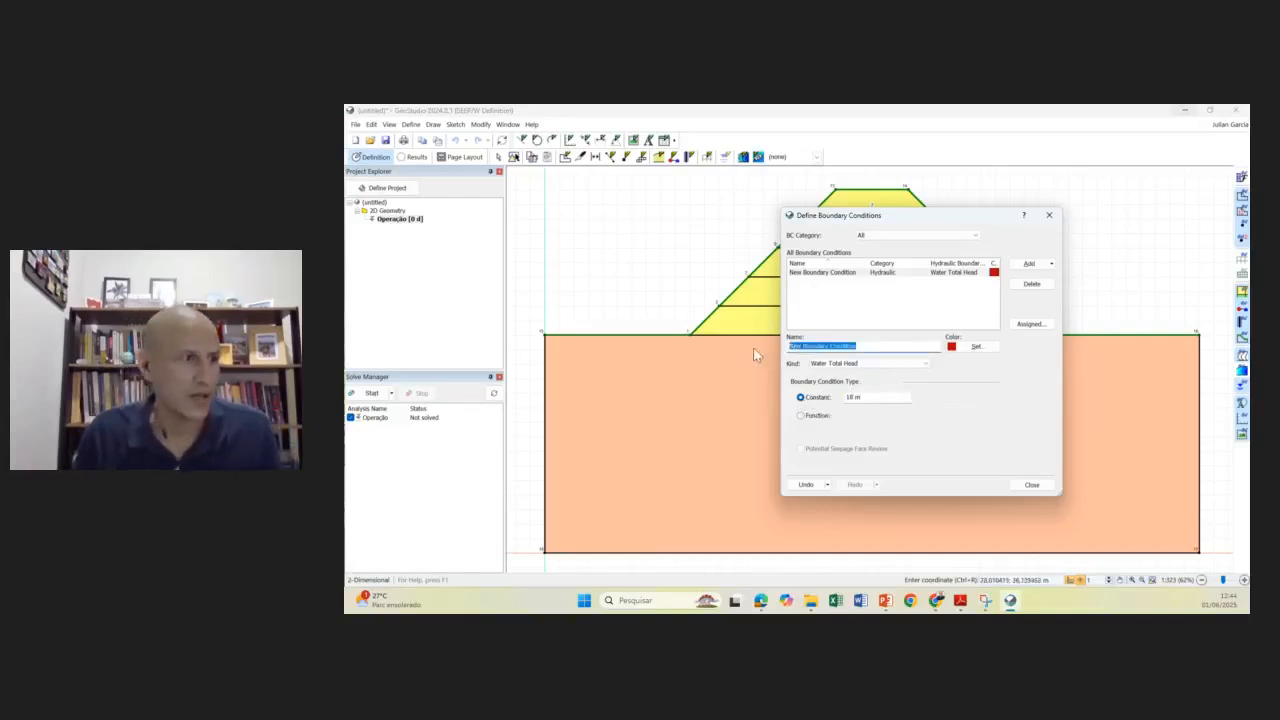
text(N.A)
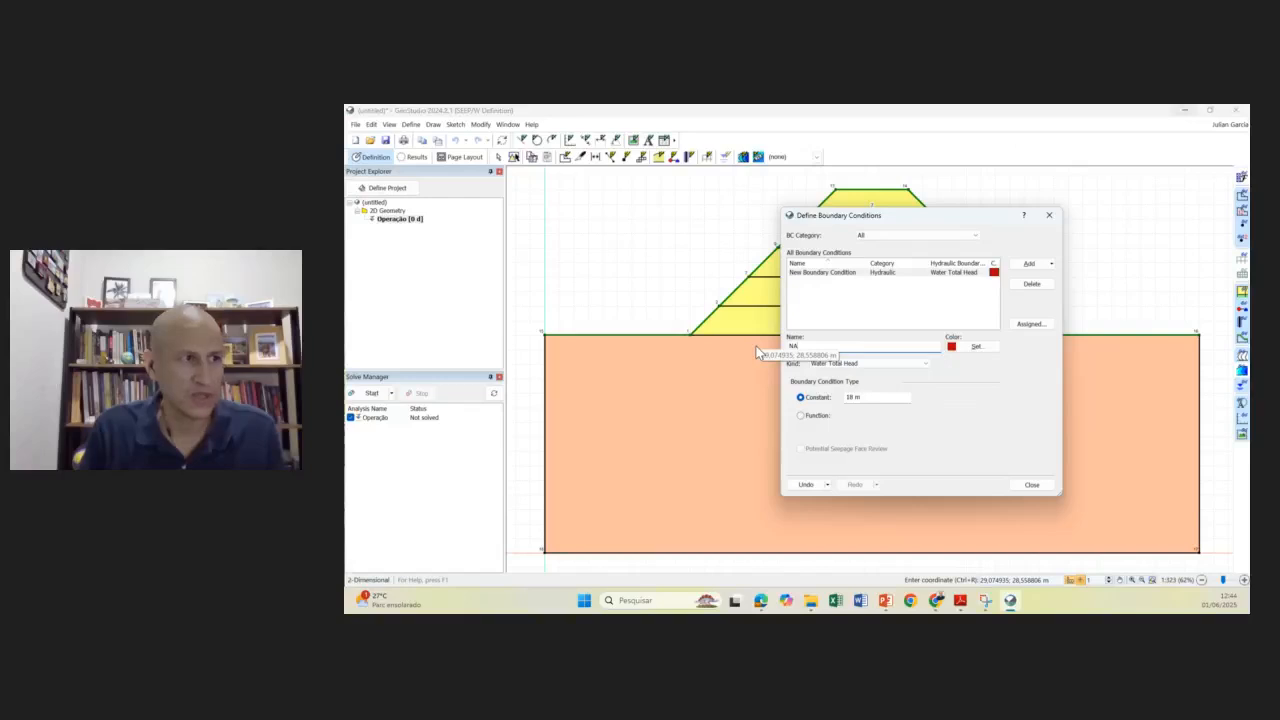
text( montante)
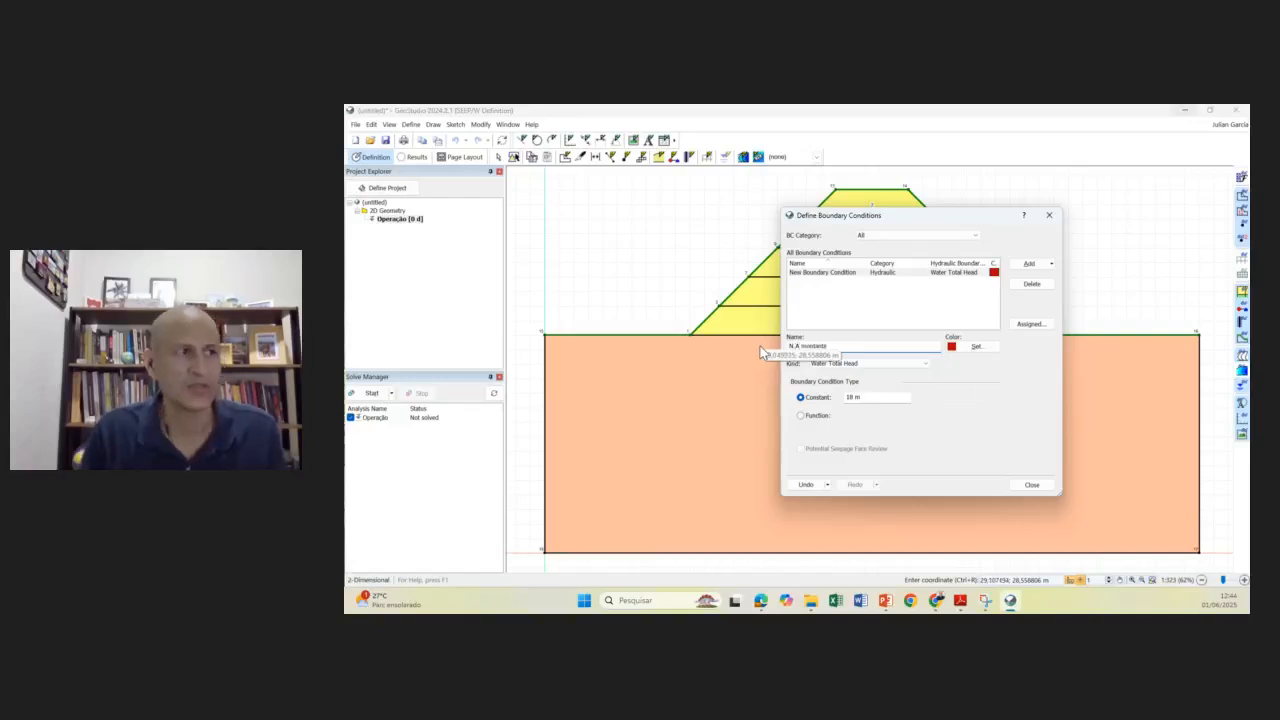
click(976, 346)
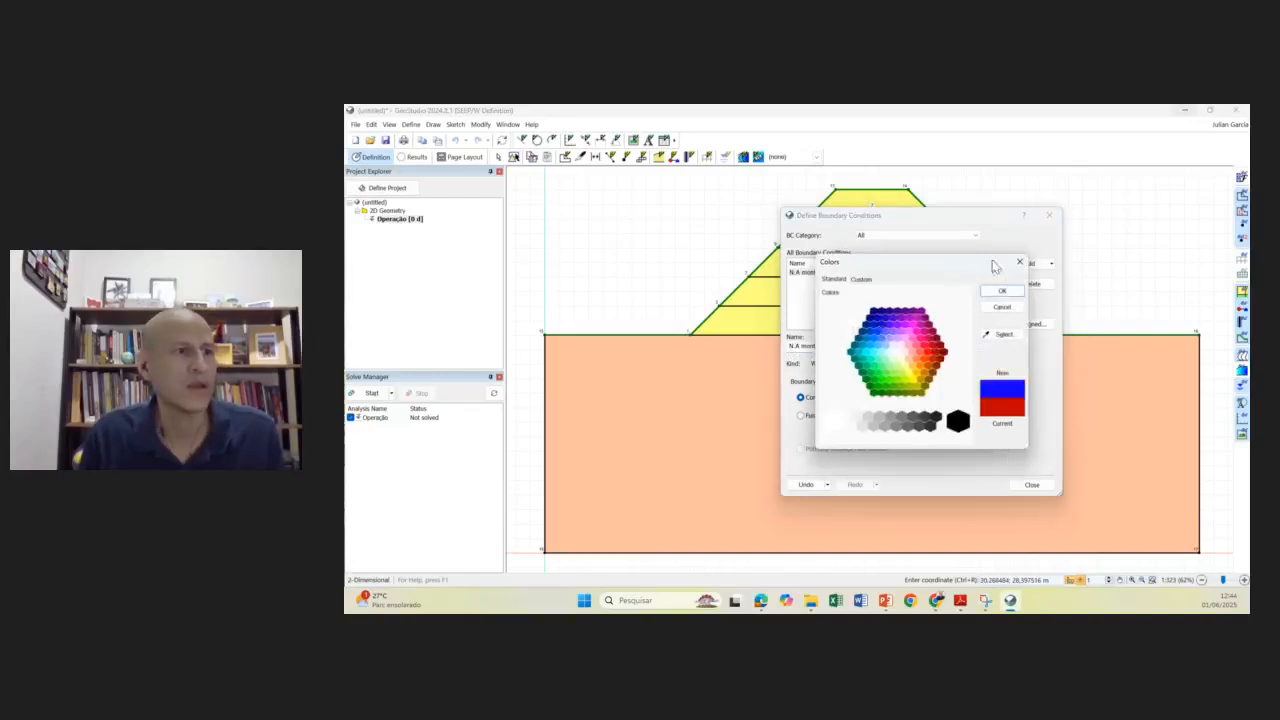
click(1004, 292)
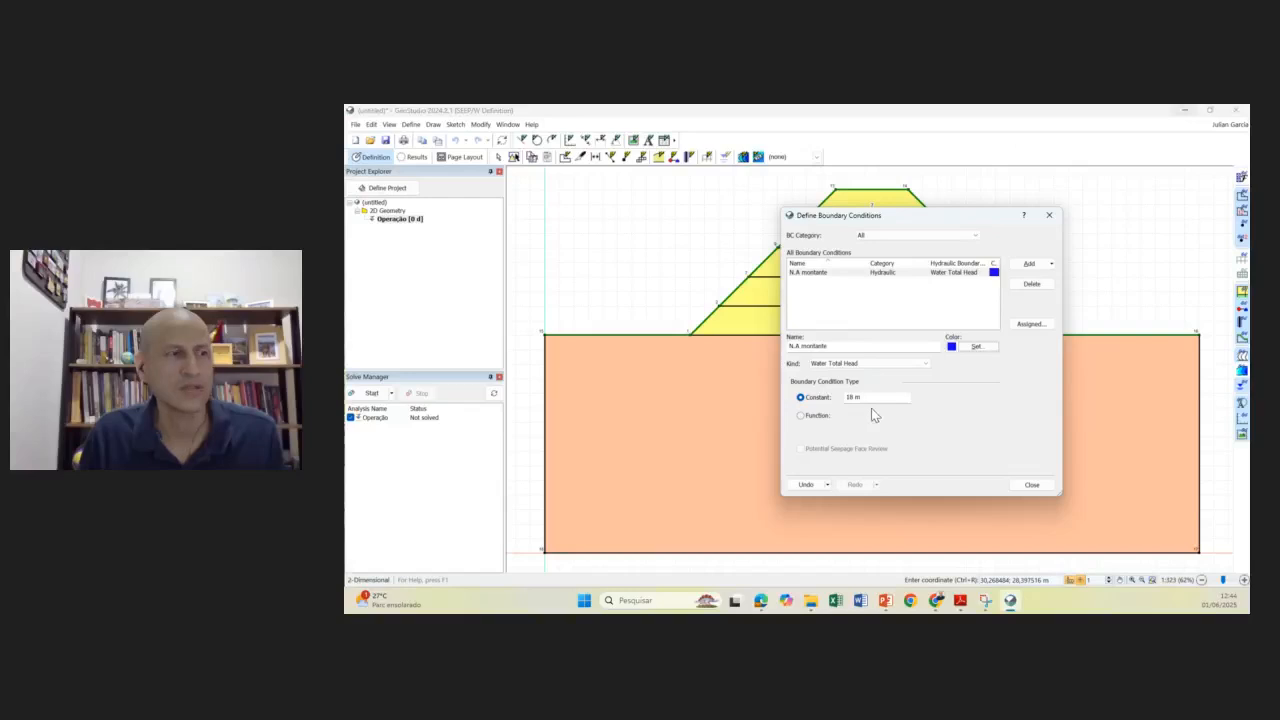
- Add a second hydraulic boundary condition named "N.A jusante" with a constant Water Total Head of 2 m
click(1029, 264)
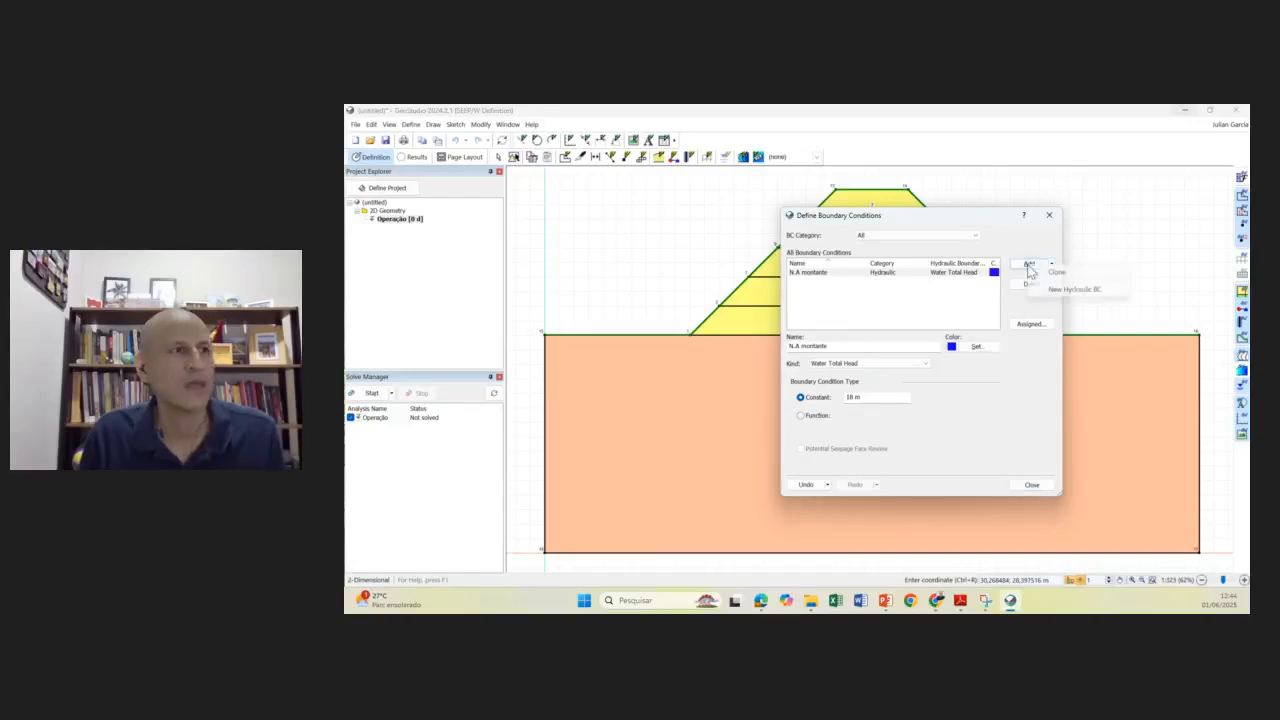
click(1070, 292)
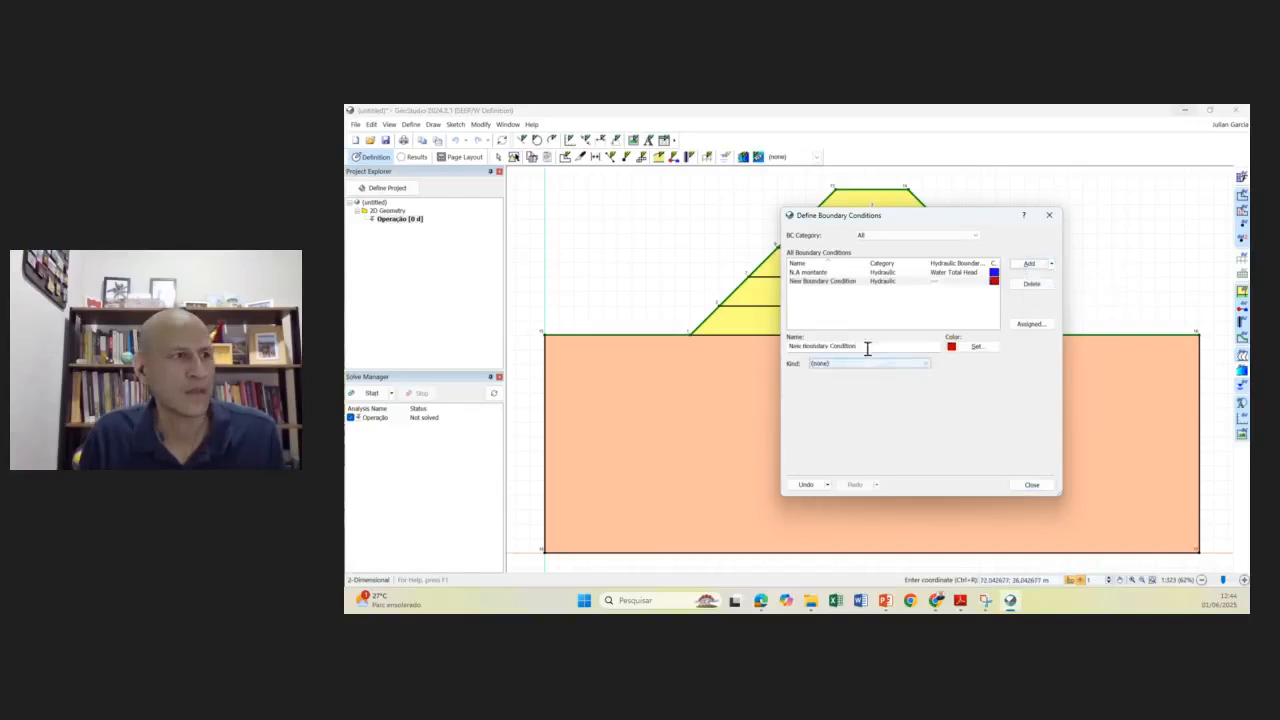
drag(867, 348, 760, 347)
text(N.A jusante)
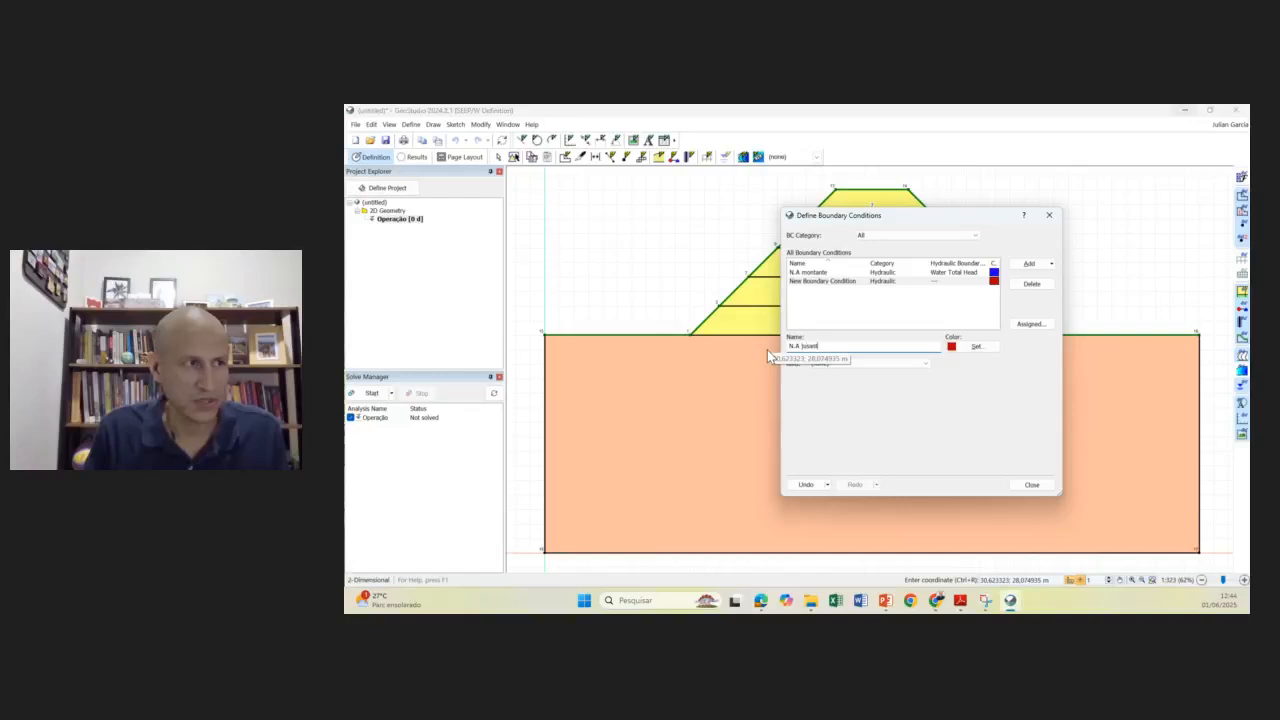
click(878, 363)
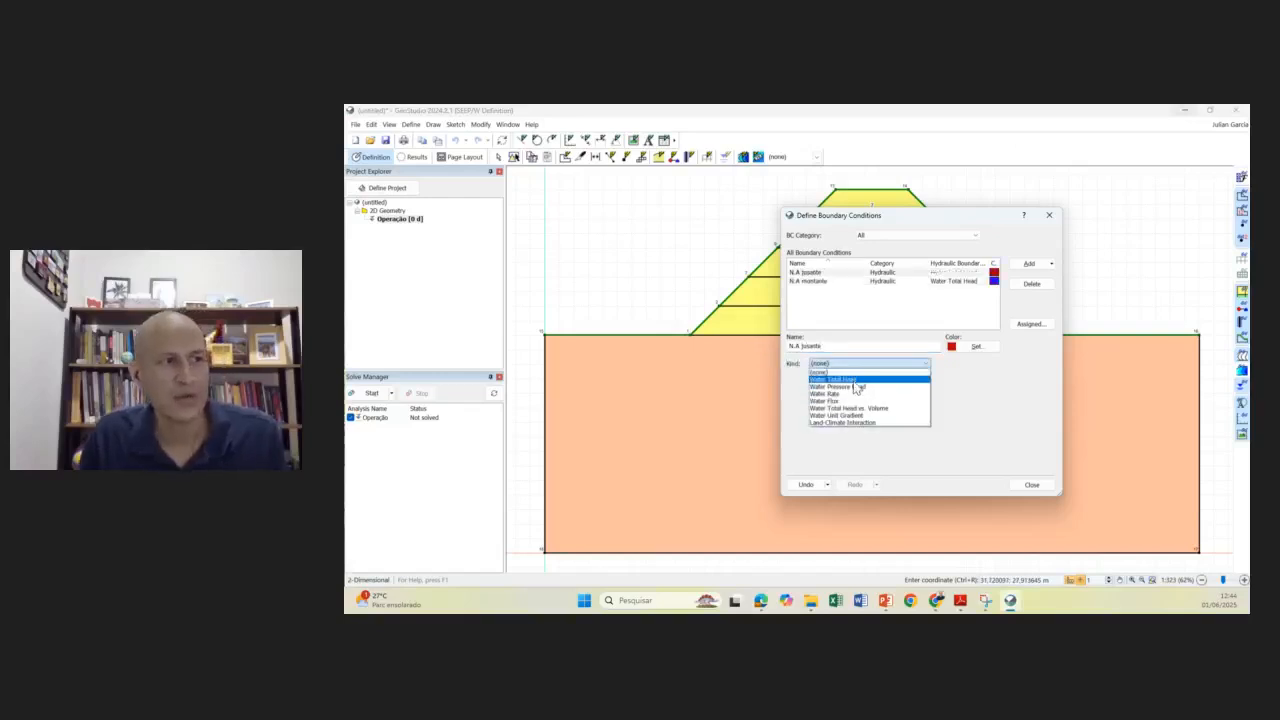
click(854, 381)
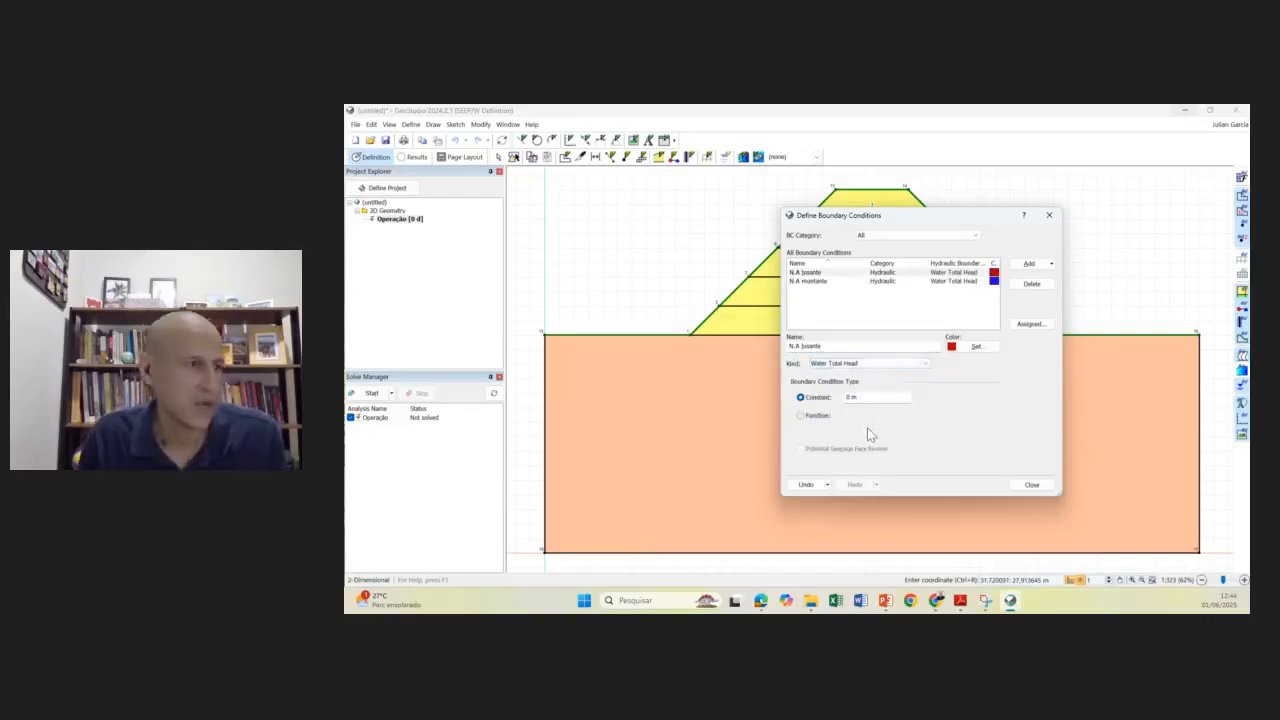
drag(878, 397, 835, 397)
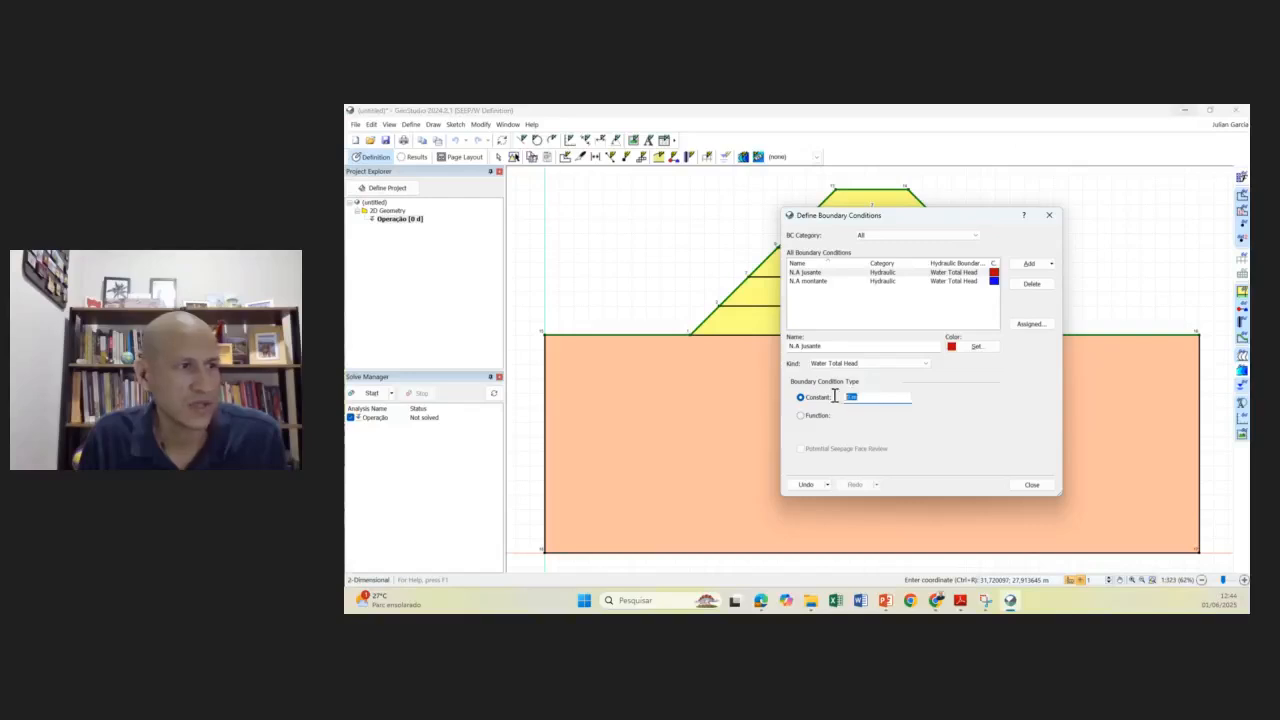
- Set the color of the N.A jusante boundary condition to pink and finish defining the boundary conditions
click(975, 347)
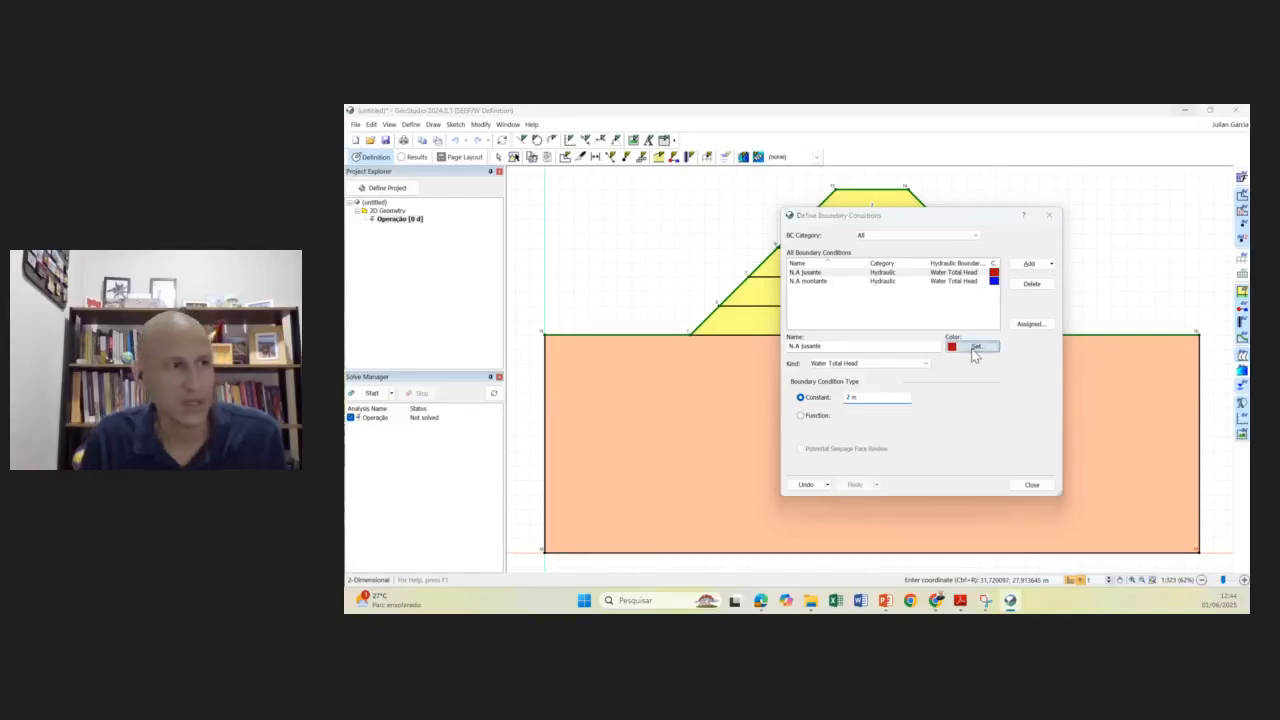
click(919, 350)
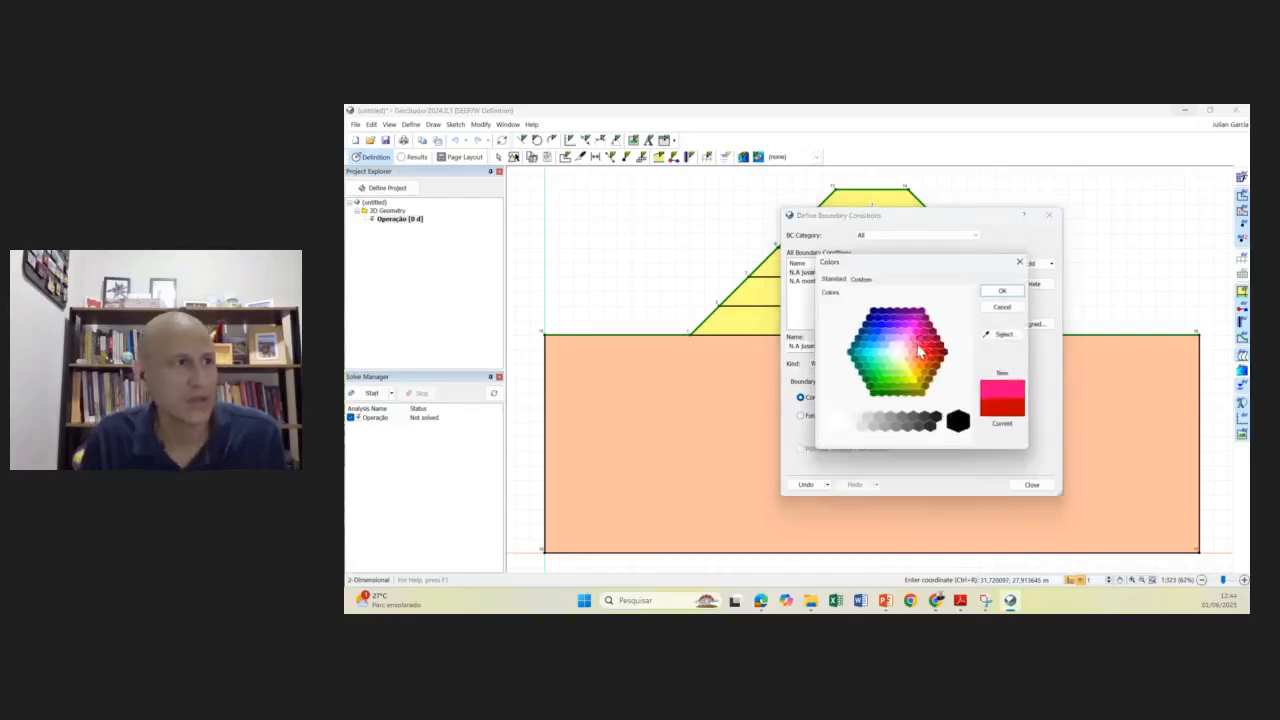
click(905, 339)
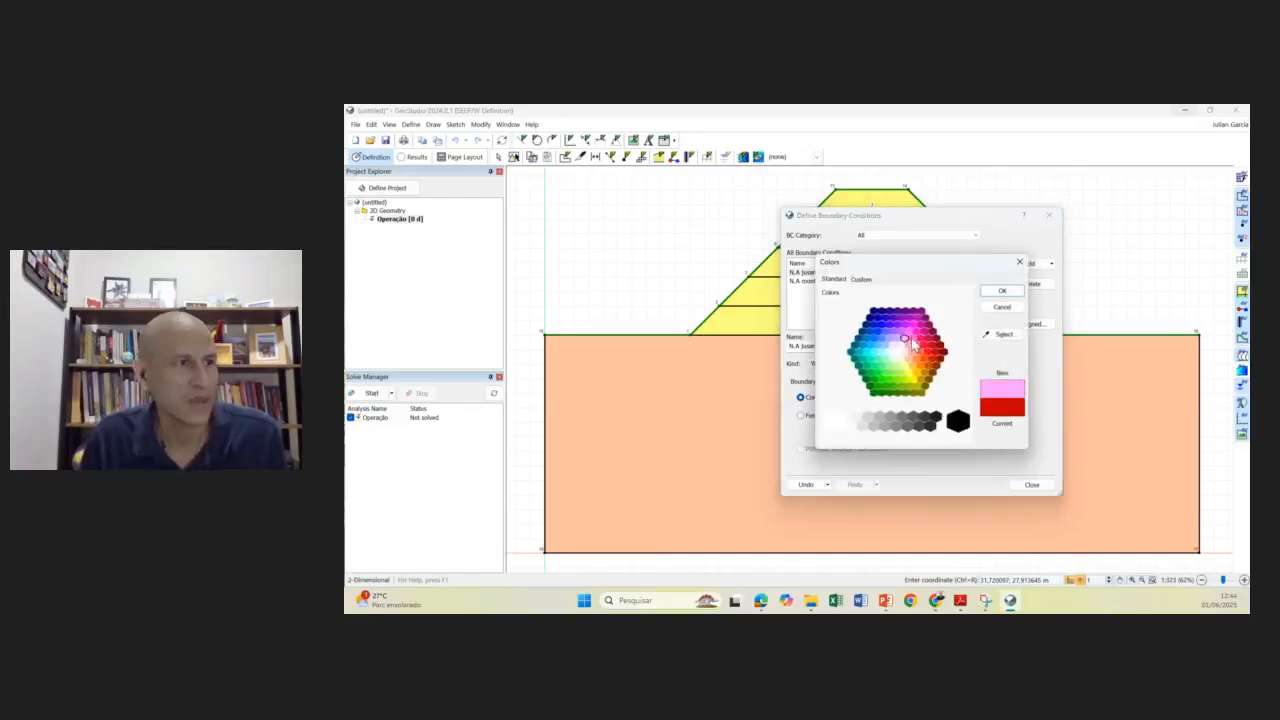
click(1002, 291)
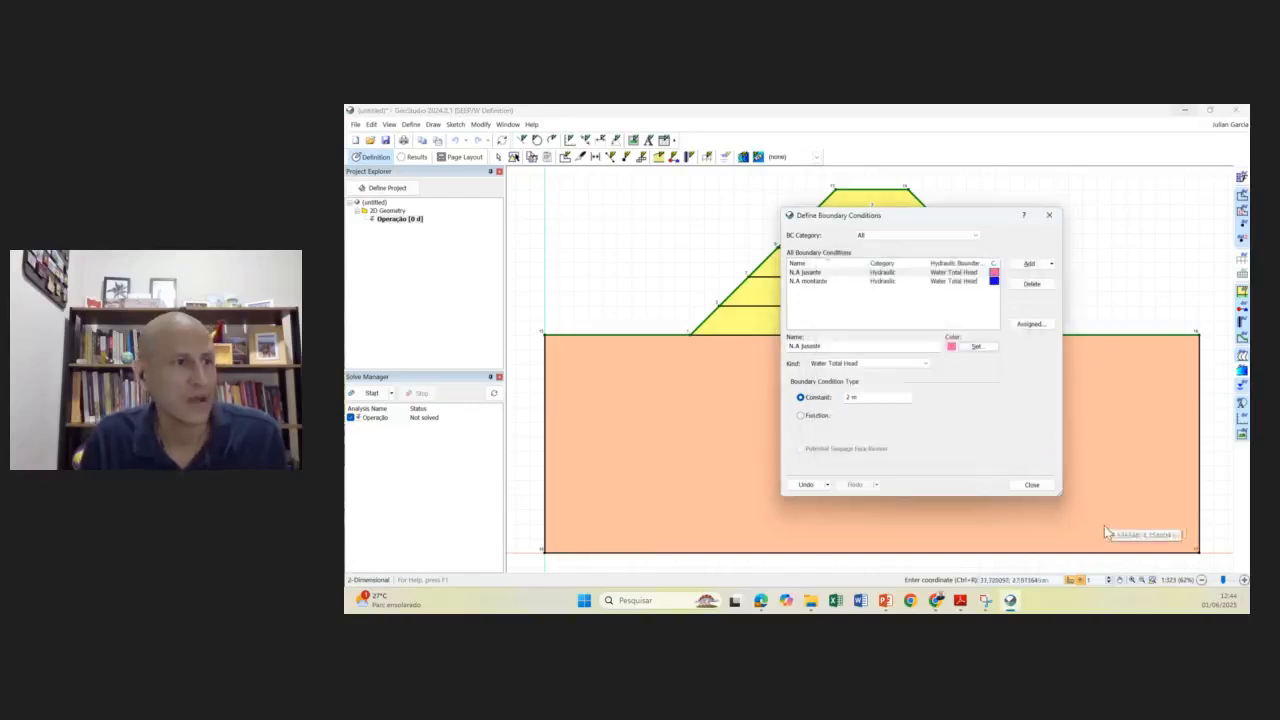
click(1040, 488)
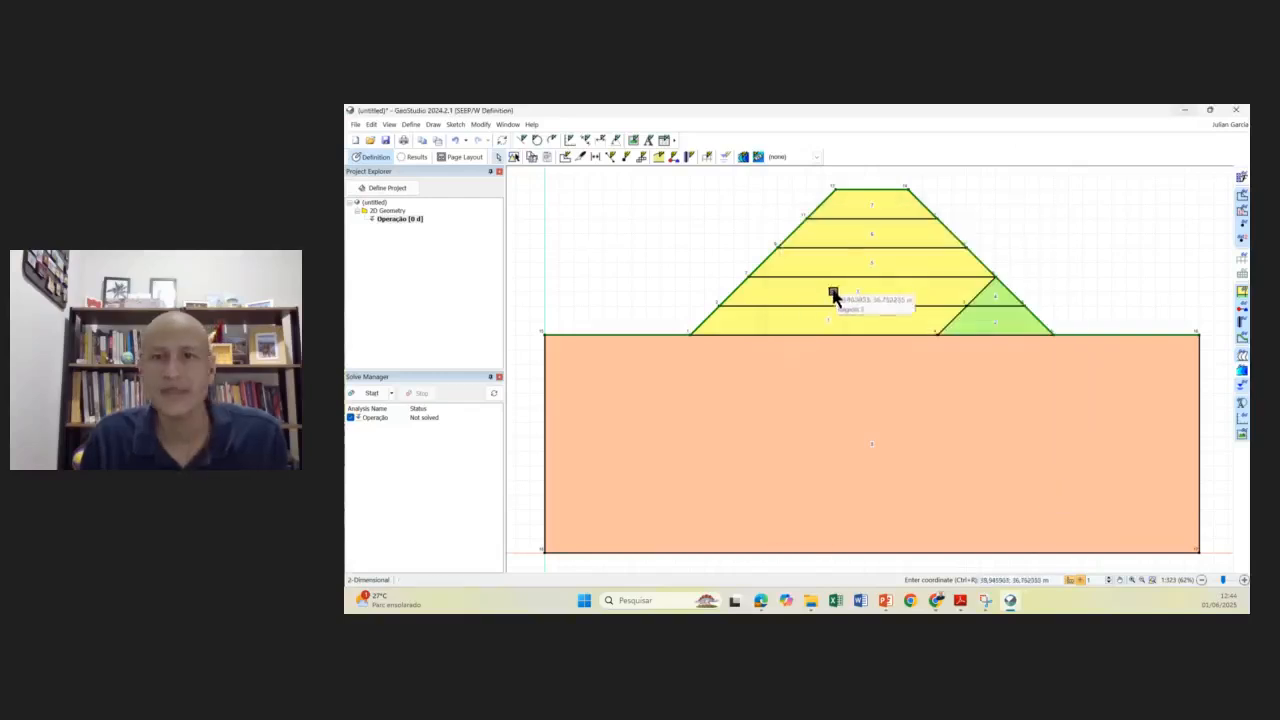
- Assign the N.A montante boundary condition to all upstream slope lines of the dam and the upstream foundation surface
click(433, 124)
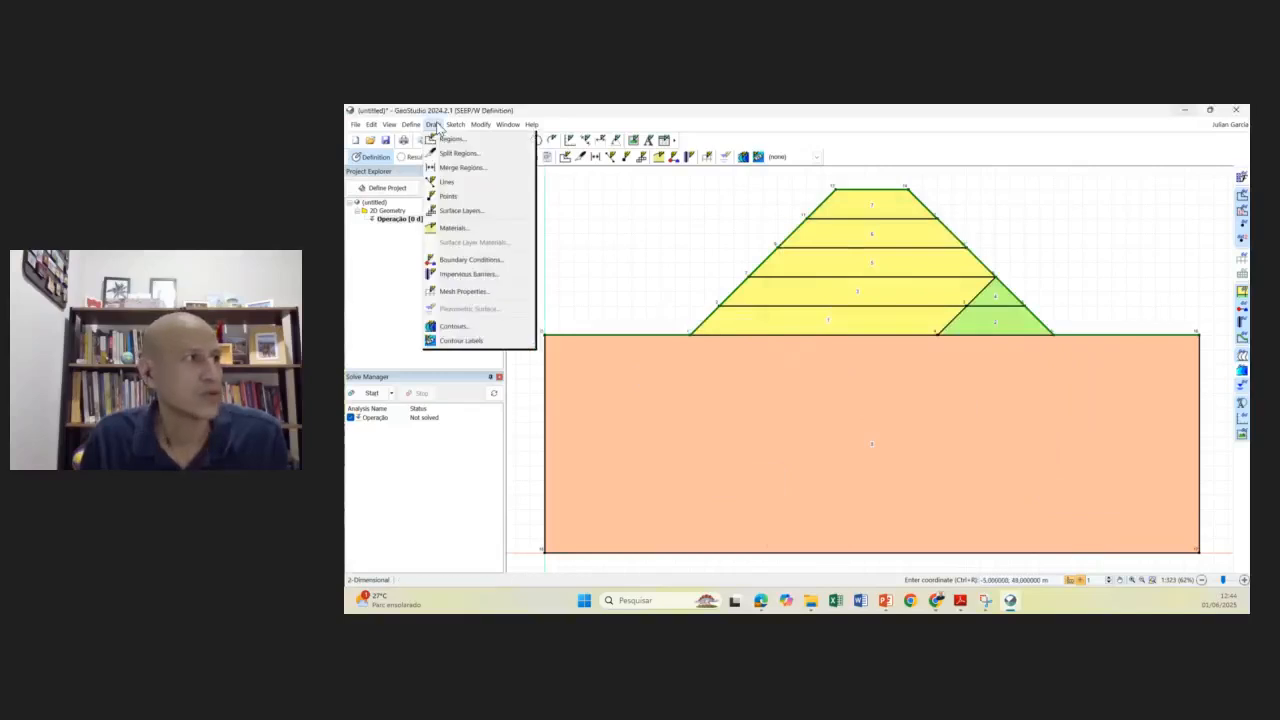
click(465, 262)
mouse_move(1098, 175)
mouse_down()
mouse_move(1133, 249)
mouse_move(1098, 285)
mouse_move(1073, 175)
mouse_up()
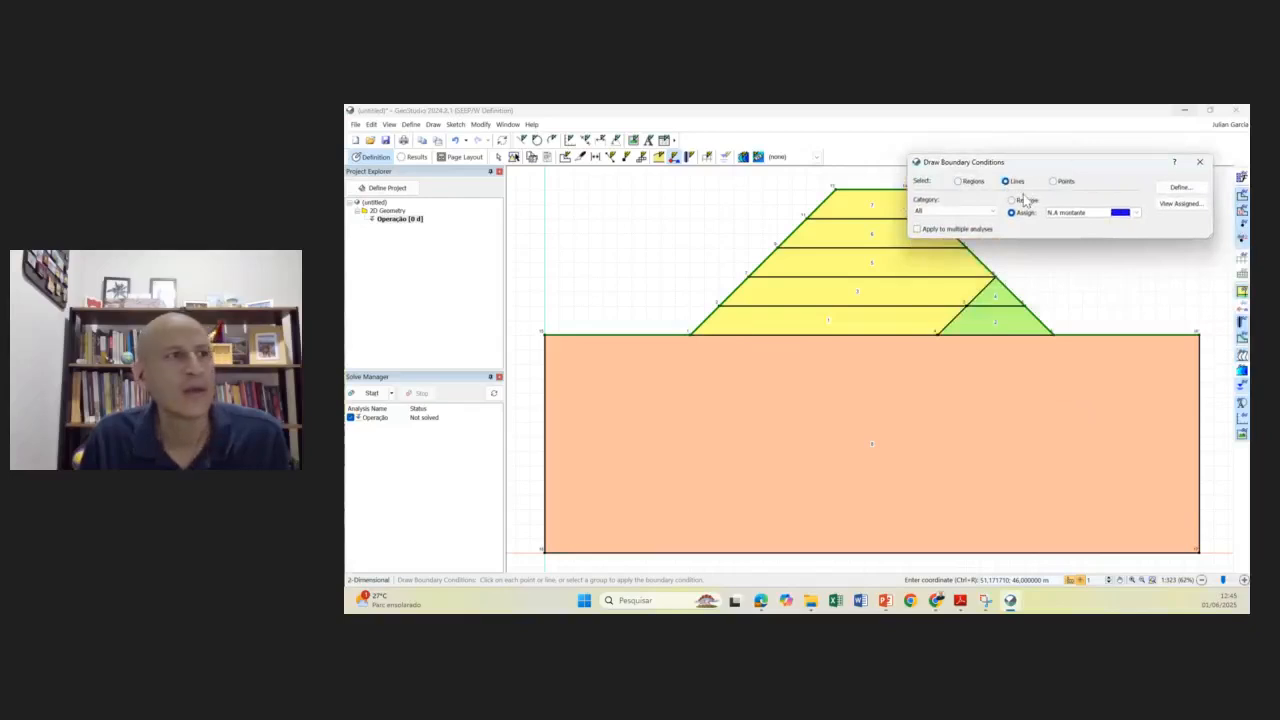
click(1105, 218)
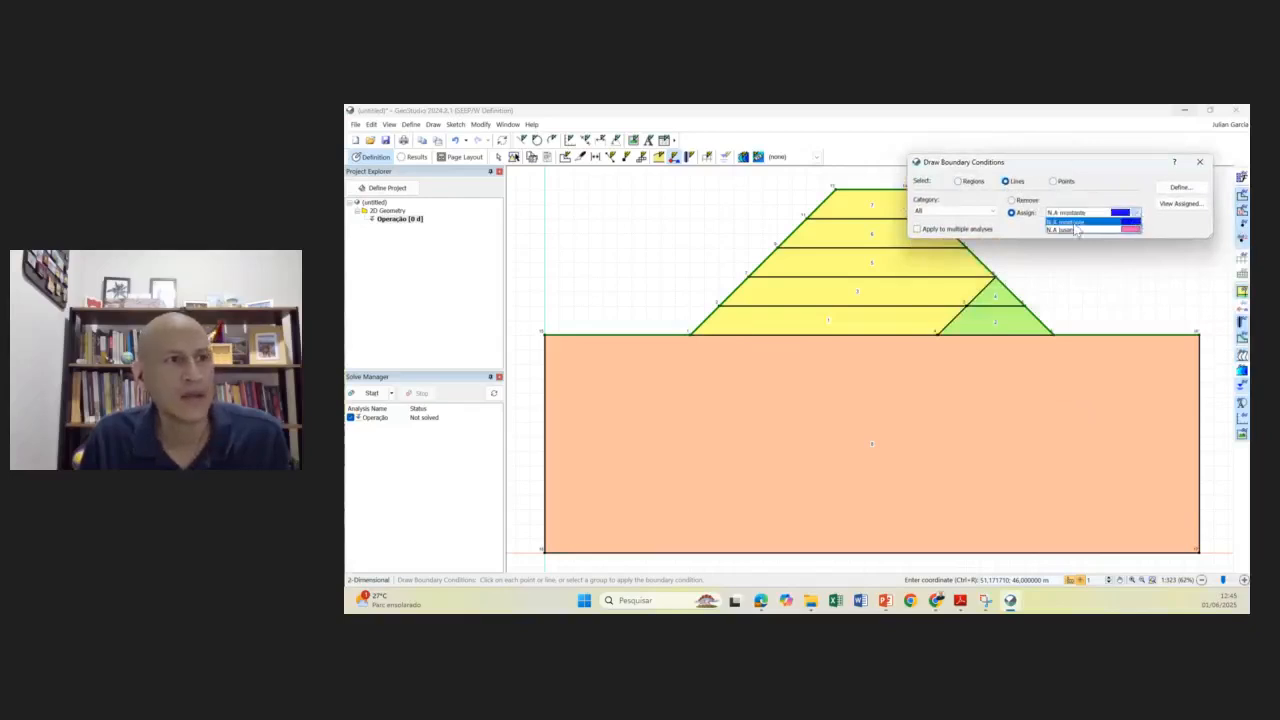
click(1077, 240)
click(1077, 214)
click(1079, 228)
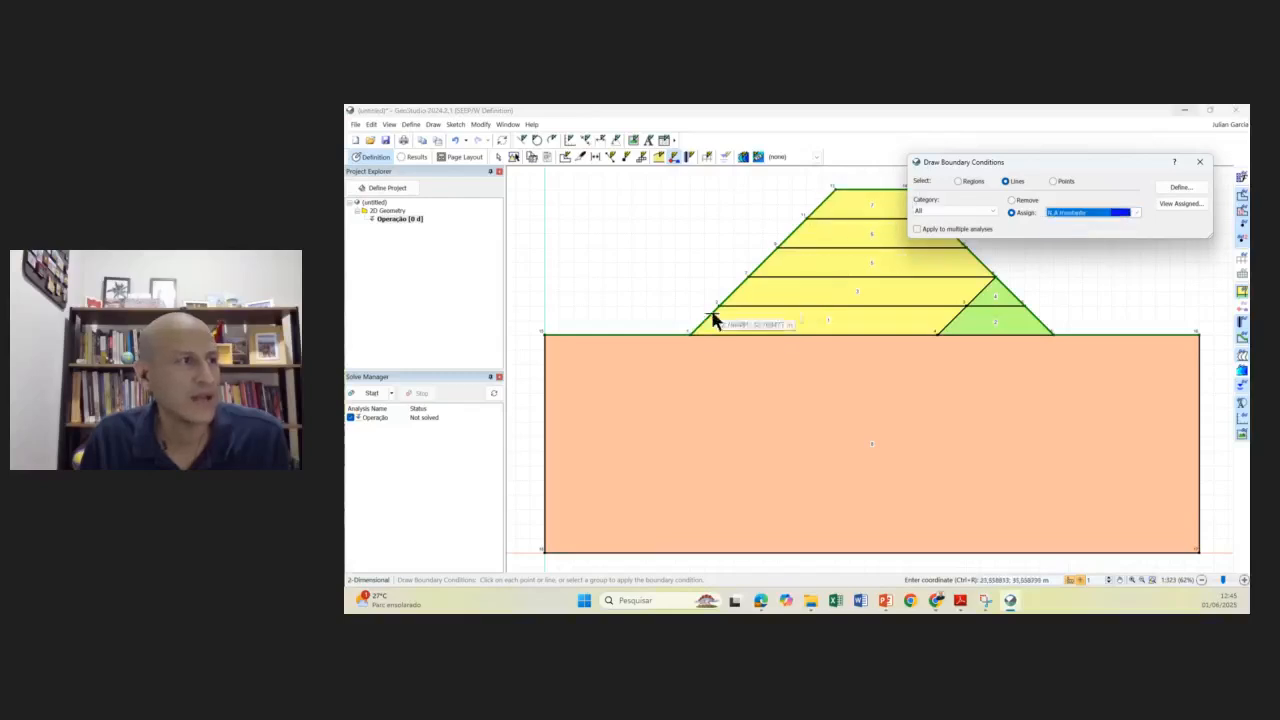
click(794, 232)
click(814, 206)
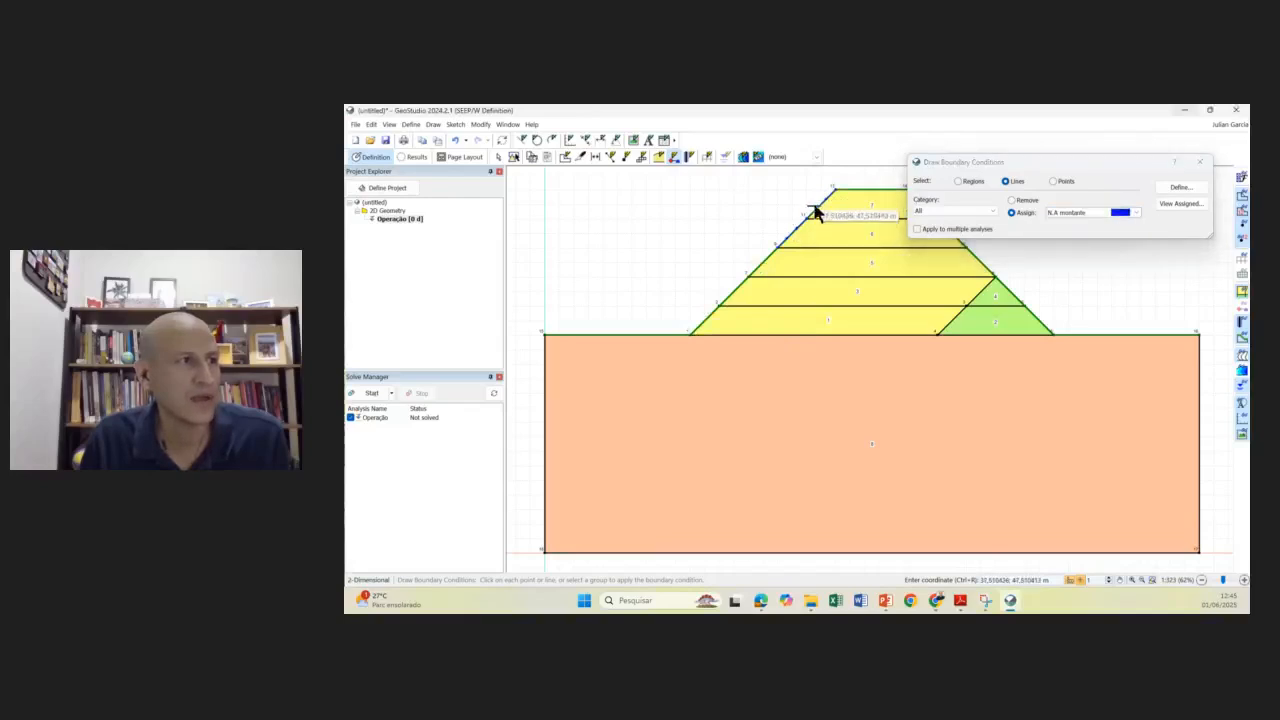
click(762, 264)
click(731, 294)
click(653, 334)
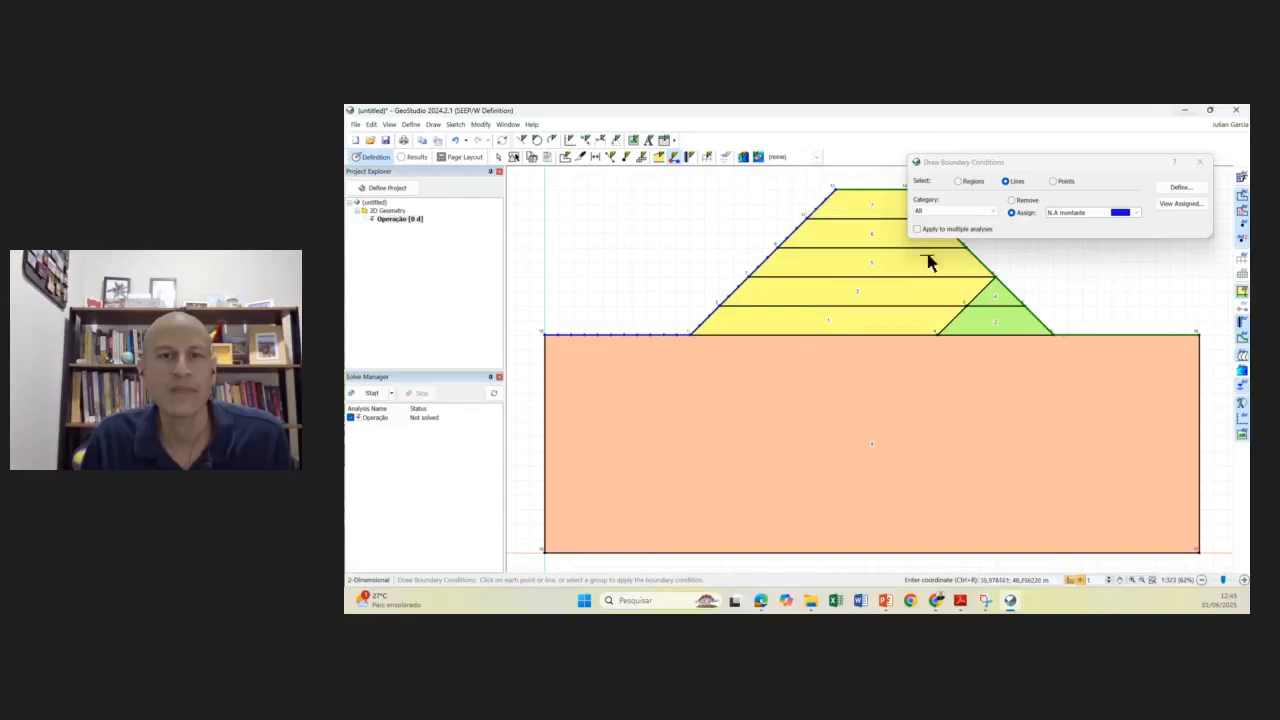
- Assign the N.A jusante boundary condition to the lowest downstream slope line and the downstream foundation surface, then end the assignment
click(1134, 212)
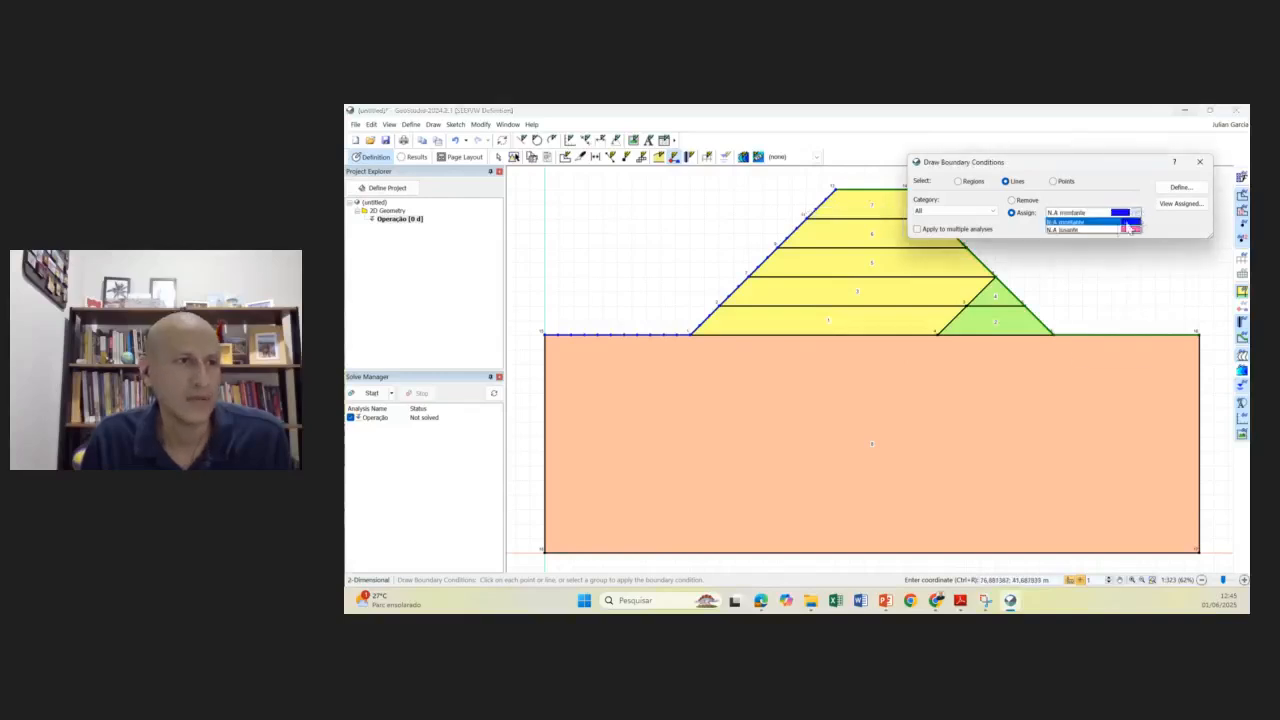
click(1112, 236)
click(1038, 323)
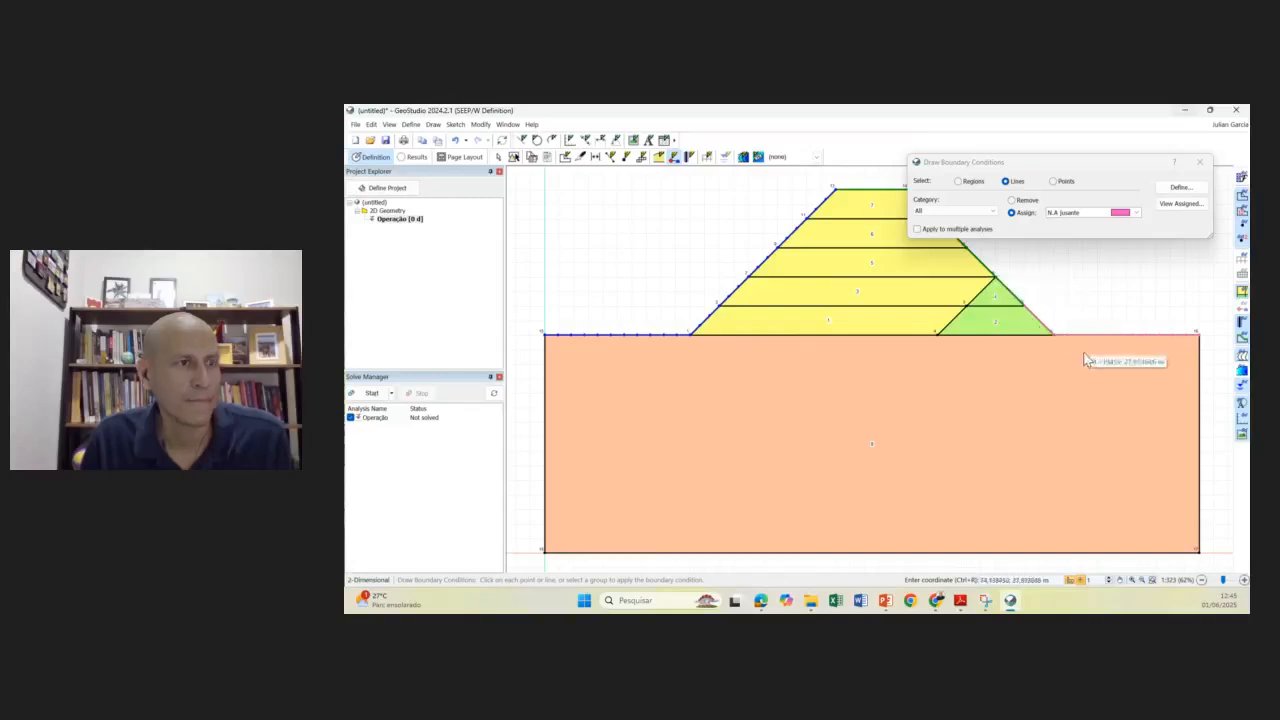
click(1200, 161)
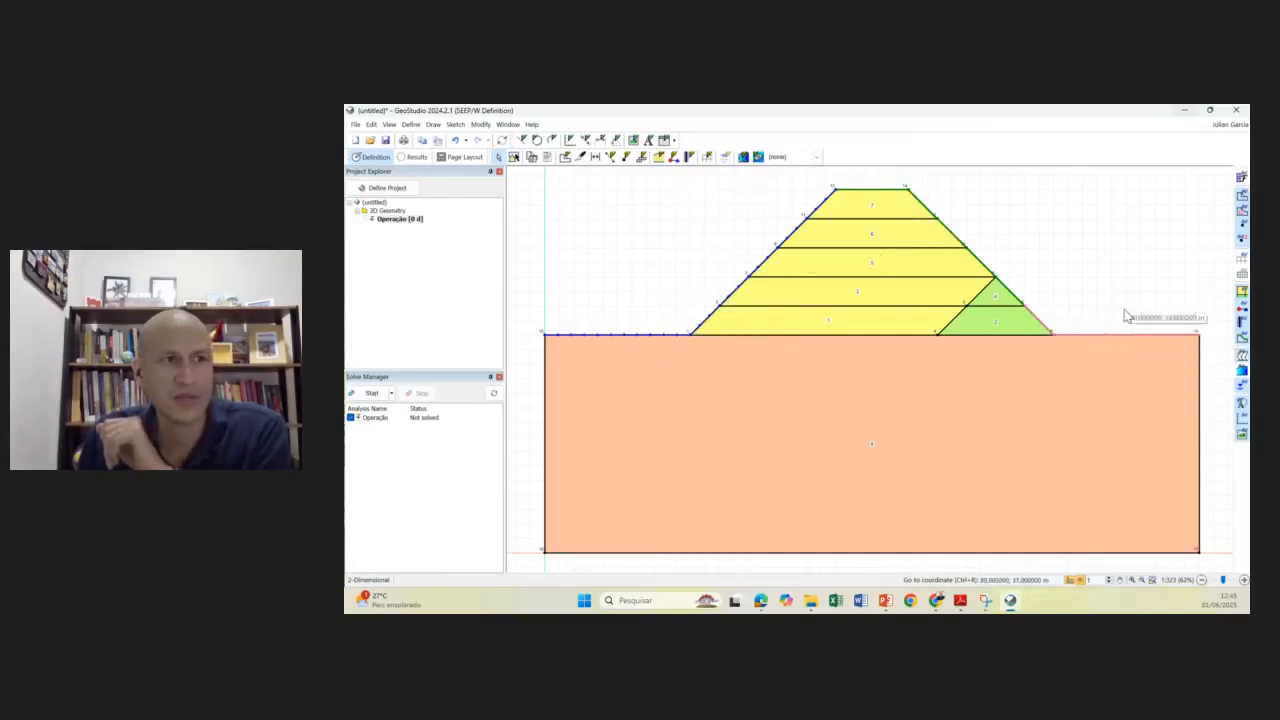
scroll(1048, 326, up, 3)
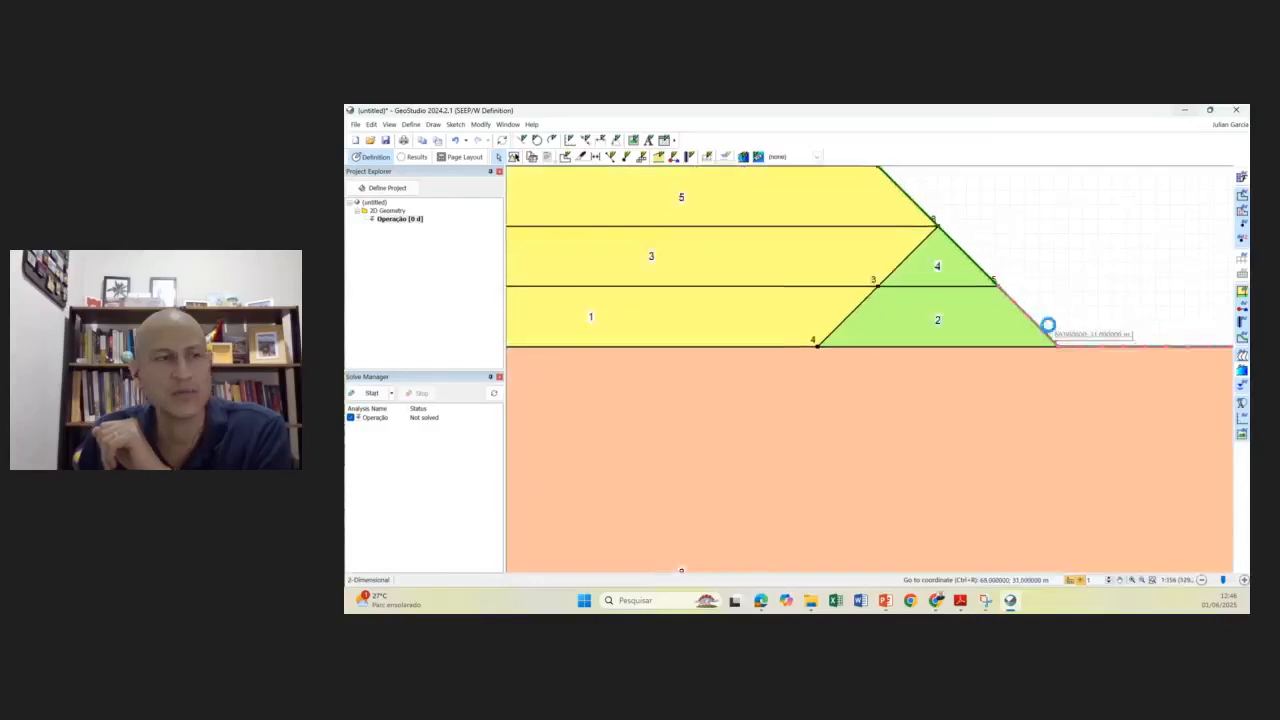
scroll(1048, 326, up, 1)
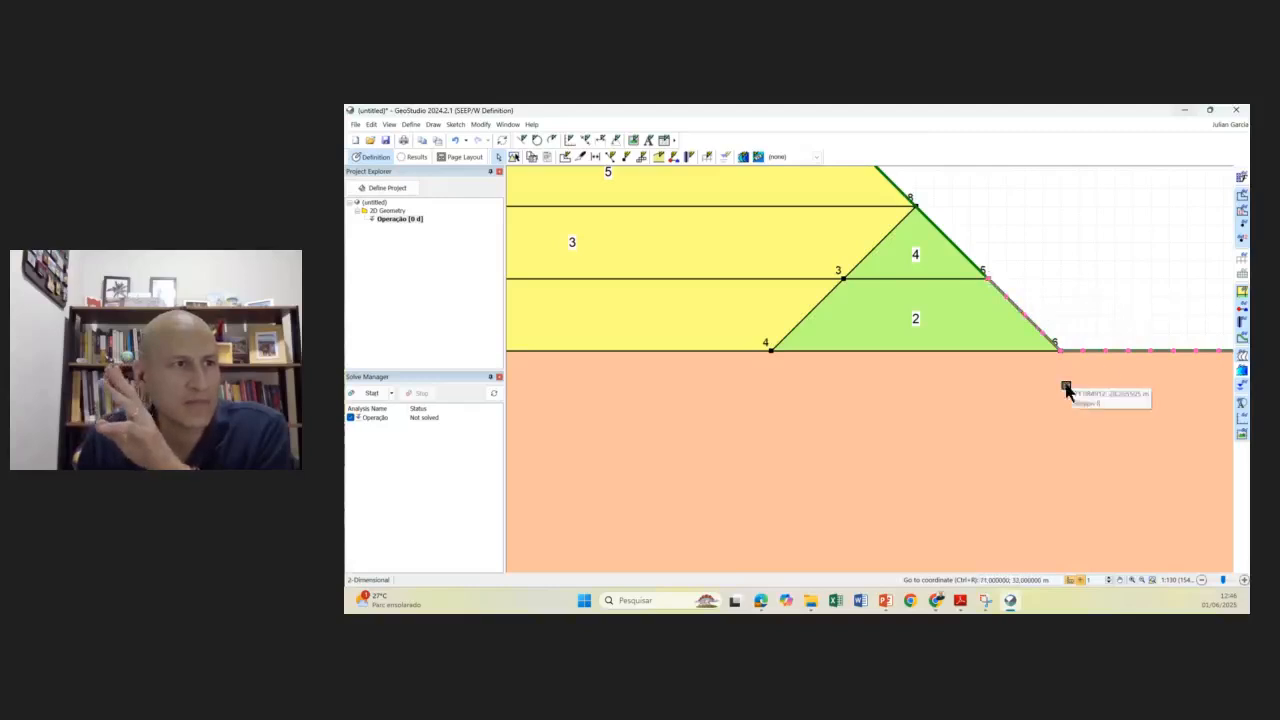
scroll(1066, 390, down, 3)
scroll(1037, 417, up, 2)
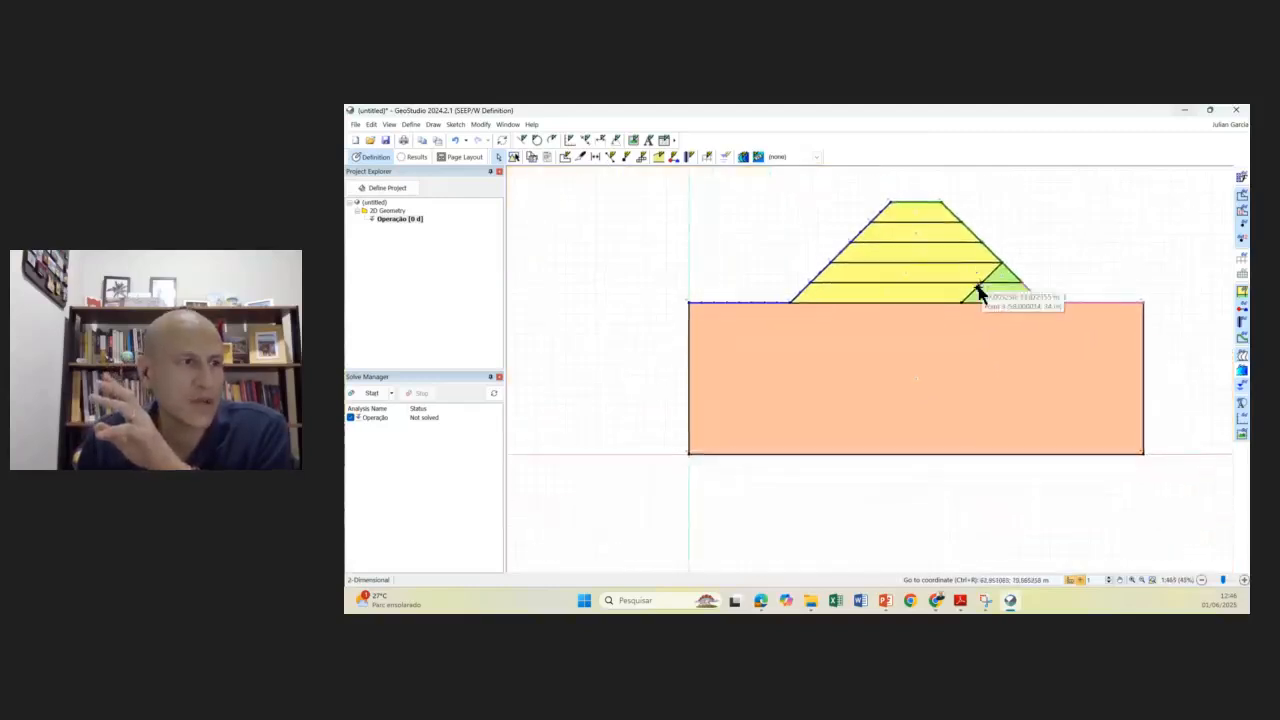
scroll(988, 302, up, 1)
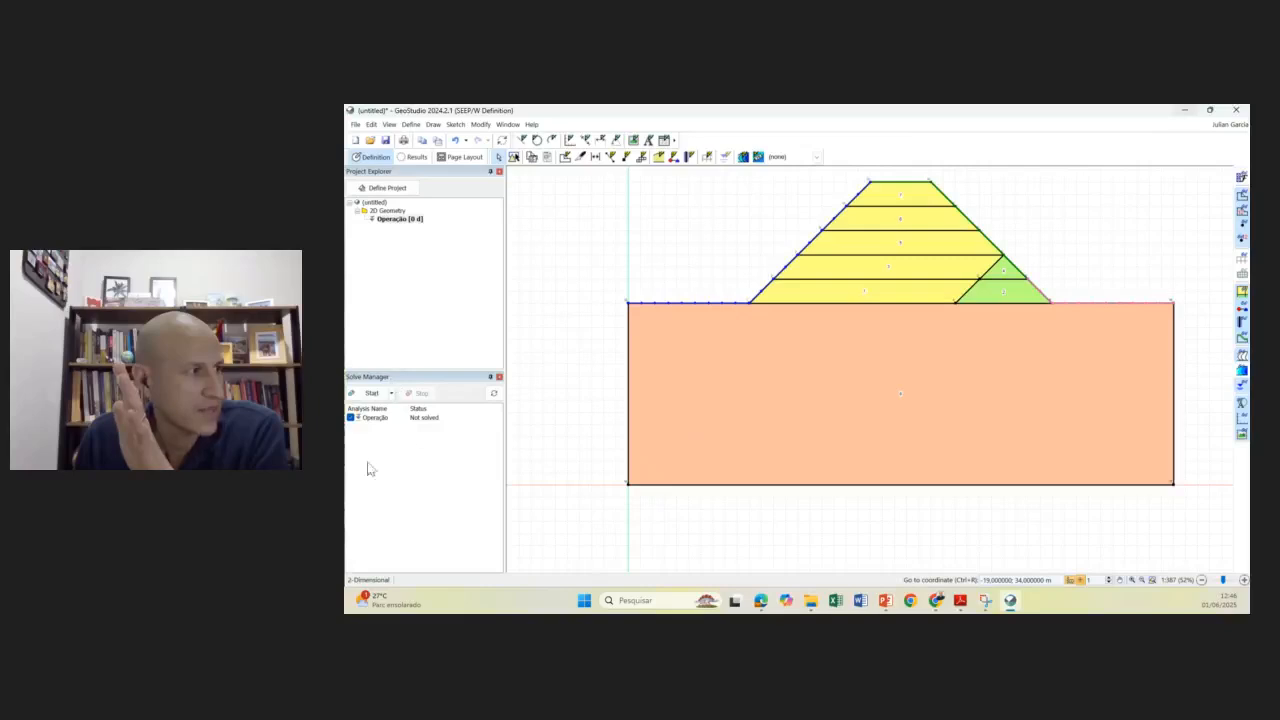
- Start solving the Operação analysis and name the project file "Aula turma 25-1" for saving
click(368, 394)
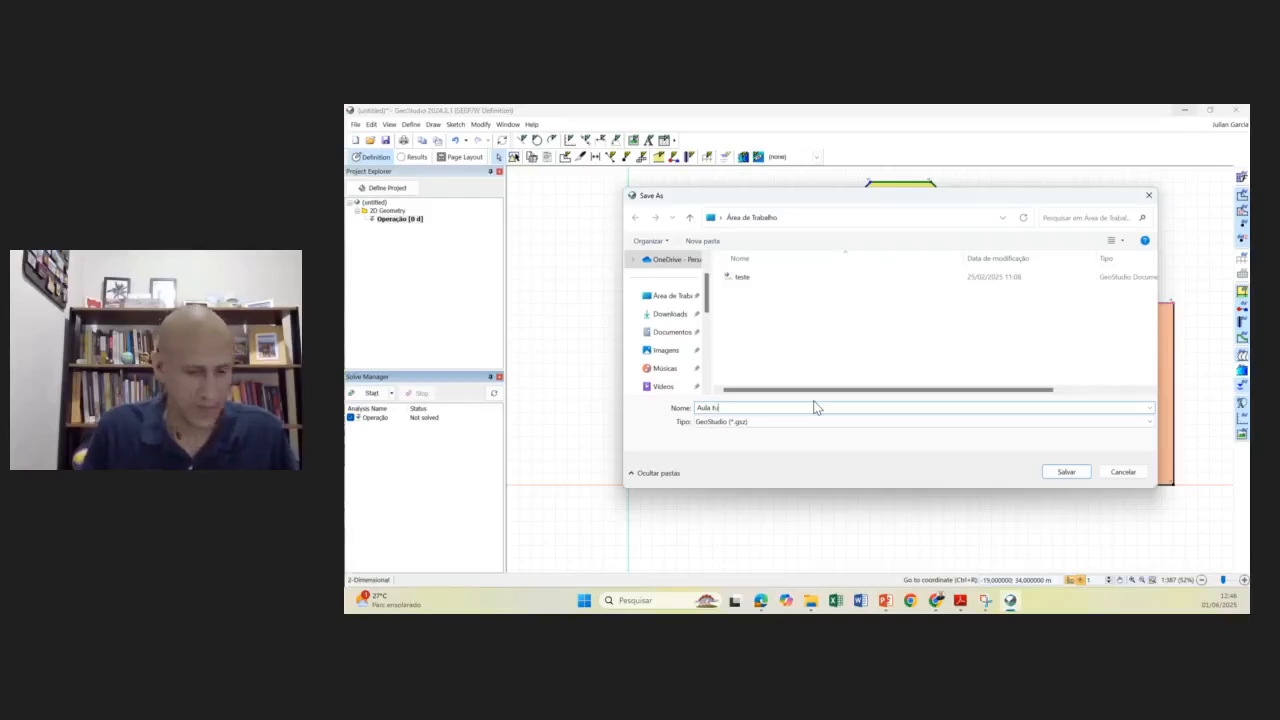
text(25)
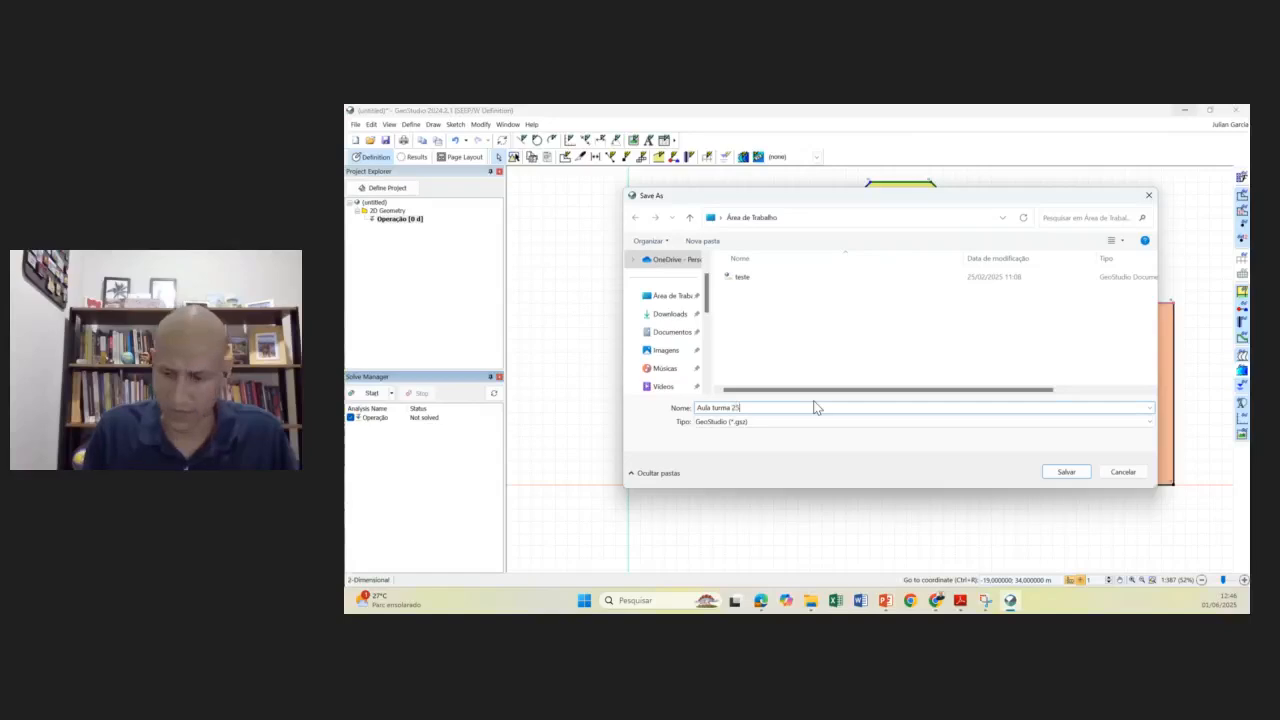
text(-1)
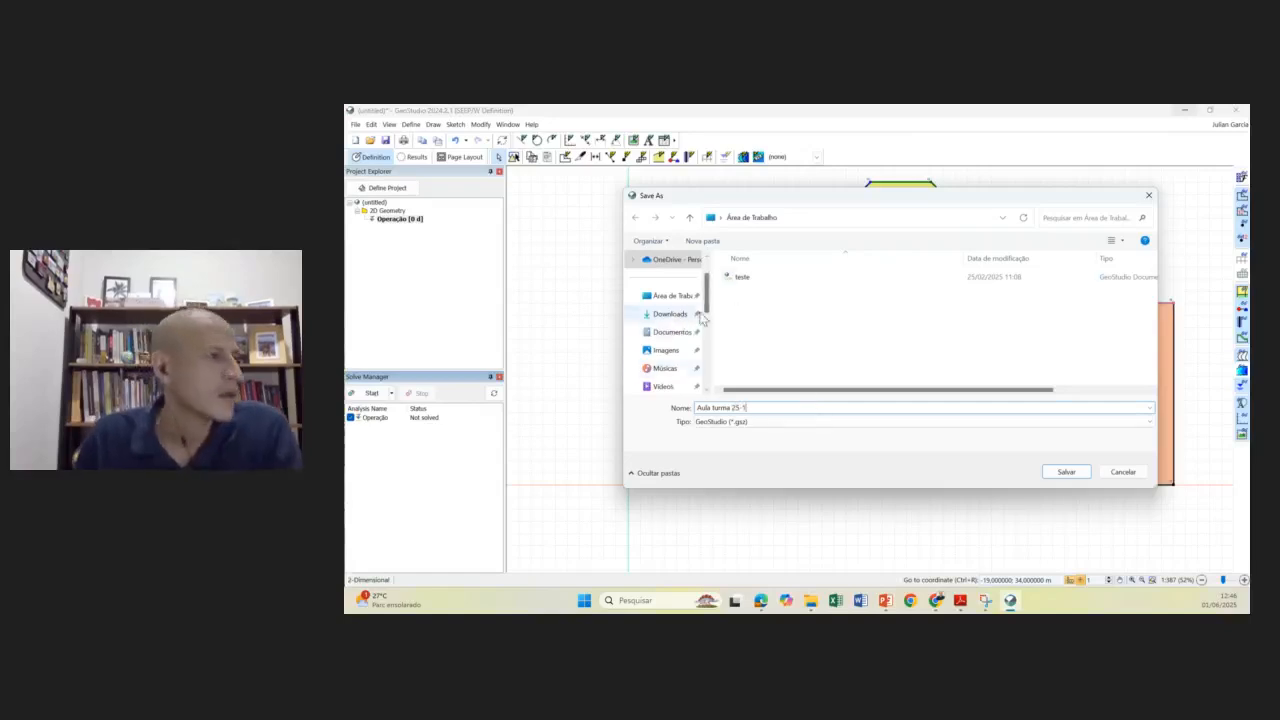
- Save the project in the Software Geostudio folder, inside Barragens of the UFSC_2025-01 tunnels and earthworks course folder, and run the solution
scroll(708, 290, up, 1)
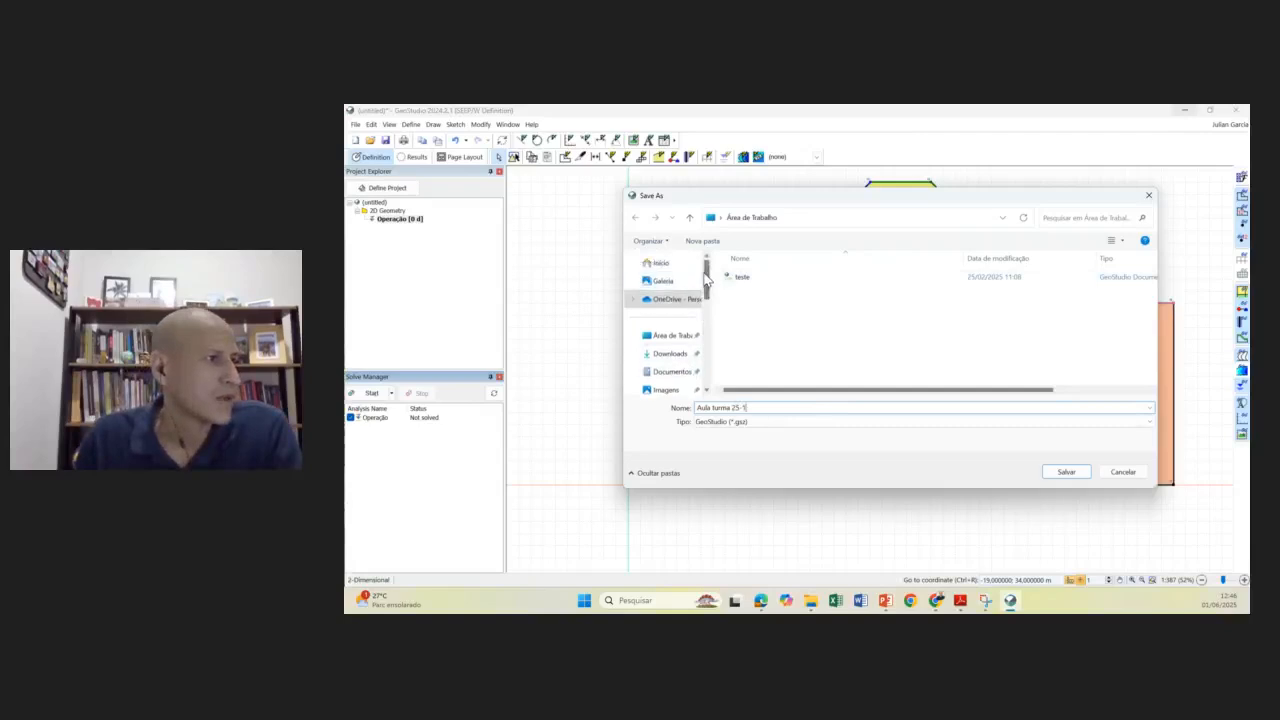
scroll(705, 276, down, 3)
click(664, 313)
scroll(777, 333, down, 3)
double_click(765, 357)
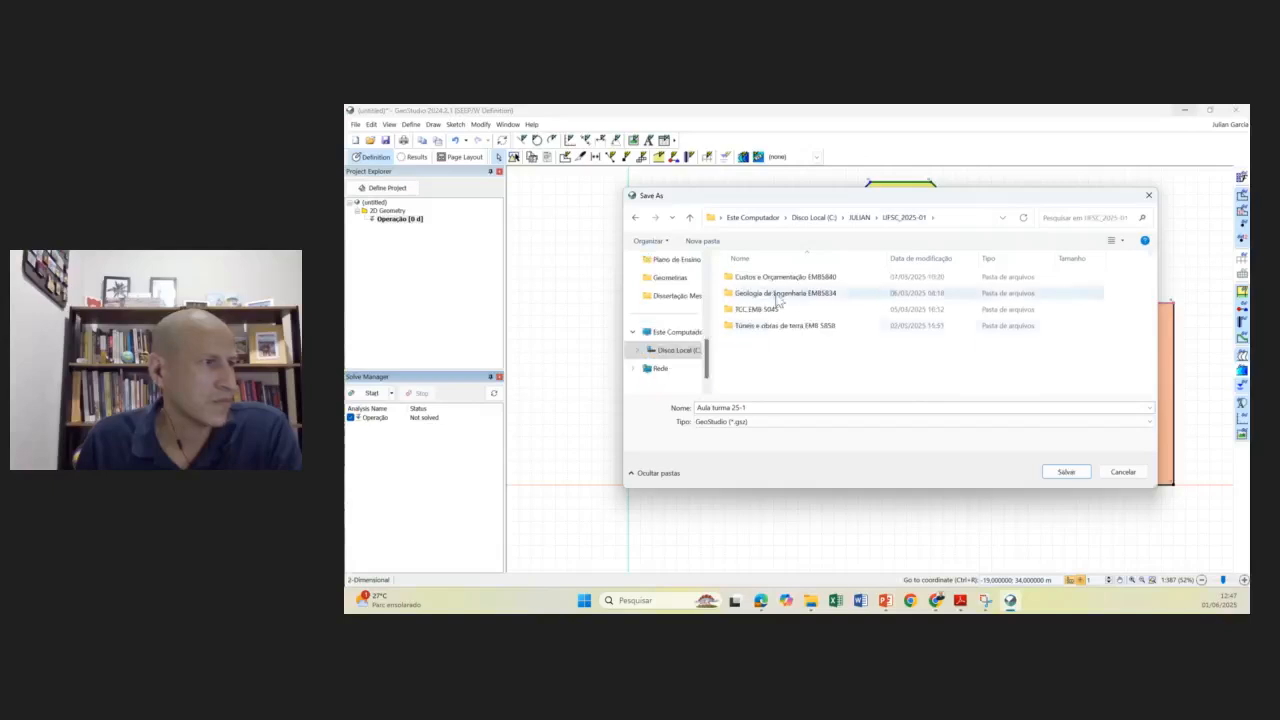
double_click(770, 327)
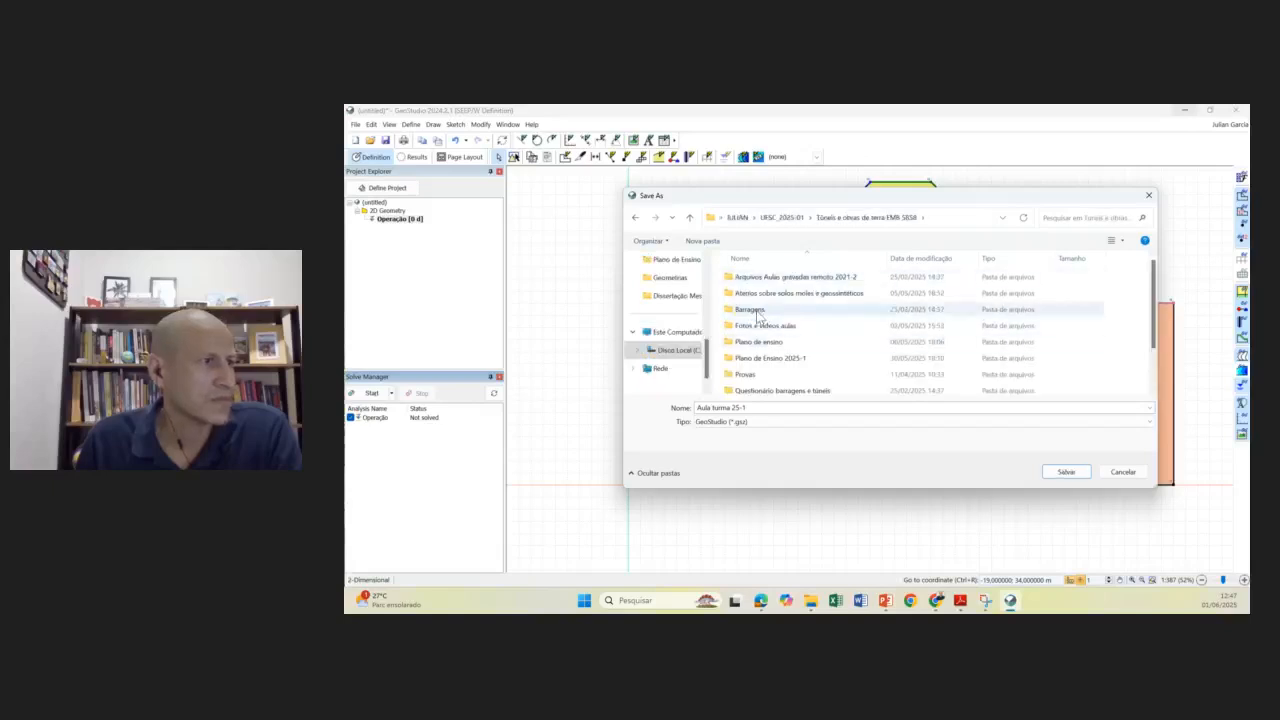
double_click(755, 311)
click(765, 279)
double_click(765, 279)
double_click(768, 310)
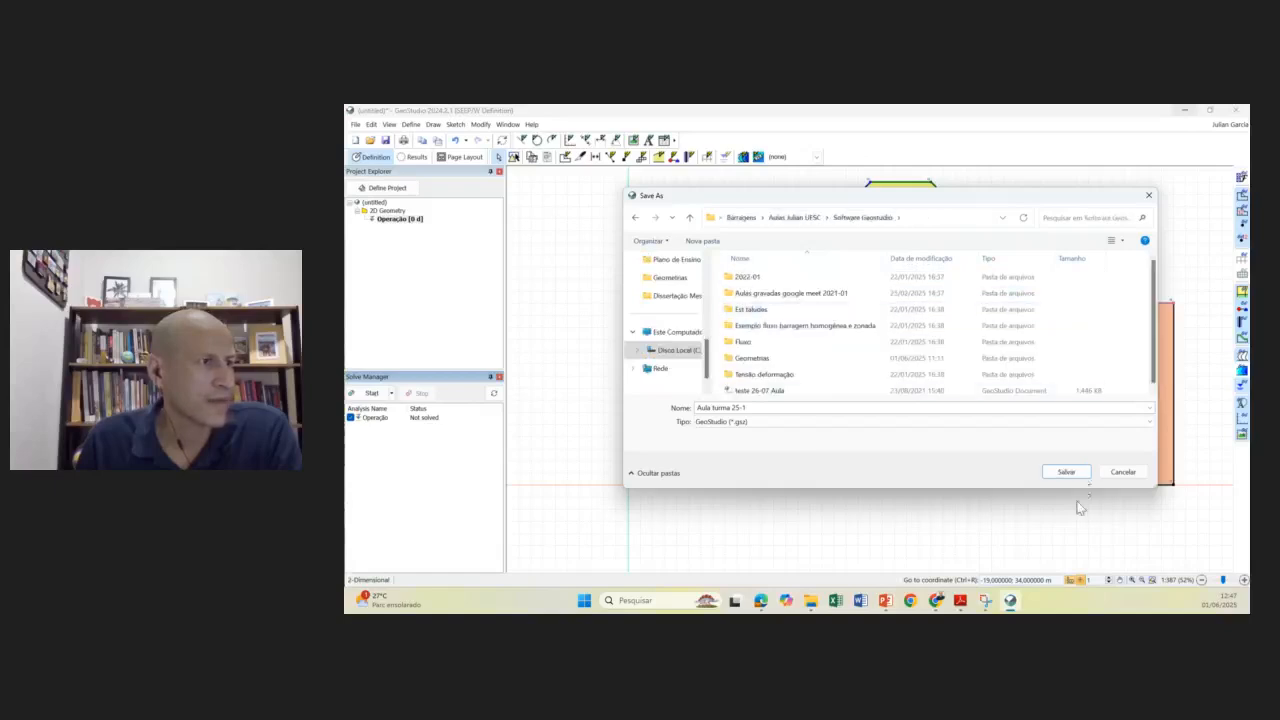
click(1066, 472)
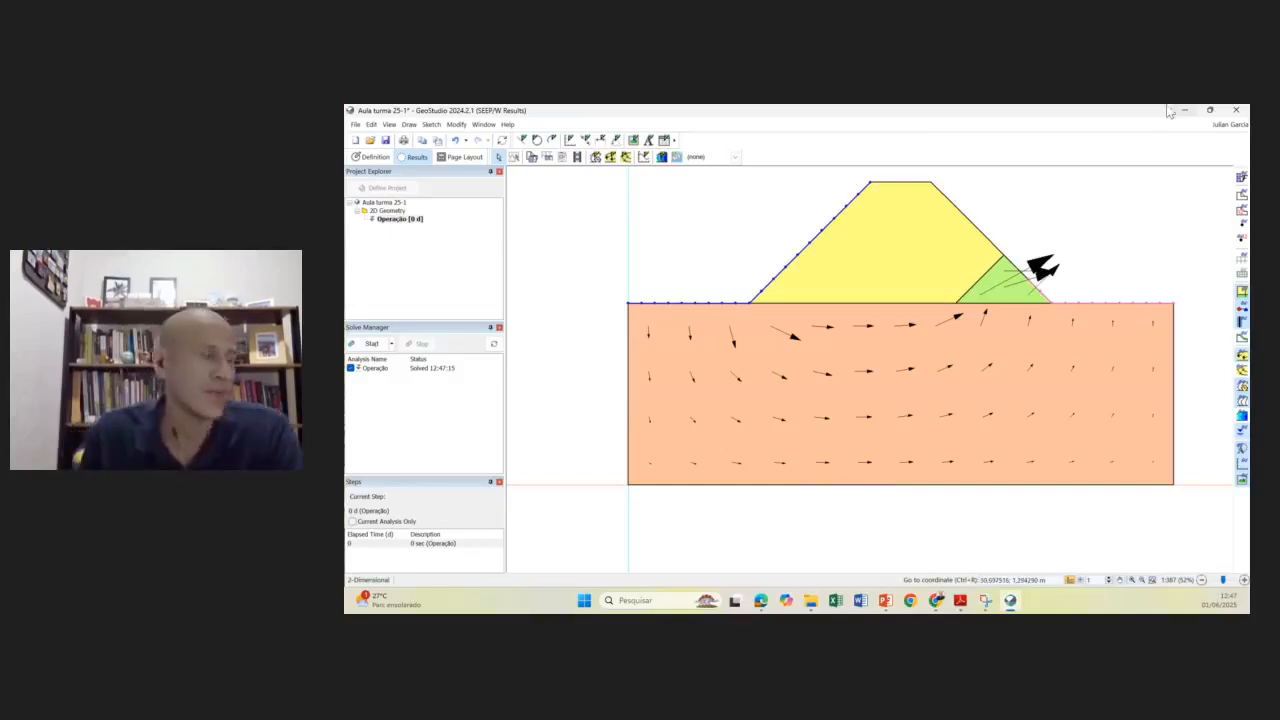
- Examine the computed flow vectors across the dam body, the downstream toe drain and the foundation
scroll(1000, 340, down, 3)
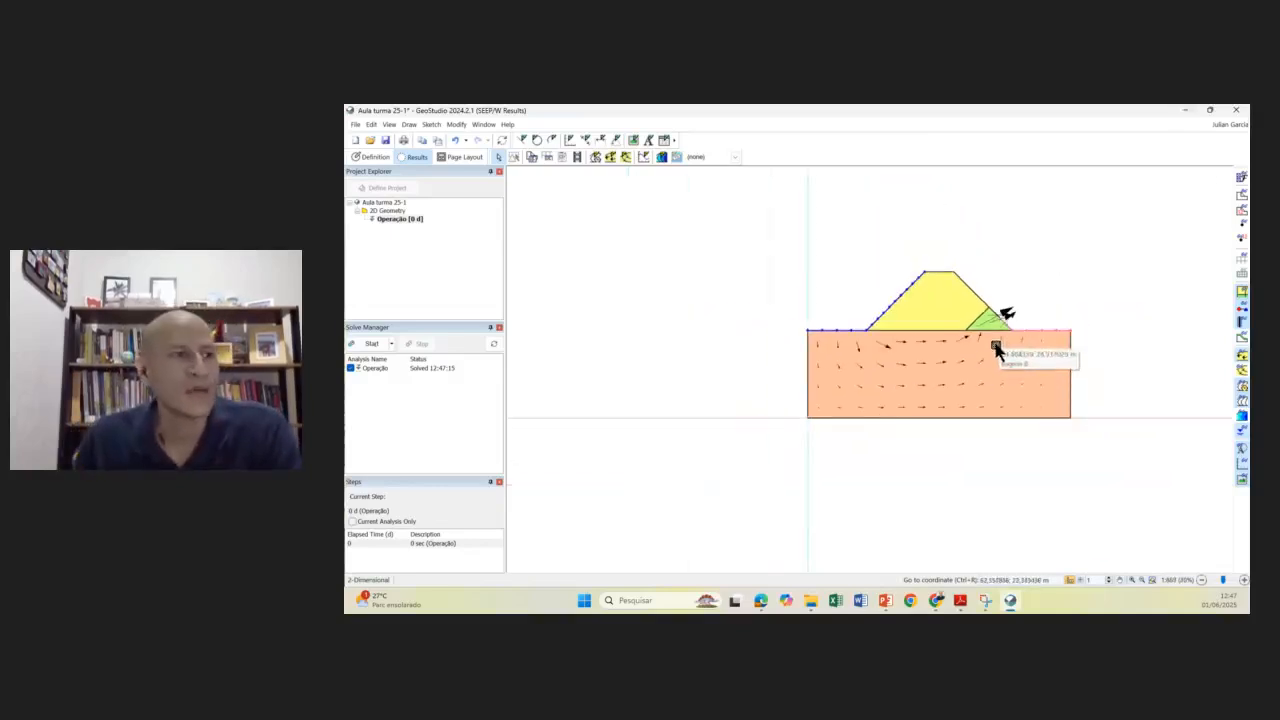
scroll(987, 347, up, 3)
drag(887, 388, 860, 370)
scroll(827, 395, up, 1)
scroll(851, 371, down, 3)
scroll(789, 357, up, 1)
scroll(860, 370, down, 1)
scroll(860, 370, up, 1)
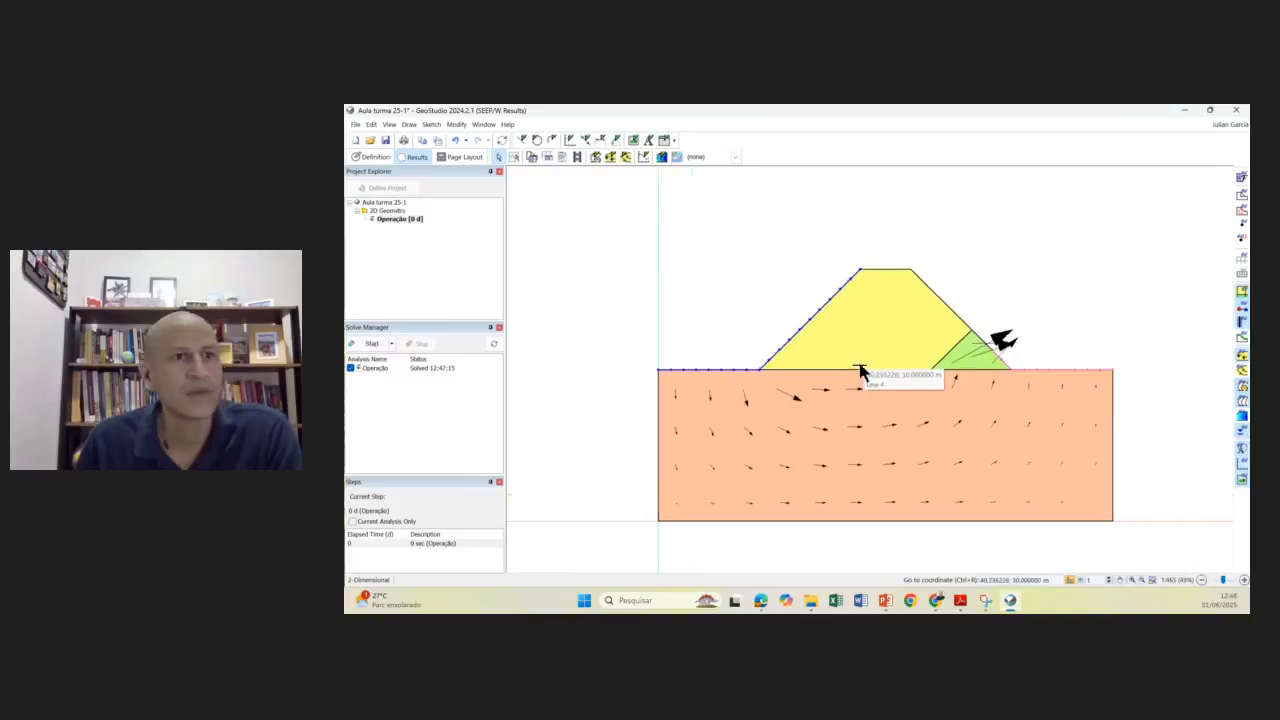
scroll(874, 403, down, 1)
scroll(874, 403, up, 1)
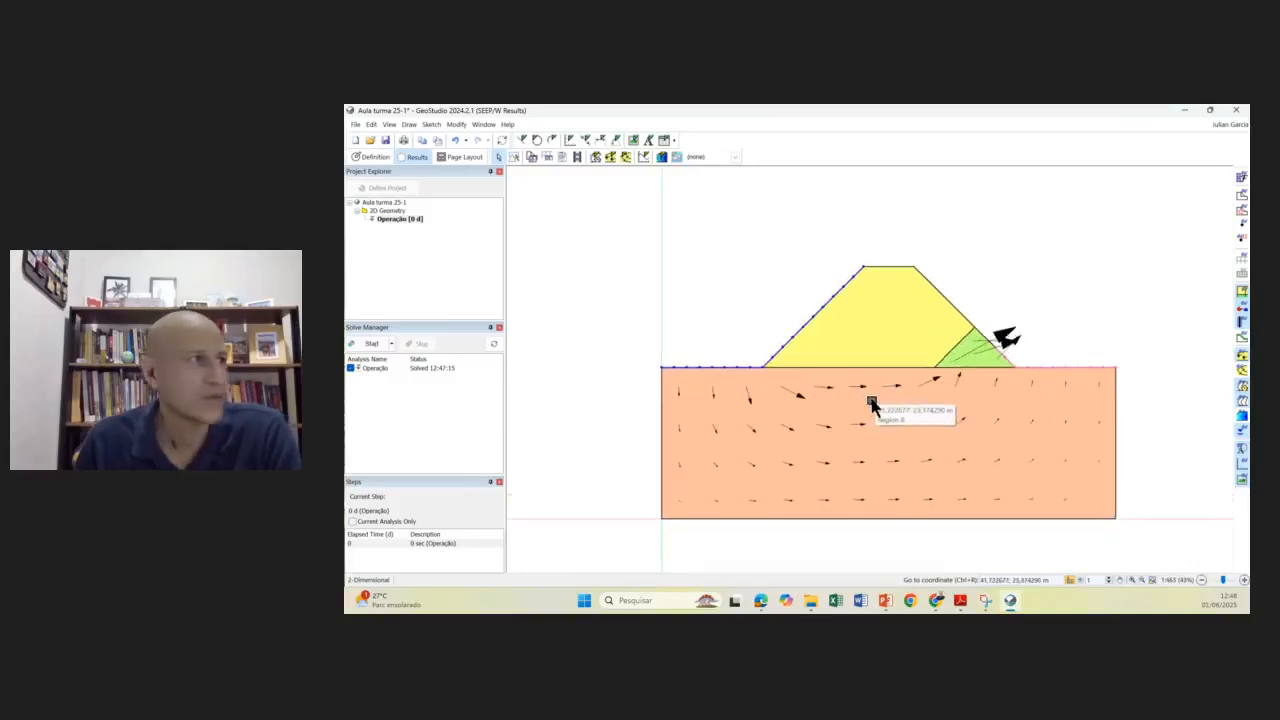
drag(879, 448, 850, 385)
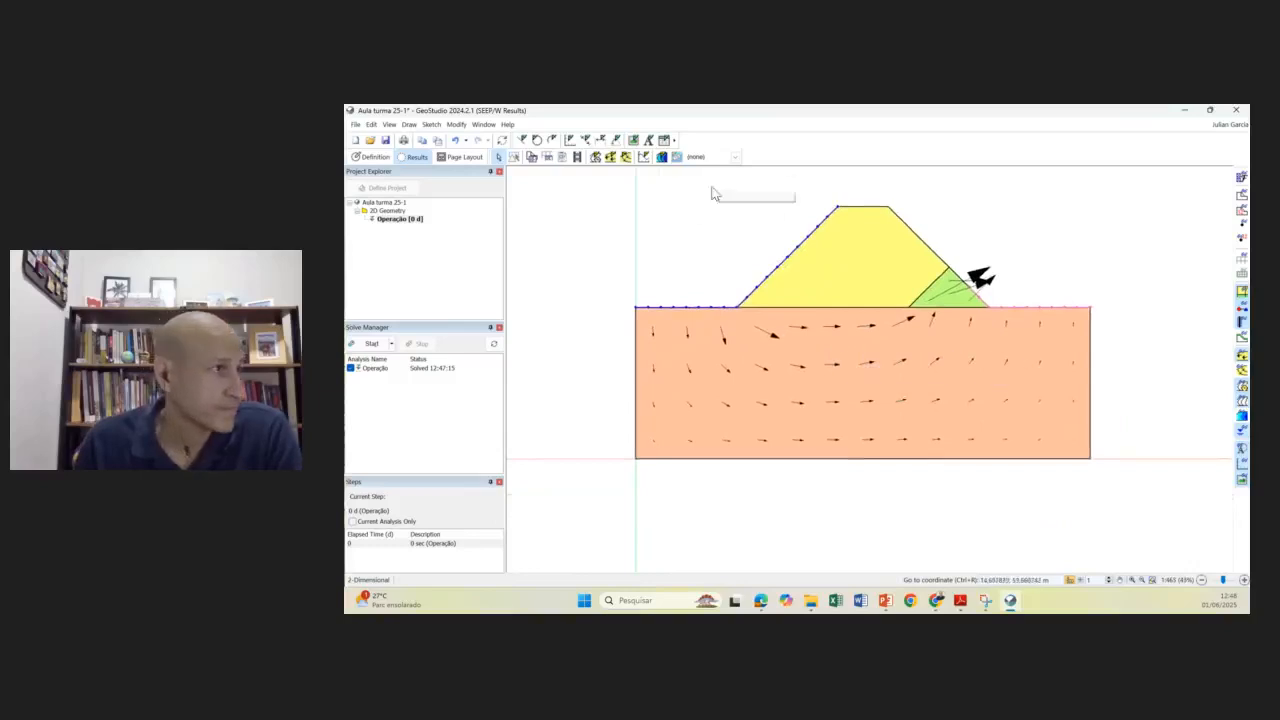
- Display the Water Total Head contours on the seepage results
click(735, 157)
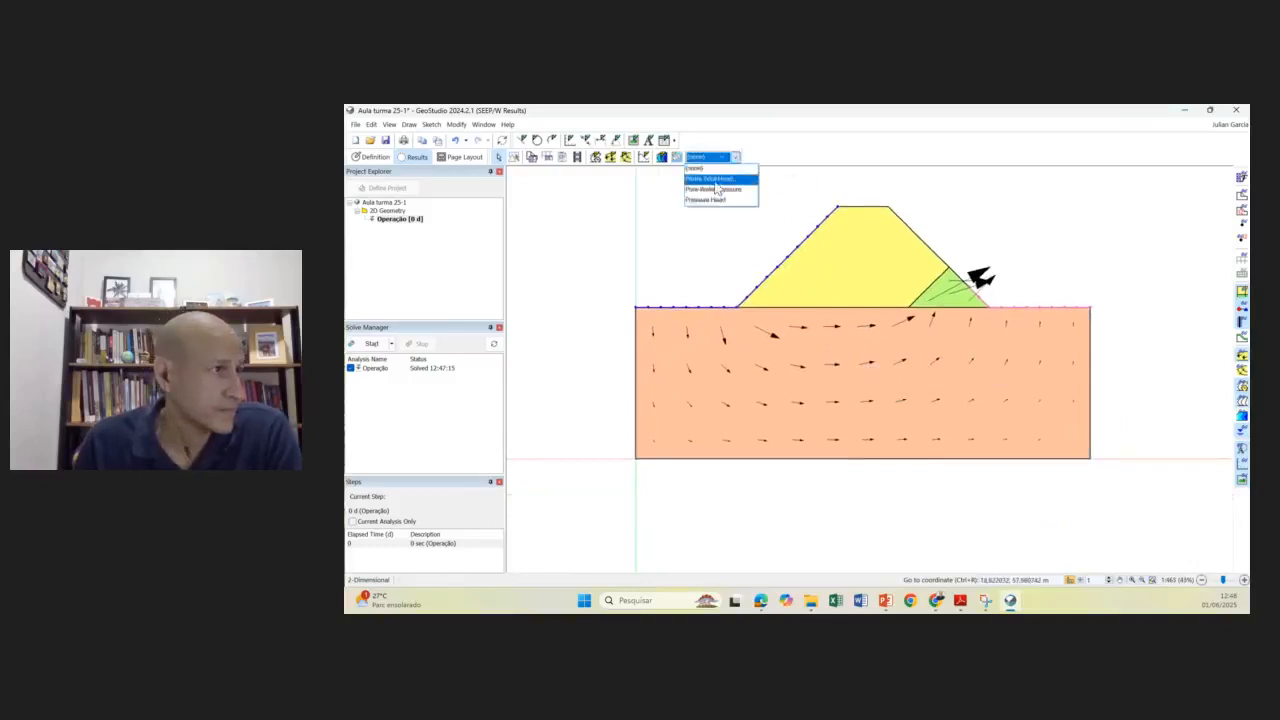
click(714, 186)
click(736, 158)
click(736, 158)
click(737, 159)
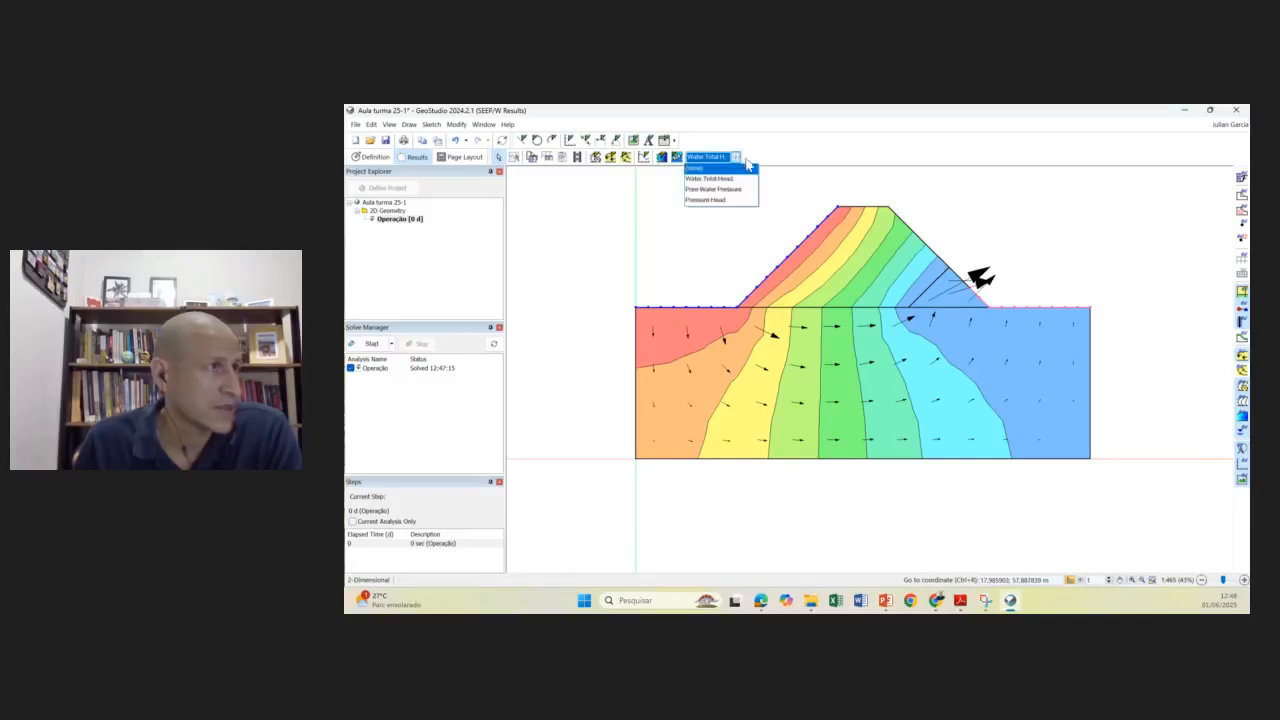
click(740, 158)
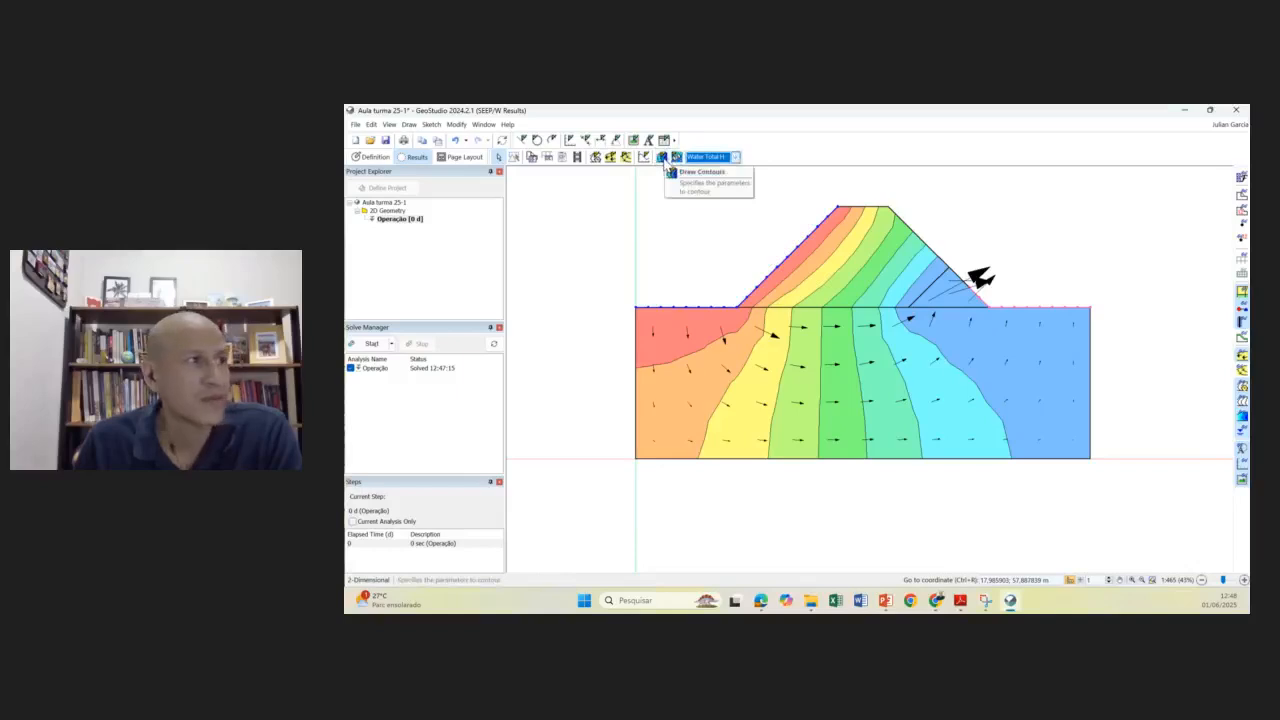
- Review the Water Total Head, Pore-Water Pressure and Pressure Head contour definitions, leaving Water Total Head displayed
click(410, 125)
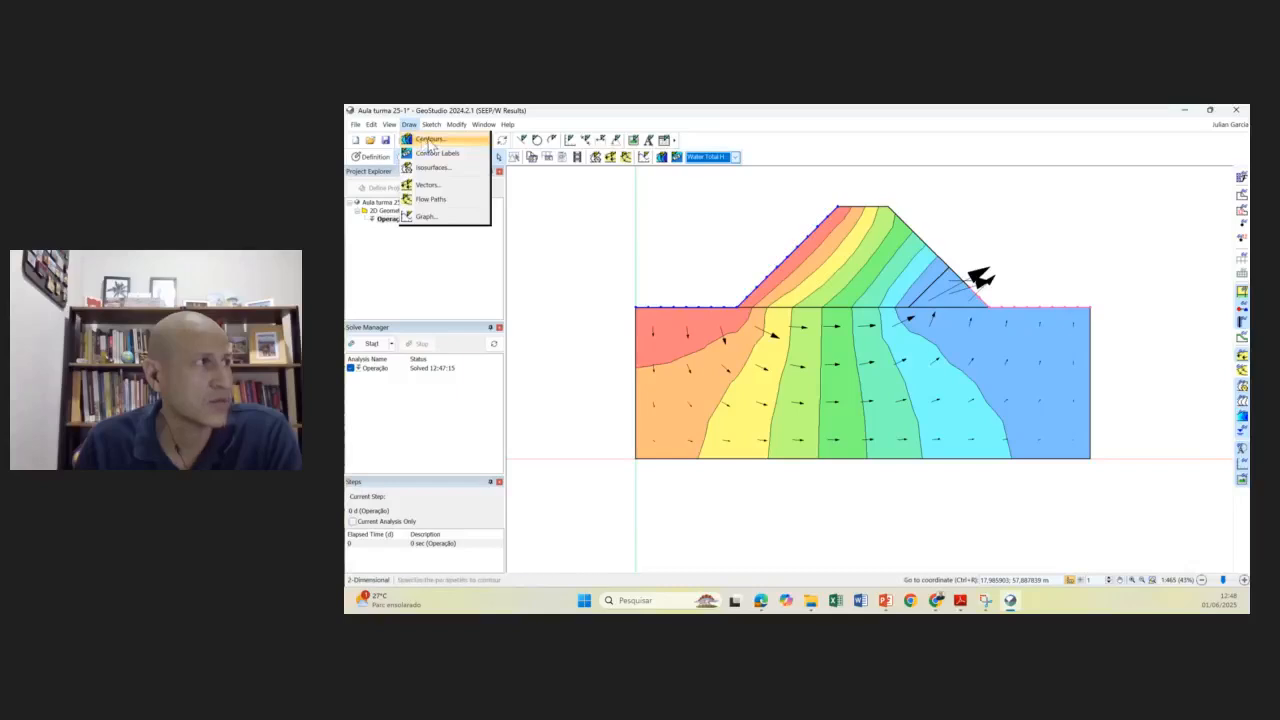
click(428, 140)
mouse_move(1091, 182)
mouse_down()
mouse_move(998, 248)
mouse_move(1008, 302)
mouse_move(1010, 170)
mouse_move(999, 208)
mouse_up()
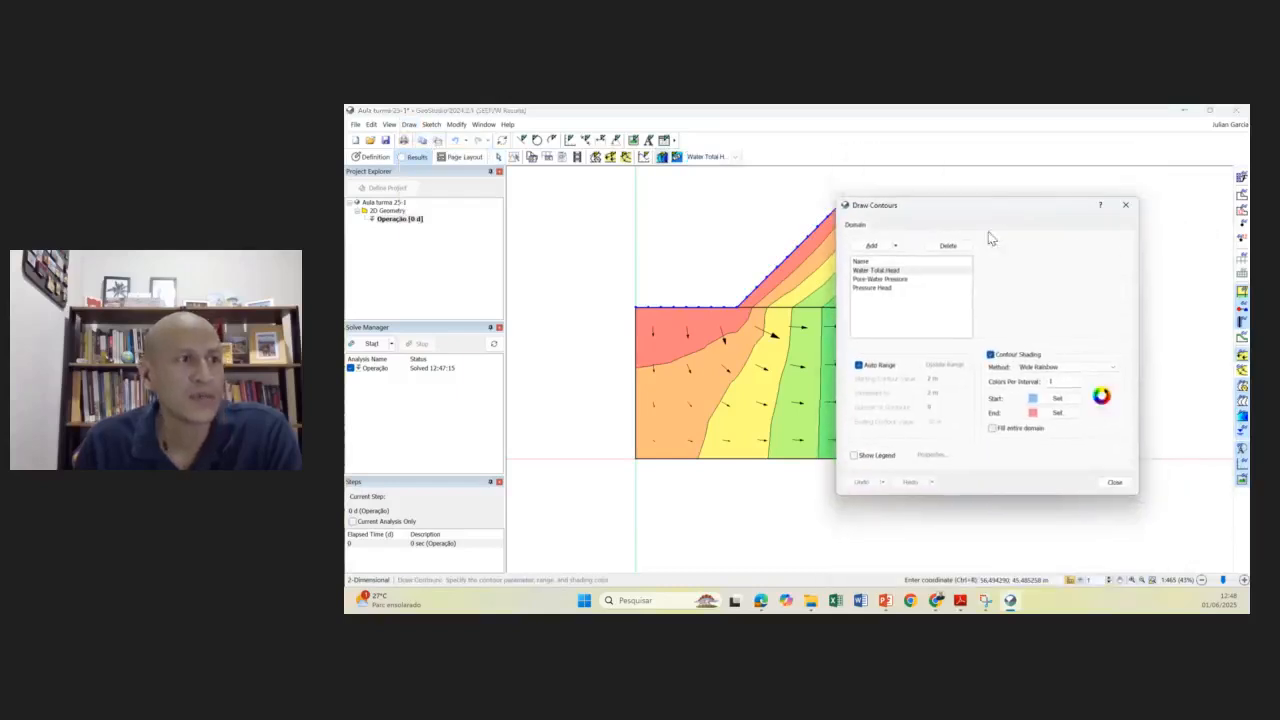
click(887, 272)
click(884, 279)
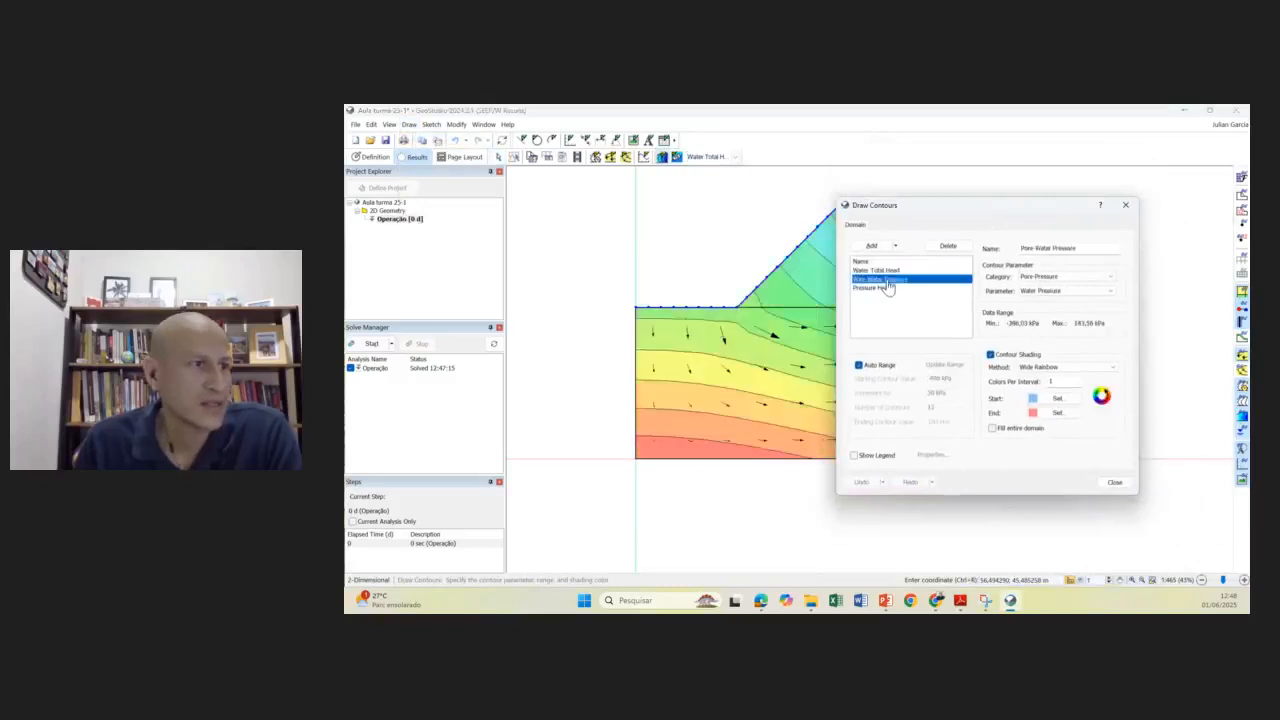
click(883, 288)
click(889, 271)
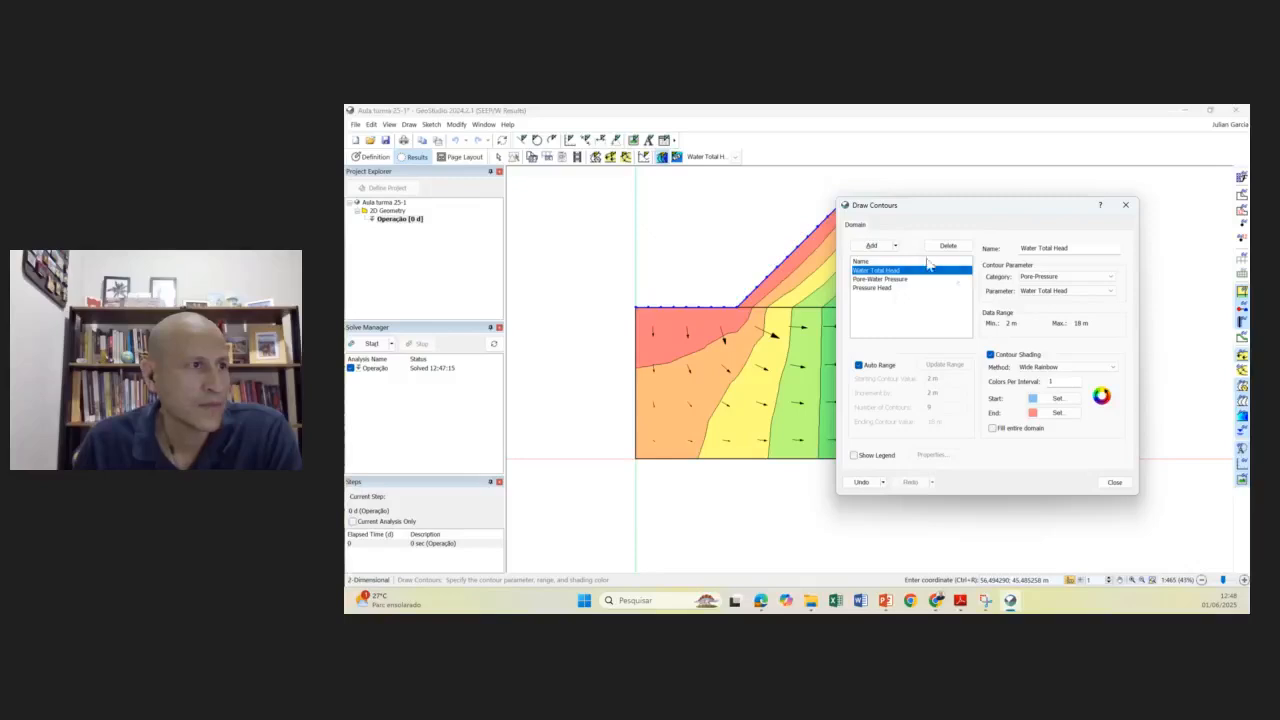
mouse_move(1046, 229)
mouse_down()
mouse_move(1054, 272)
mouse_move(1128, 280)
mouse_move(1050, 248)
mouse_up()
click(1130, 224)
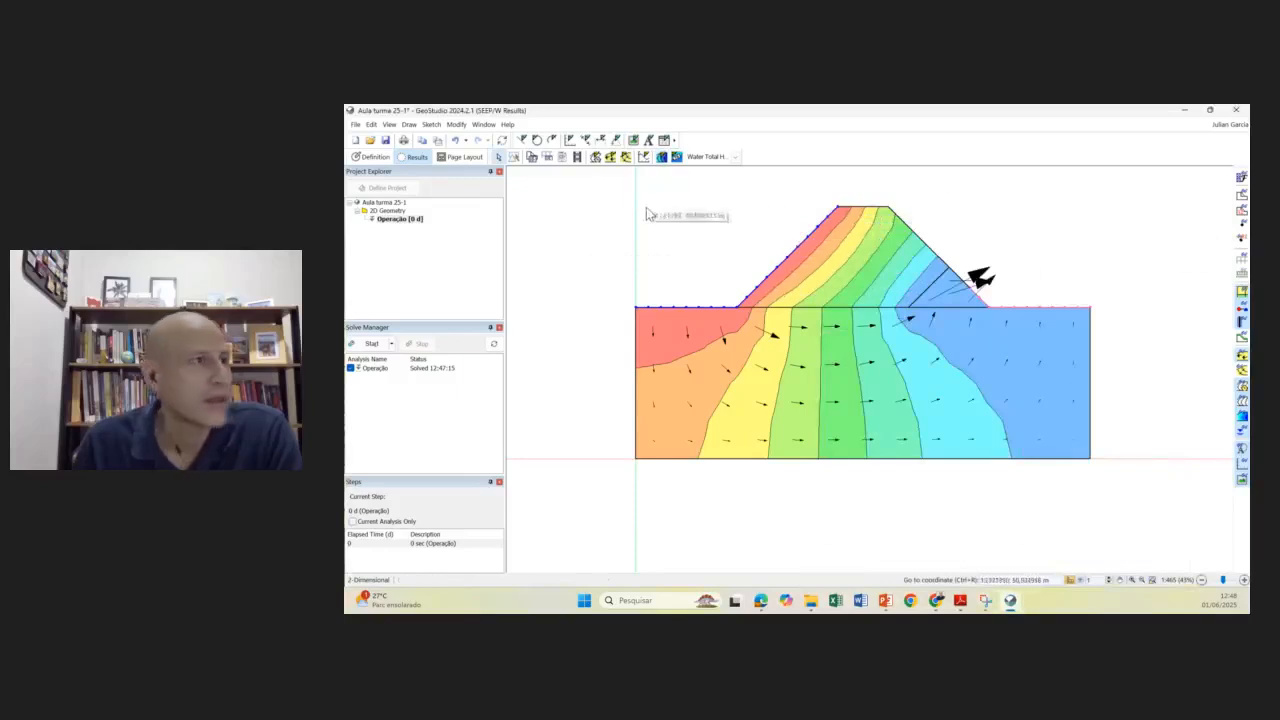
- Delete all predefined contours (Water Total Head, Pore-Water Pressure and Pressure Head) from the contour definitions
click(662, 158)
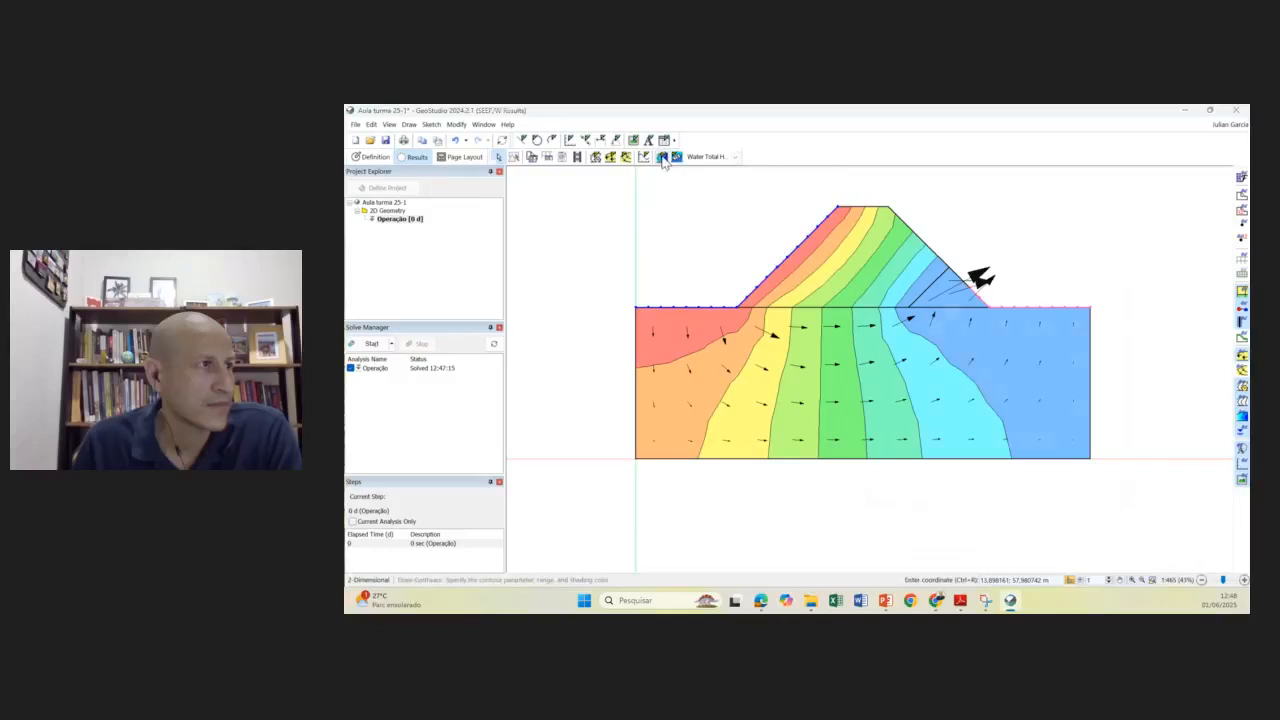
click(900, 290)
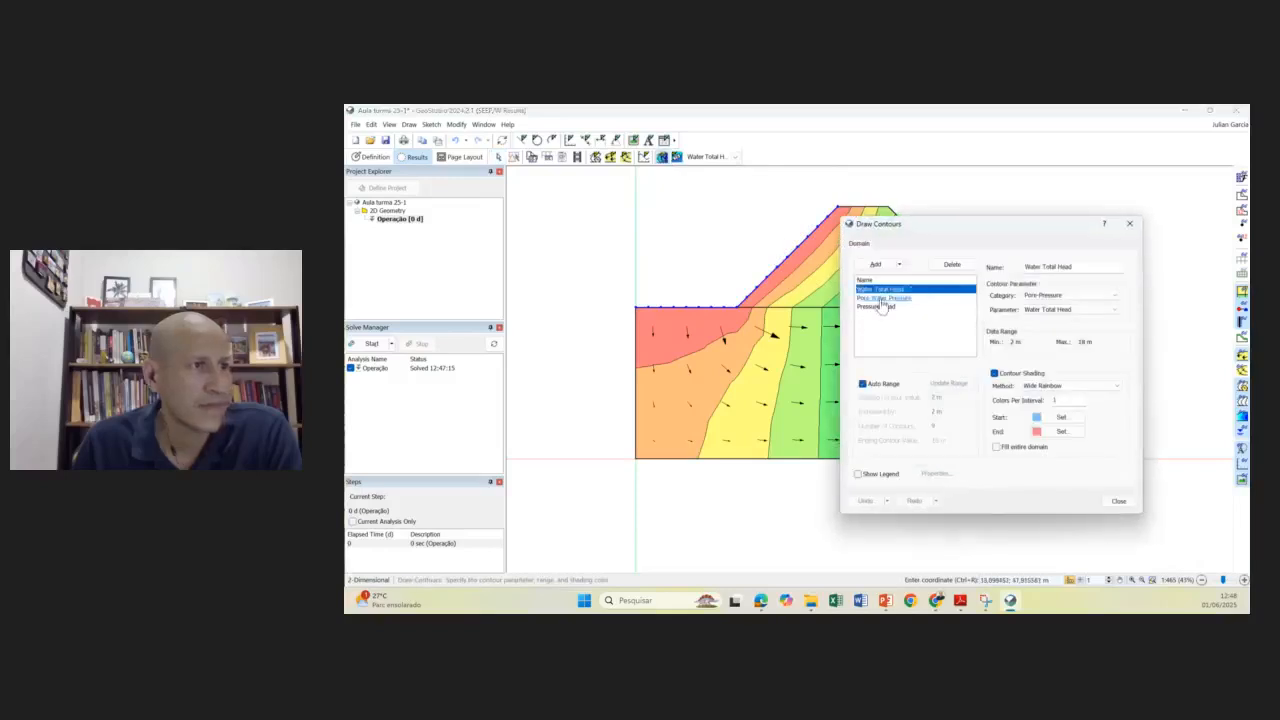
click(950, 265)
click(888, 289)
click(952, 265)
click(900, 289)
click(952, 265)
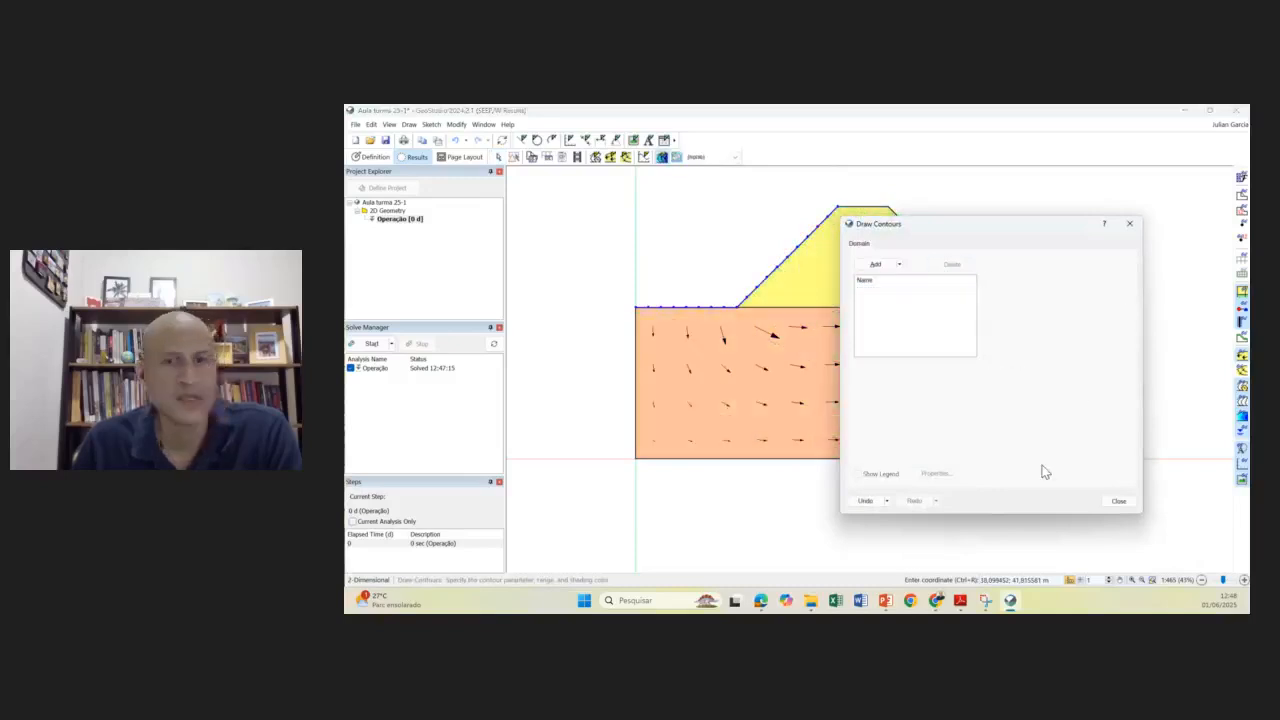
click(1119, 501)
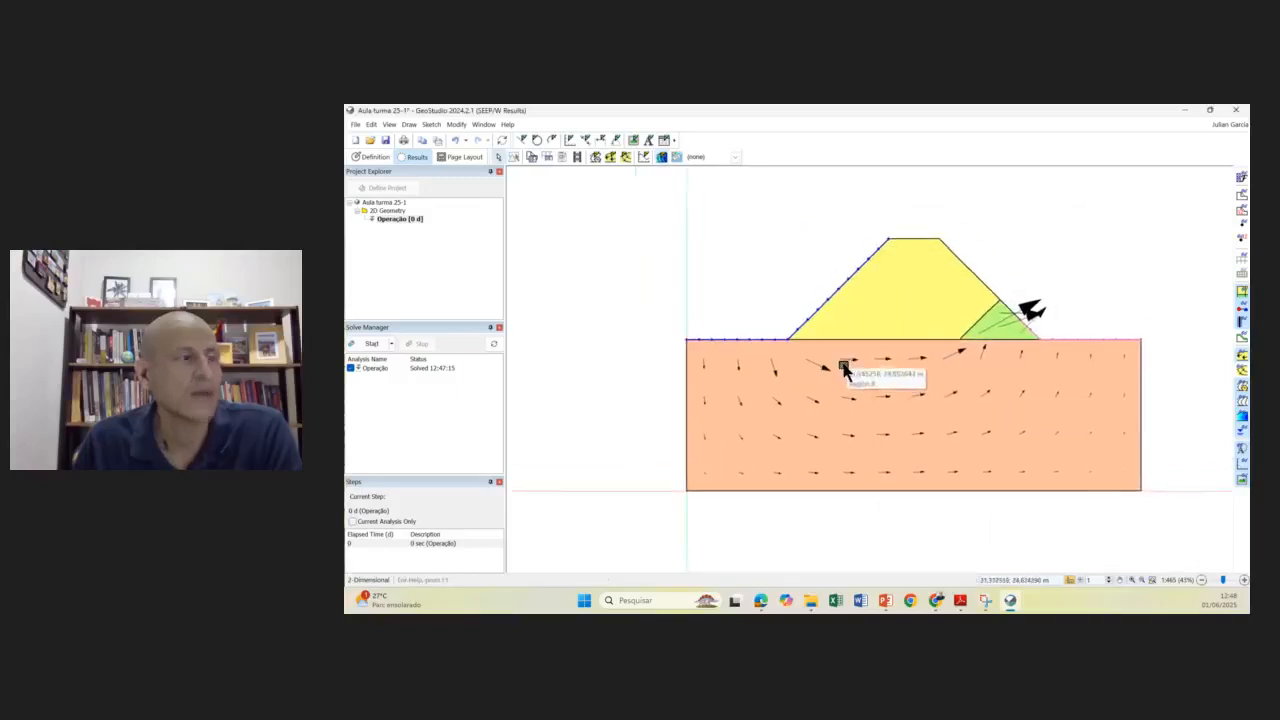
scroll(843, 370, up, 2)
scroll(866, 360, down, 1)
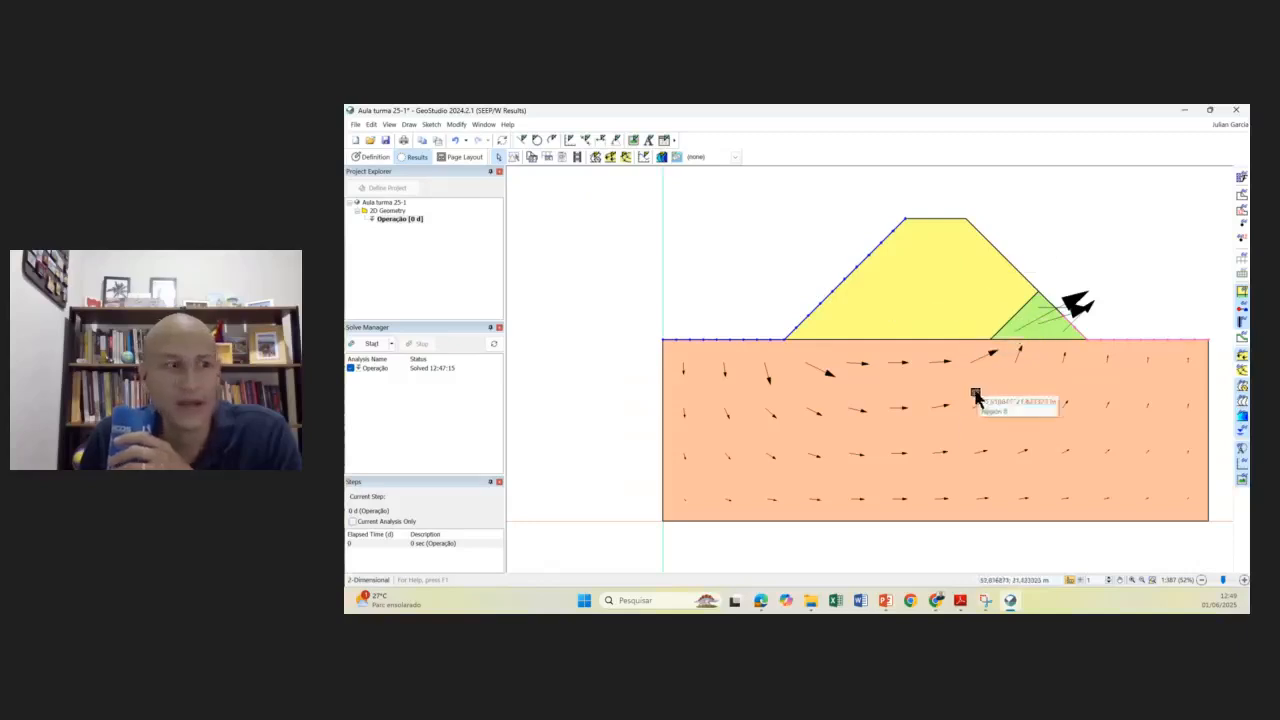
key(alt+Tab)
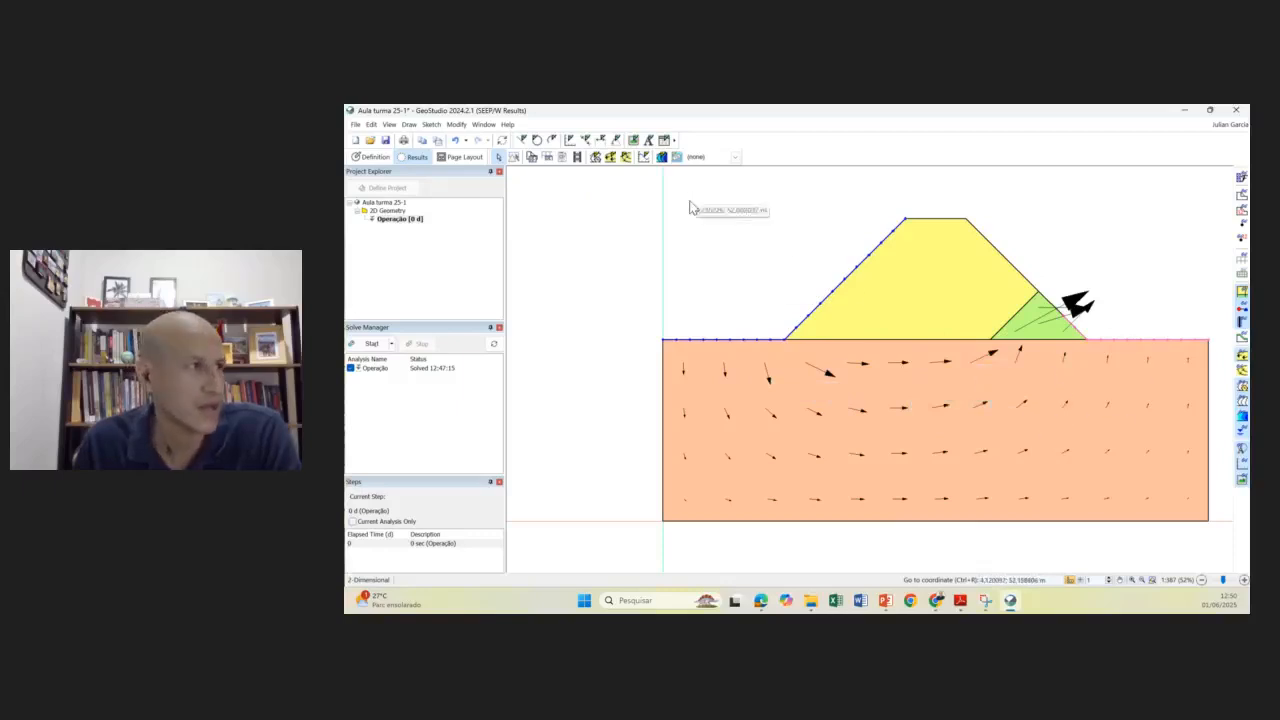
click(663, 158)
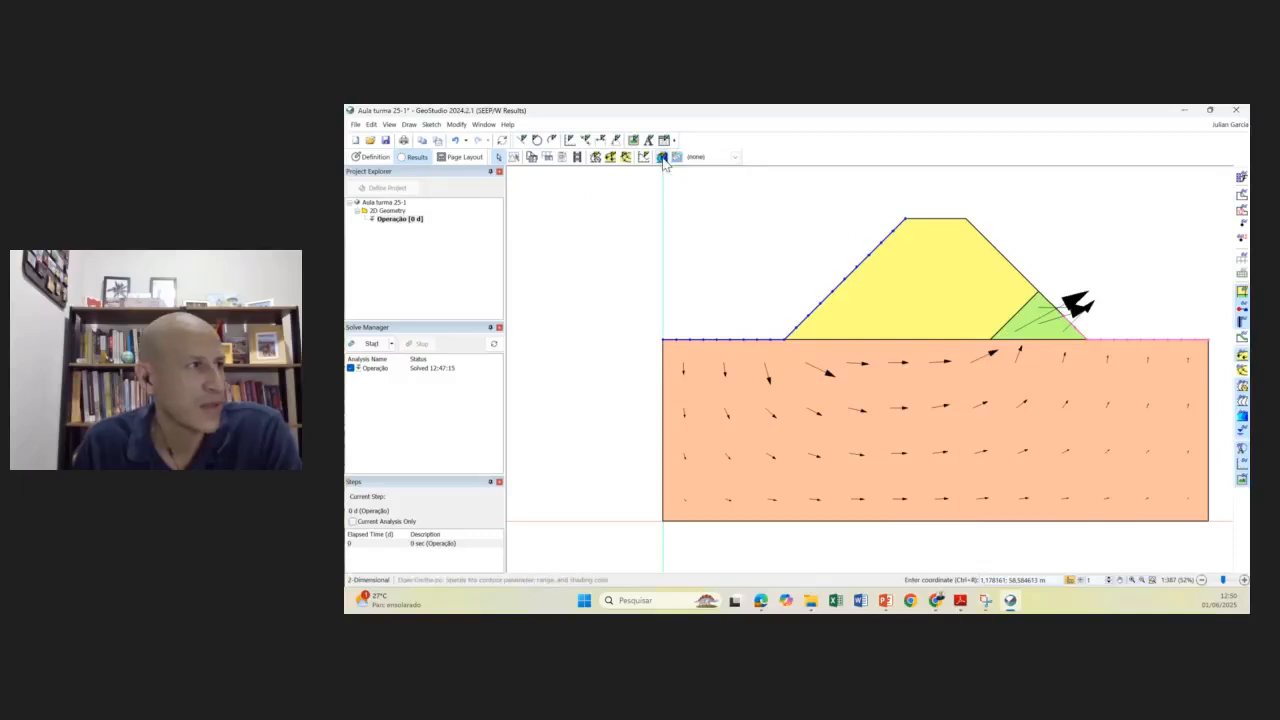
click(1130, 226)
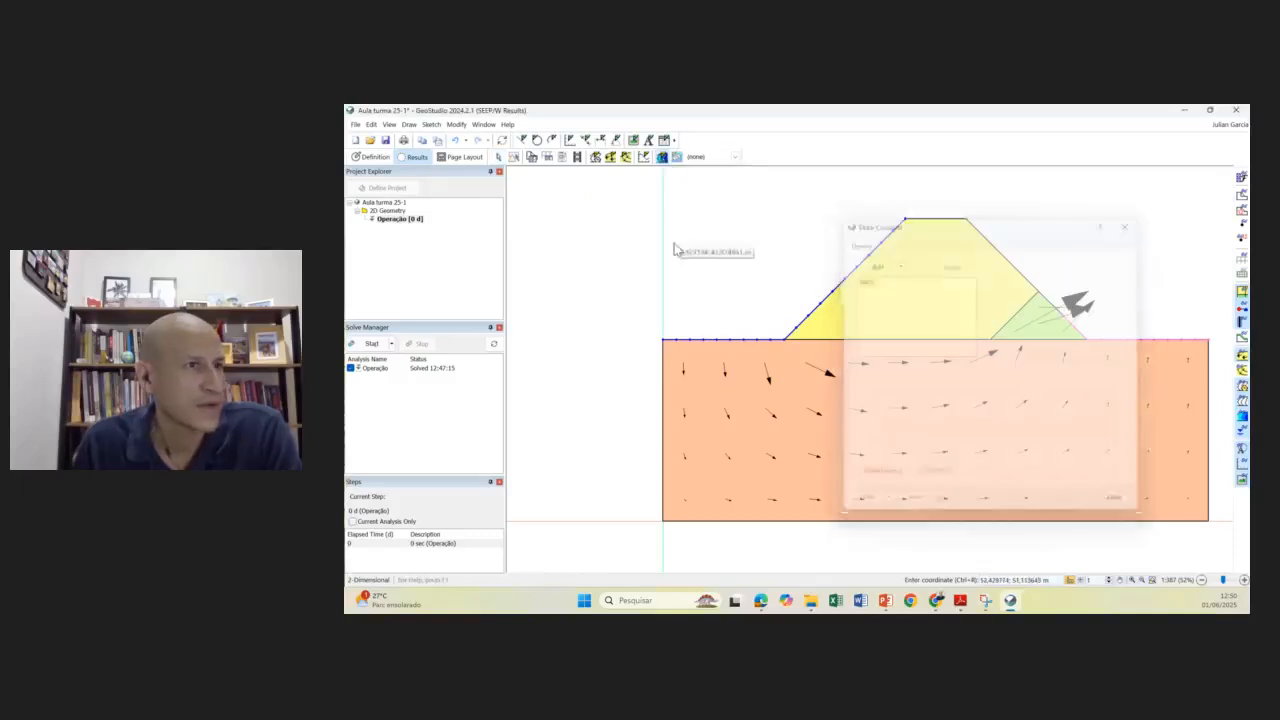
- Draw flow paths through the dam body and through successively deeper points of the foundation below the dam
click(626, 158)
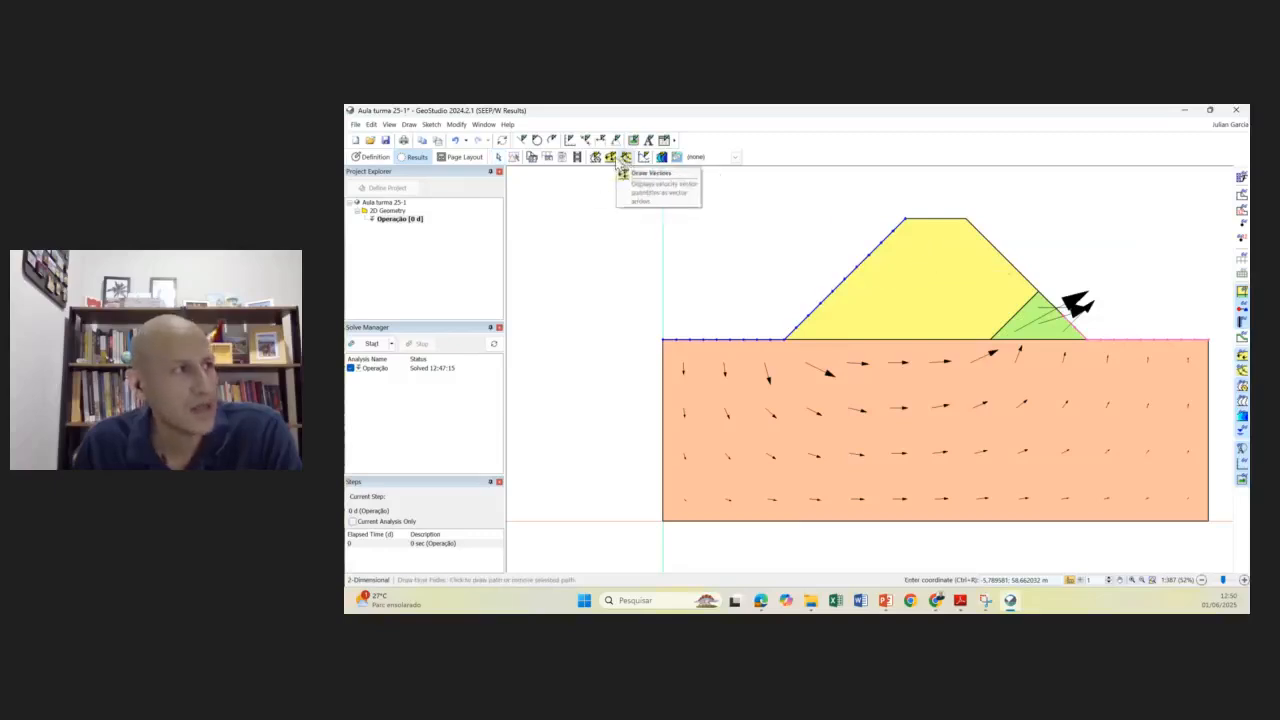
click(930, 262)
click(886, 333)
click(866, 358)
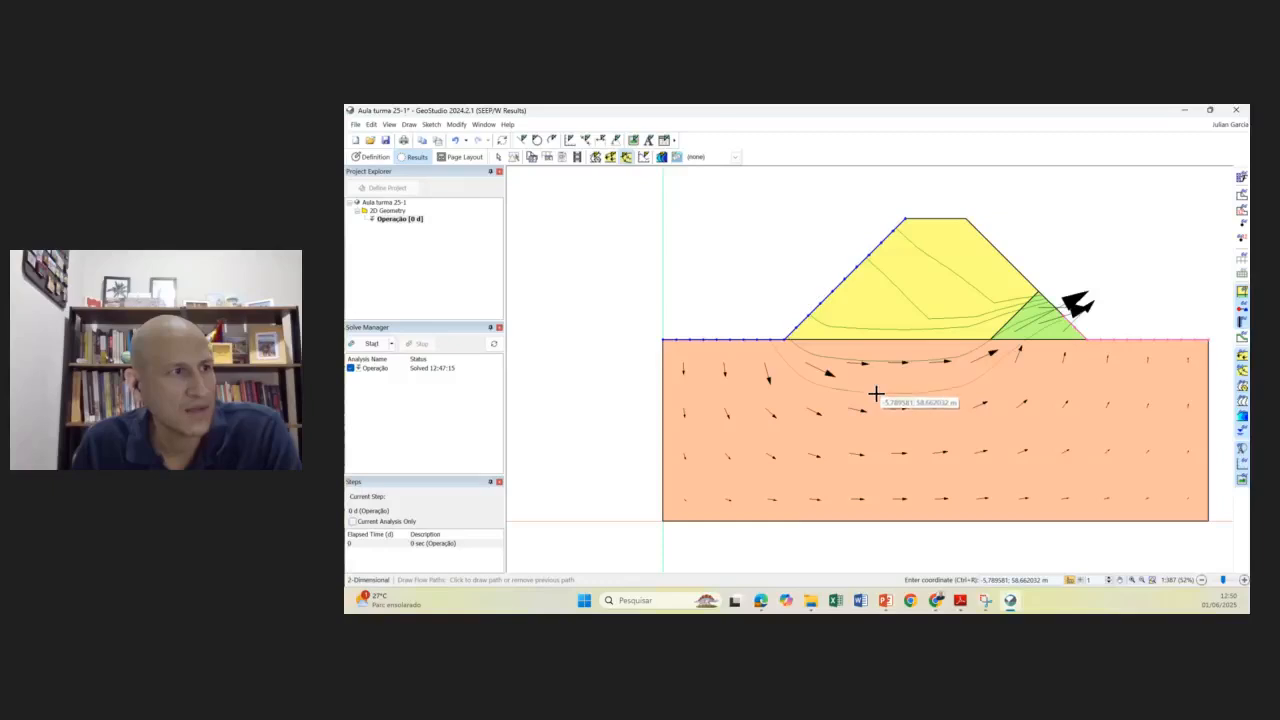
click(867, 422)
click(871, 435)
click(889, 458)
click(912, 499)
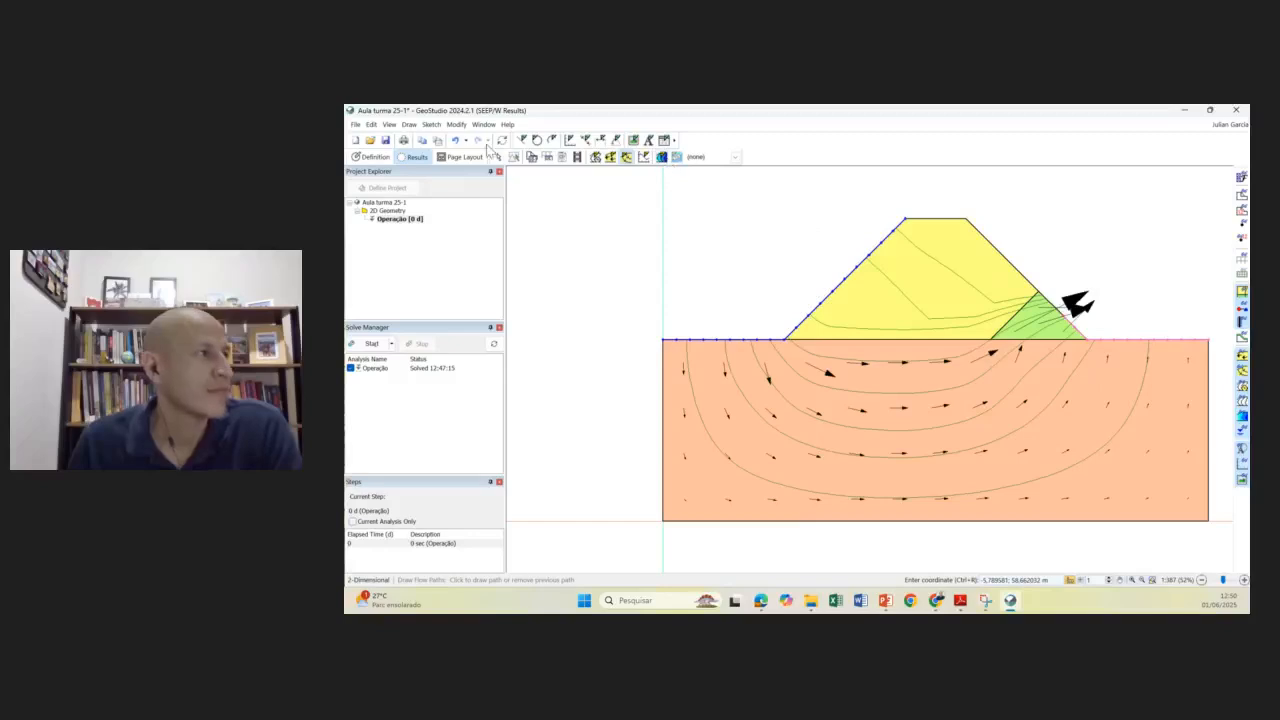
- Add a contour definition named "linhas equipotenciais" with category Pore-Pressure and parameter Water Total Head
click(409, 124)
click(436, 141)
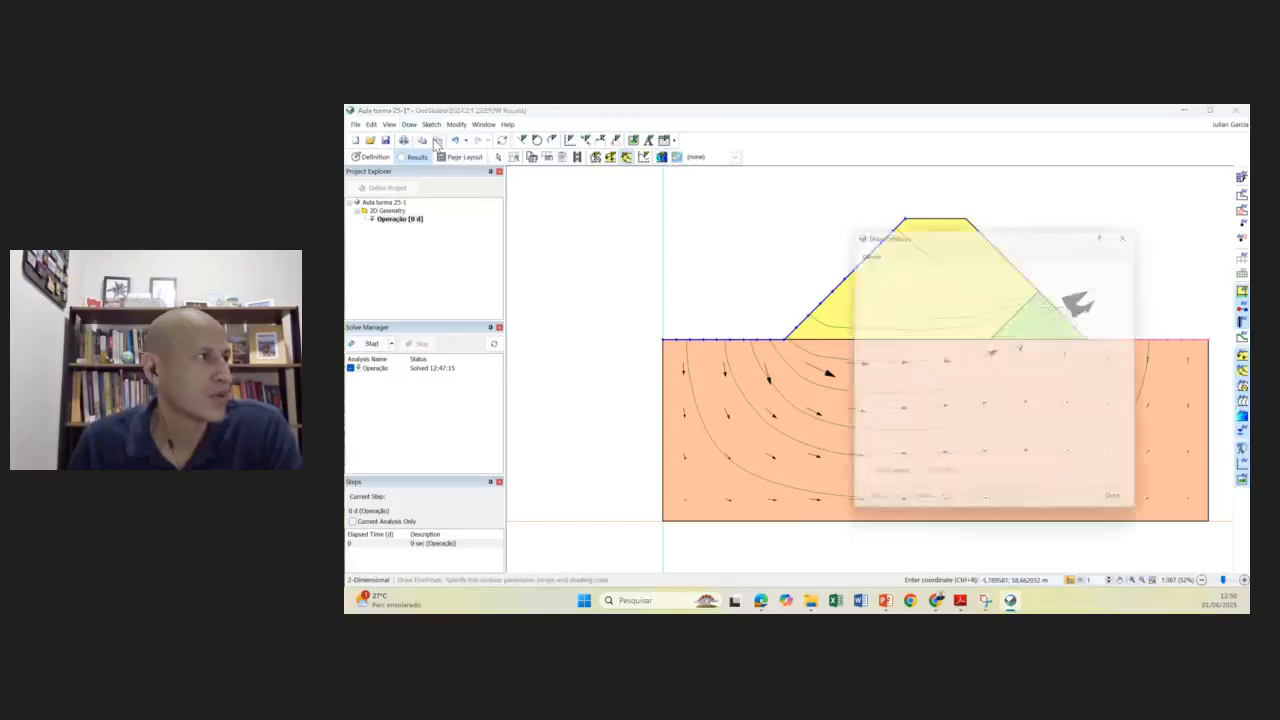
click(878, 265)
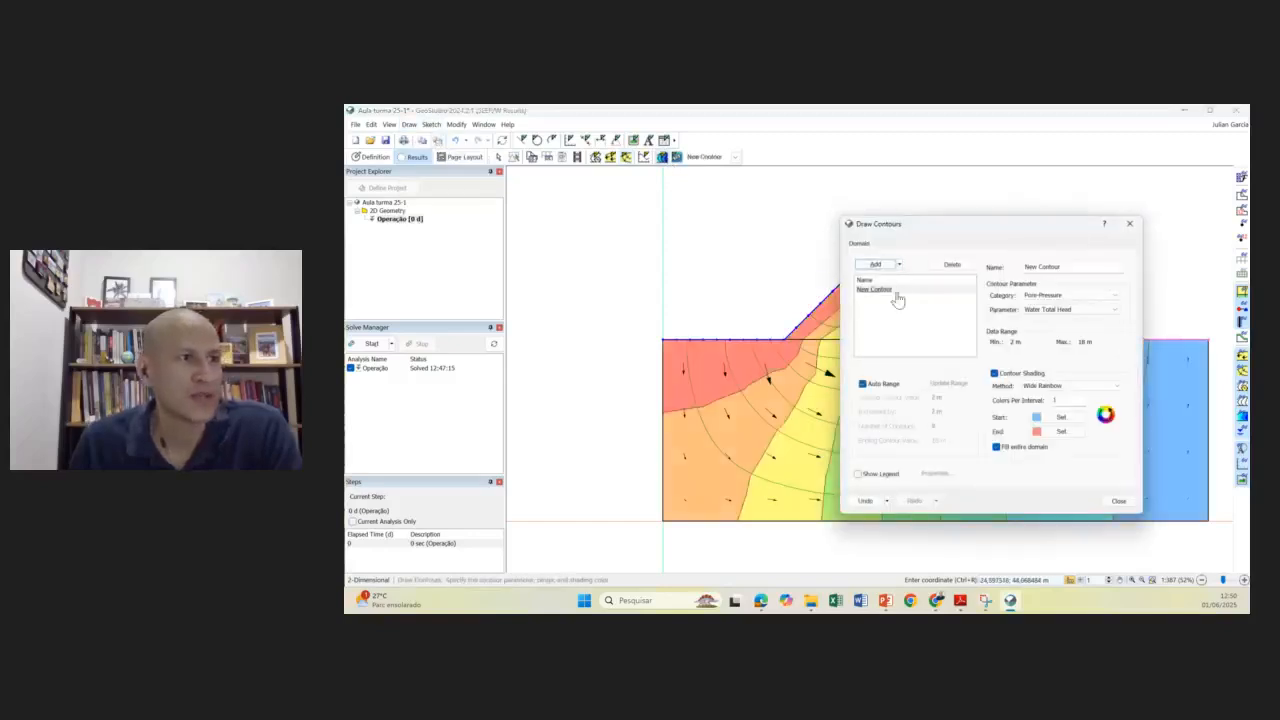
click(895, 291)
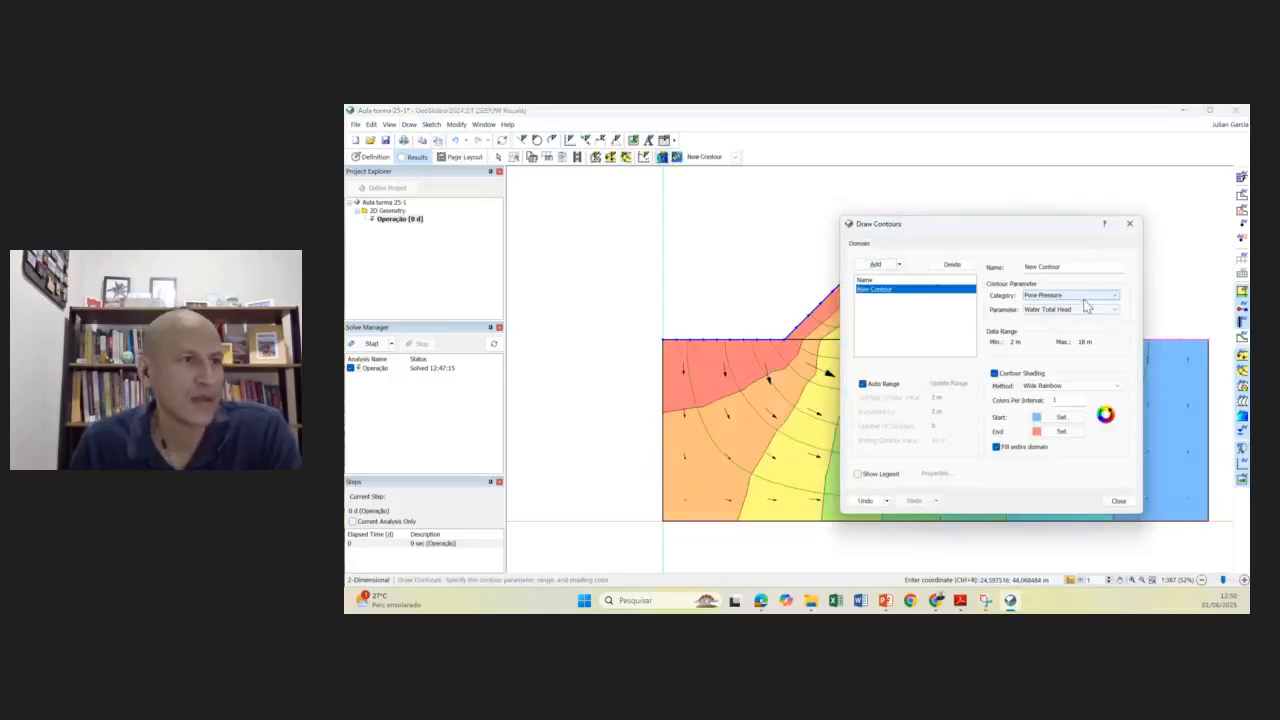
drag(1068, 267, 1007, 267)
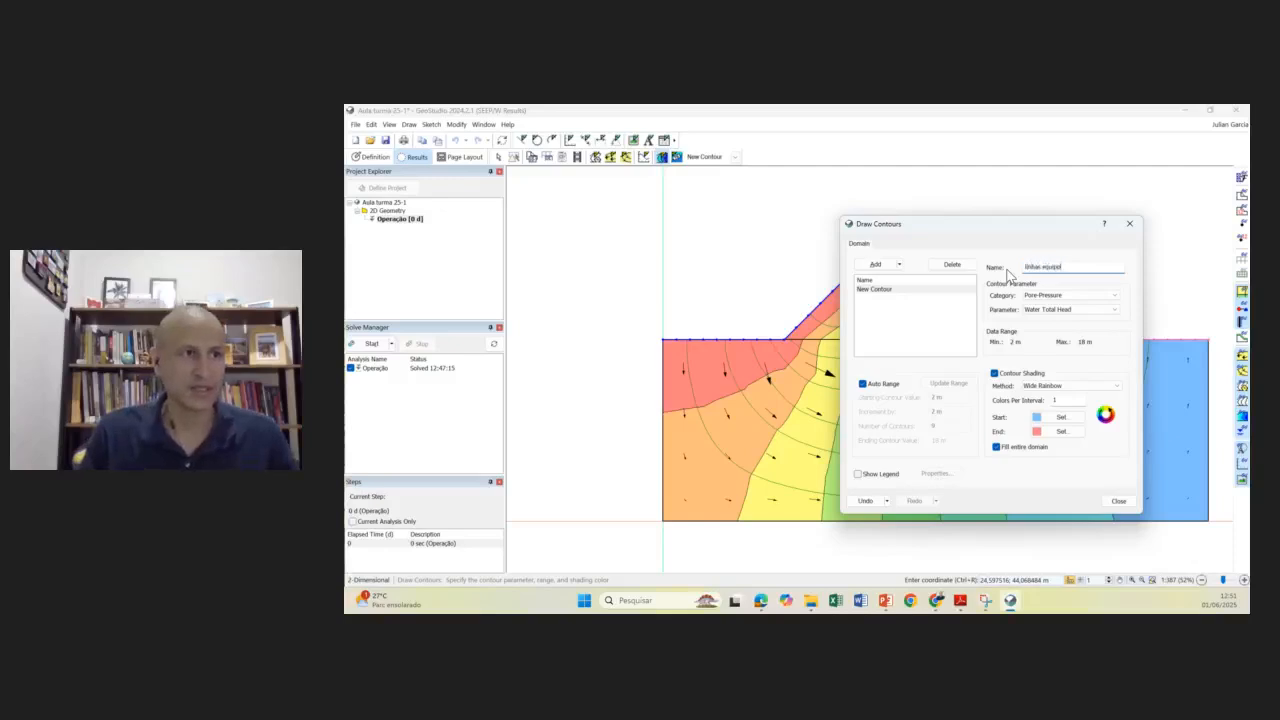
click(1101, 300)
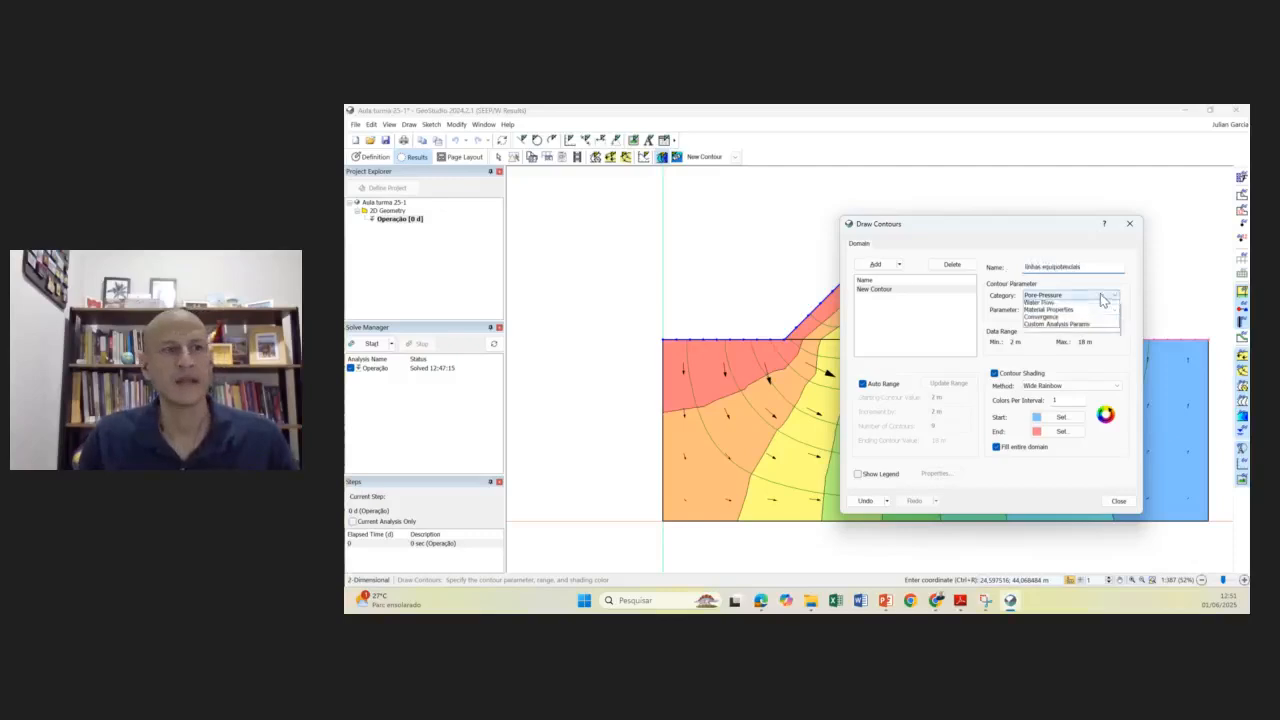
click(1053, 305)
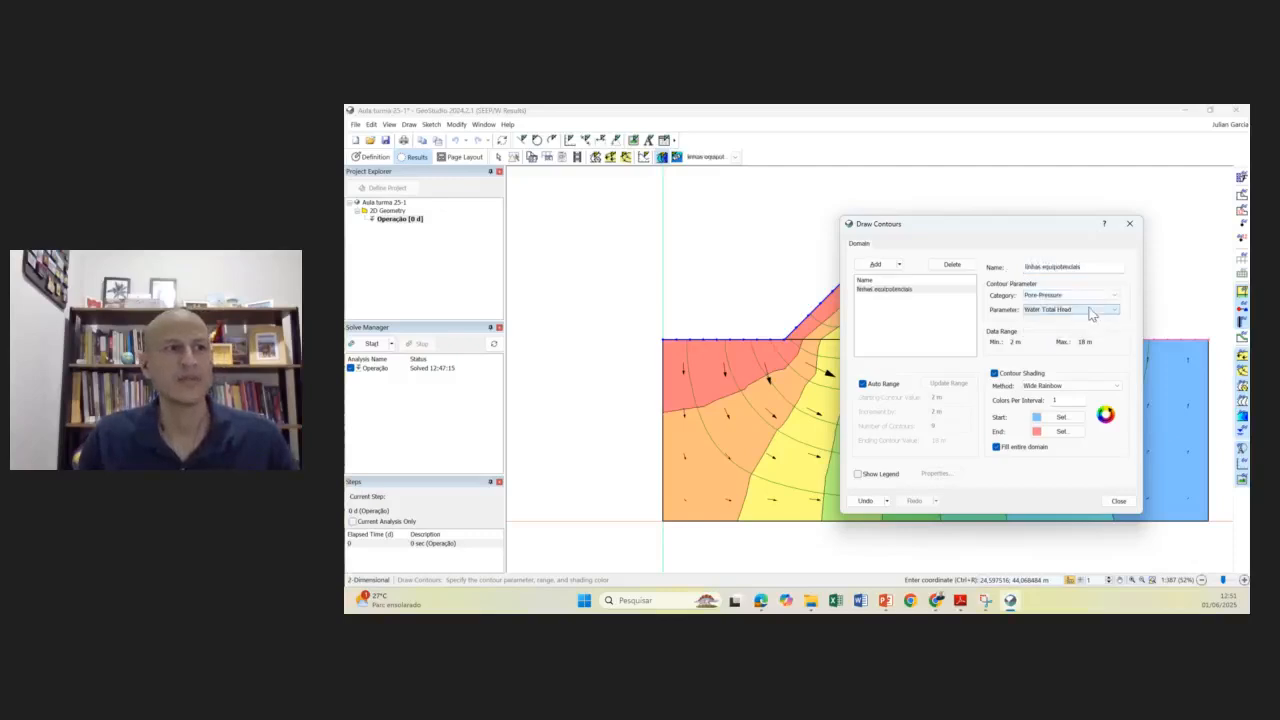
click(1092, 312)
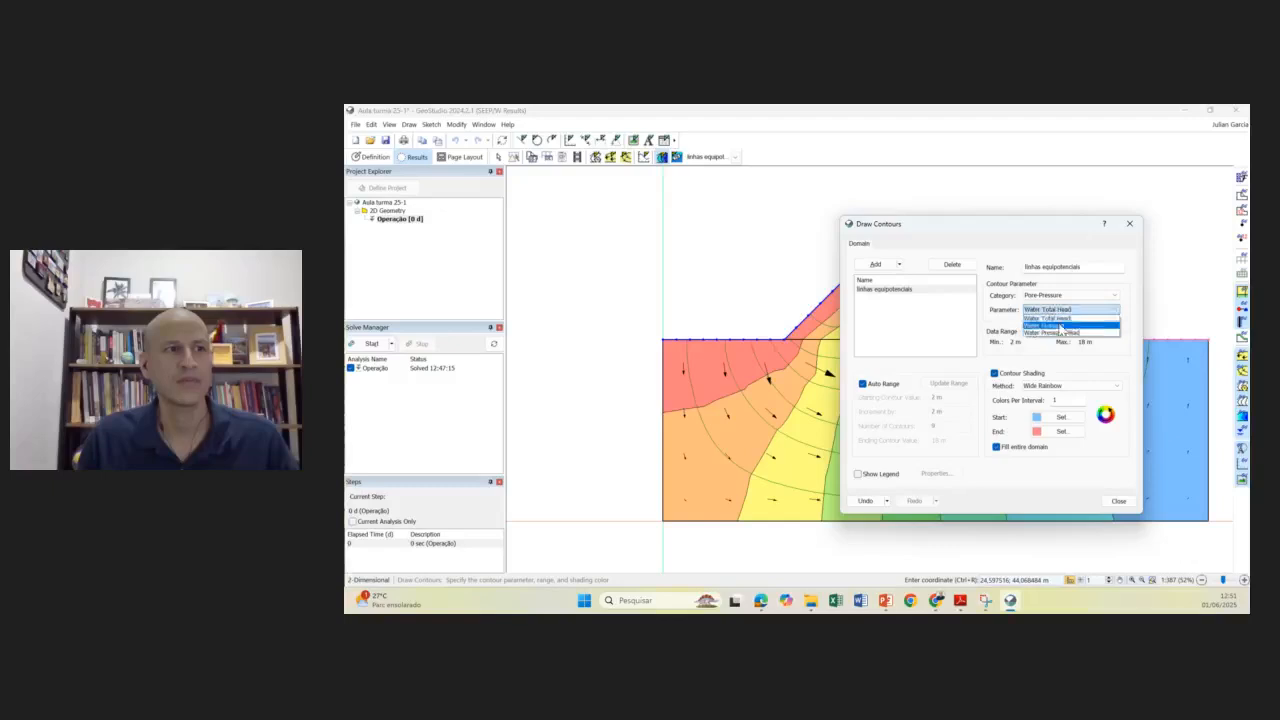
click(1068, 319)
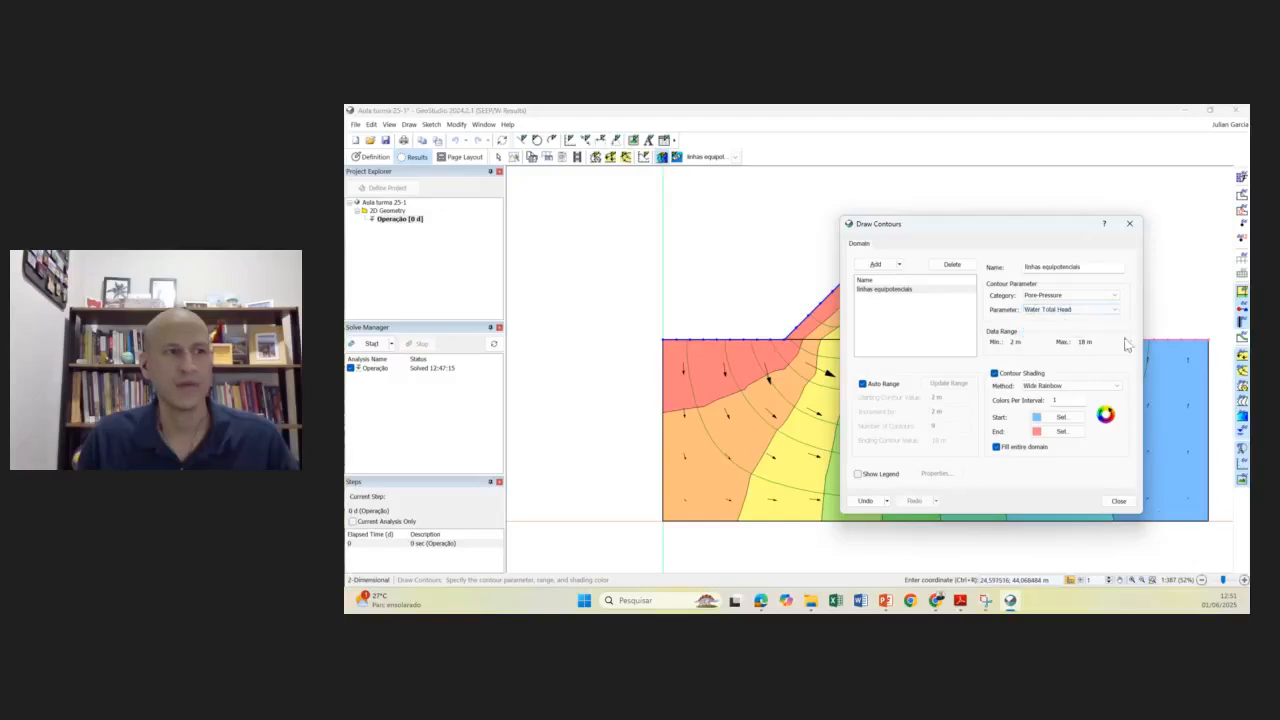
click(1118, 500)
- Add value labels to the successive total head contours across the dam body, from the upstream face to the toe drain
scroll(905, 335, up, 1)
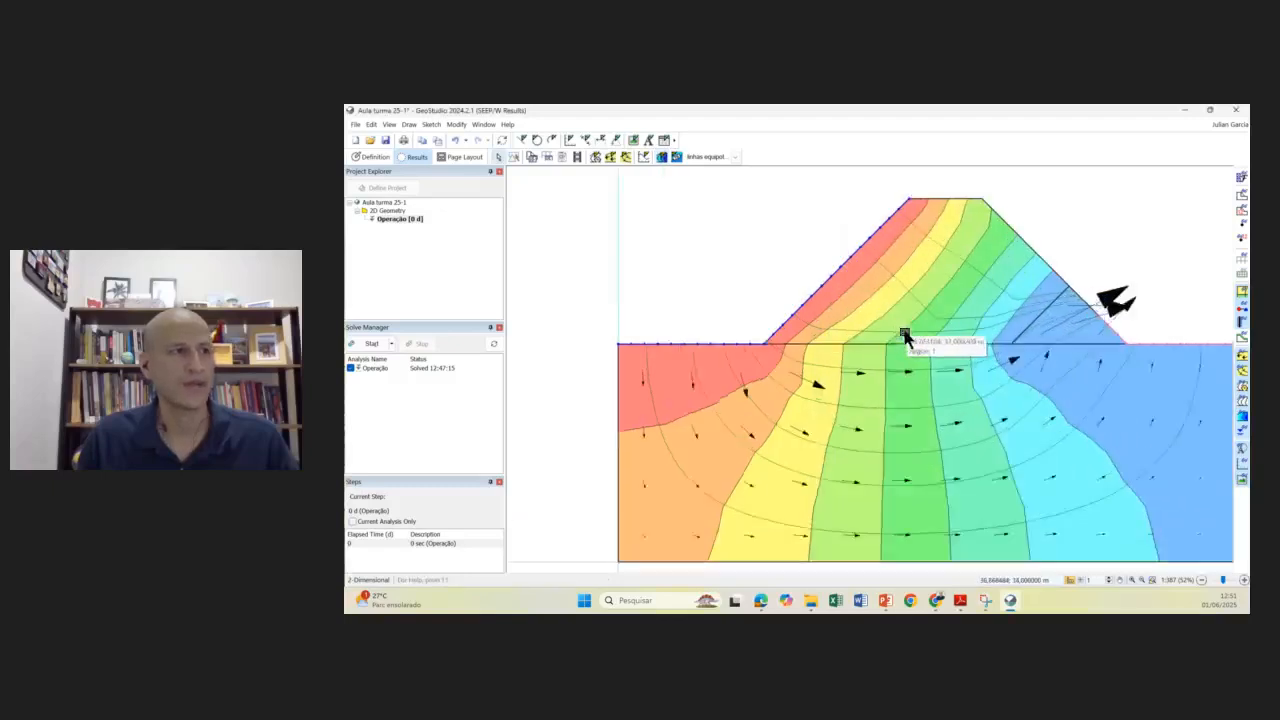
scroll(1006, 362, down, 2)
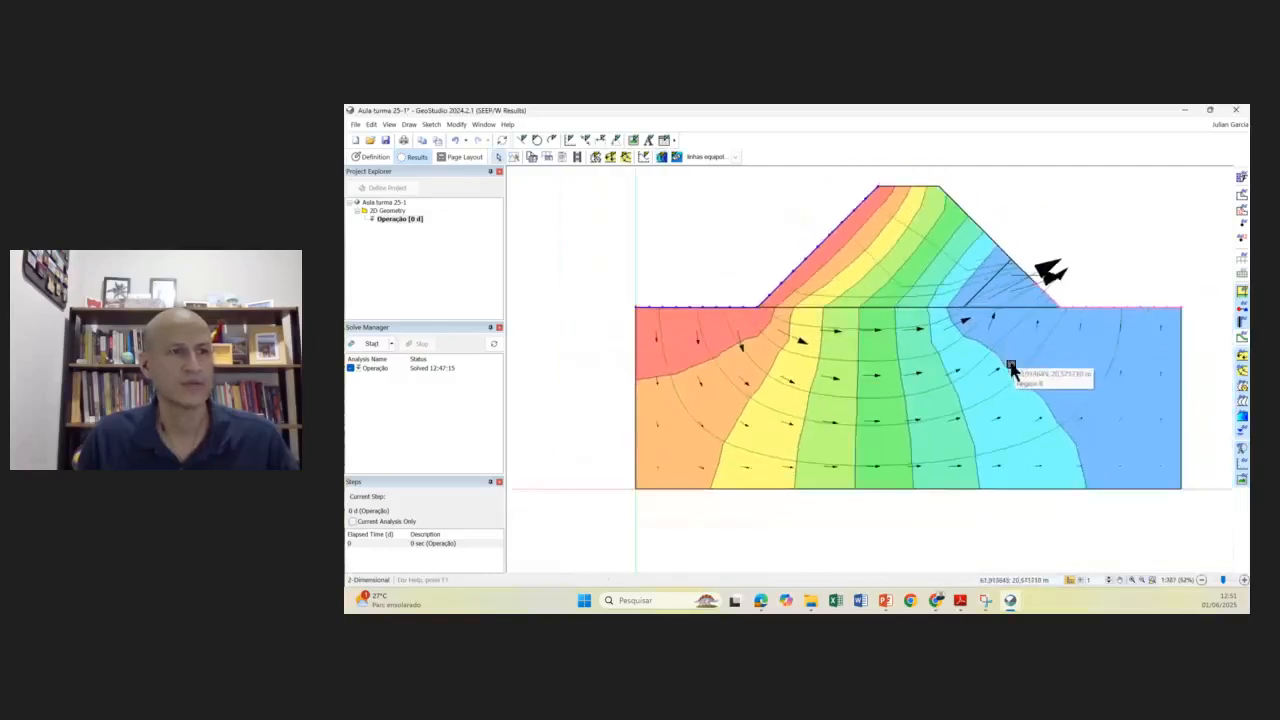
scroll(1030, 412, down, 2)
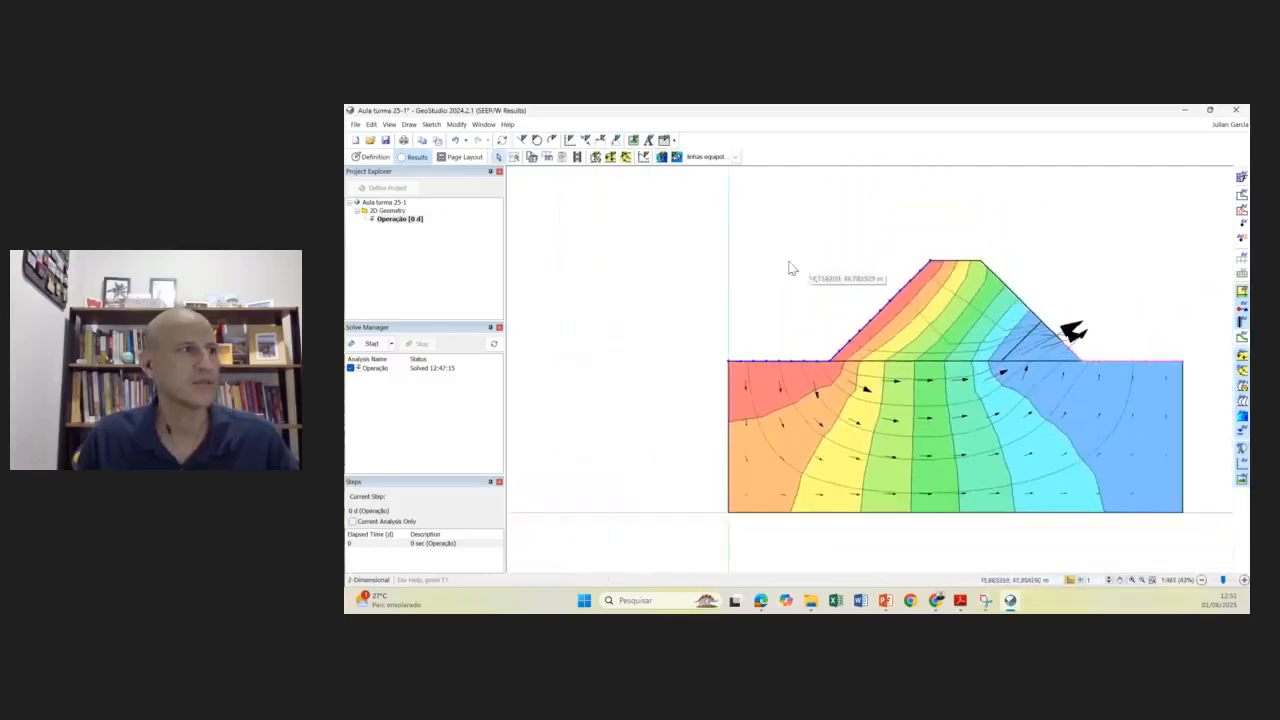
click(678, 158)
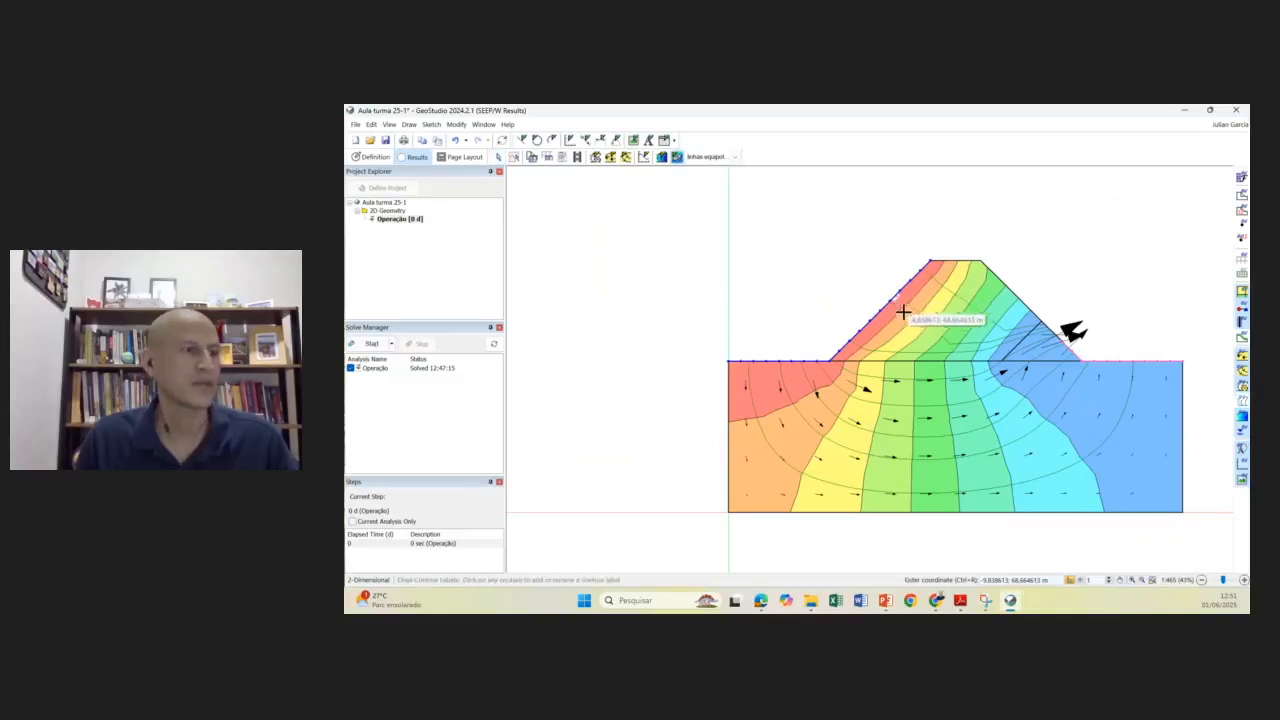
click(905, 310)
click(915, 319)
click(926, 328)
click(940, 341)
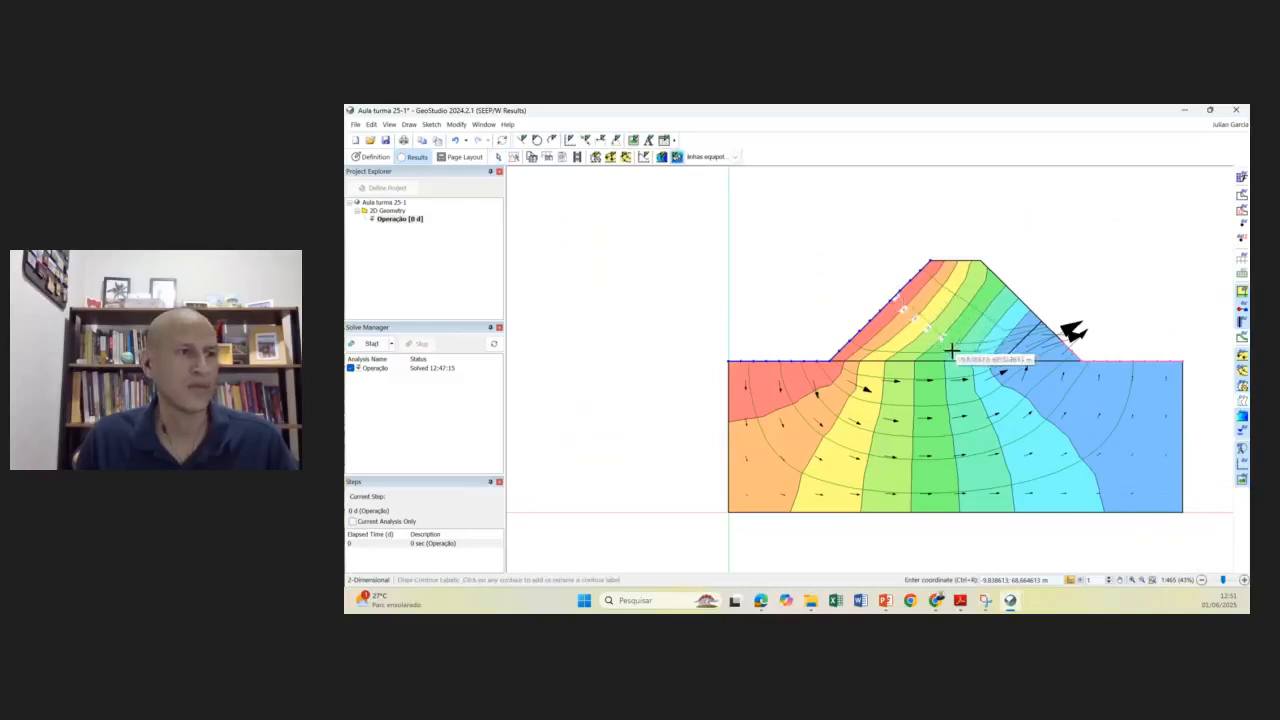
click(959, 343)
click(980, 343)
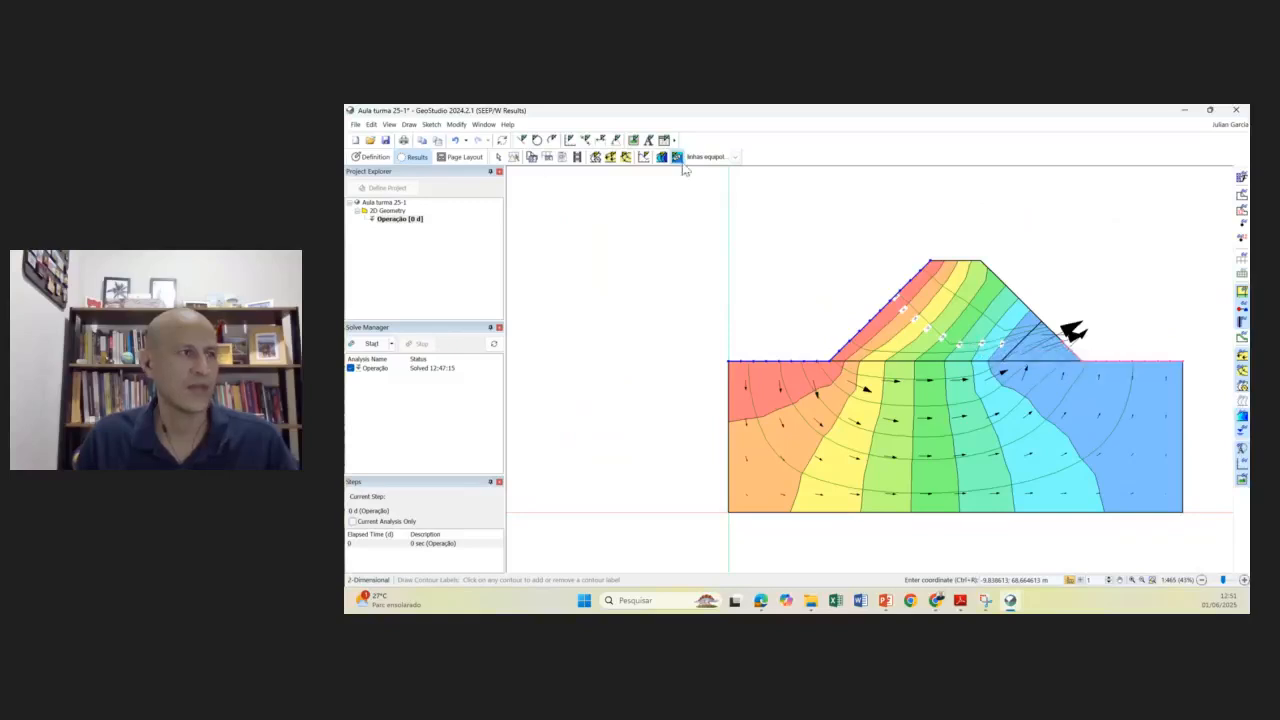
- Increase the font size of the contour labels in the display preferences
click(389, 124)
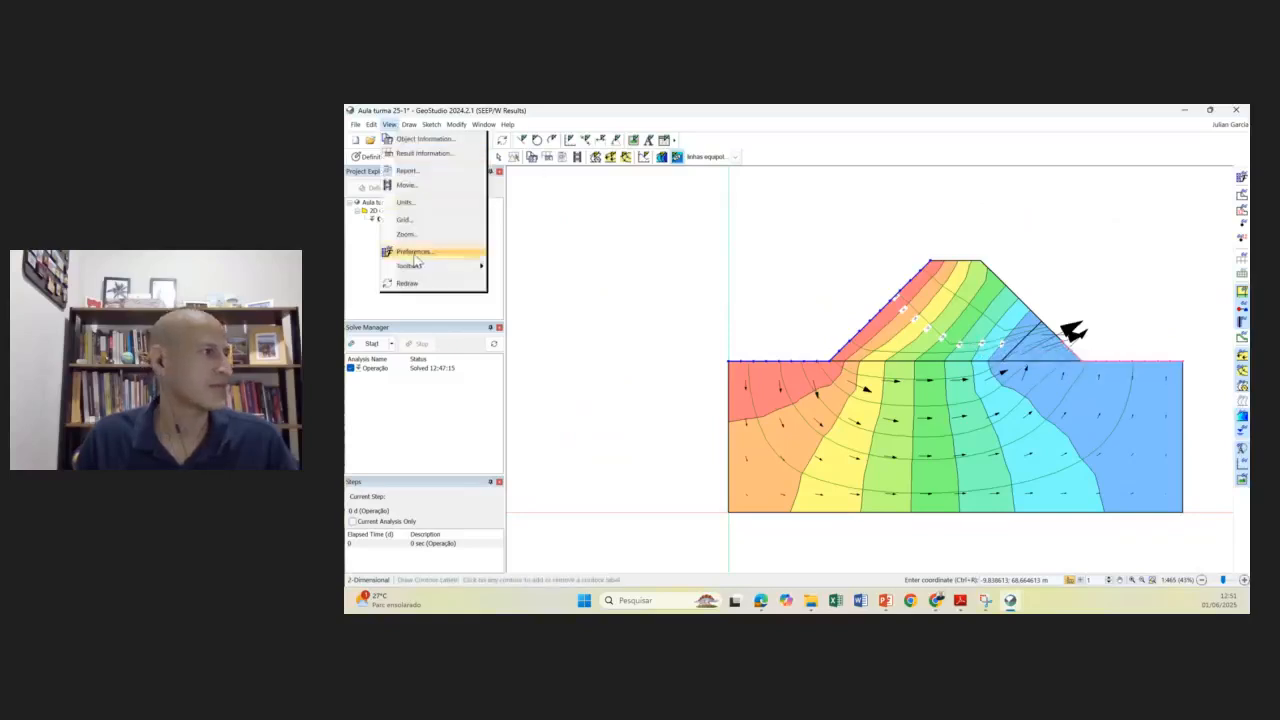
click(413, 252)
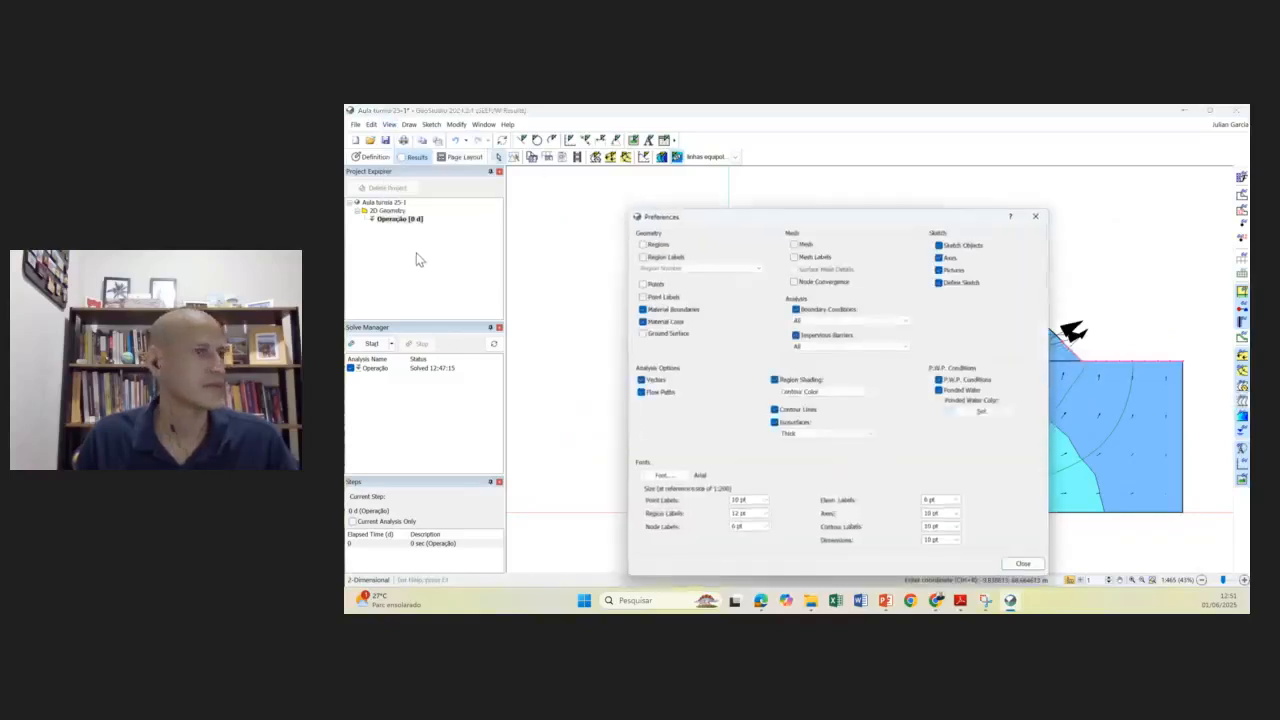
click(956, 534)
click(930, 466)
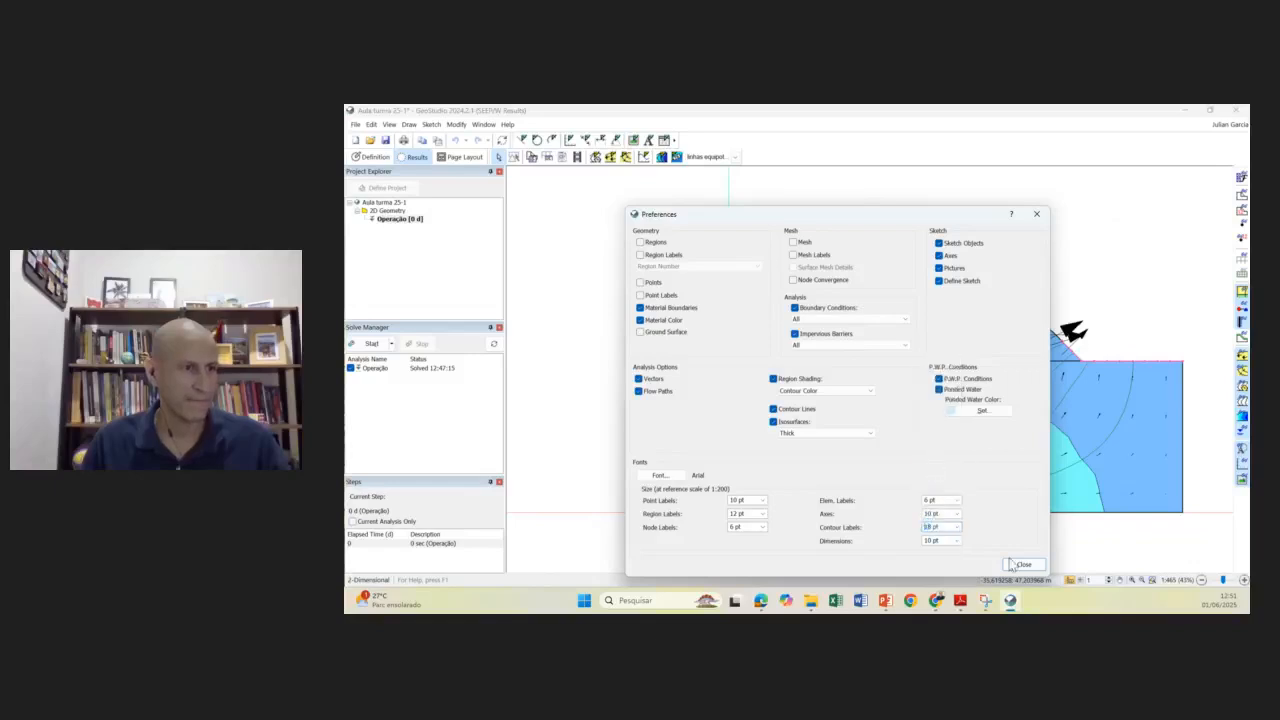
click(1023, 564)
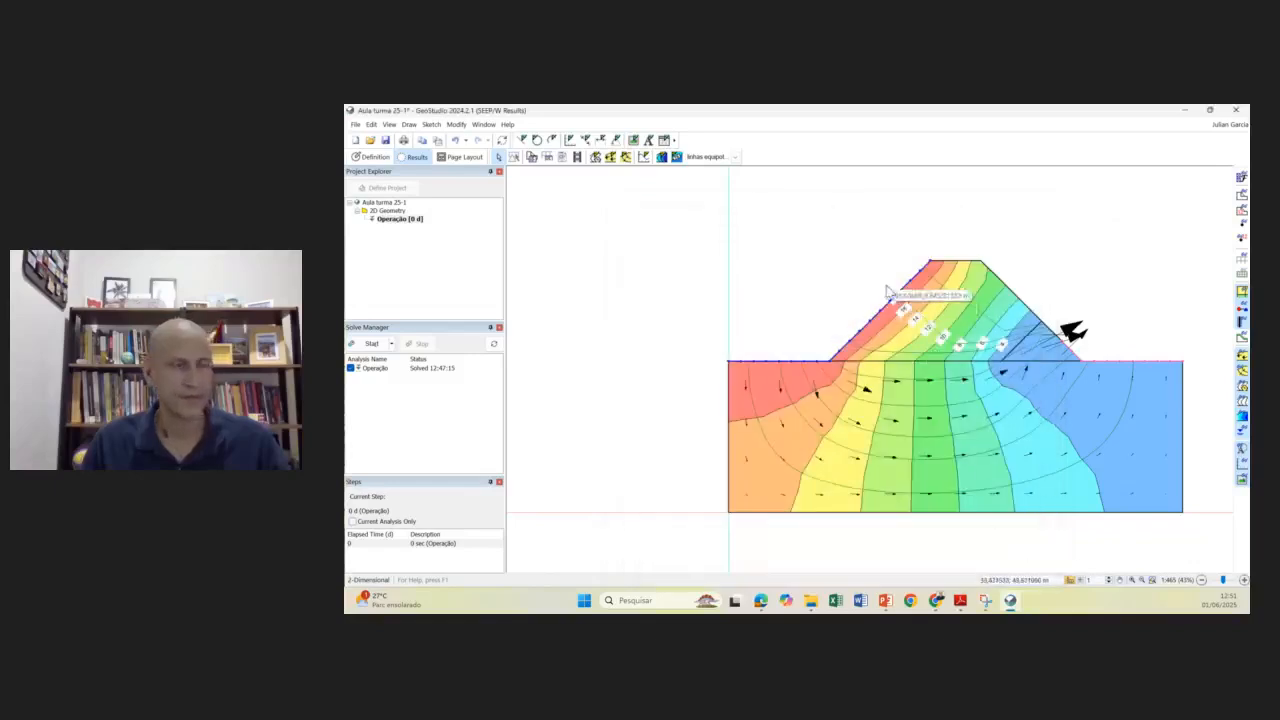
- Examine the labelled equipotential lines and flow paths from the upstream face through the dam and foundation to the toe drain
scroll(900, 315, up, 2)
scroll(900, 310, up, 1)
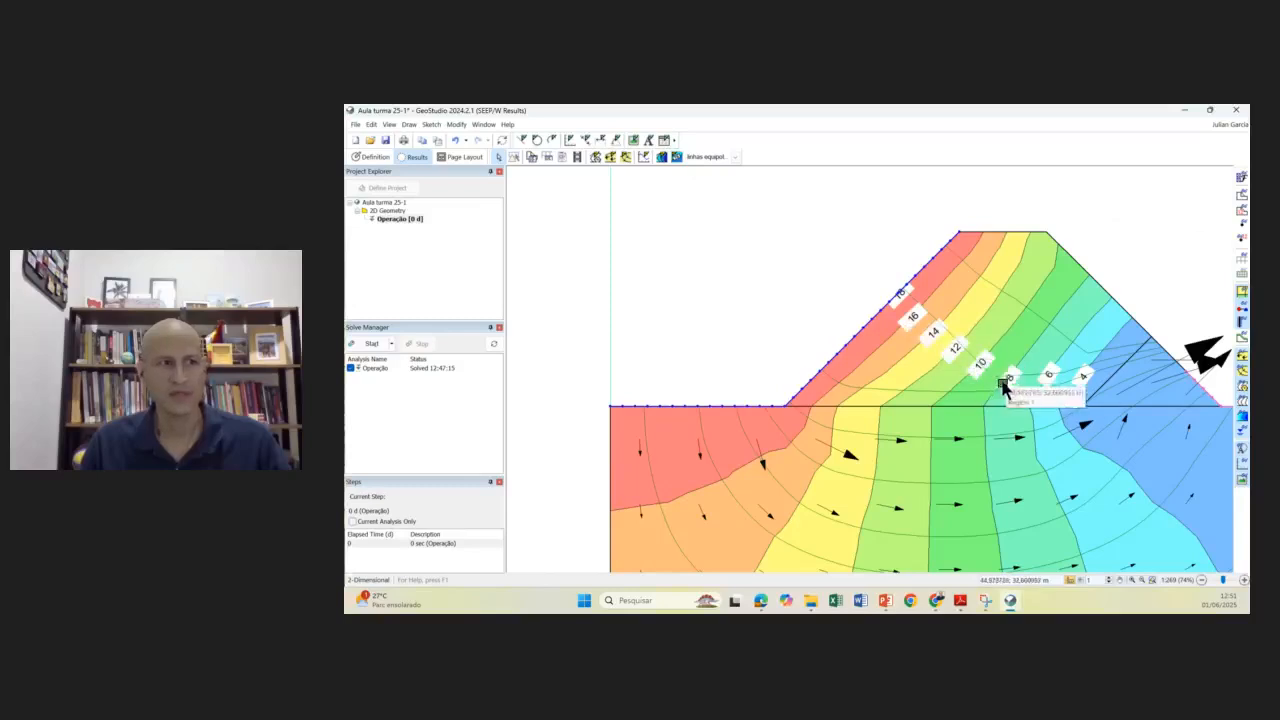
scroll(1116, 398, down, 2)
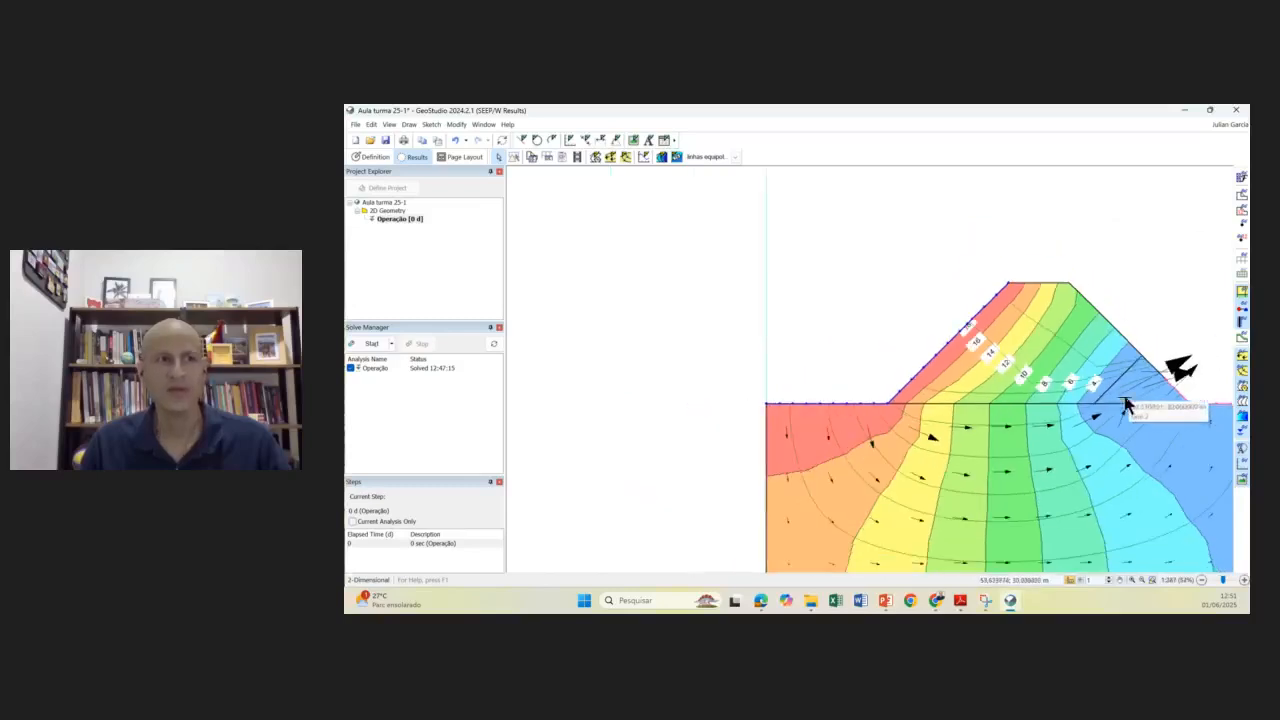
scroll(1187, 402, up, 2)
click(676, 156)
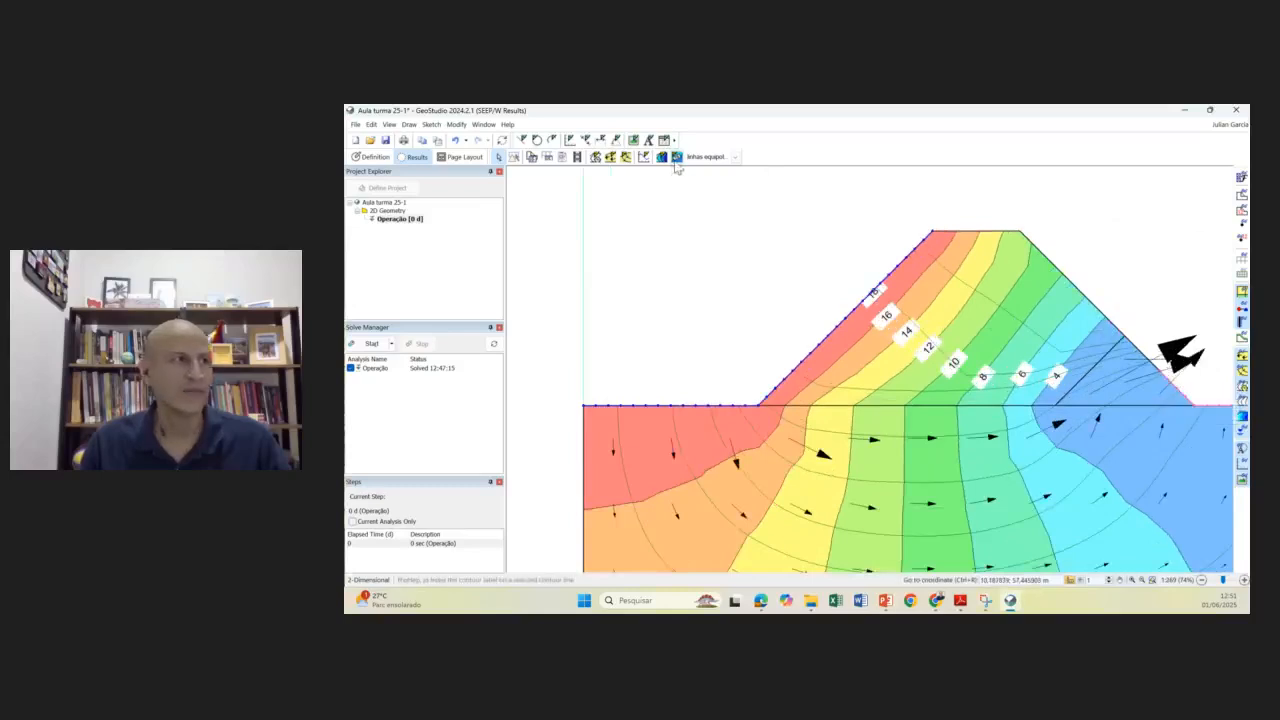
scroll(1152, 406, up, 1)
drag(1150, 405, 894, 375)
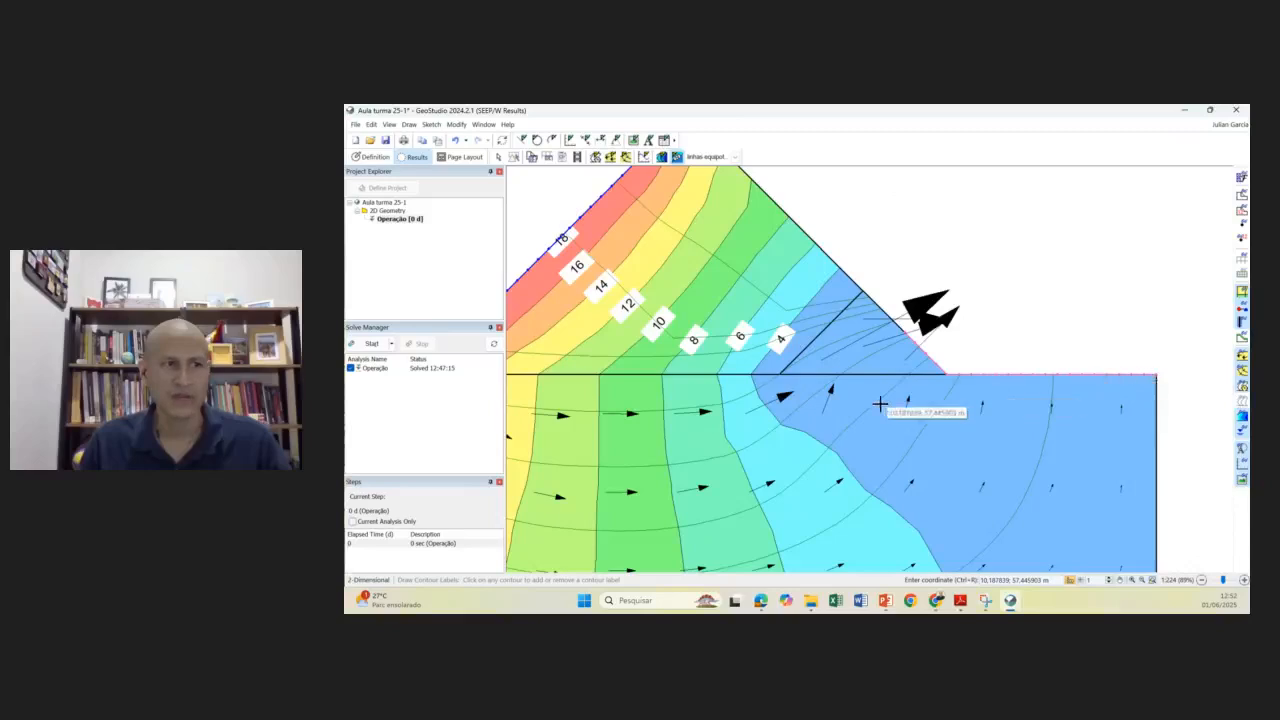
scroll(868, 404, down, 2)
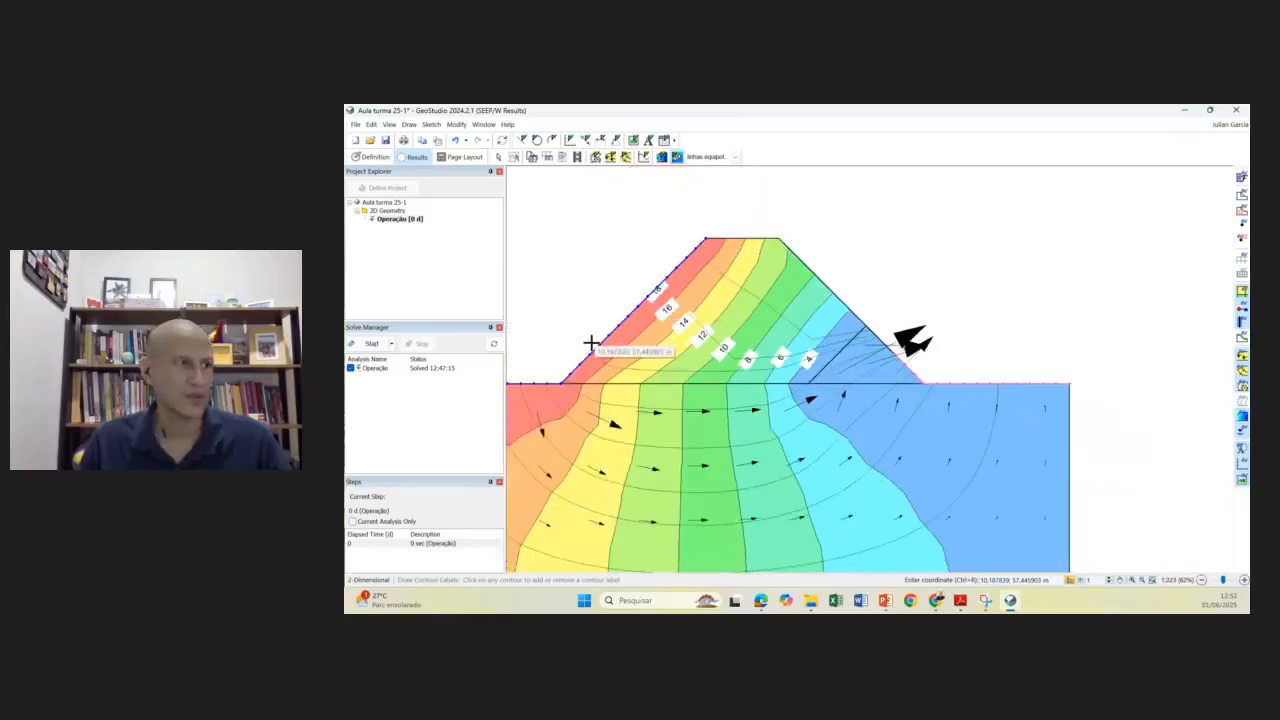
drag(606, 357, 700, 317)
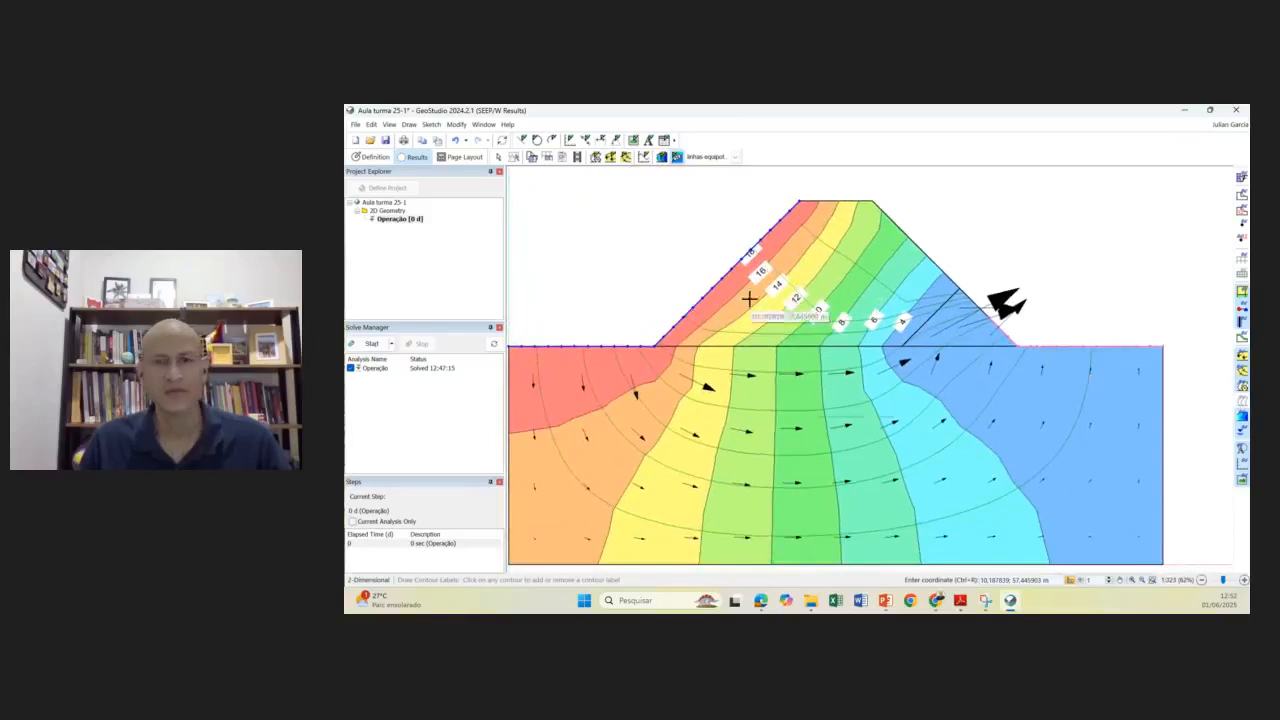
drag(605, 398, 711, 366)
scroll(718, 366, down, 1)
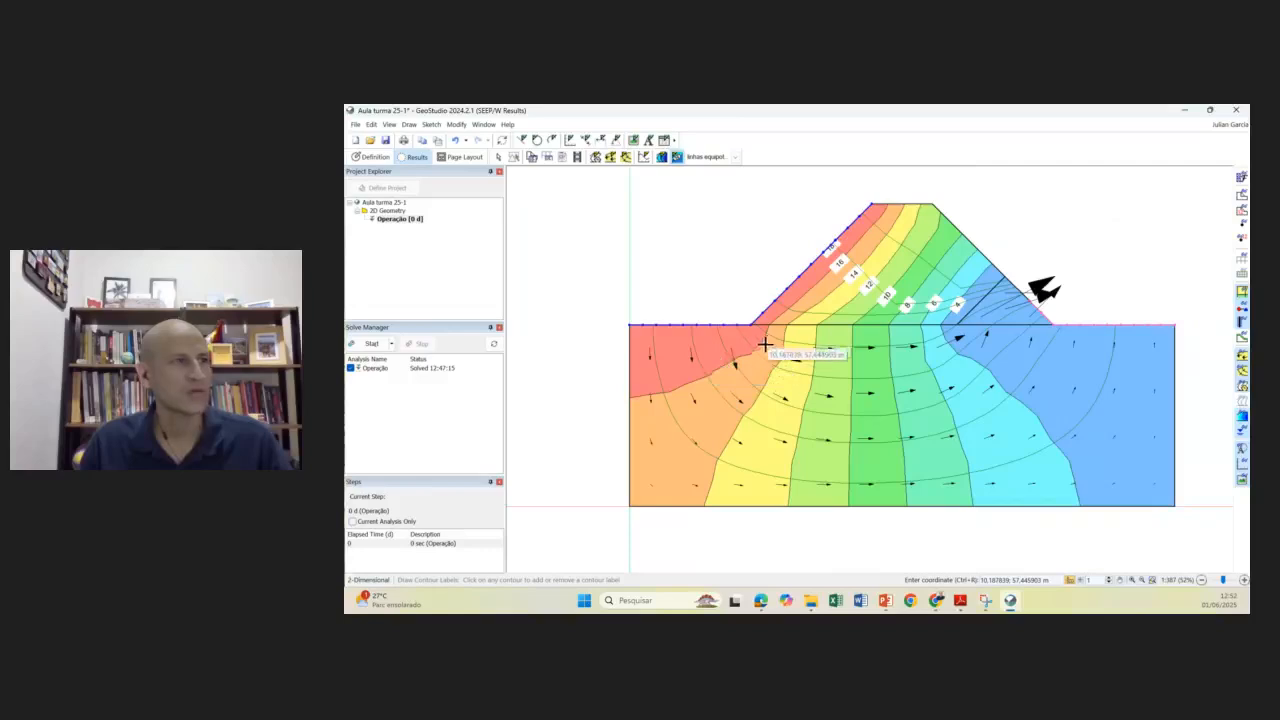
scroll(860, 240, up, 1)
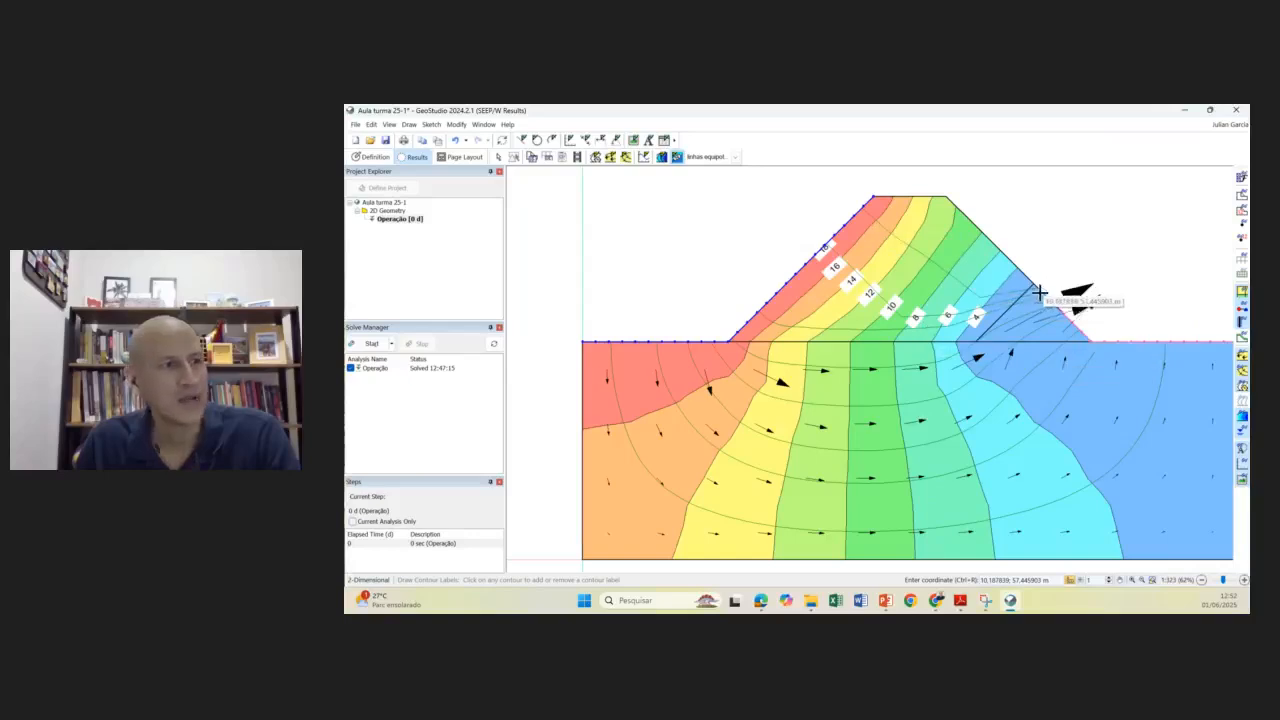
scroll(1014, 360, down, 1)
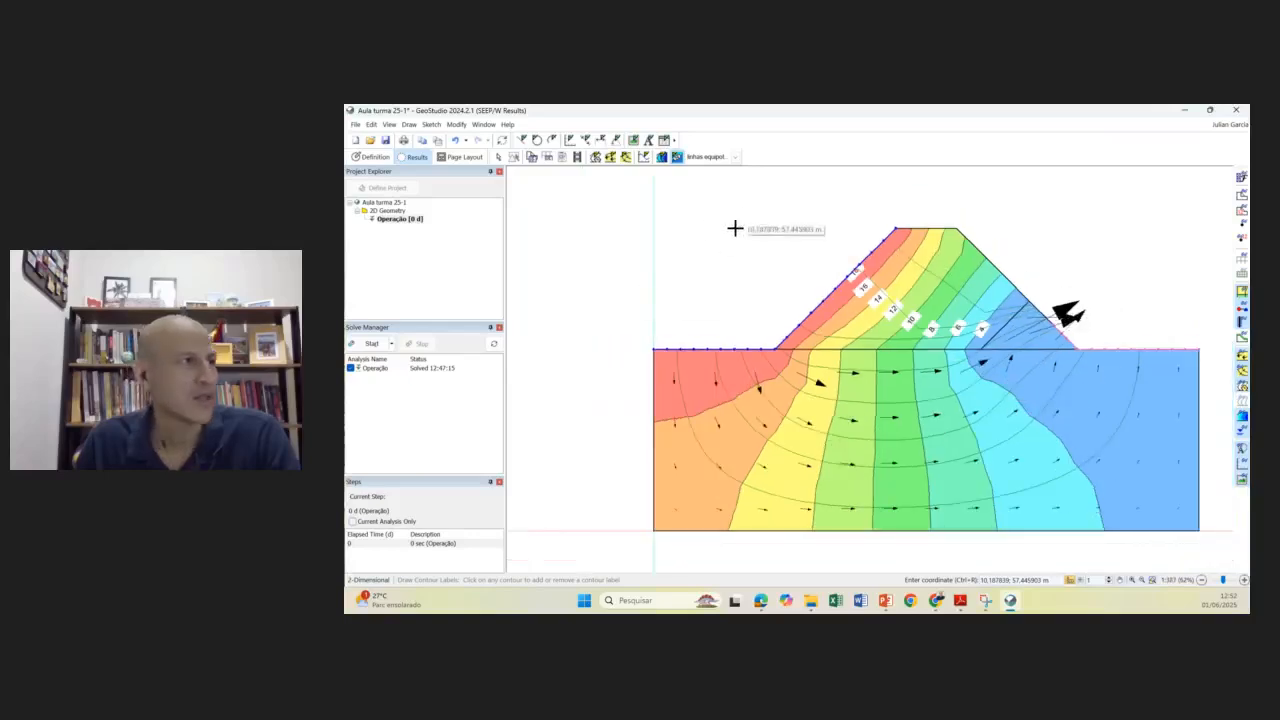
- Add a second contour definition in the Pore-Pressure category
click(409, 124)
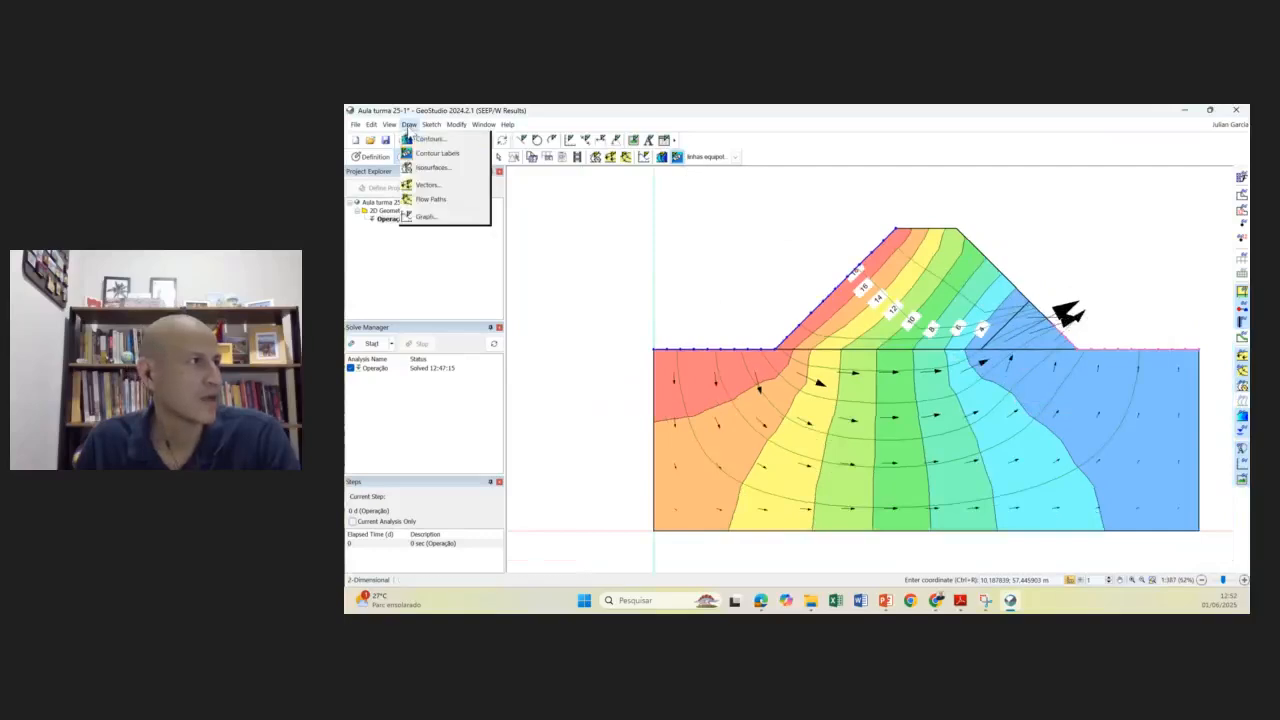
click(448, 145)
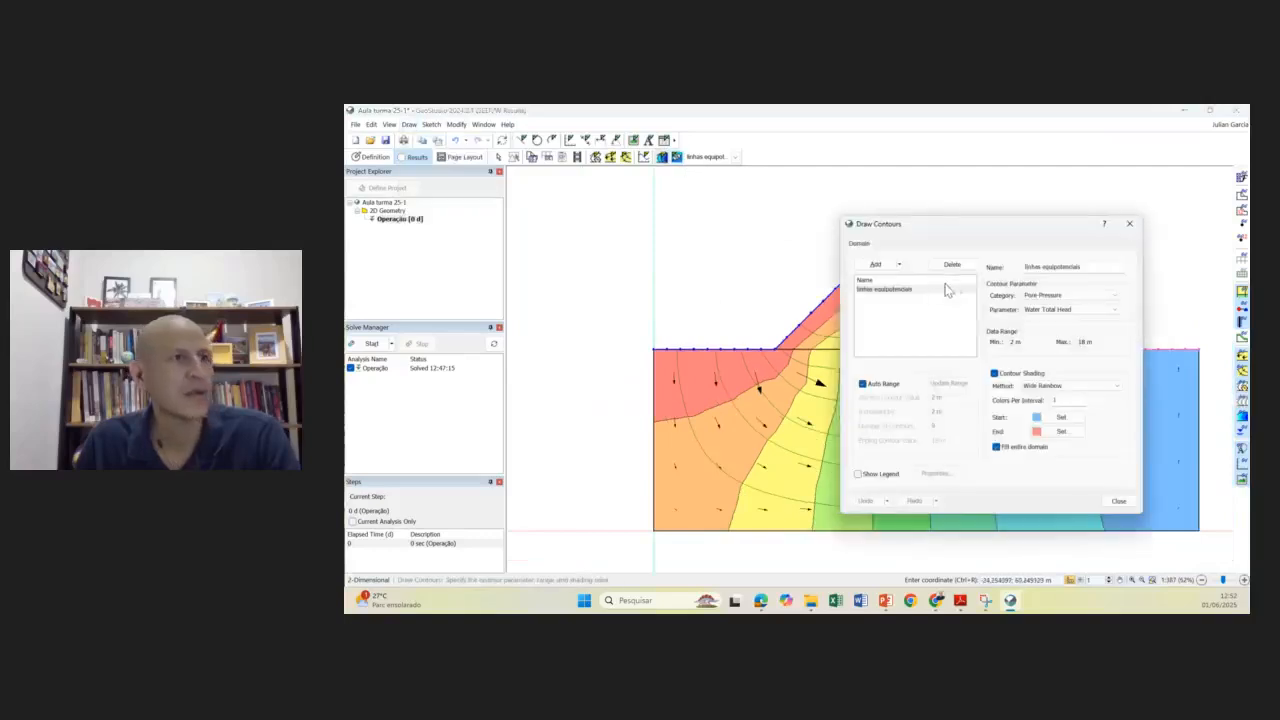
click(875, 264)
click(884, 300)
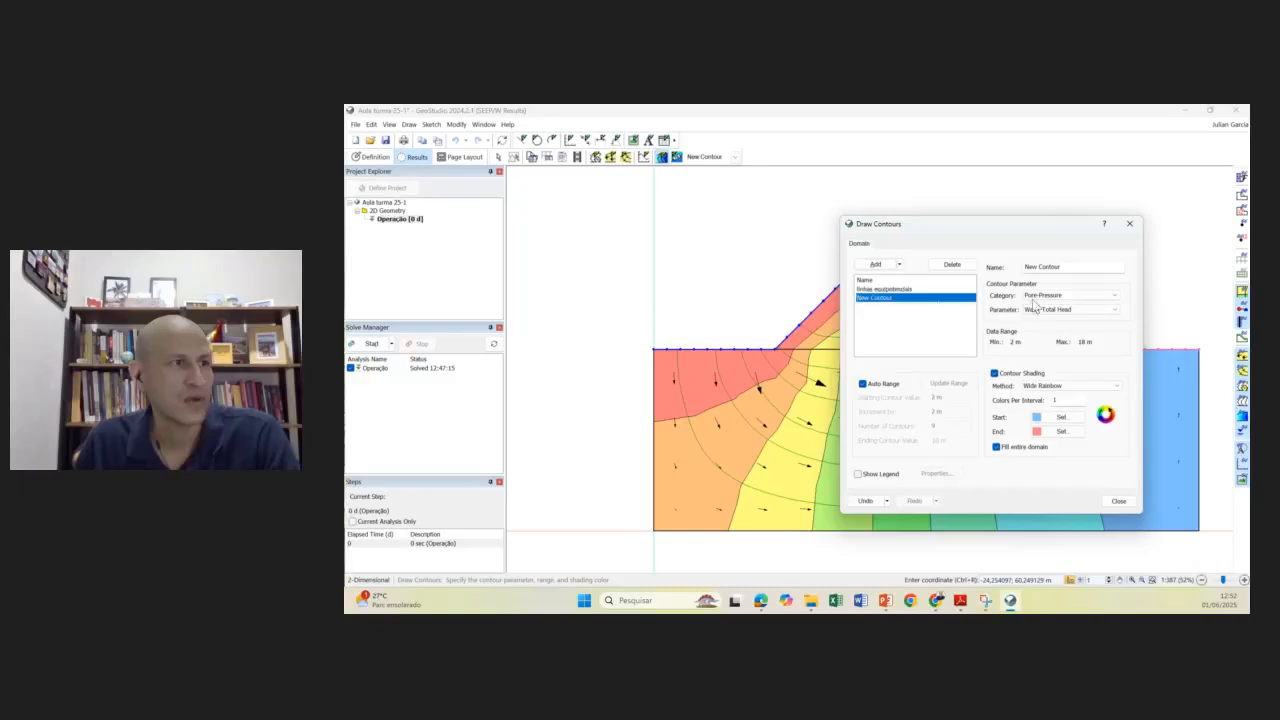
click(1068, 296)
click(1068, 296)
click(1068, 296)
click(1066, 303)
click(1066, 310)
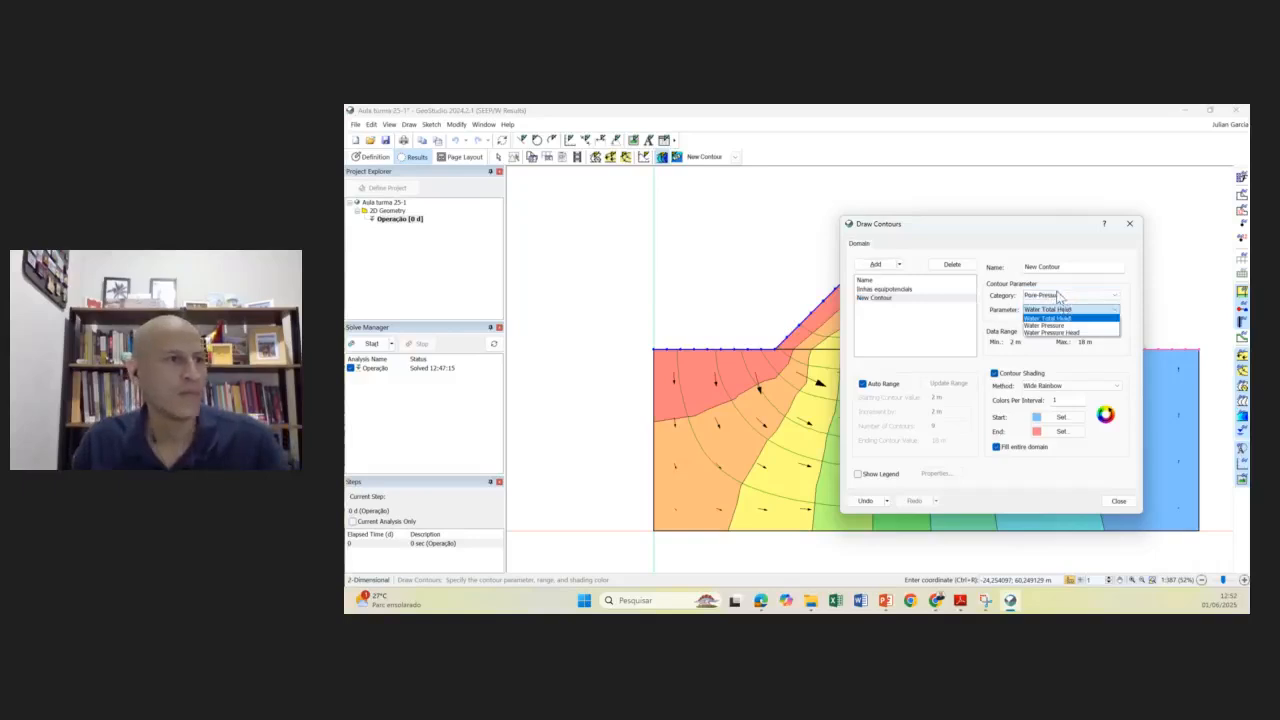
click(1060, 297)
click(1062, 296)
click(1061, 305)
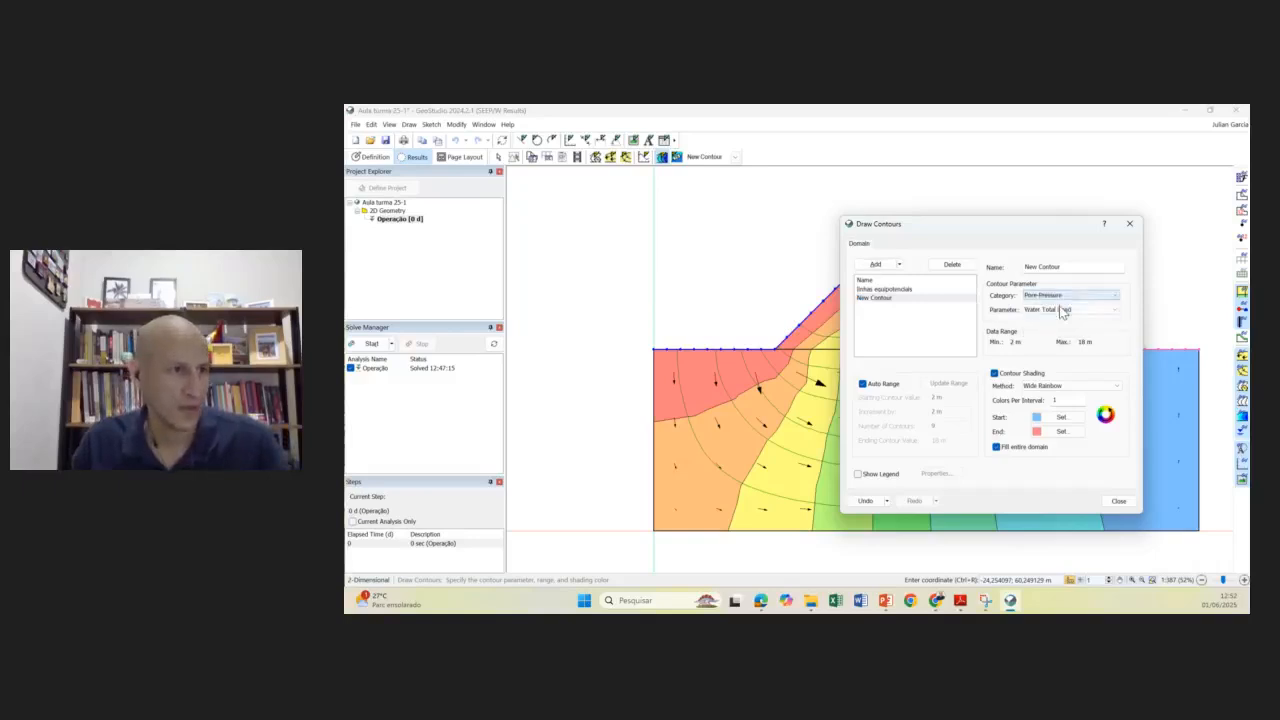
- Set the new contour's parameter to Water Pressure and display its contours on the dam section
click(1063, 312)
click(1078, 325)
mouse_move(1052, 229)
mouse_down()
mouse_move(671, 257)
mouse_move(788, 176)
mouse_move(939, 185)
mouse_up()
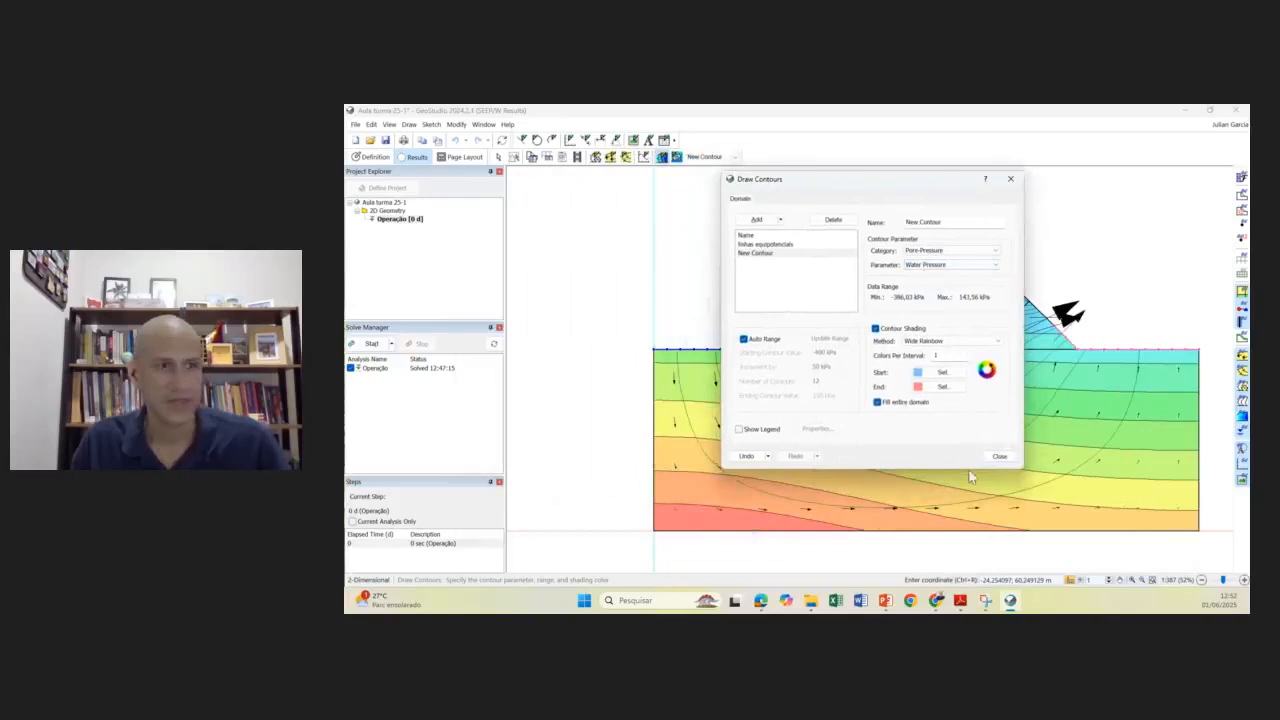
click(1000, 456)
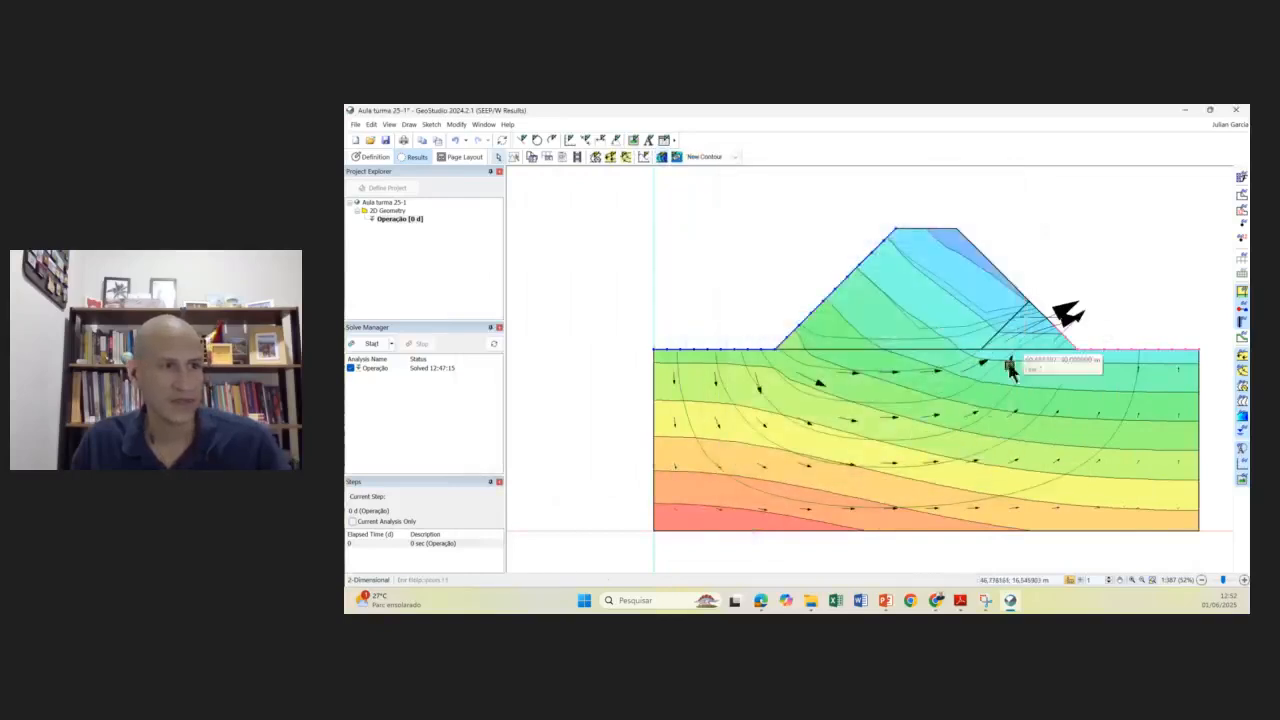
drag(1012, 411, 1034, 391)
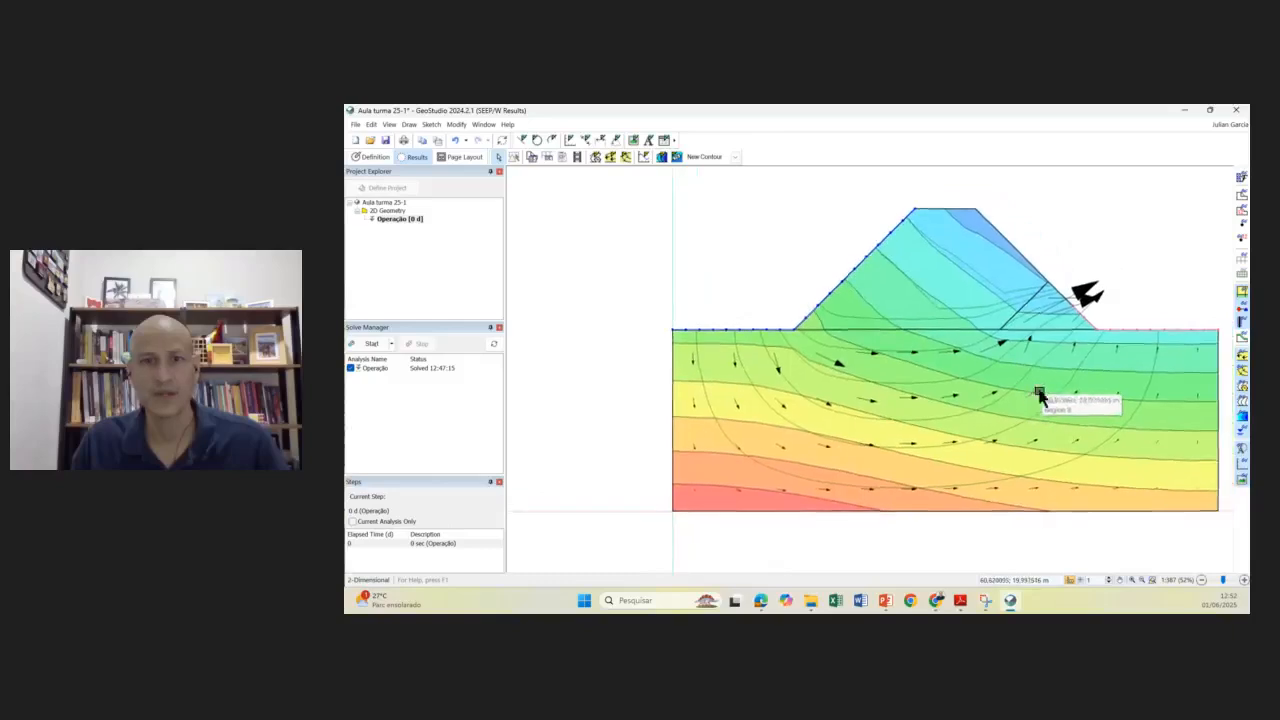
- Switch to Adobe Reader to read the seepage analysis requirements in the project brief, and return to the GeoStudio results
scroll(1021, 402, down, 1)
scroll(1012, 400, up, 1)
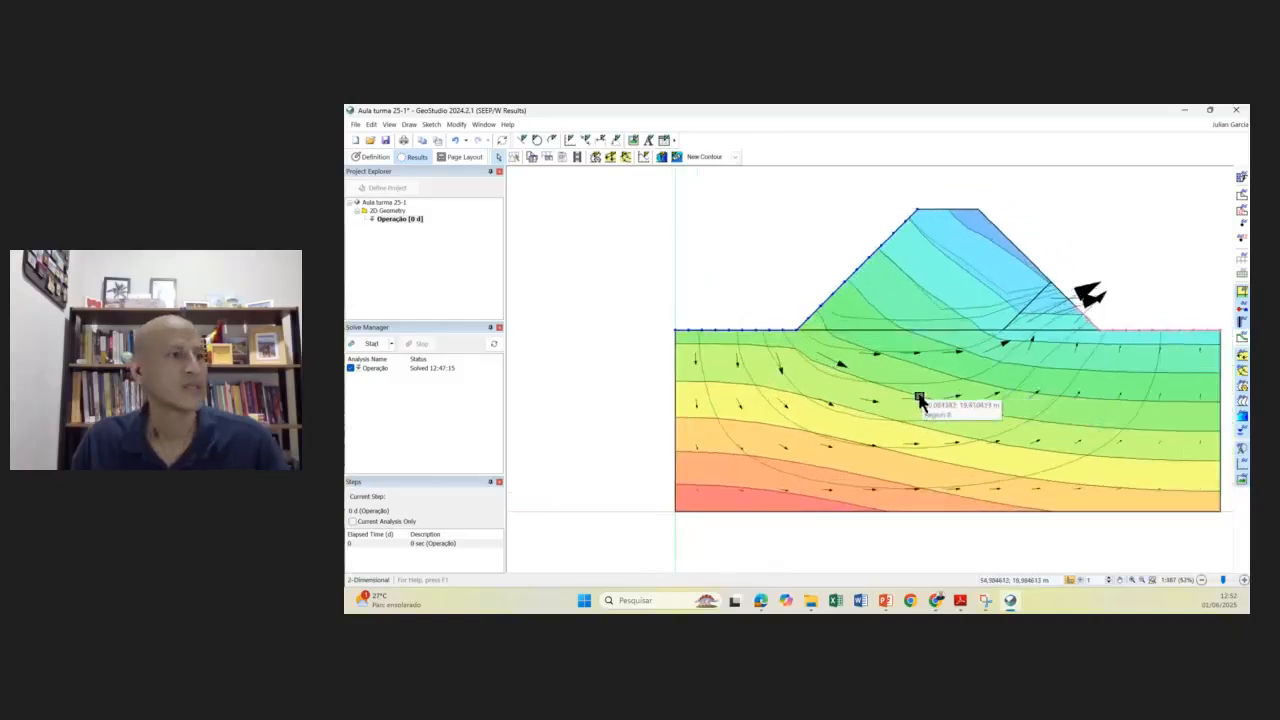
scroll(922, 407, down, 1)
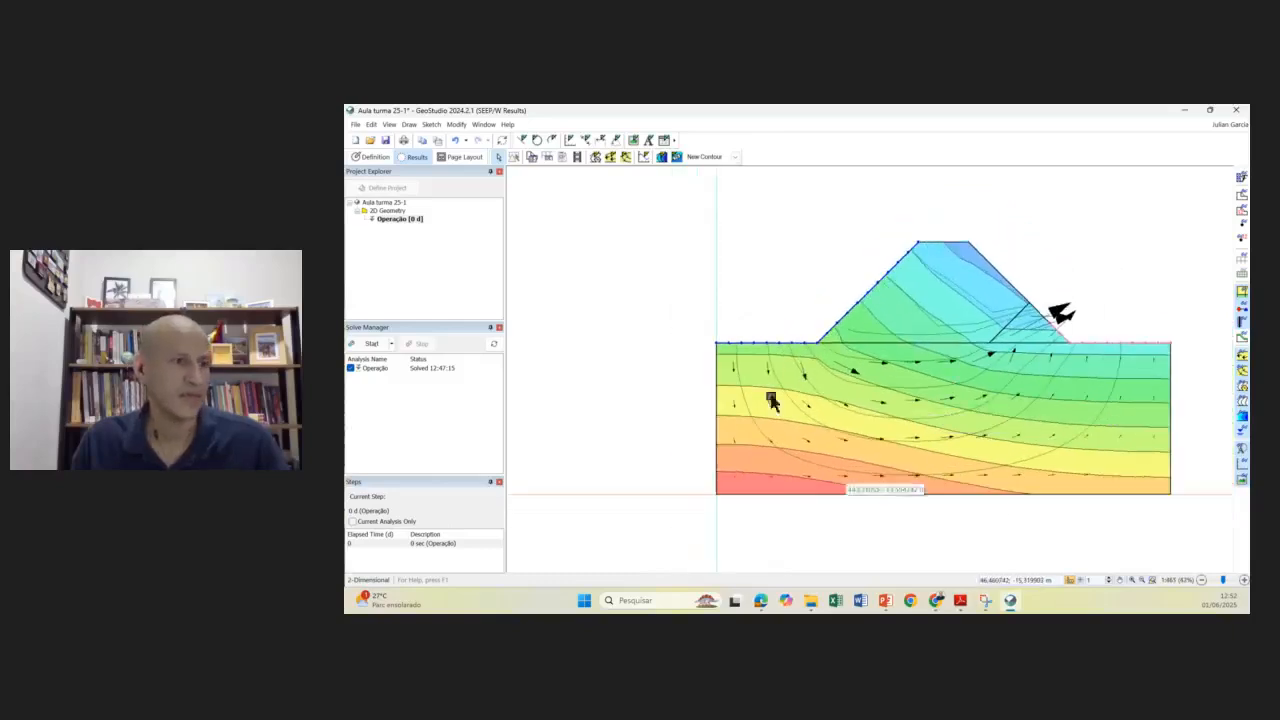
click(961, 601)
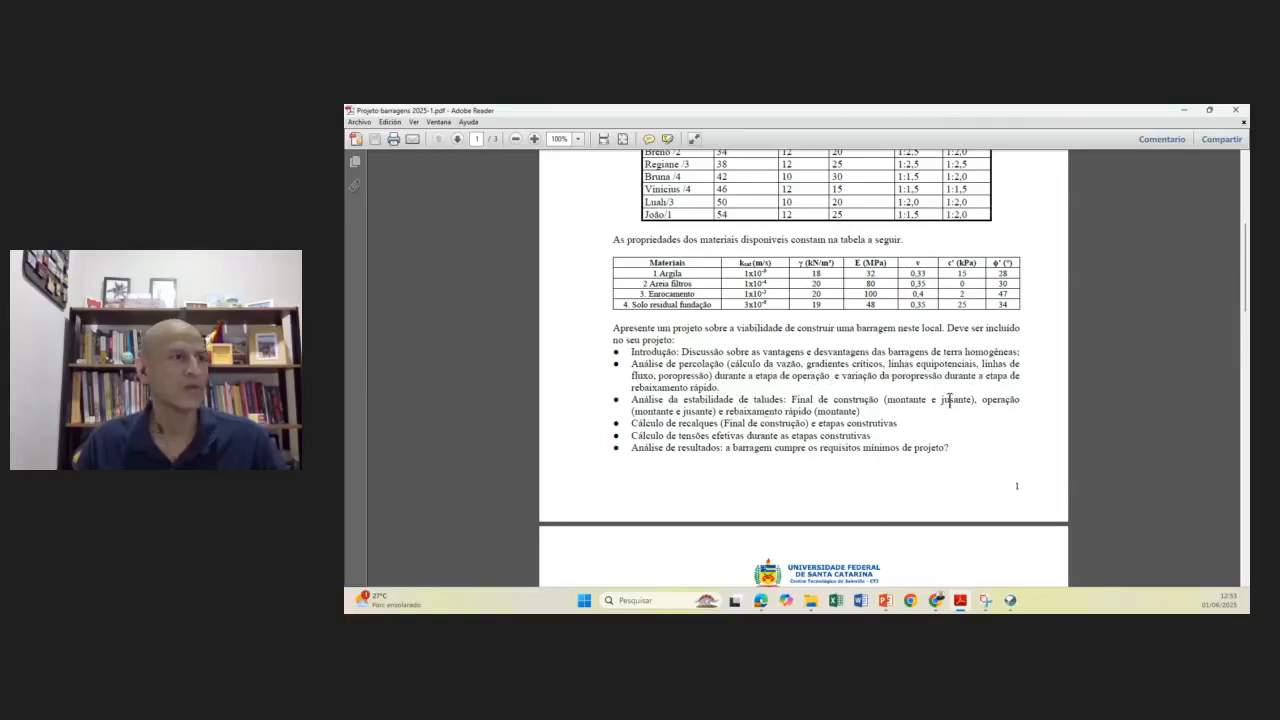
click(1190, 112)
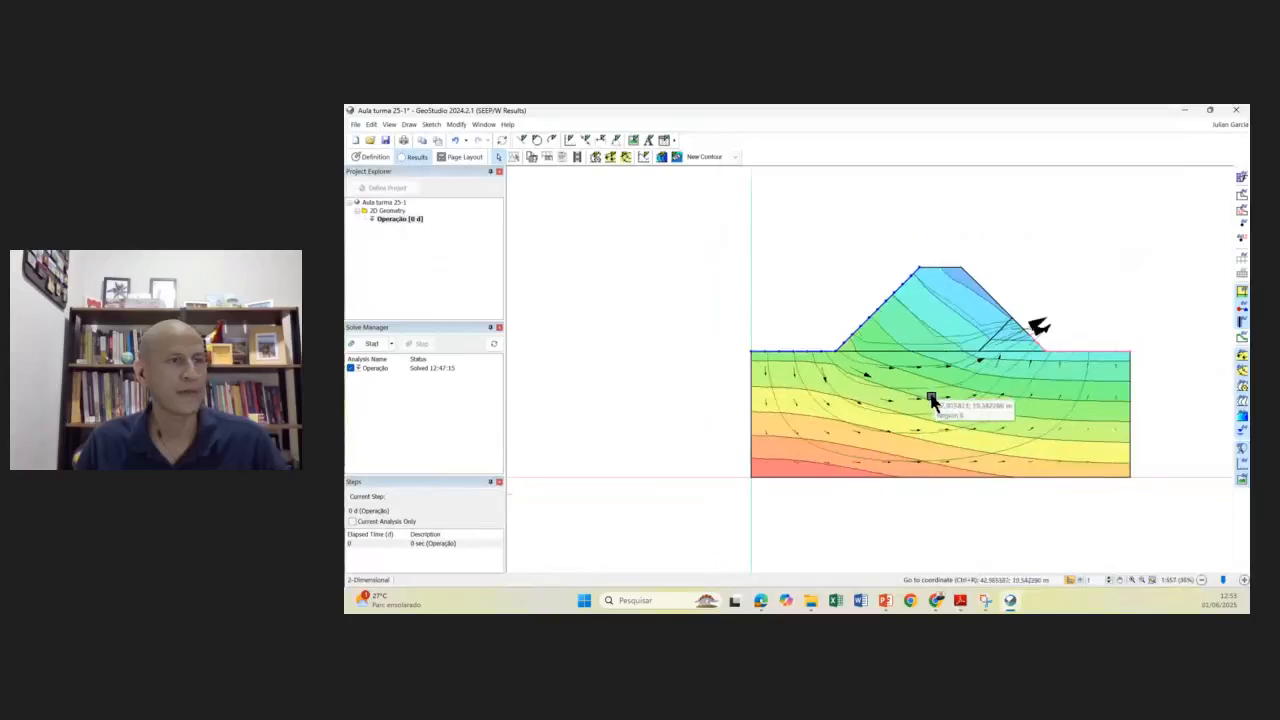
- Add a third contour definition to the domain's contour list
scroll(945, 385, up, 1)
scroll(958, 377, down, 1)
scroll(960, 378, up, 1)
scroll(955, 378, down, 1)
scroll(955, 378, up, 1)
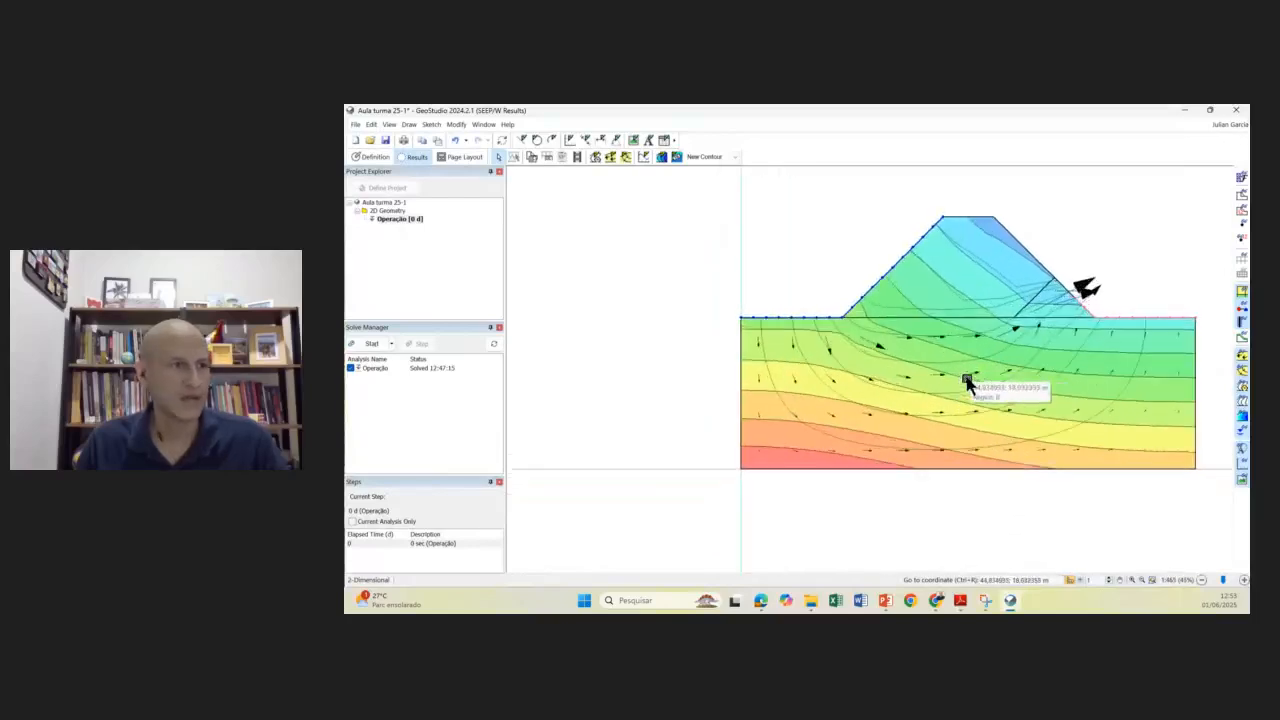
click(409, 124)
click(428, 139)
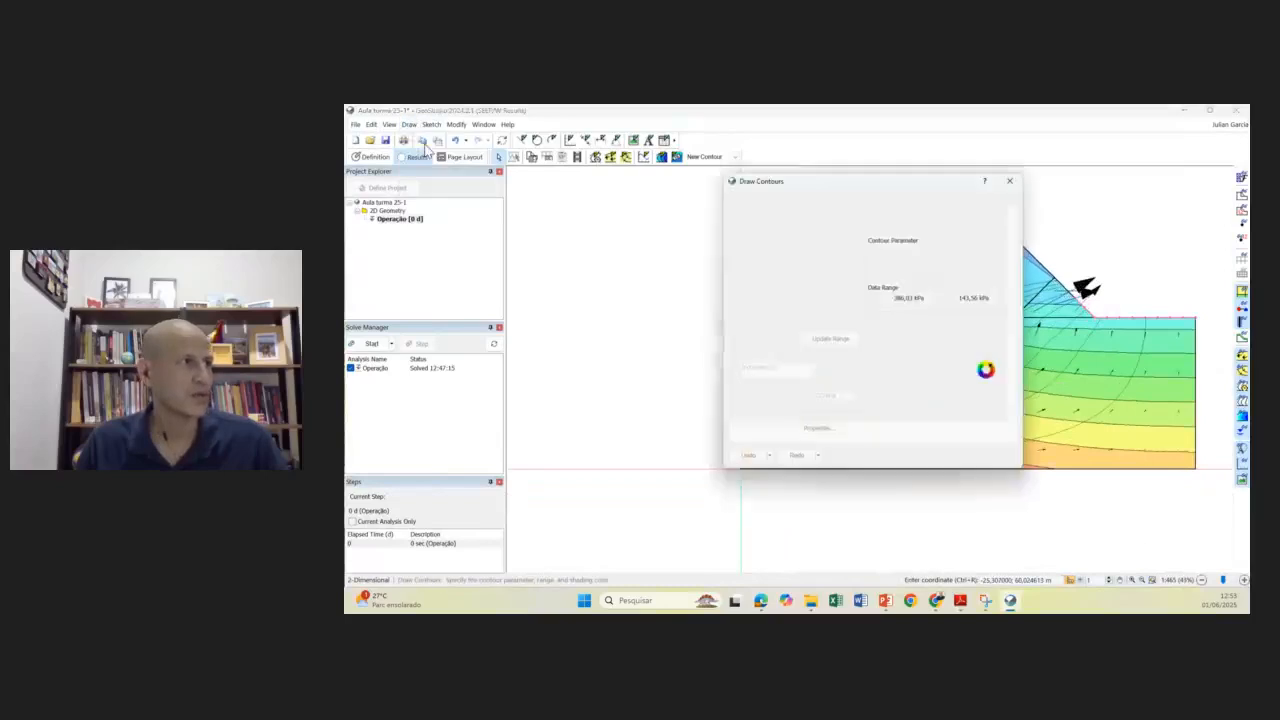
click(757, 220)
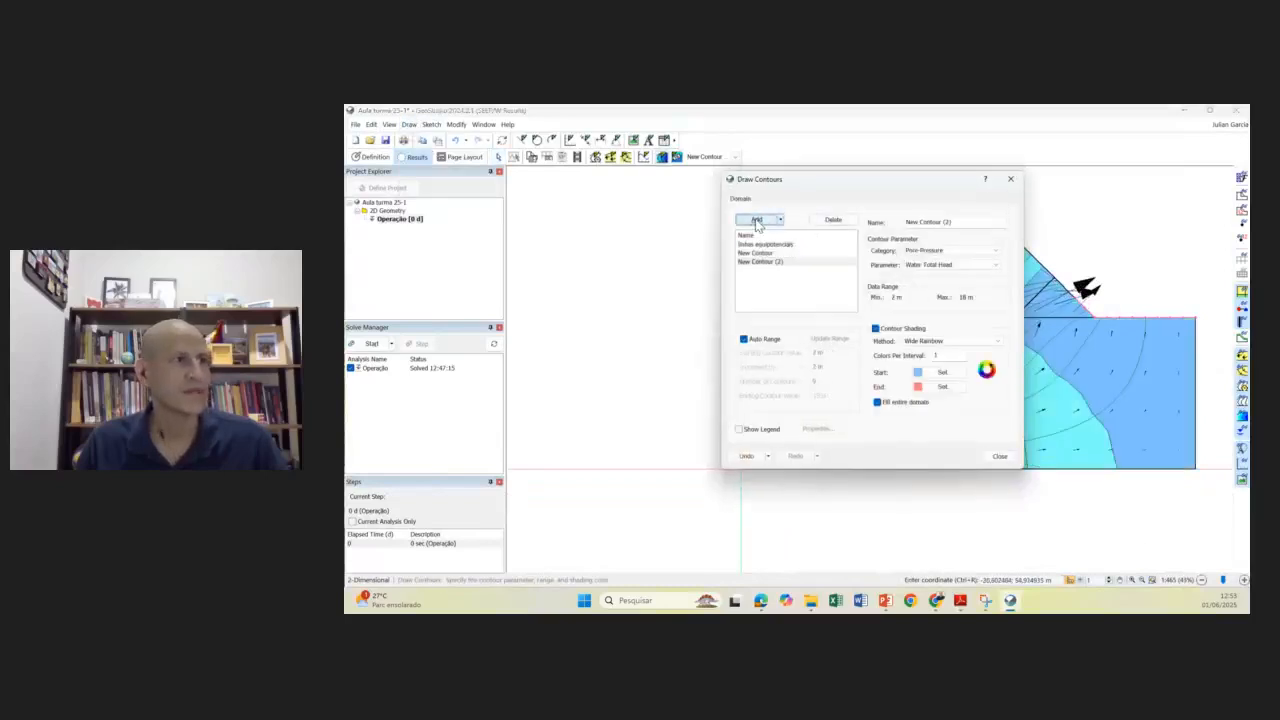
- Rename the water pressure contour "New Contour" as "Poropressão"
click(757, 253)
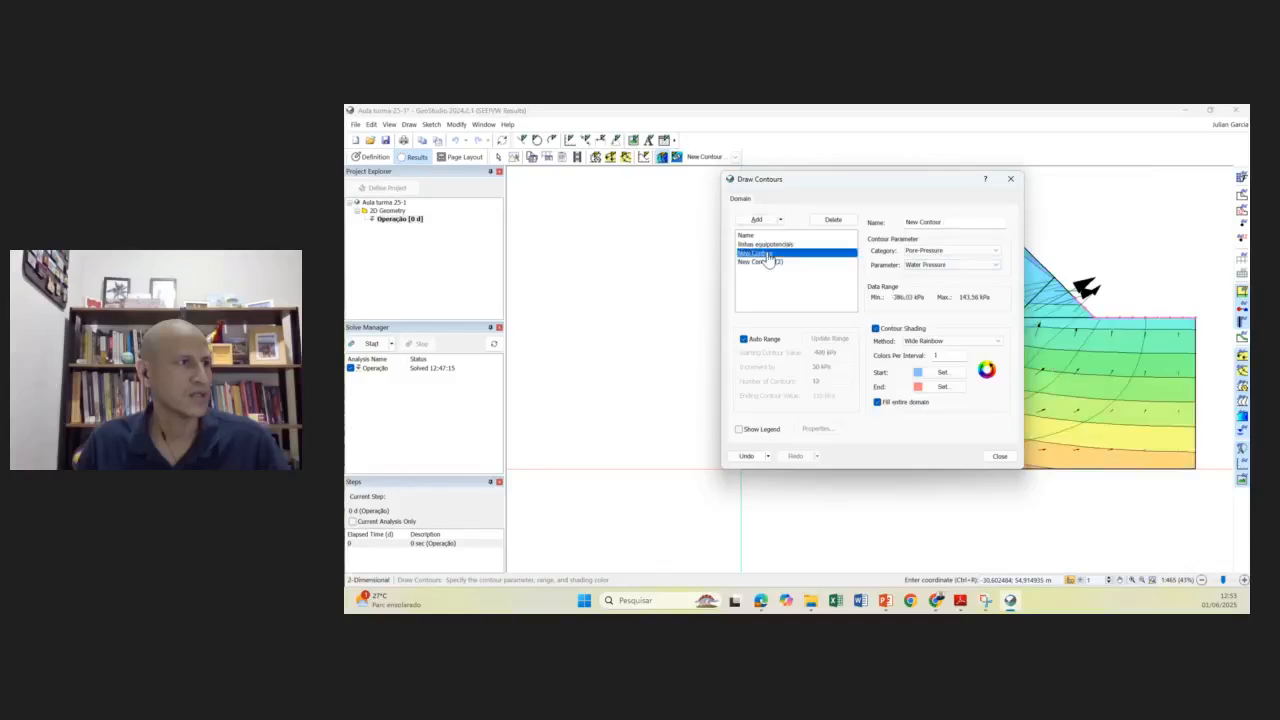
drag(964, 223, 875, 228)
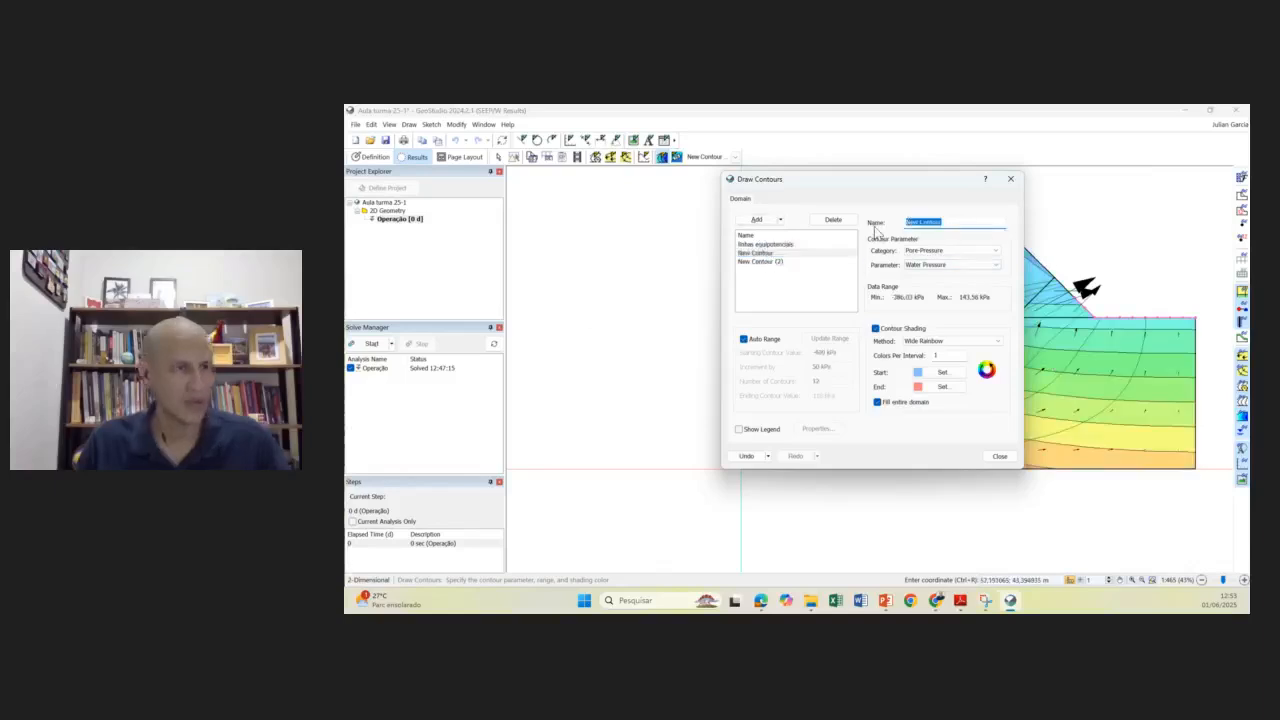
text(Poropressões)
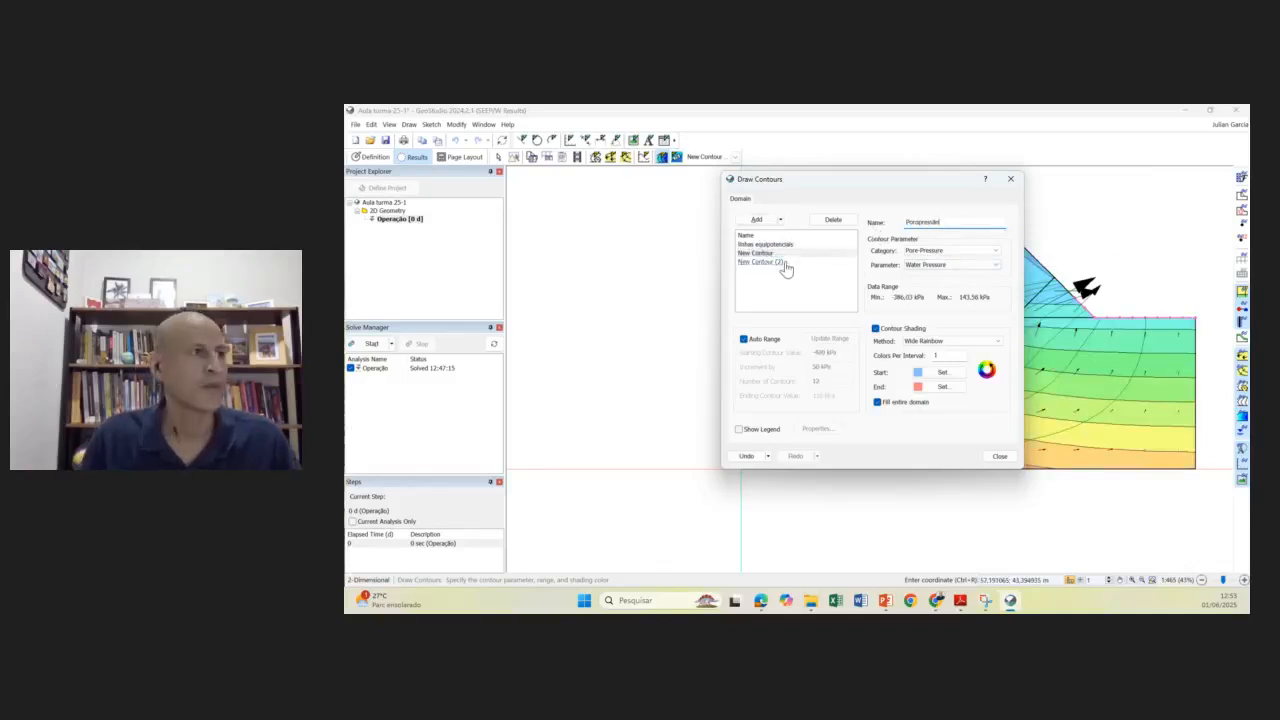
- Rename "New Contour (2)" as "Gradientes" and set its category to Water Flow
click(784, 263)
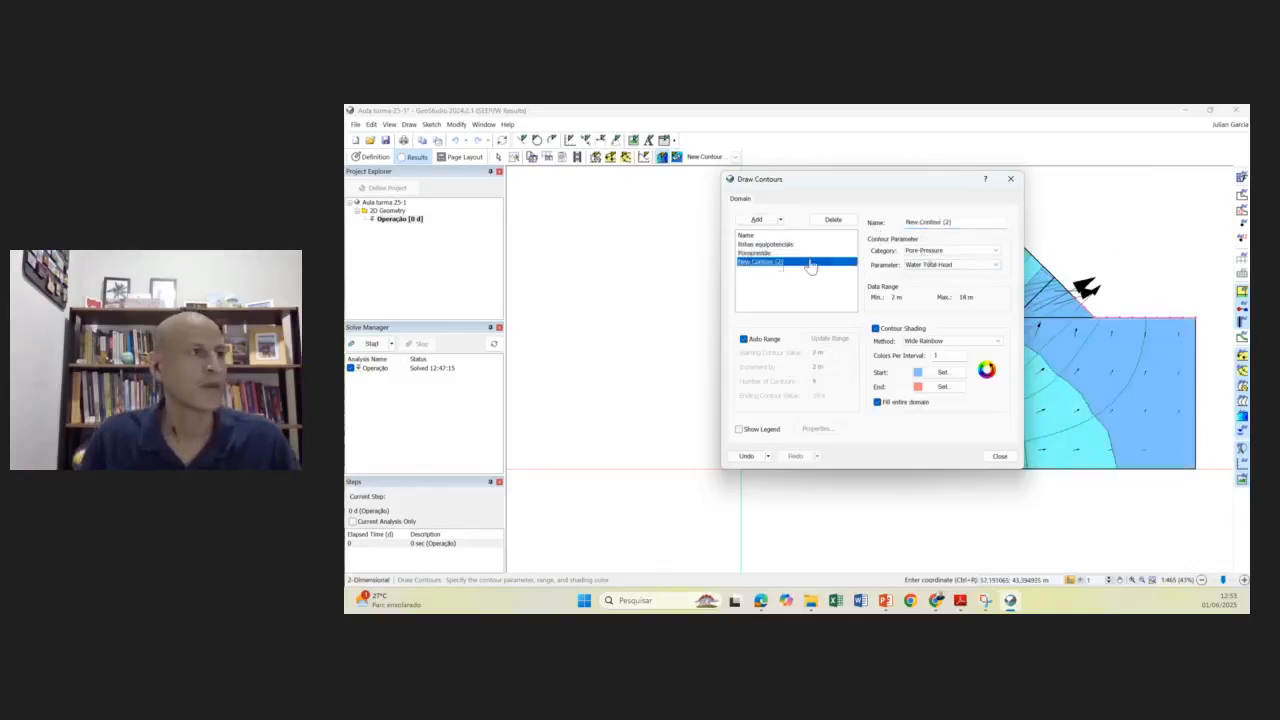
text(Grad)
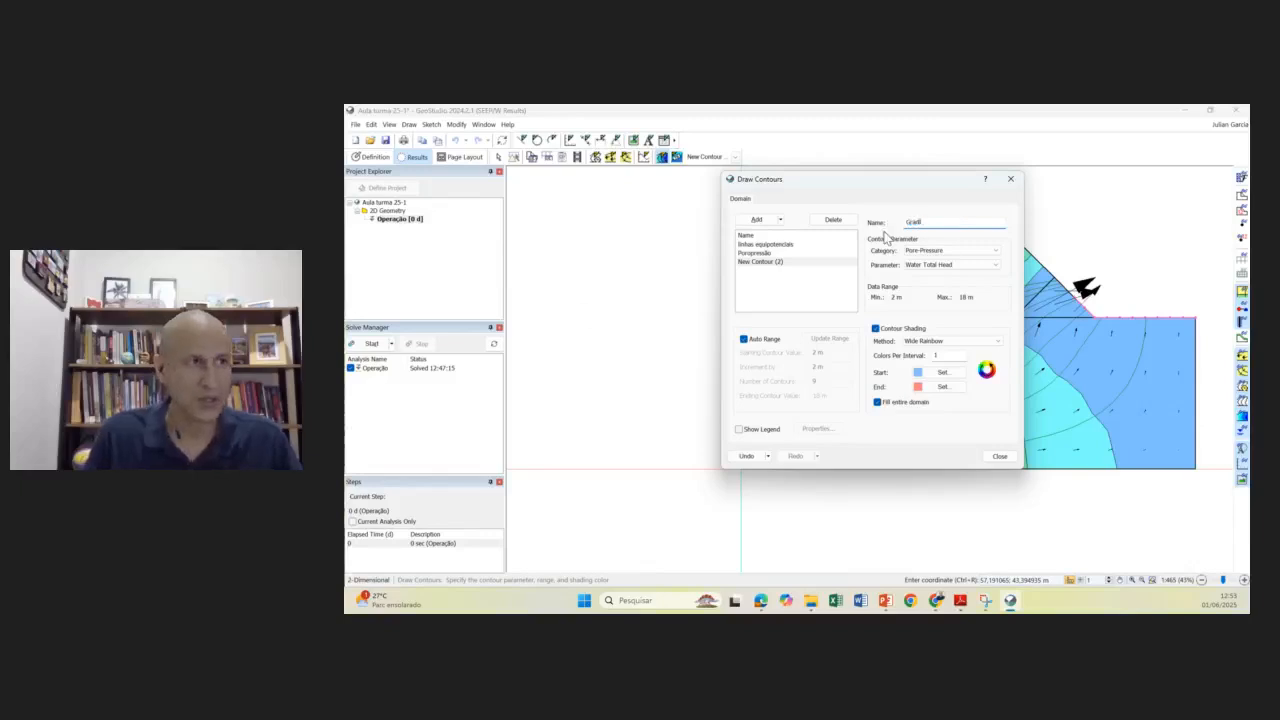
text(ientes)
click(968, 251)
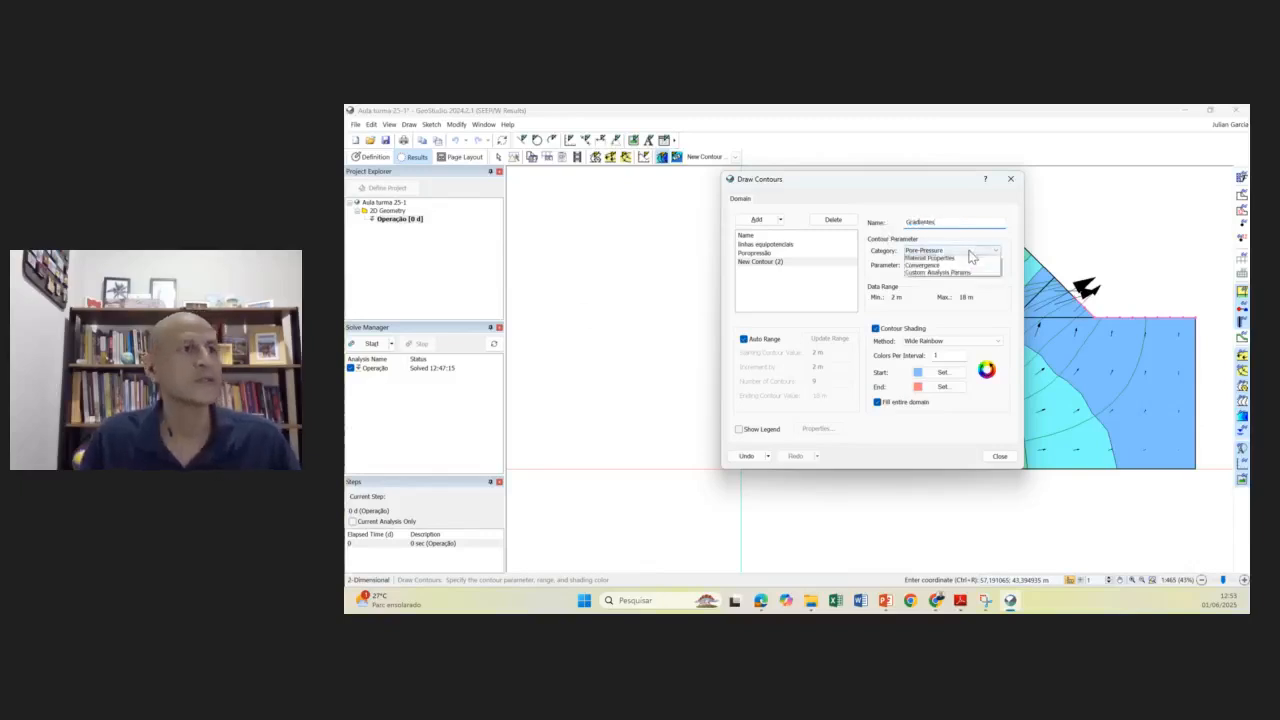
click(945, 266)
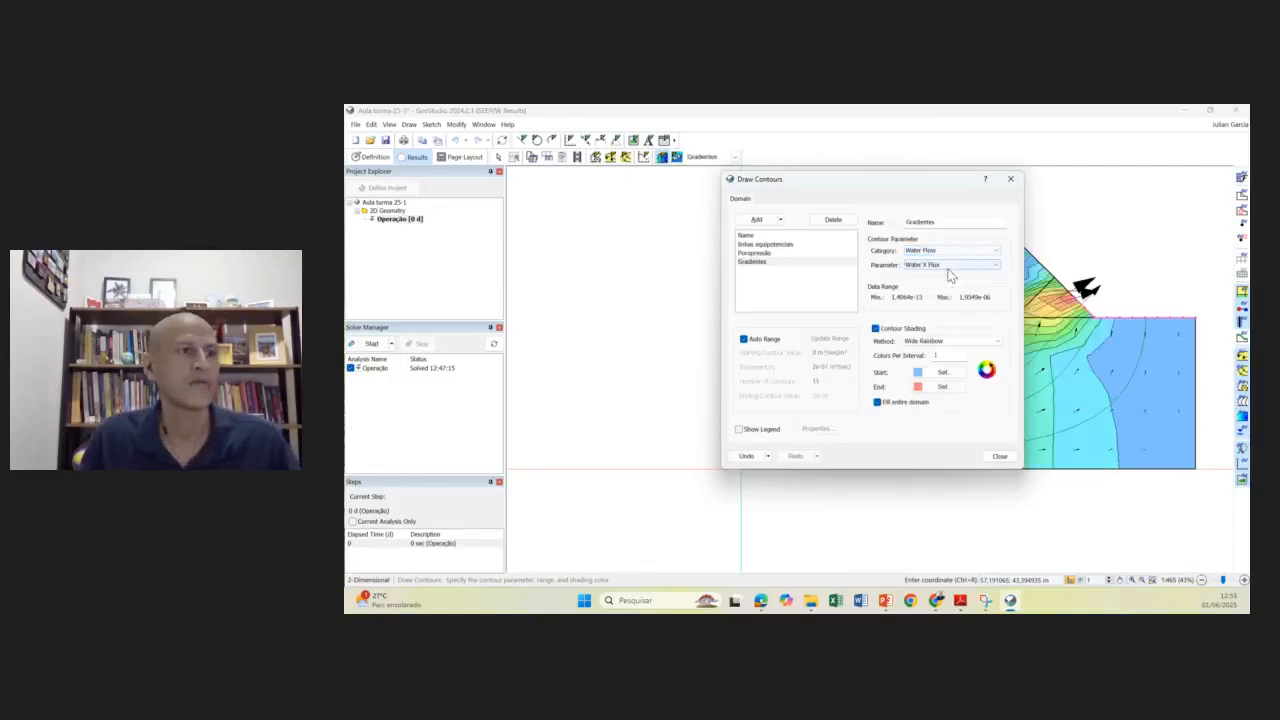
click(950, 266)
click(949, 253)
click(950, 251)
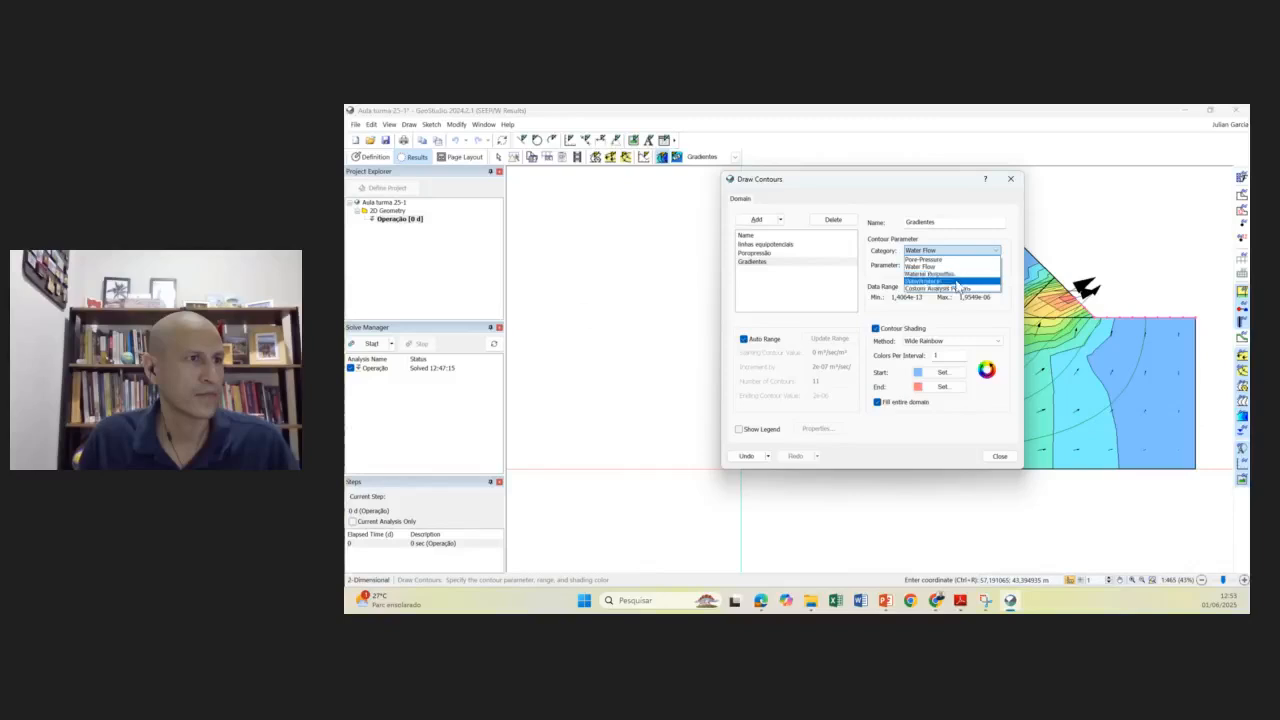
click(945, 260)
click(950, 266)
click(945, 252)
click(945, 252)
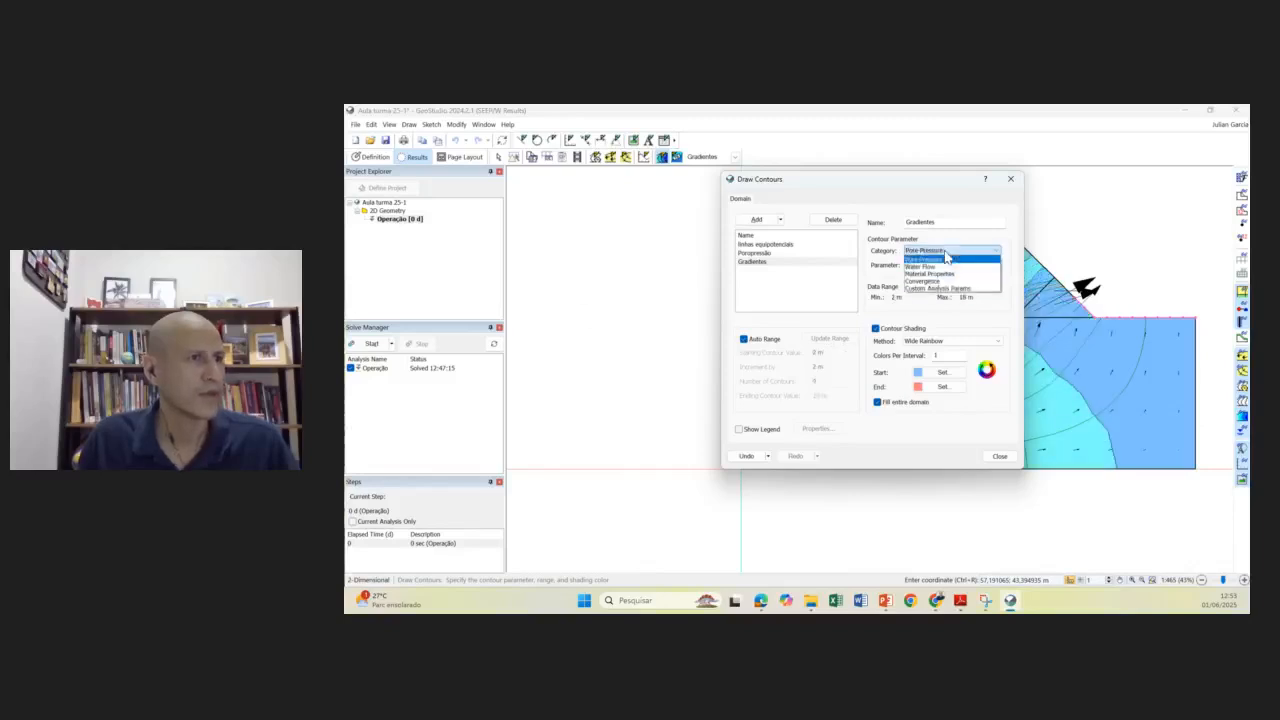
click(945, 267)
- Set the Gradientes contour's parameter to Water Gradient and close the contour definitions to display it on the dam section
click(952, 268)
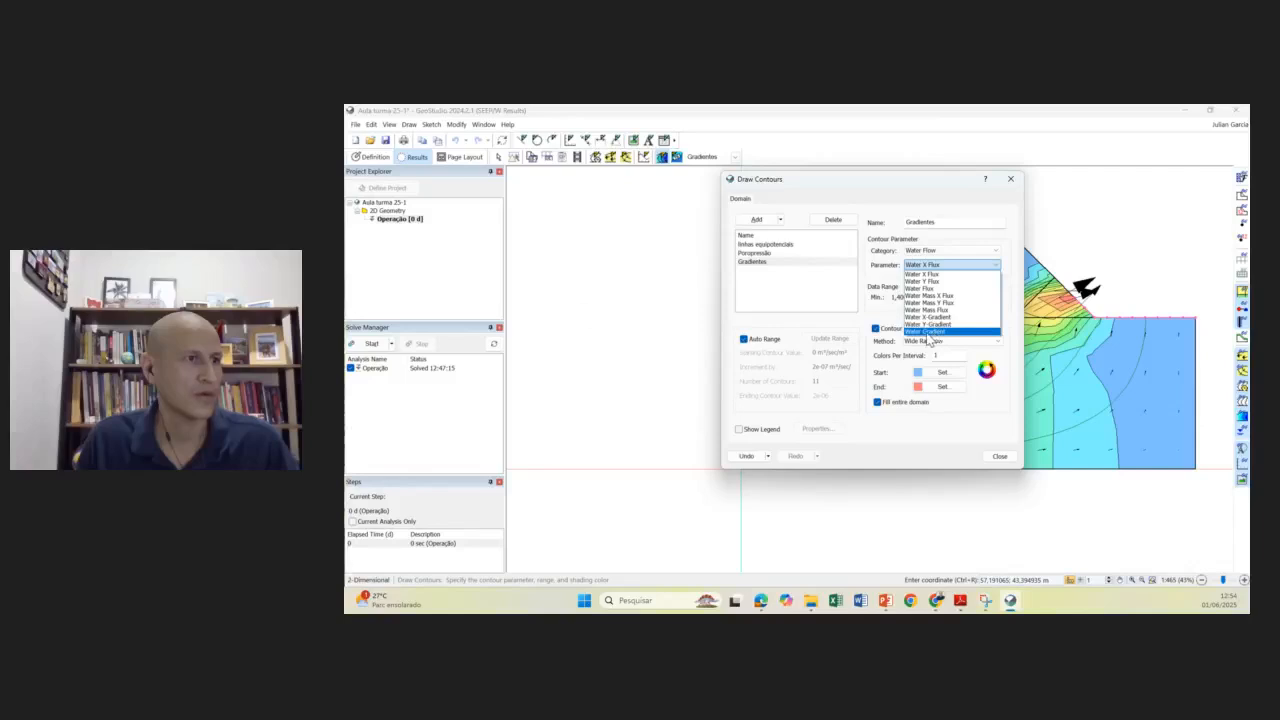
click(929, 332)
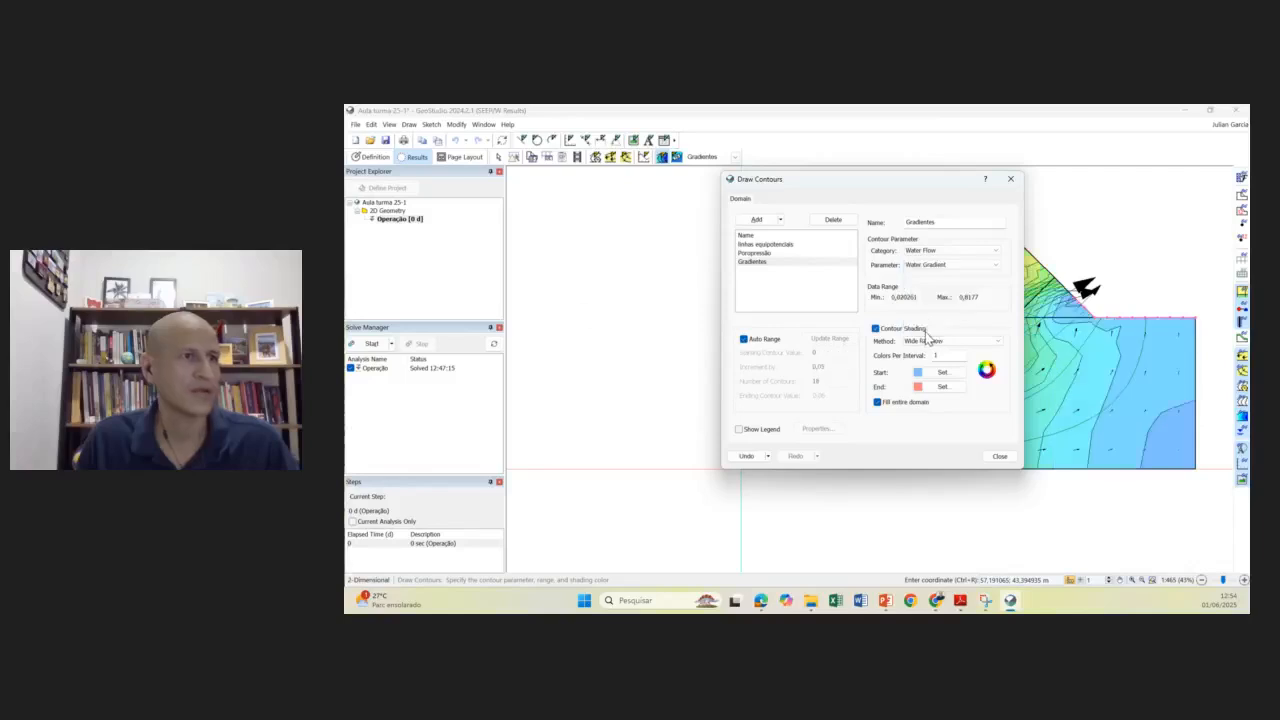
click(1000, 456)
scroll(986, 334, up, 2)
scroll(963, 320, down, 1)
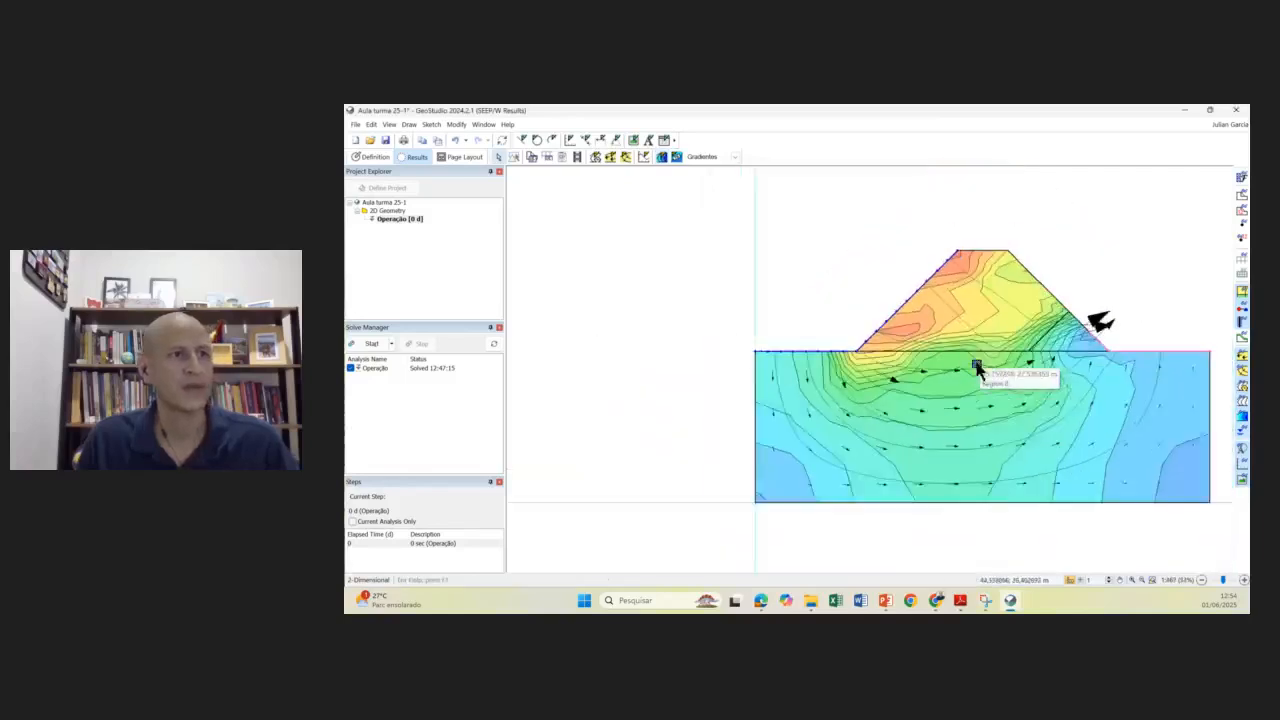
- Label the water gradient contours at the upstream edge of the crest, just below it, and inside the lower upstream slope
scroll(980, 368, up, 1)
drag(1020, 385, 1024, 347)
scroll(1022, 352, down, 1)
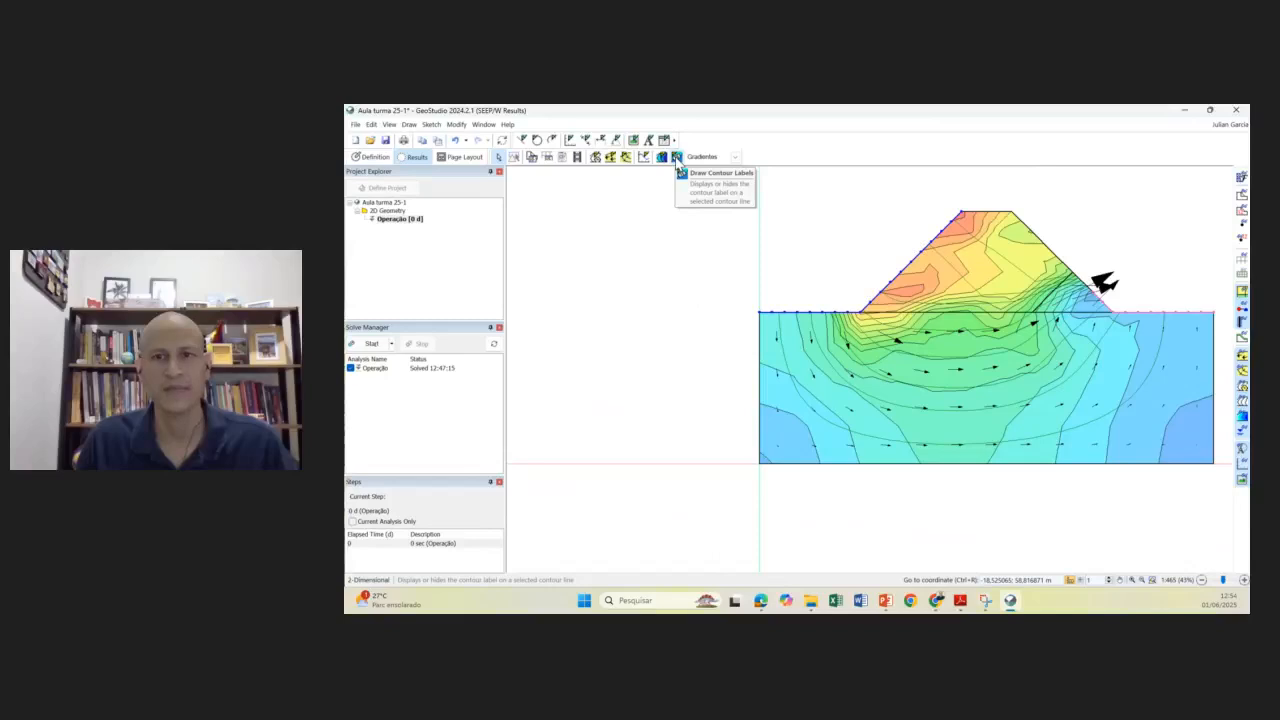
scroll(964, 219, up, 5)
click(966, 210)
click(986, 250)
click(847, 383)
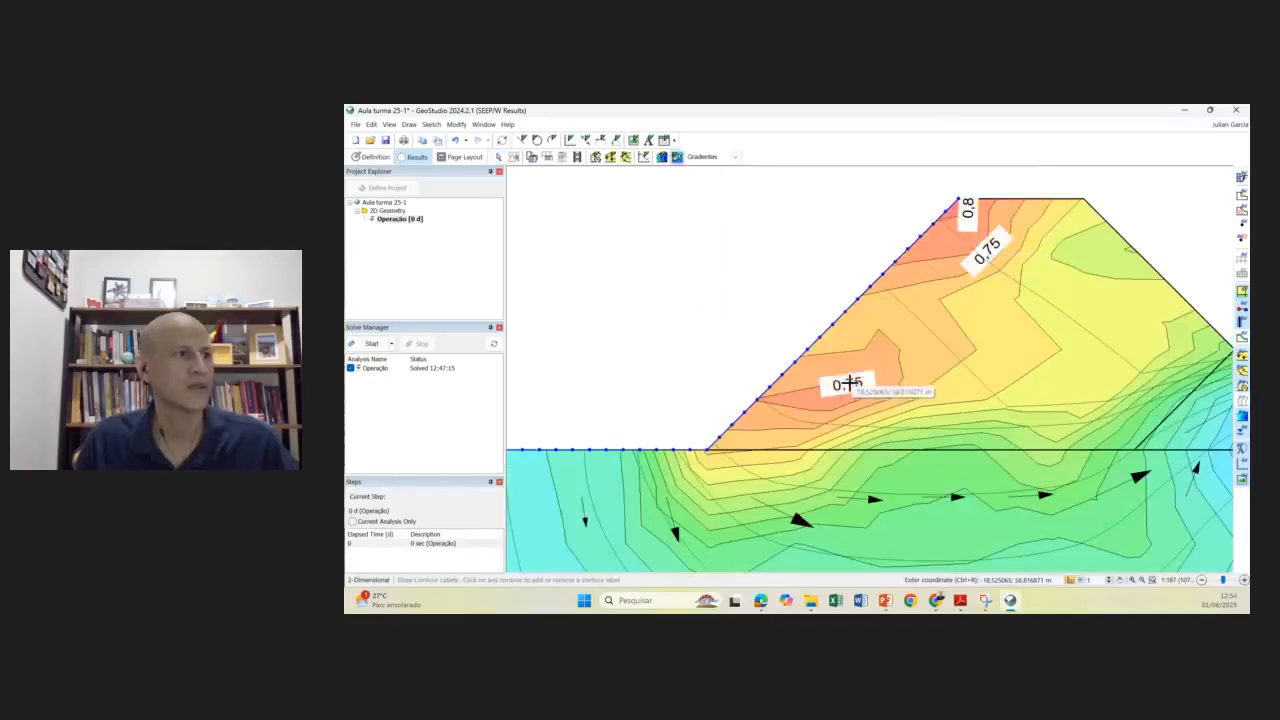
- Label the gradient contours beside the downstream toe drain and in the lower downstream corner of the foundation
scroll(904, 331, down, 1)
scroll(1080, 374, down, 3)
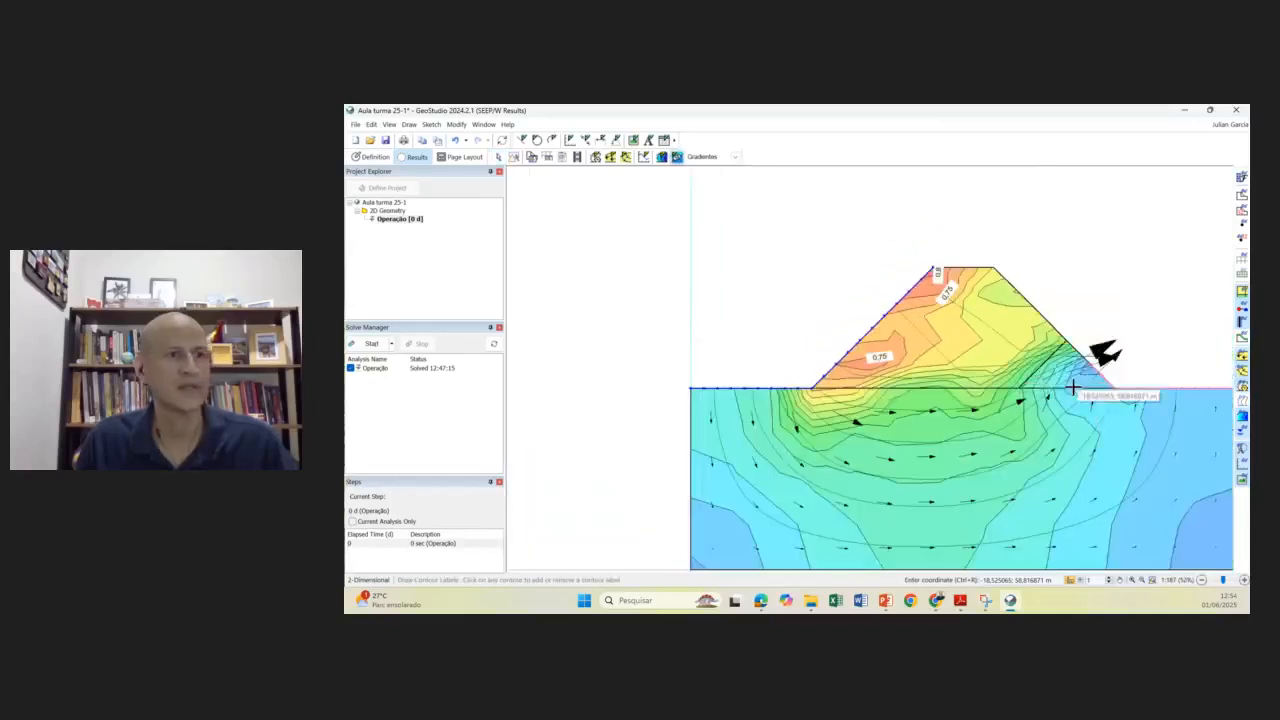
scroll(1088, 385, up, 2)
click(1082, 378)
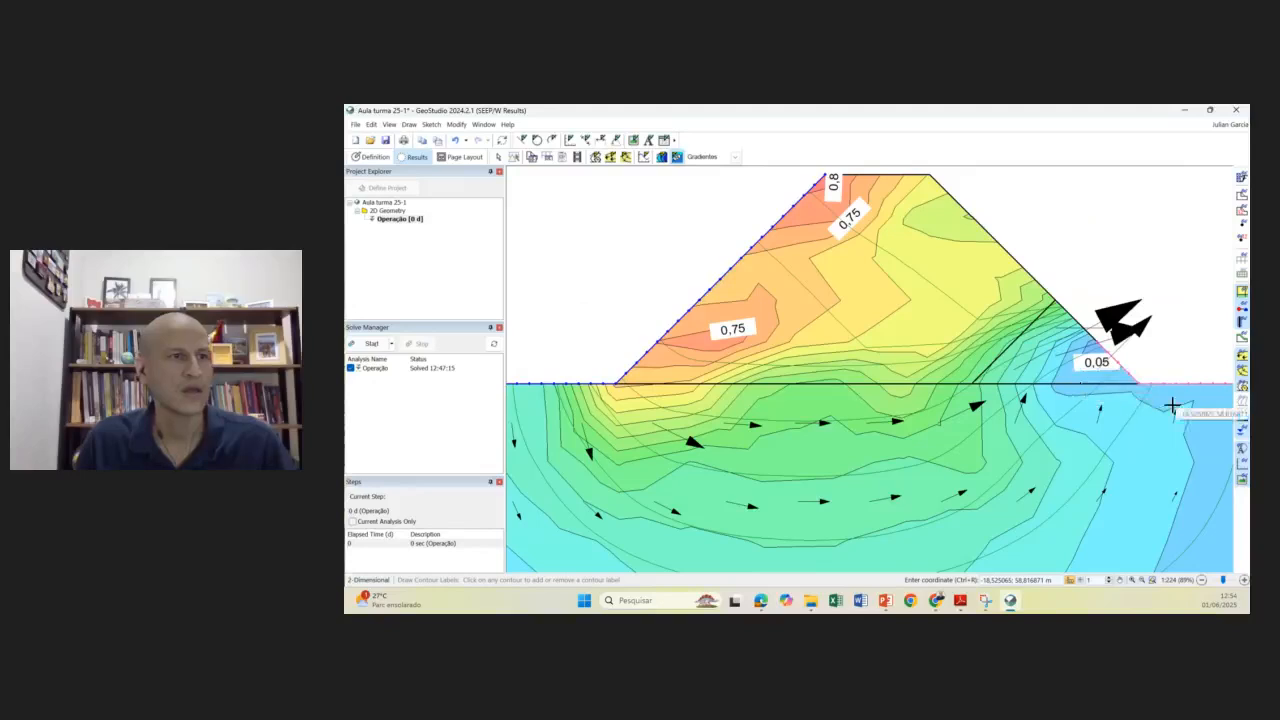
scroll(1128, 405, down, 5)
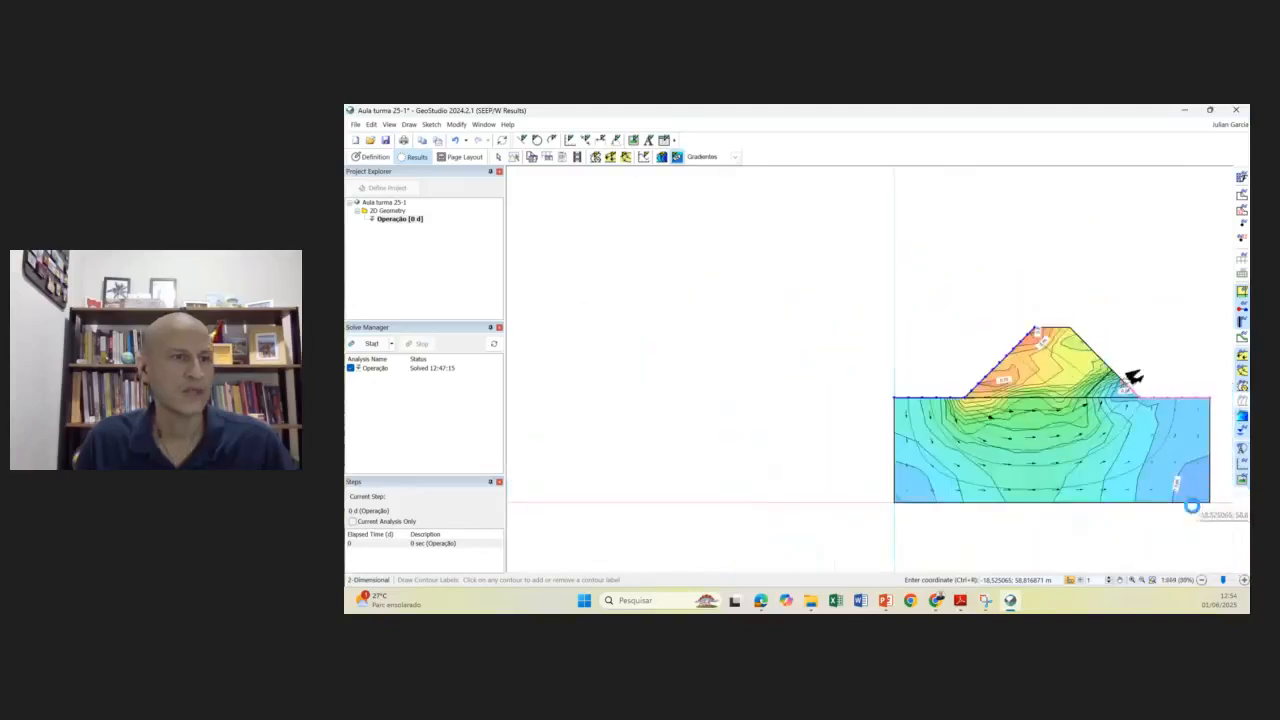
scroll(1175, 478, up, 5)
scroll(1165, 470, down, 5)
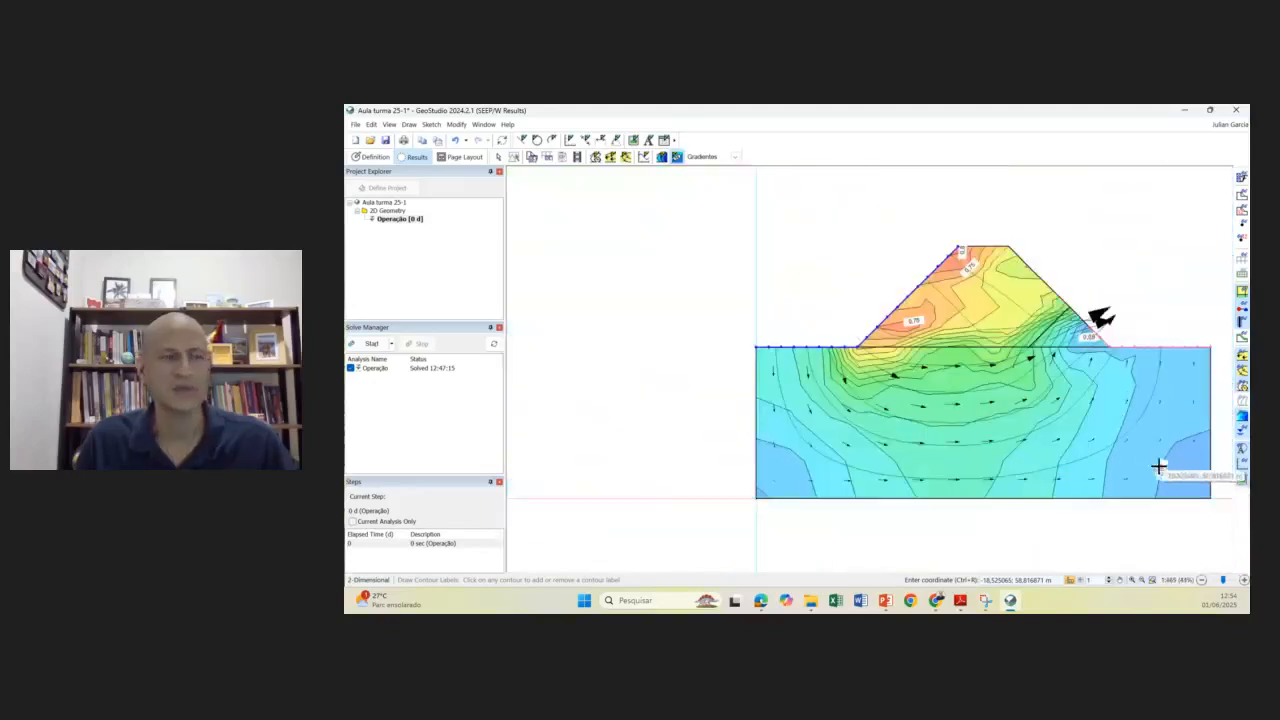
- Examine the labelled water gradients along the upstream face, through the dam body, and at the downstream toe drain and foundation
scroll(975, 263, up, 3)
scroll(935, 265, up, 3)
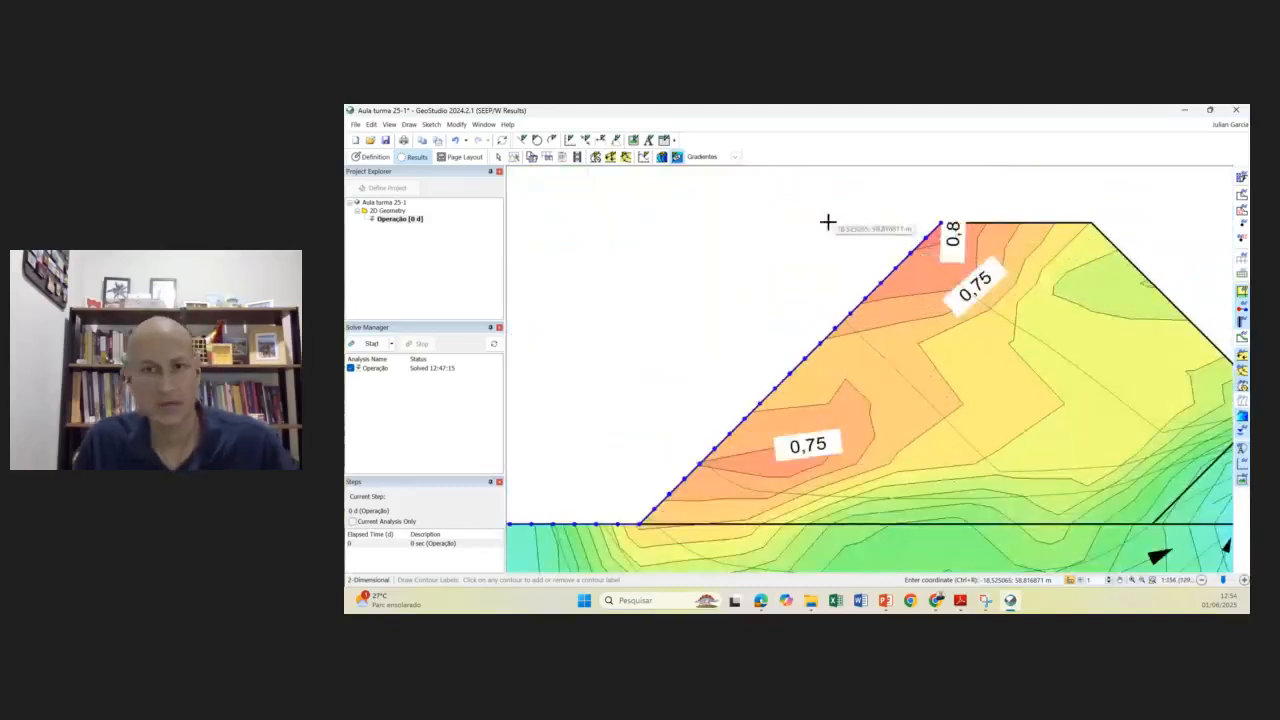
scroll(885, 365, down, 2)
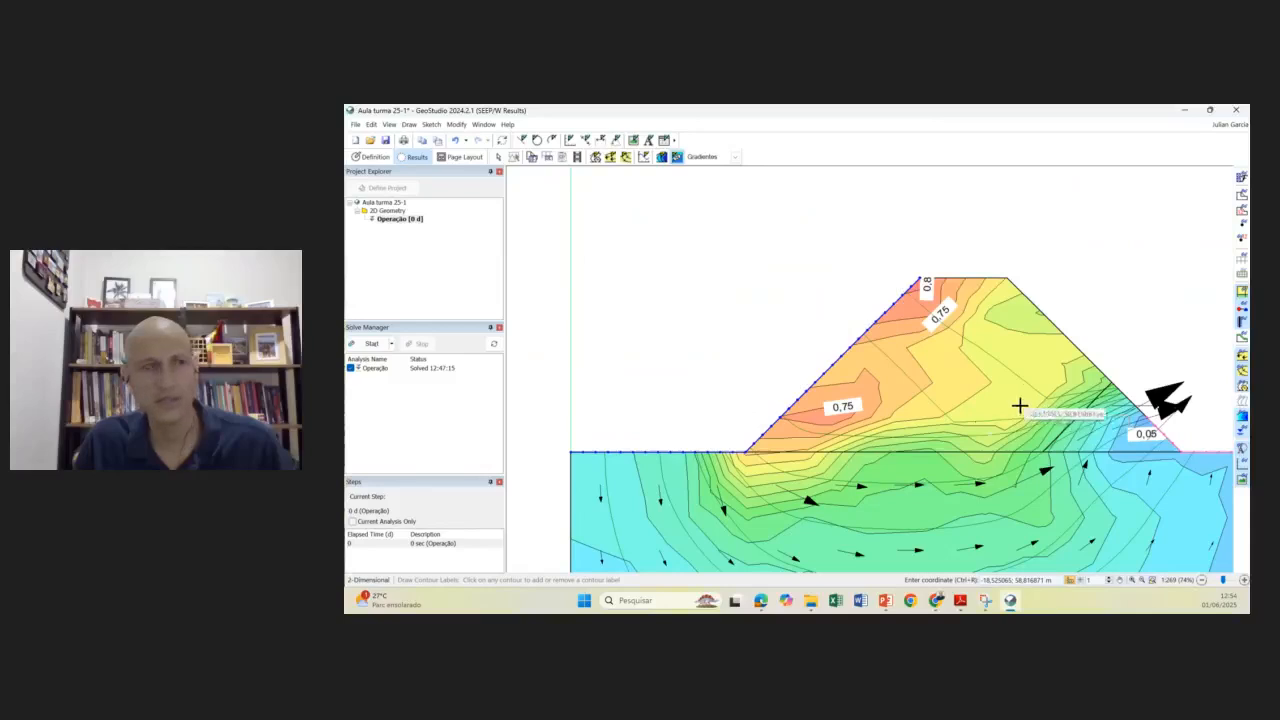
scroll(1010, 410, down, 3)
scroll(840, 425, up, 2)
scroll(850, 430, up, 3)
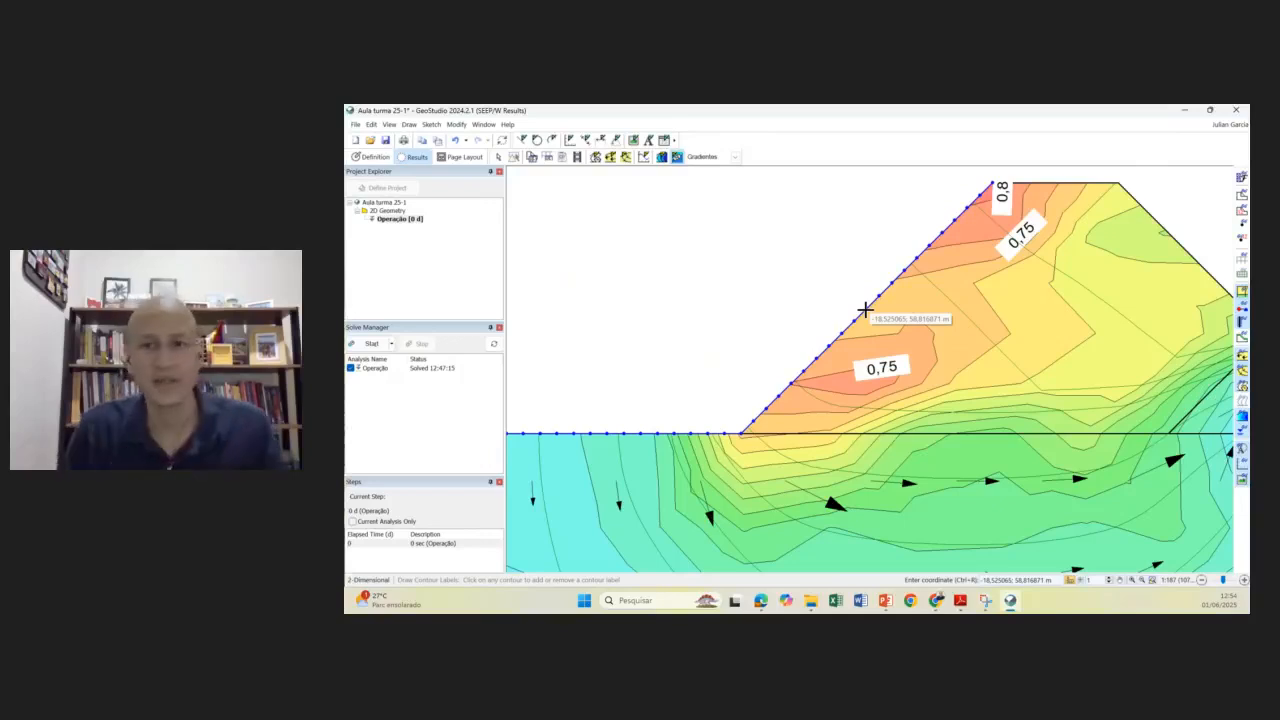
scroll(948, 306, down, 1)
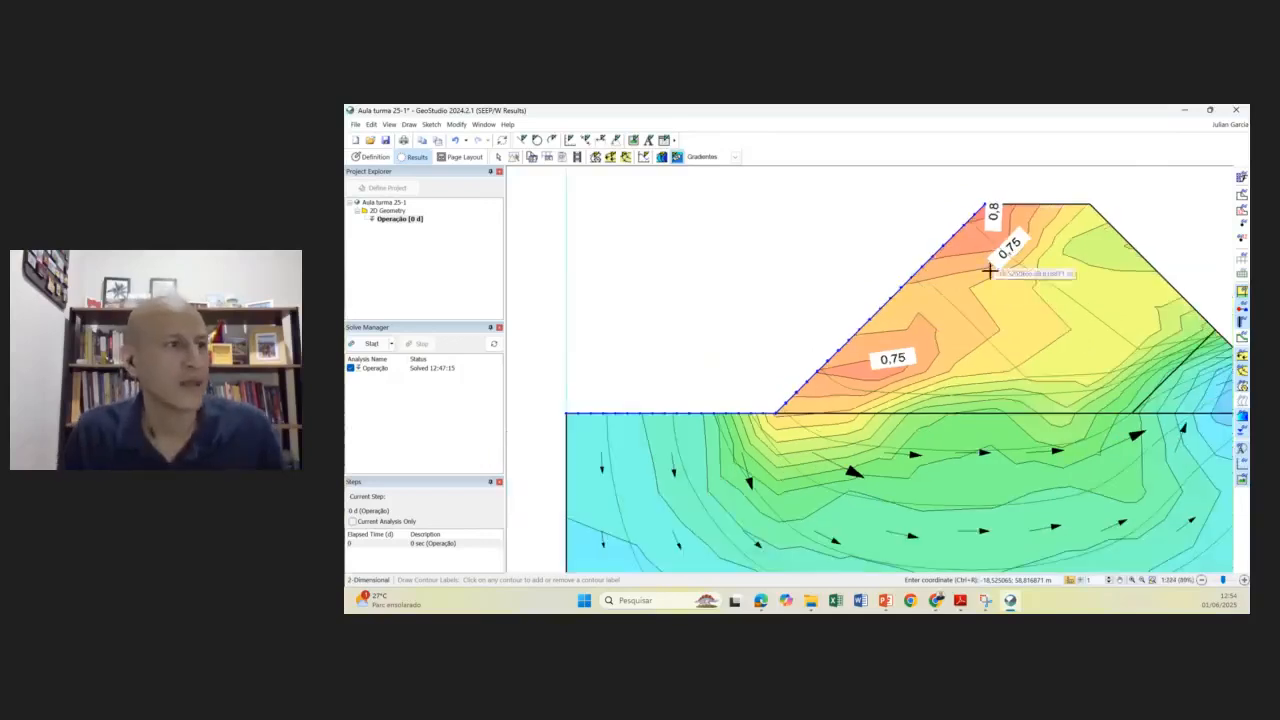
scroll(921, 284, down, 1)
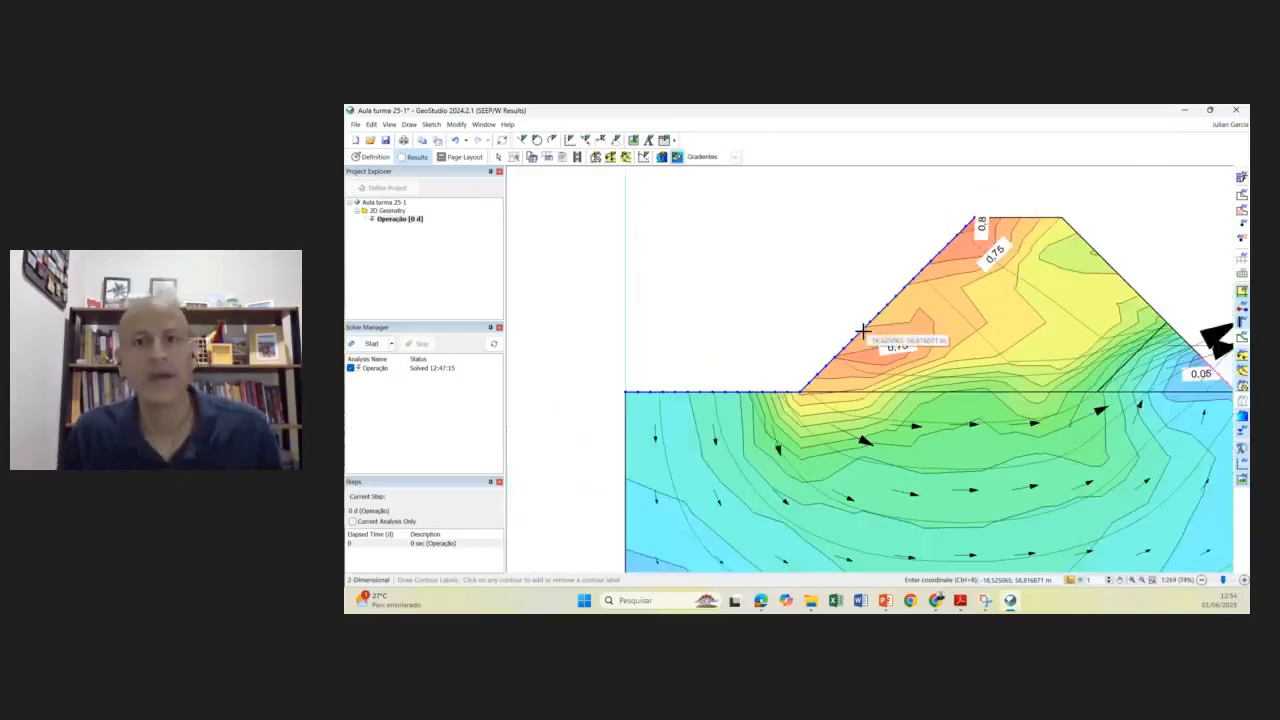
scroll(862, 330, down, 1)
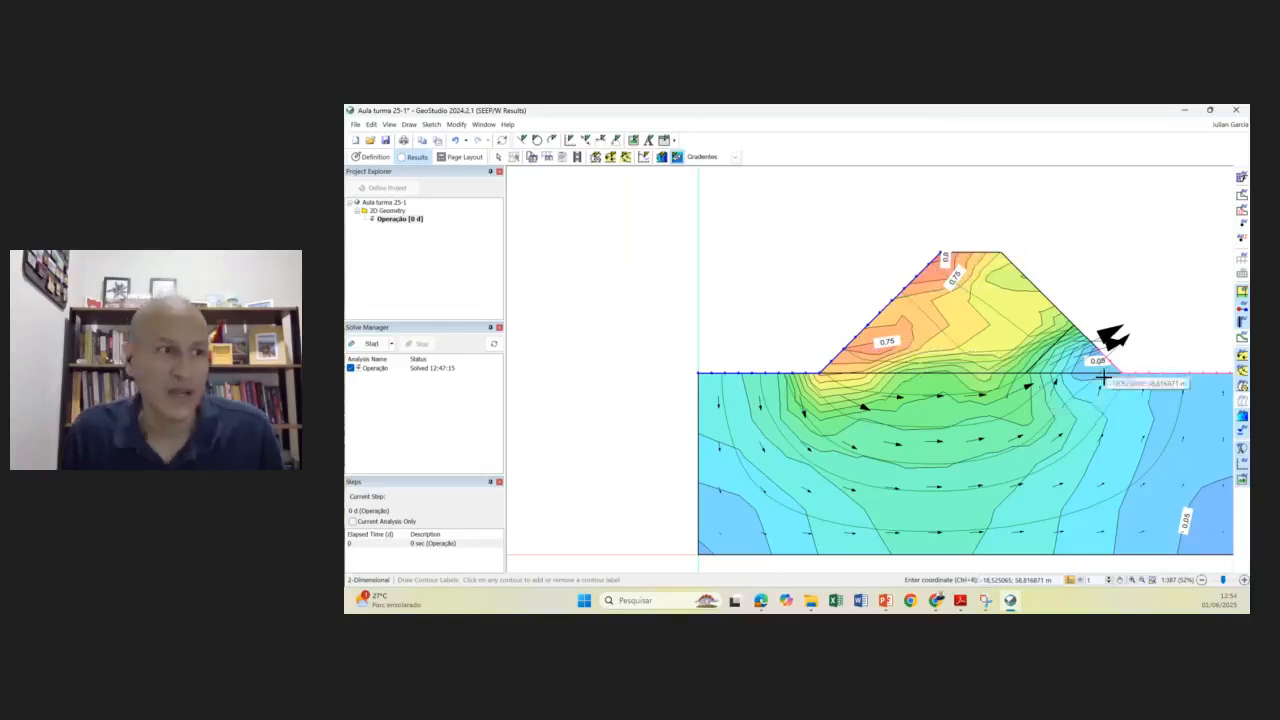
scroll(1095, 388, up, 1)
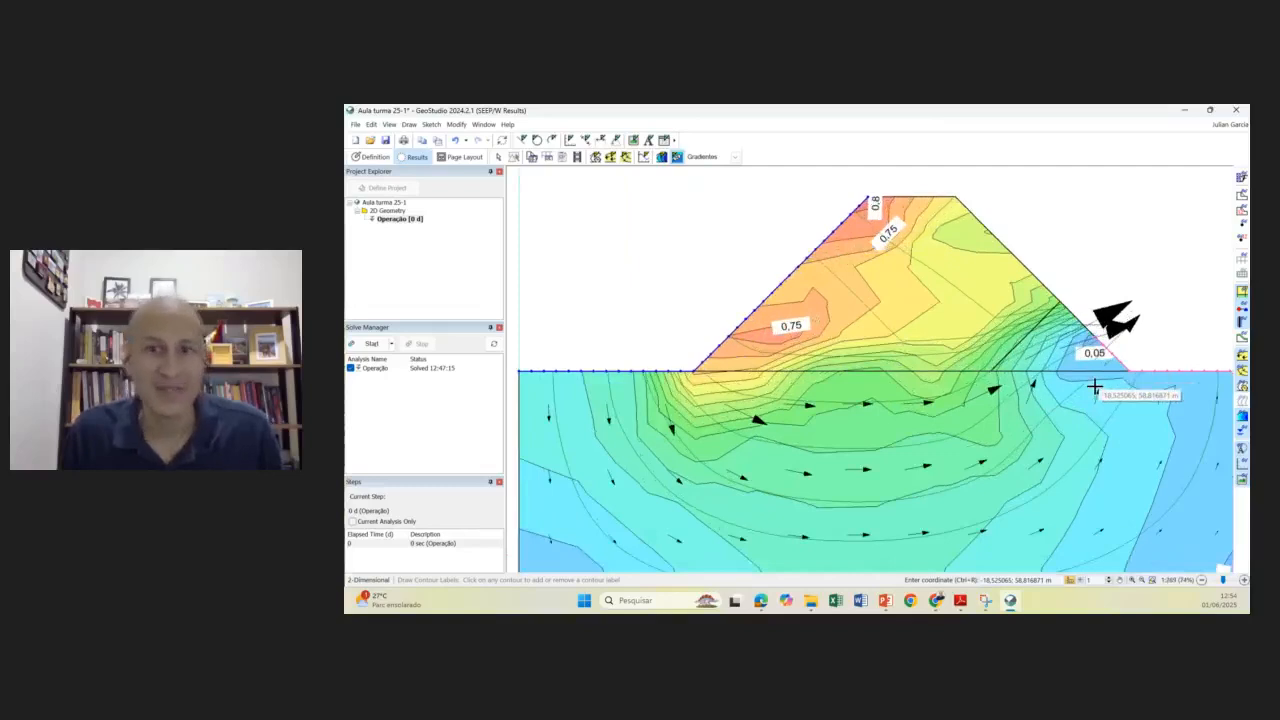
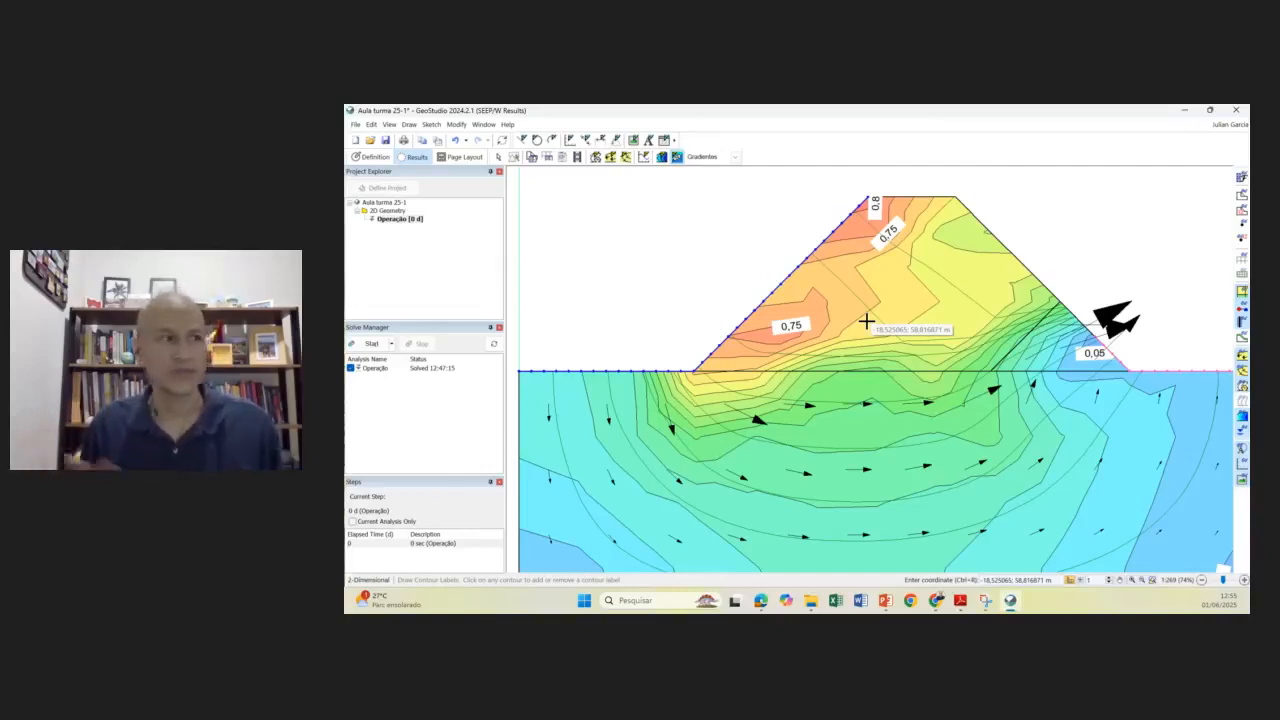
scroll(1000, 400, down, 3)
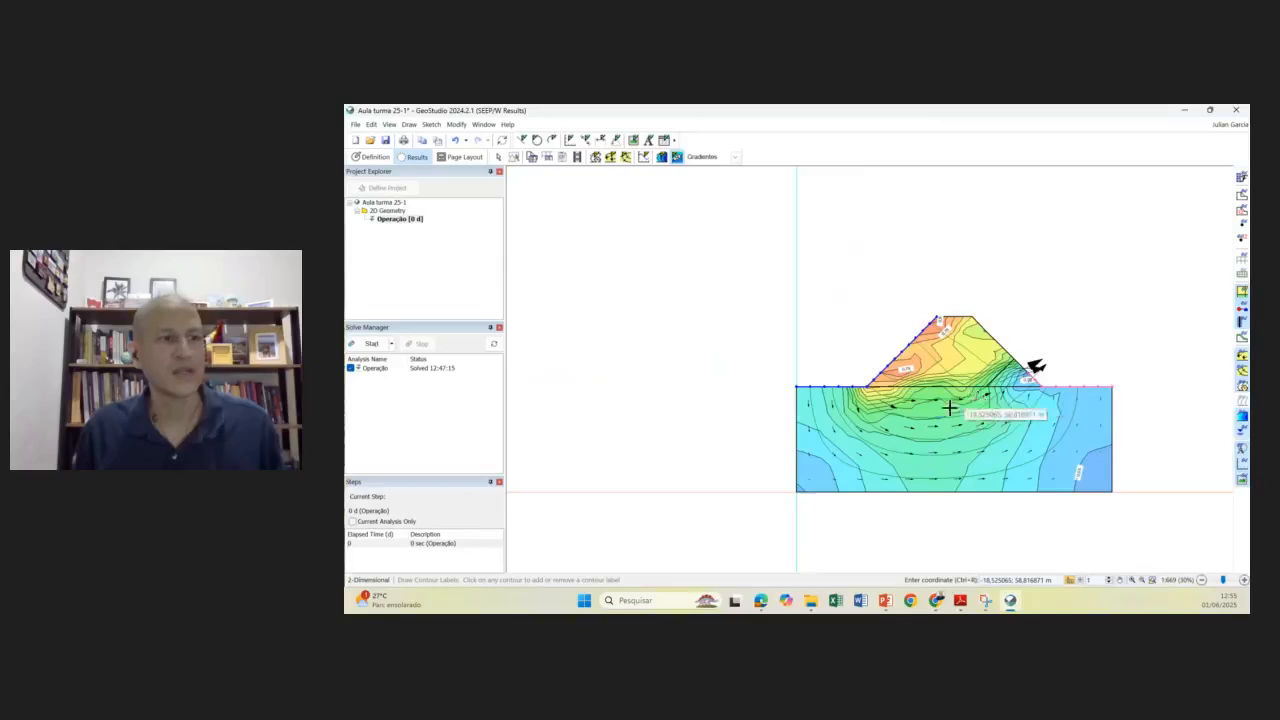
scroll(945, 410, up, 1)
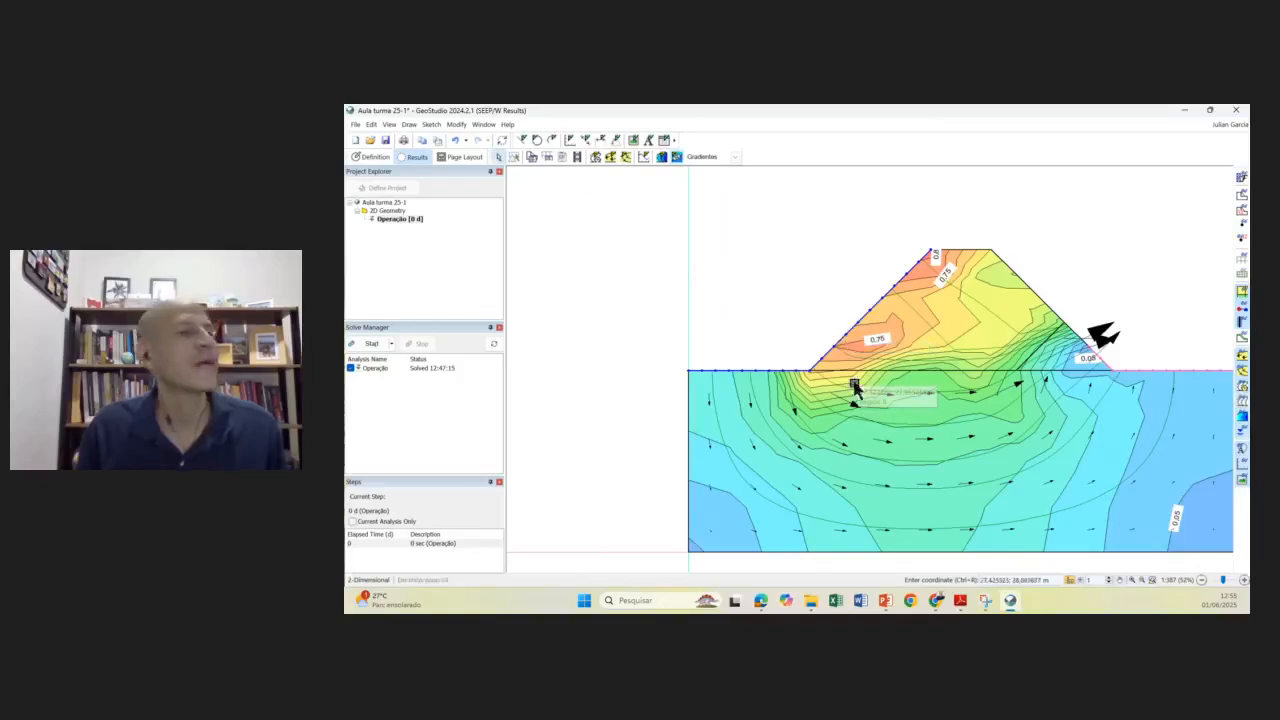
- Display the linhas equipotenciais contour and examine the total head lines through the dam body and foundation
scroll(940, 290, down, 2)
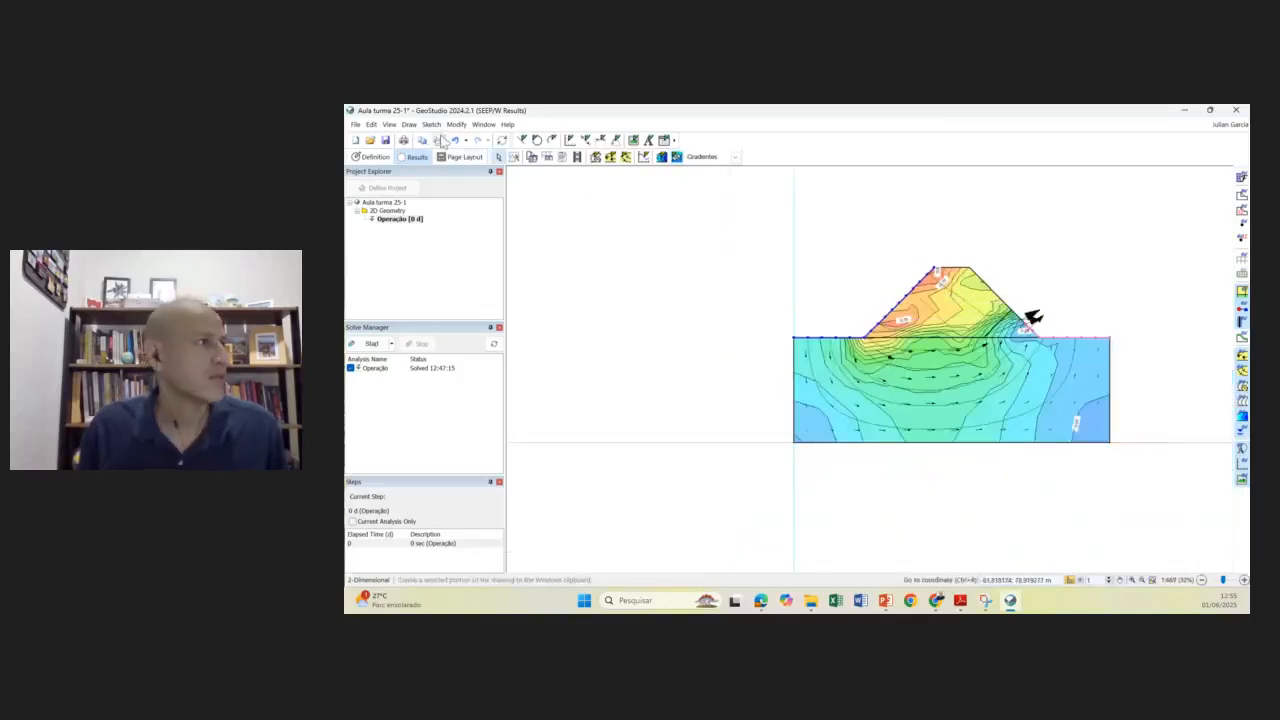
click(409, 124)
click(436, 139)
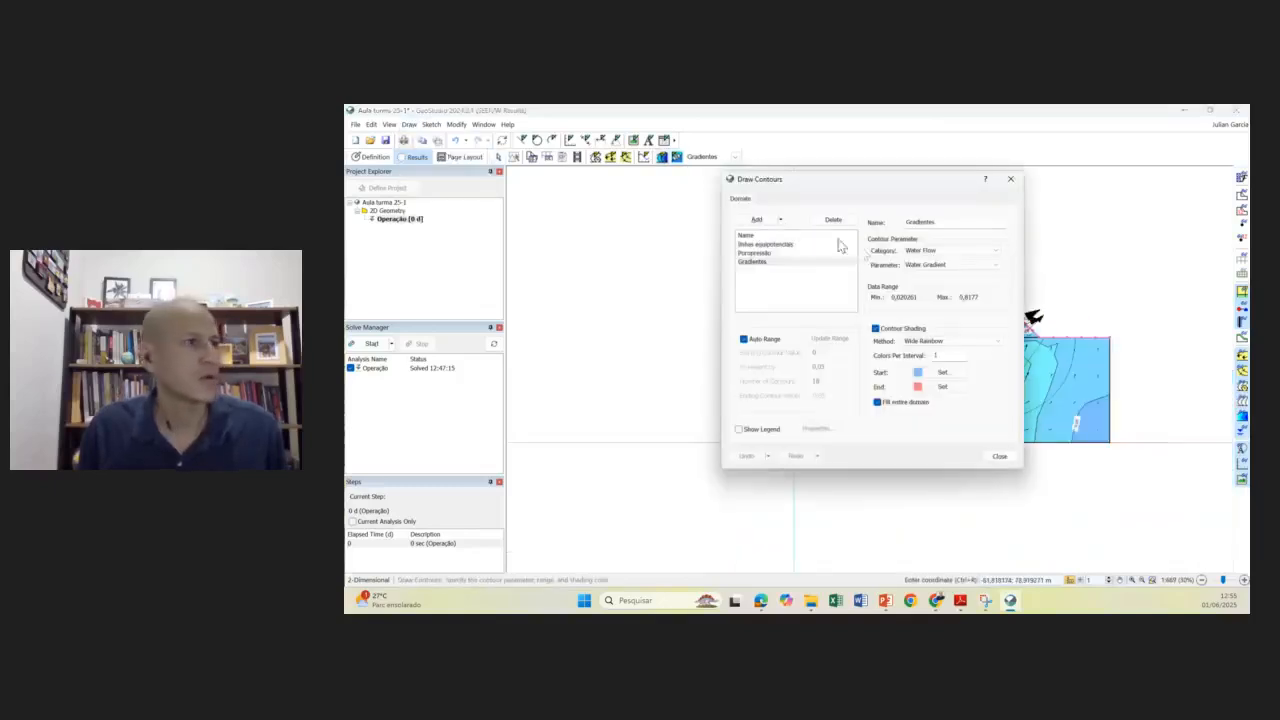
click(766, 245)
mouse_move(975, 188)
mouse_down()
mouse_move(1072, 530)
mouse_move(1070, 518)
mouse_up()
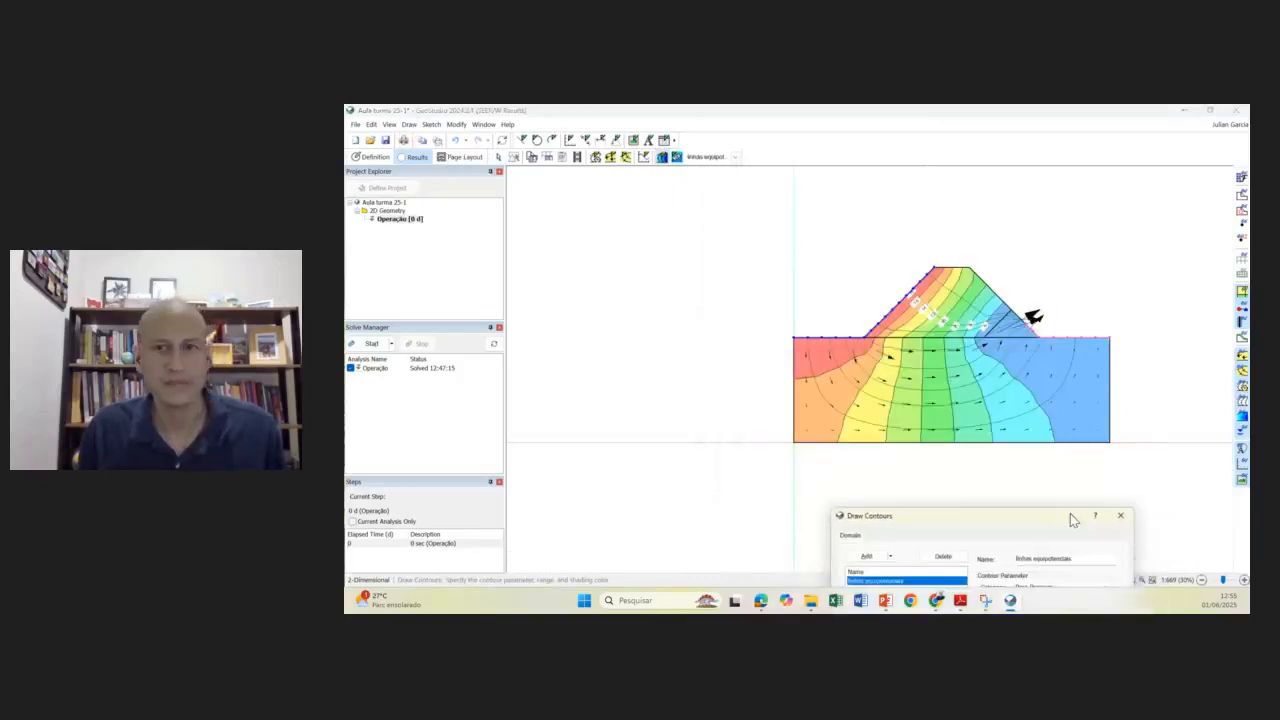
scroll(885, 395, up, 3)
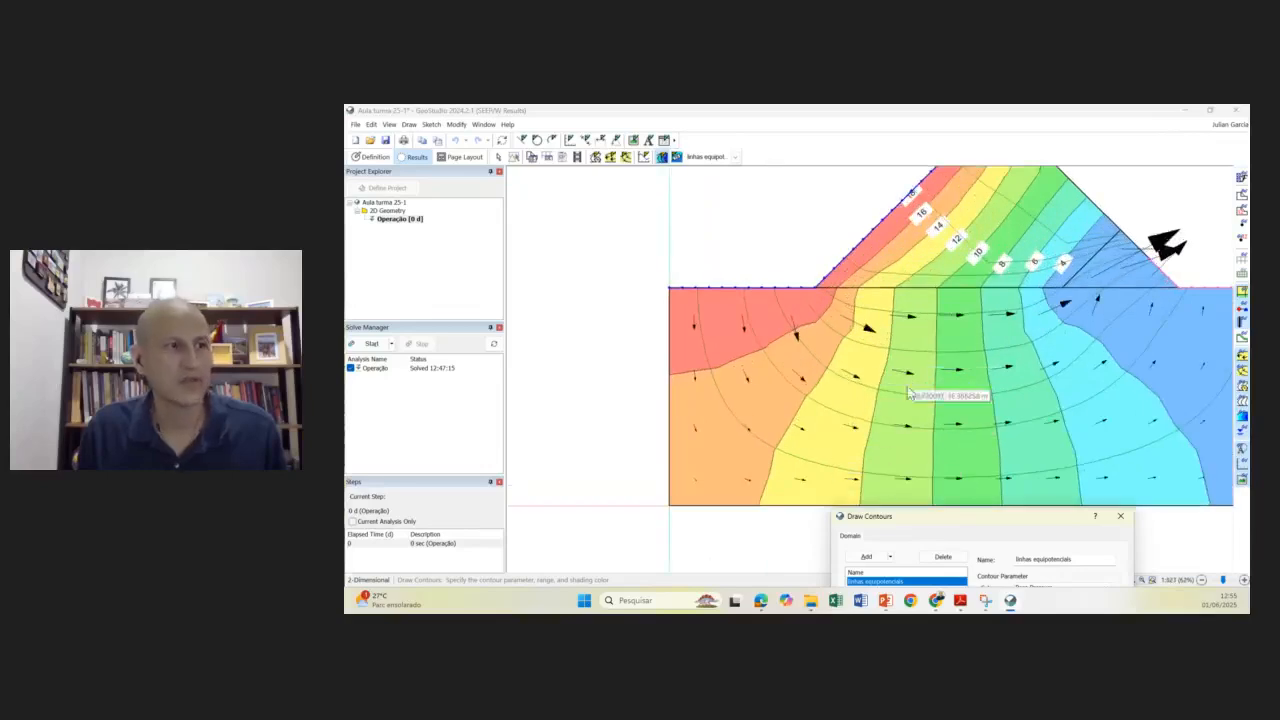
scroll(996, 307, down, 2)
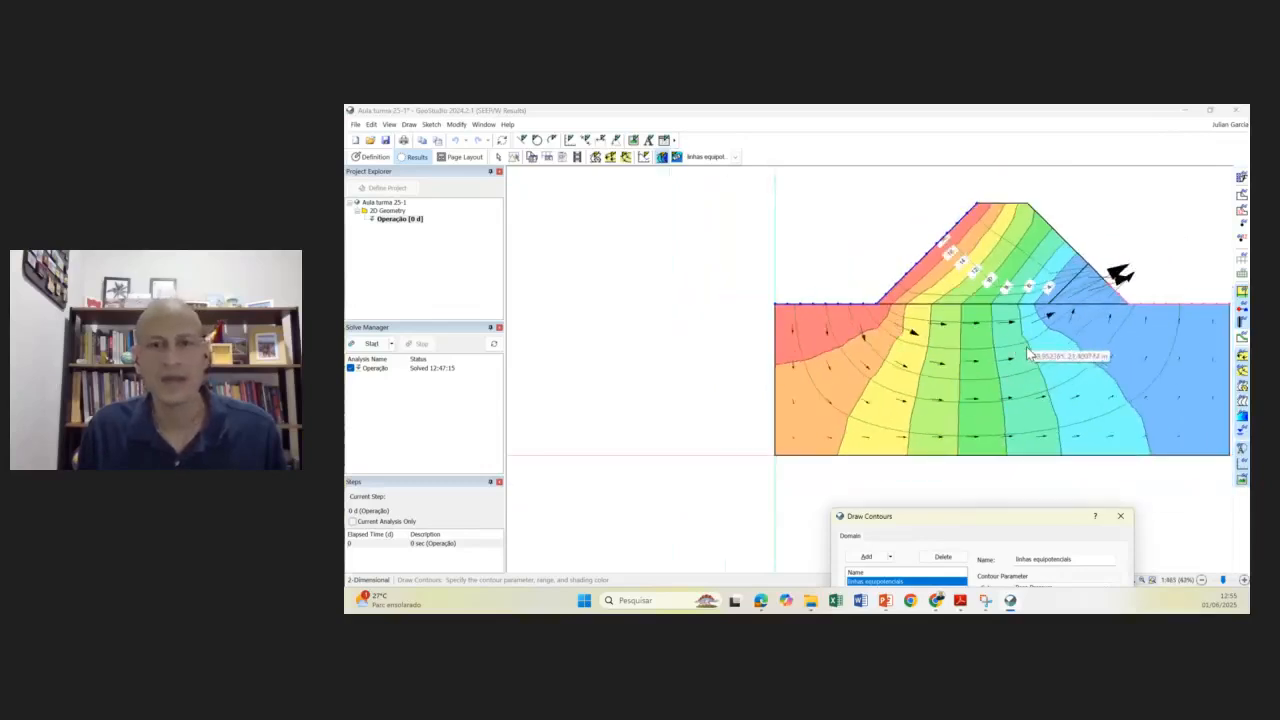
scroll(1028, 352, up, 2)
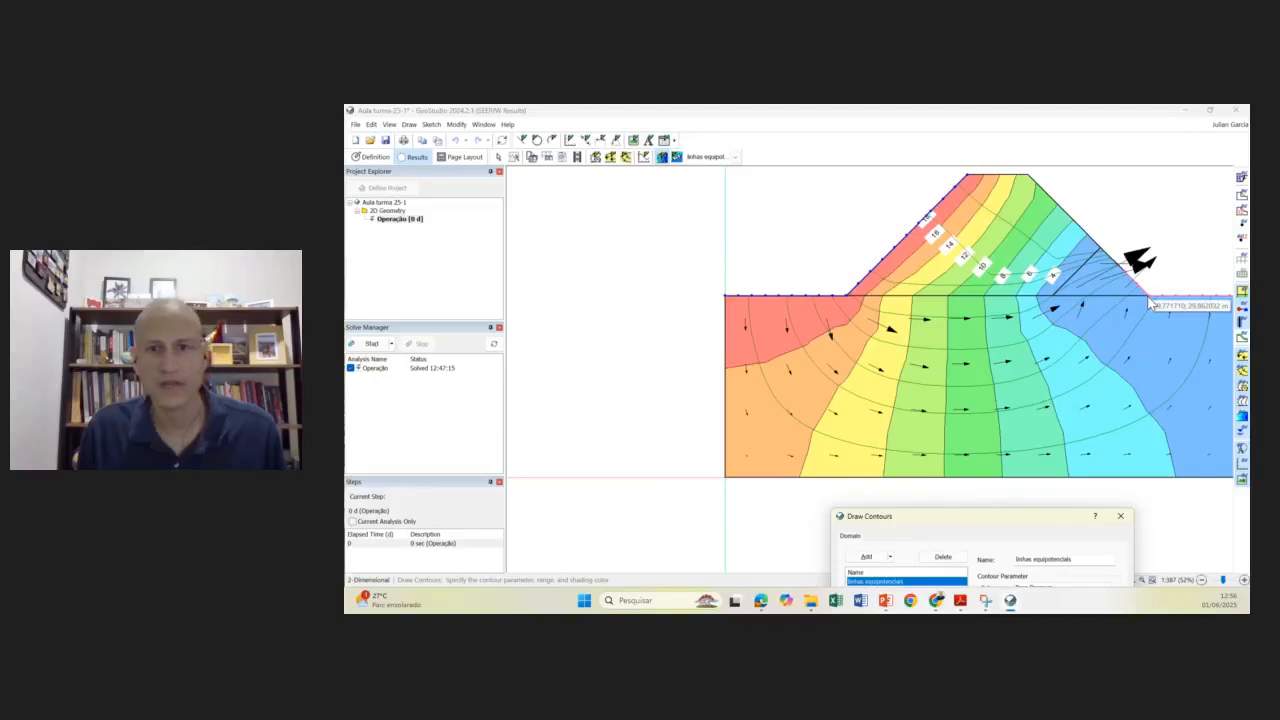
scroll(1100, 330, down, 2)
scroll(1120, 335, up, 2)
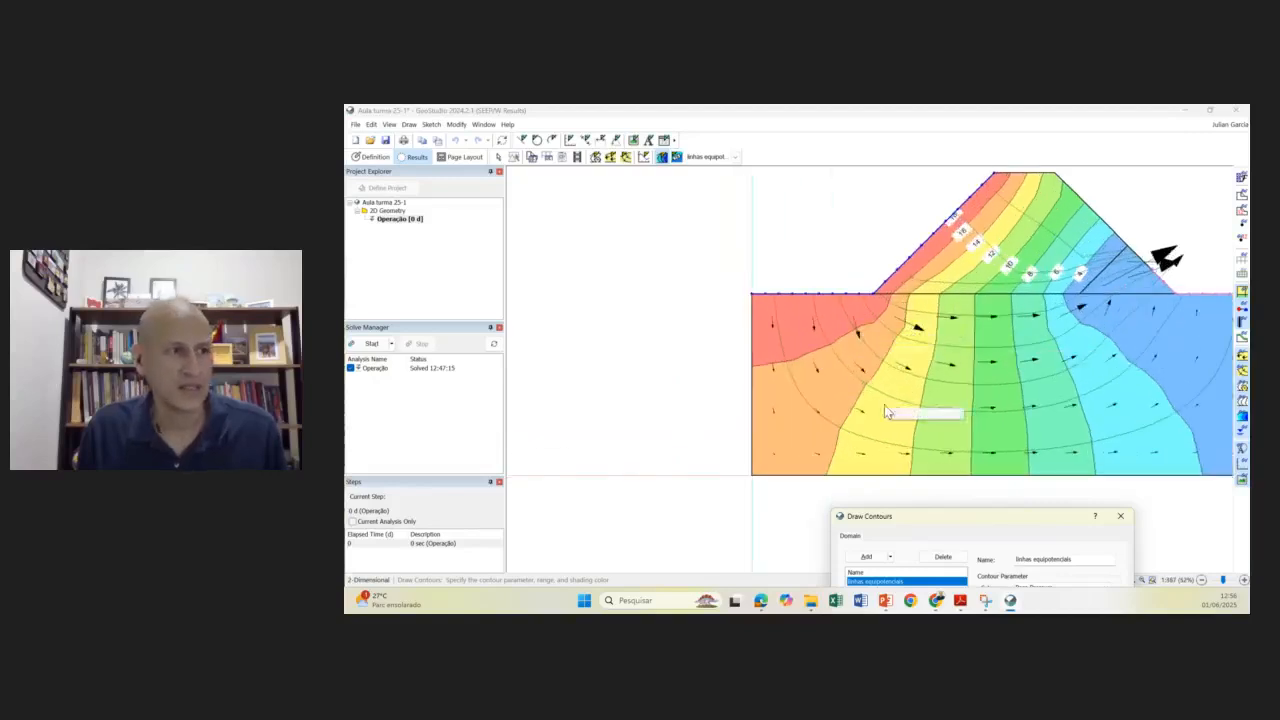
scroll(1016, 380, down, 2)
- Display the Poropressão contour on the dam section and close the contour definitions
drag(1010, 518, 944, 230)
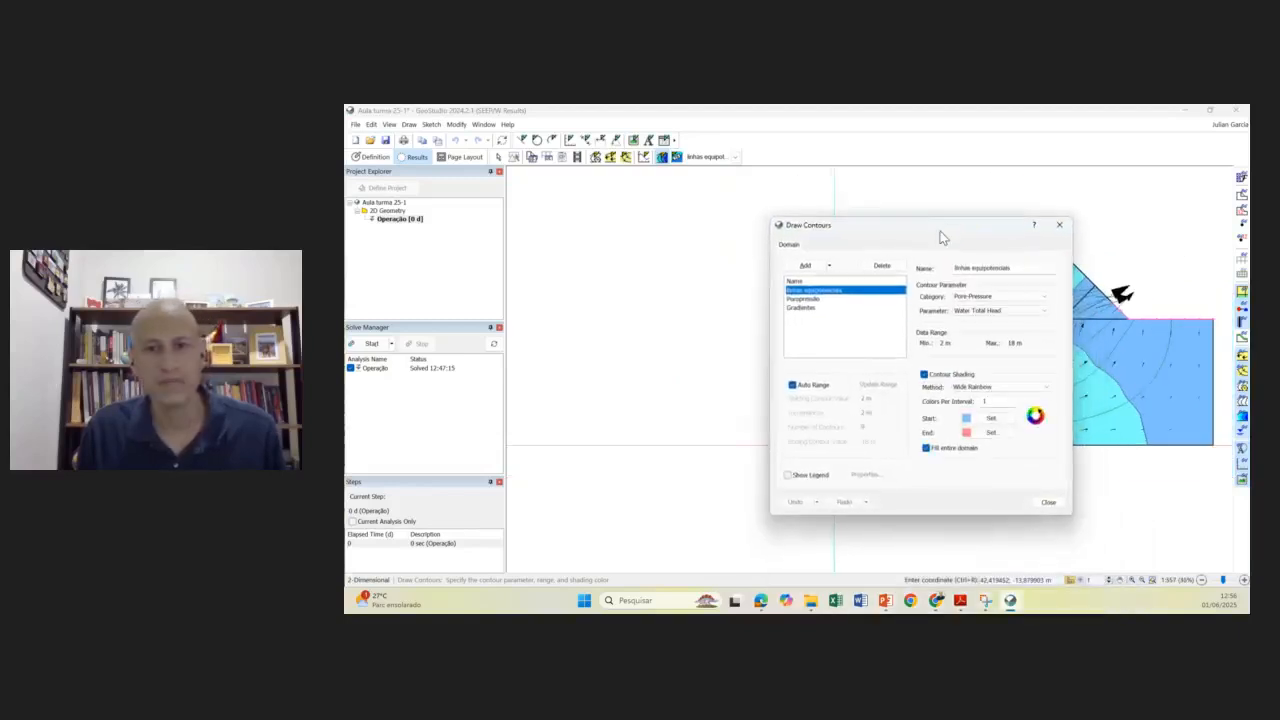
click(816, 307)
drag(959, 242, 939, 296)
click(1038, 278)
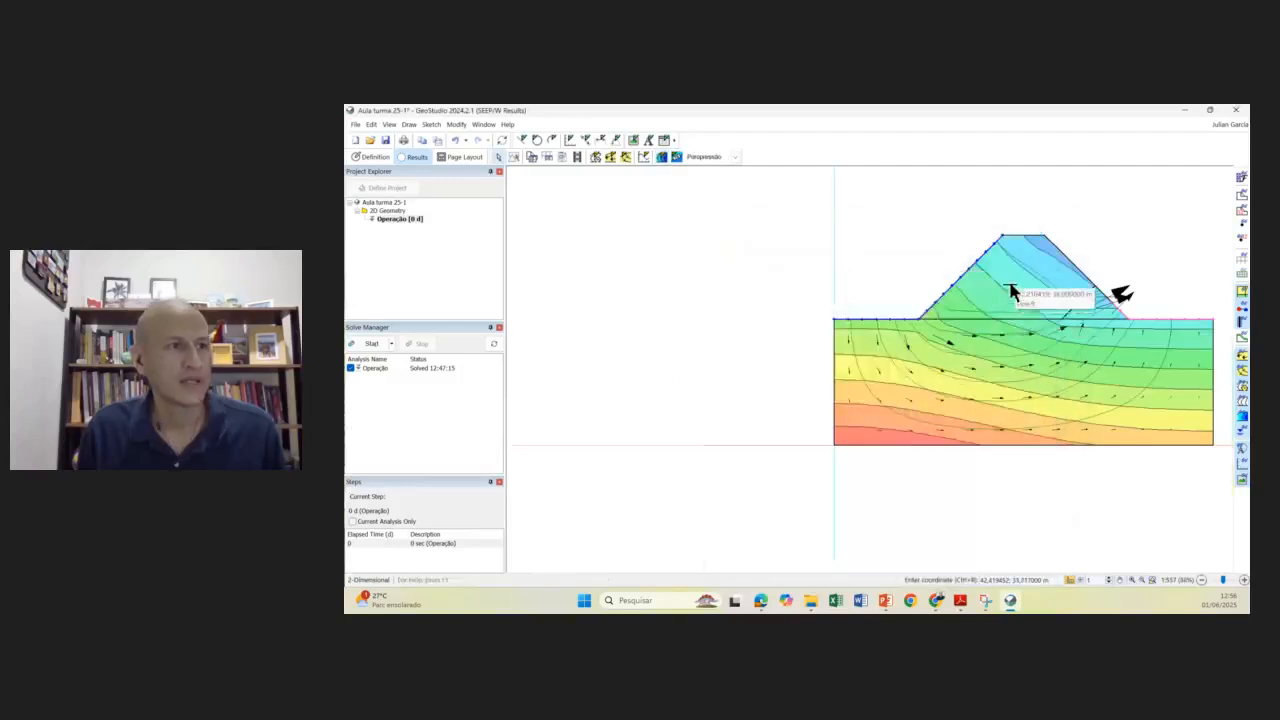
- Label the four pore pressure contours inside the dam body, from the crest down to the upstream toe
scroll(1037, 280, up, 3)
scroll(1040, 306, down, 2)
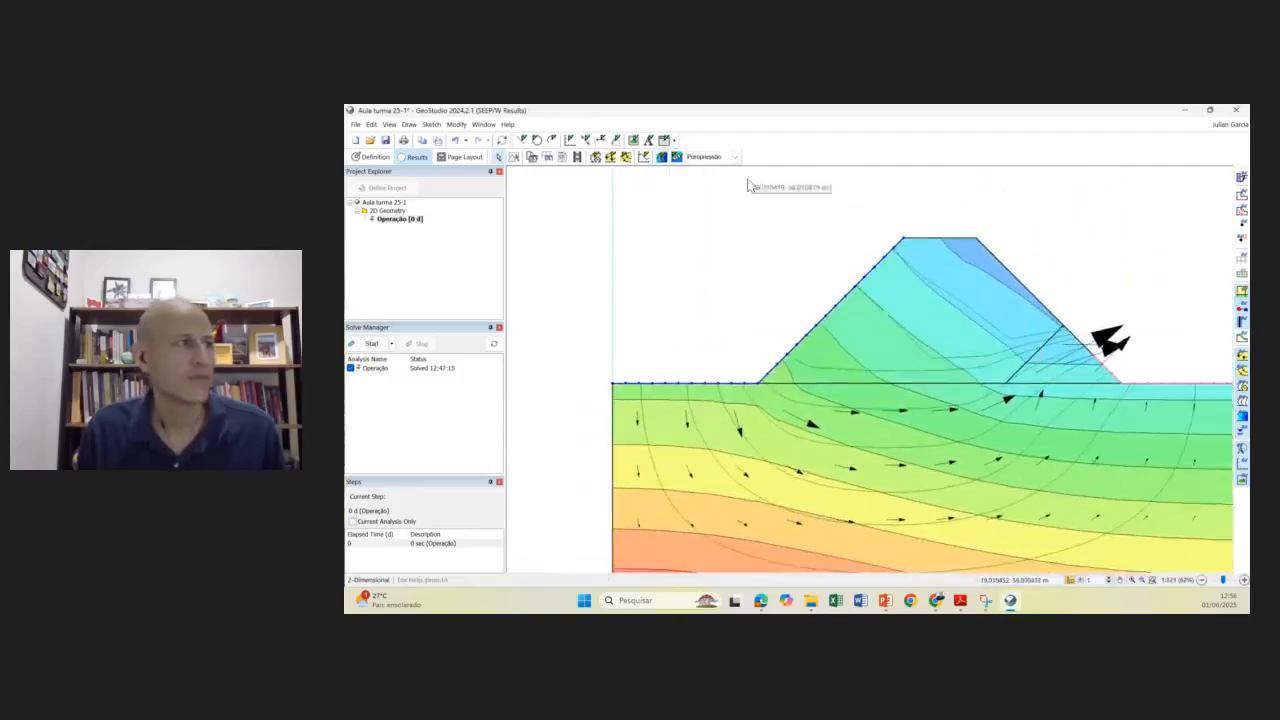
click(969, 266)
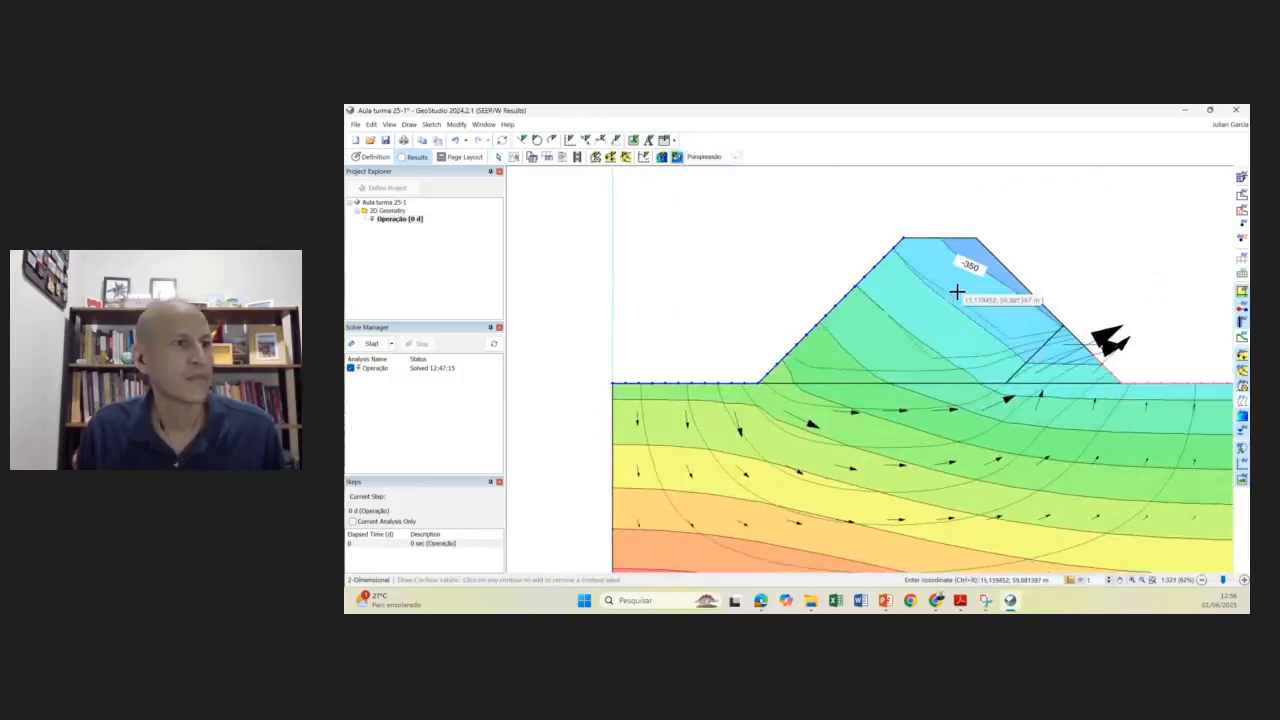
click(948, 303)
click(912, 336)
click(871, 374)
- Label the pore pressure contours in the upstream part of the foundation, down to its base
click(825, 401)
click(790, 426)
click(750, 459)
click(725, 498)
click(716, 537)
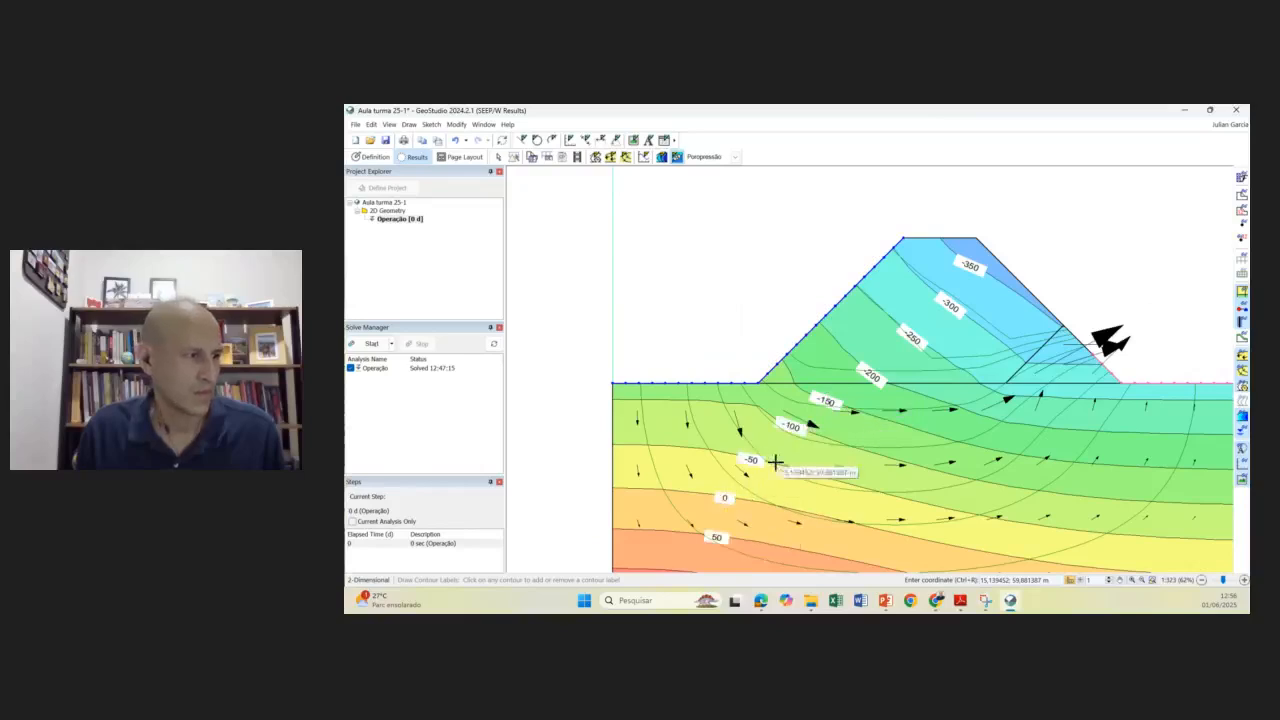
drag(774, 460, 850, 255)
click(790, 371)
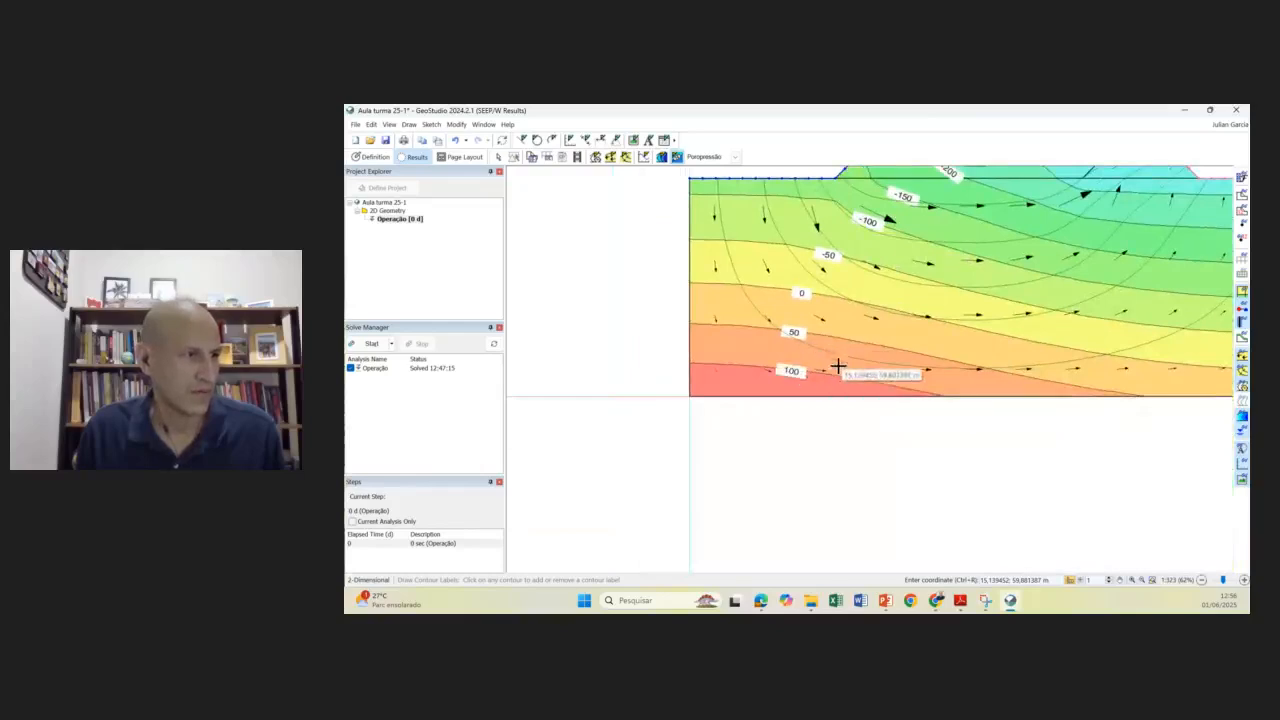
- Add a new contour with category Pore-Pressure and parameter Water Pressure Head, and close the contour definitions
scroll(837, 366, down, 2)
scroll(857, 437, up, 1)
scroll(857, 420, down, 1)
scroll(862, 418, up, 1)
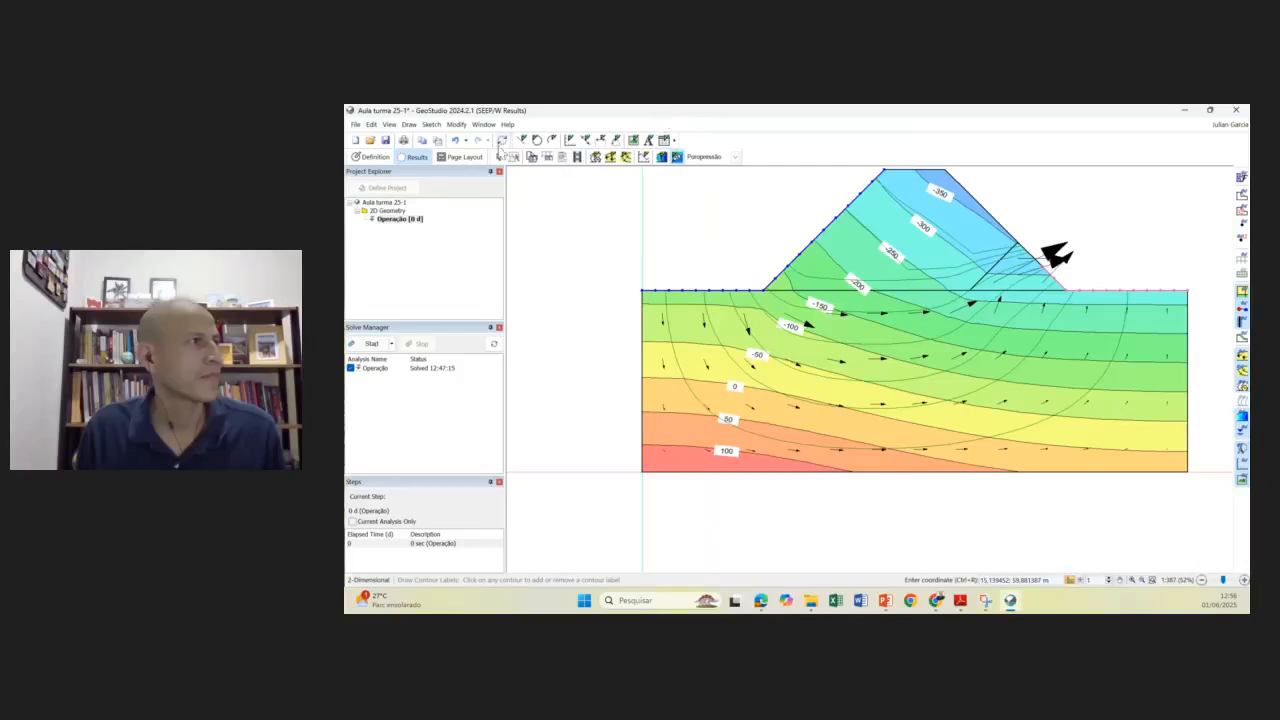
click(409, 124)
click(432, 138)
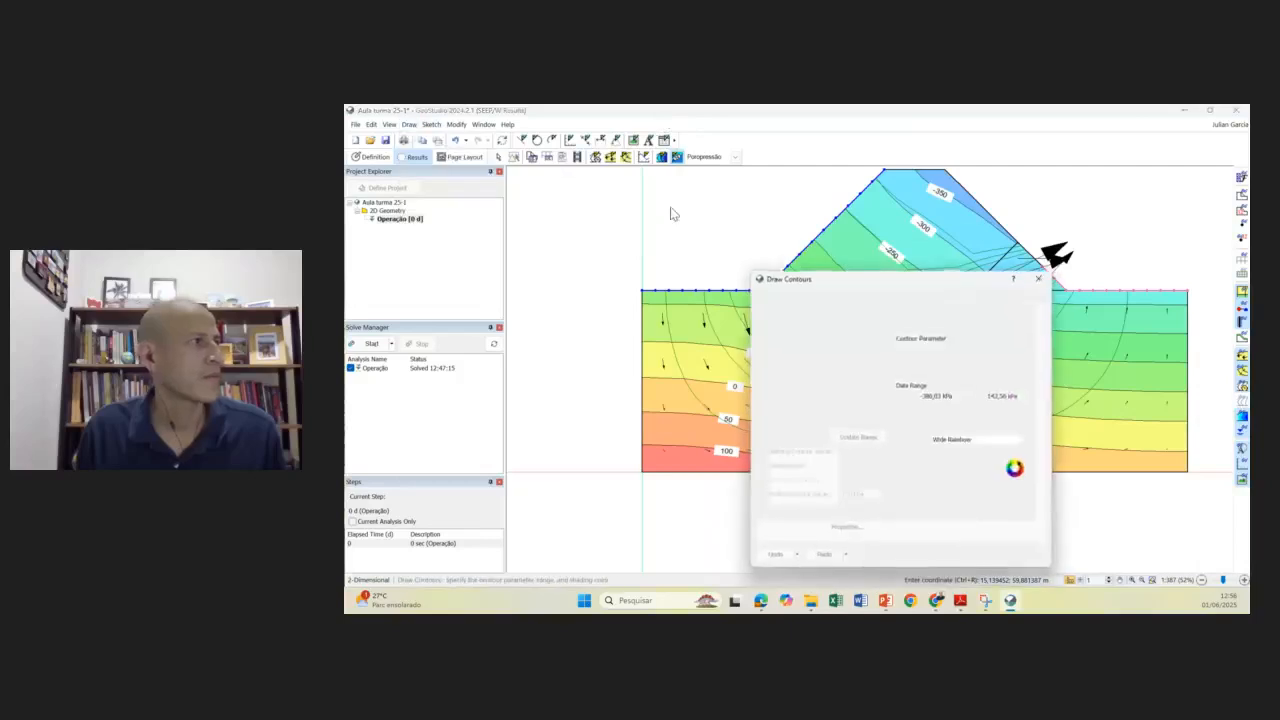
click(786, 318)
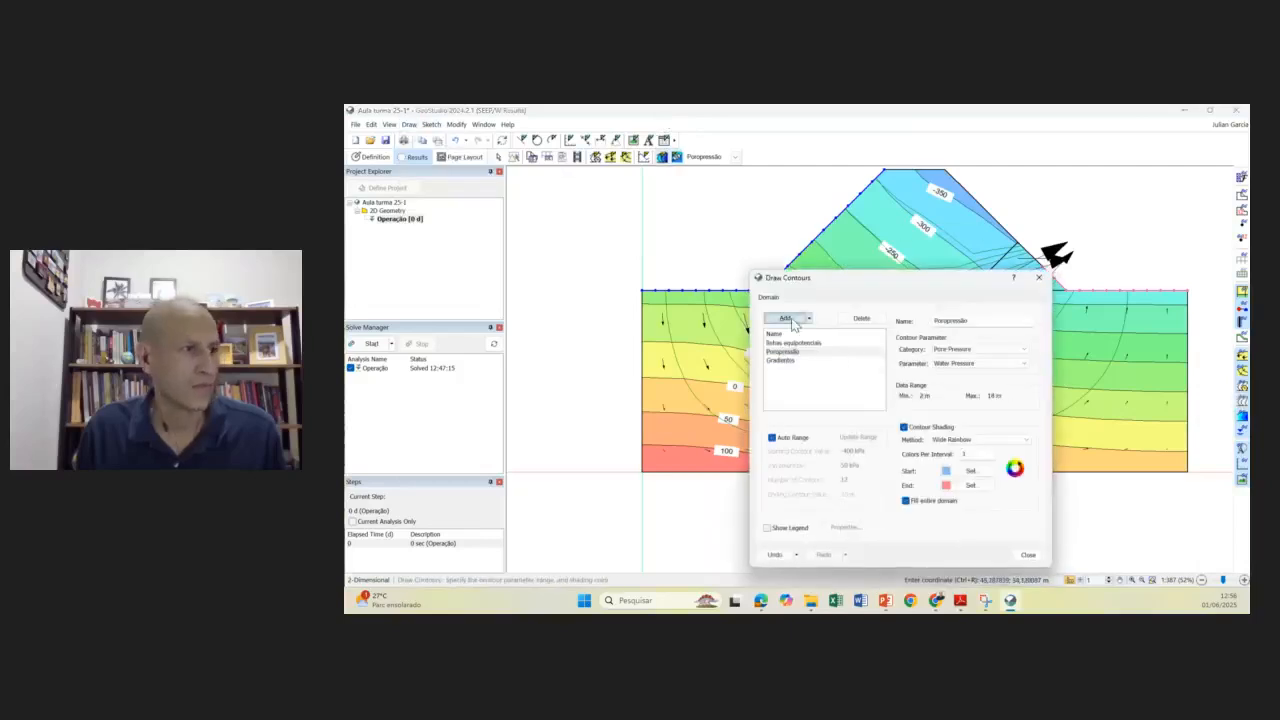
click(982, 349)
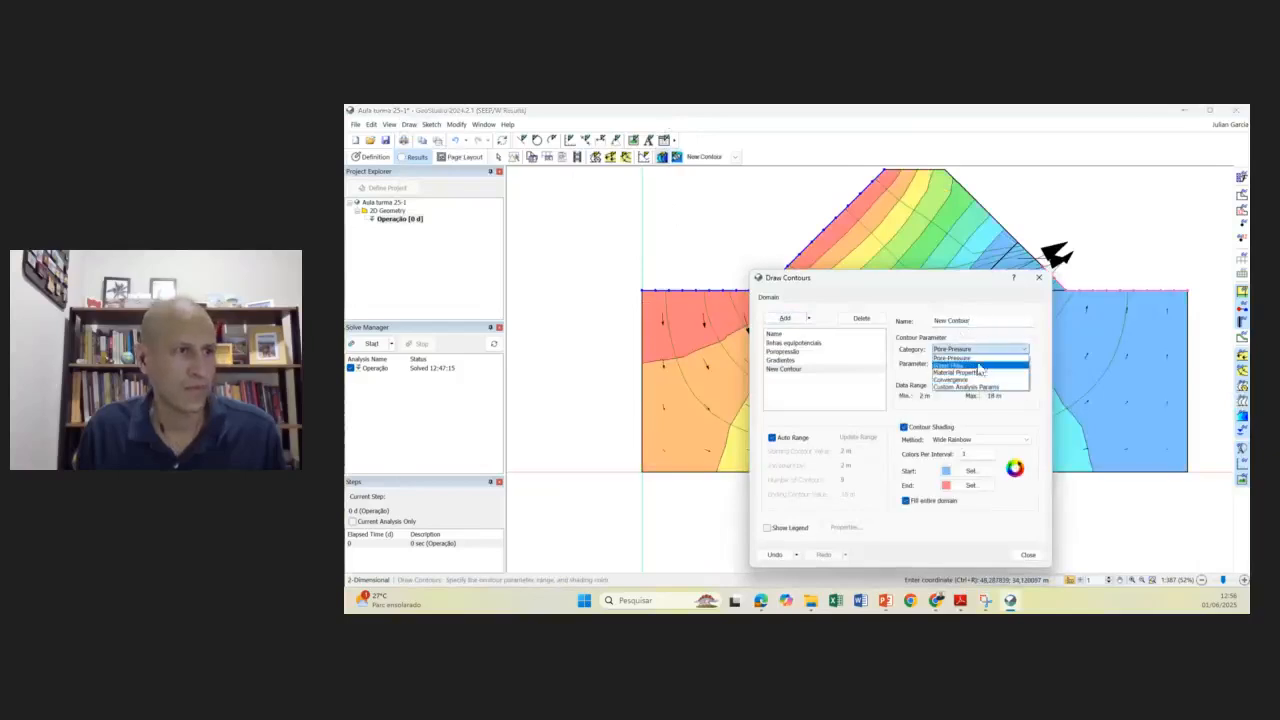
click(955, 358)
click(965, 363)
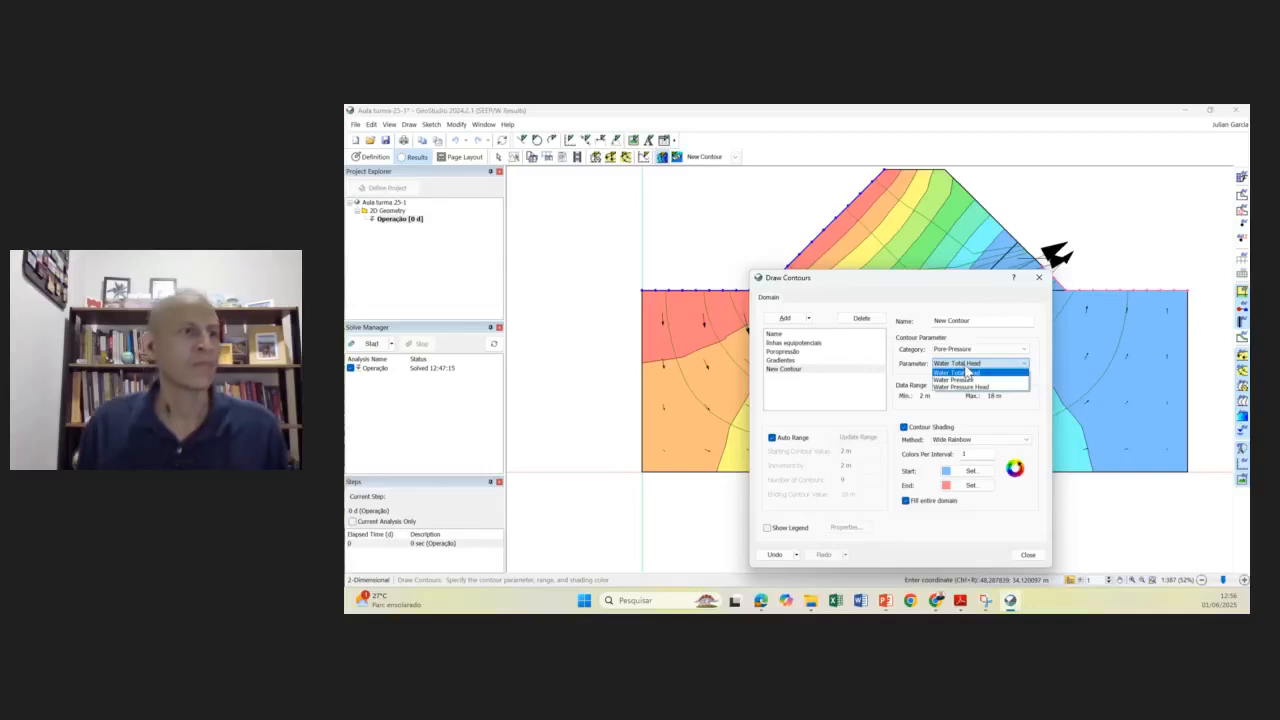
click(968, 388)
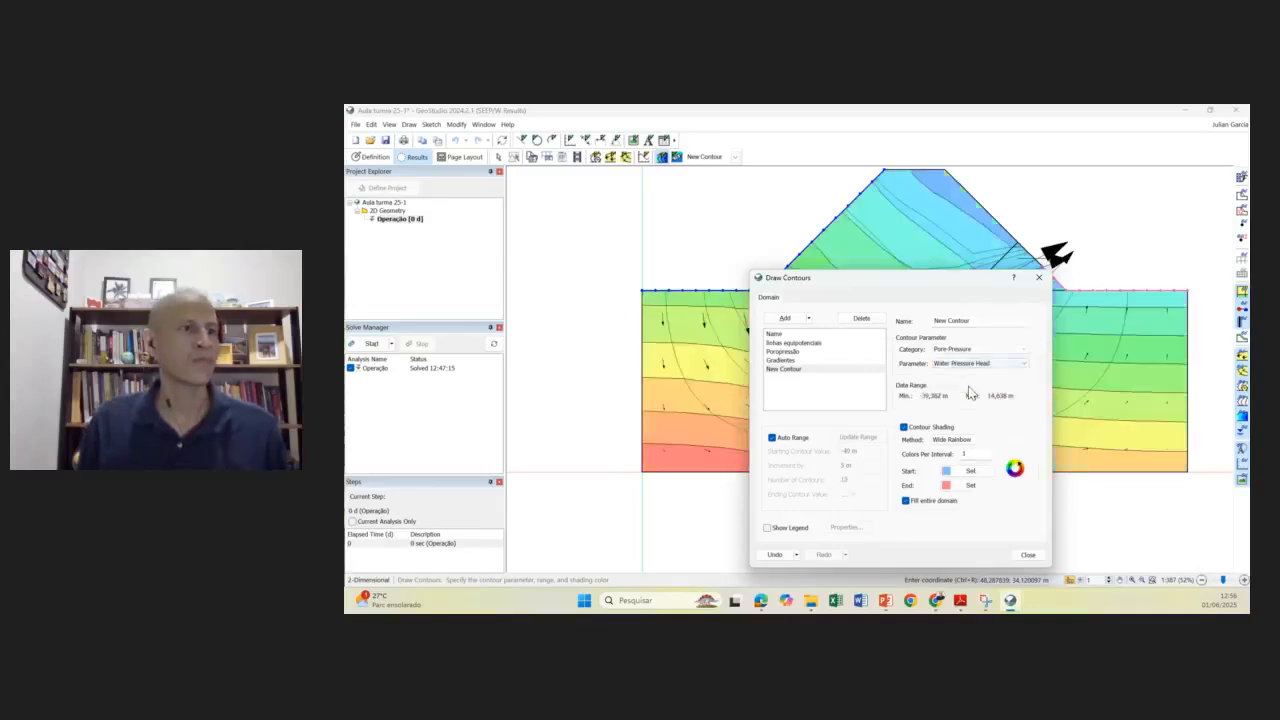
click(1039, 281)
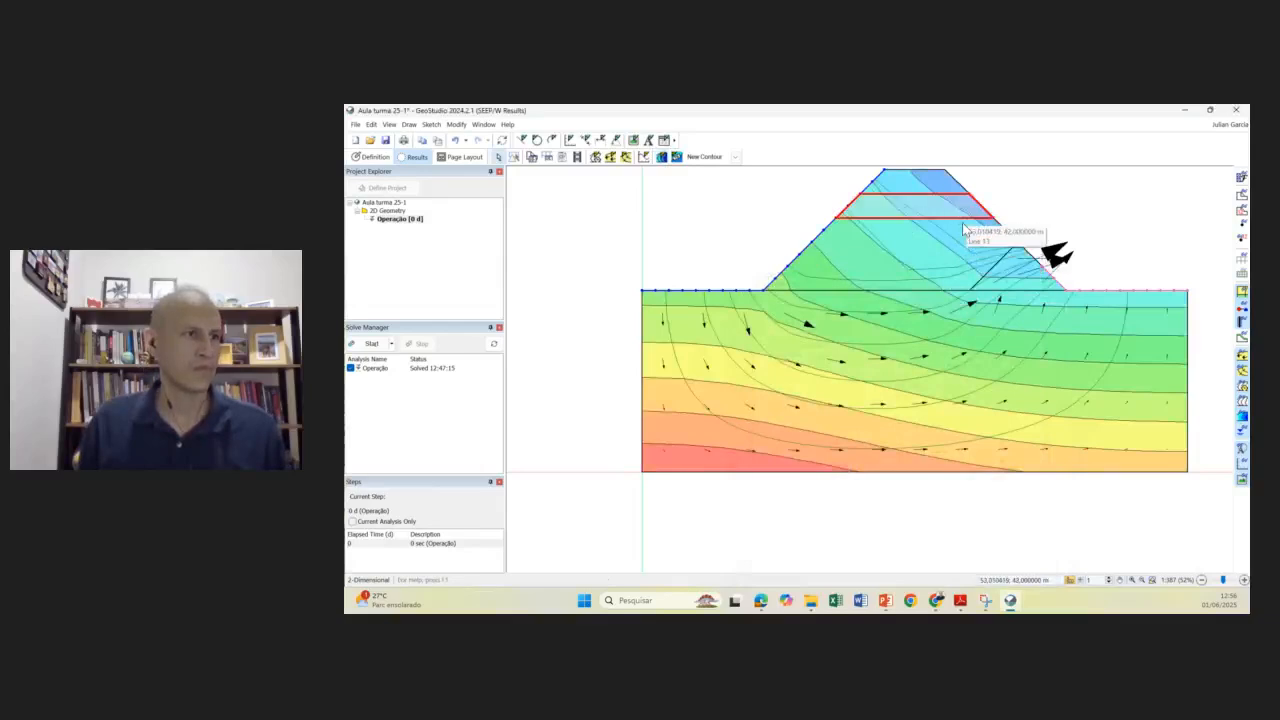
- Label the water pressure head contours from the dam crest down the upstream side to the foundation base
click(676, 156)
click(923, 185)
click(865, 236)
click(827, 262)
click(790, 292)
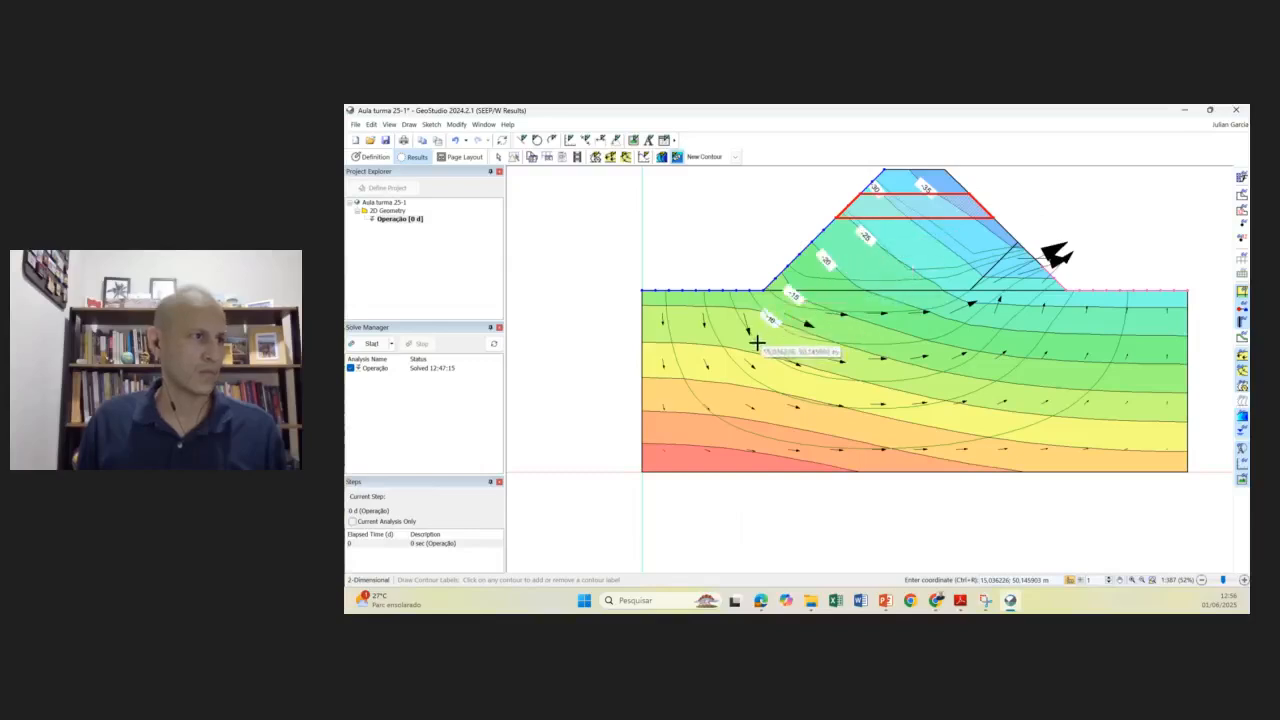
click(754, 356)
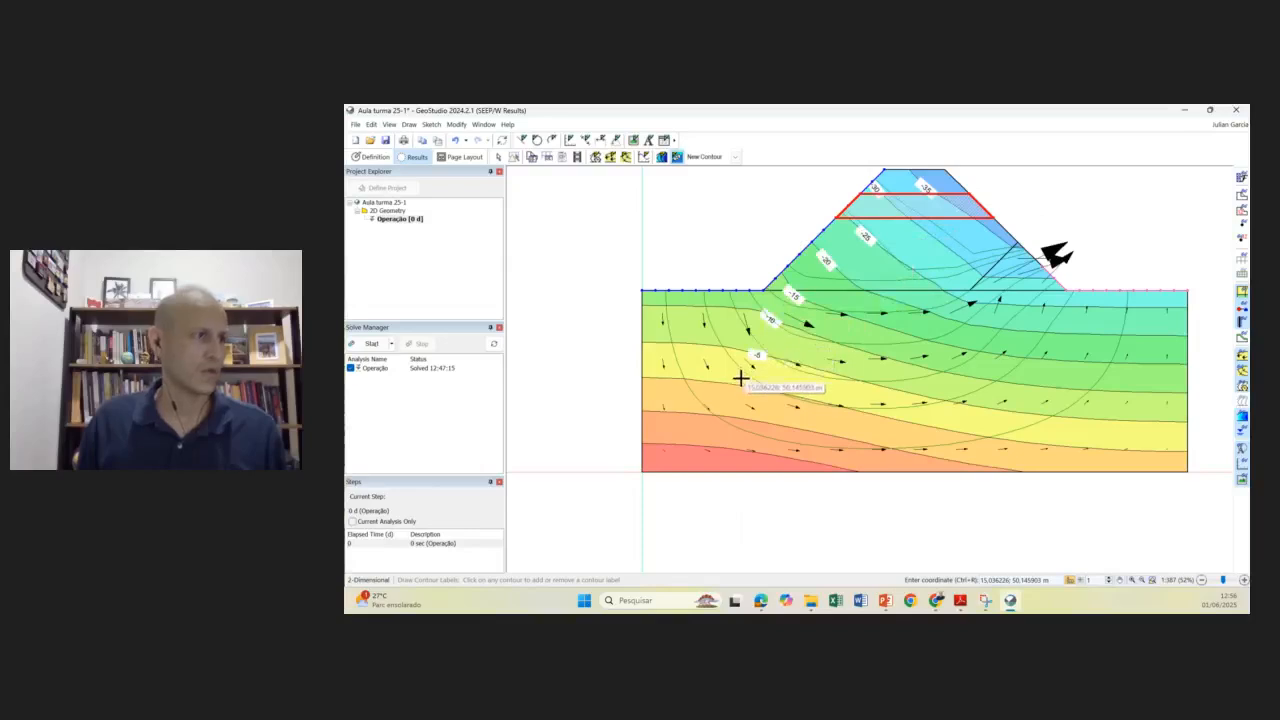
click(735, 386)
click(738, 421)
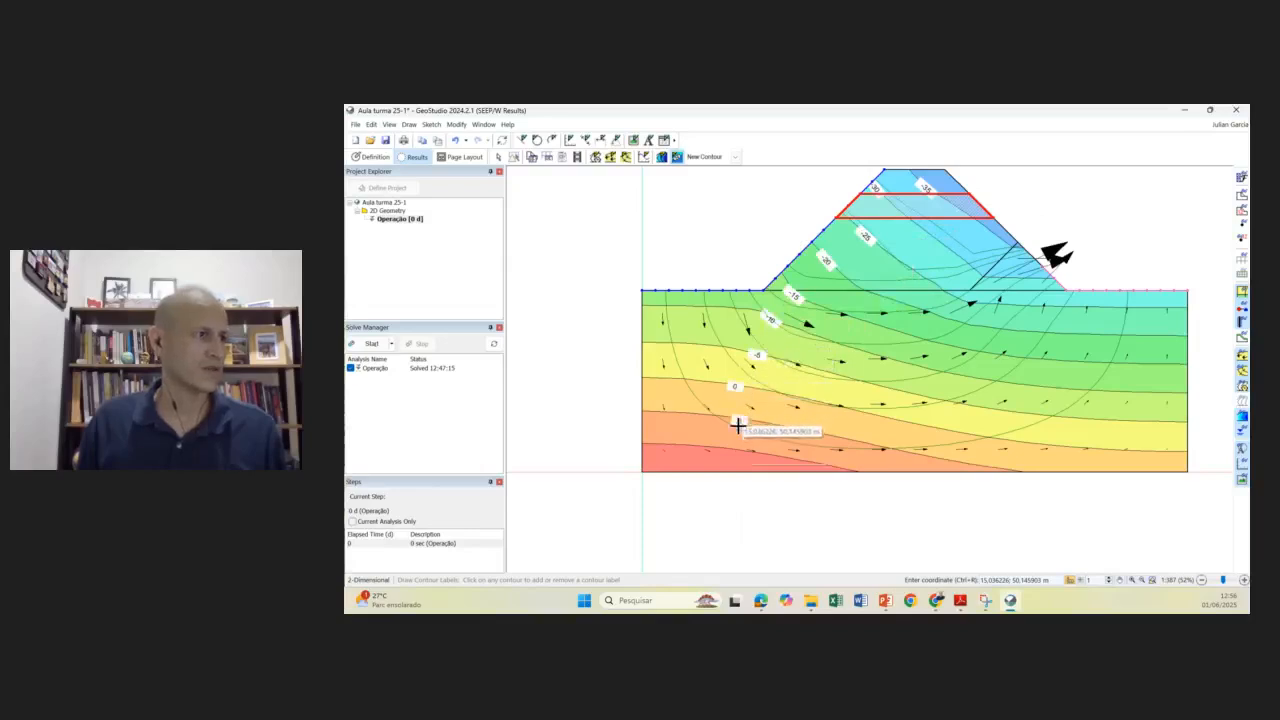
click(739, 451)
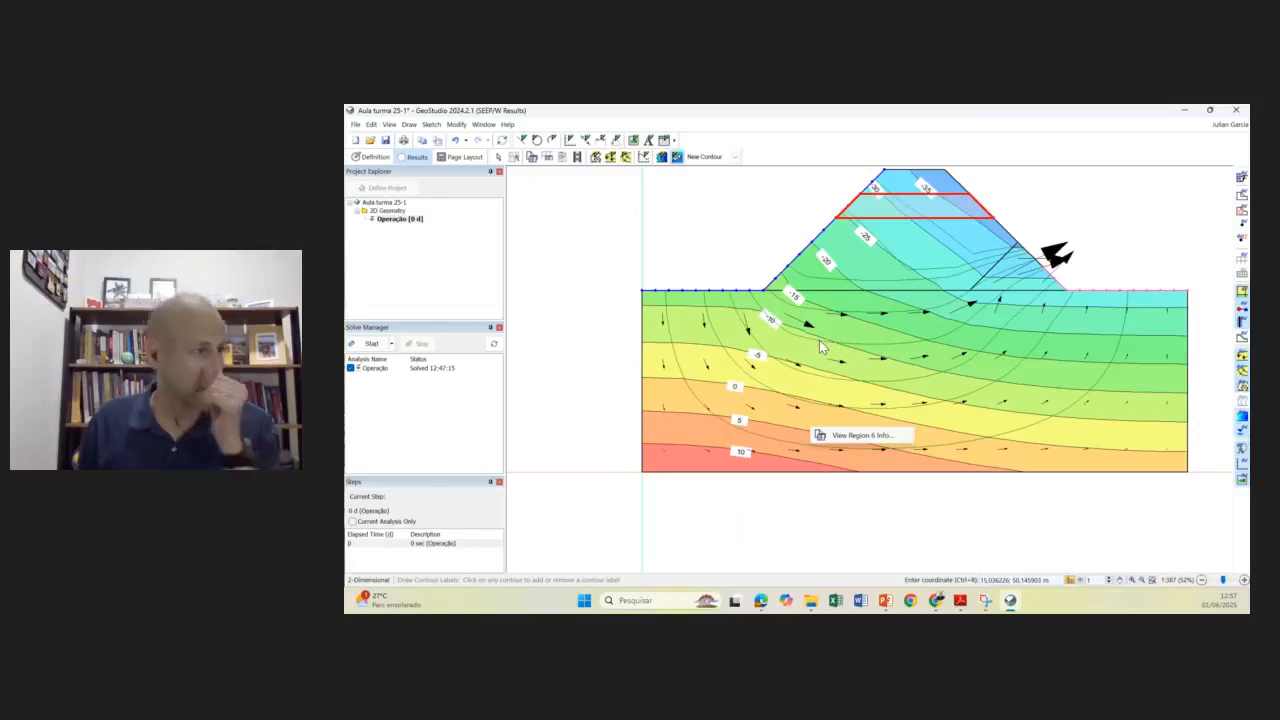
click(1053, 231)
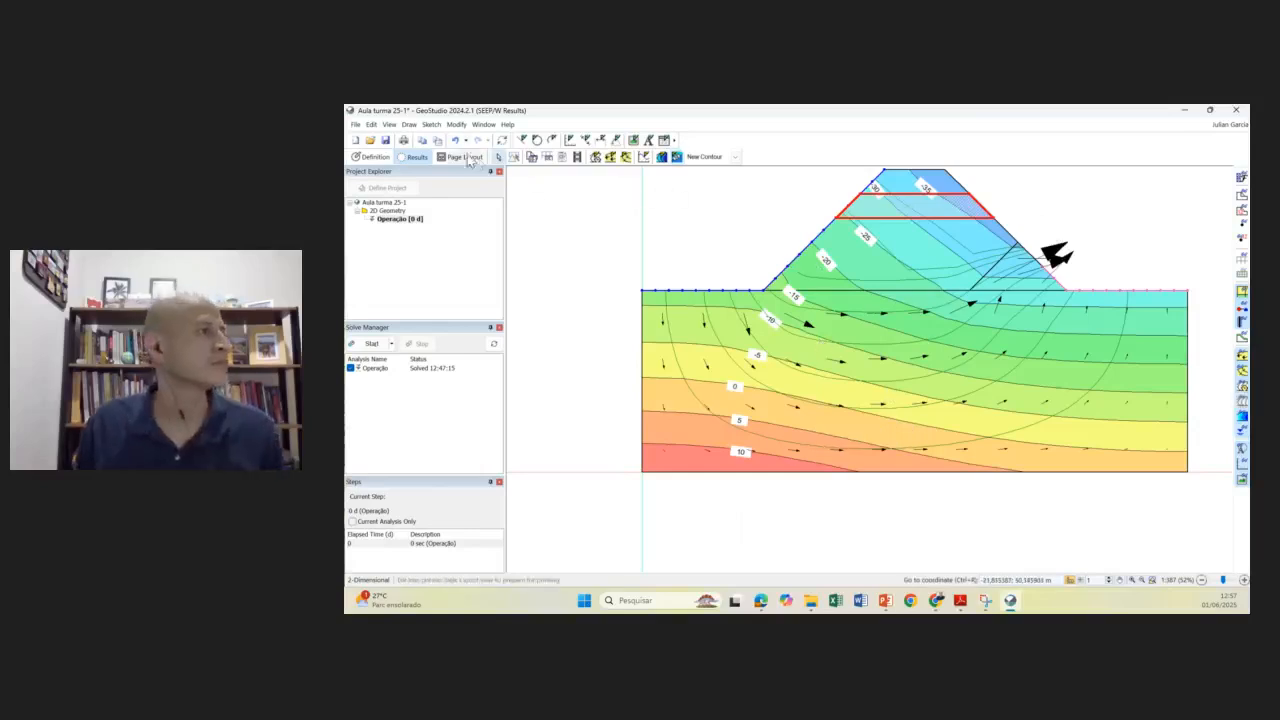
click(409, 124)
click(548, 238)
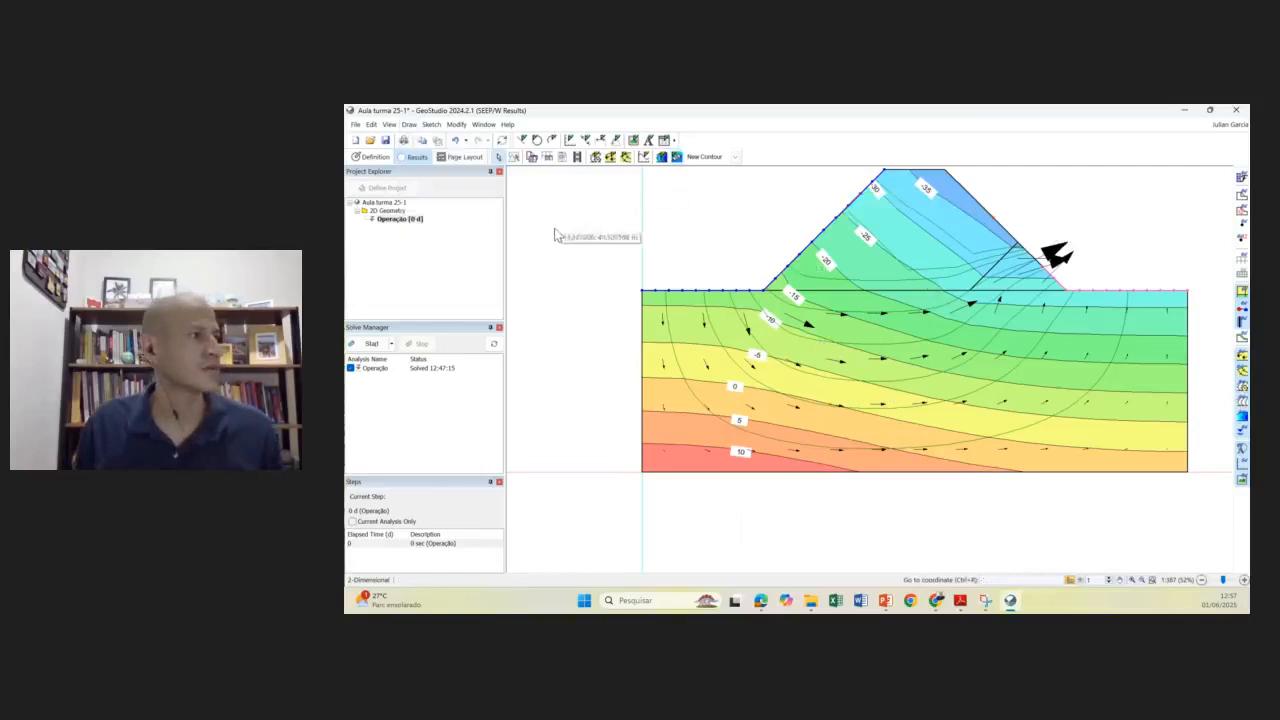
- Open the graph definitions and delete the existing X-Conductivity vs. Matric Suction graph
scroll(1094, 282, down, 2)
scroll(1037, 327, up, 1)
drag(1073, 240, 1012, 302)
scroll(1016, 305, down, 1)
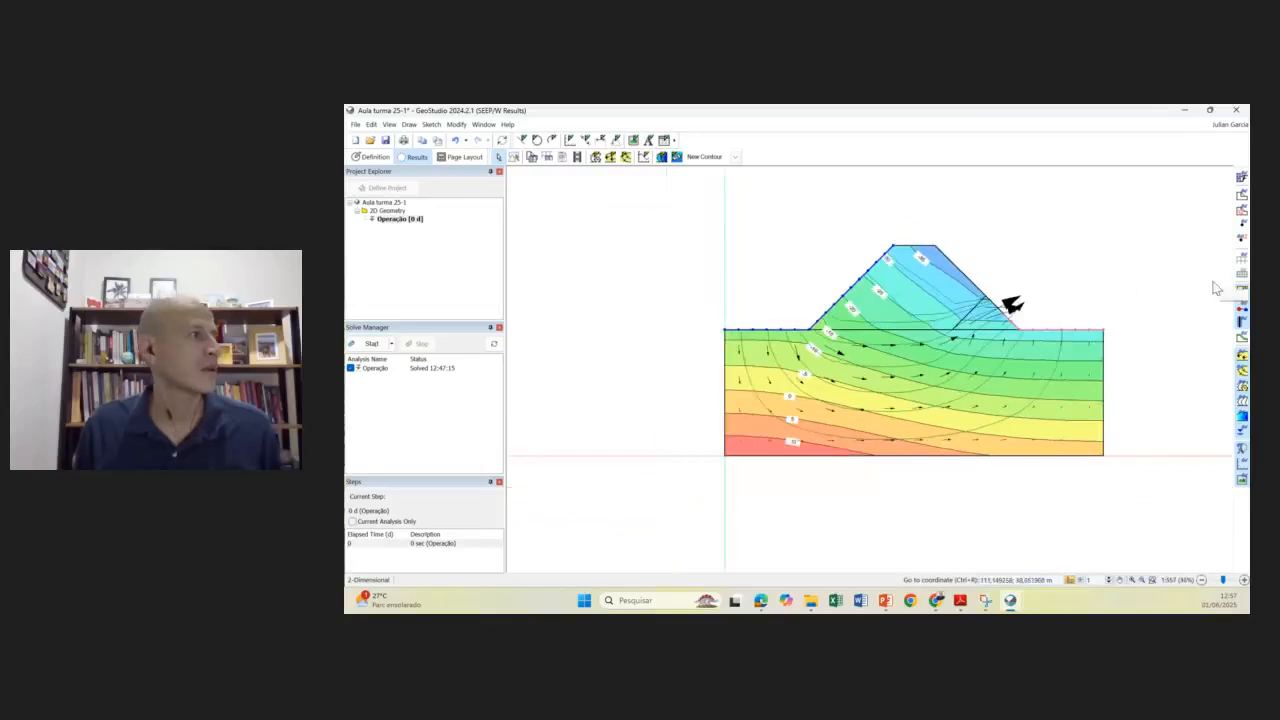
click(409, 124)
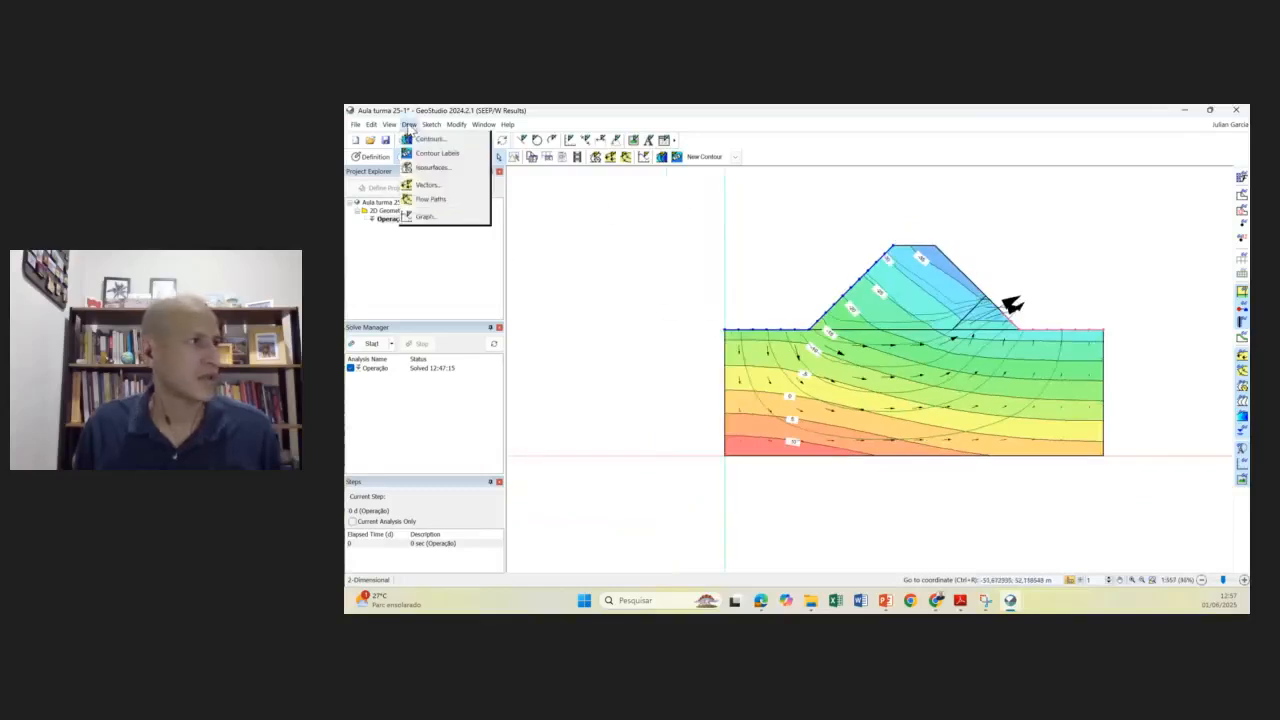
click(433, 218)
mouse_move(1058, 181)
mouse_down()
mouse_move(996, 231)
mouse_move(931, 327)
mouse_move(907, 287)
mouse_move(949, 258)
mouse_up()
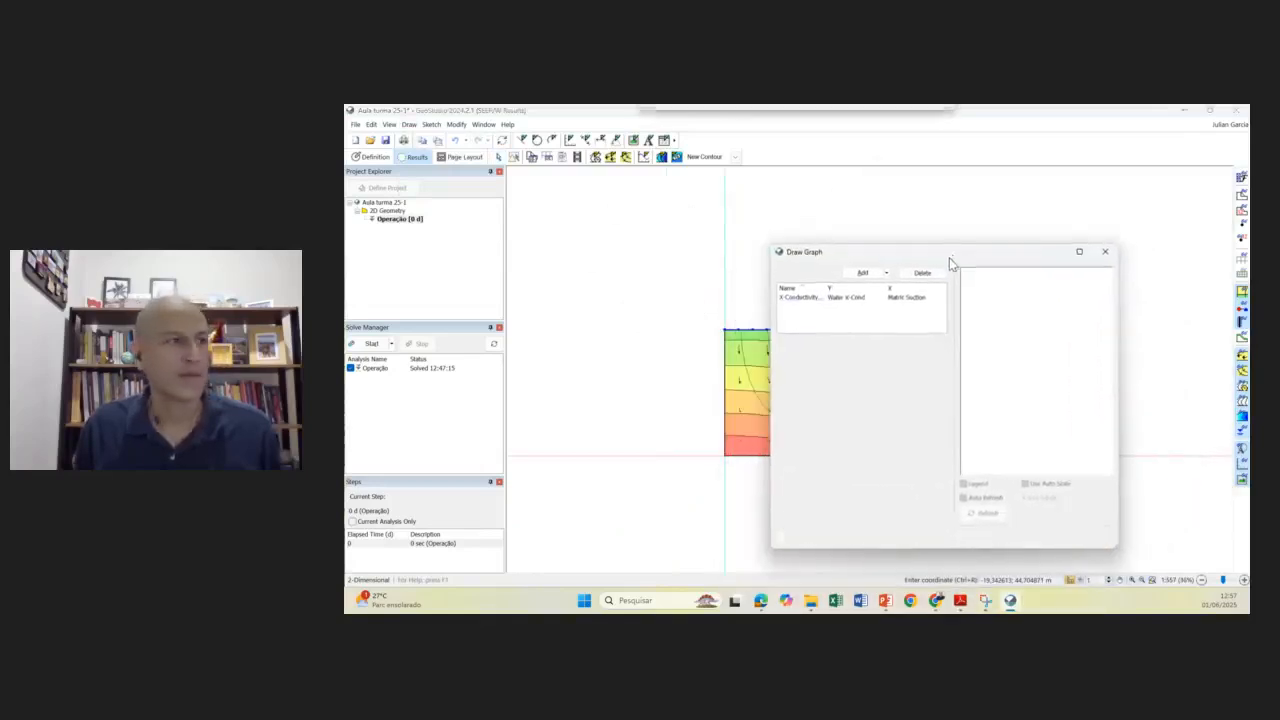
click(843, 298)
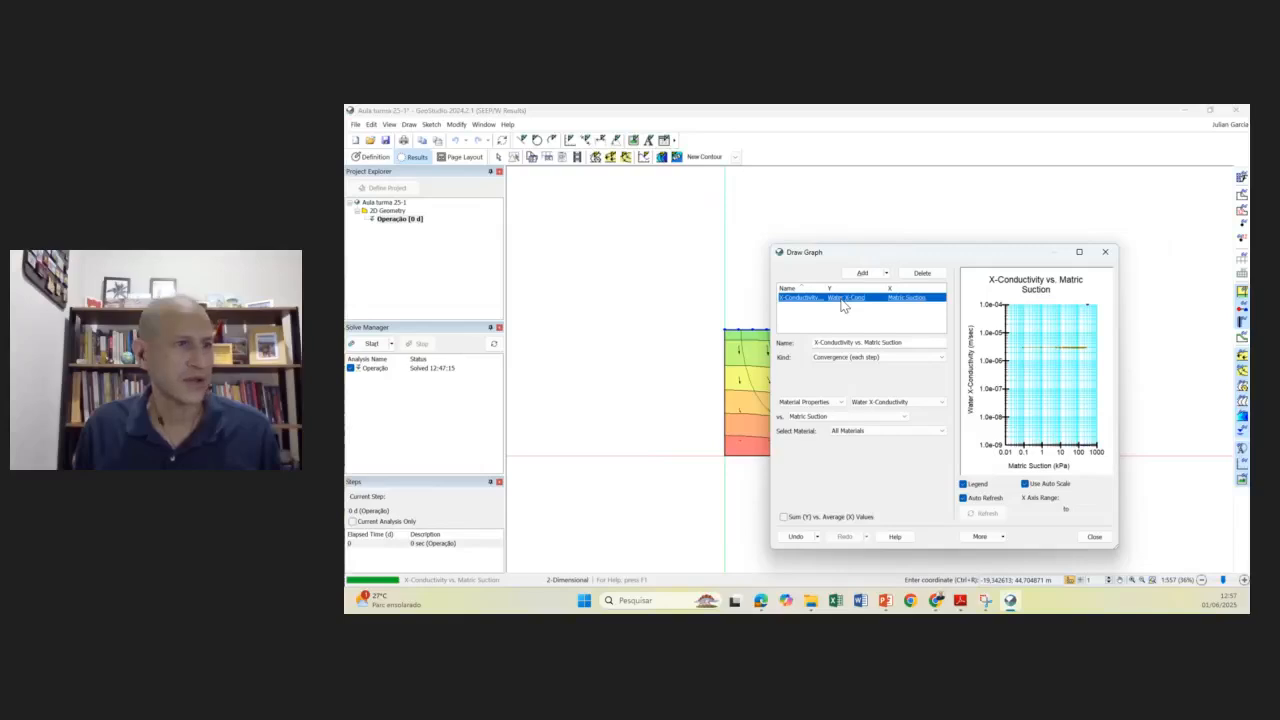
click(906, 275)
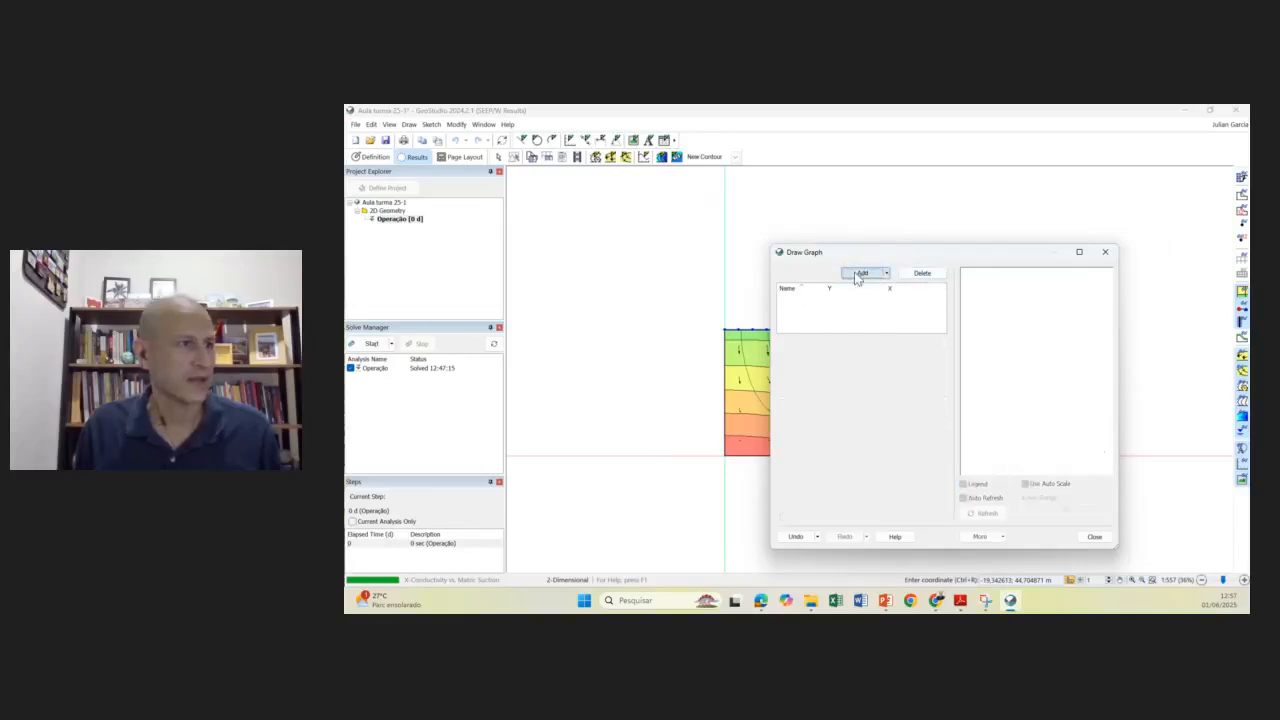
- Add a new graph named Vazão and keep its kind as Mesh
click(862, 273)
drag(850, 342, 803, 343)
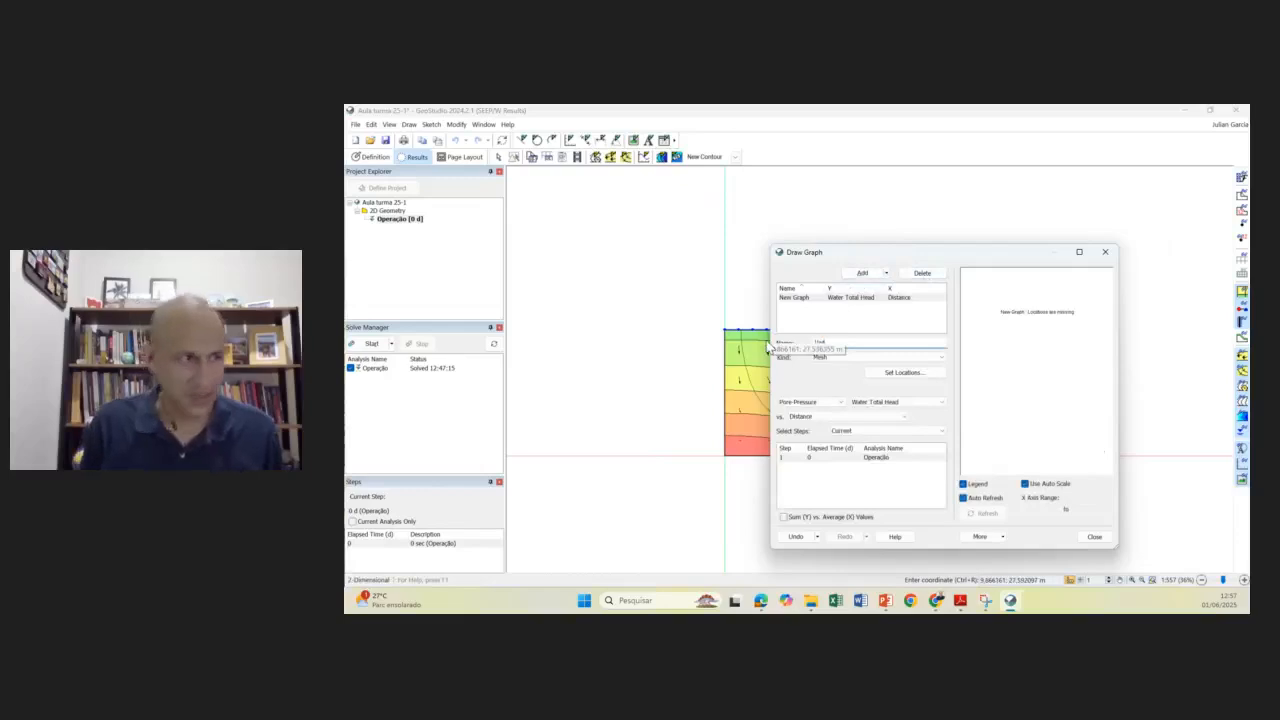
text(Vazão)
click(853, 359)
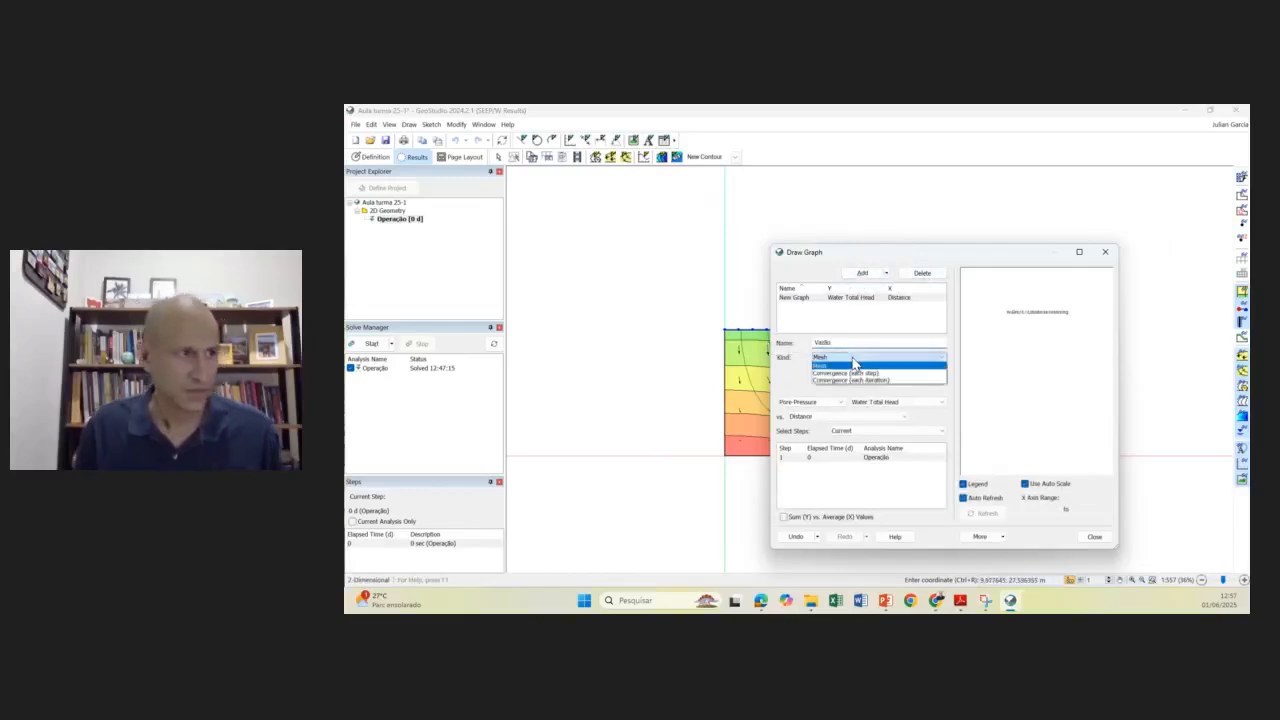
click(853, 365)
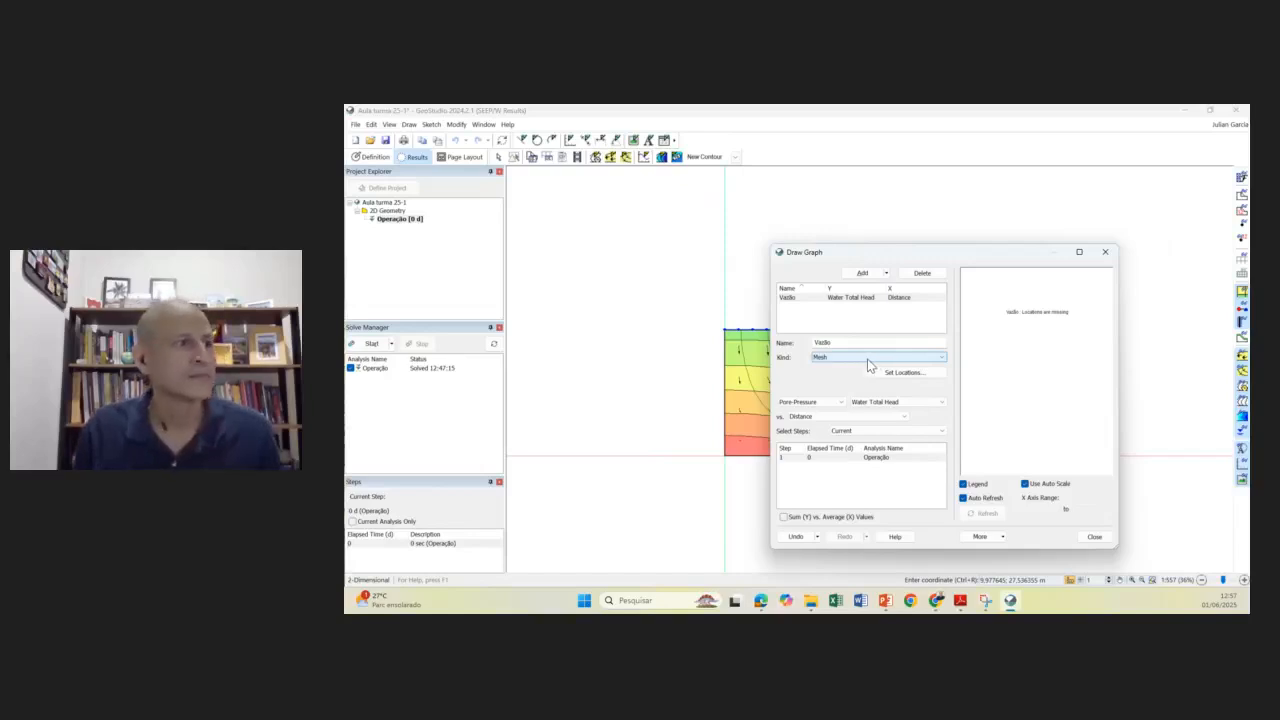
- Plot the Water Flow category's Water Rate versus Y in the Vazão graph, with all steps selected
click(840, 404)
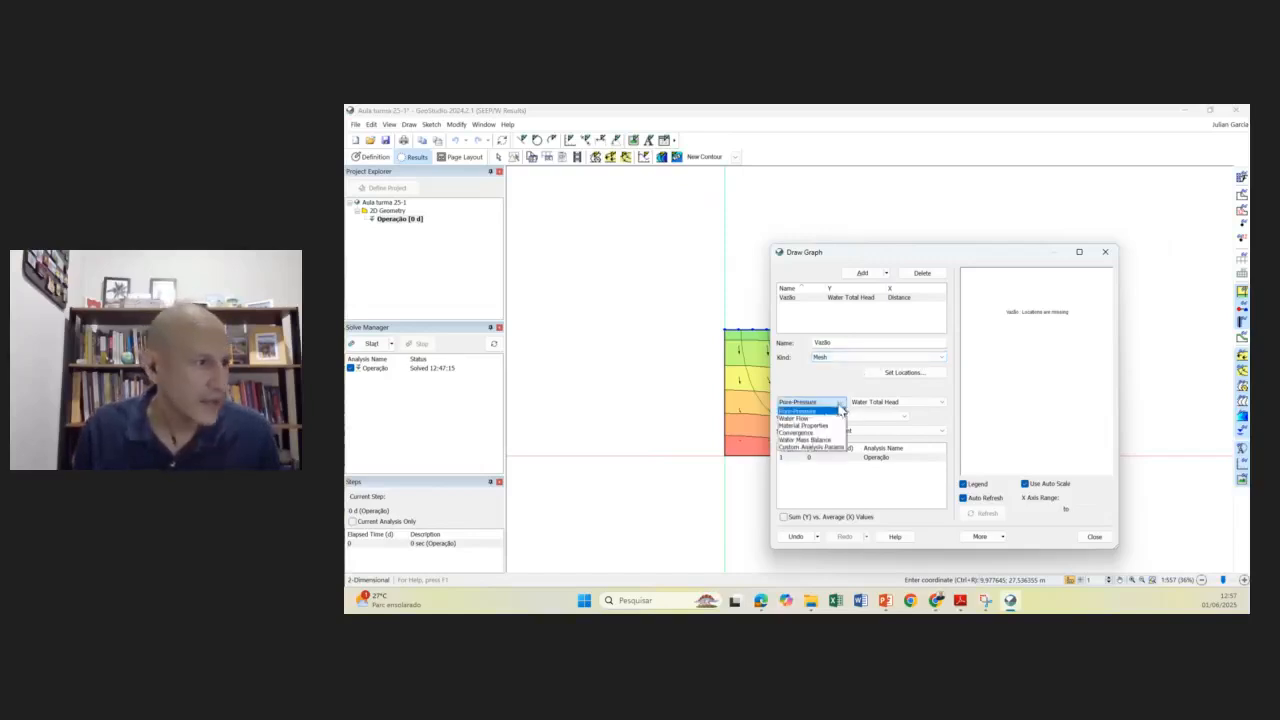
click(802, 419)
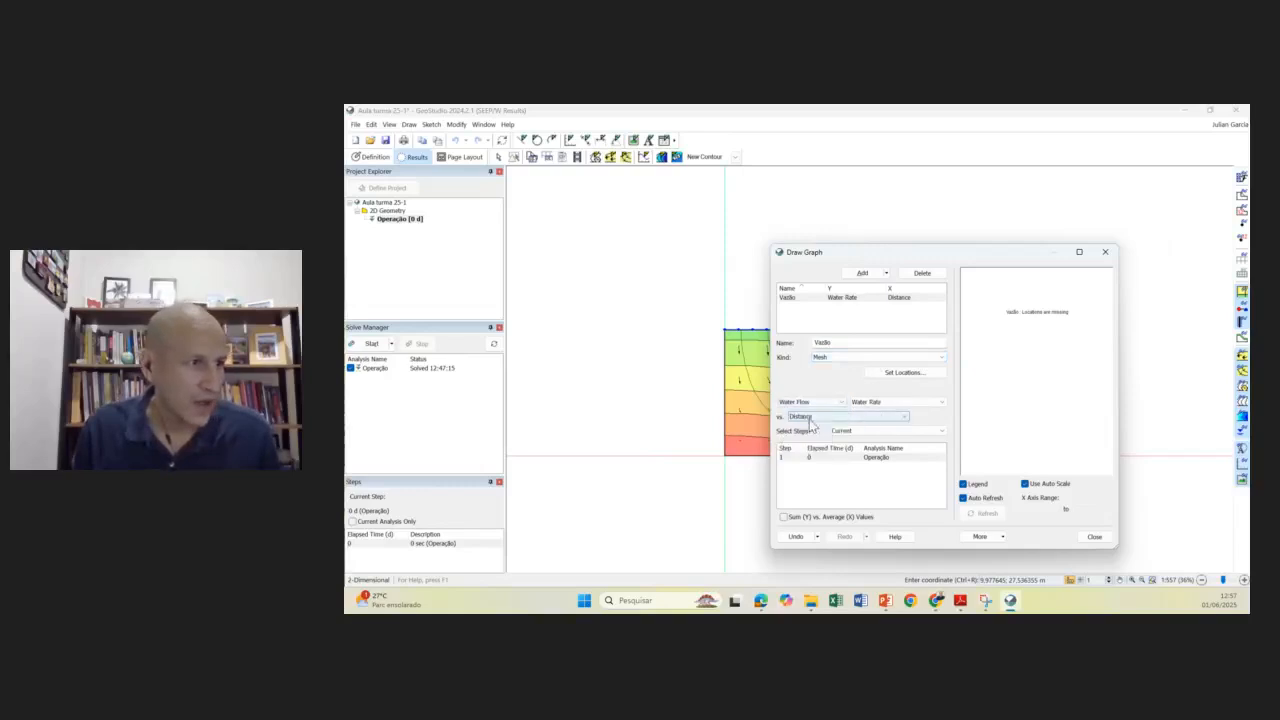
click(893, 406)
click(894, 410)
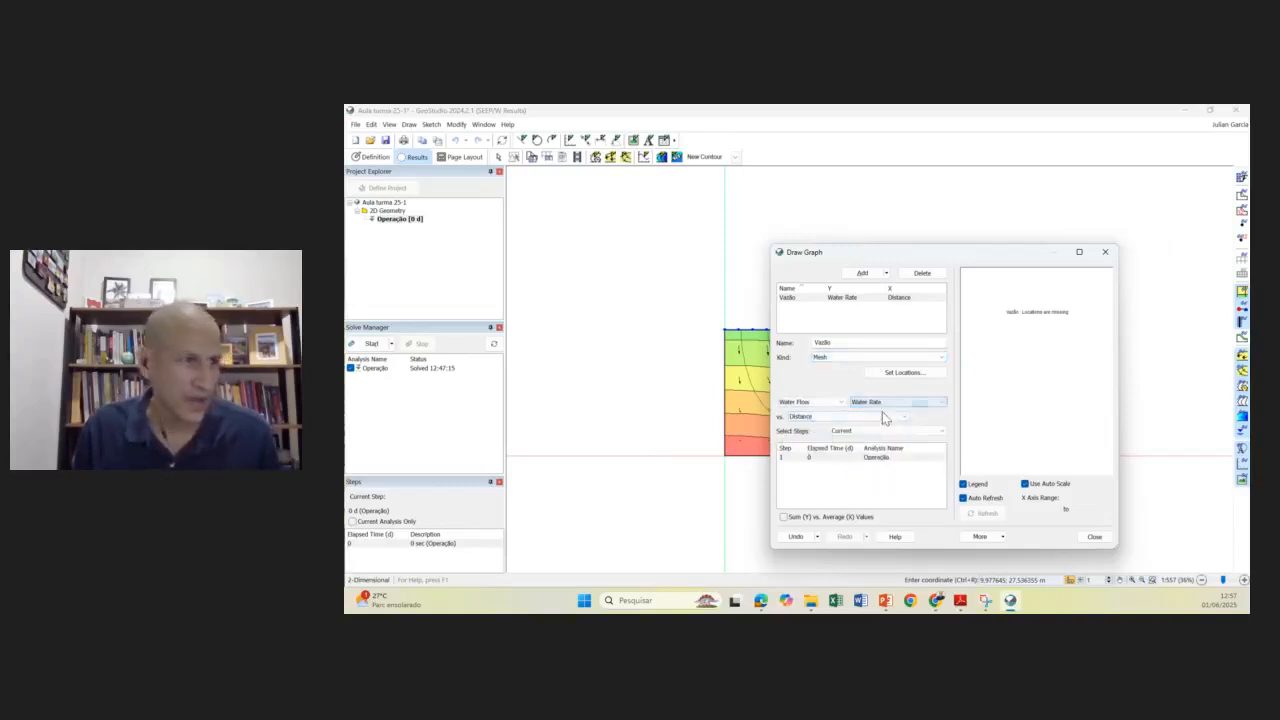
click(802, 417)
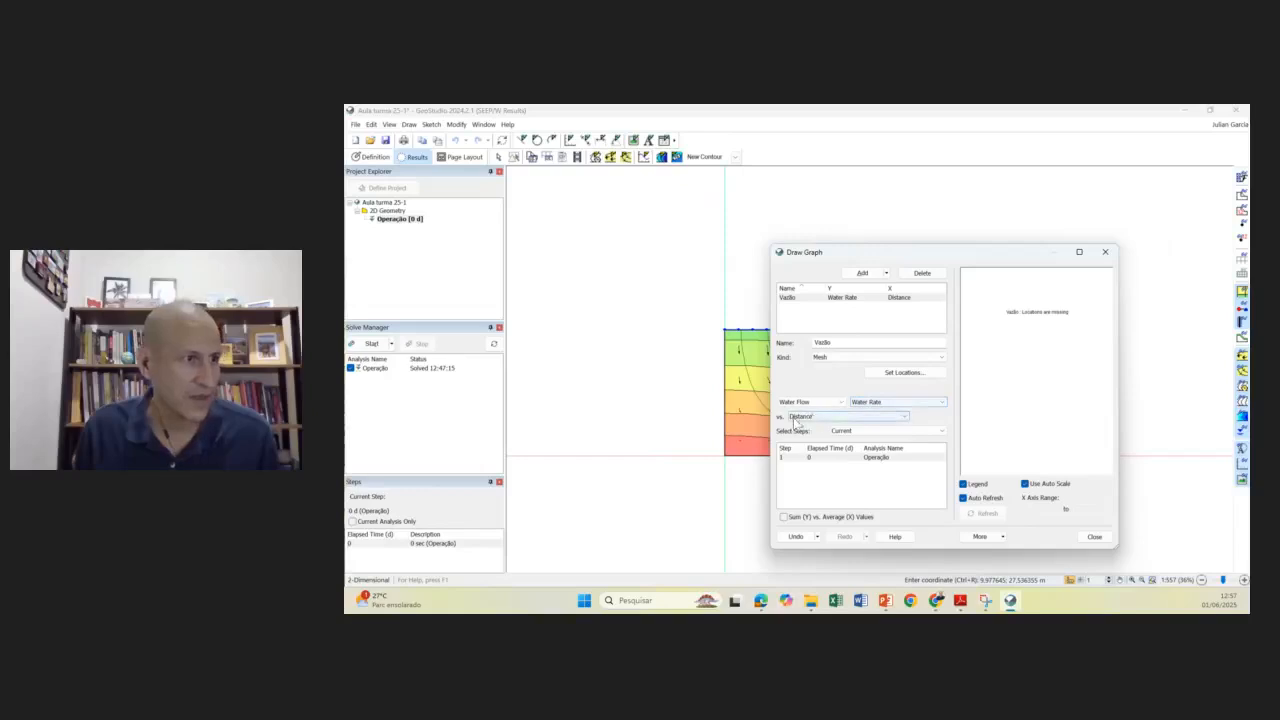
click(798, 439)
click(865, 433)
click(858, 455)
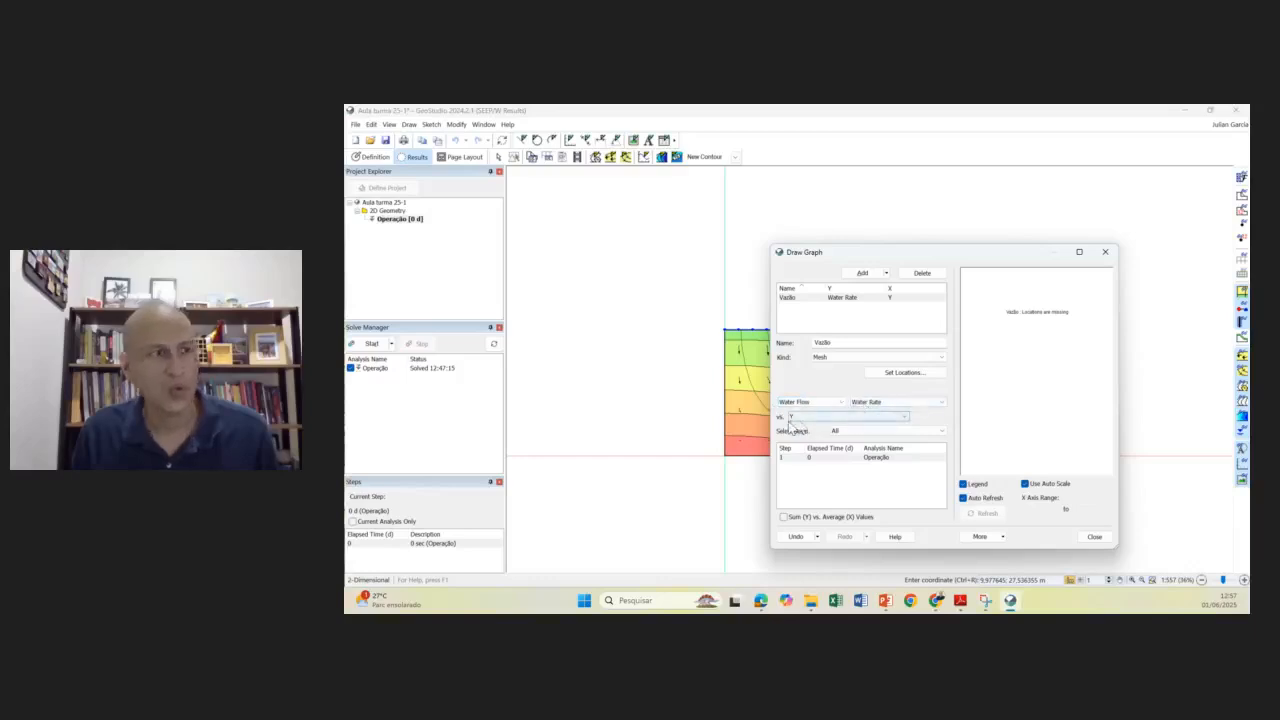
- Set the Vazão graph's location by selecting geometry on the dam's downstream slope, and leave the graph definitions
mouse_move(906, 258)
mouse_down()
mouse_move(715, 156)
mouse_move(659, 170)
mouse_up()
click(656, 286)
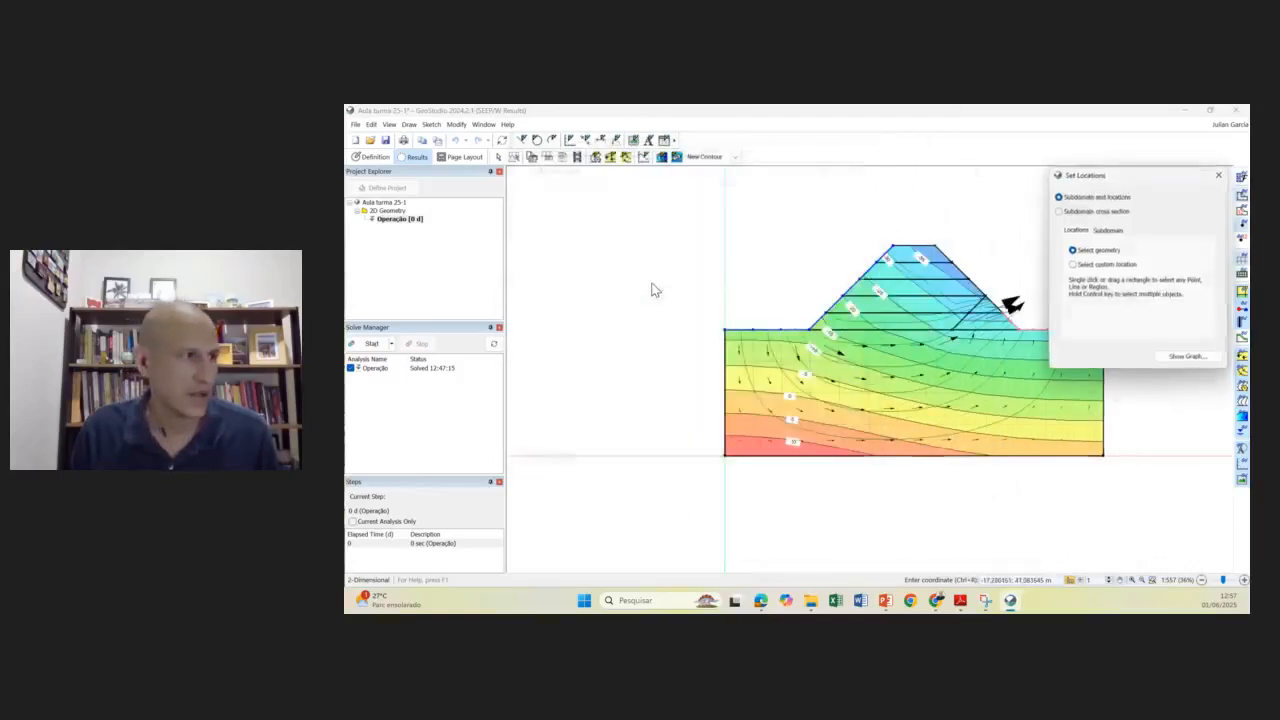
scroll(990, 320, up, 1)
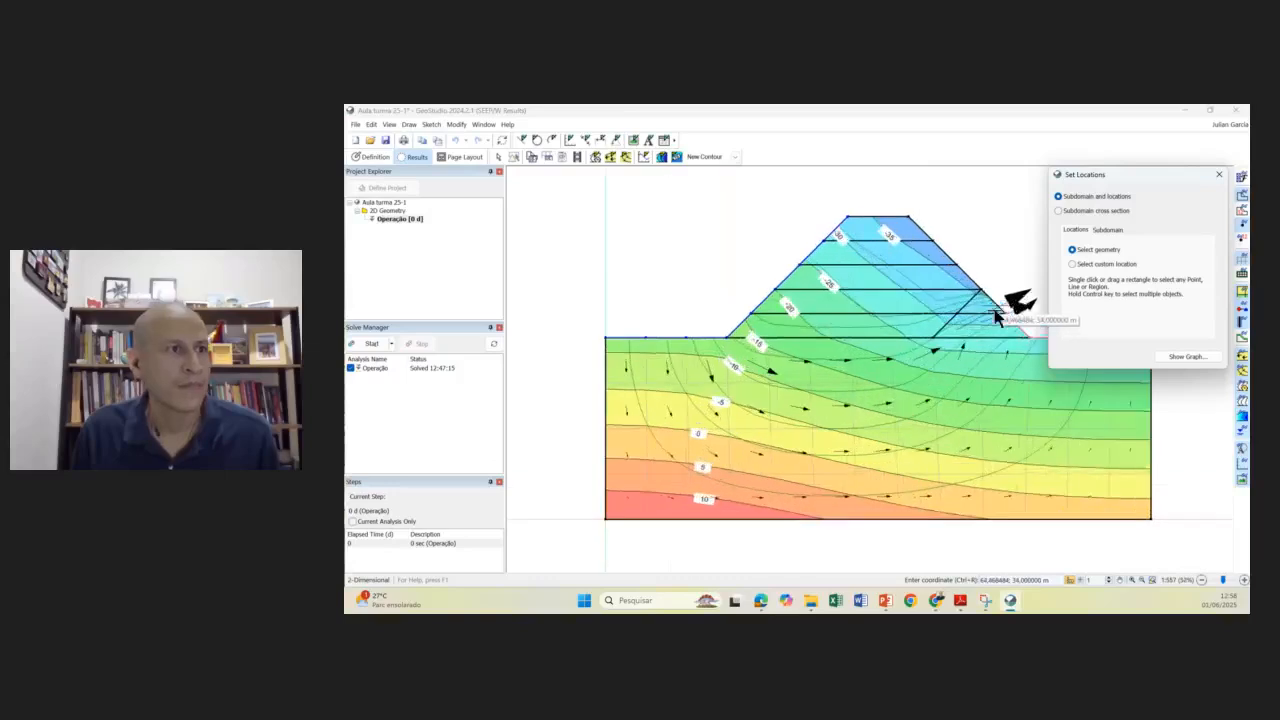
click(976, 268)
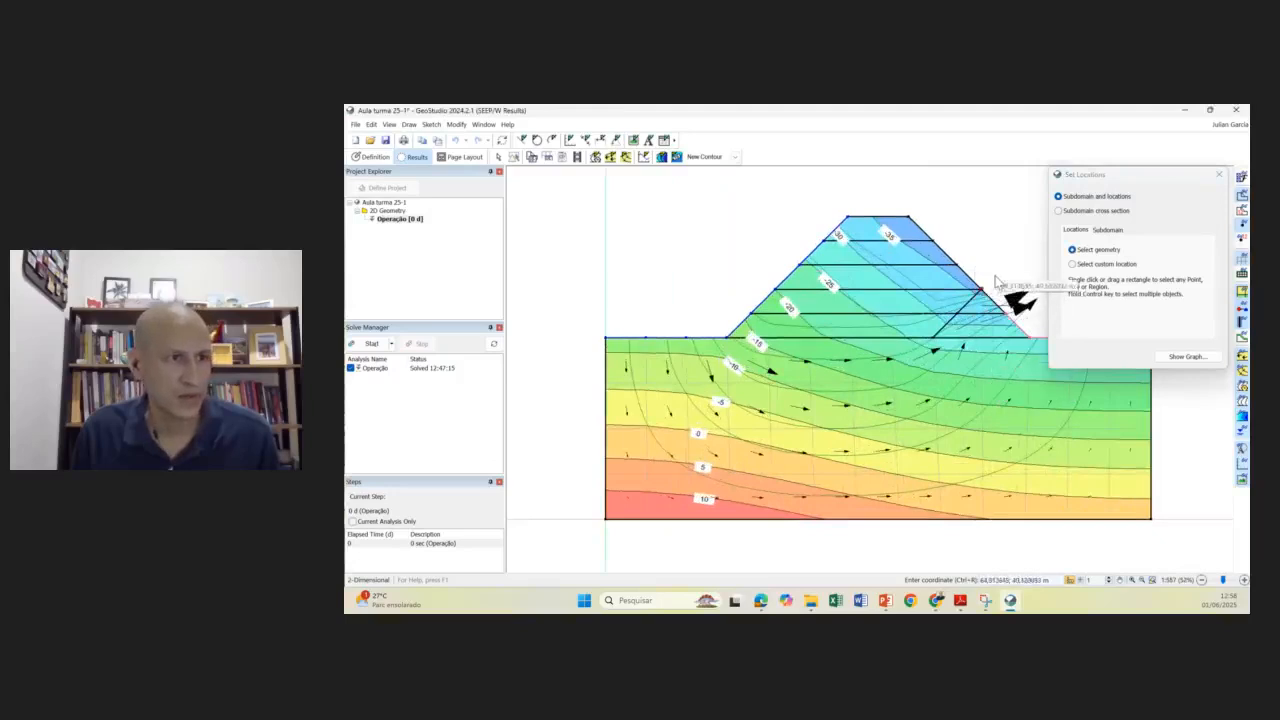
key(Escape)
key(Escape)
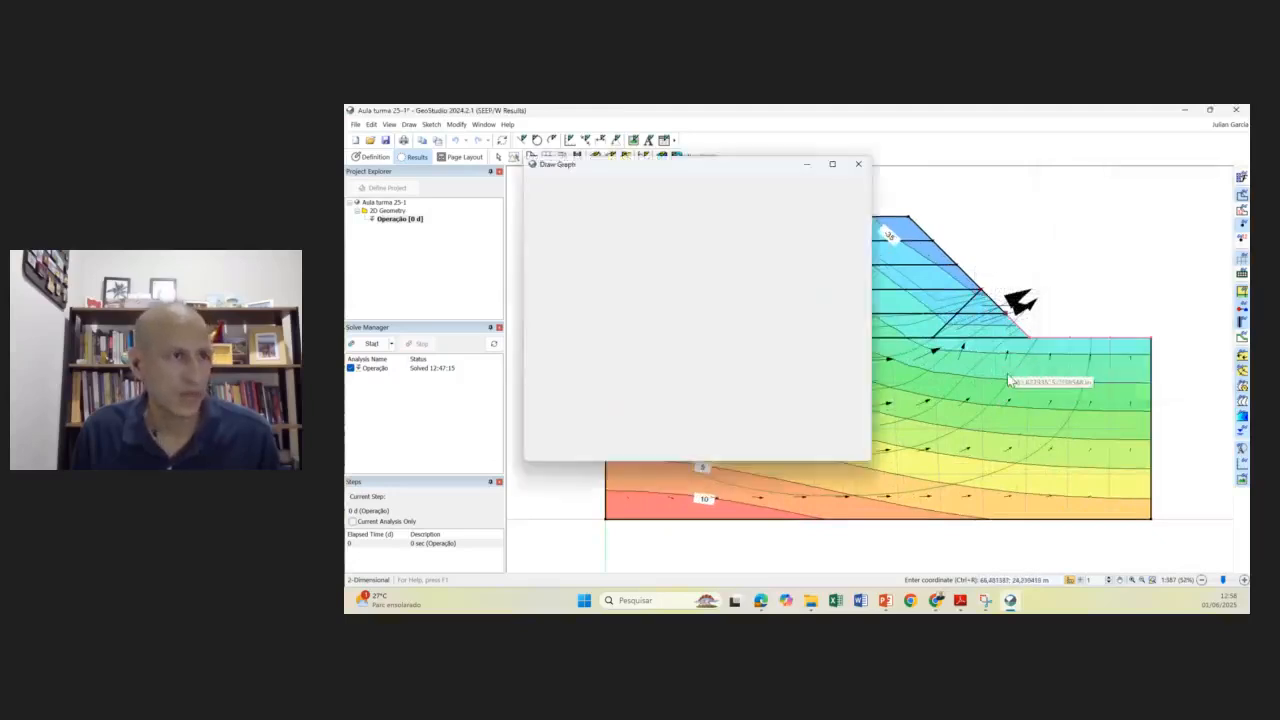
- Reopen the Vazão graph and set its location as a subdomain cross section drawn vertically through the downstream slope into the upper foundation
scroll(992, 330, down, 1)
scroll(992, 330, down, 1)
scroll(992, 331, up, 3)
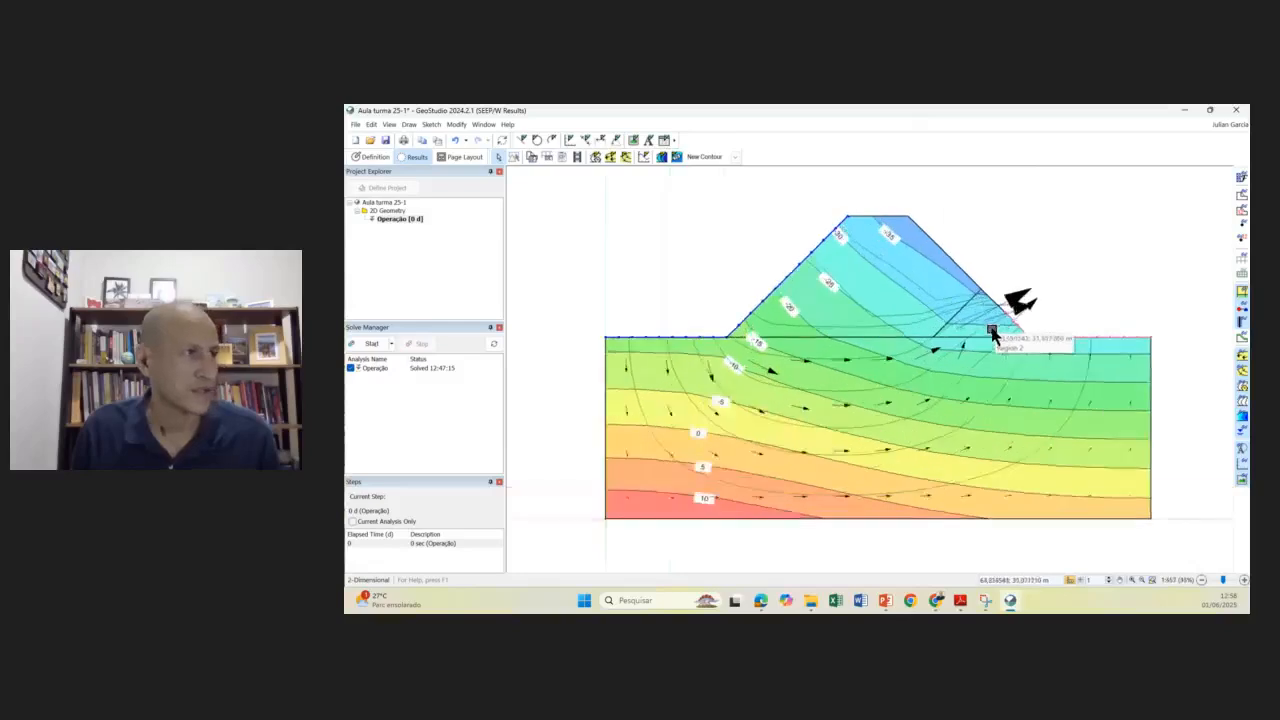
scroll(995, 343, down, 3)
scroll(1003, 348, up, 1)
scroll(1003, 348, up, 2)
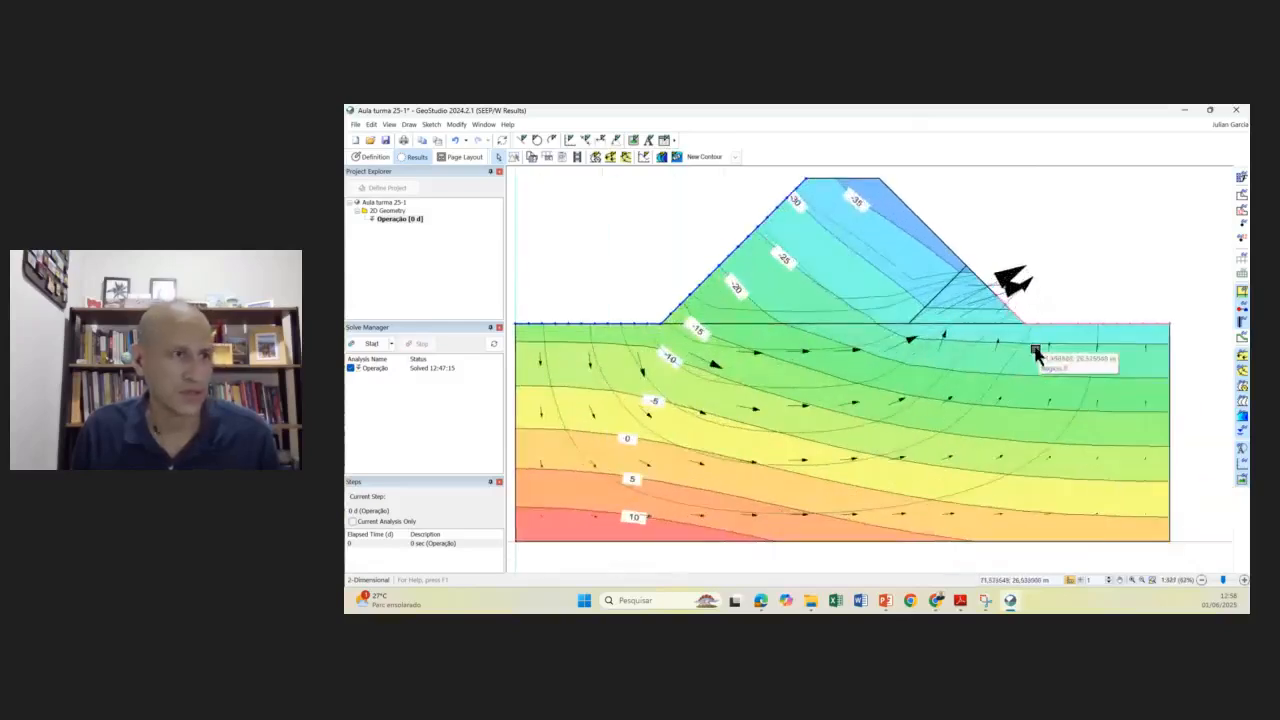
click(409, 124)
click(430, 220)
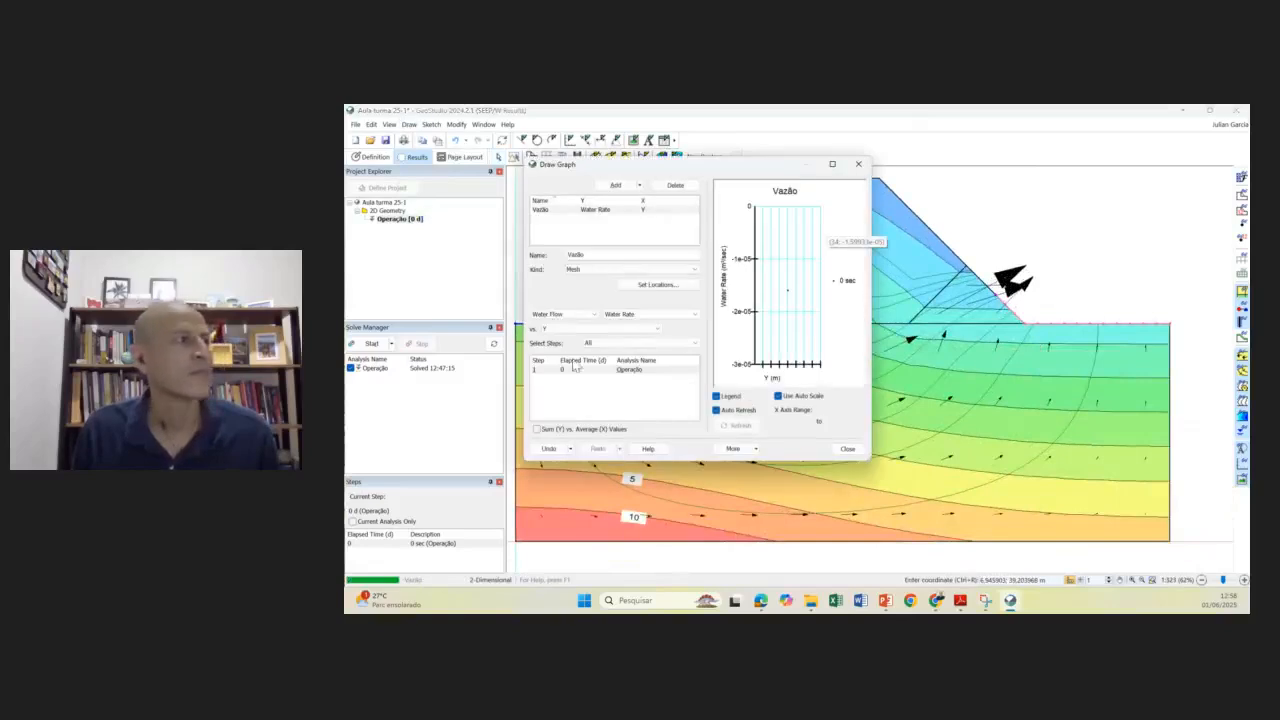
click(575, 370)
click(657, 286)
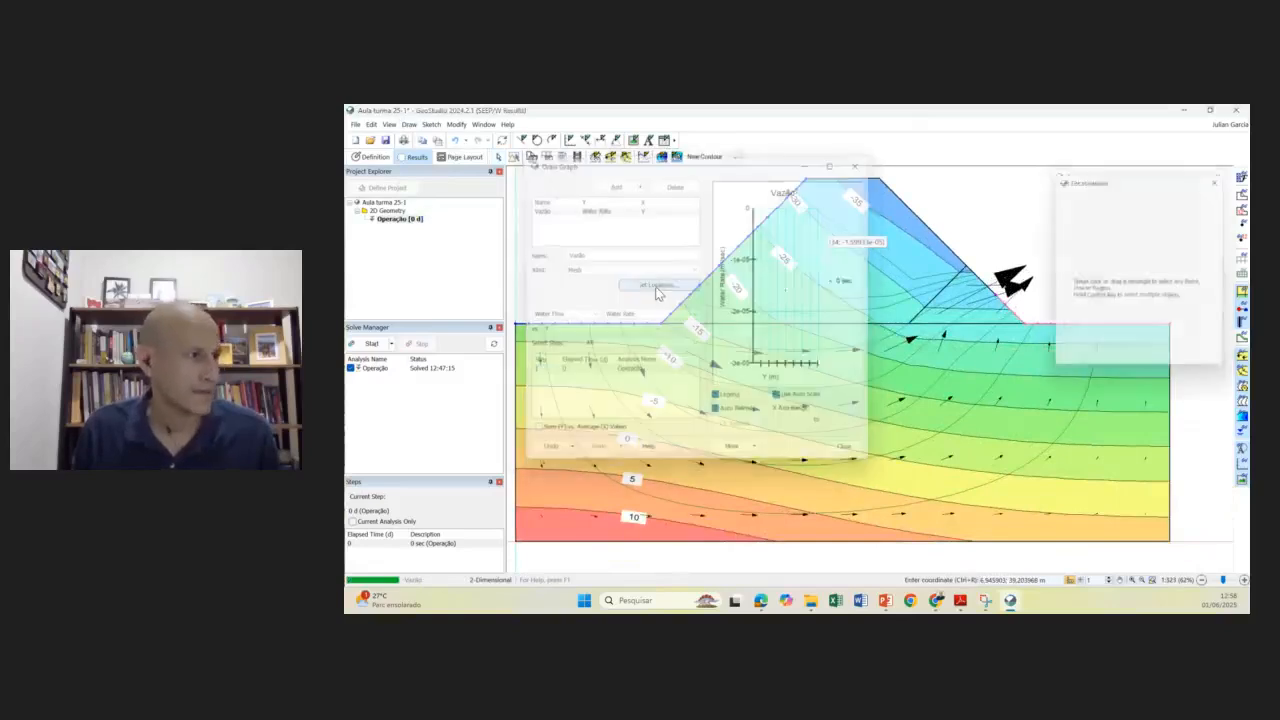
click(1058, 211)
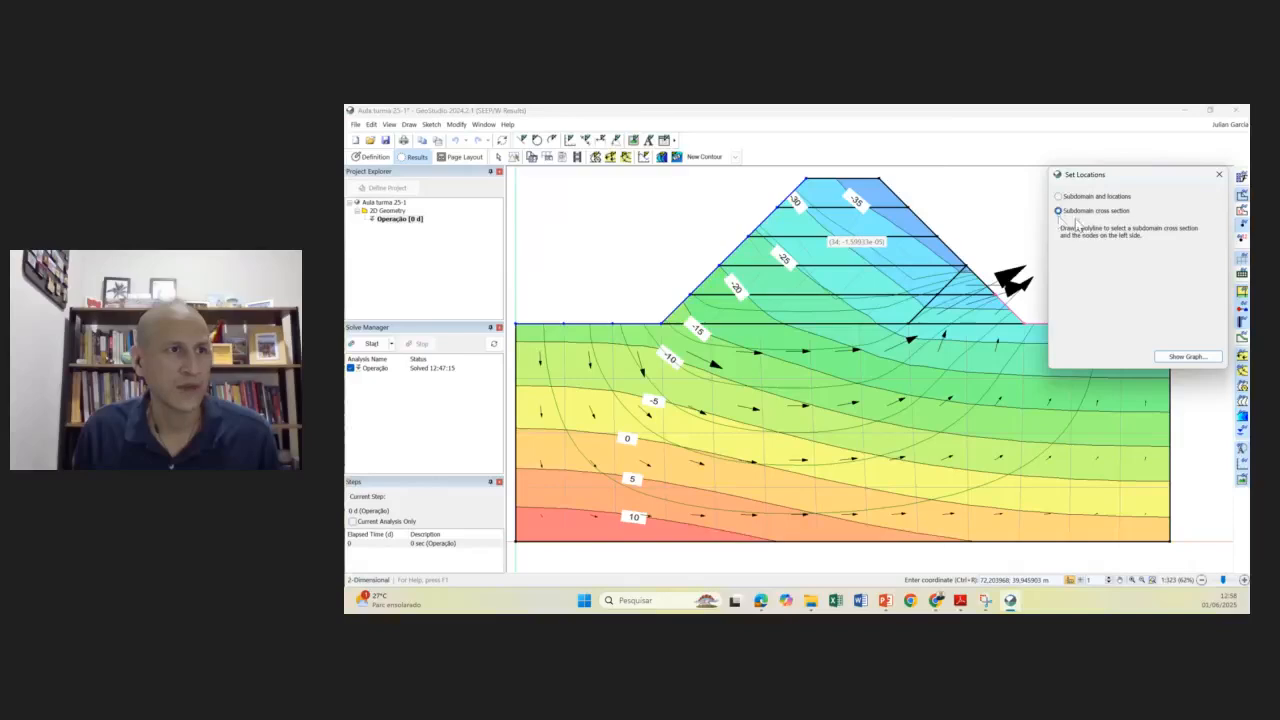
click(955, 233)
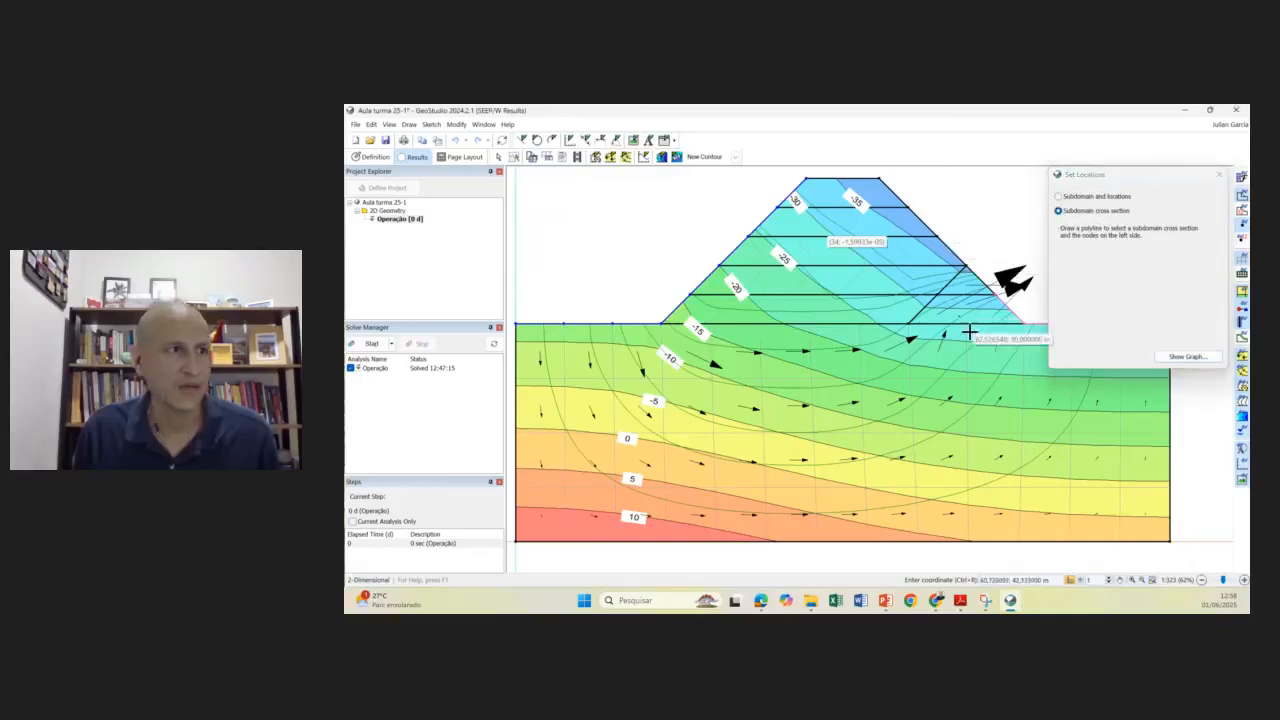
click(986, 350)
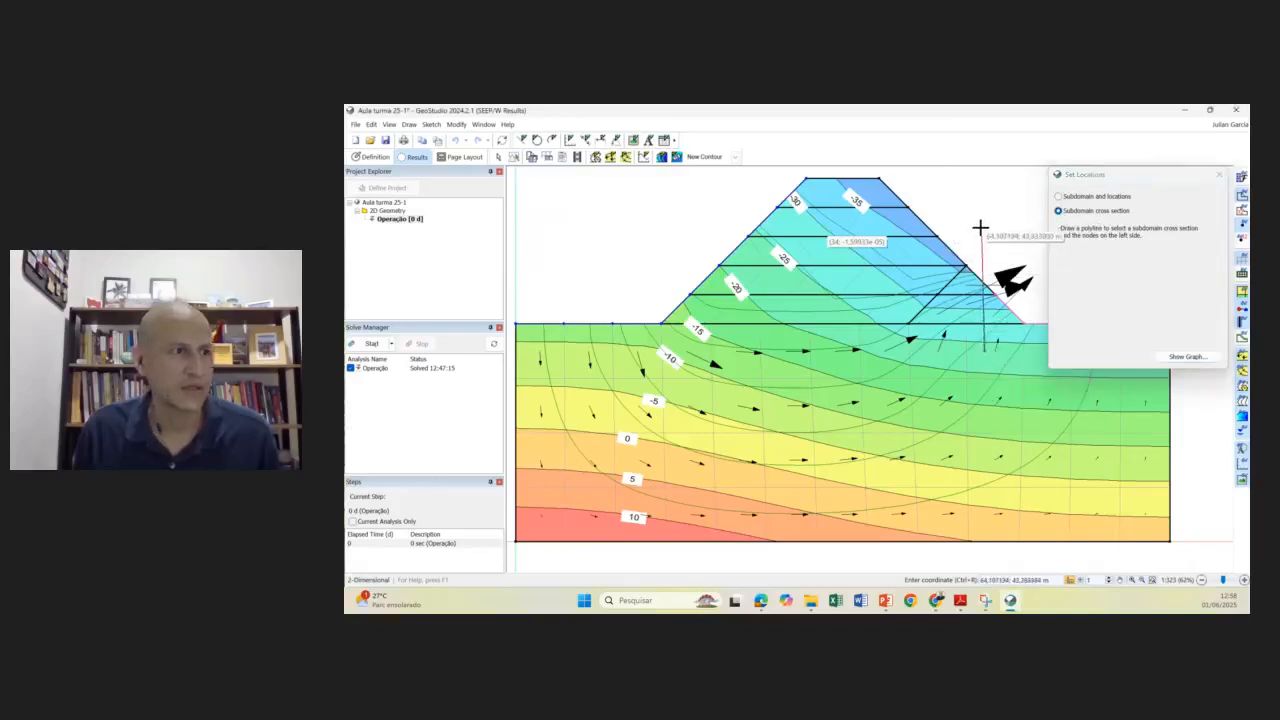
key(Escape)
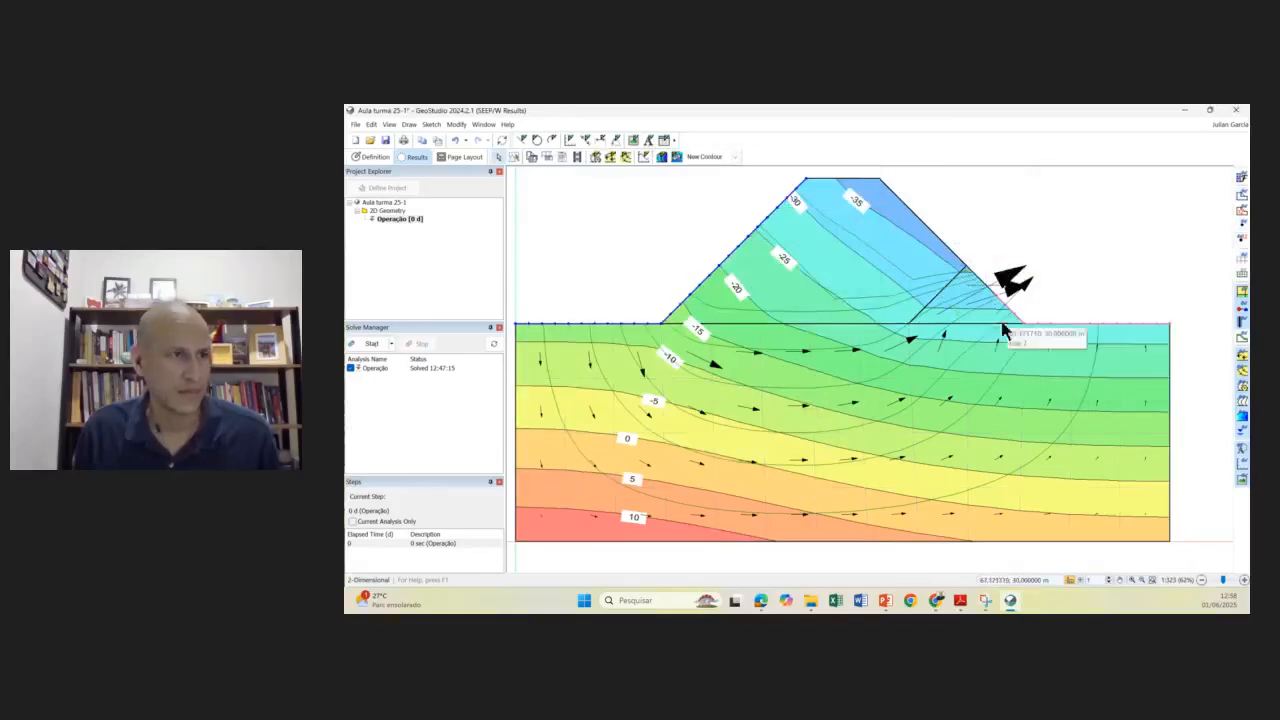
click(986, 371)
- Reopen the graph definitions to check the Vazão graph for the cross section and its Mesh kind setting
click(409, 124)
click(428, 216)
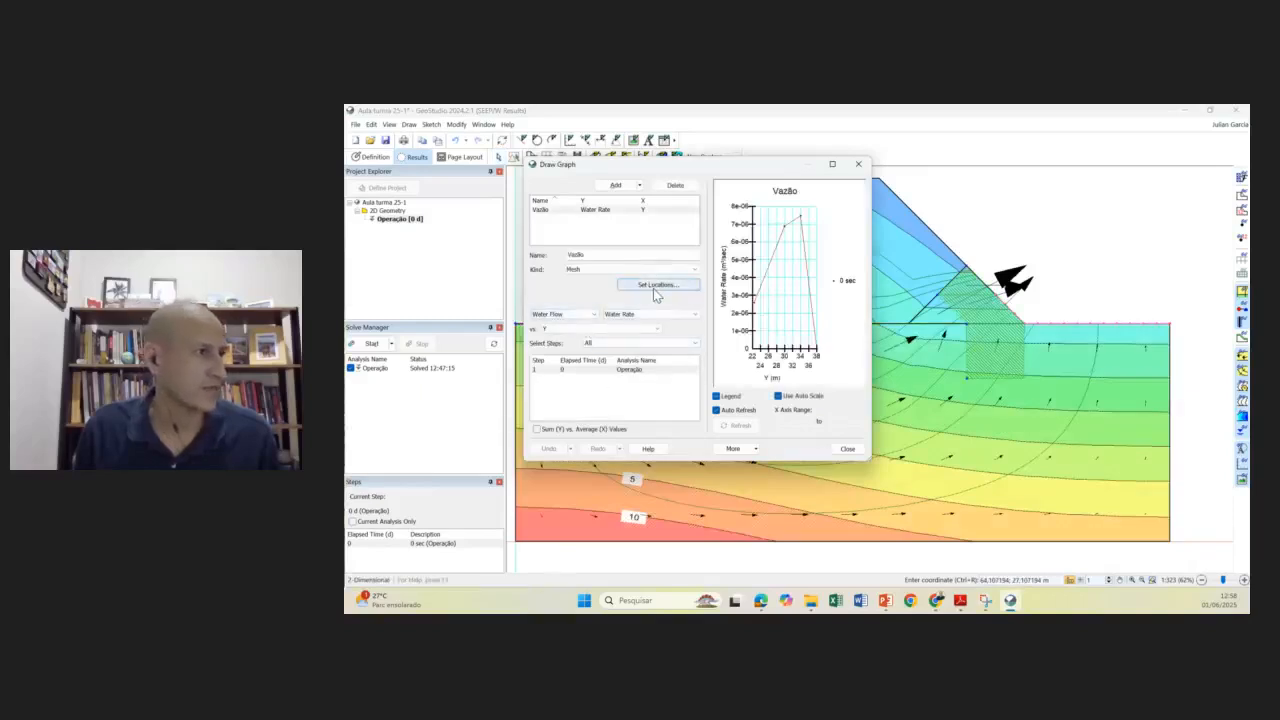
click(621, 272)
click(621, 271)
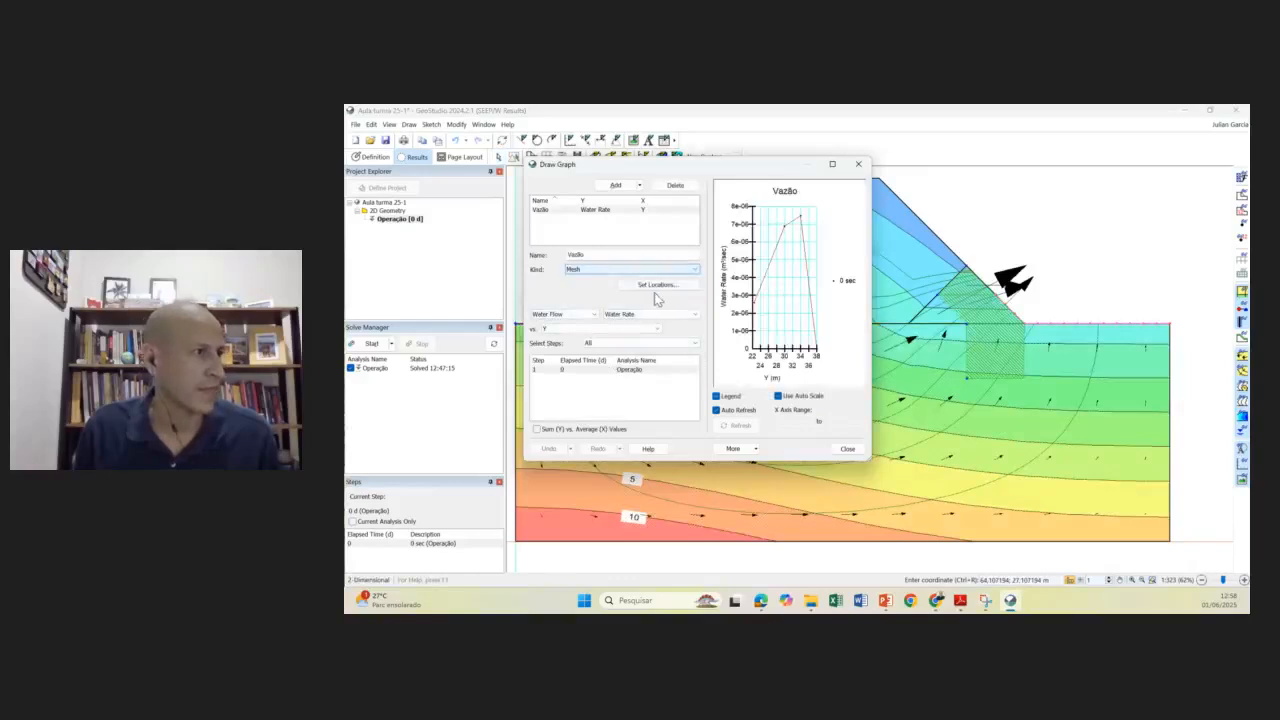
- Plot the Vazão graph for a custom rectangular area covering the downstream toe drain, then close the graph
click(655, 288)
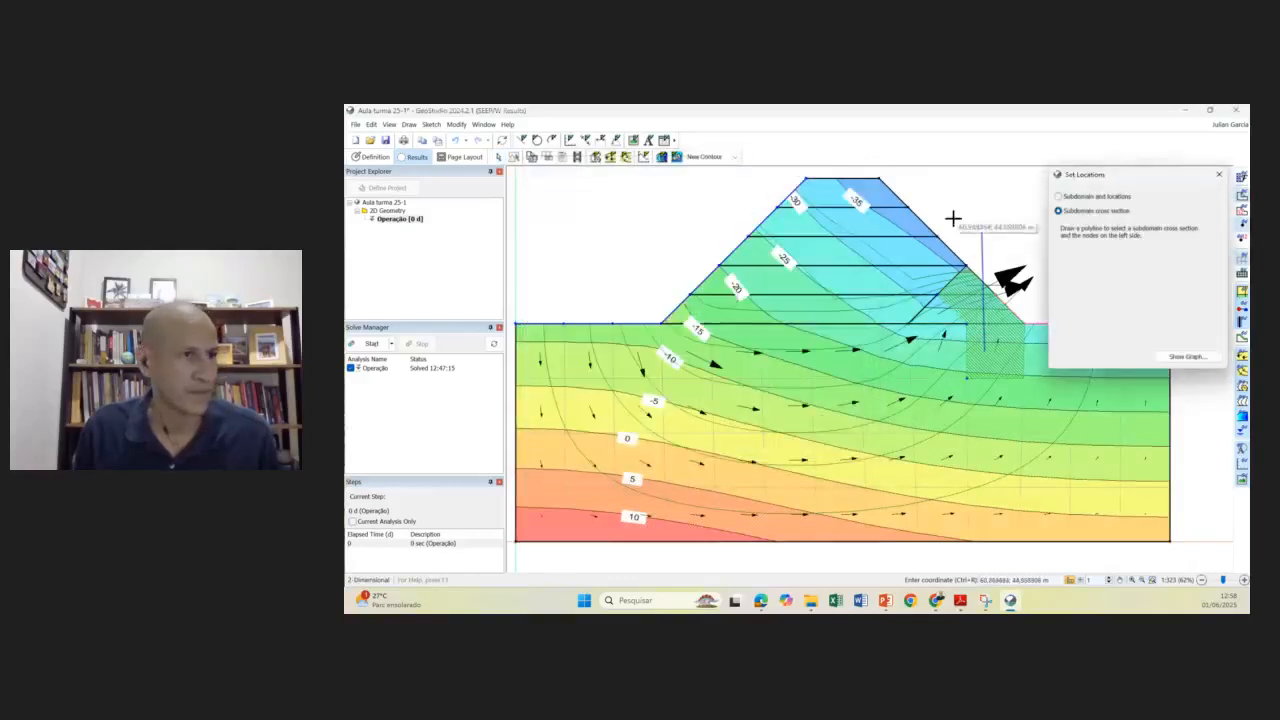
click(982, 228)
double_click(985, 350)
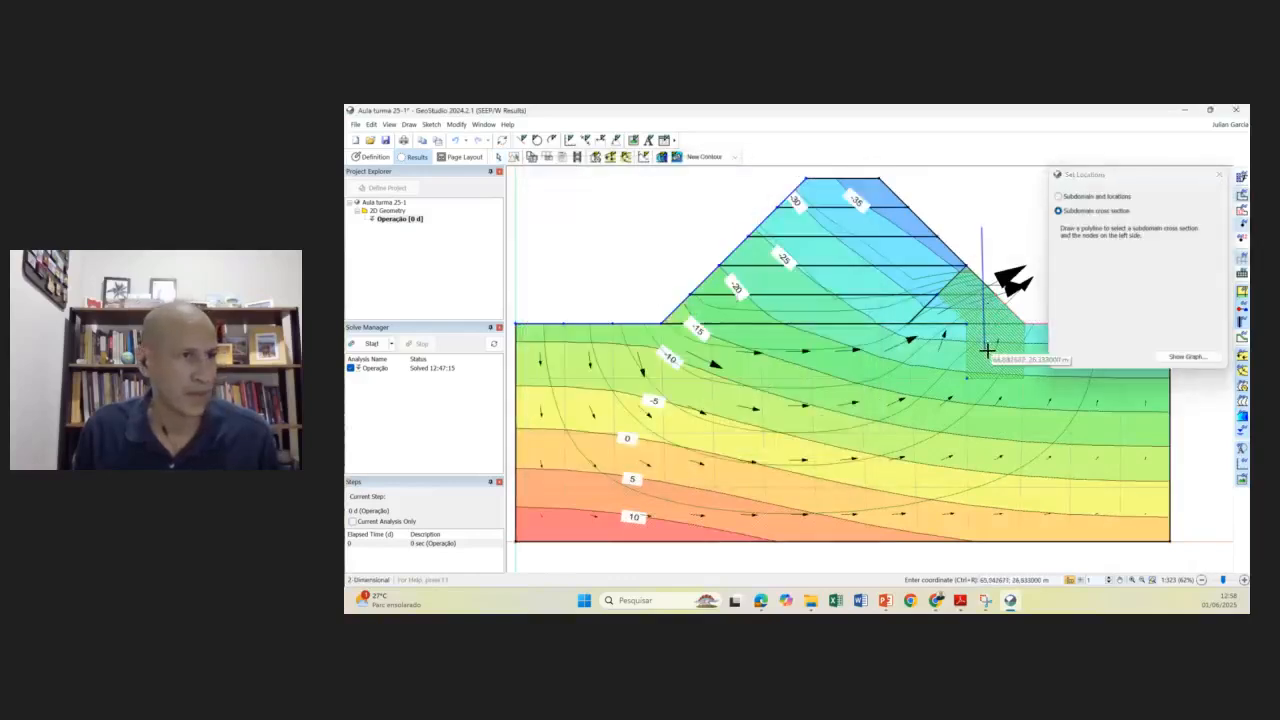
click(1058, 196)
drag(932, 198, 1010, 378)
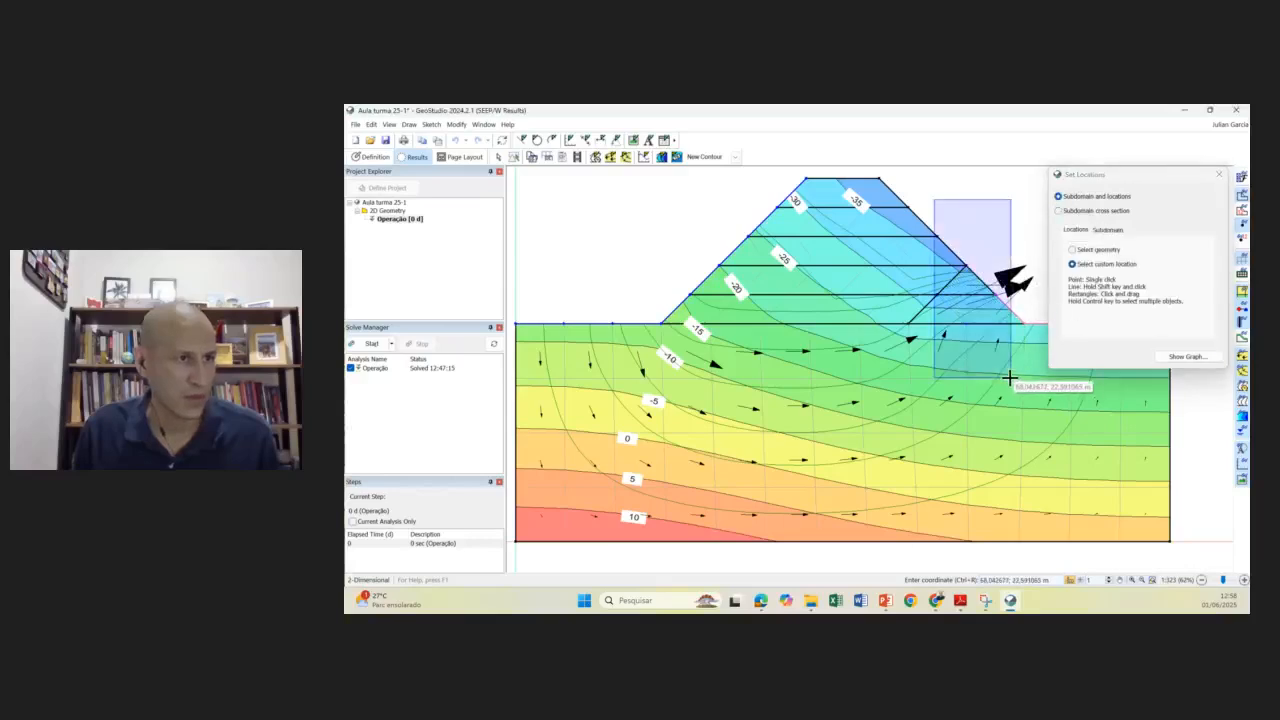
click(1187, 357)
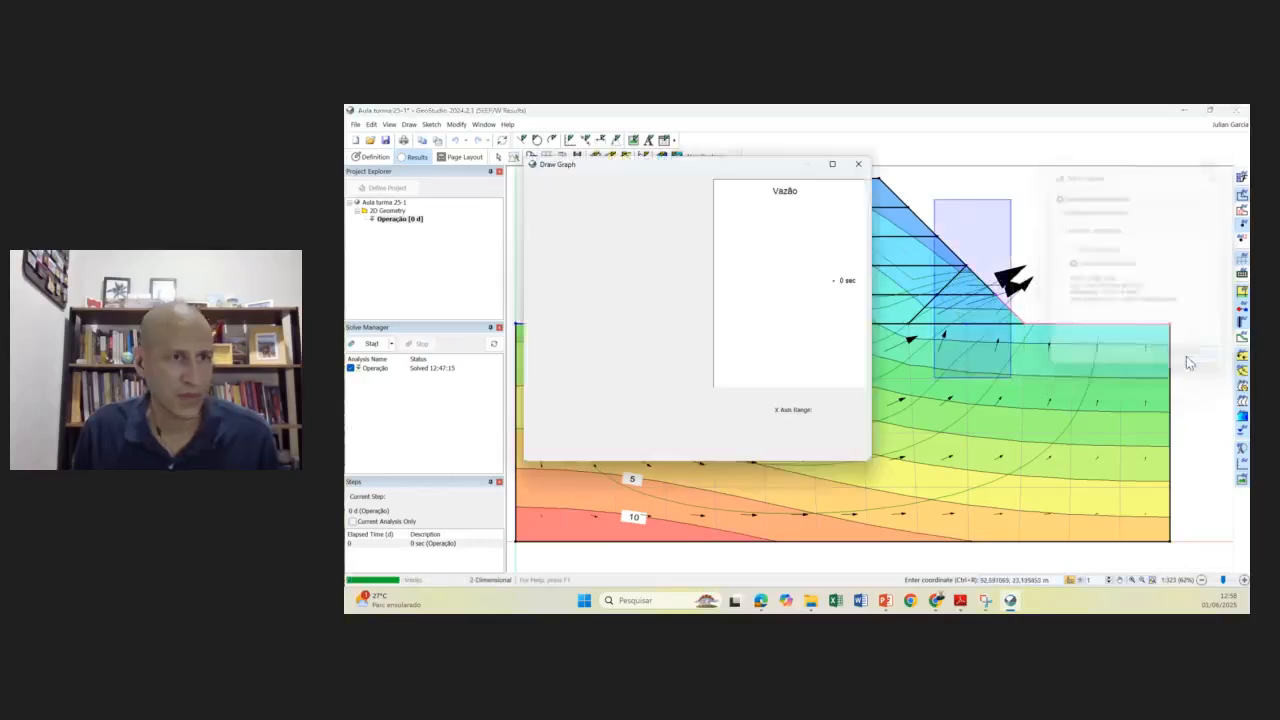
click(857, 164)
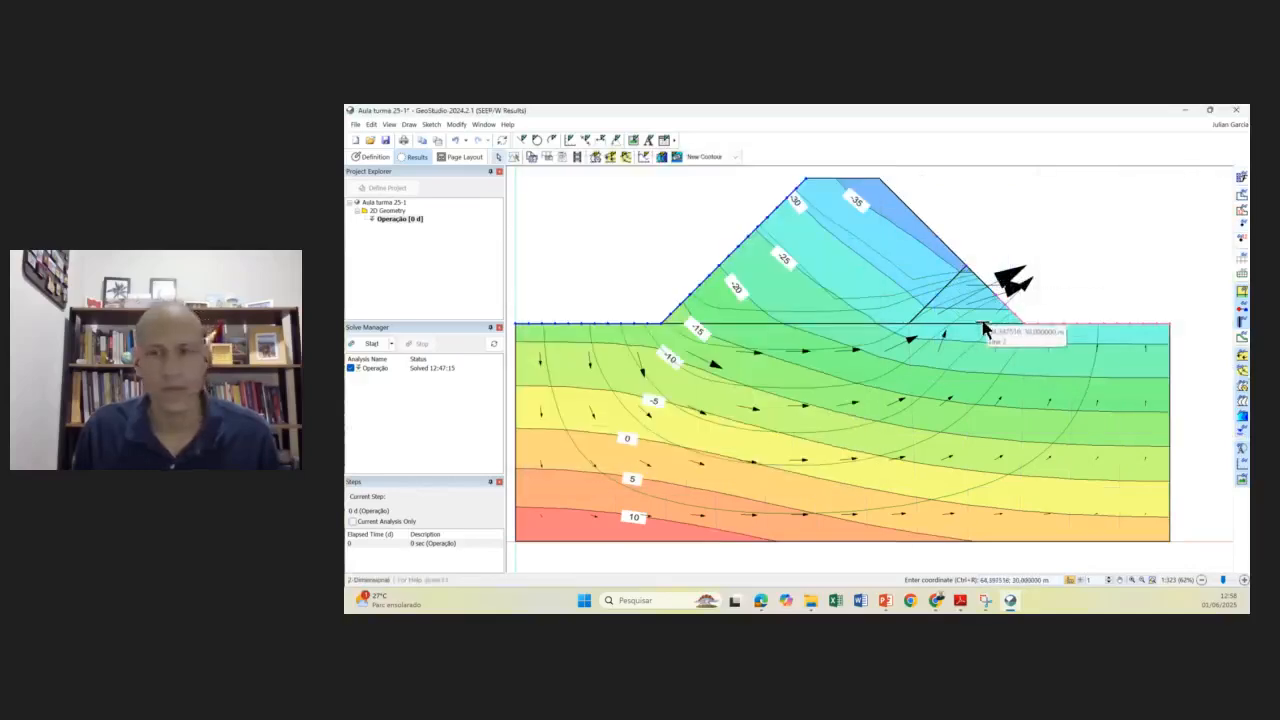
- Set the Vazão graph's locations by geometry to both inclined line segments between the embankment and the toe drain, and show the graph
scroll(984, 326, down, 1)
scroll(960, 322, up, 1)
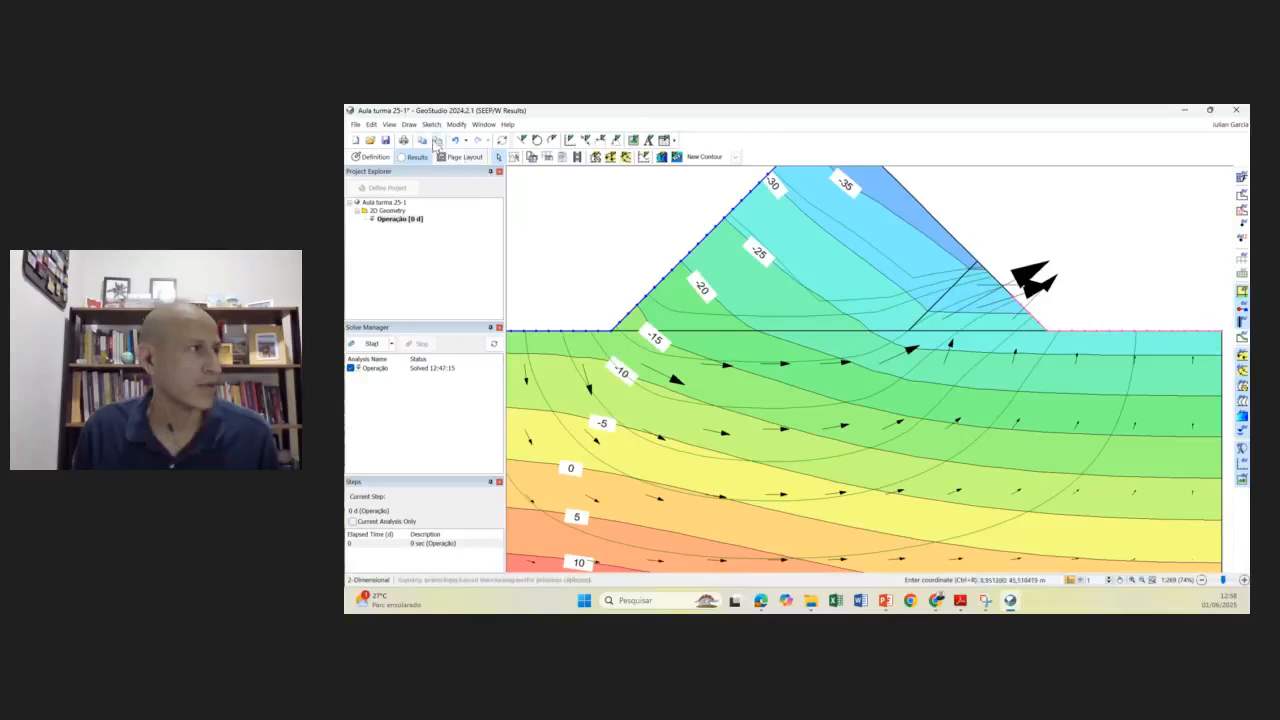
click(409, 124)
click(432, 219)
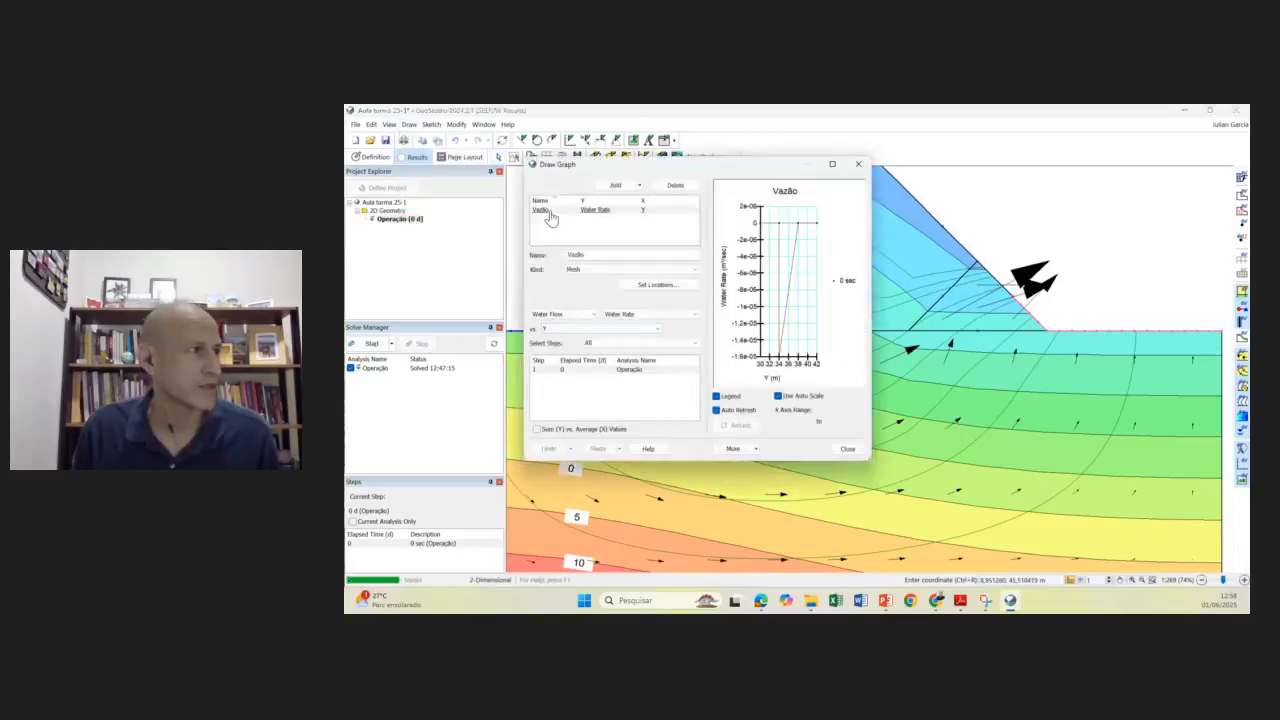
click(548, 216)
click(657, 284)
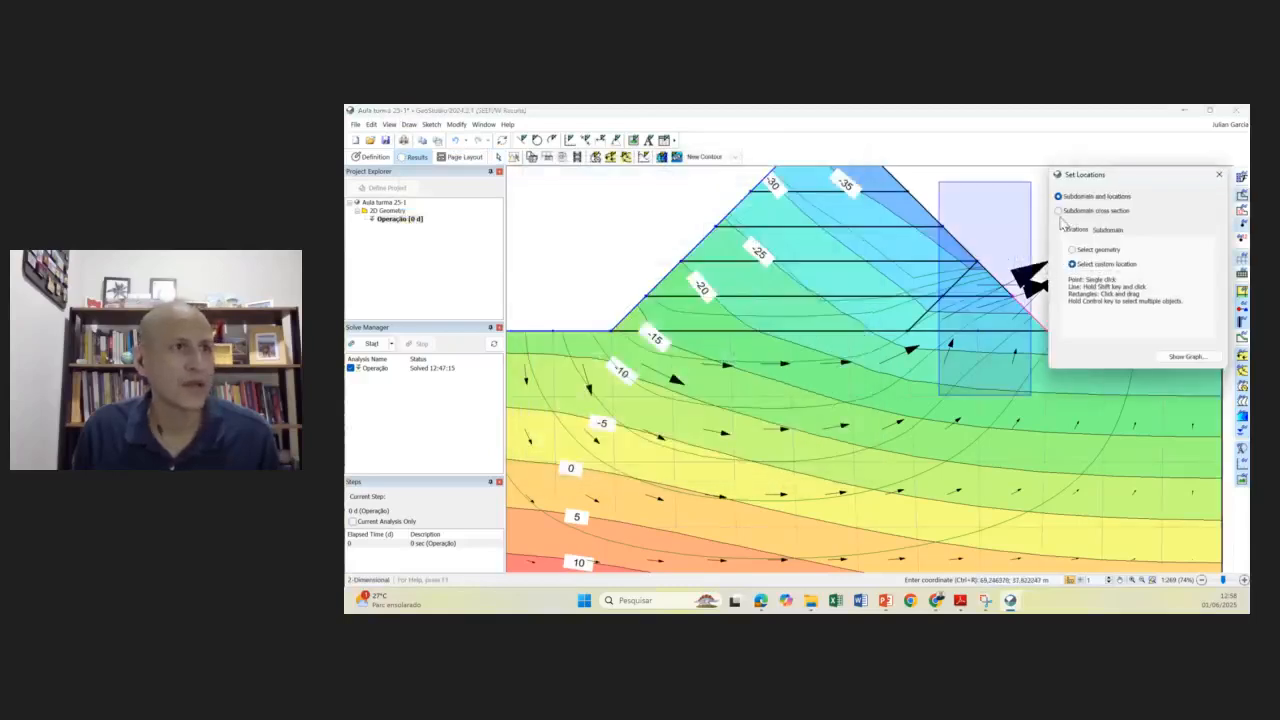
click(1072, 249)
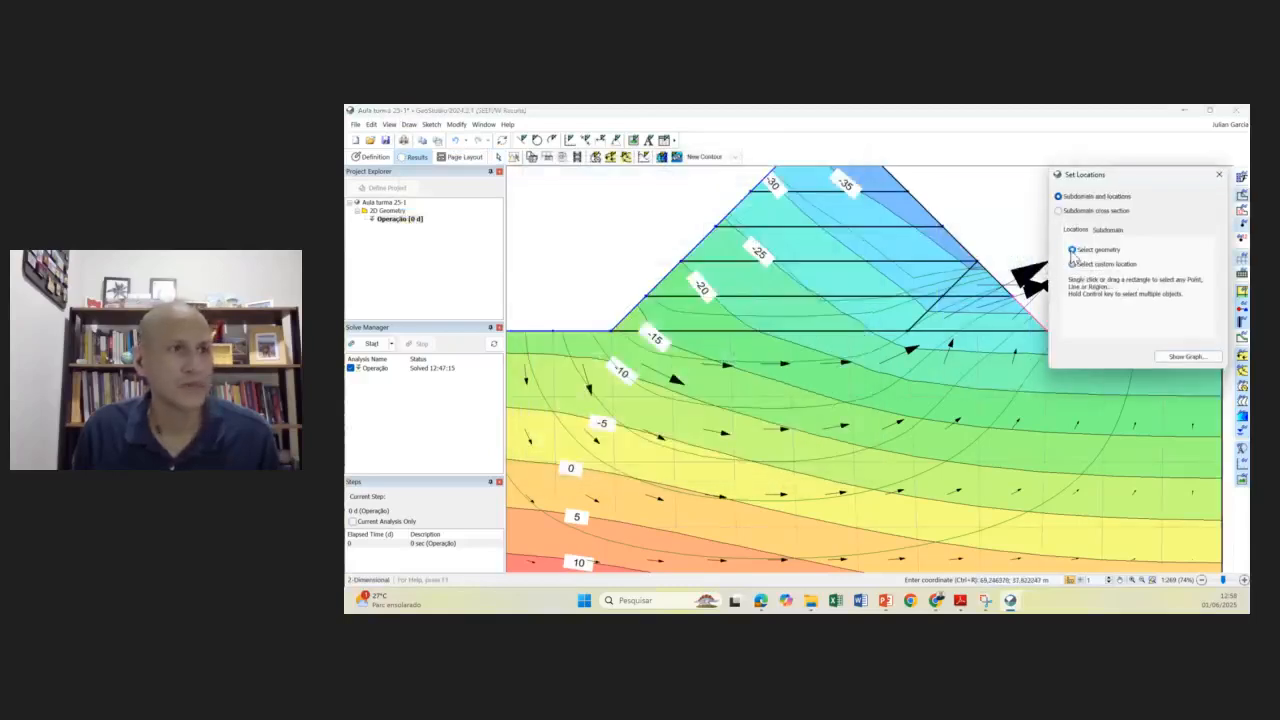
click(940, 306)
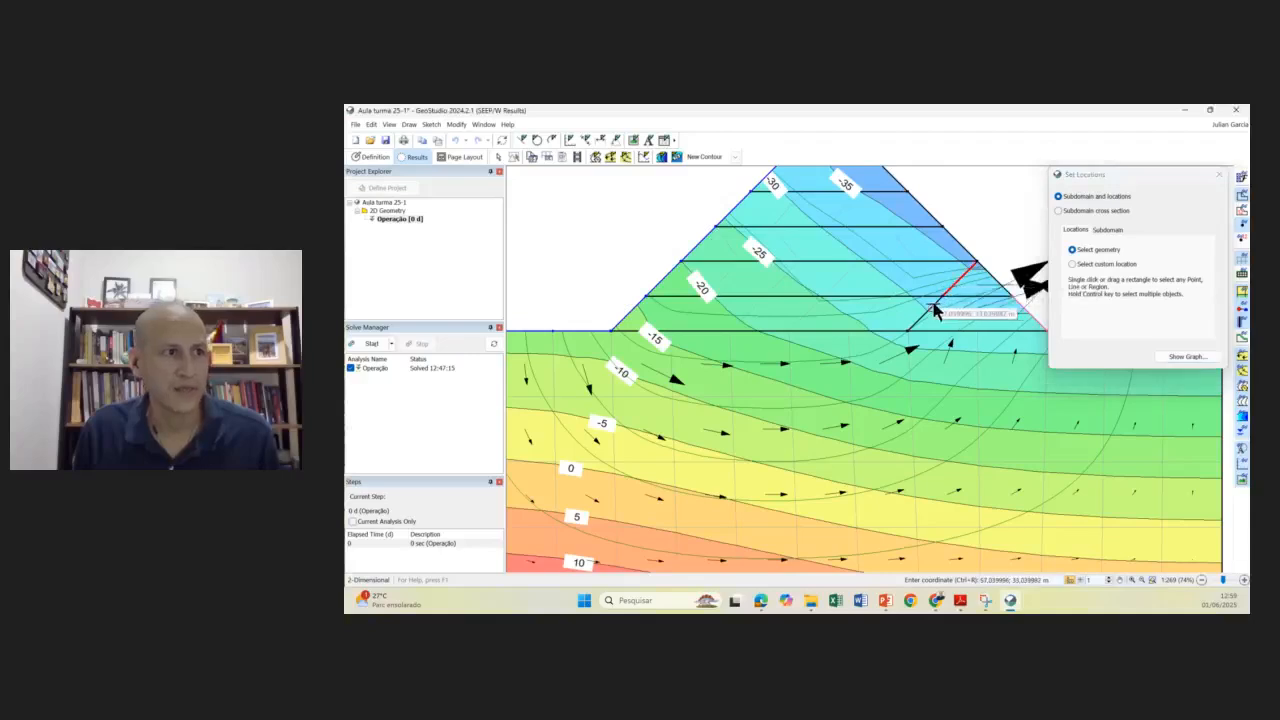
click(948, 292)
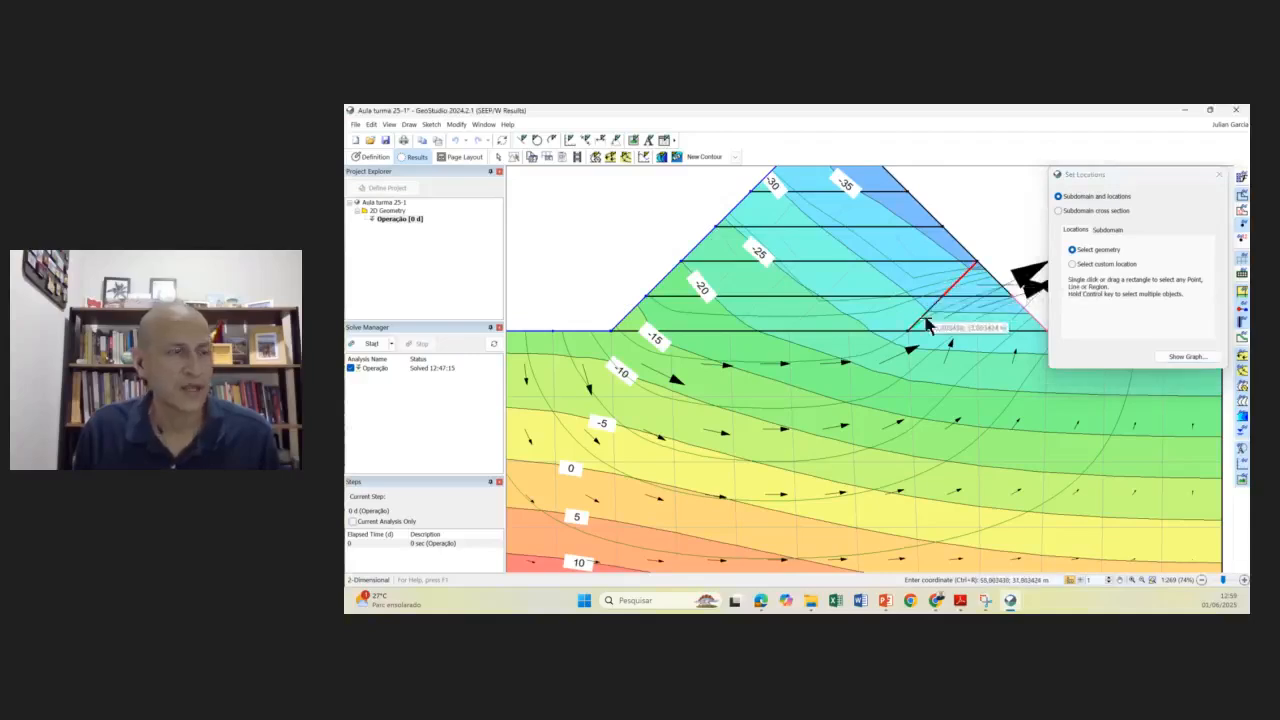
scroll(928, 322, up, 1)
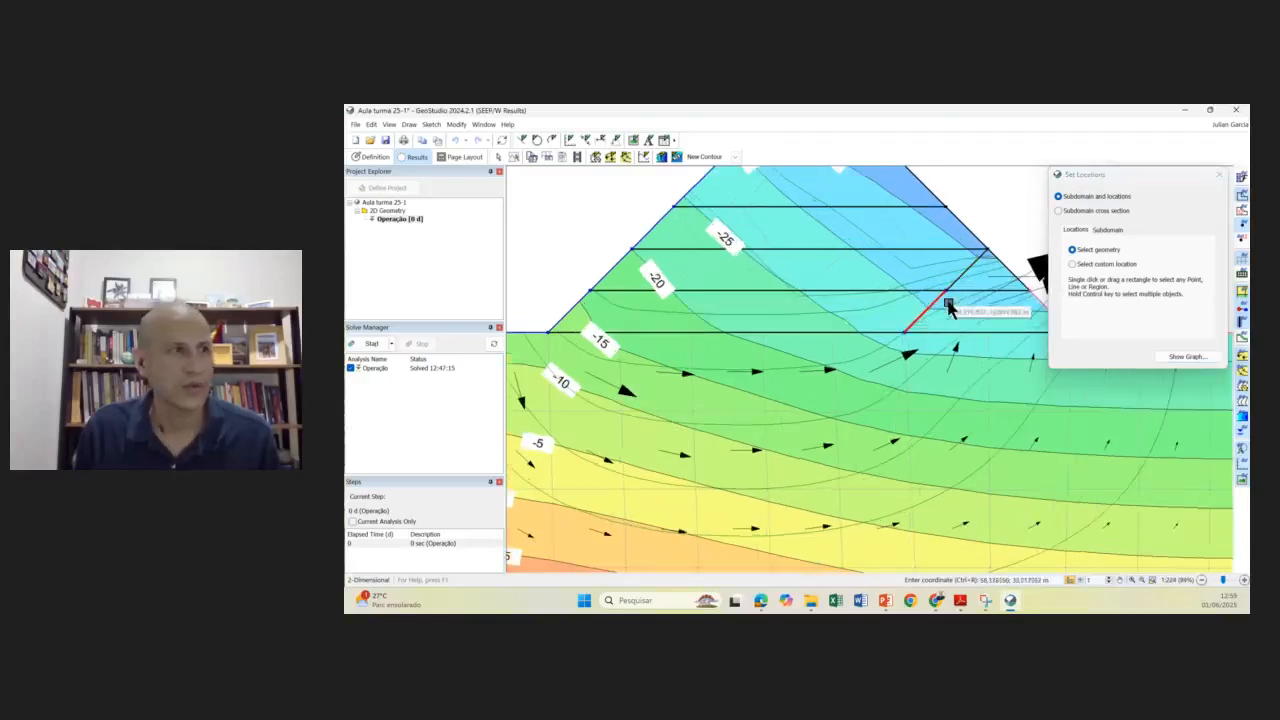
ctrl+click(961, 276)
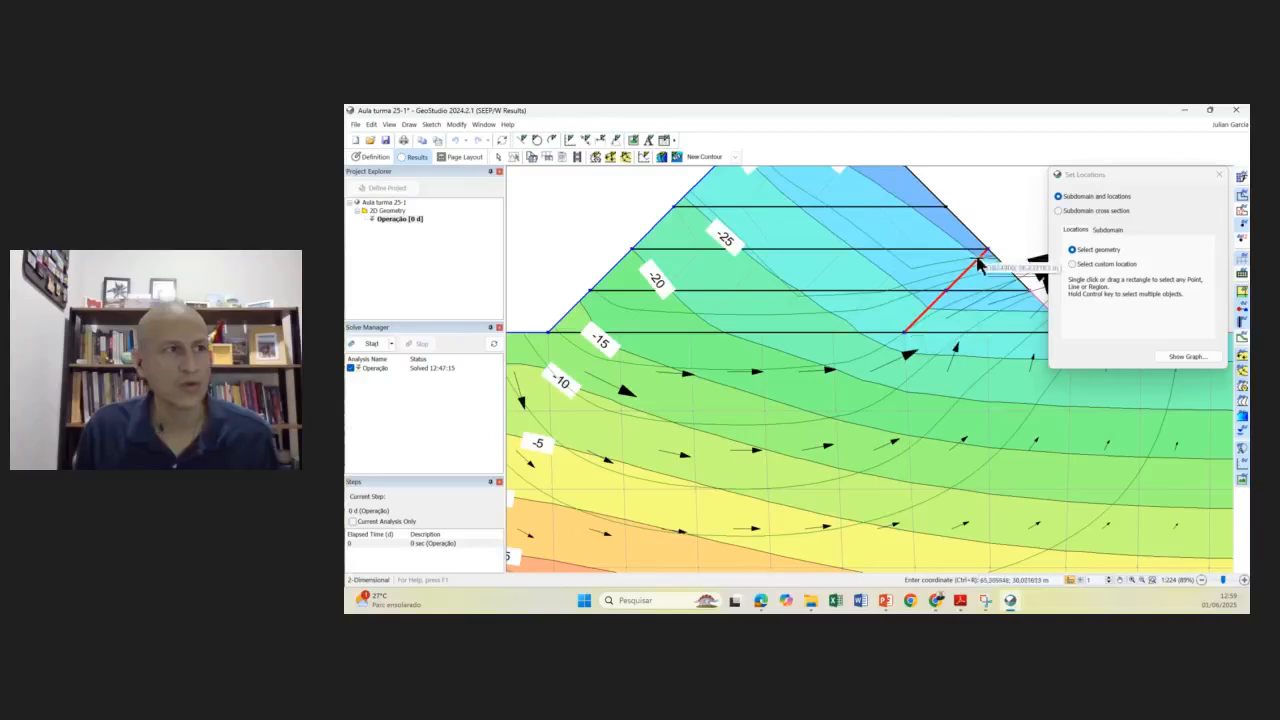
click(1190, 357)
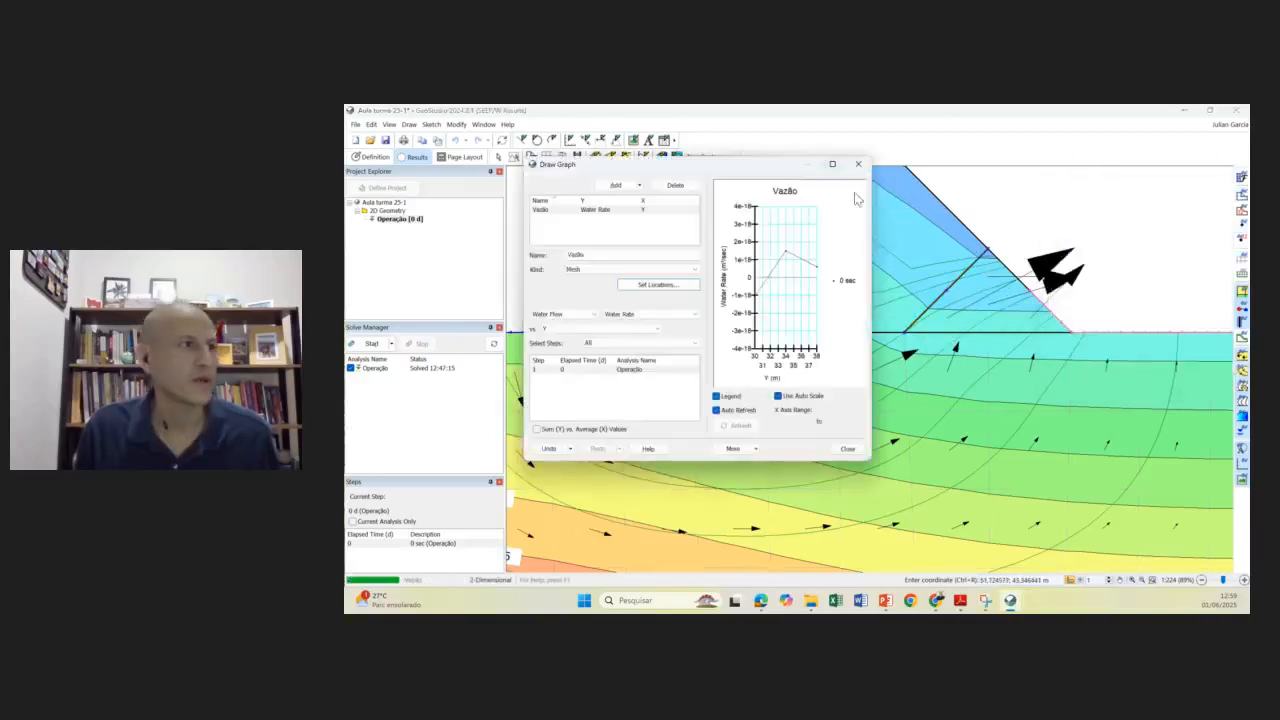
- Widen the graph window, enable Sum (Y) vs. Average (X) Values for the Vazão graph, and close it
drag(873, 201, 1172, 203)
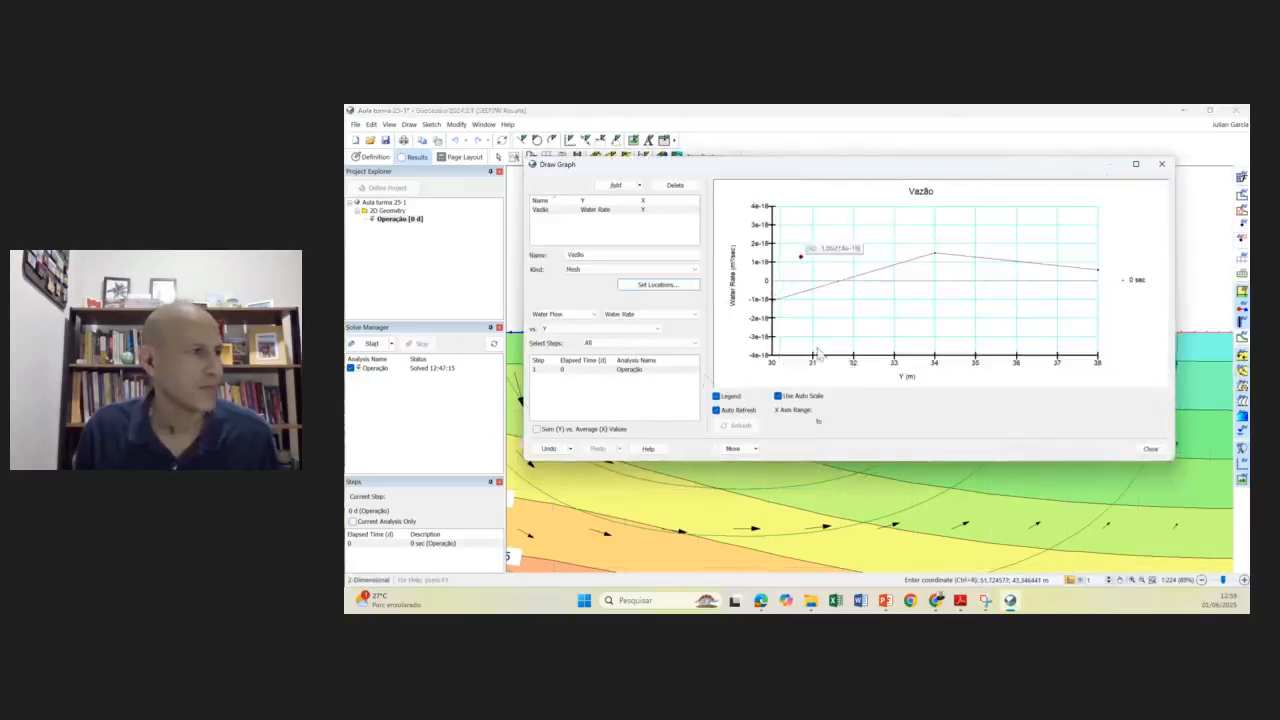
click(537, 430)
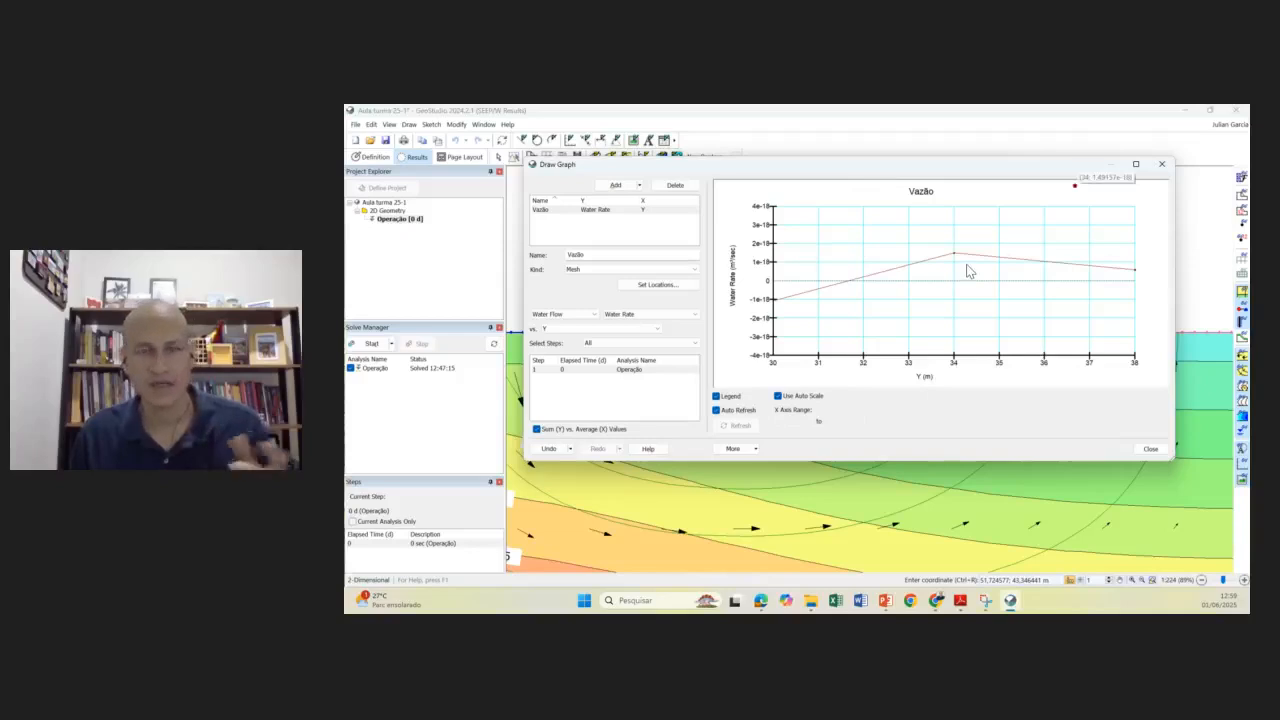
click(1161, 164)
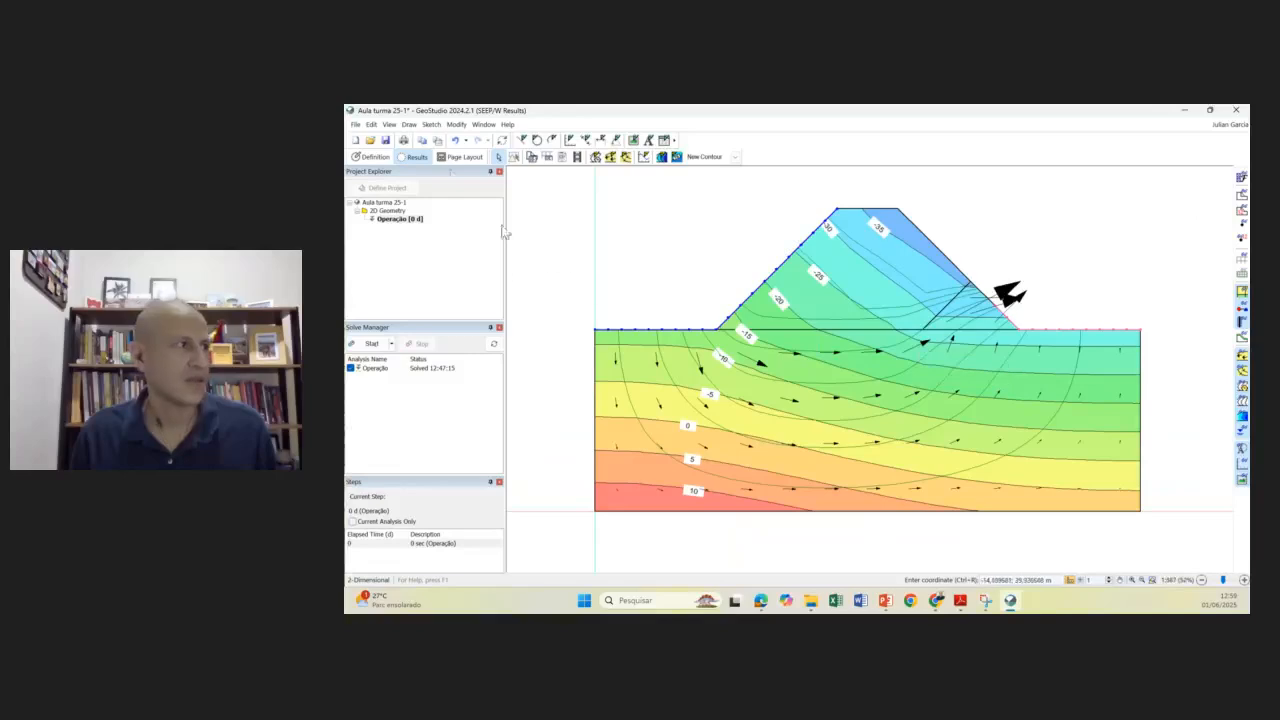
- Replot the Vazão graph for the lower downstream face of the toe drain, keeping Sum (Y) vs. Average (X) Values enabled
click(409, 124)
click(436, 217)
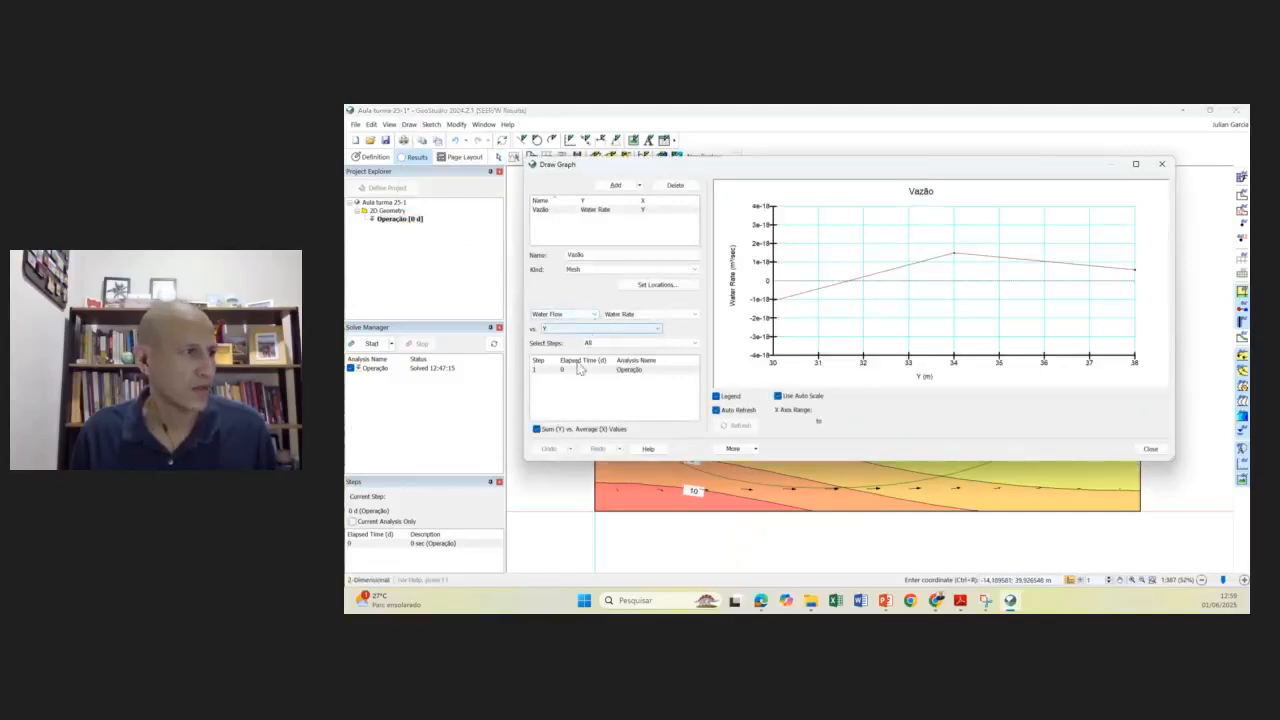
click(659, 288)
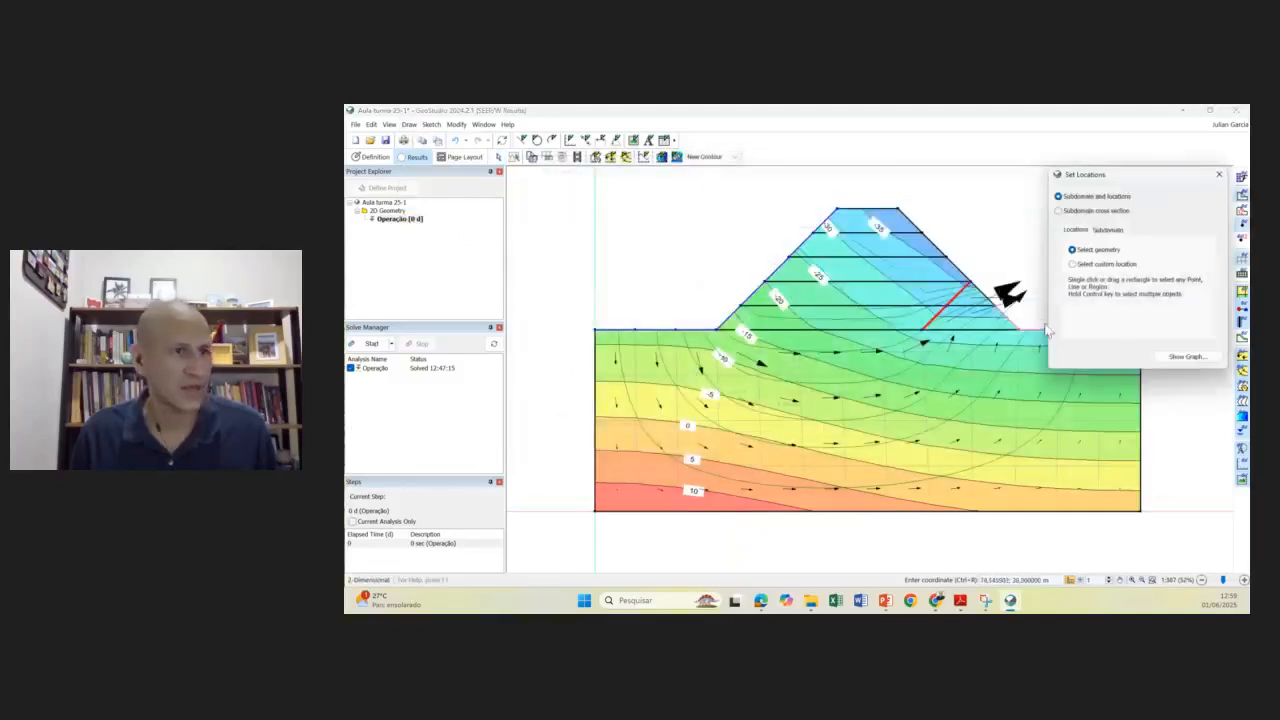
drag(1028, 322, 862, 292)
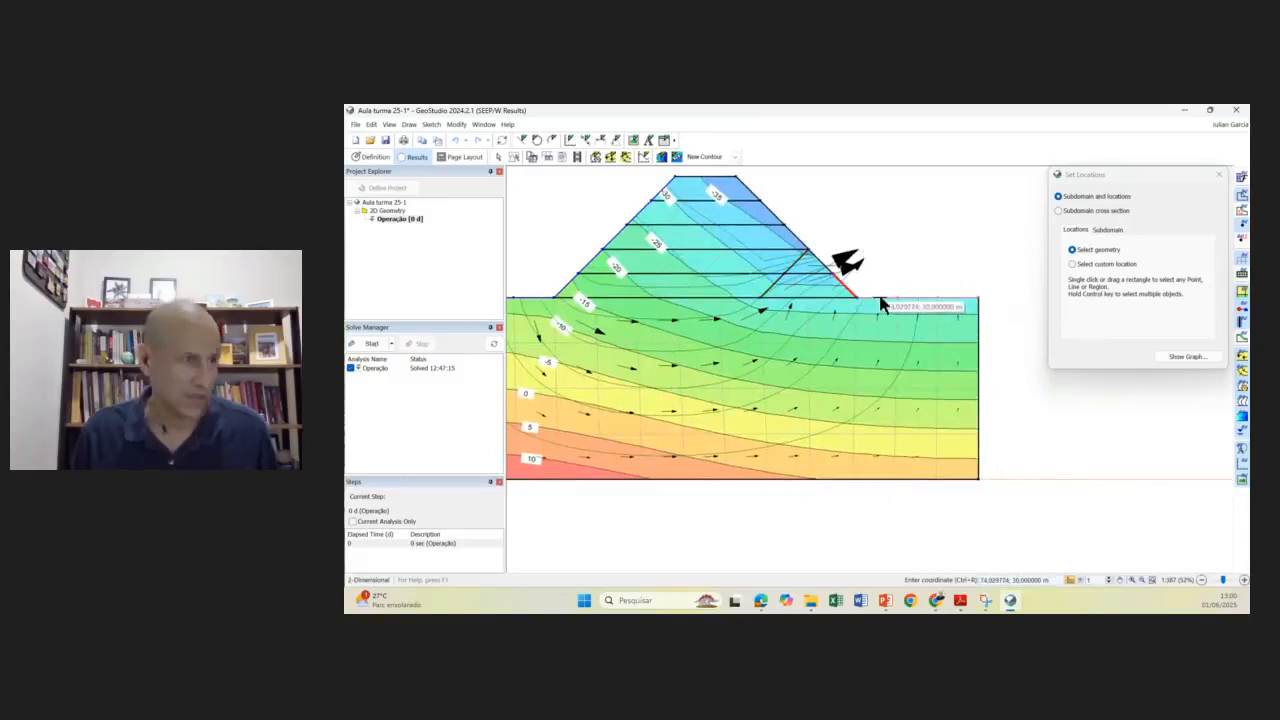
click(881, 299)
click(1186, 357)
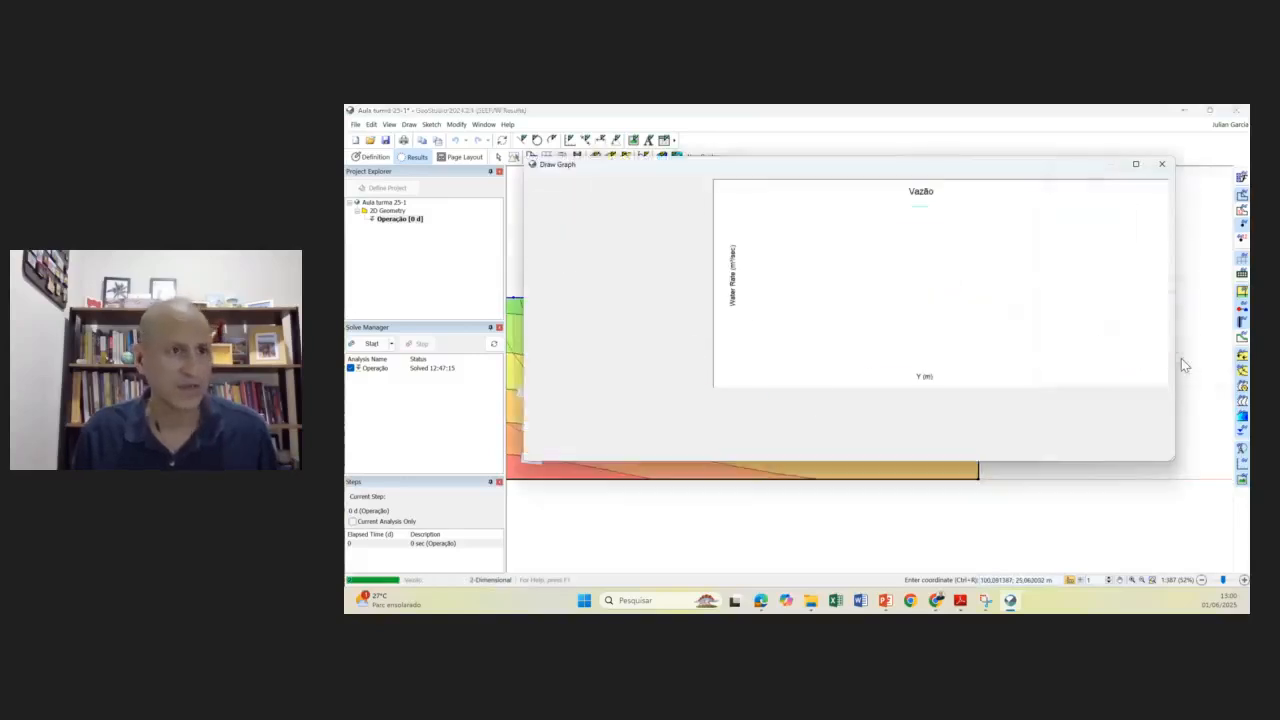
click(537, 430)
click(537, 430)
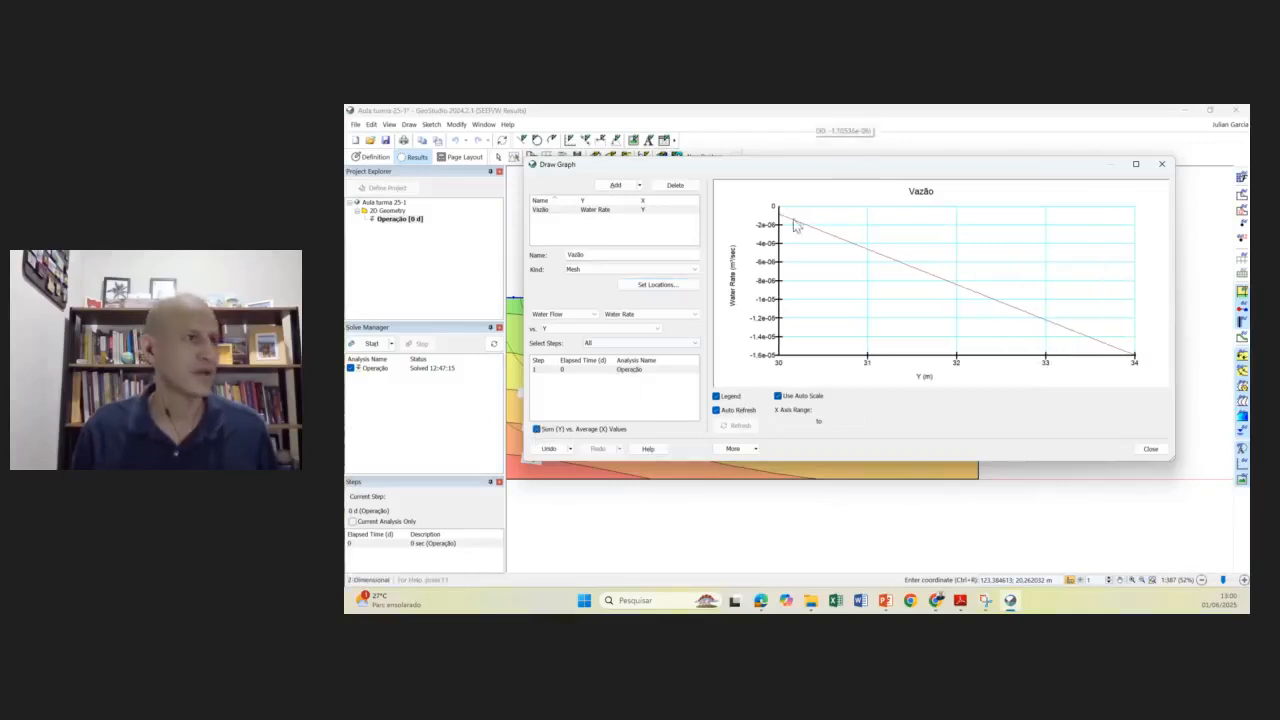
click(1161, 163)
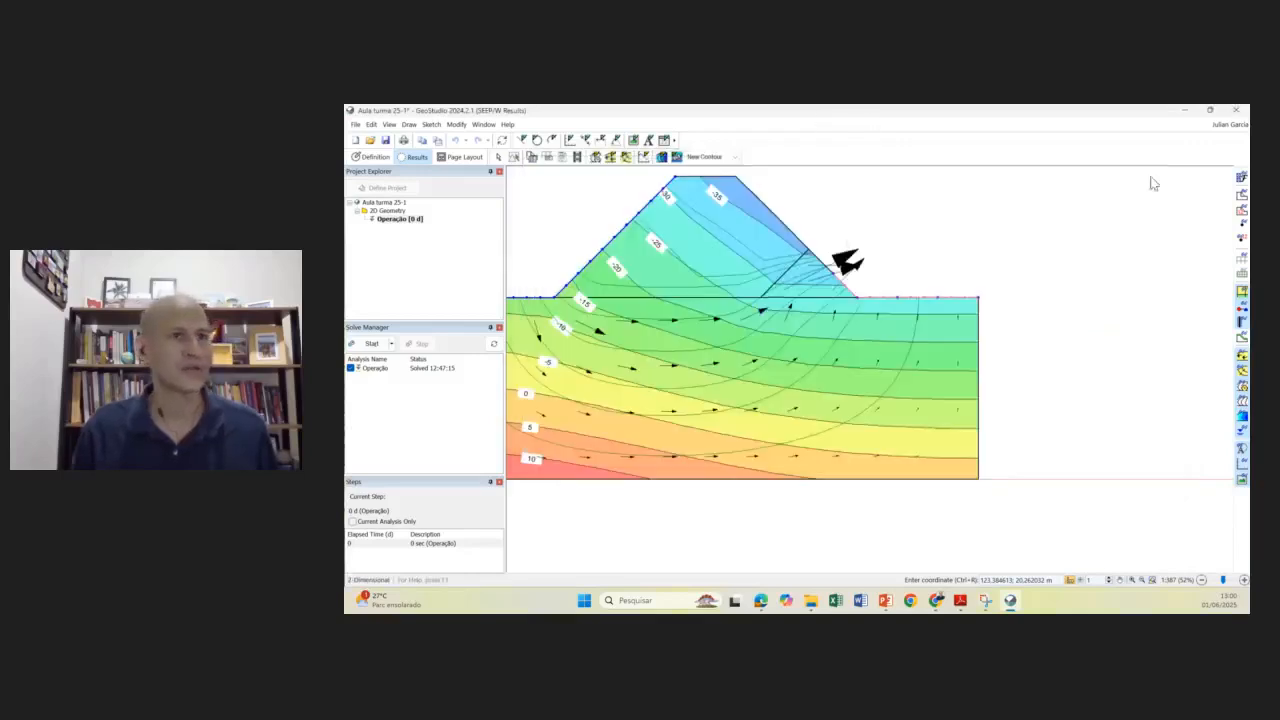
- Set the Vazão graph's locations back to the inclined interface between embankment and toe drain, show the graph, and close it
scroll(925, 318, down, 1)
scroll(925, 320, up, 2)
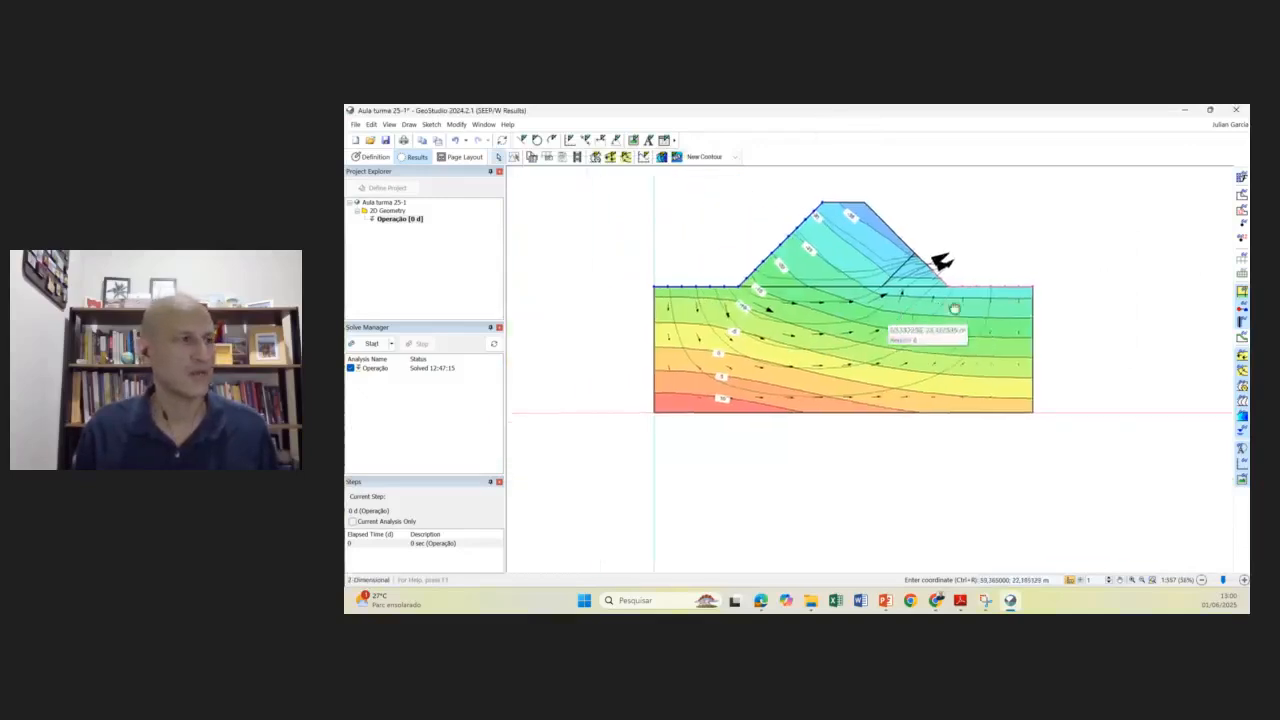
scroll(940, 300, up, 1)
drag(941, 286, 937, 334)
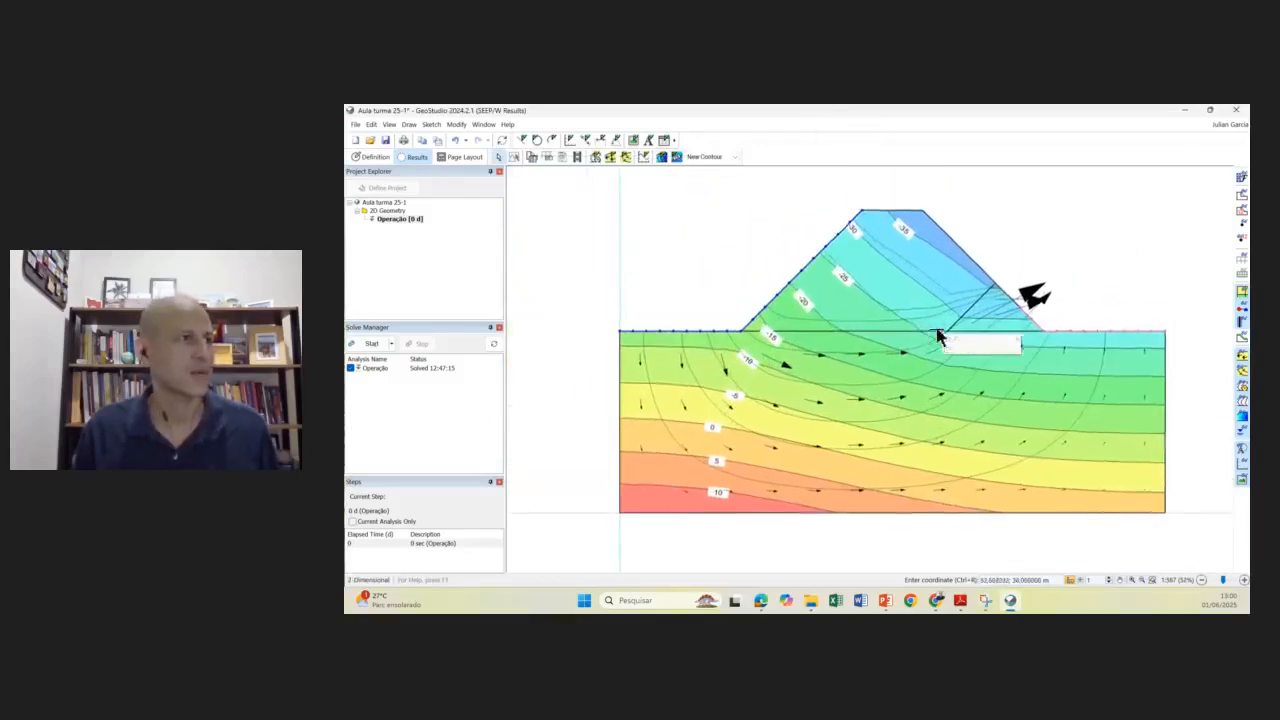
click(410, 125)
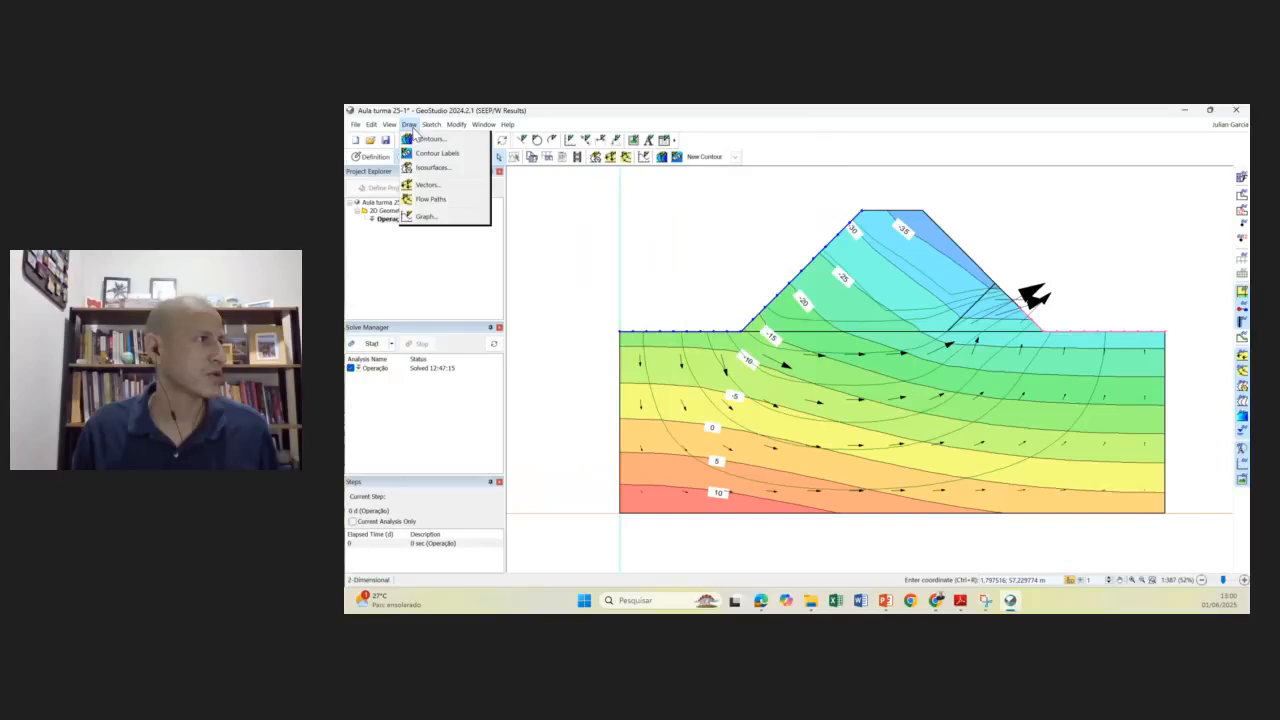
click(428, 216)
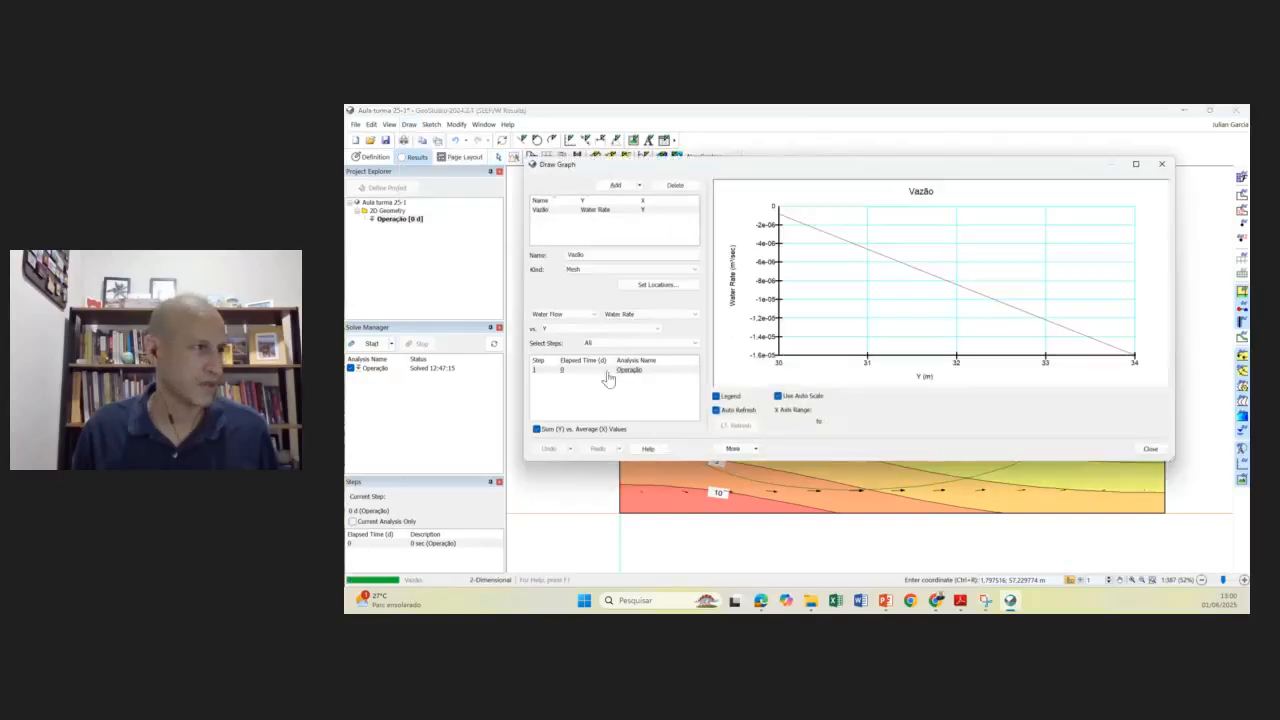
click(657, 285)
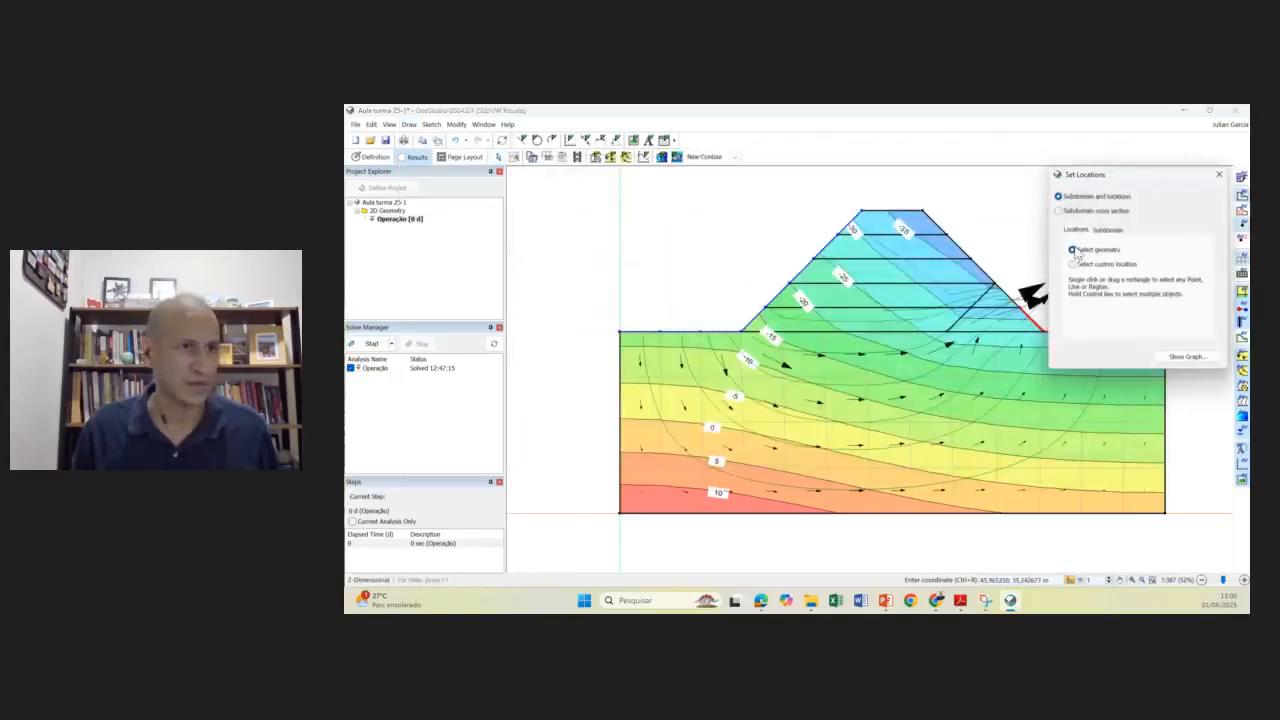
click(1059, 211)
click(1059, 197)
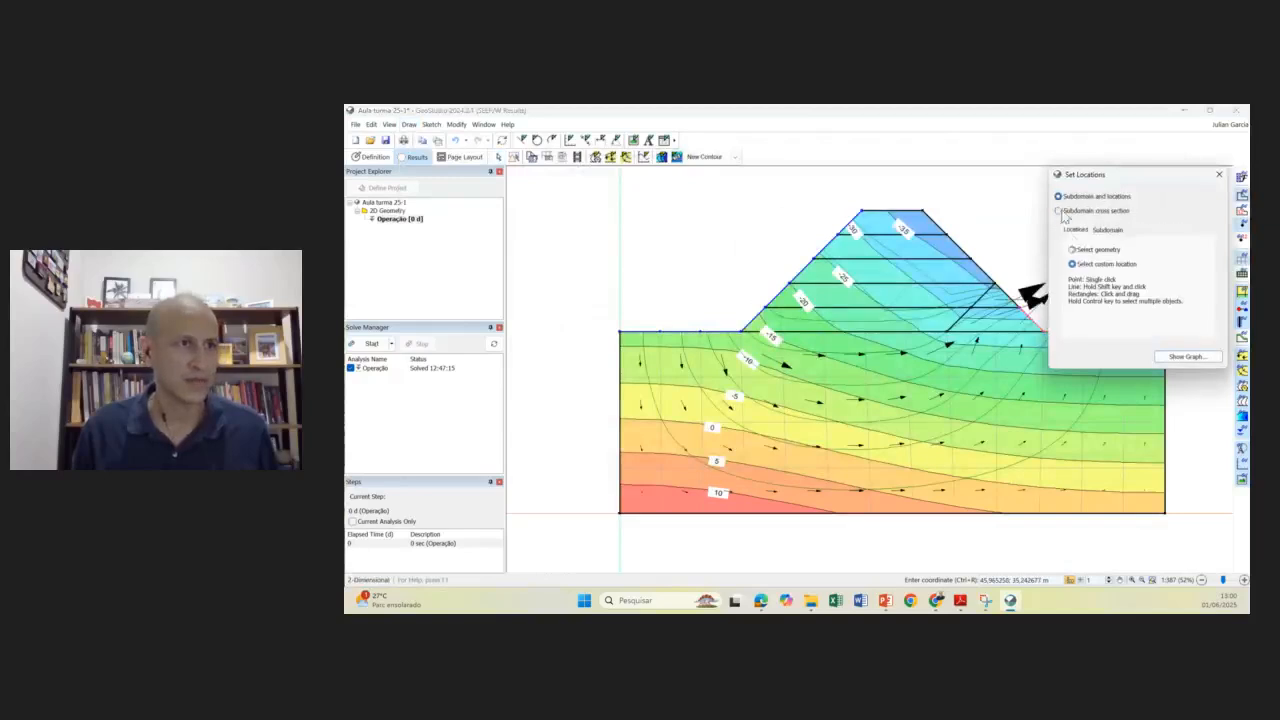
click(1072, 249)
click(962, 320)
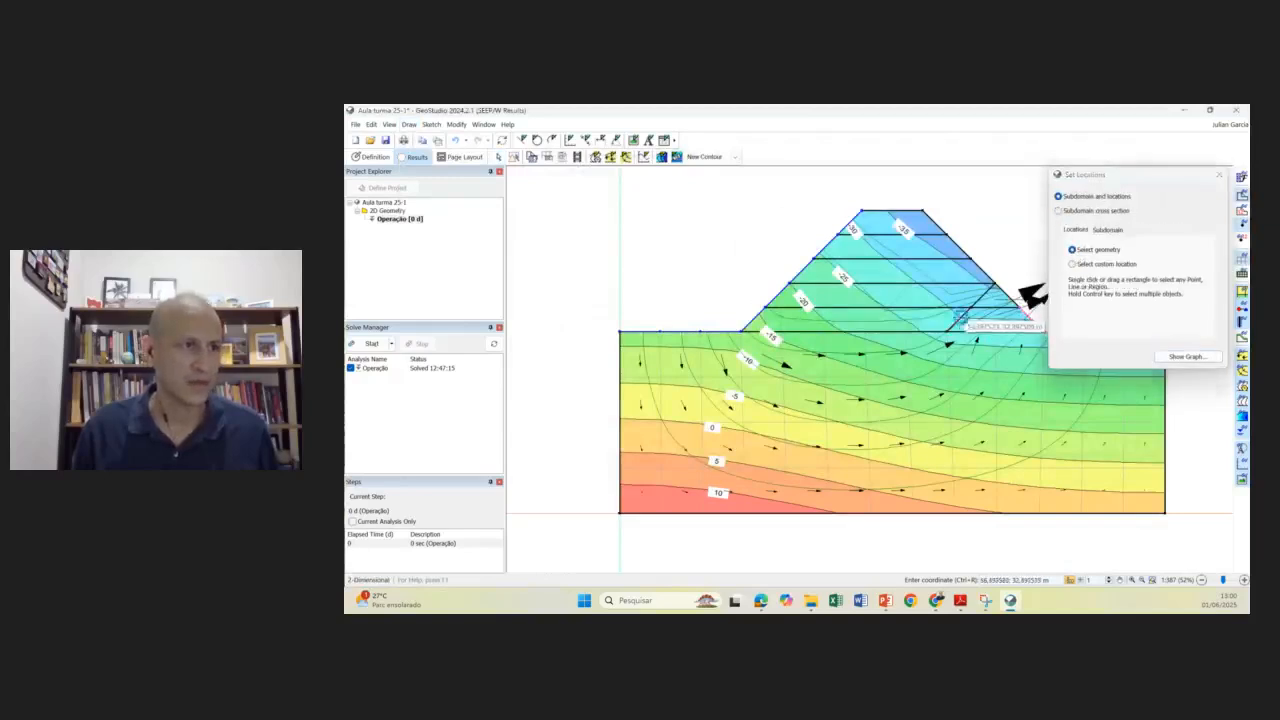
click(1183, 355)
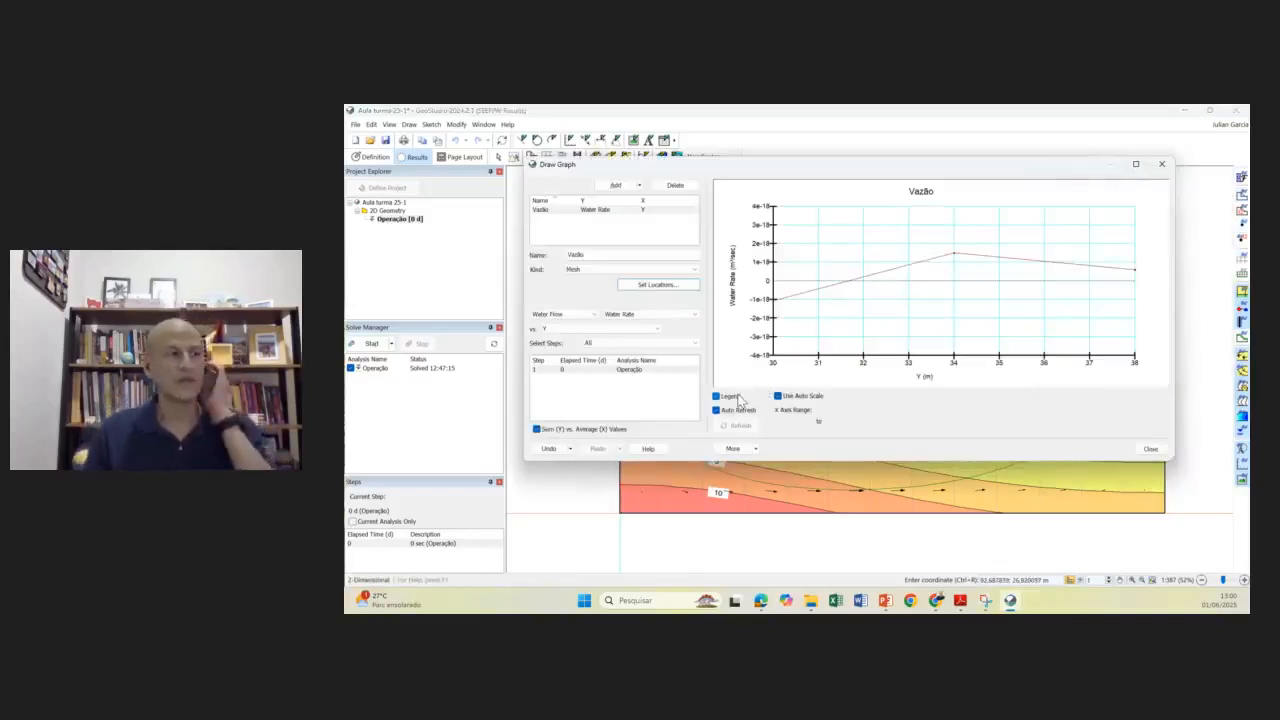
click(601, 255)
click(1149, 450)
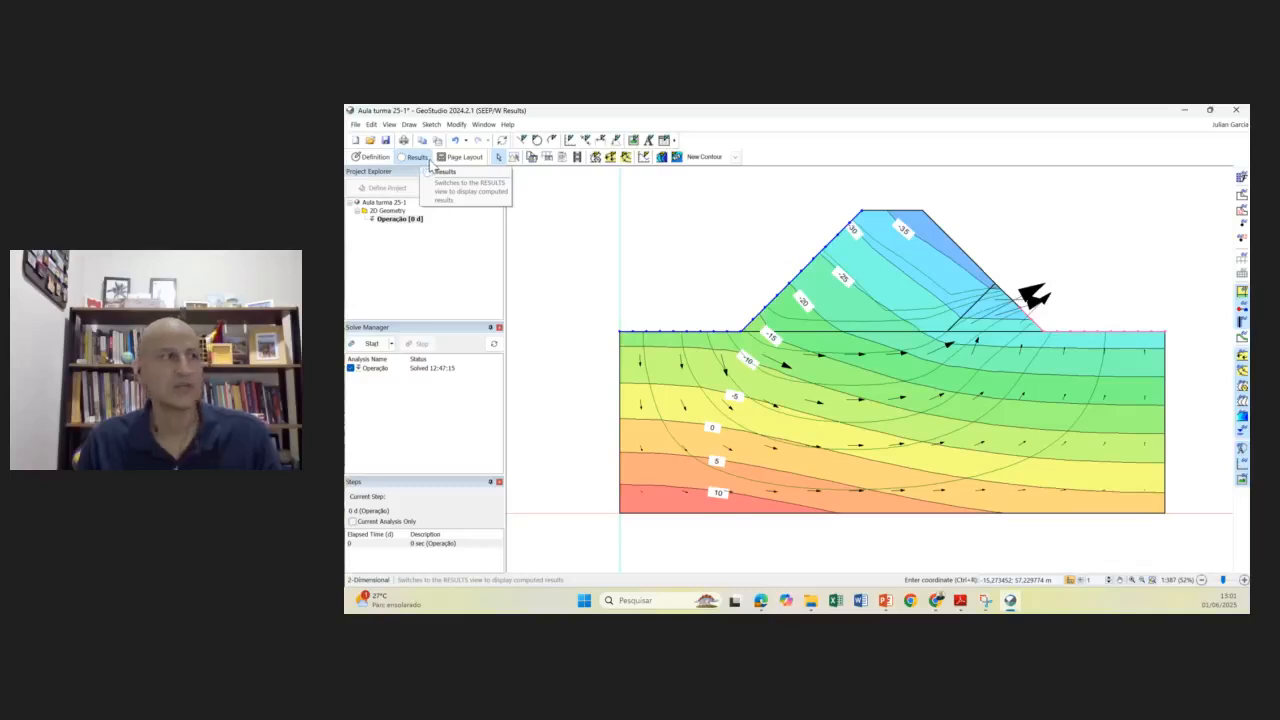
- Switch from the computed results to the model's Definition view
click(374, 158)
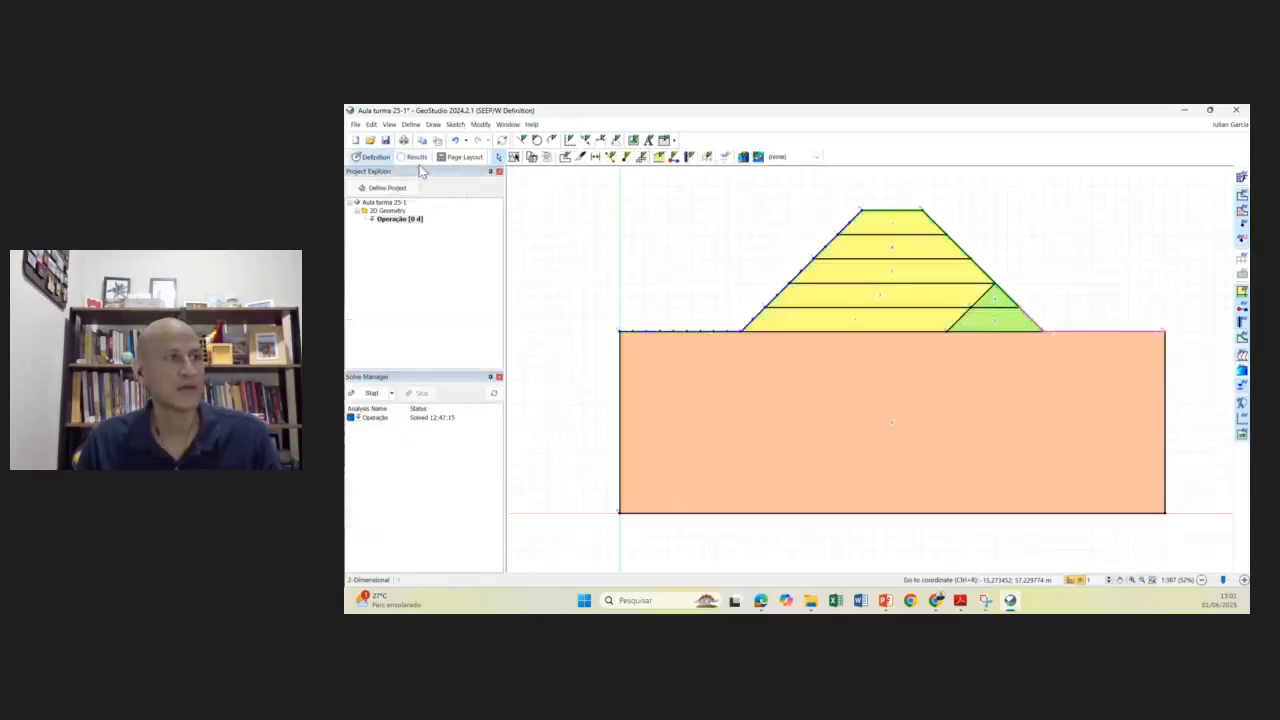
click(416, 158)
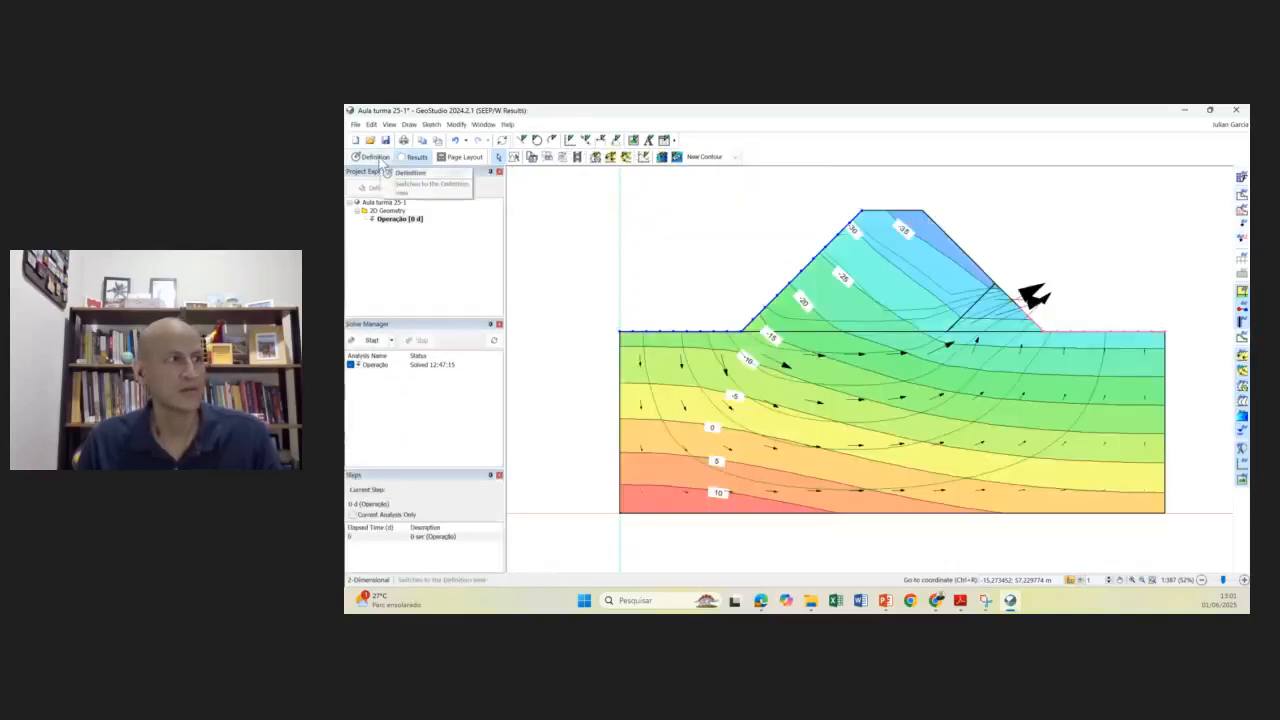
click(376, 158)
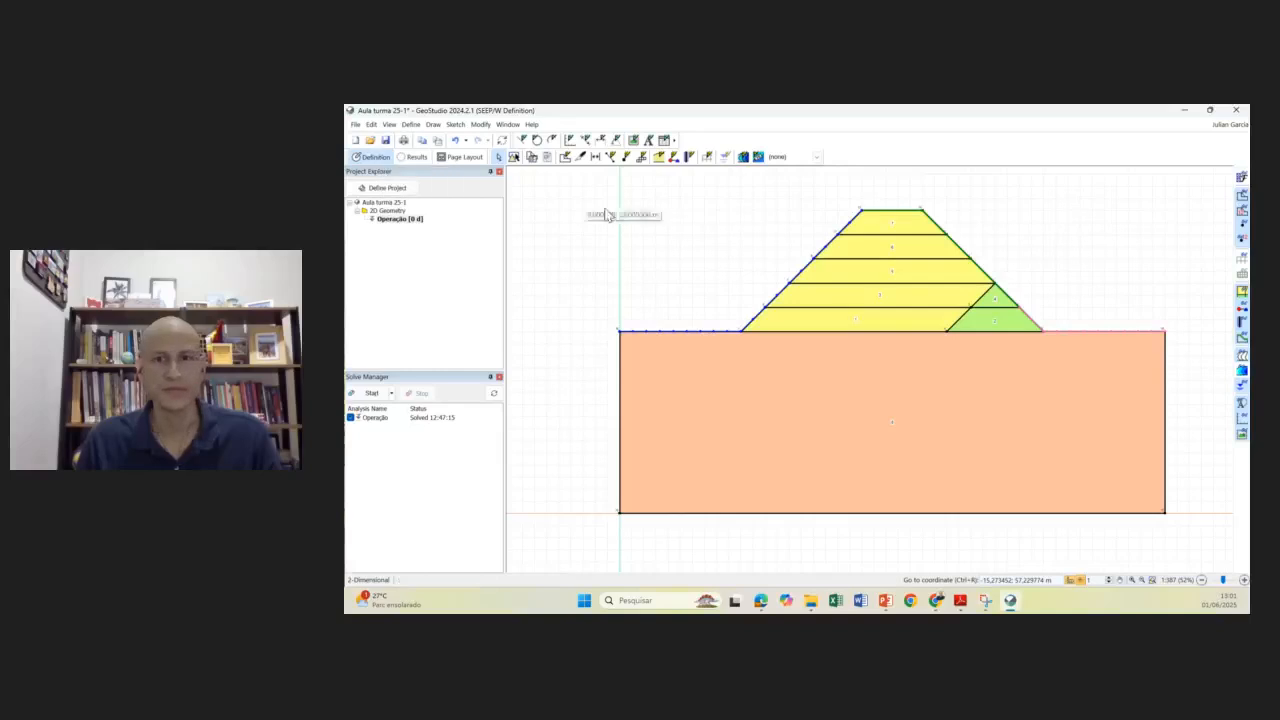
- Add a transient SEEP/W analysis beneath the Operação analysis in the project definition and close the definition
click(395, 189)
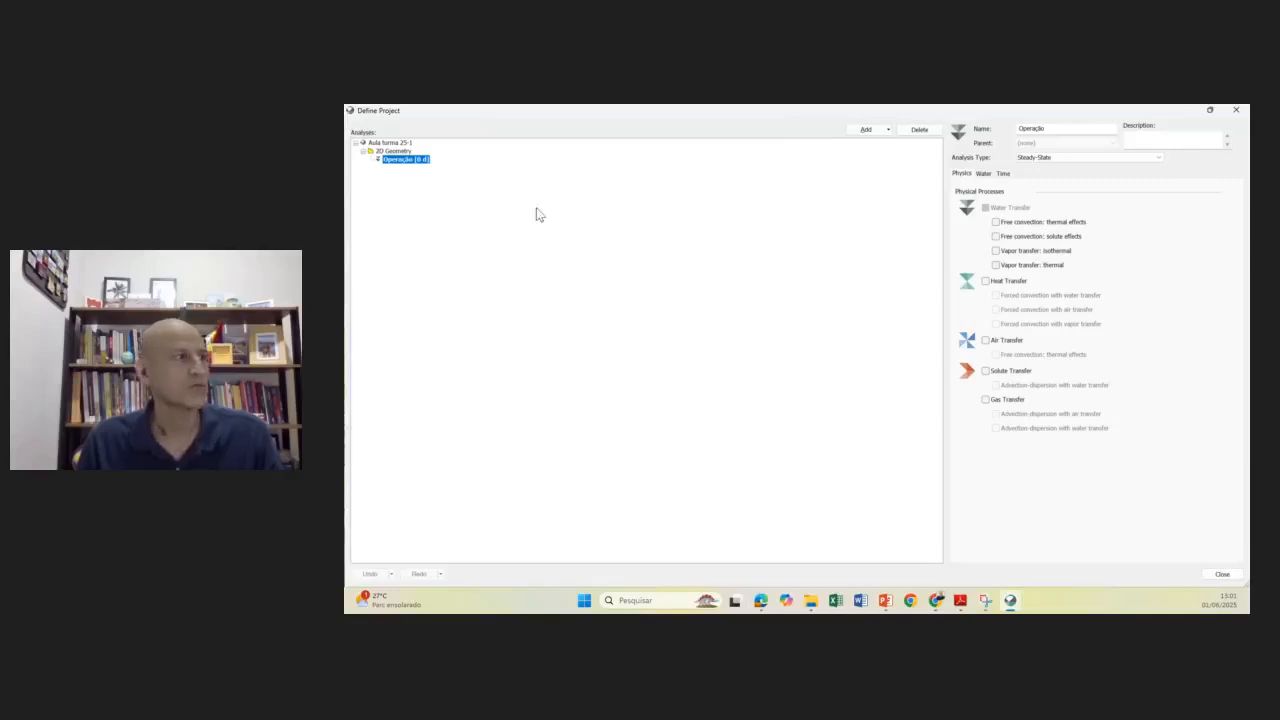
right_click(411, 163)
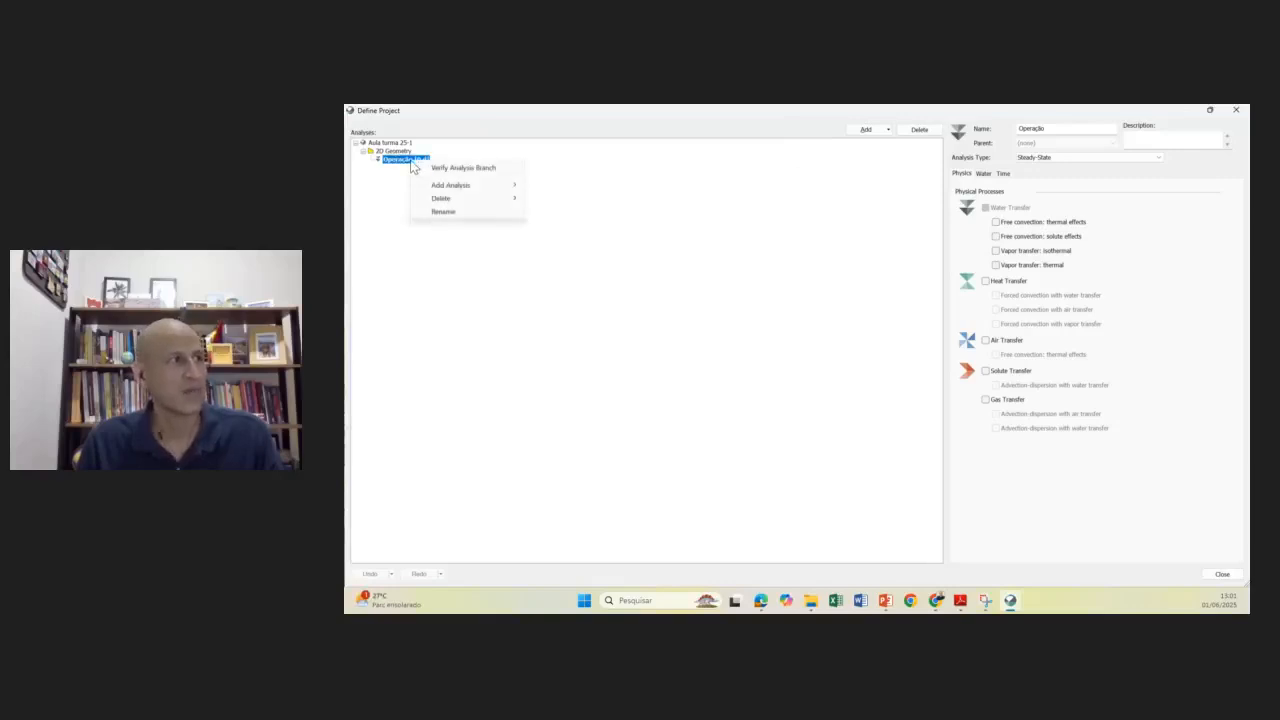
mouse_move(445, 187)
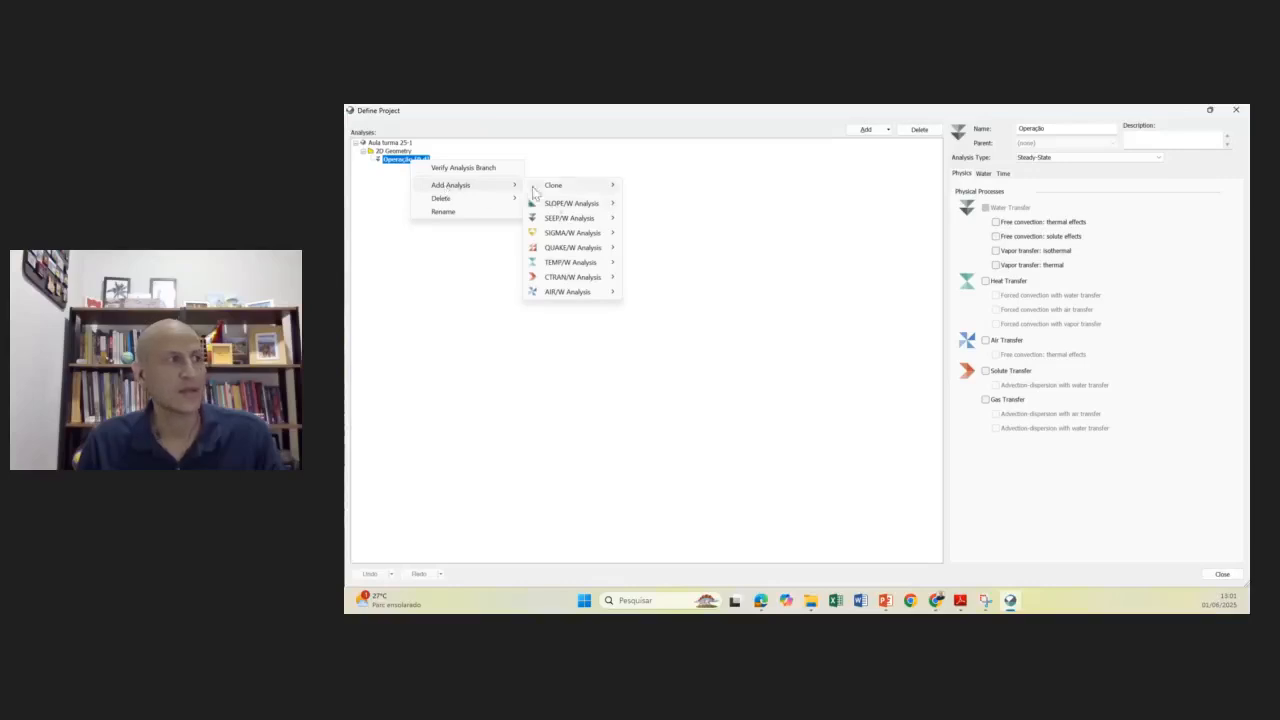
mouse_move(563, 222)
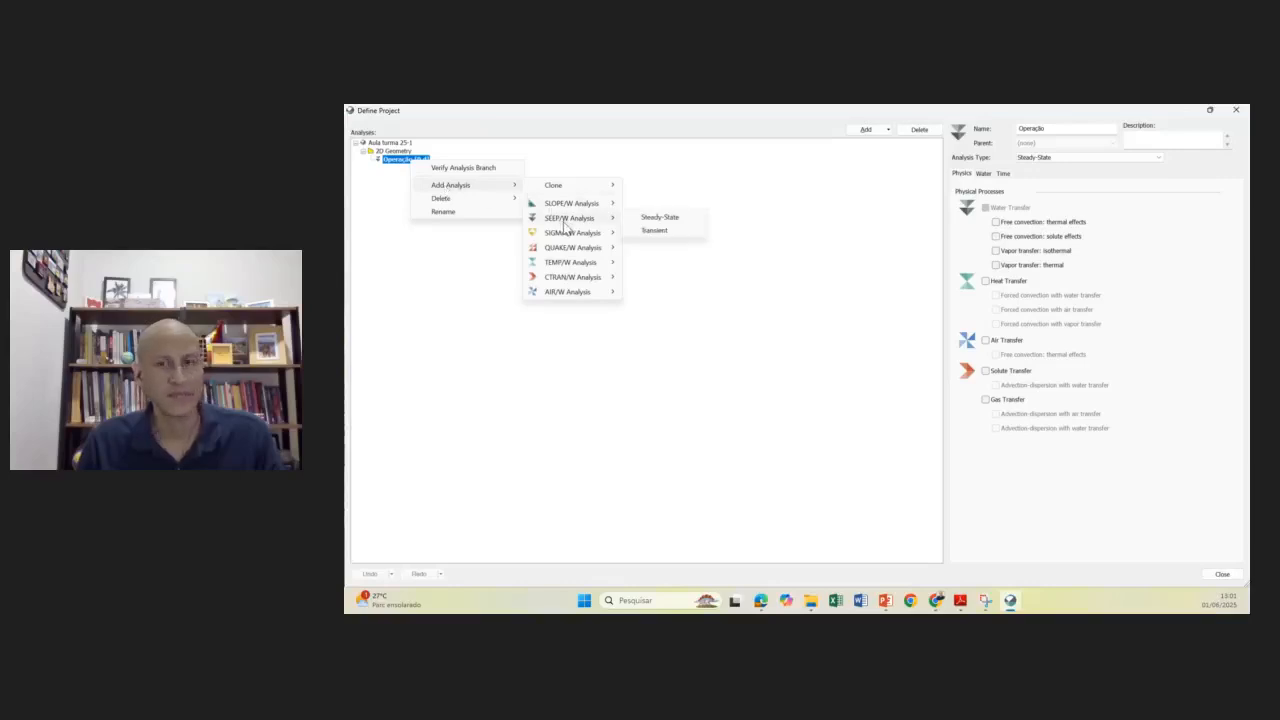
click(661, 236)
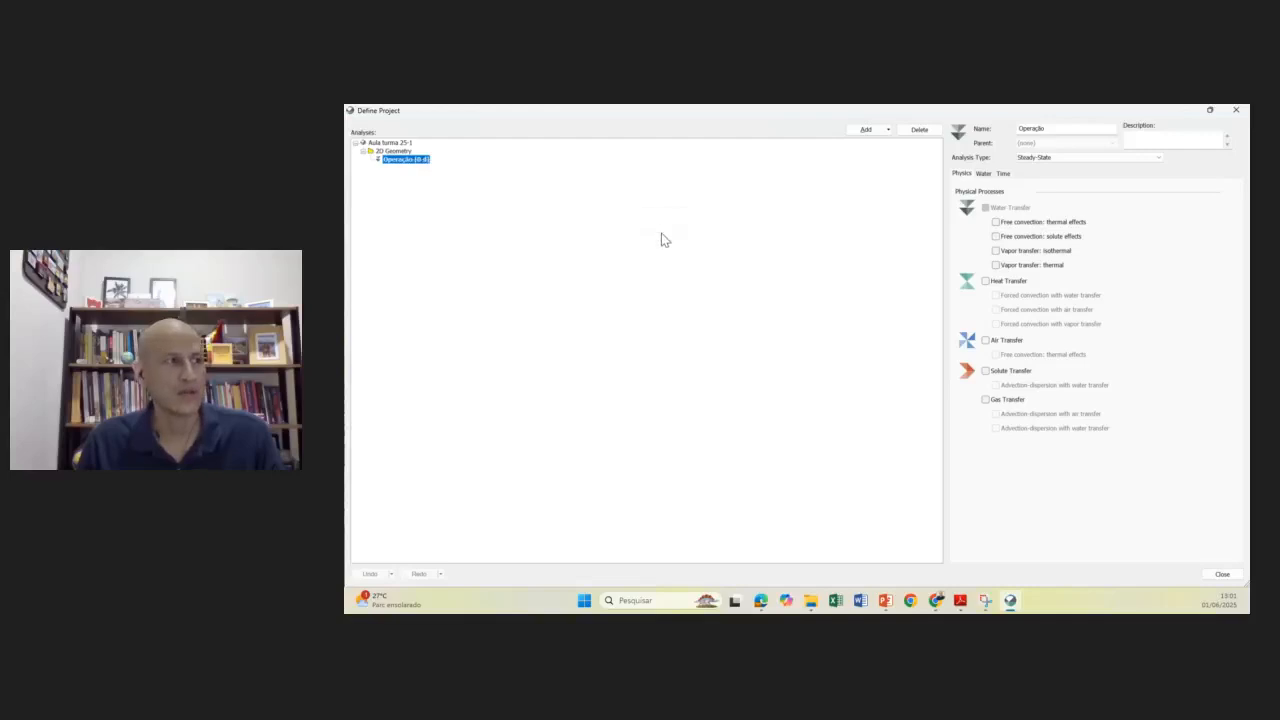
click(1222, 574)
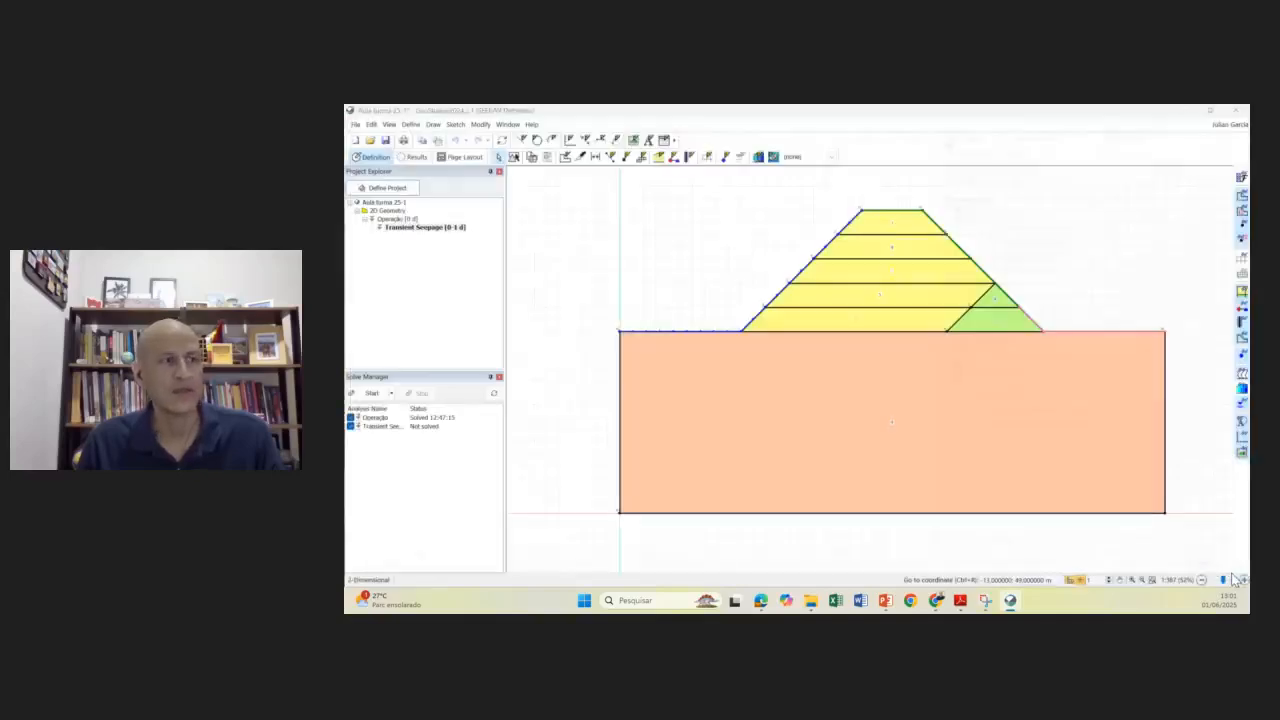
- Rename the new transient seepage analysis as Rebaixamento rápido 7d
right_click(423, 232)
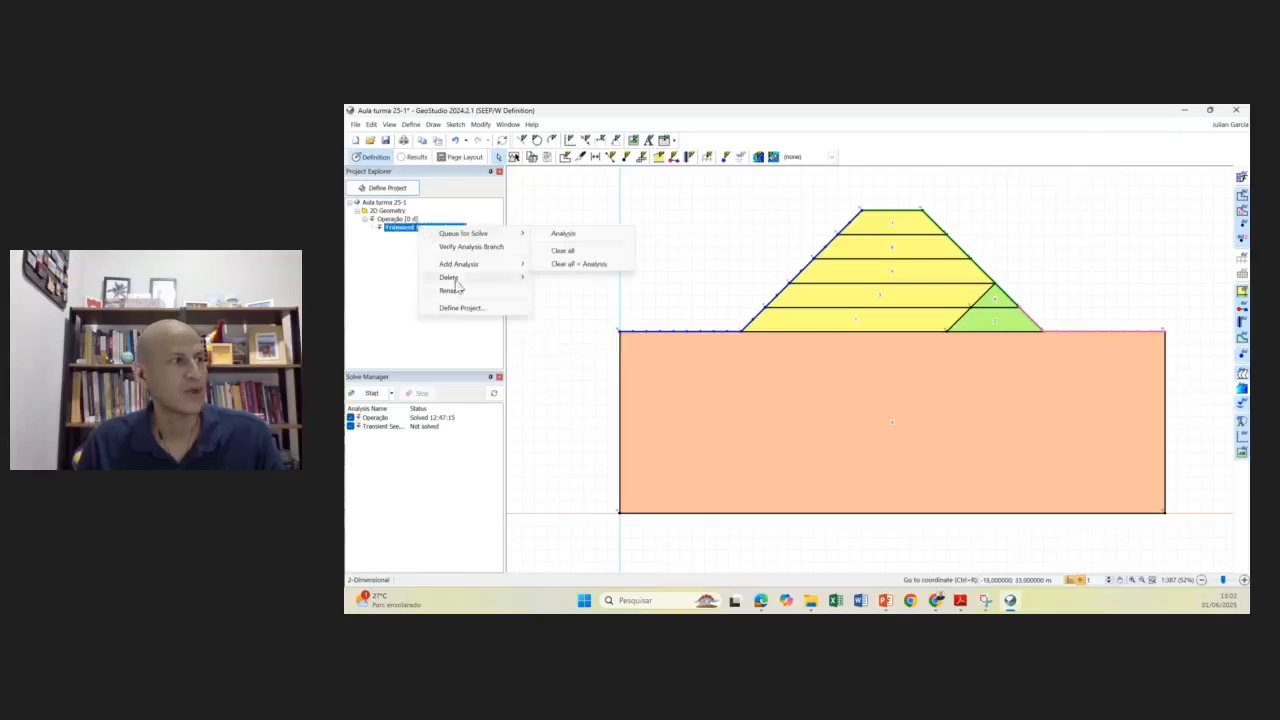
click(462, 296)
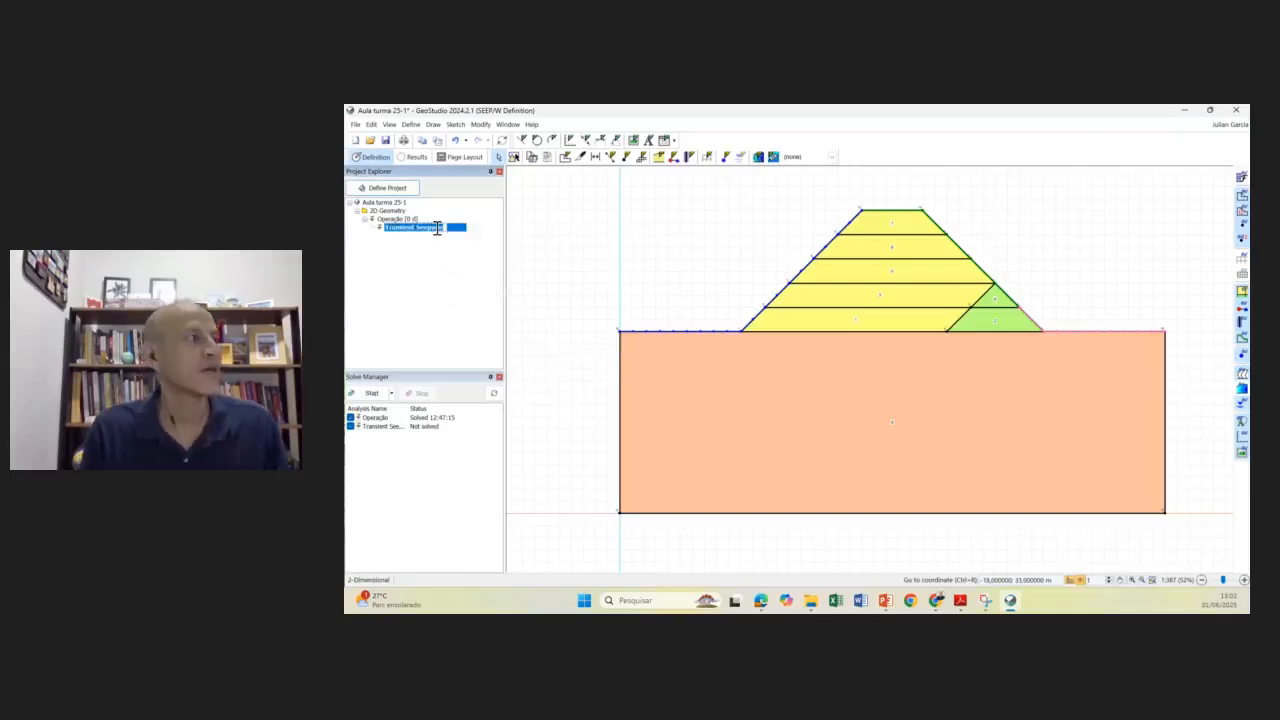
text(Rebai)
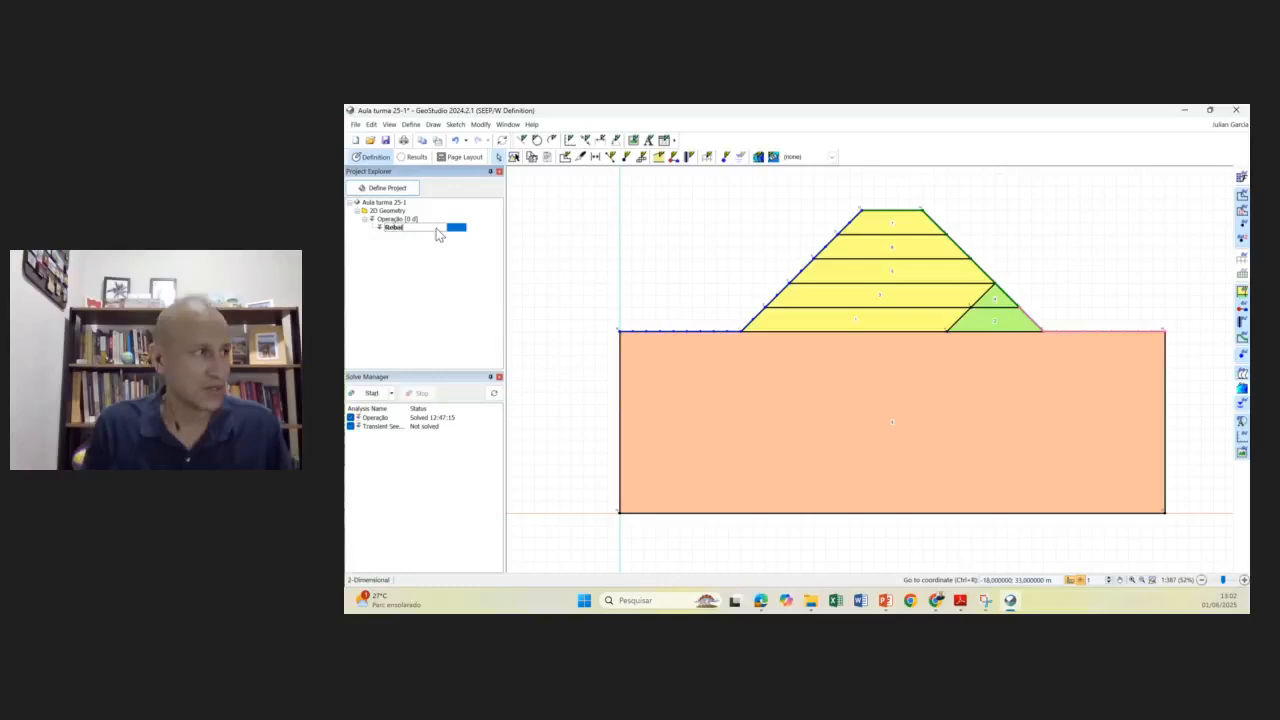
text(xamento rápido)
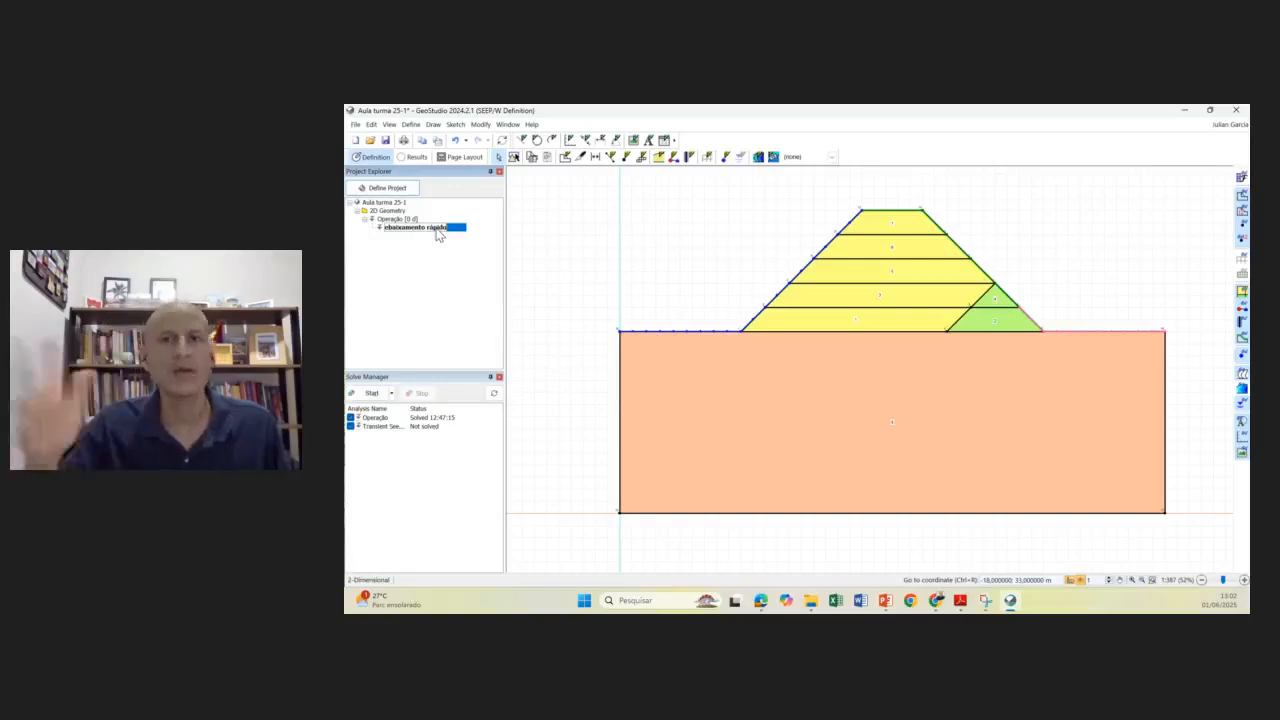
text(7d)
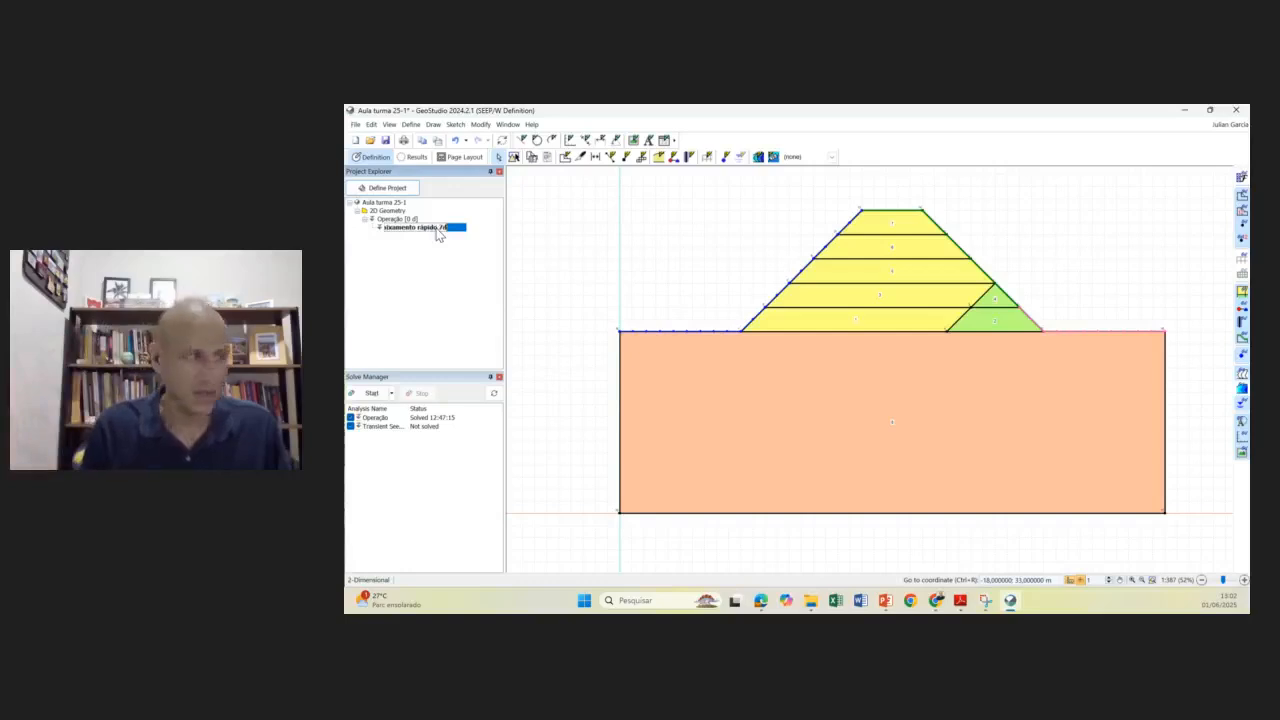
key(Return)
click(408, 230)
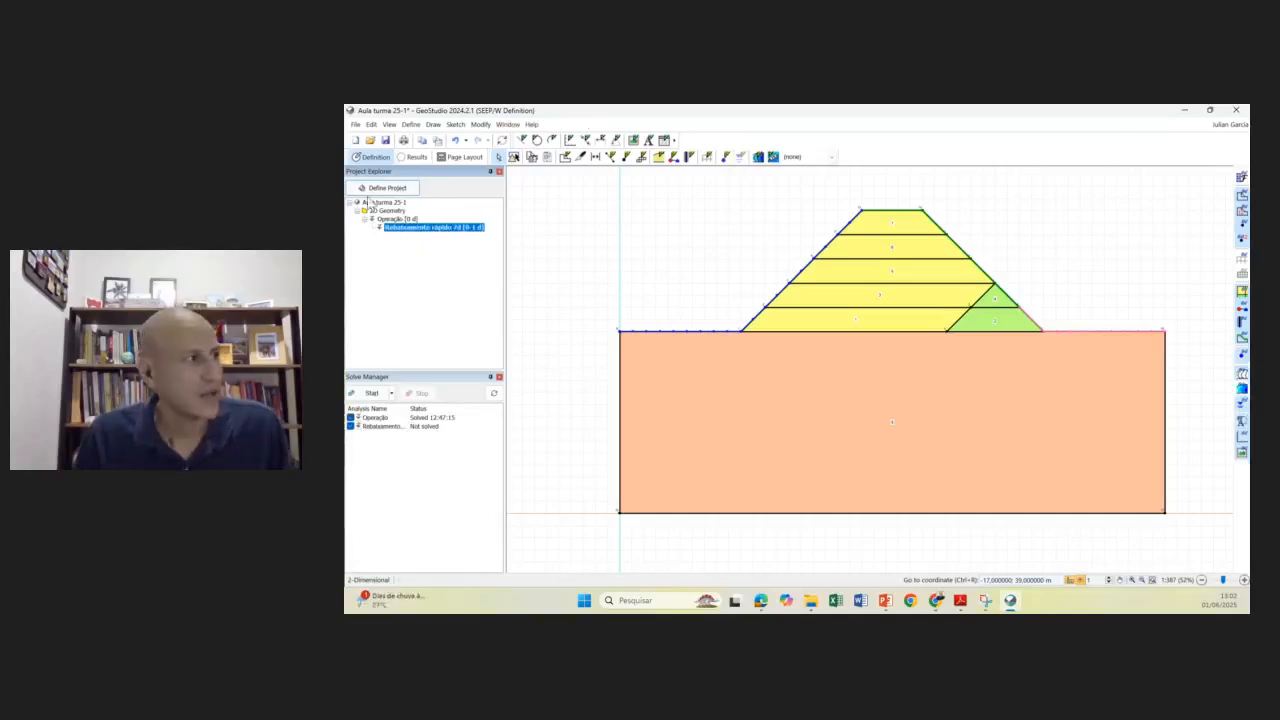
- Exclude the Operação analysis from the solve, leaving only Rebaixamento rápido 7d checked
click(398, 220)
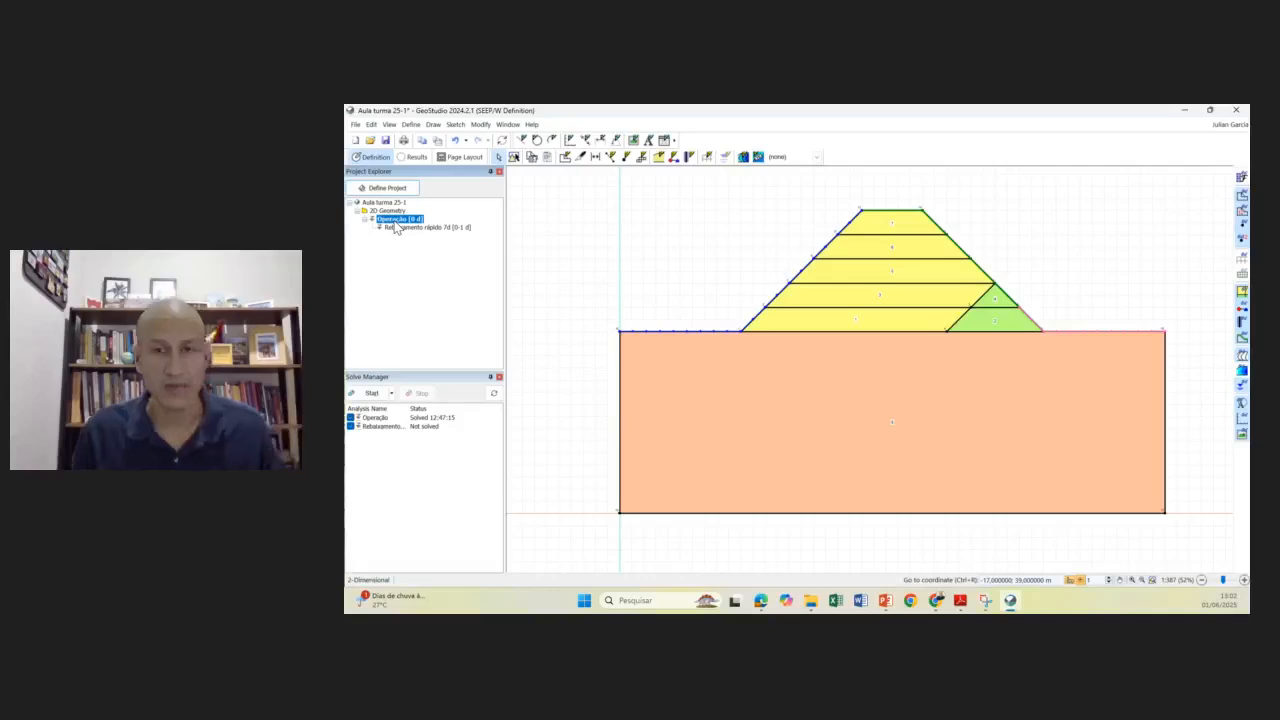
click(413, 231)
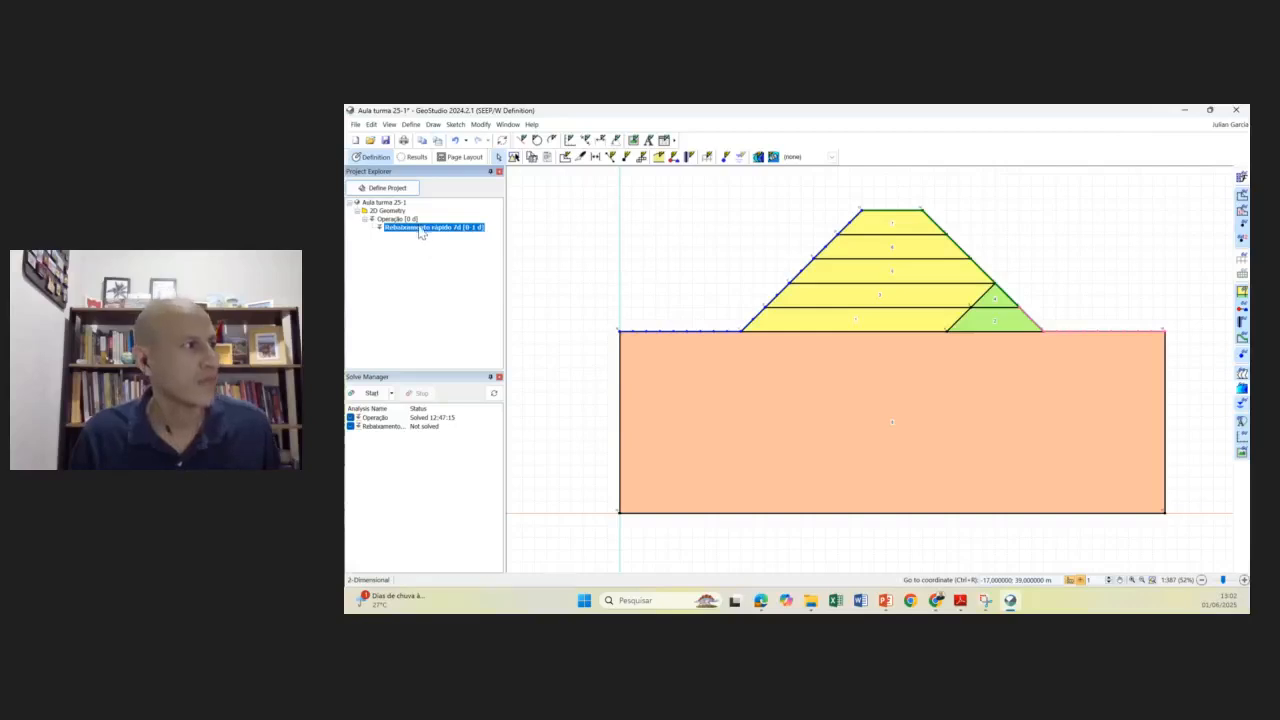
click(351, 418)
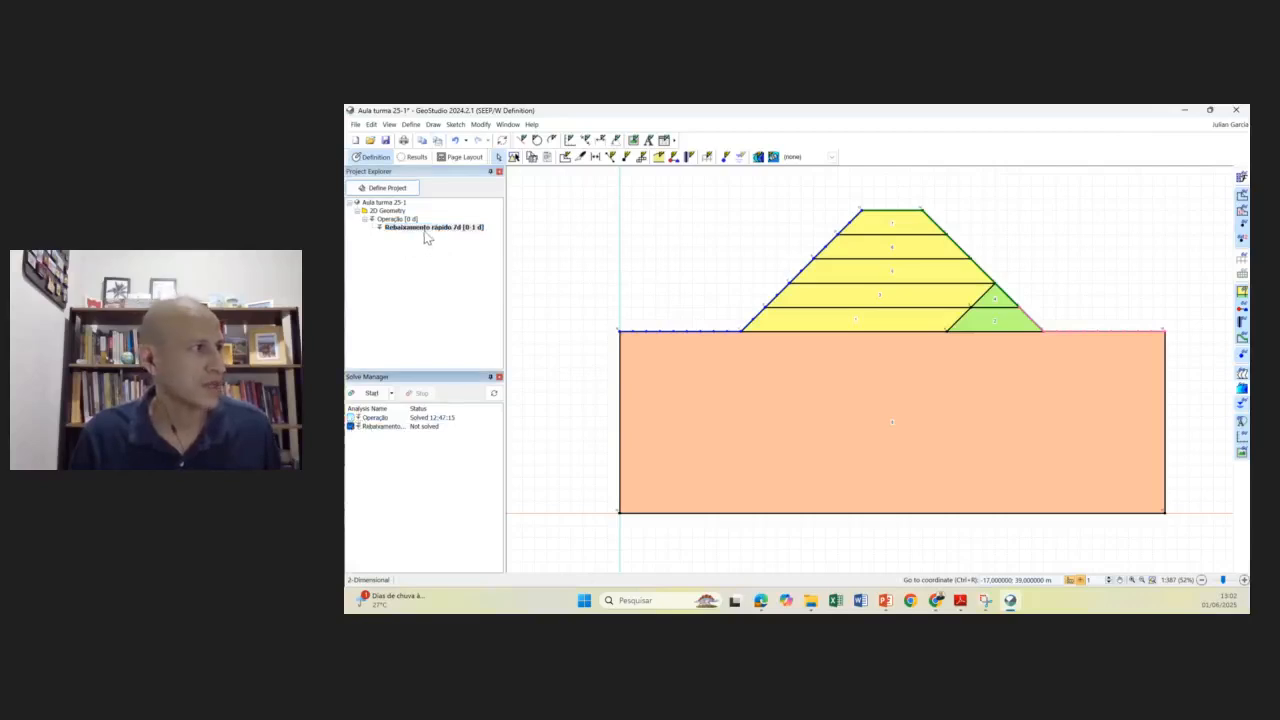
- For the Rebaixamento rápido 7d analysis, switch the N.A montante hydraulic boundary condition's type from Constant to Function
click(425, 230)
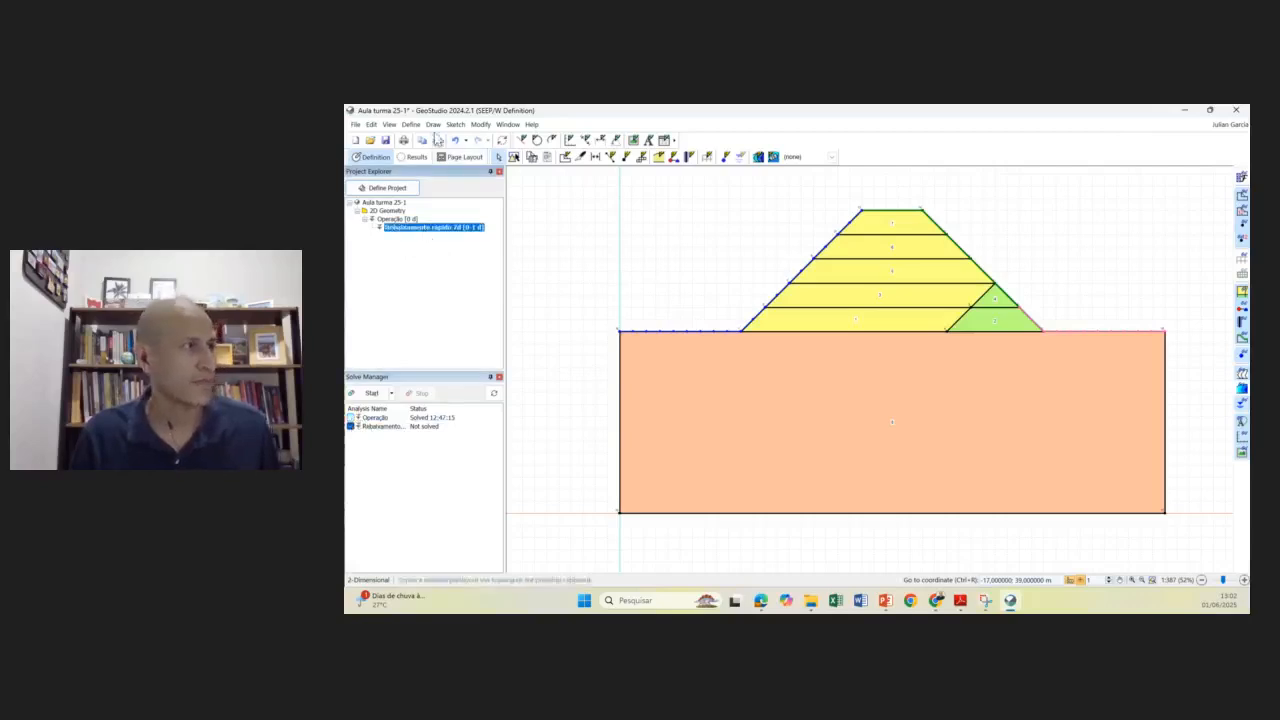
click(411, 124)
click(447, 234)
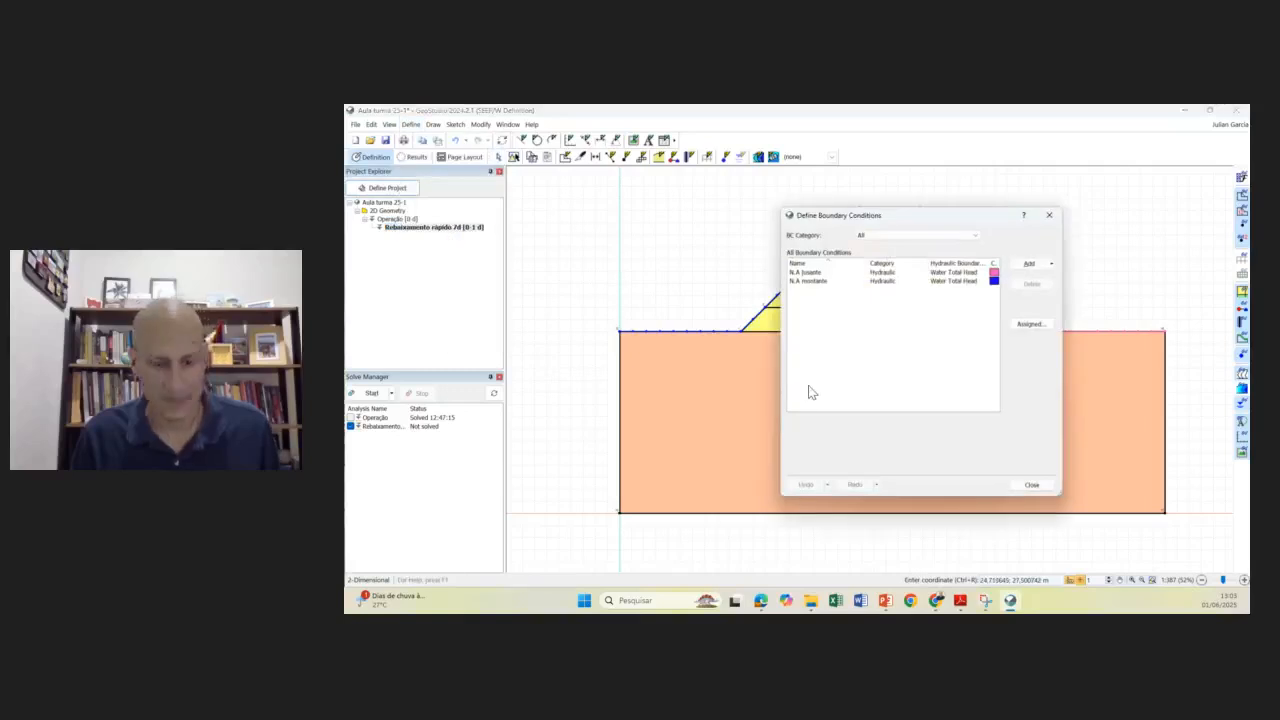
click(816, 284)
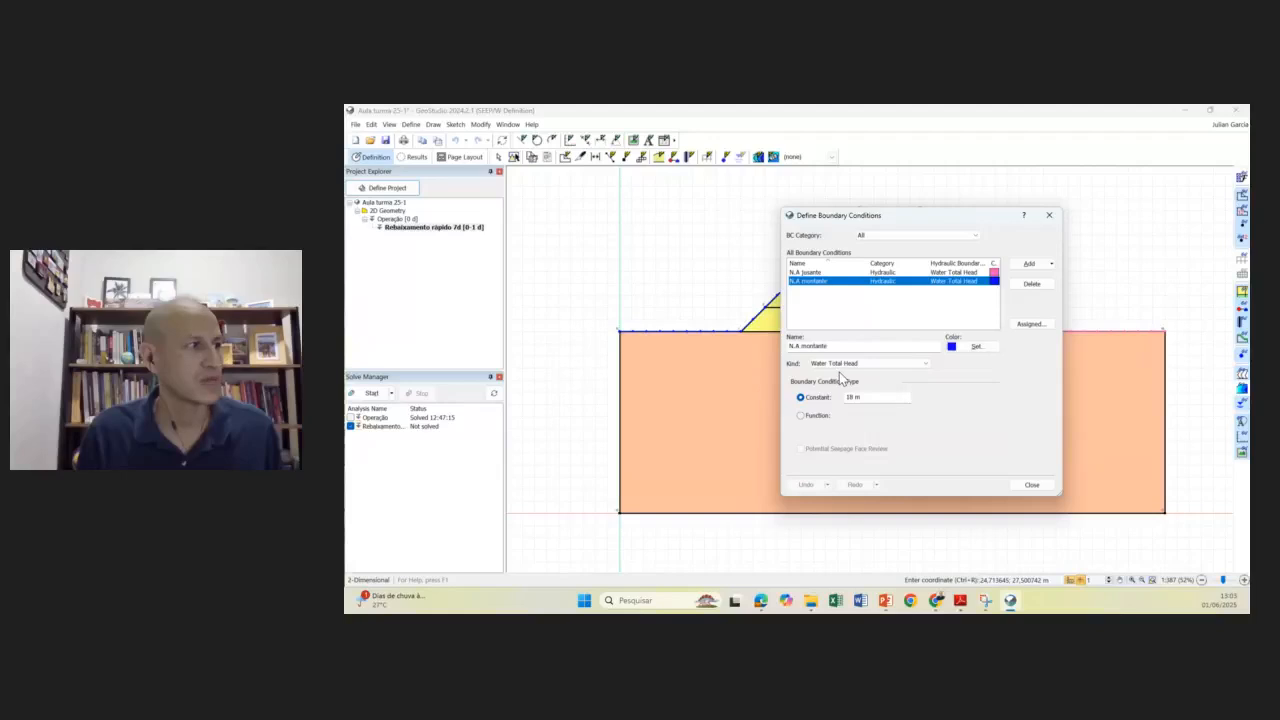
click(800, 415)
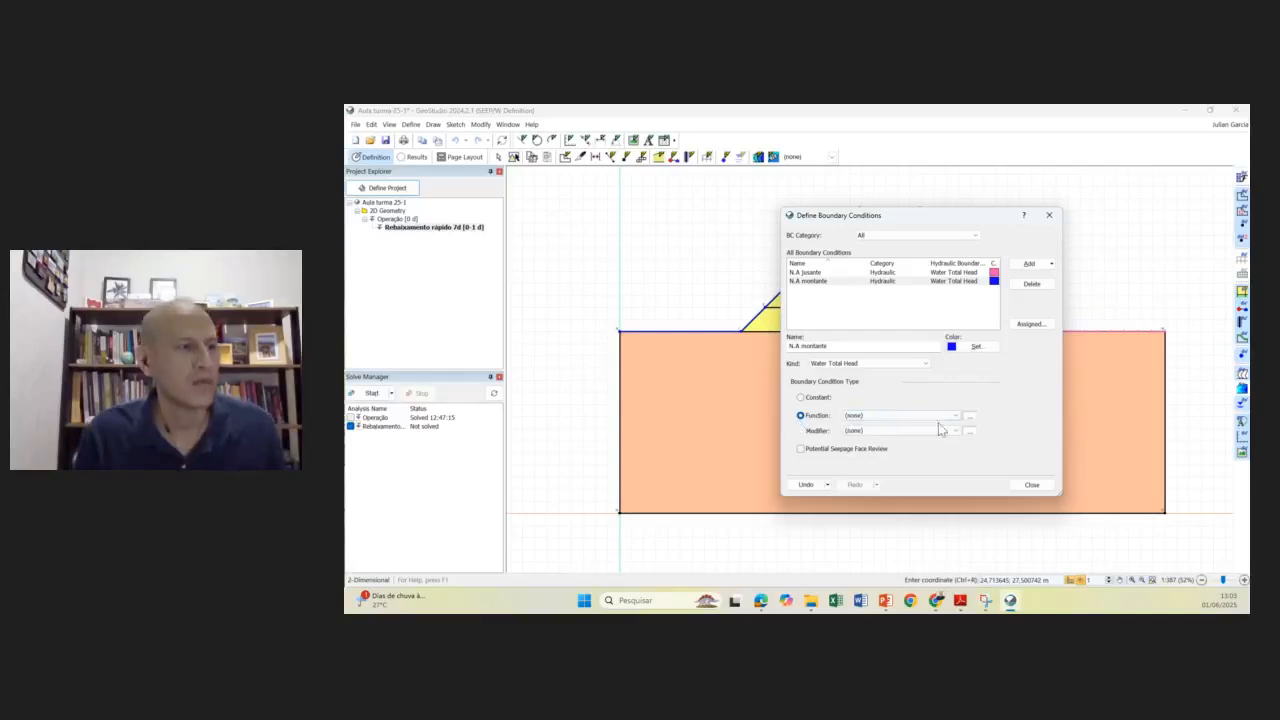
- Add a hydraulic boundary function named Rebaixamento rápido with the Spline Data Point Function type
click(973, 421)
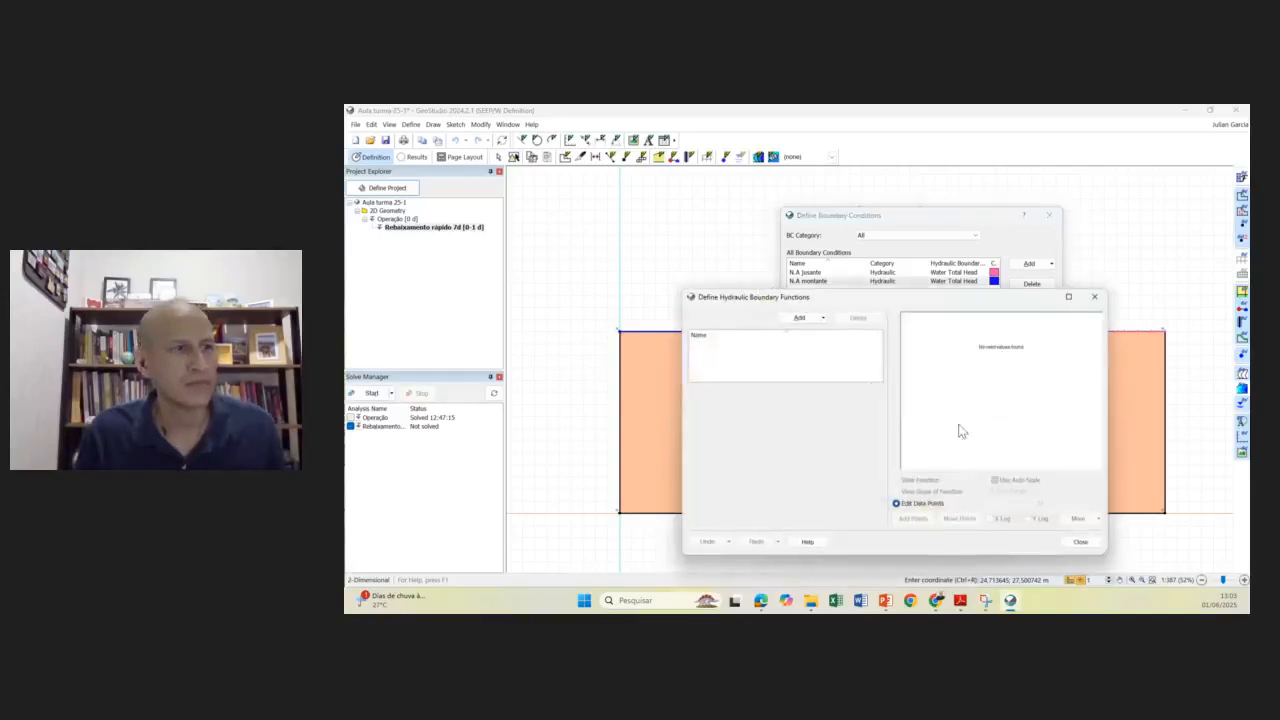
click(800, 320)
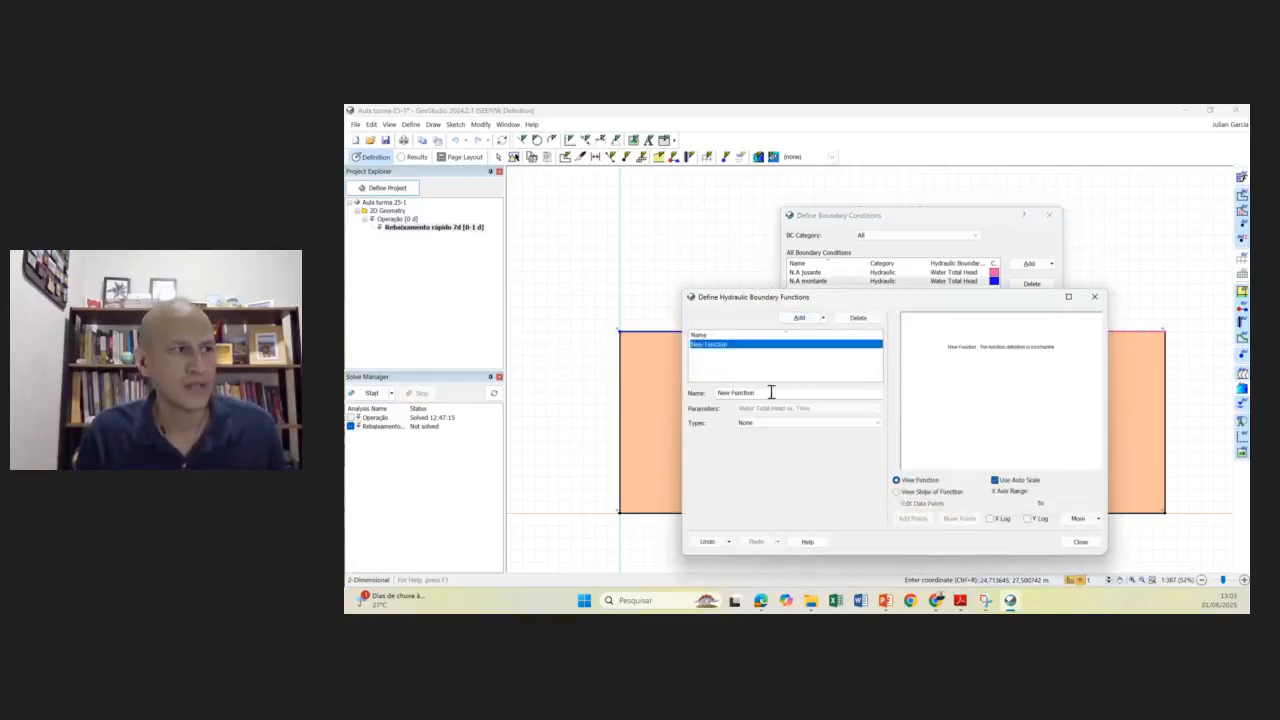
text(Reb)
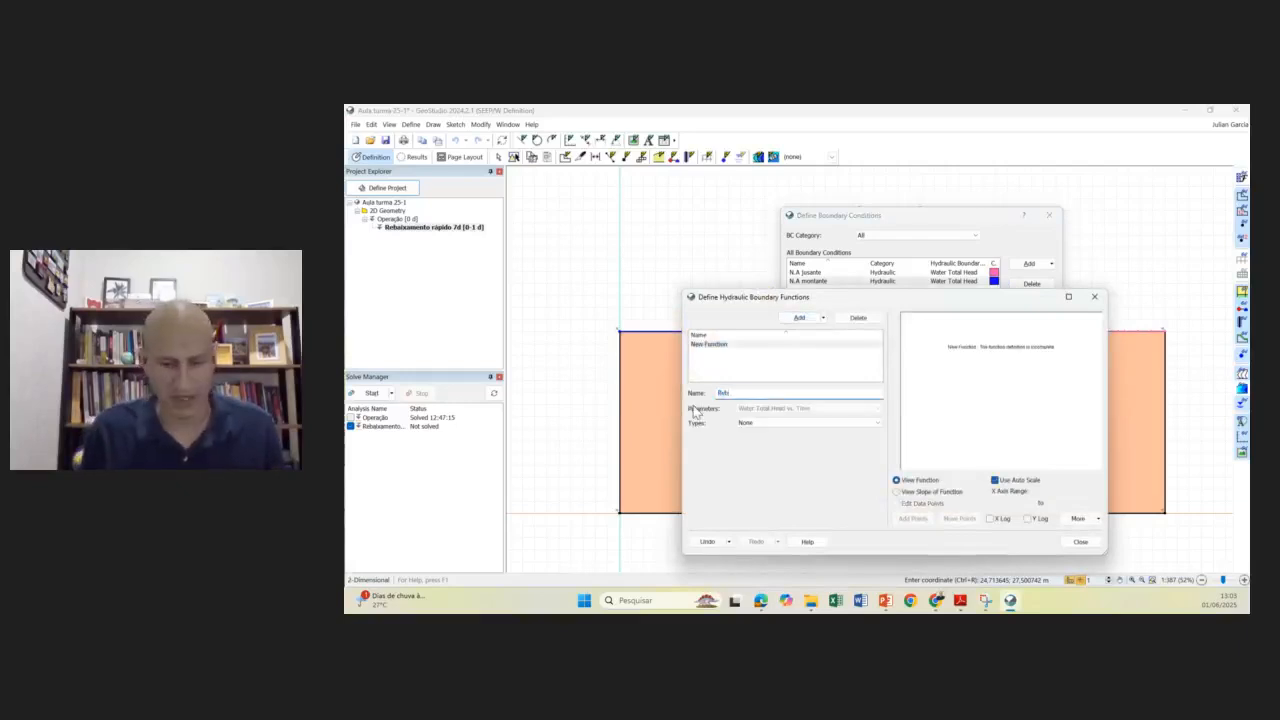
text(aixamento rápido)
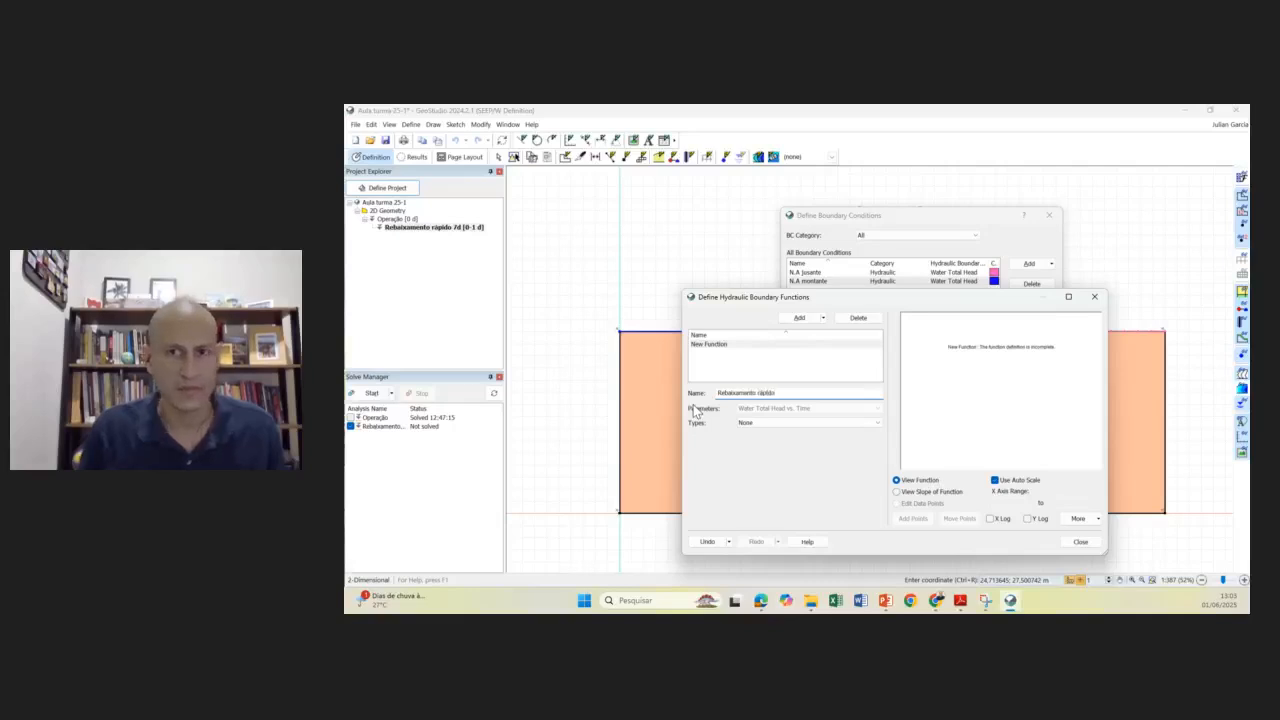
click(762, 432)
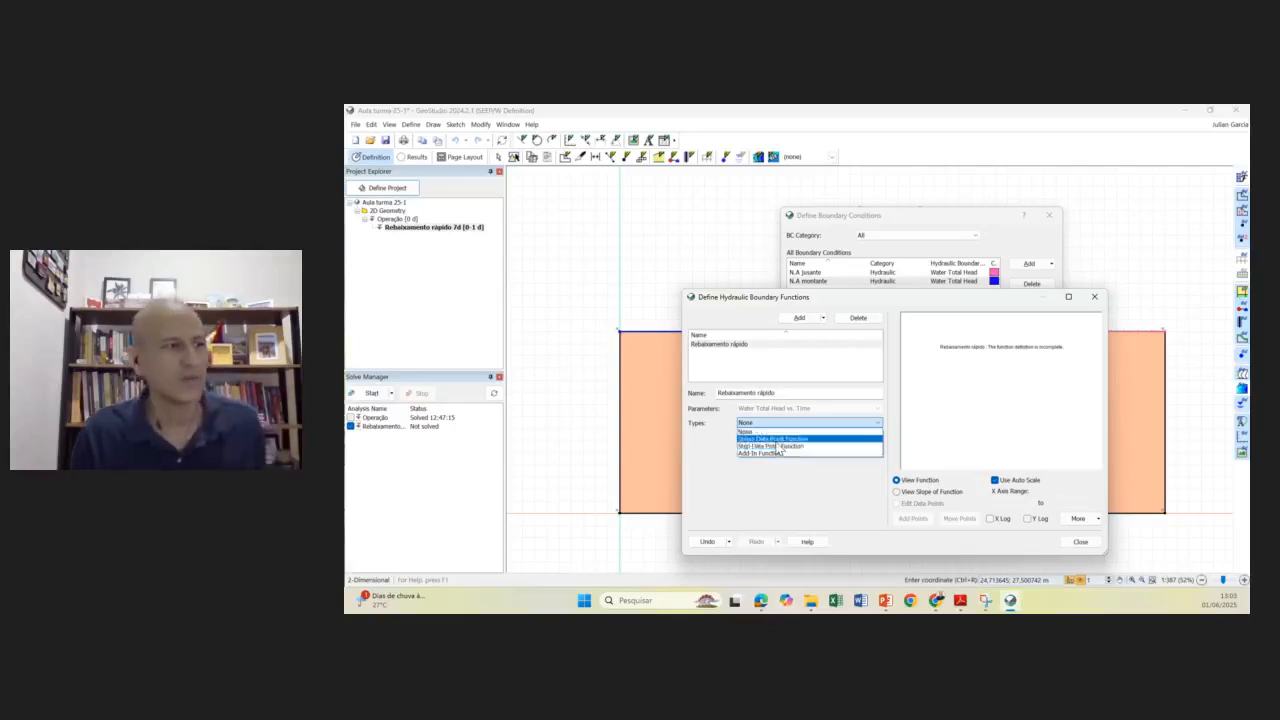
click(777, 439)
- Enter the Rebaixamento rápido function's first data point: time 0 d, water total head 18 m
drag(1003, 305, 1033, 180)
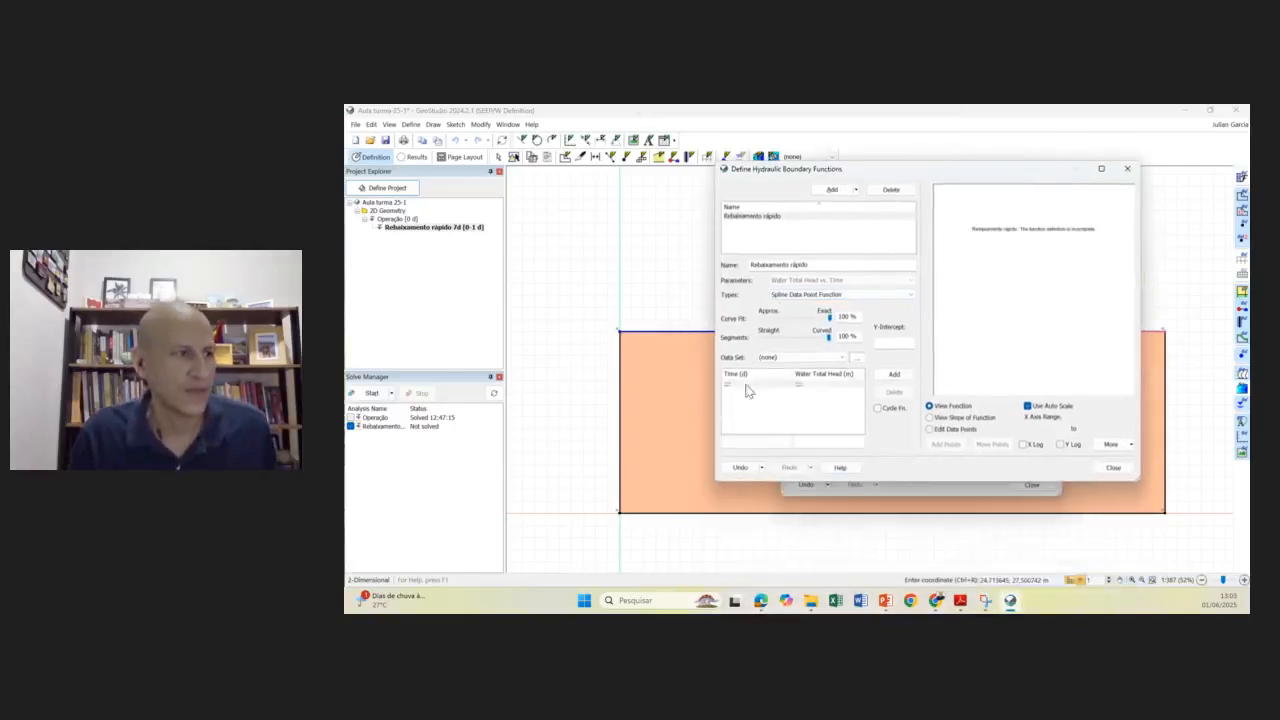
click(744, 388)
click(894, 375)
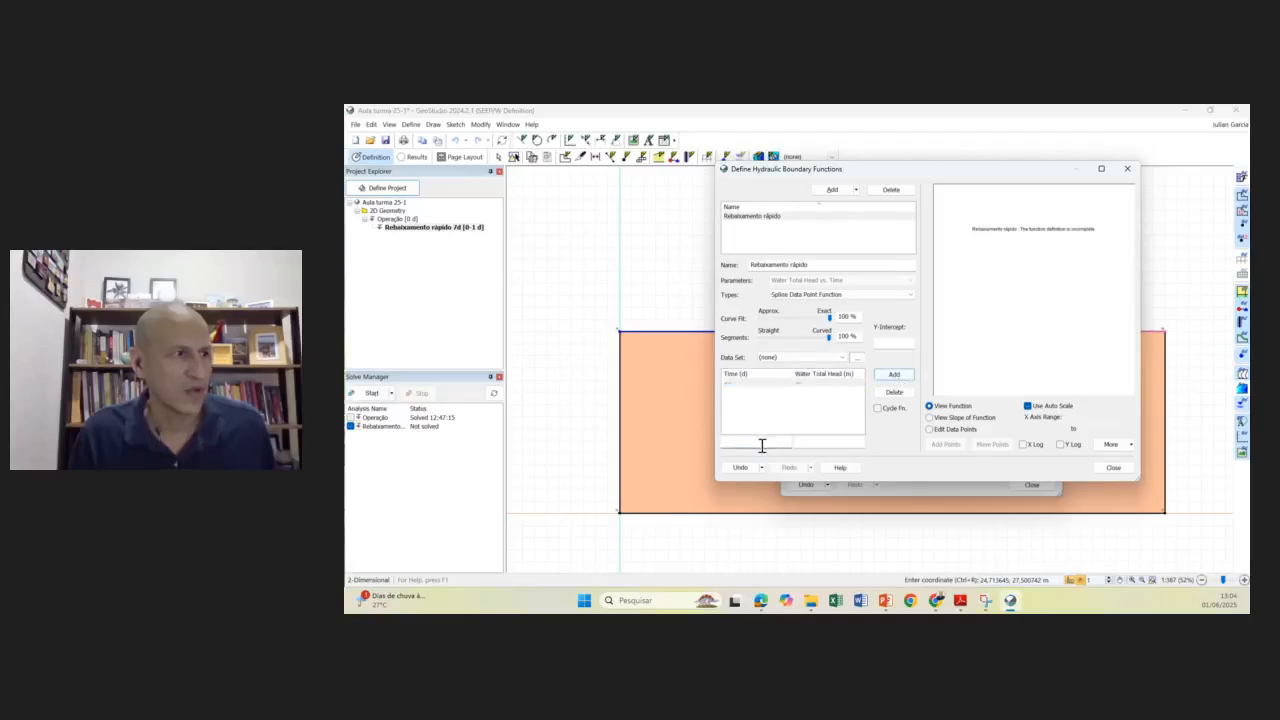
text(0)
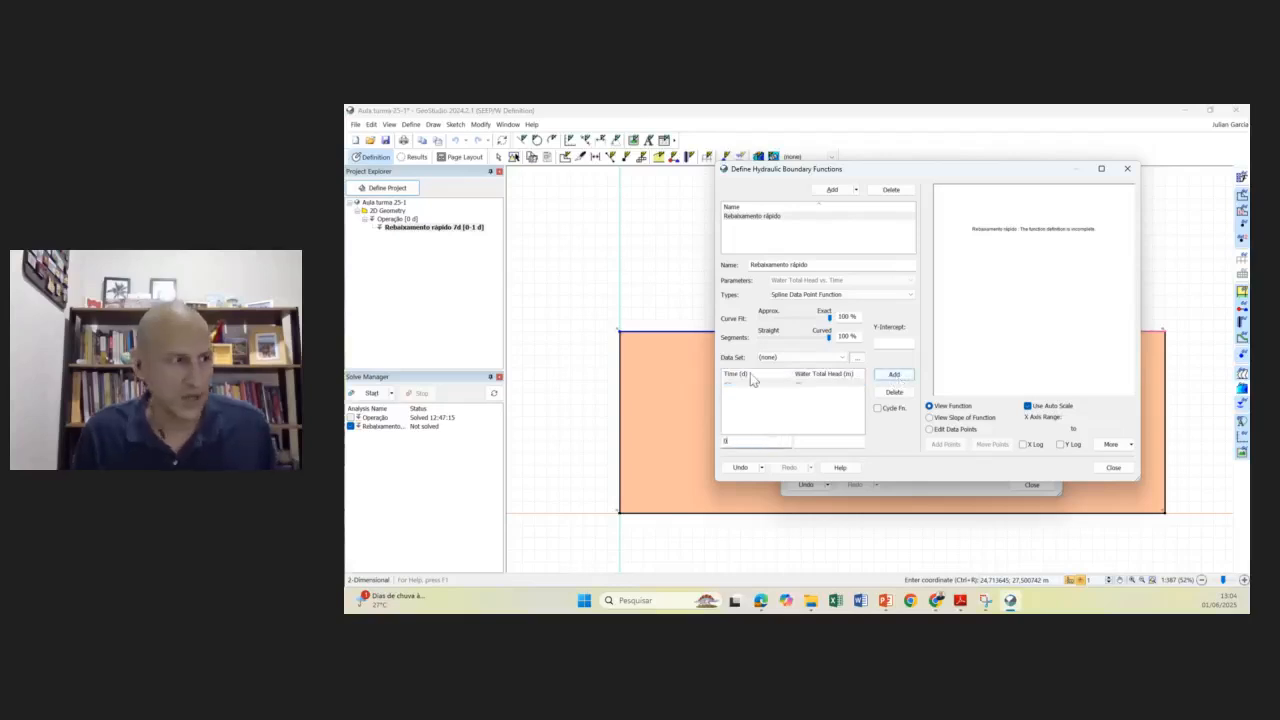
click(820, 444)
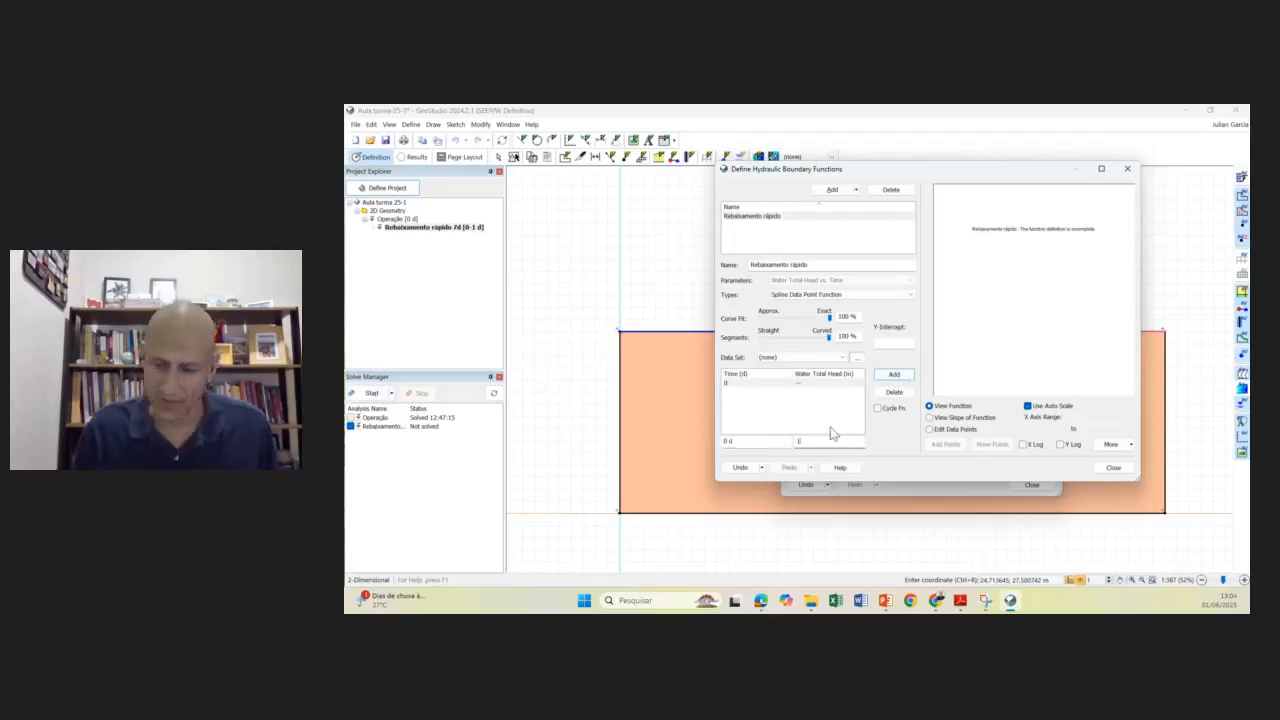
click(894, 374)
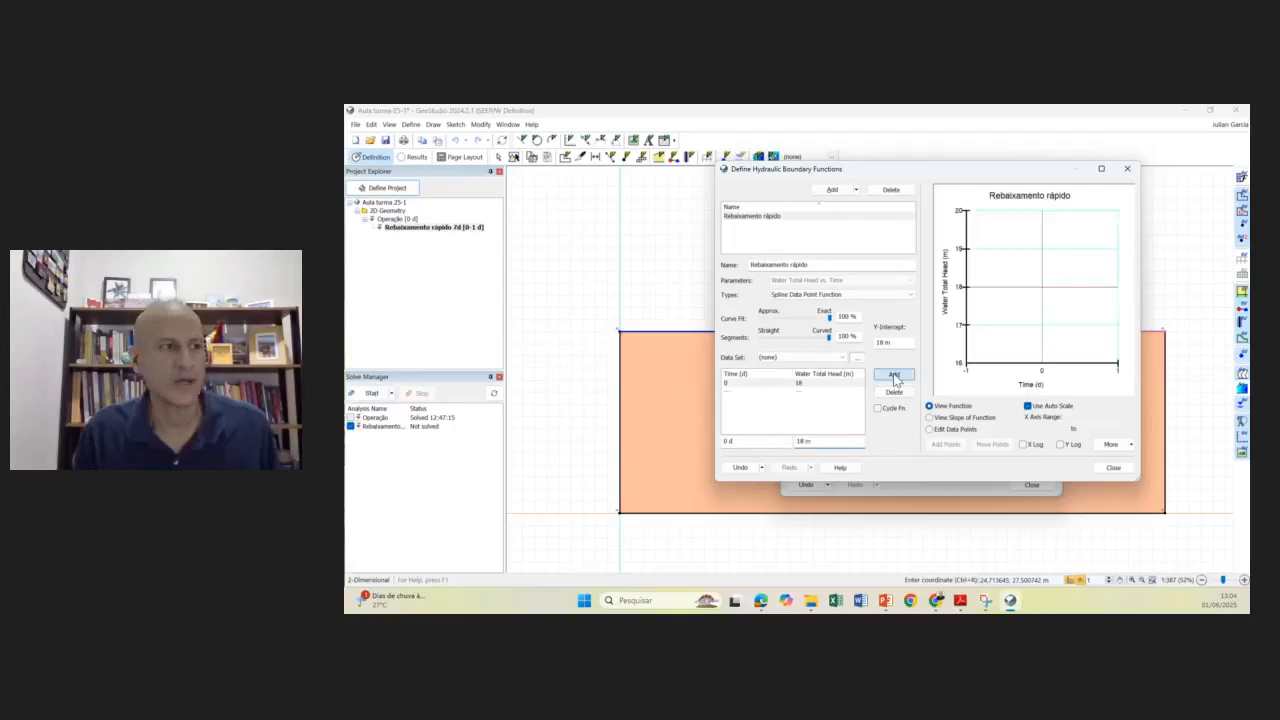
- Add a second data point at 7 d with 2 m water total head, and close the function and boundary condition definitions
click(731, 397)
click(741, 443)
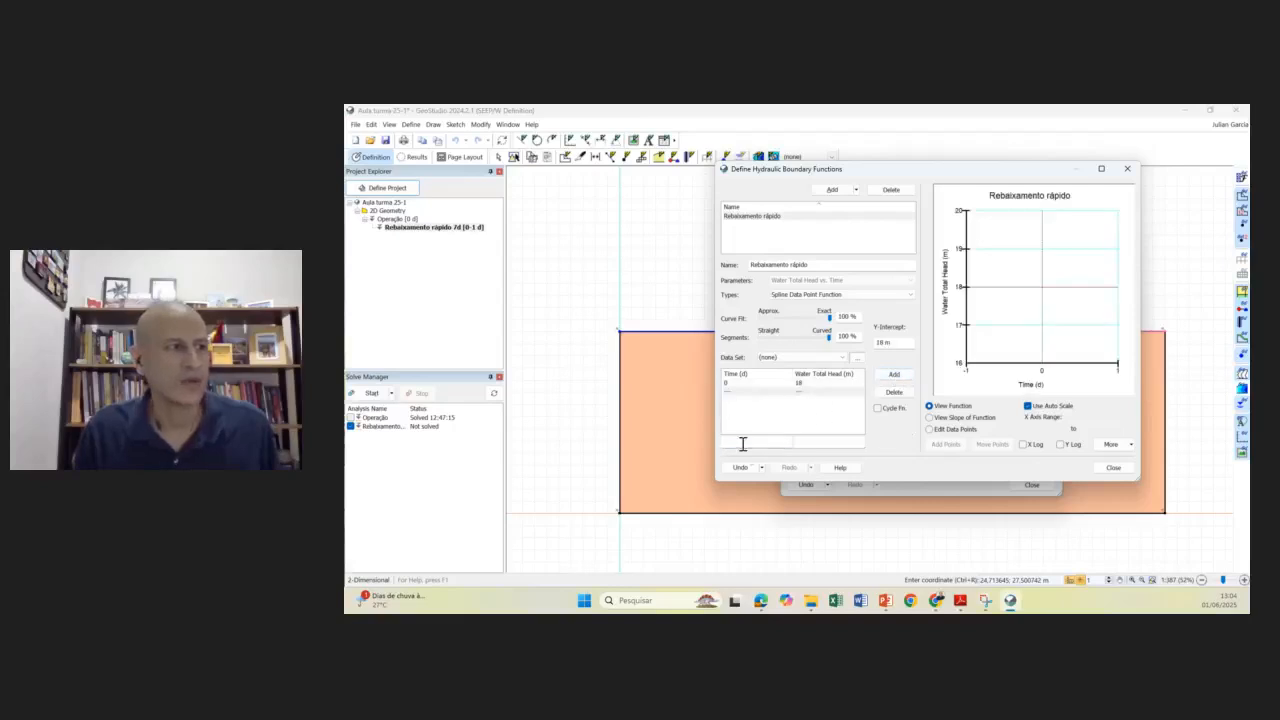
text(7)
click(822, 444)
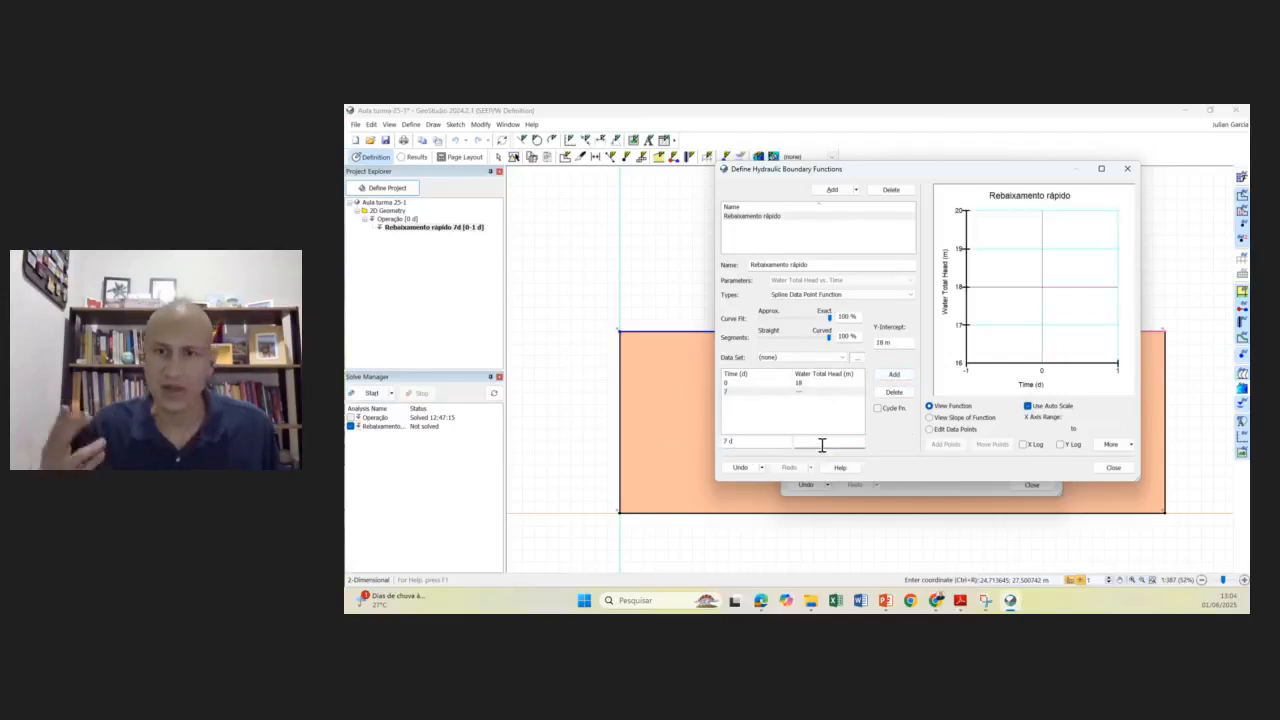
text(2)
click(894, 374)
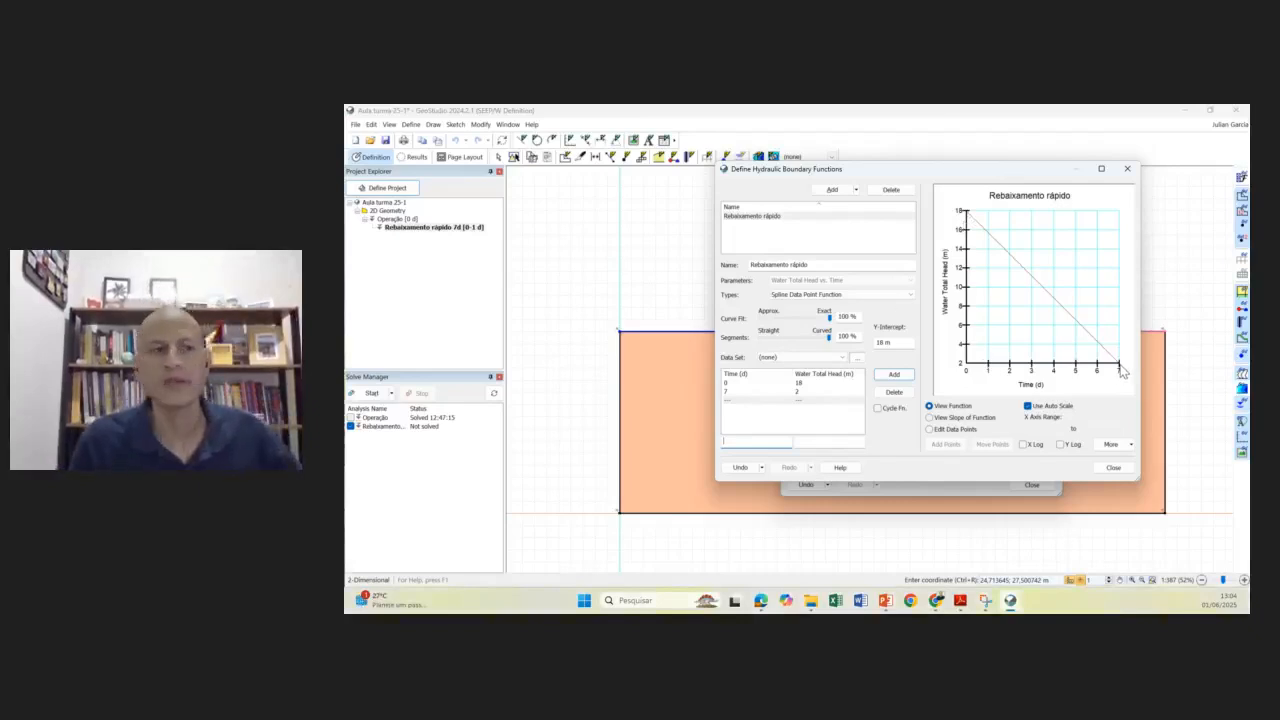
click(1113, 467)
click(1032, 485)
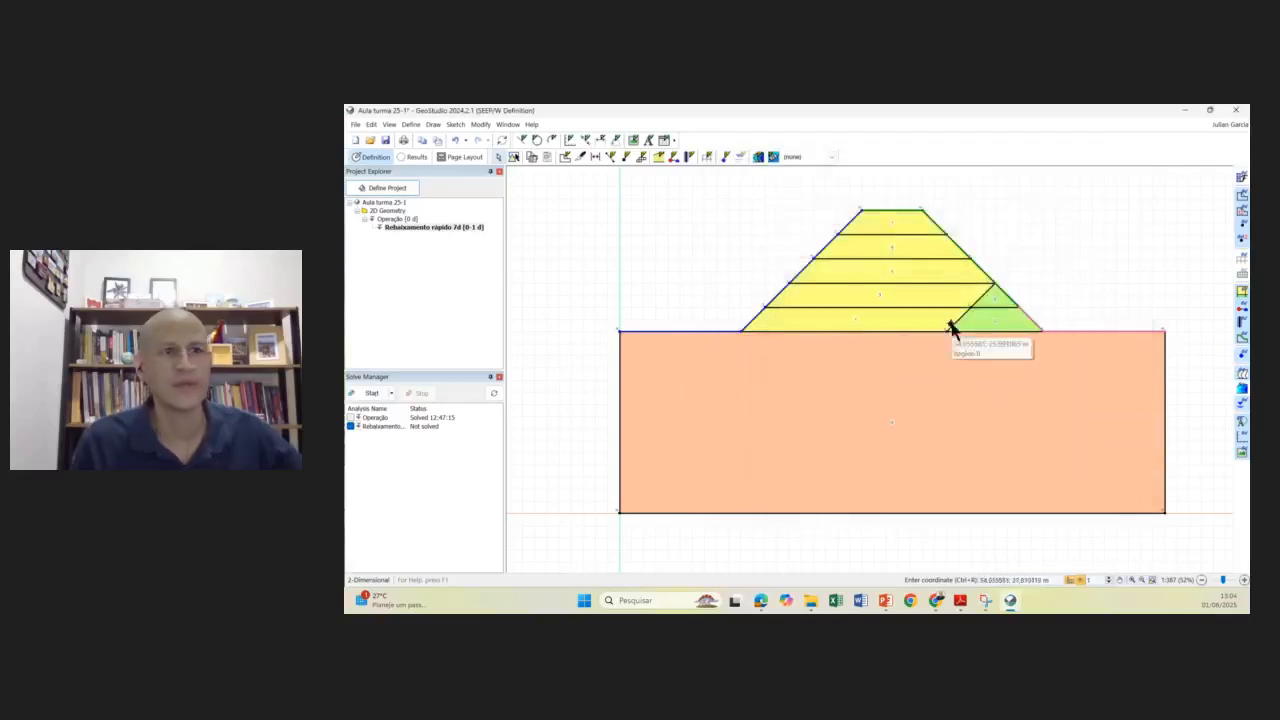
scroll(950, 378, up, 2)
scroll(955, 380, down, 1)
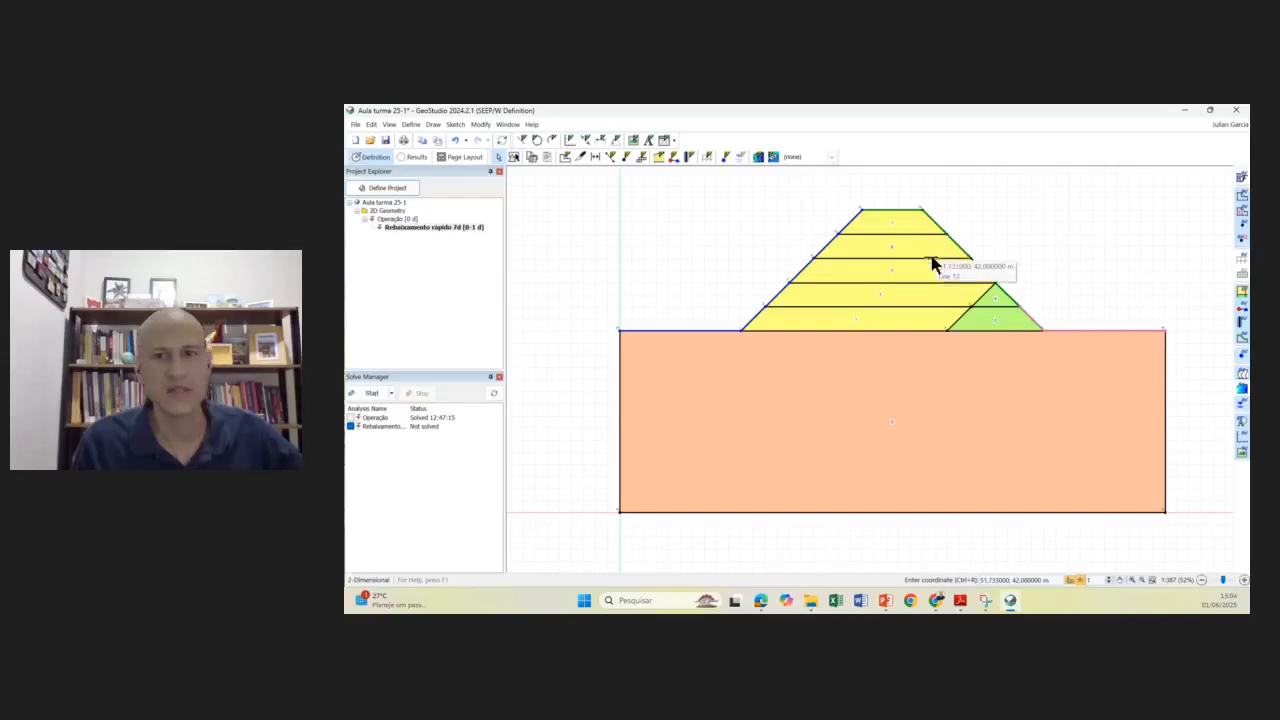
scroll(930, 265, up, 1)
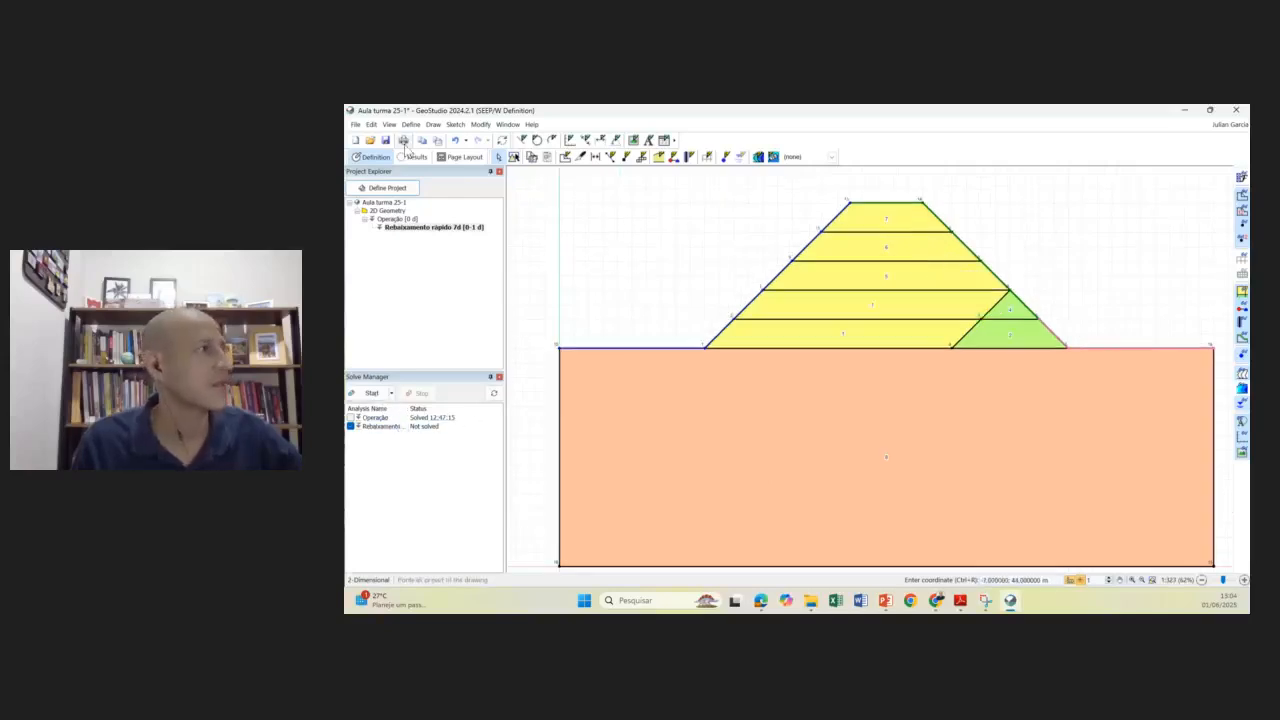
- Open the project definition and examine the Rebaixamento rápido 7d analysis's type, physics, initial water conditions and settings
click(387, 188)
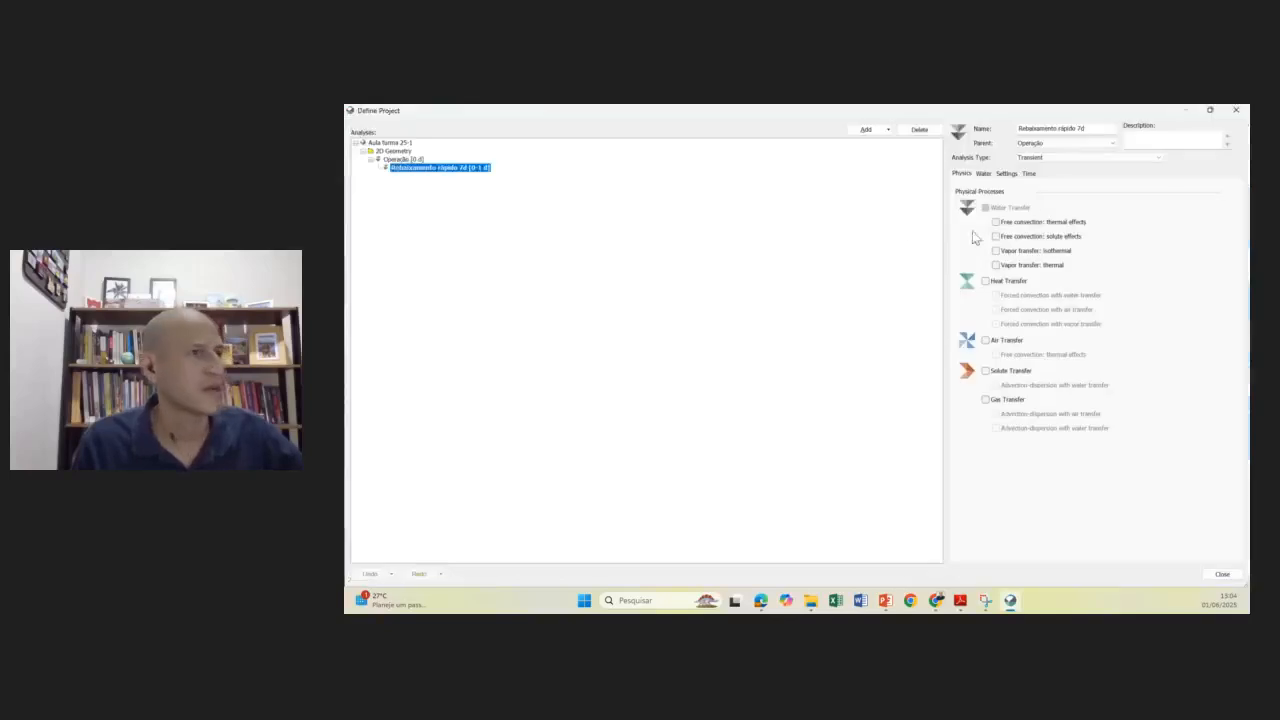
click(1067, 159)
click(1050, 174)
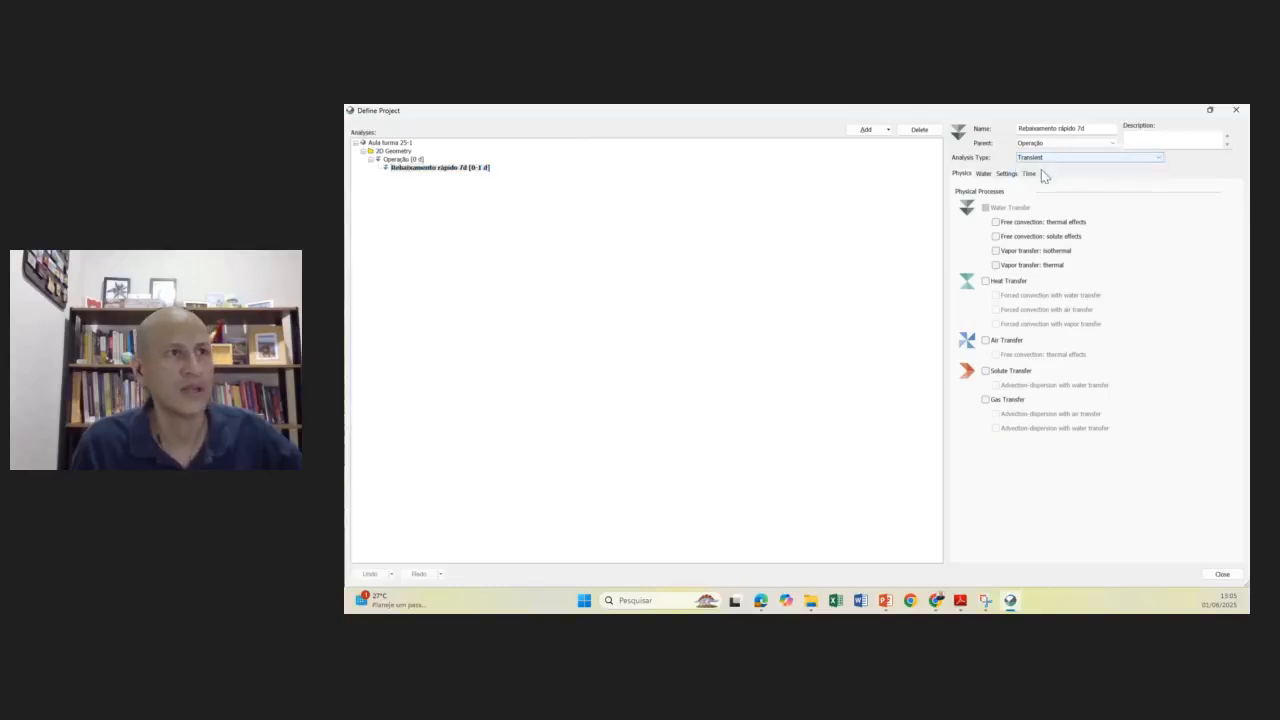
click(1030, 176)
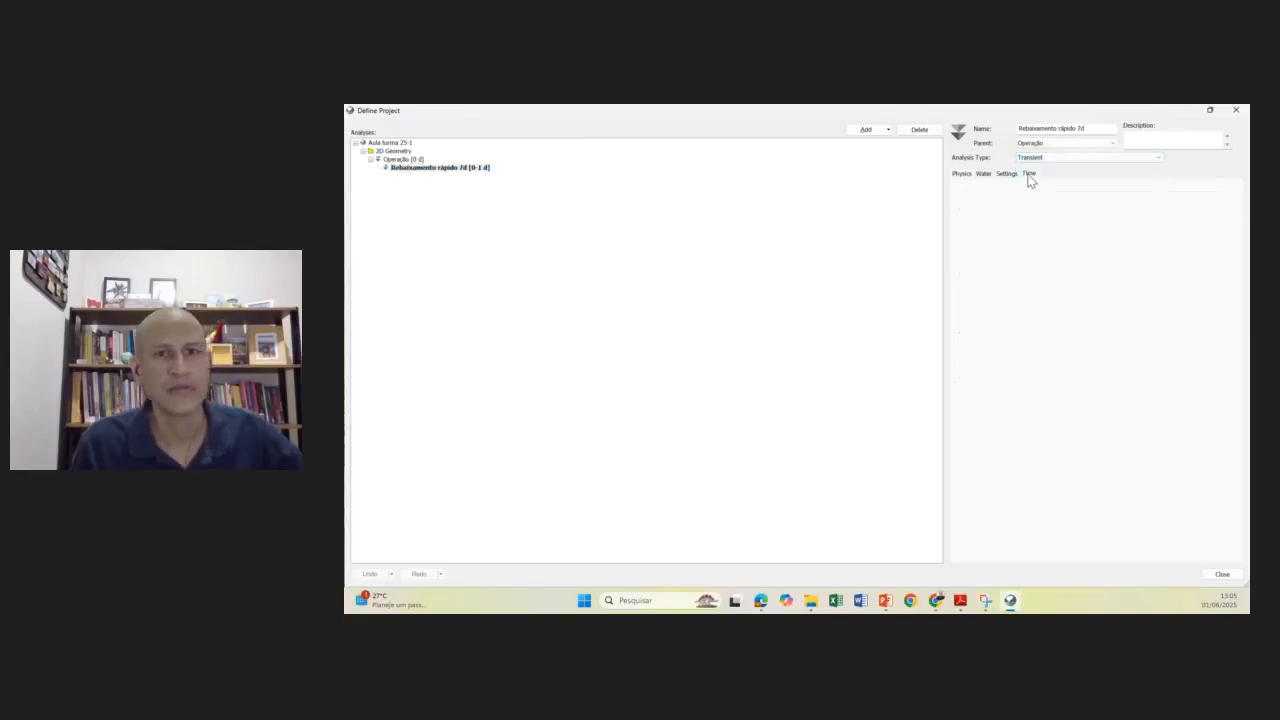
click(963, 178)
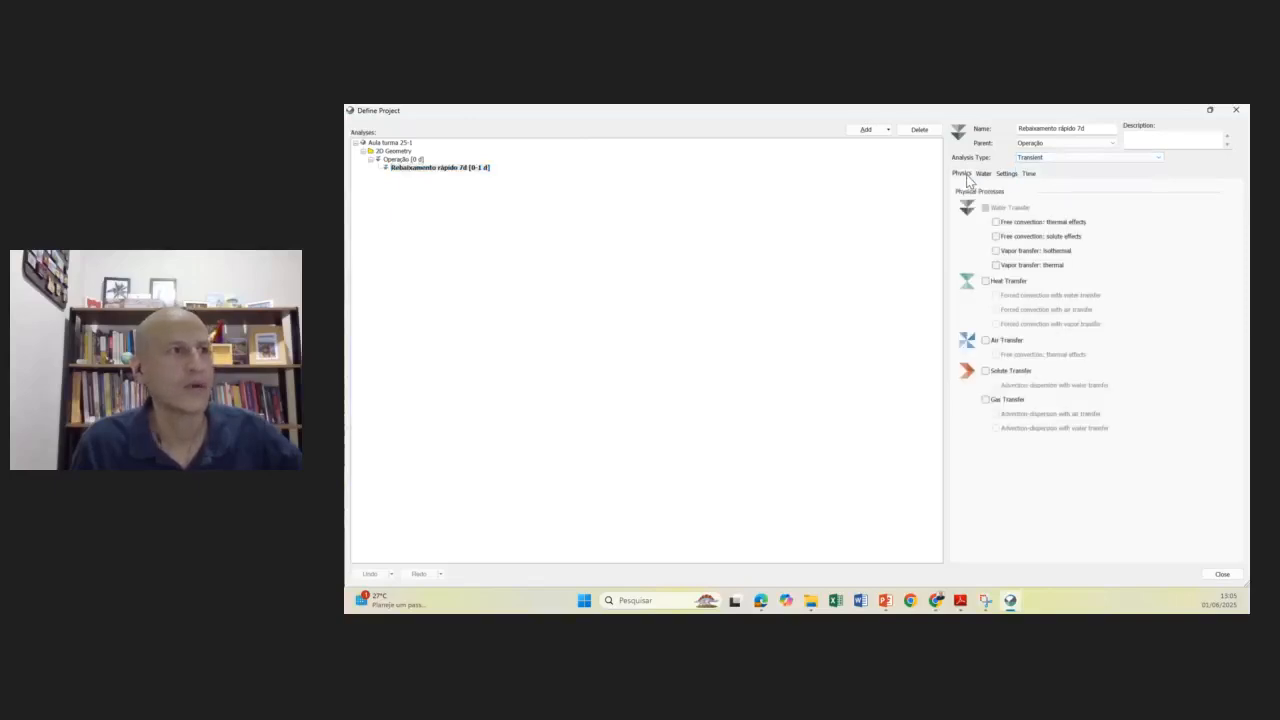
click(985, 178)
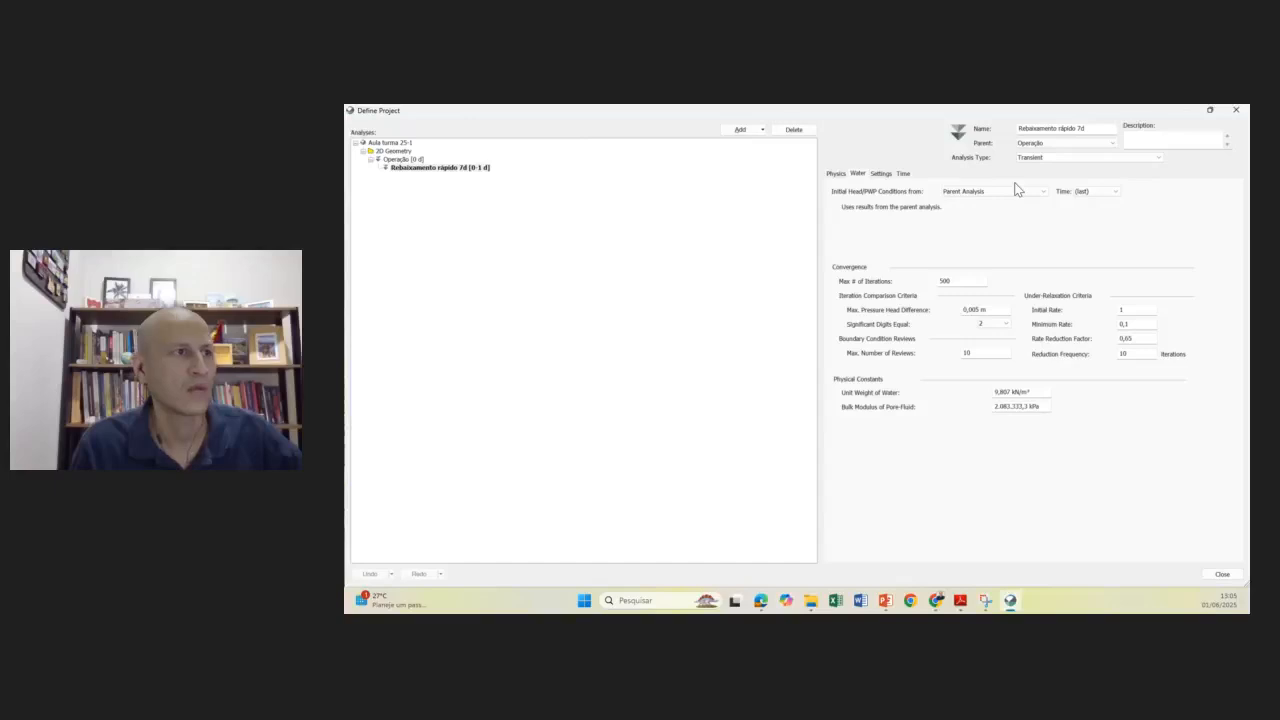
click(1015, 191)
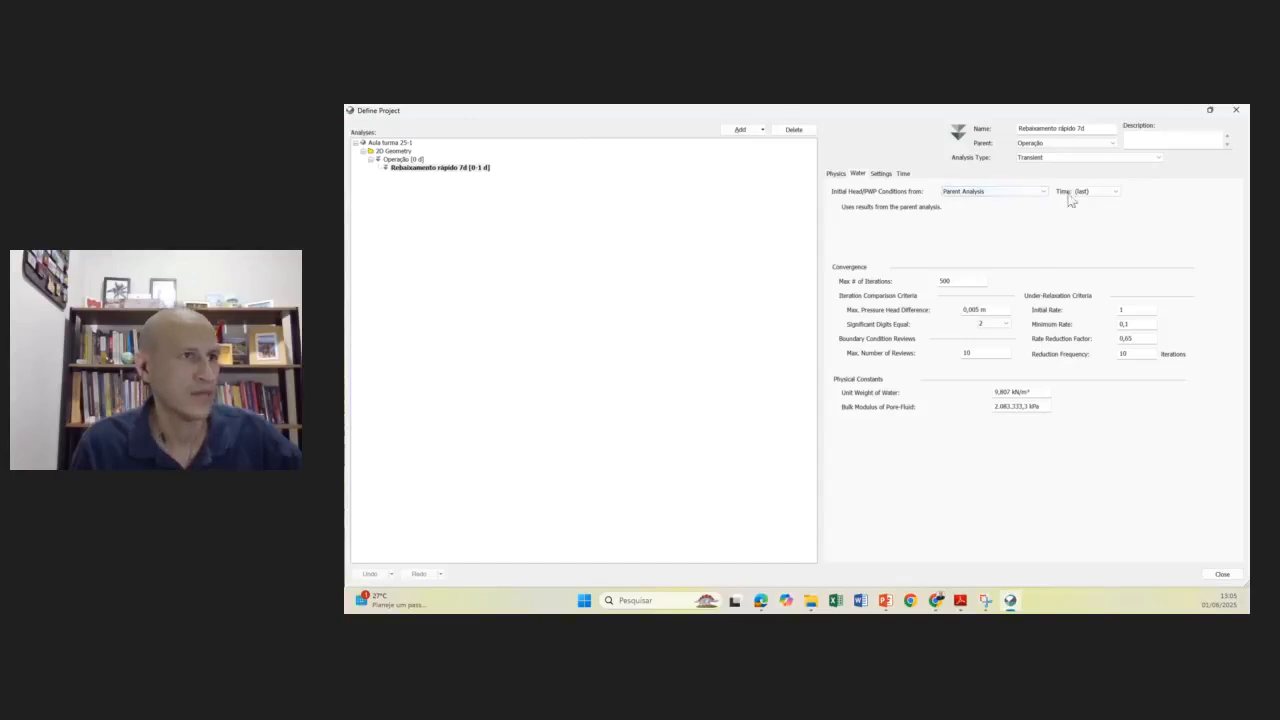
click(1062, 158)
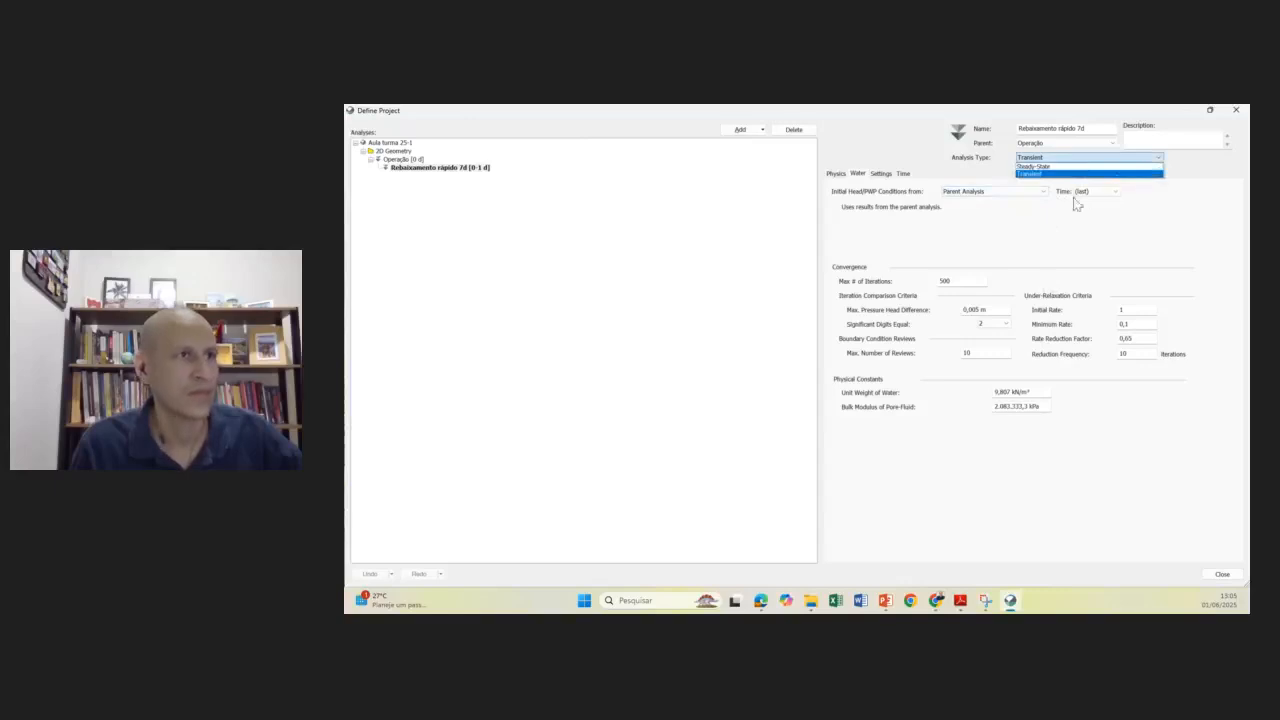
click(881, 175)
click(881, 175)
- Set the number of time steps for the Rebaixamento rápido 7d analysis to 7
click(902, 175)
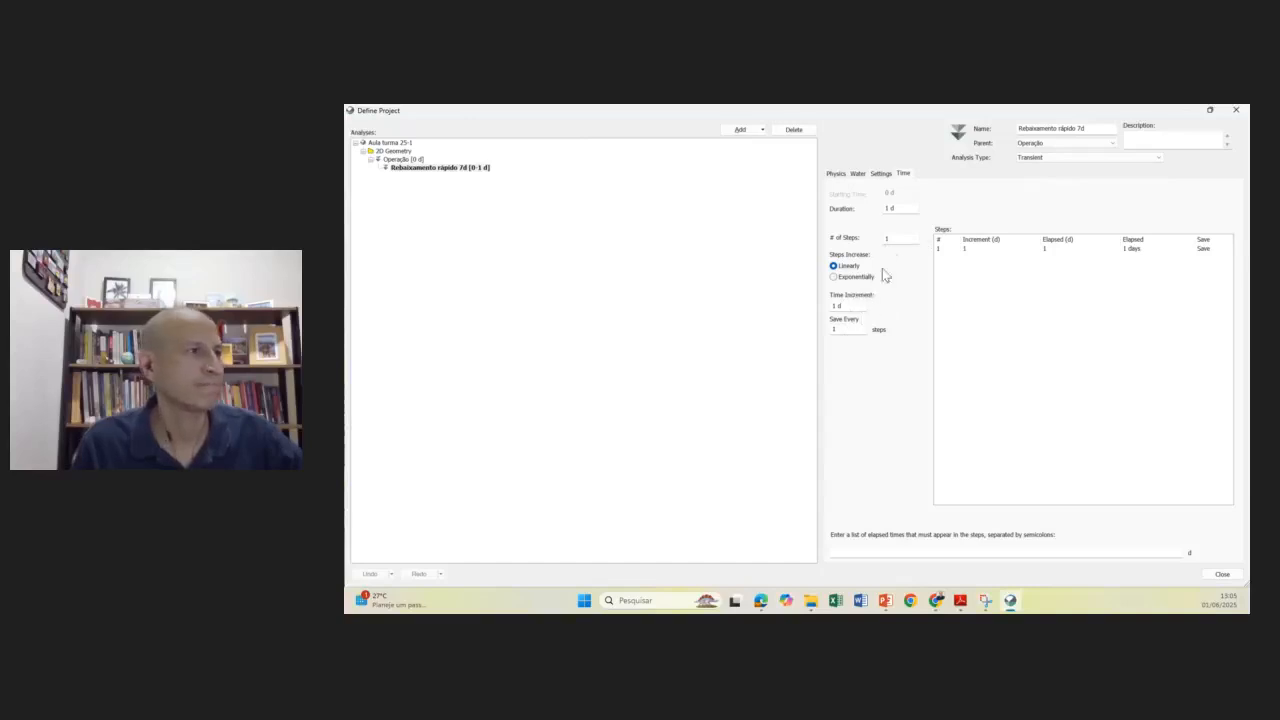
double_click(888, 238)
text(7)
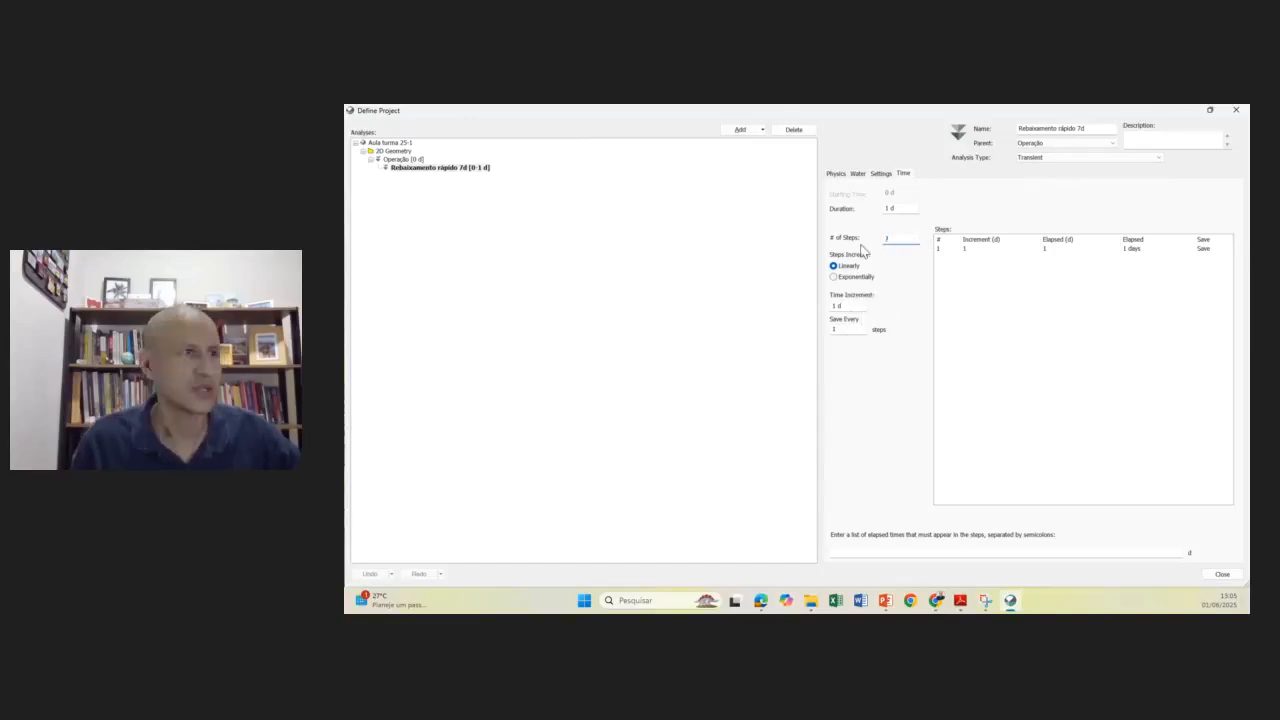
double_click(846, 305)
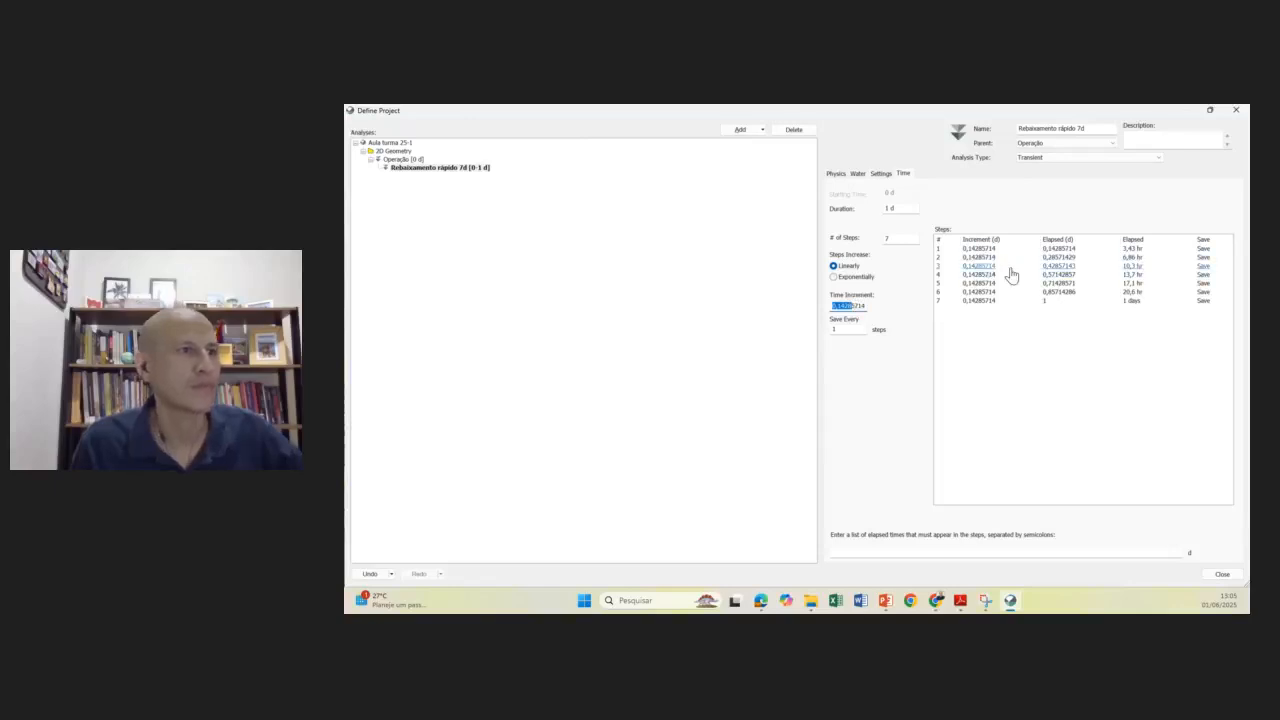
- Set the transient analysis duration to 20 d and the number of time steps to 20
double_click(889, 208)
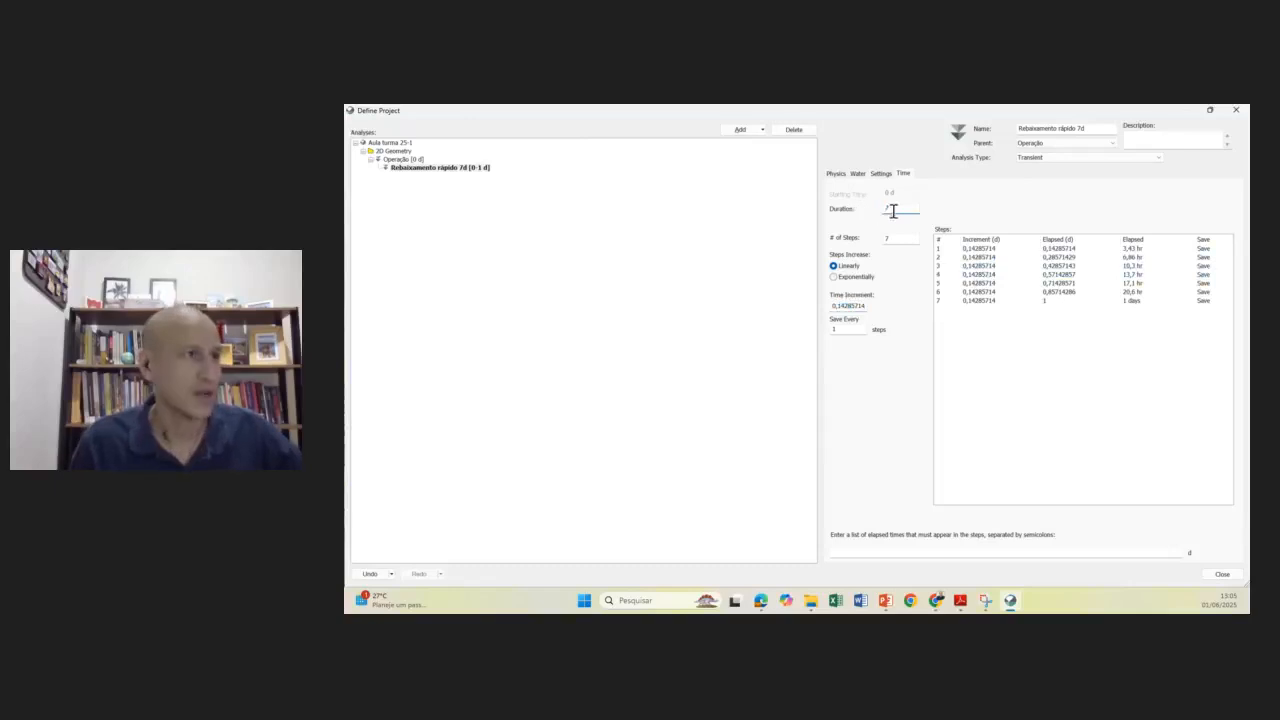
text(20)
key(Tab)
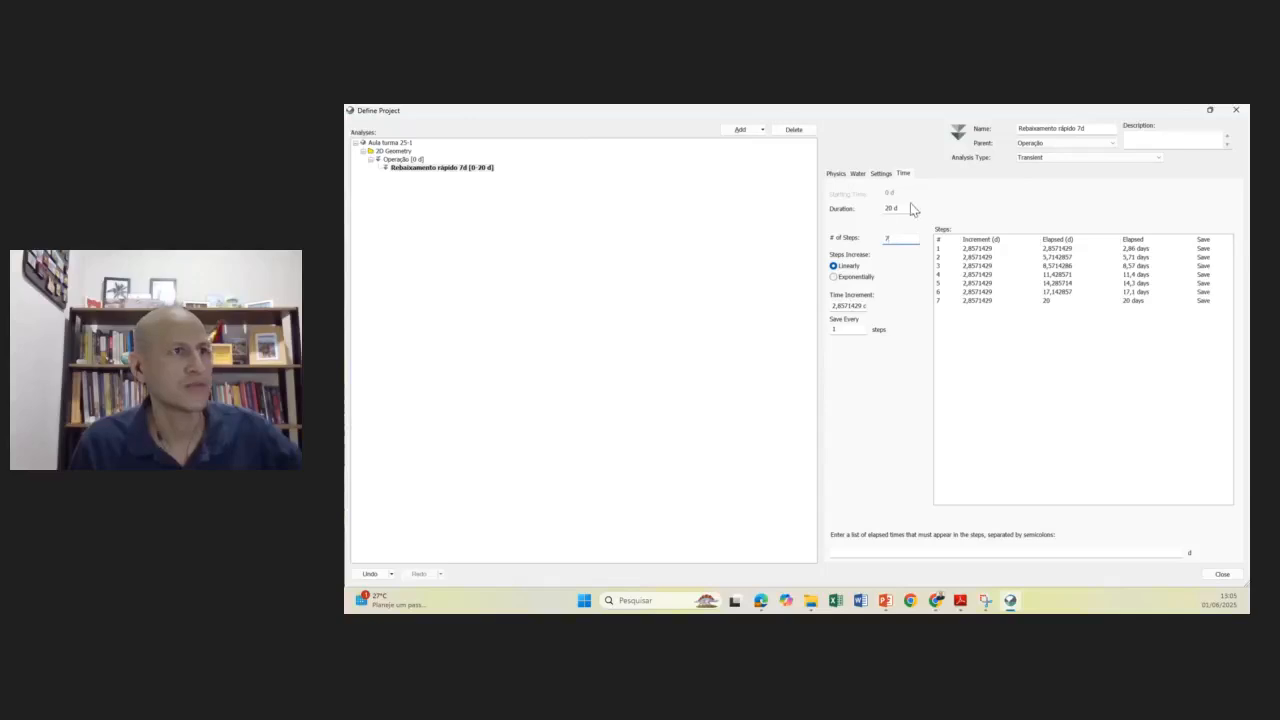
drag(900, 239, 849, 237)
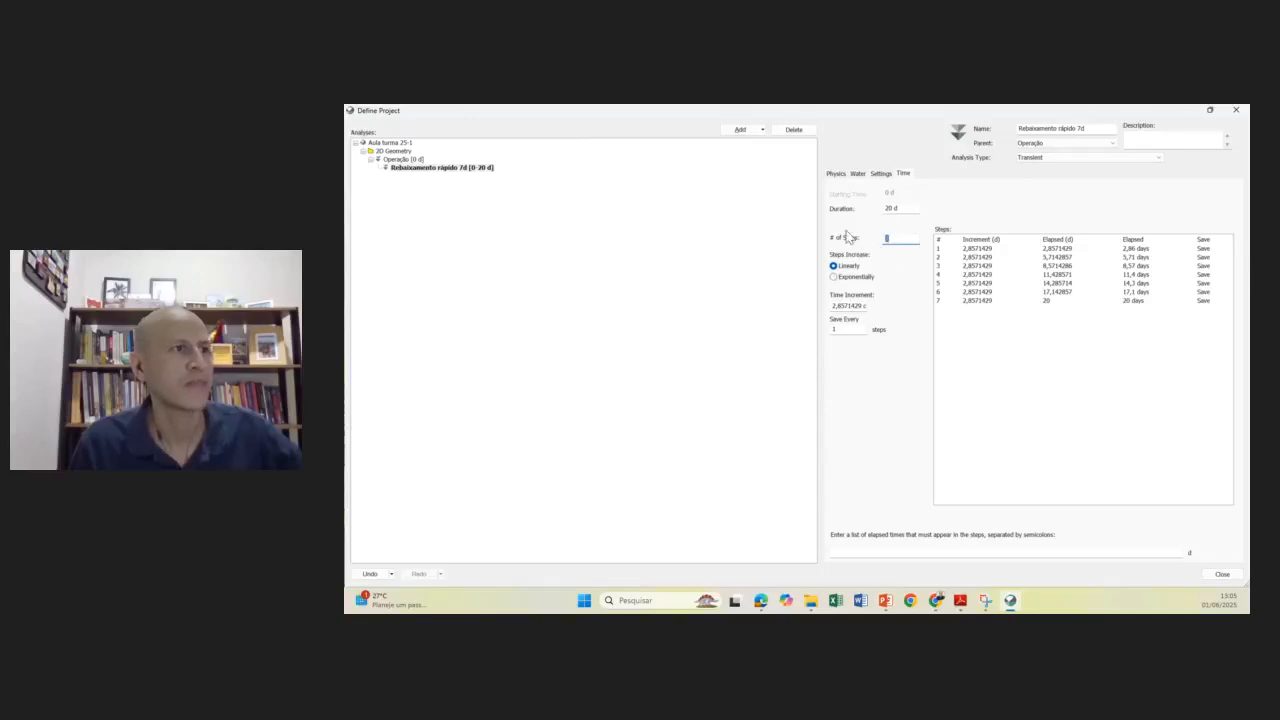
click(908, 208)
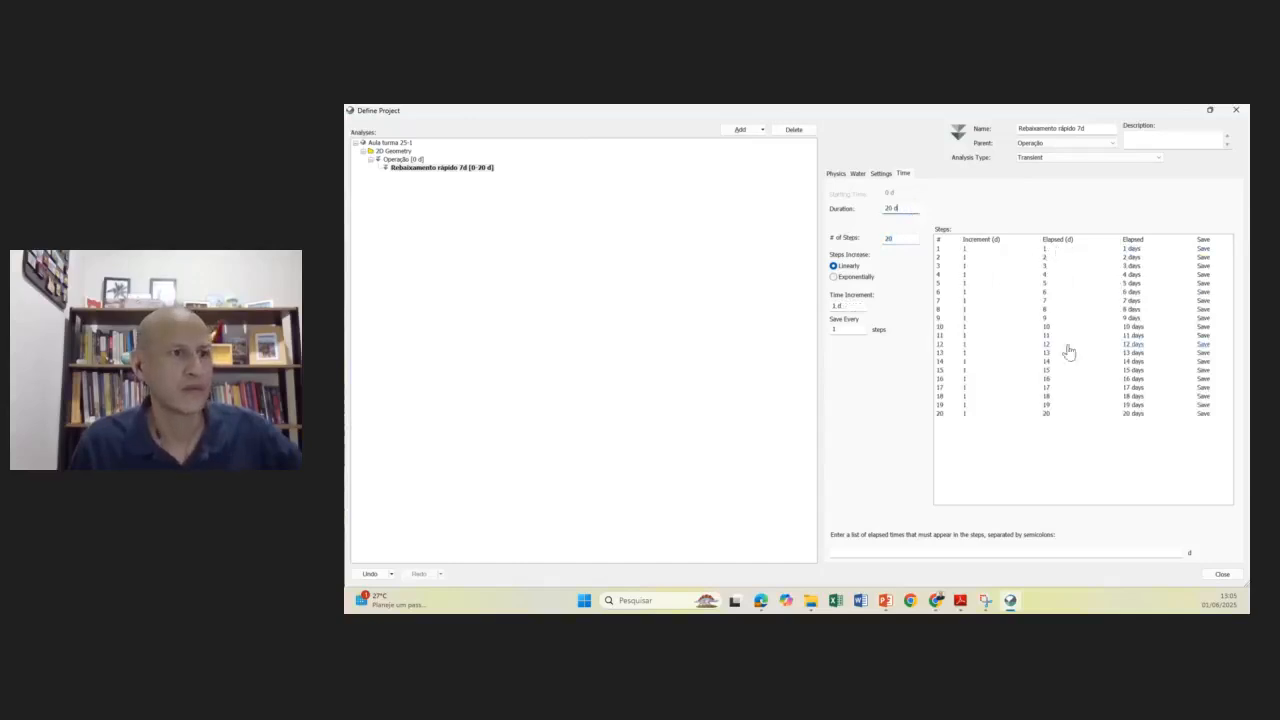
- Change the analysis duration to 15 d with 15 linearly increasing time steps
drag(906, 208, 822, 214)
text(15)
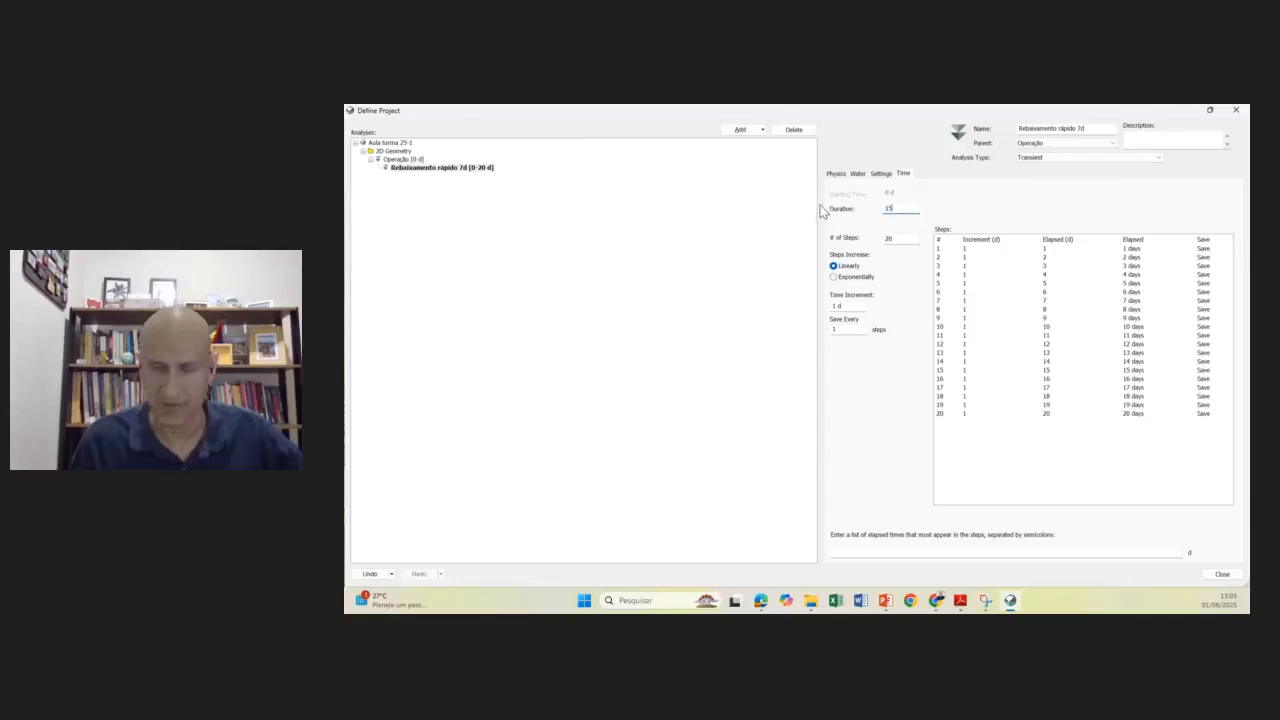
click(903, 238)
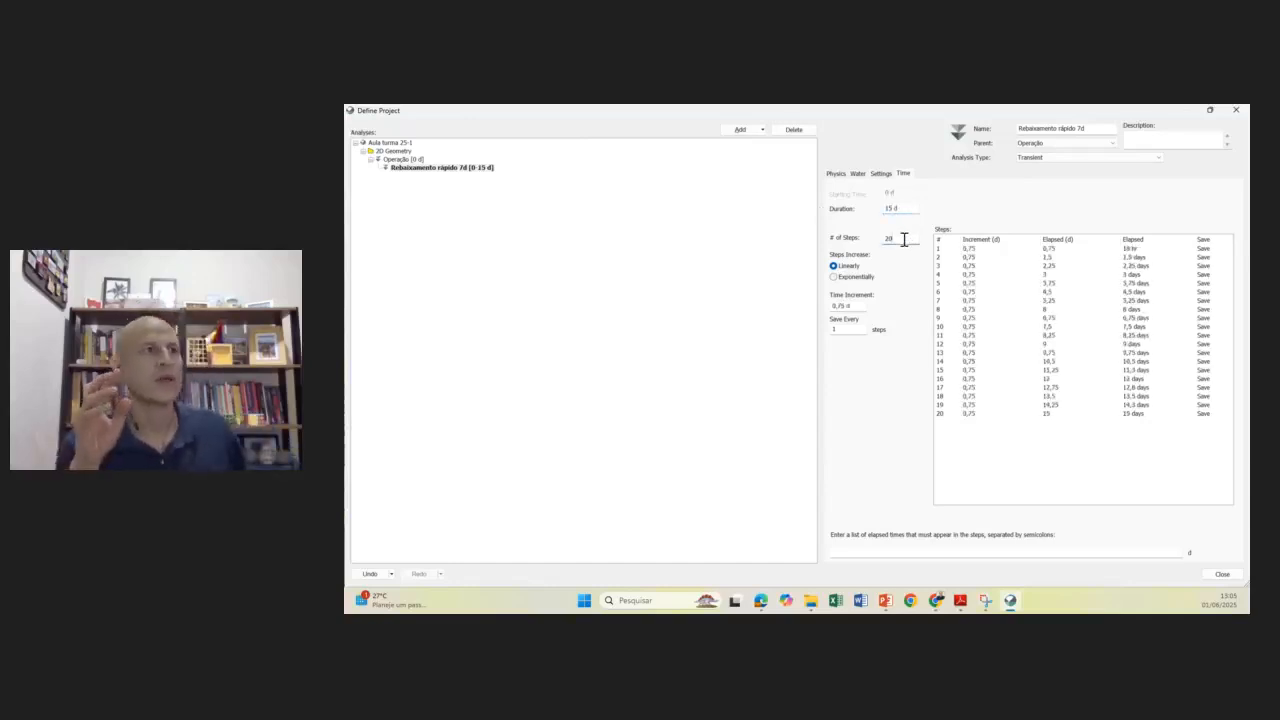
drag(903, 238, 860, 242)
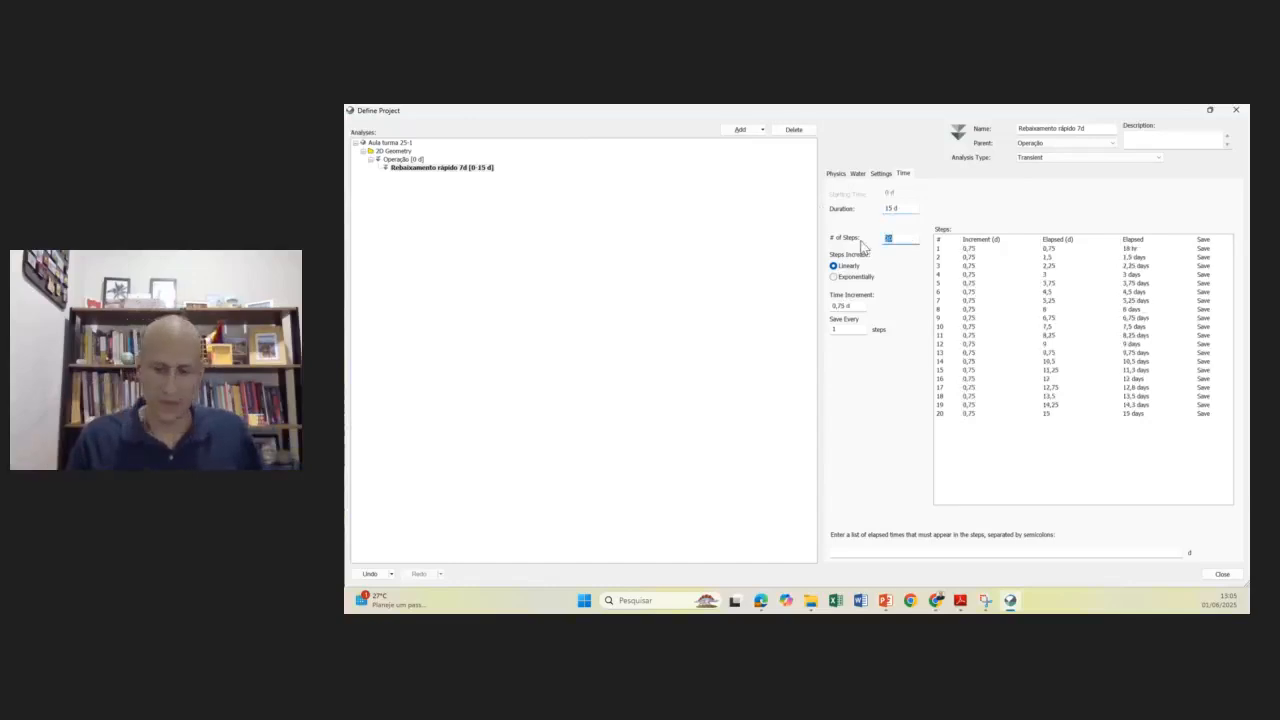
click(858, 305)
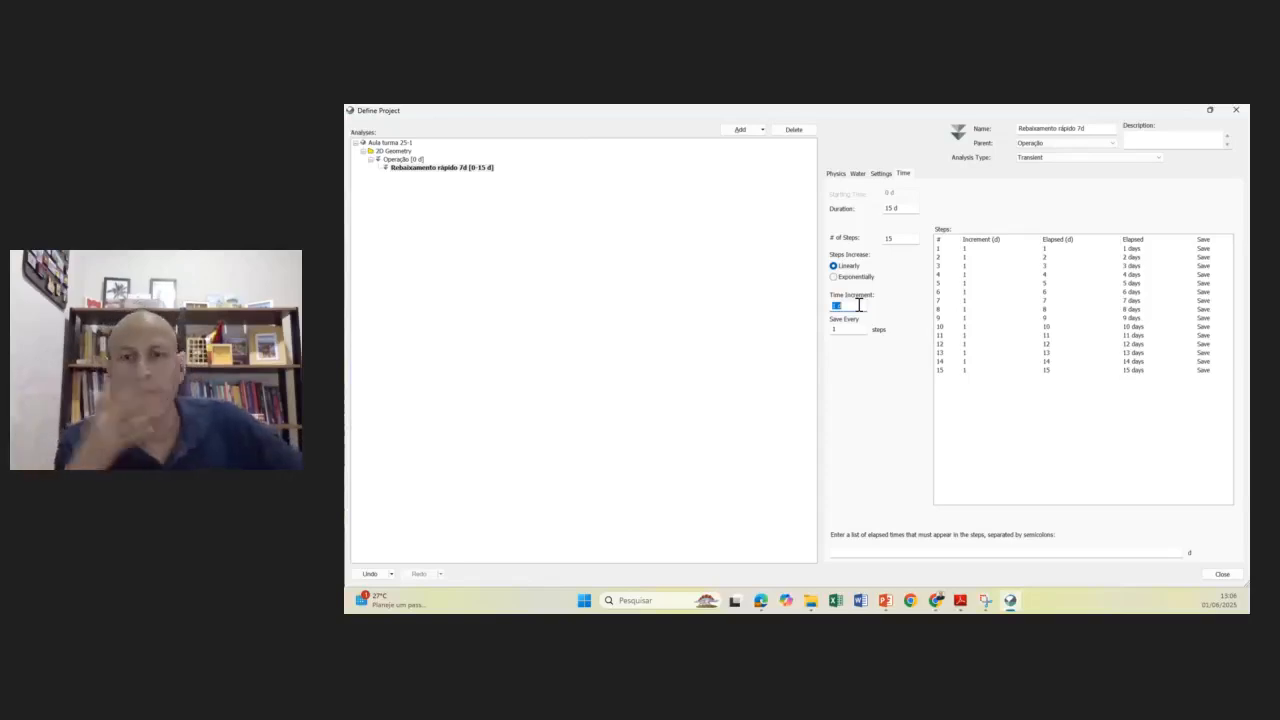
- Set the analysis duration to 365 d with 20 exponentially increasing time steps, and close the project definition
click(882, 209)
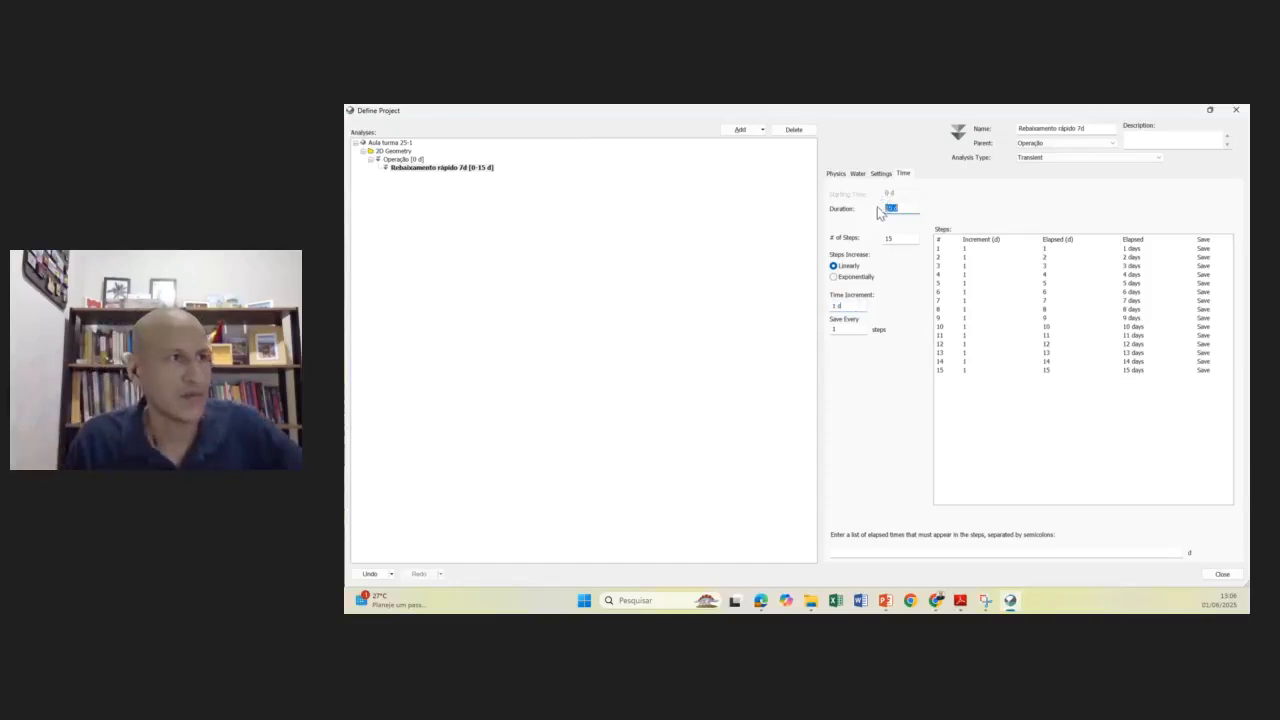
text(365)
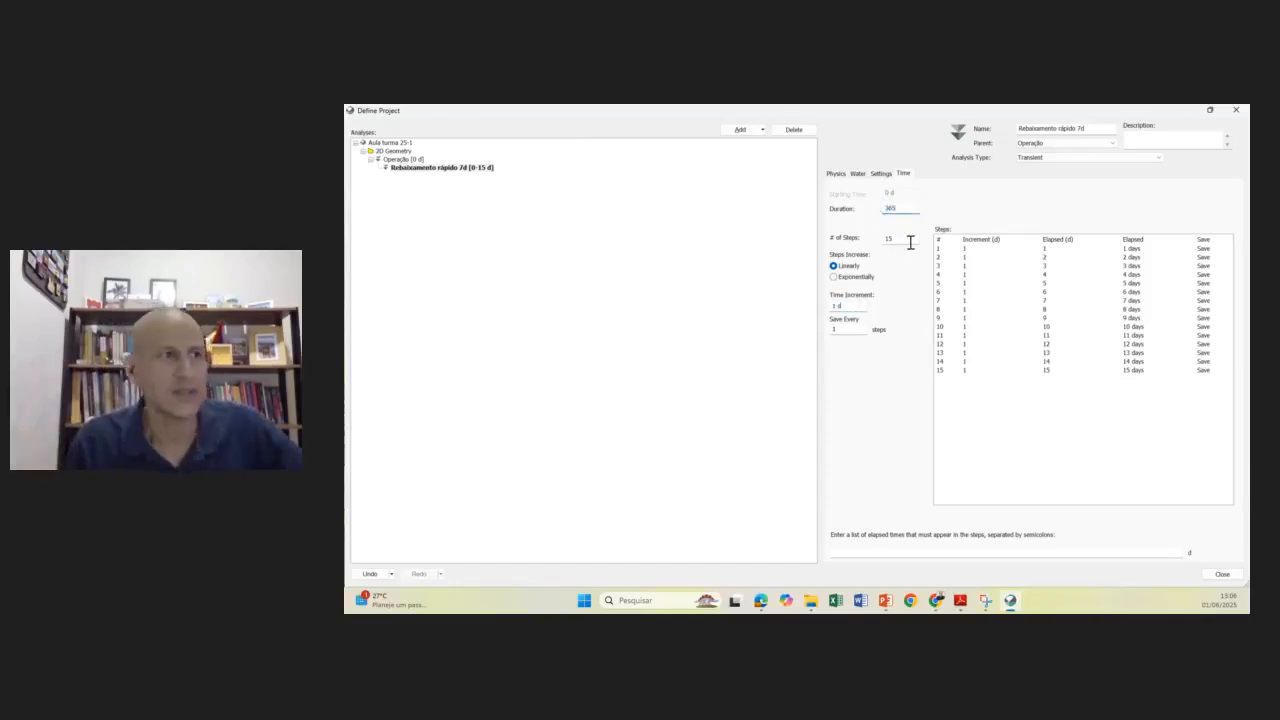
click(909, 240)
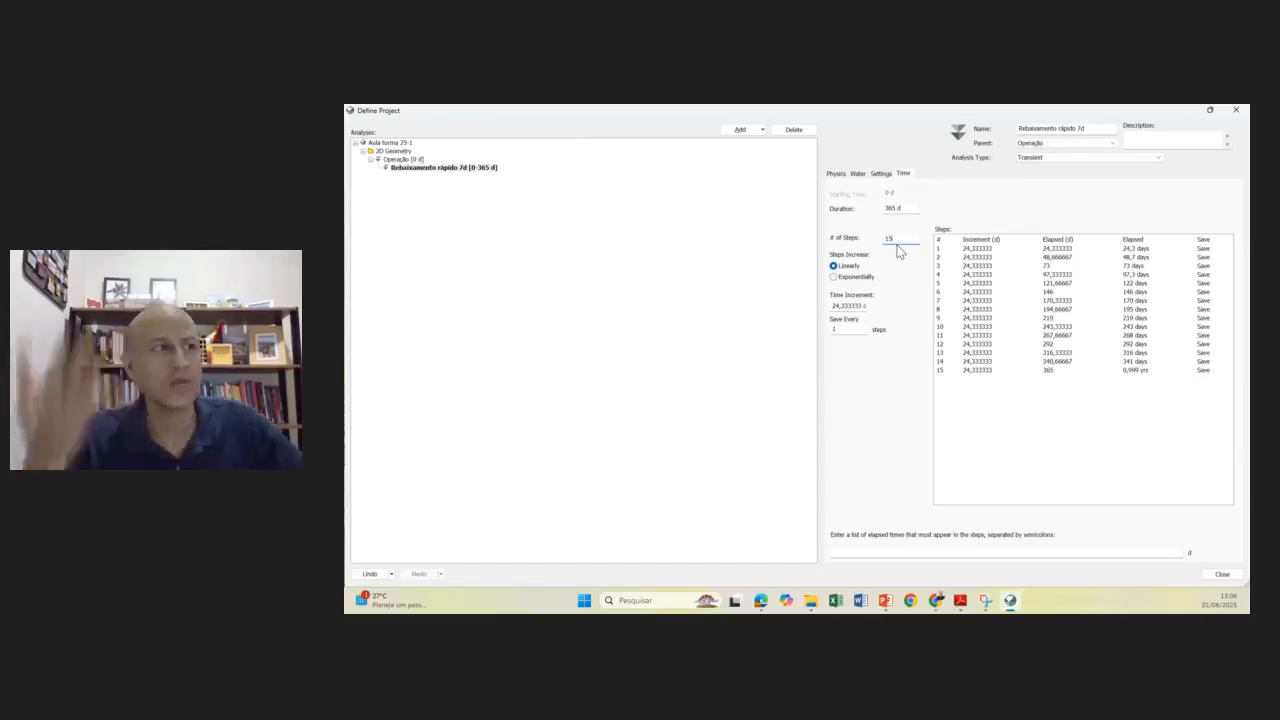
click(834, 277)
drag(902, 239, 870, 242)
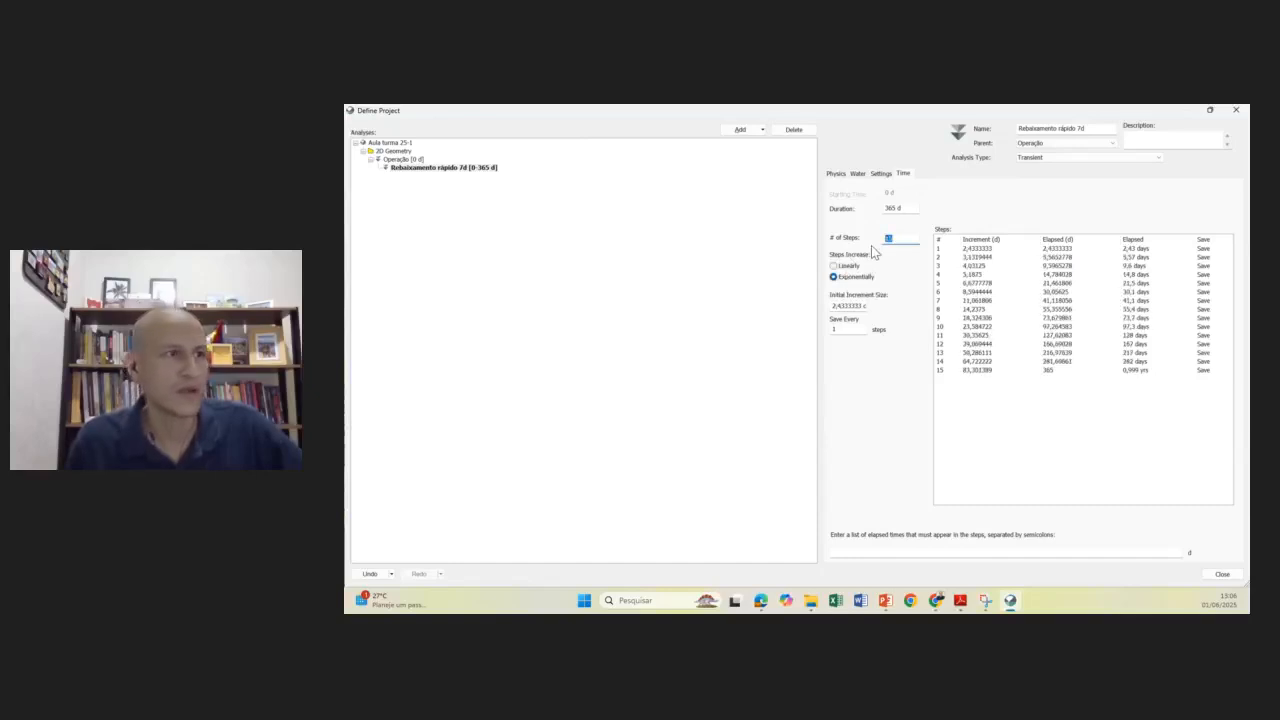
text(20)
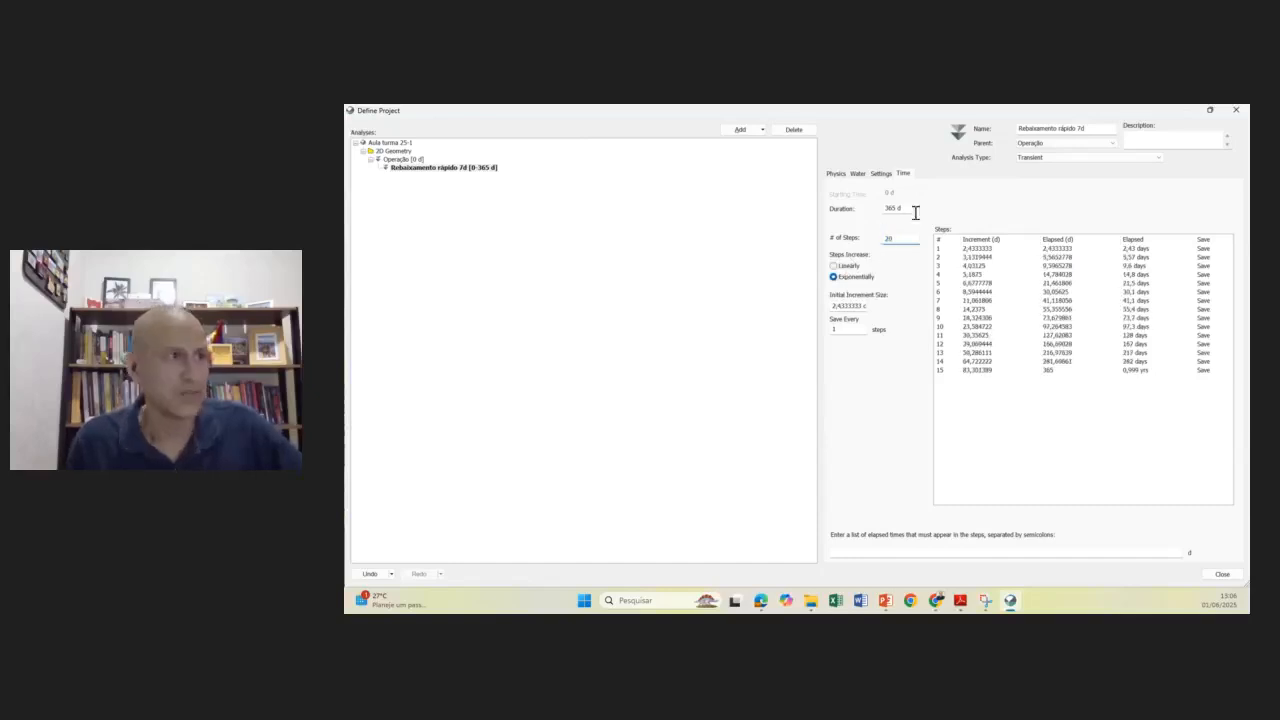
click(905, 208)
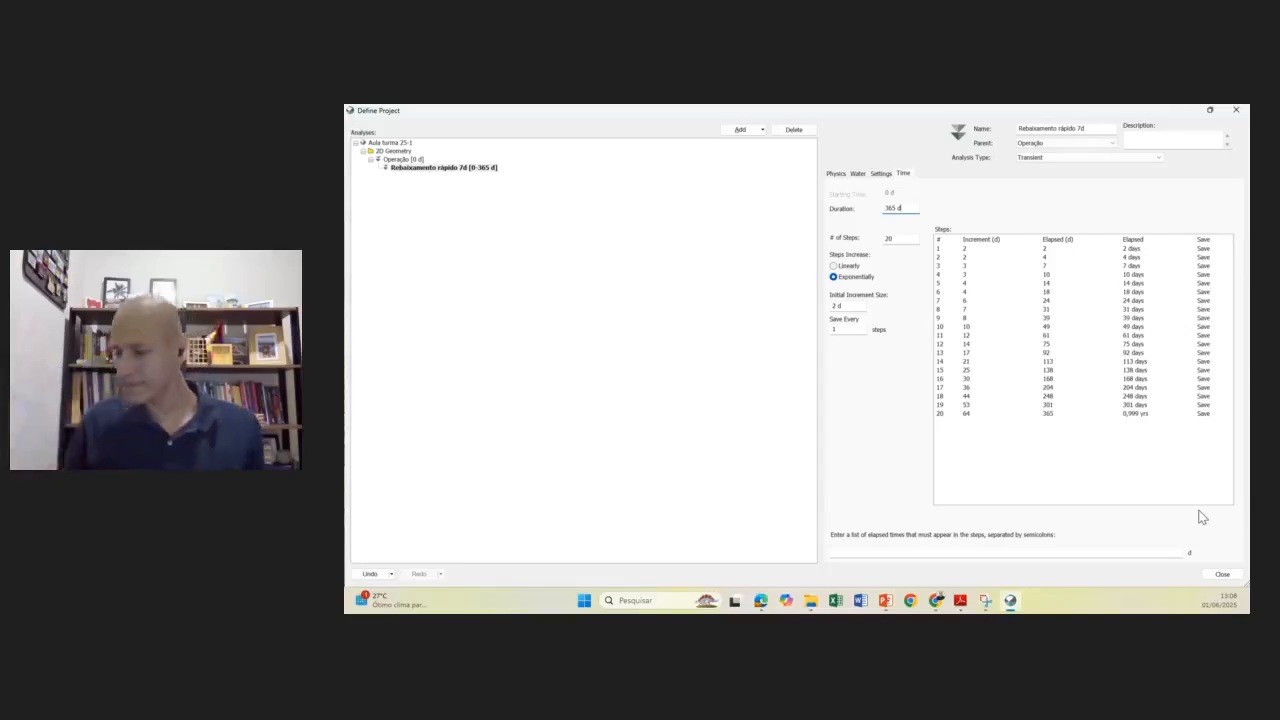
click(1222, 575)
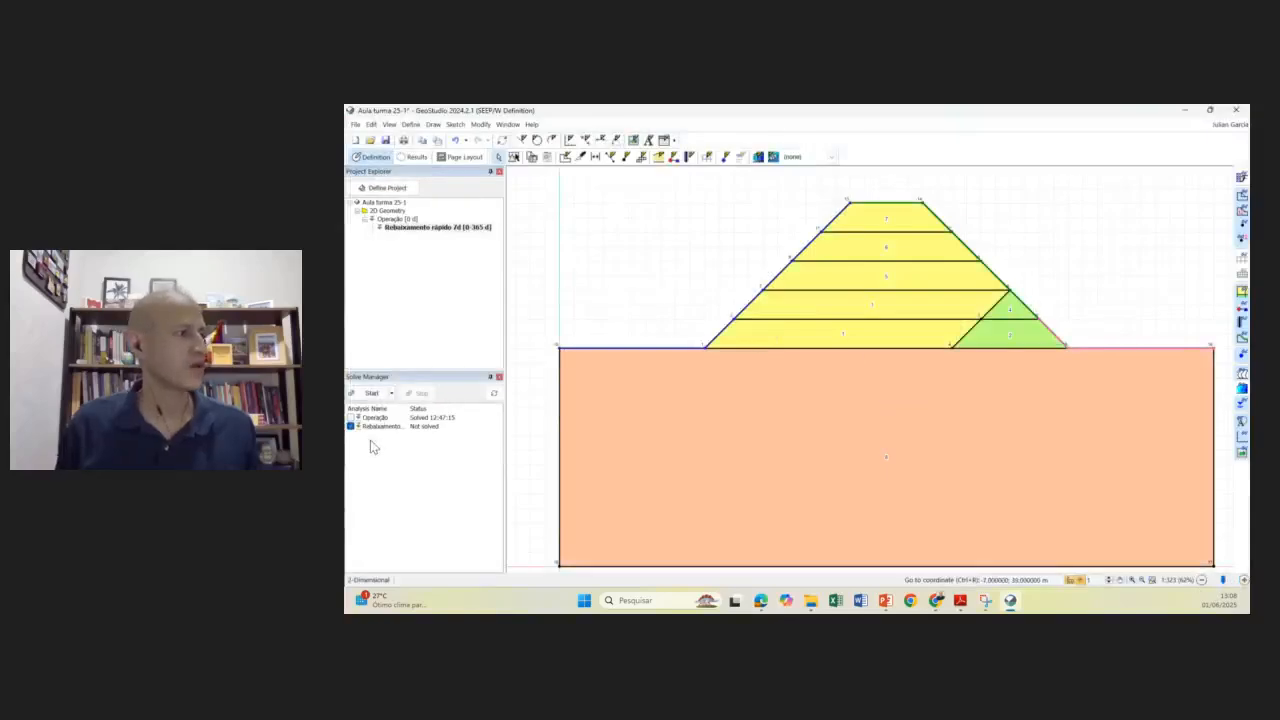
- Try to solve the Operação and Rebaixamento rápido 7d analyses together
click(351, 418)
click(351, 426)
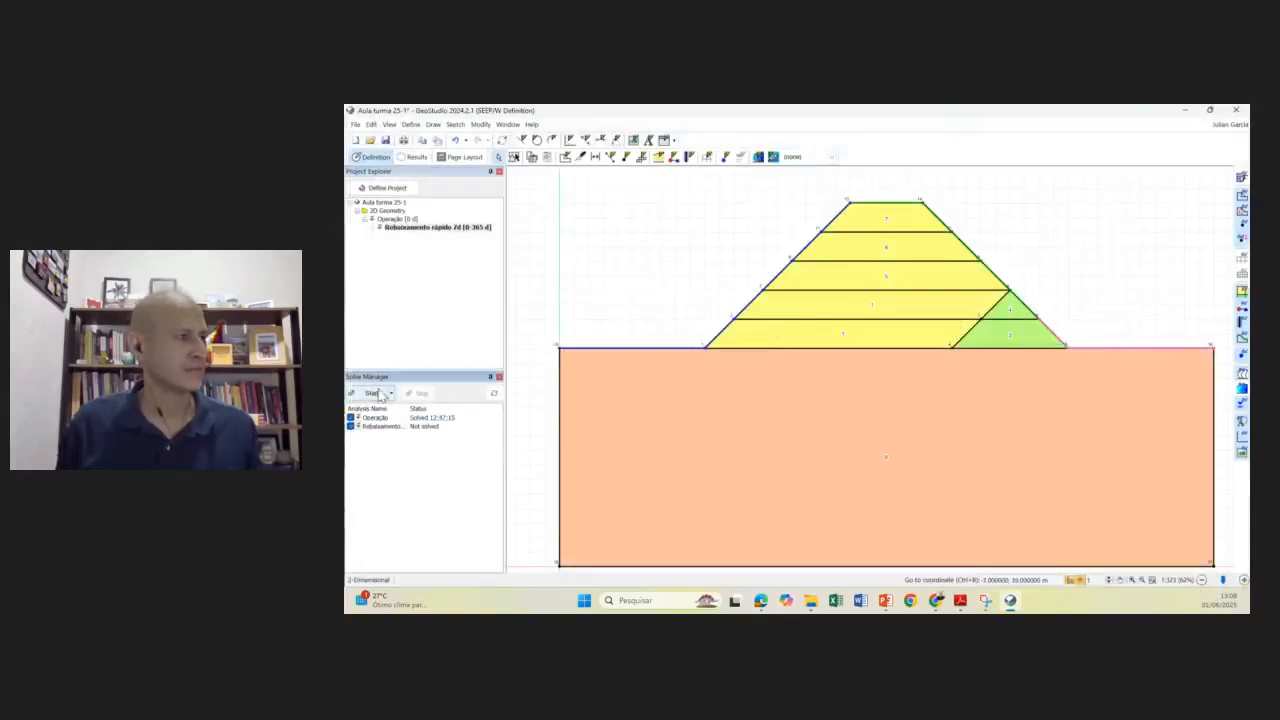
click(373, 393)
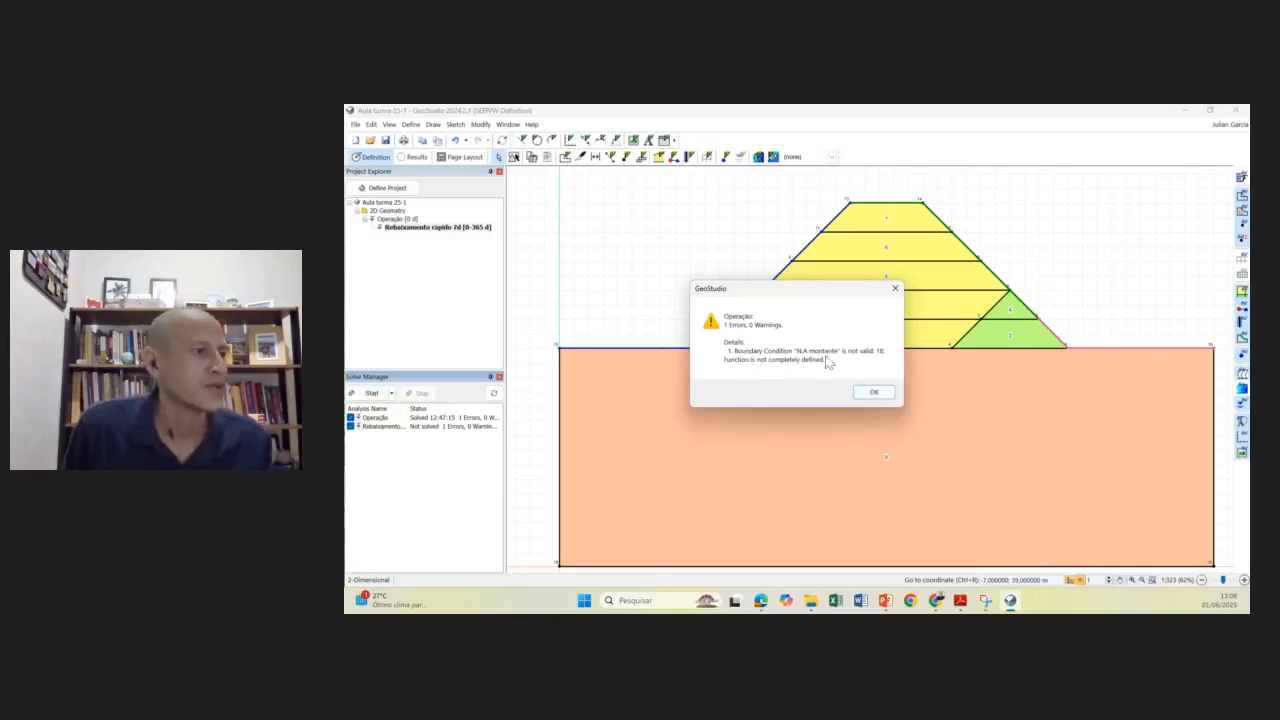
click(874, 392)
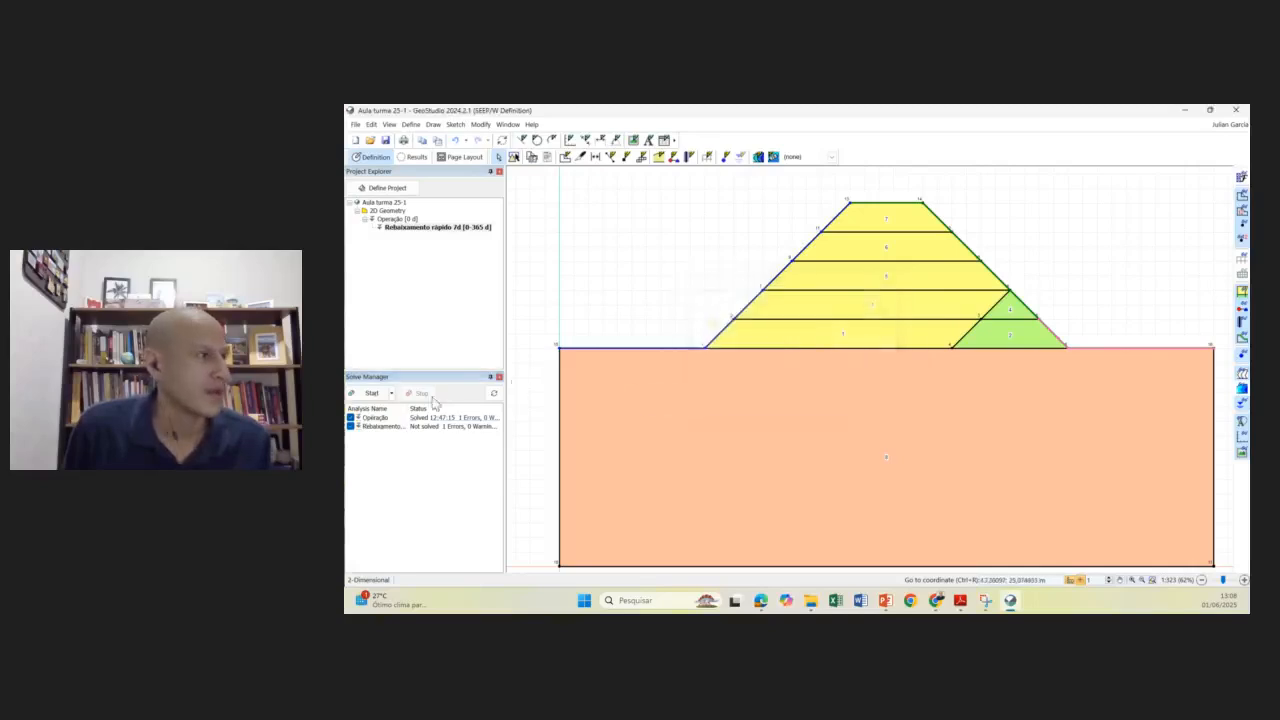
click(386, 427)
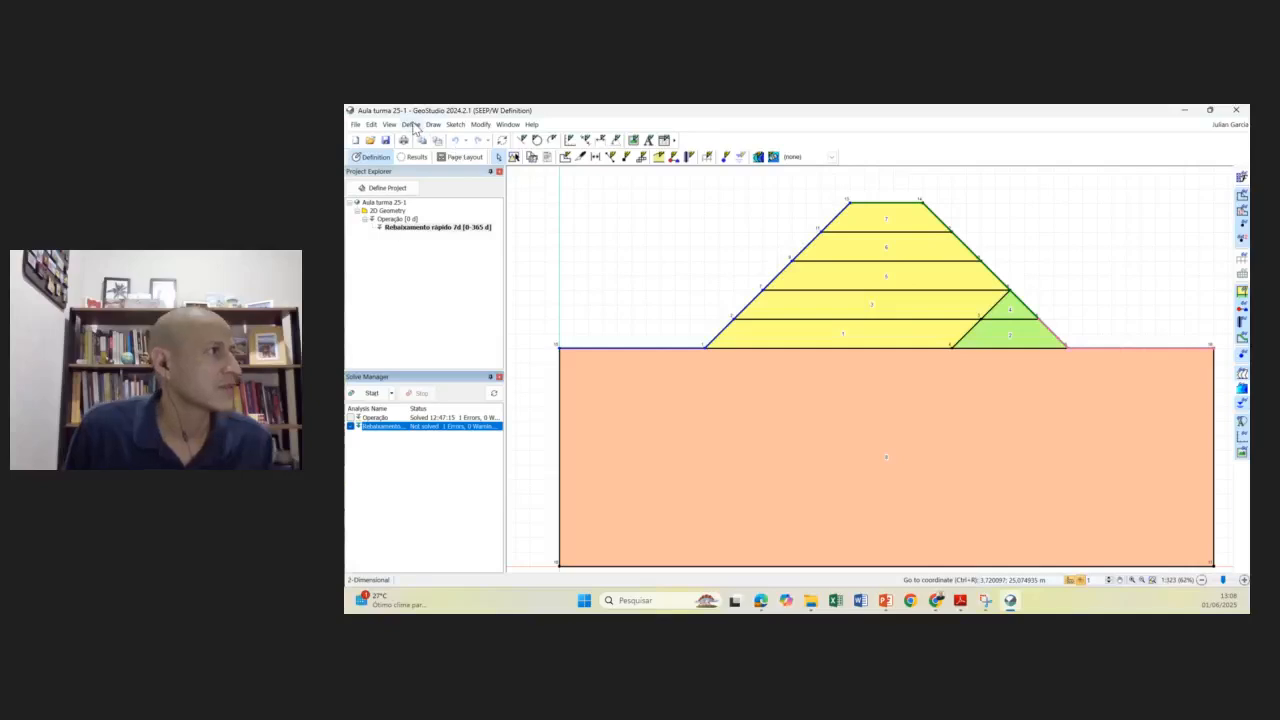
- Assign the Rebaixamento rápido function to the N.A montante boundary condition and close the boundary condition definitions
click(412, 125)
click(456, 235)
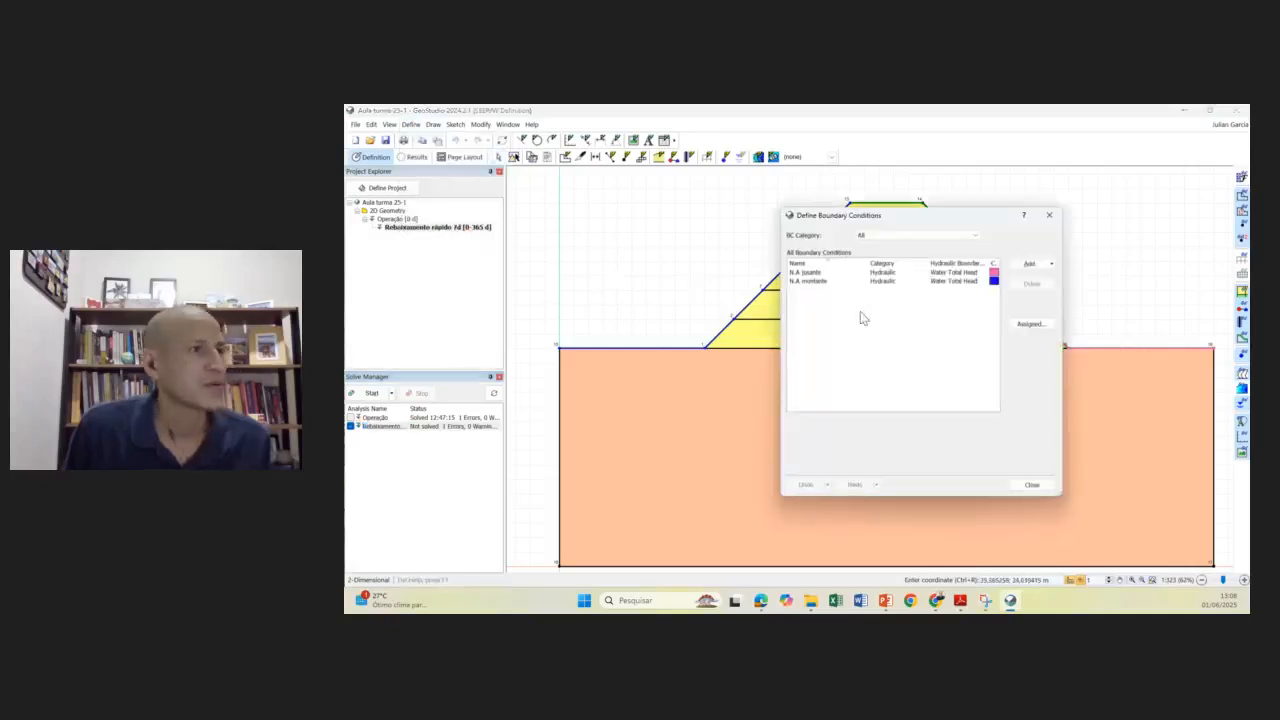
click(829, 284)
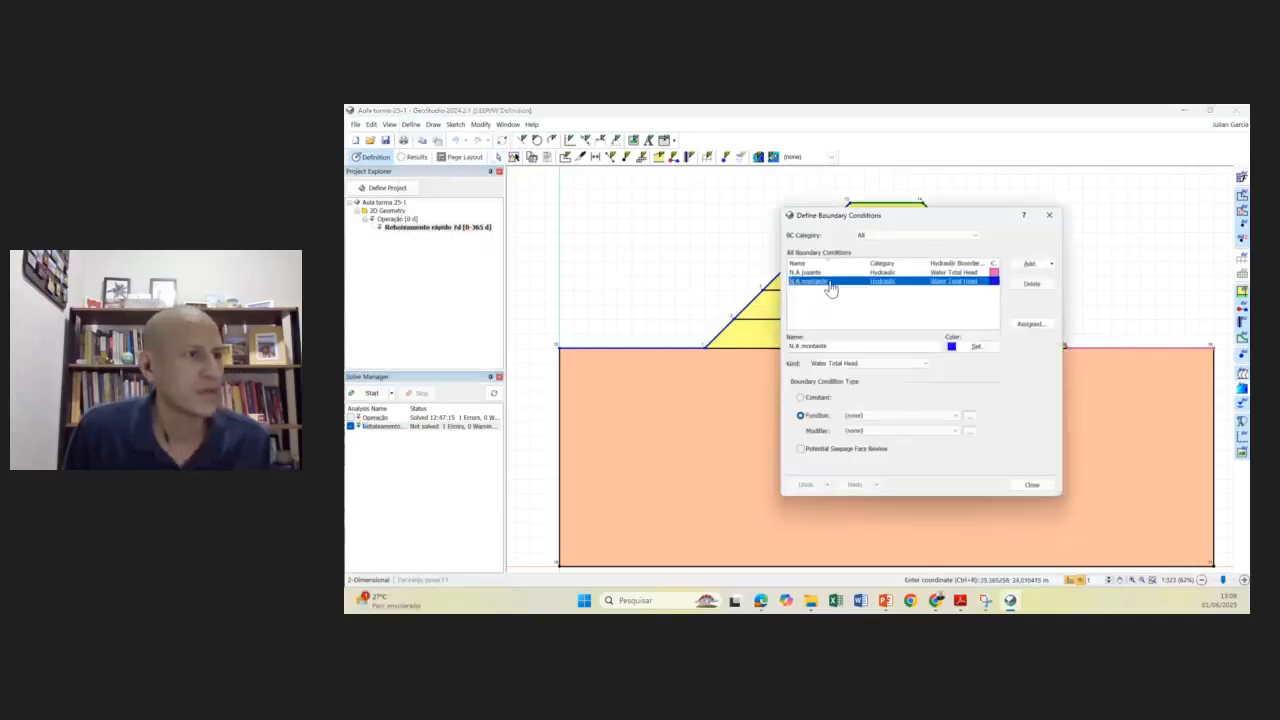
click(955, 416)
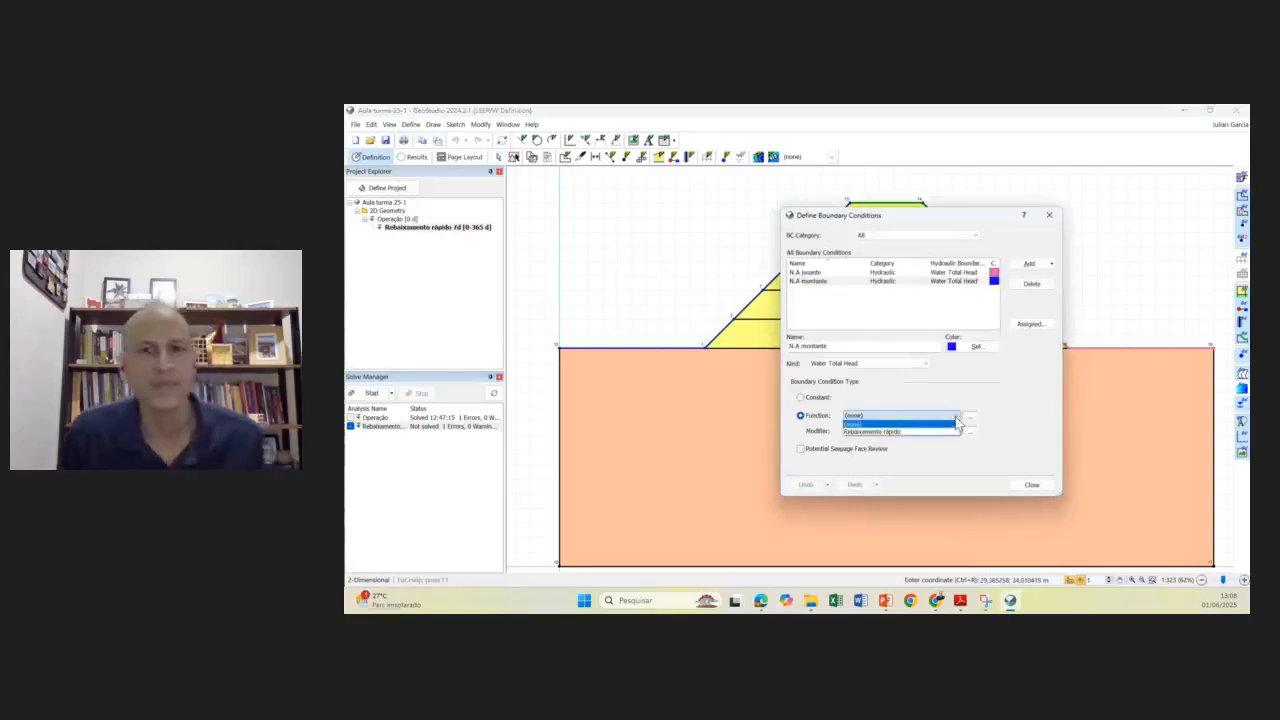
click(892, 432)
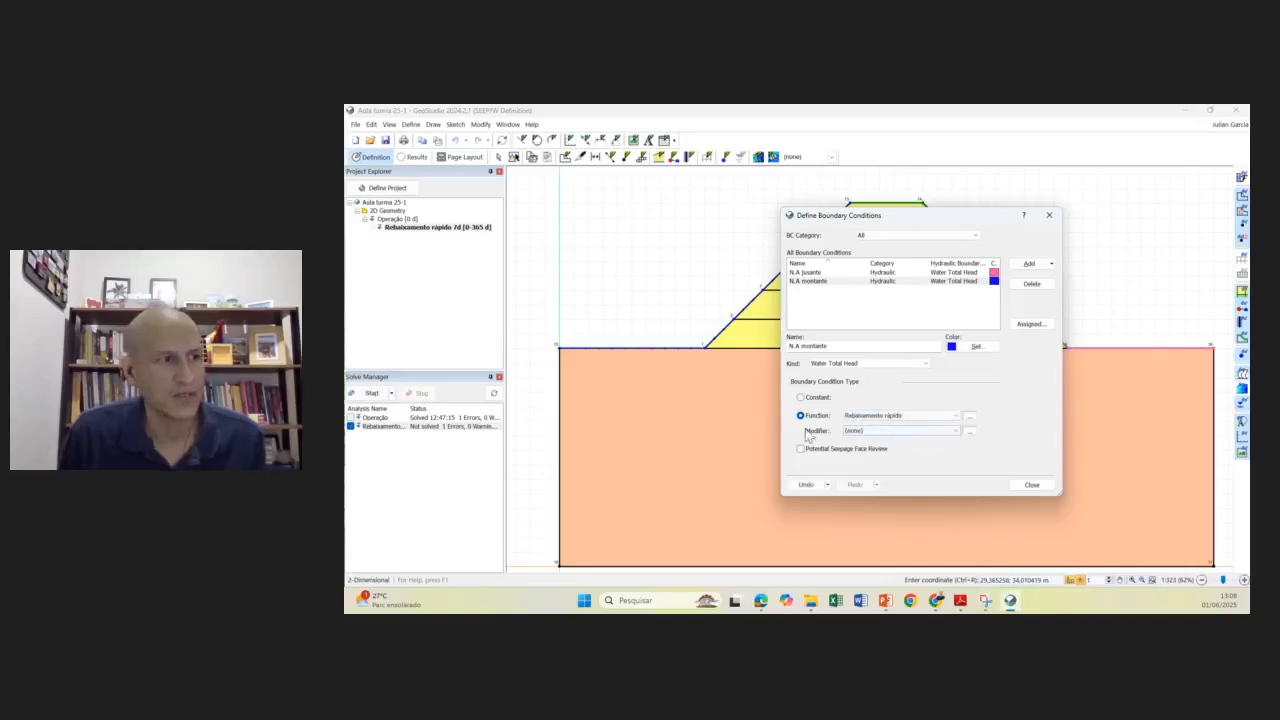
click(1031, 485)
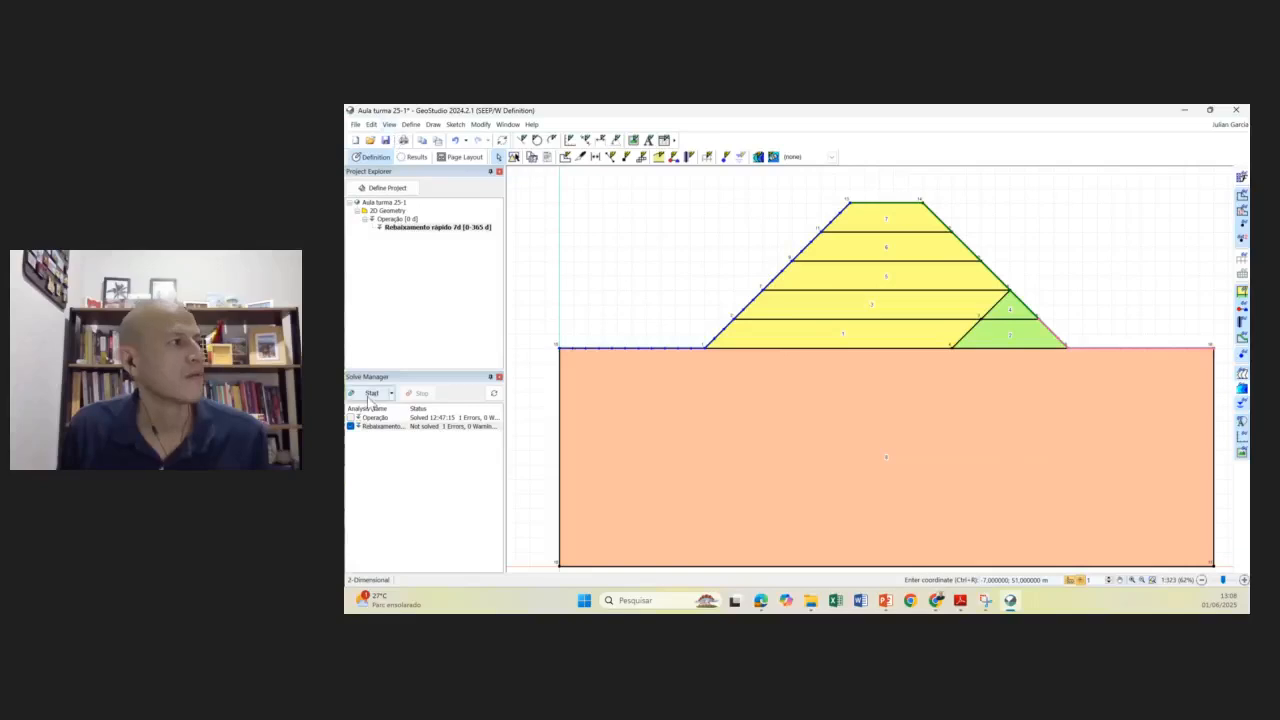
- Solve both the Operação and Rebaixamento rápido 7d analyses with the assigned drawdown function
click(350, 426)
click(371, 393)
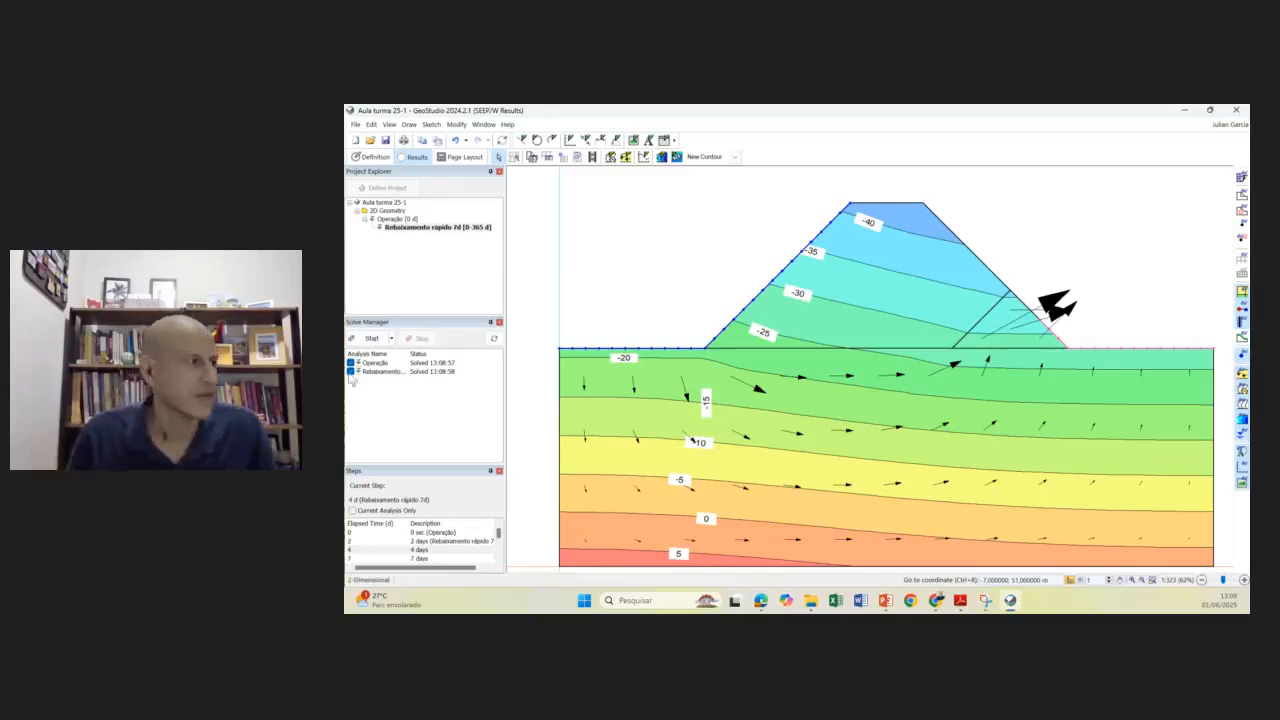
- Exclude the Operação analysis from the next solve and display the linhas equipotenciais contours of Water Total Head
click(350, 363)
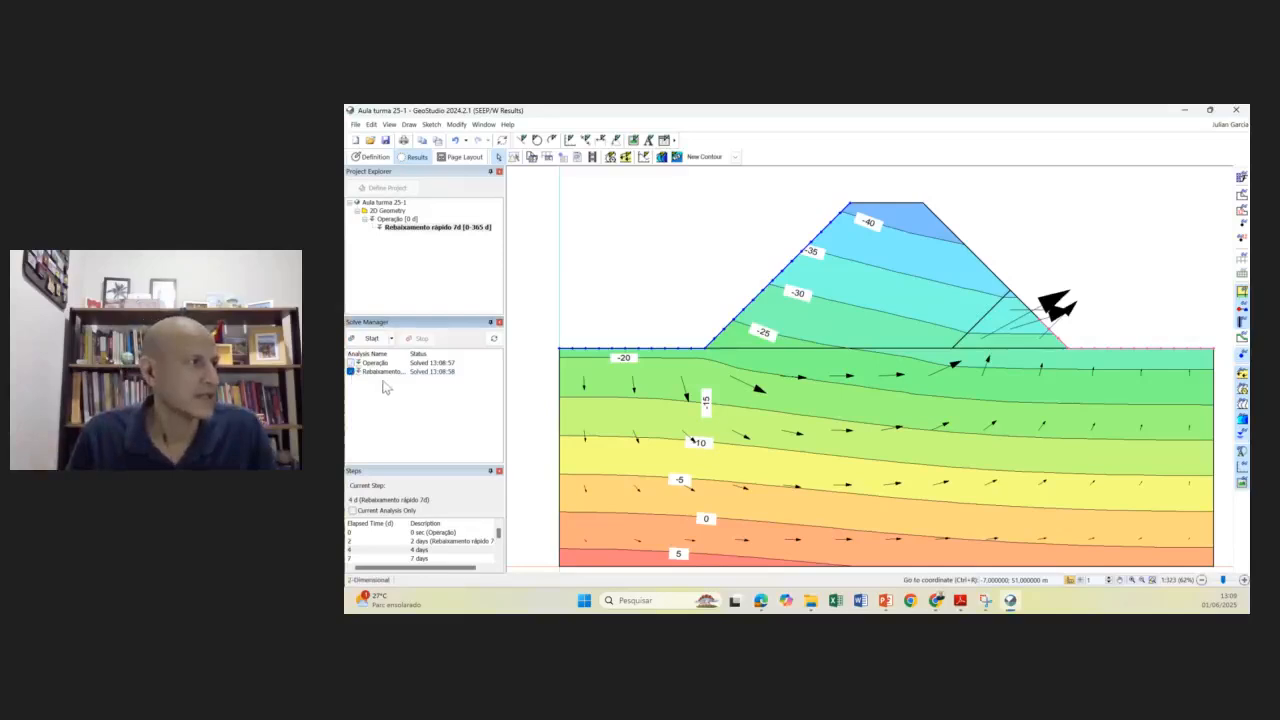
scroll(838, 385, down, 2)
drag(837, 386, 833, 343)
scroll(848, 324, down, 1)
scroll(843, 326, up, 1)
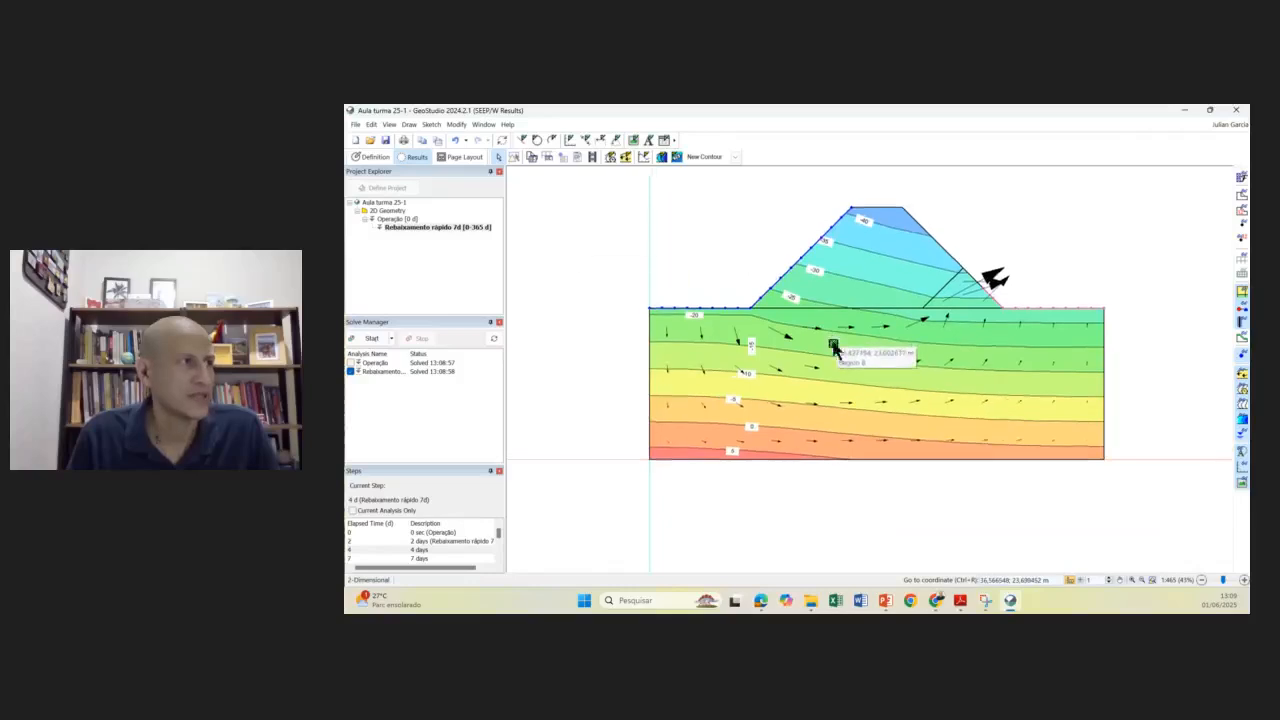
click(409, 124)
click(435, 145)
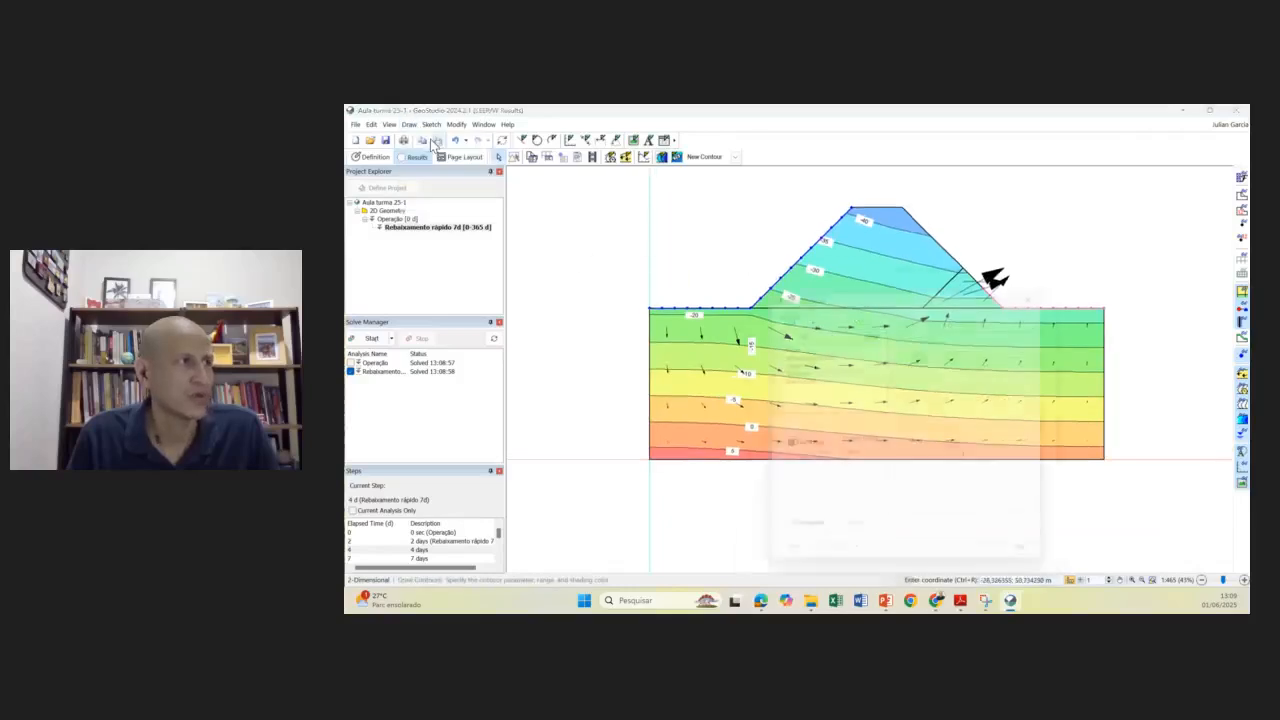
click(800, 342)
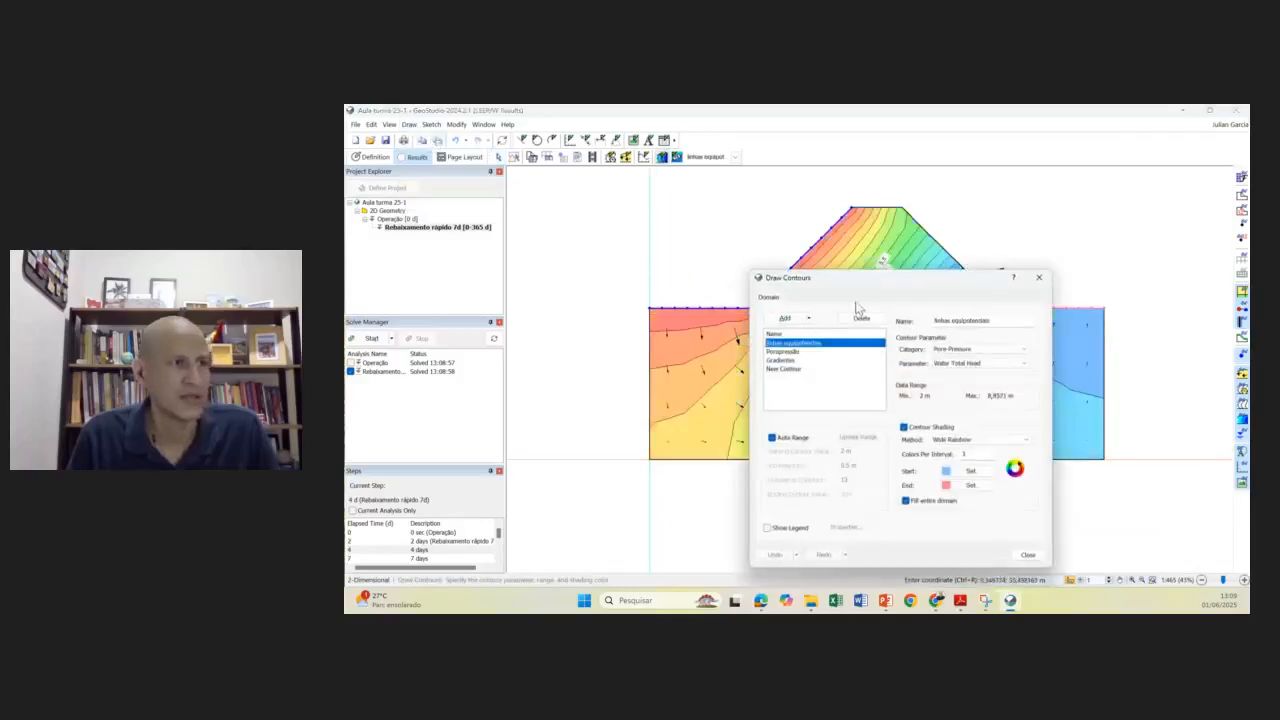
mouse_move(868, 291)
mouse_down()
mouse_move(941, 469)
mouse_move(889, 398)
mouse_move(875, 398)
mouse_move(879, 448)
mouse_up()
scroll(805, 245, up, 2)
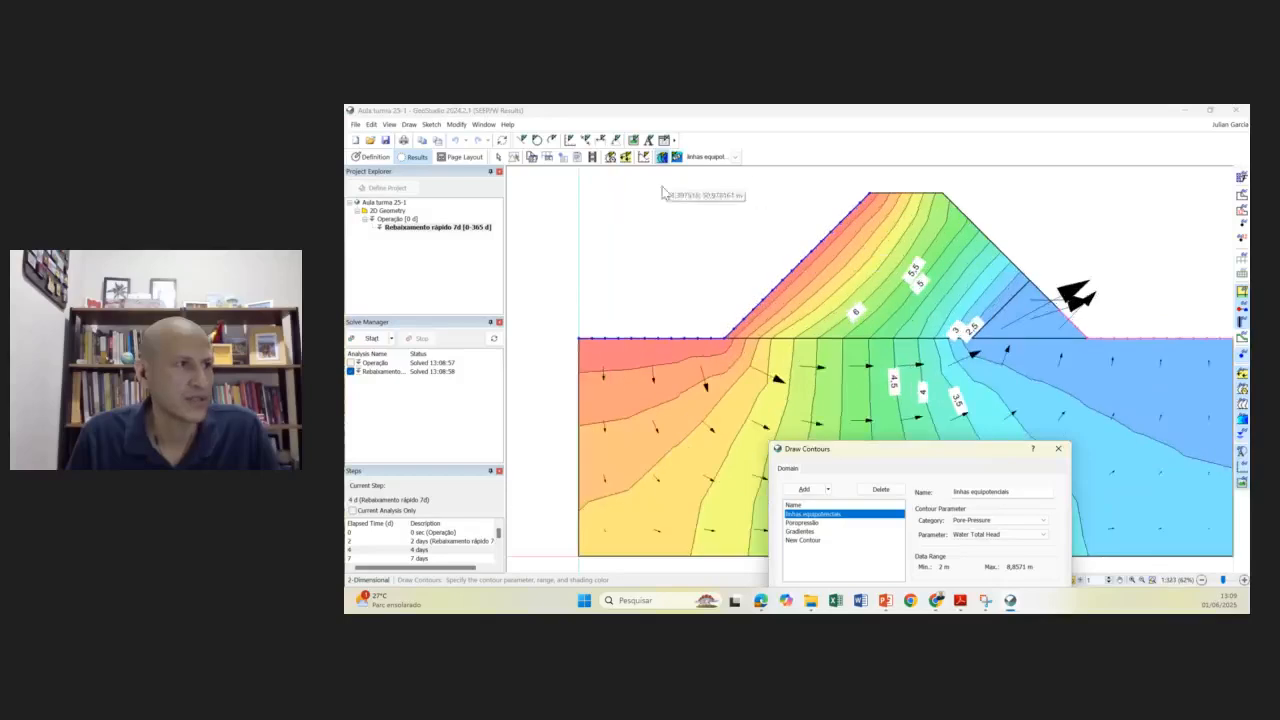
- Label the 8.5, 8 and 7.5 total head contours on the upstream slope and the 8.5 to 6.5 contours near the crest
click(676, 158)
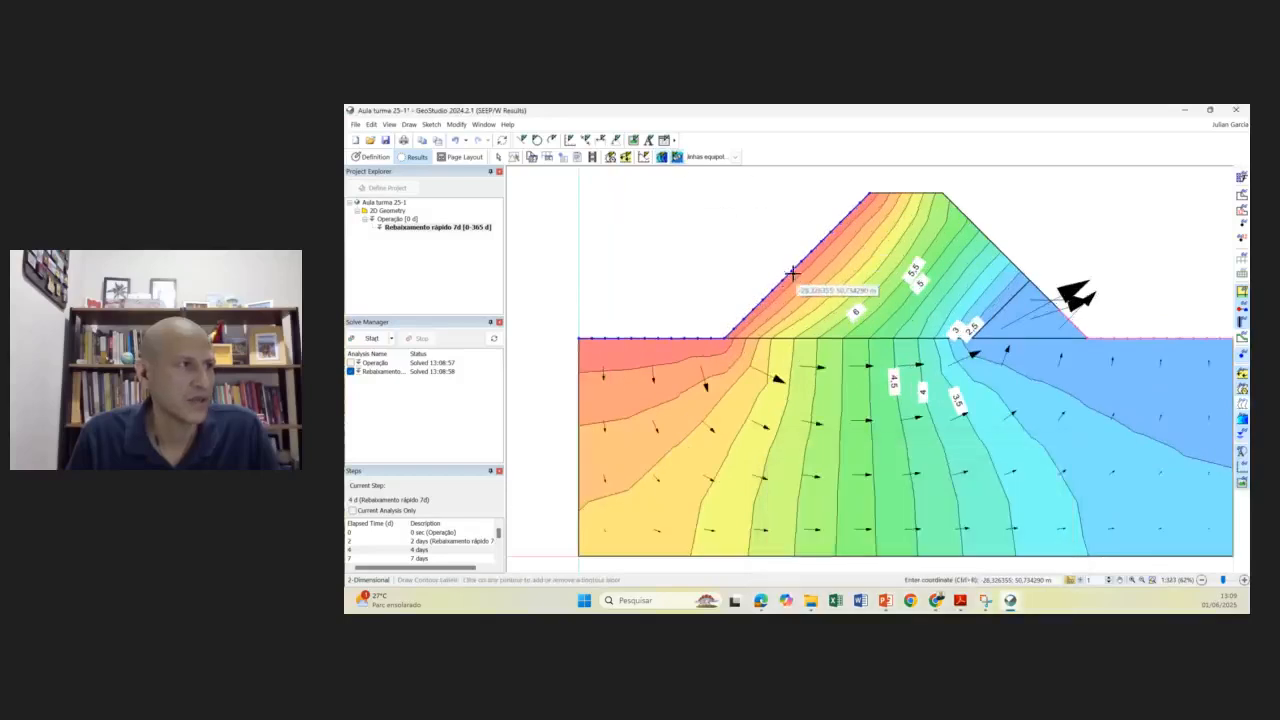
click(800, 281)
scroll(825, 277, up, 1)
click(823, 278)
click(846, 292)
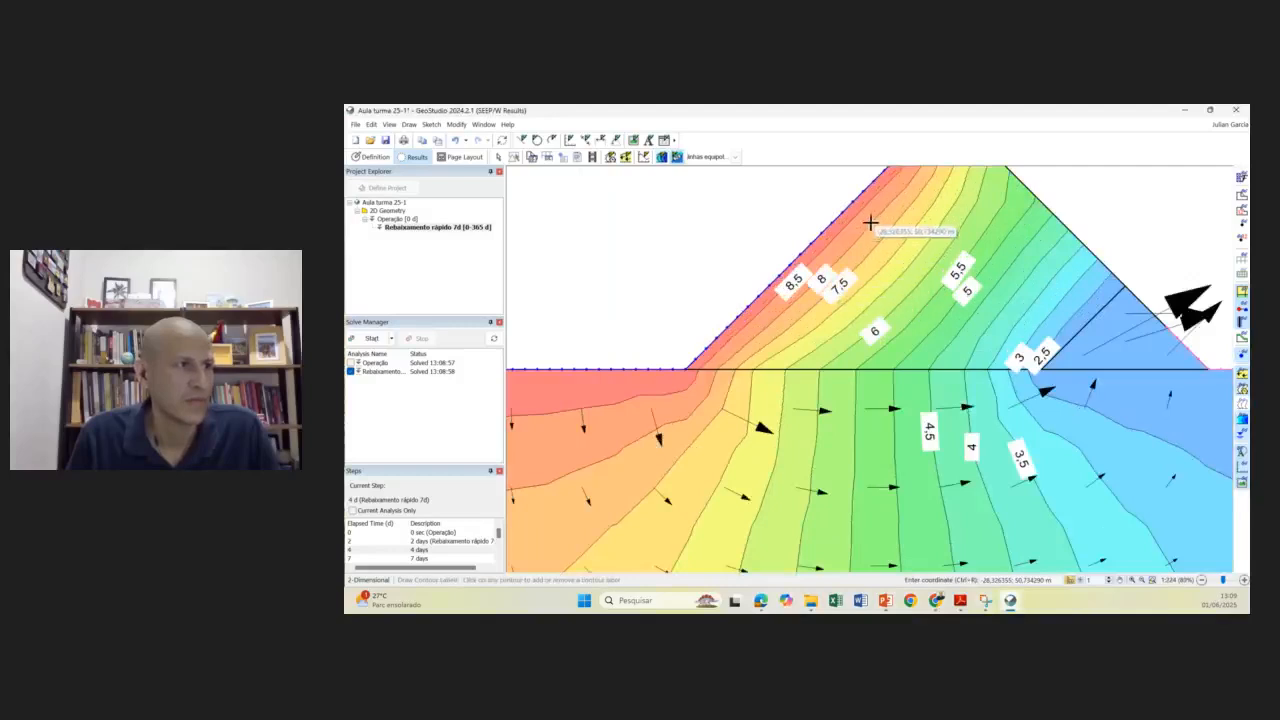
scroll(878, 233, up, 1)
scroll(878, 233, down, 2)
click(888, 212)
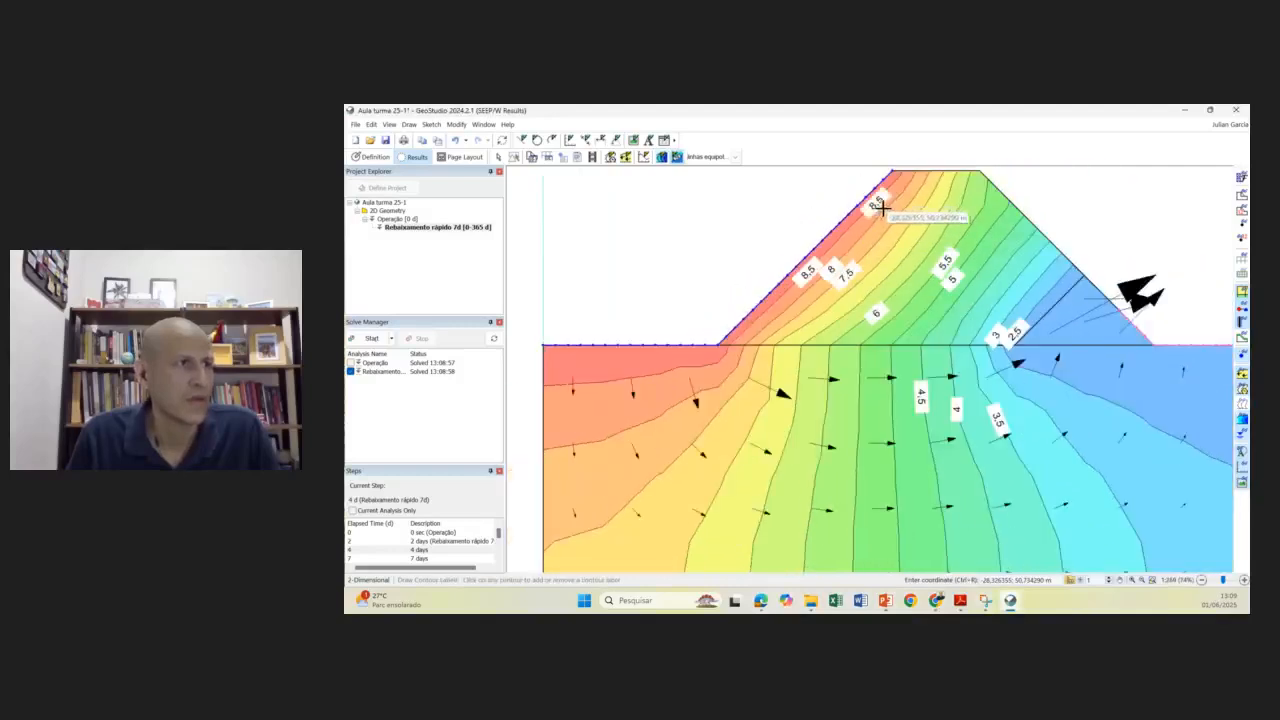
click(884, 213)
click(900, 214)
click(914, 220)
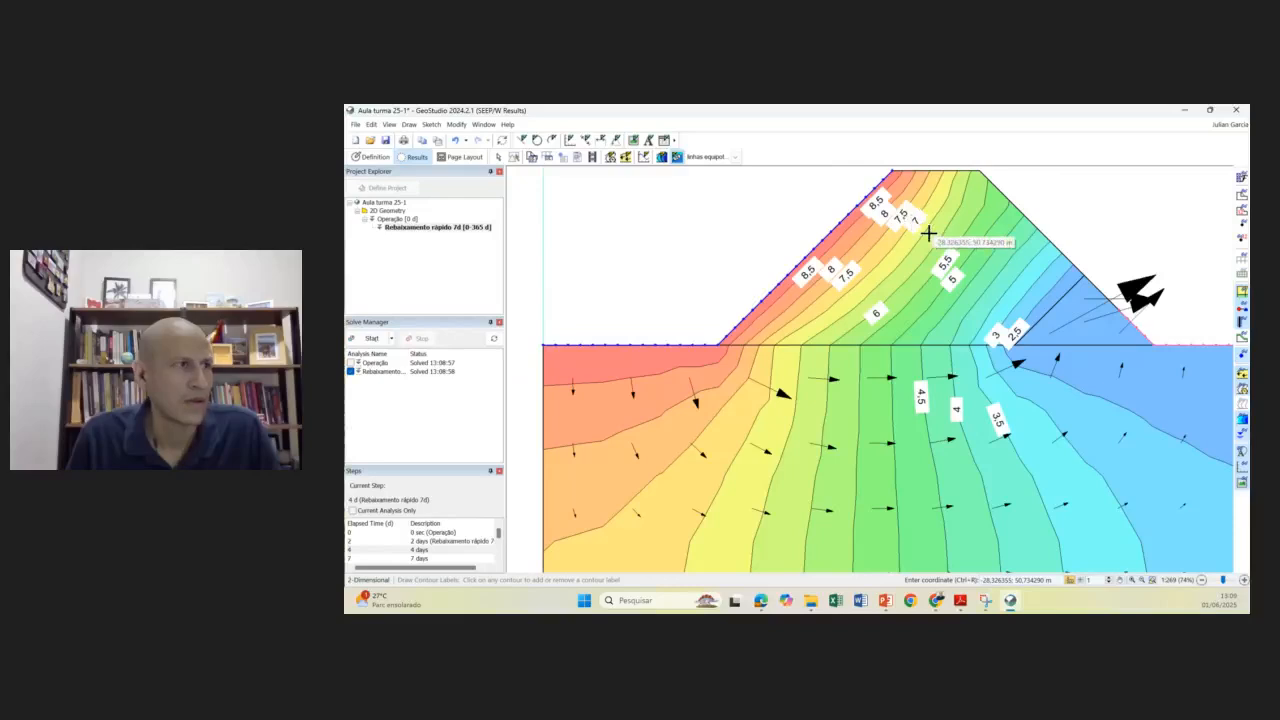
click(929, 233)
scroll(894, 286, down, 1)
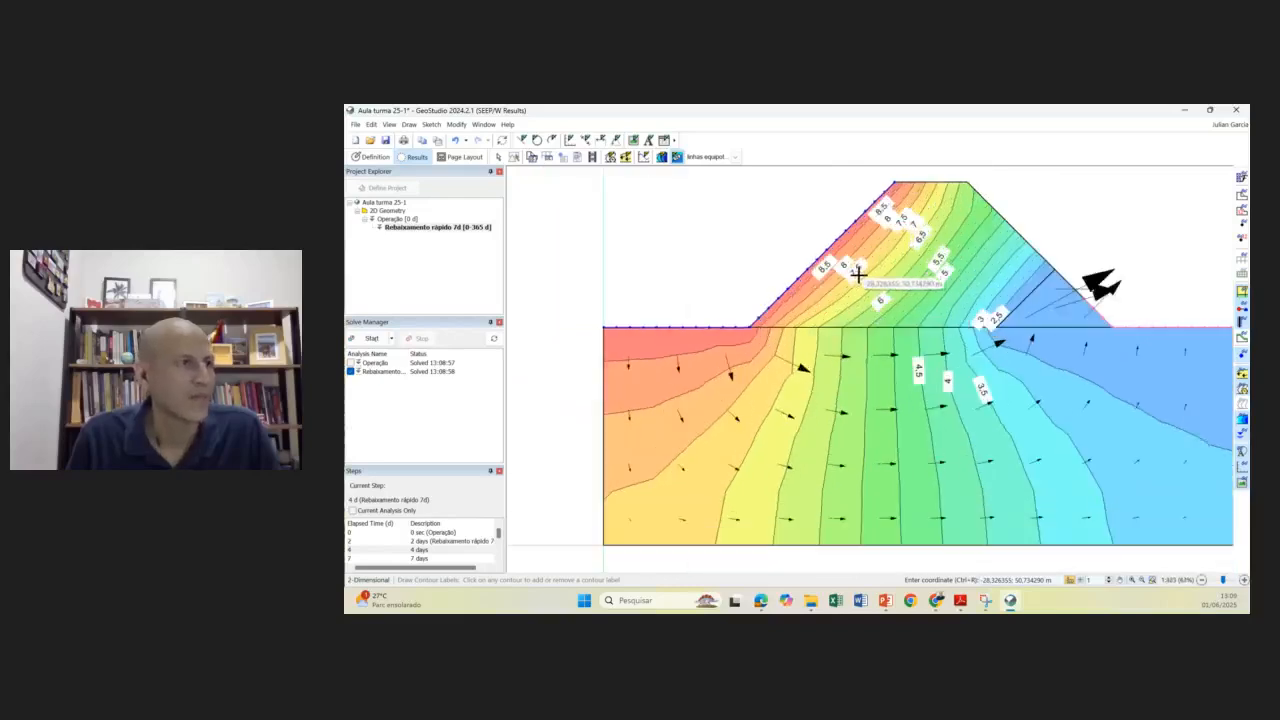
- Remove the total head contour labels from the dam and foundation at 4 days, except the 6 label
click(844, 264)
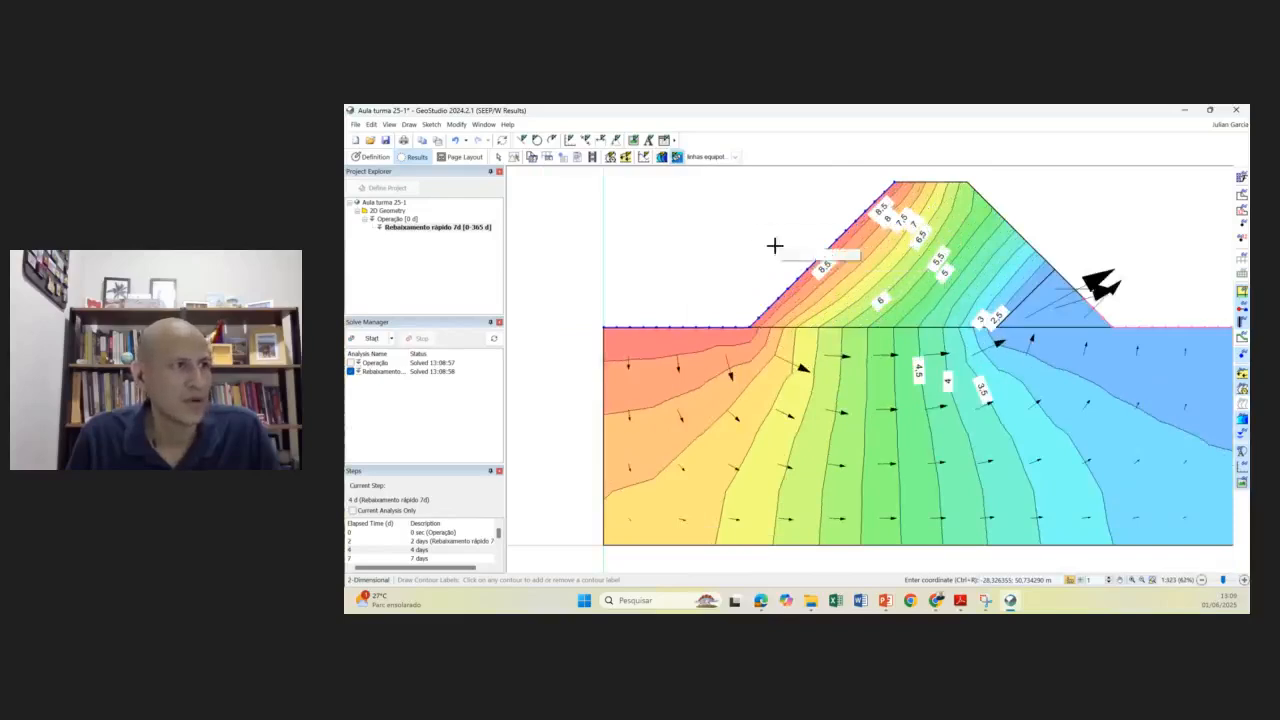
click(820, 267)
click(881, 210)
click(886, 218)
click(901, 219)
click(920, 236)
click(939, 261)
click(942, 272)
click(982, 319)
click(996, 316)
click(984, 389)
click(947, 379)
click(918, 369)
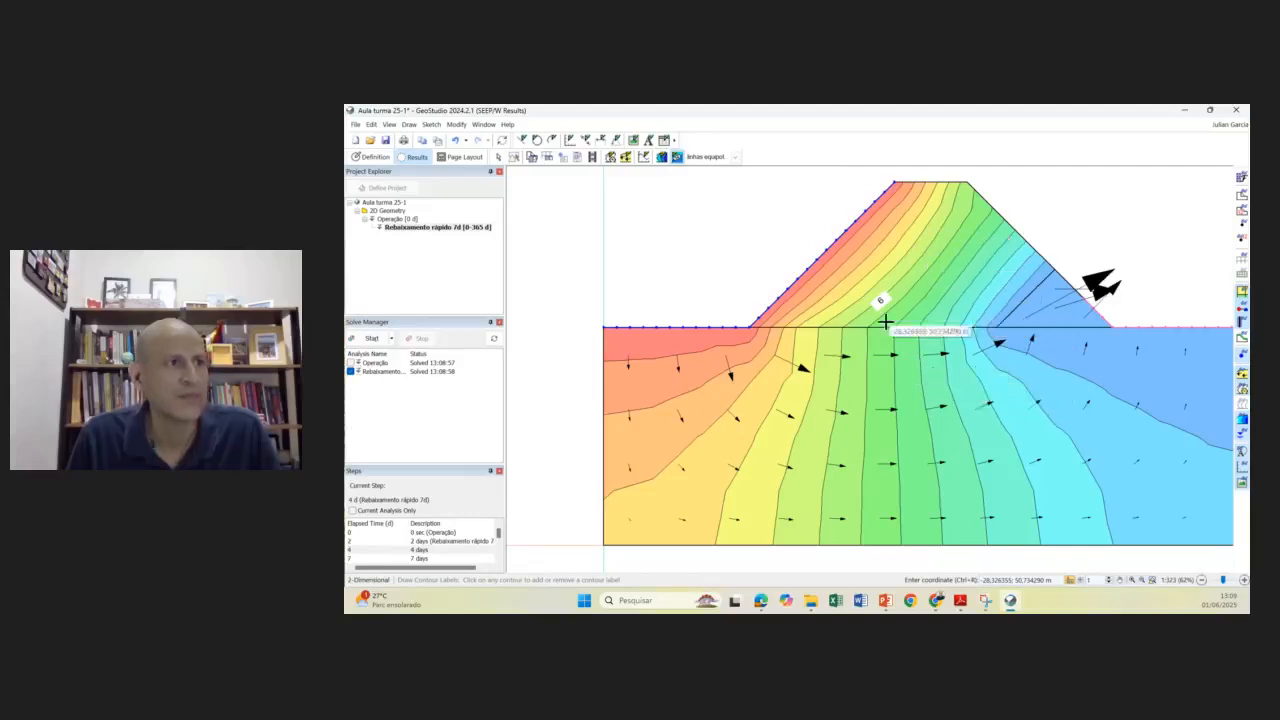
- Enlarge the list of time steps and display the results at 0 sec (Operação)
scroll(880, 306, down, 3)
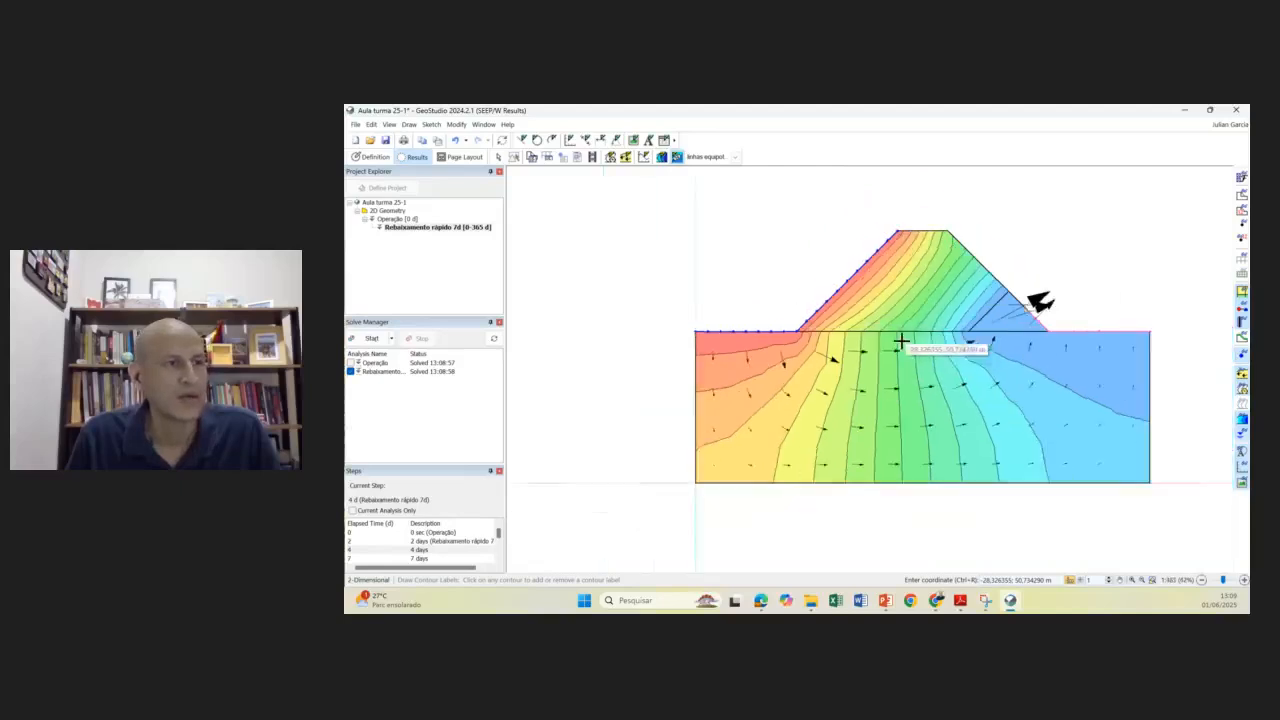
scroll(897, 342, up, 1)
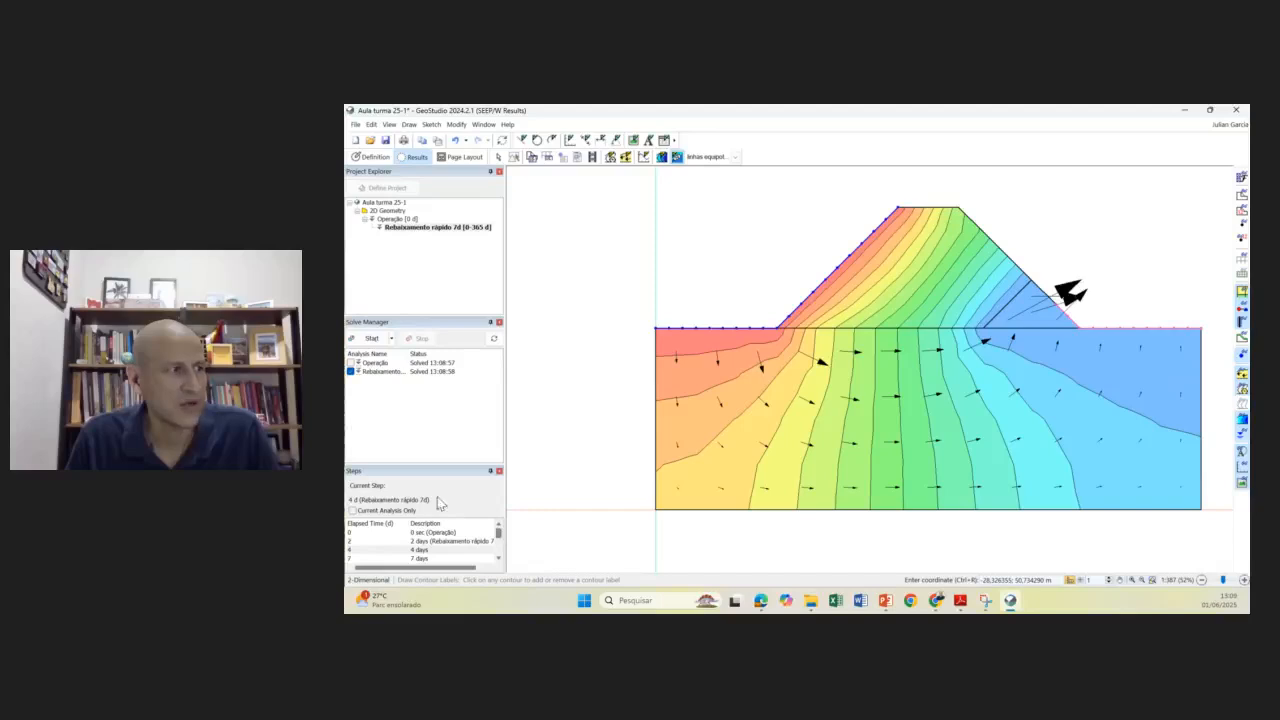
drag(418, 463, 421, 313)
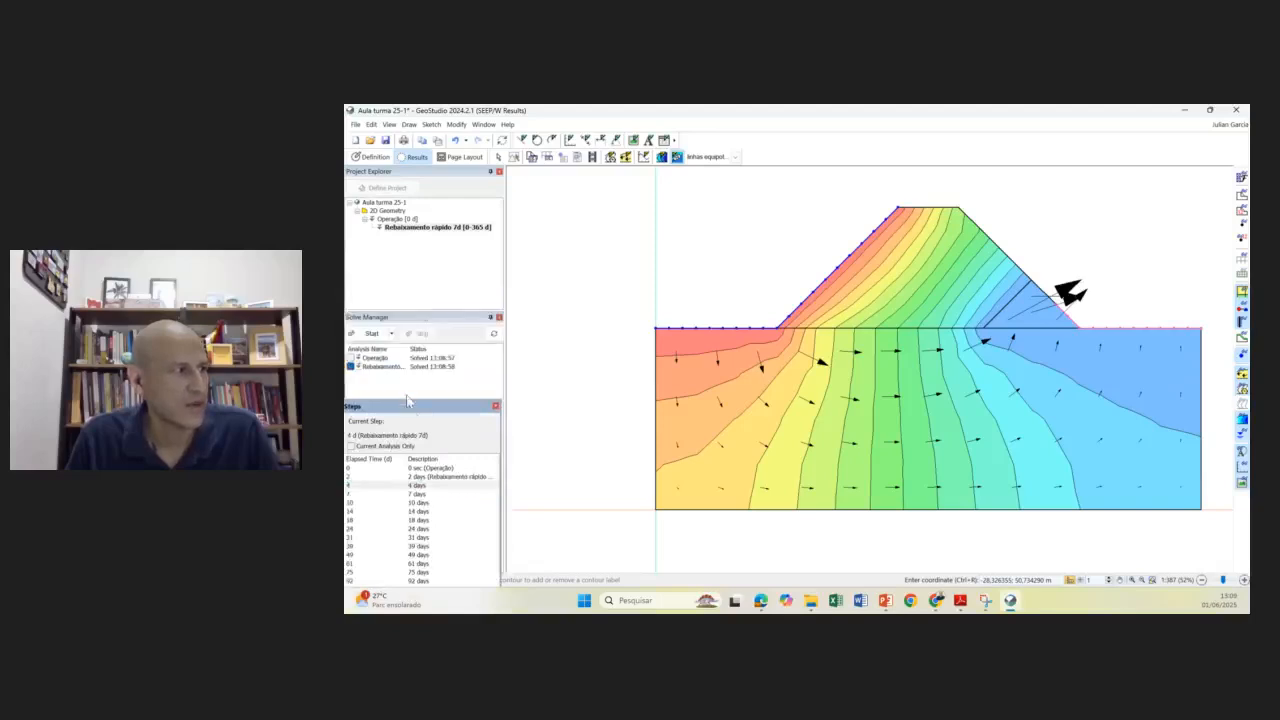
click(381, 468)
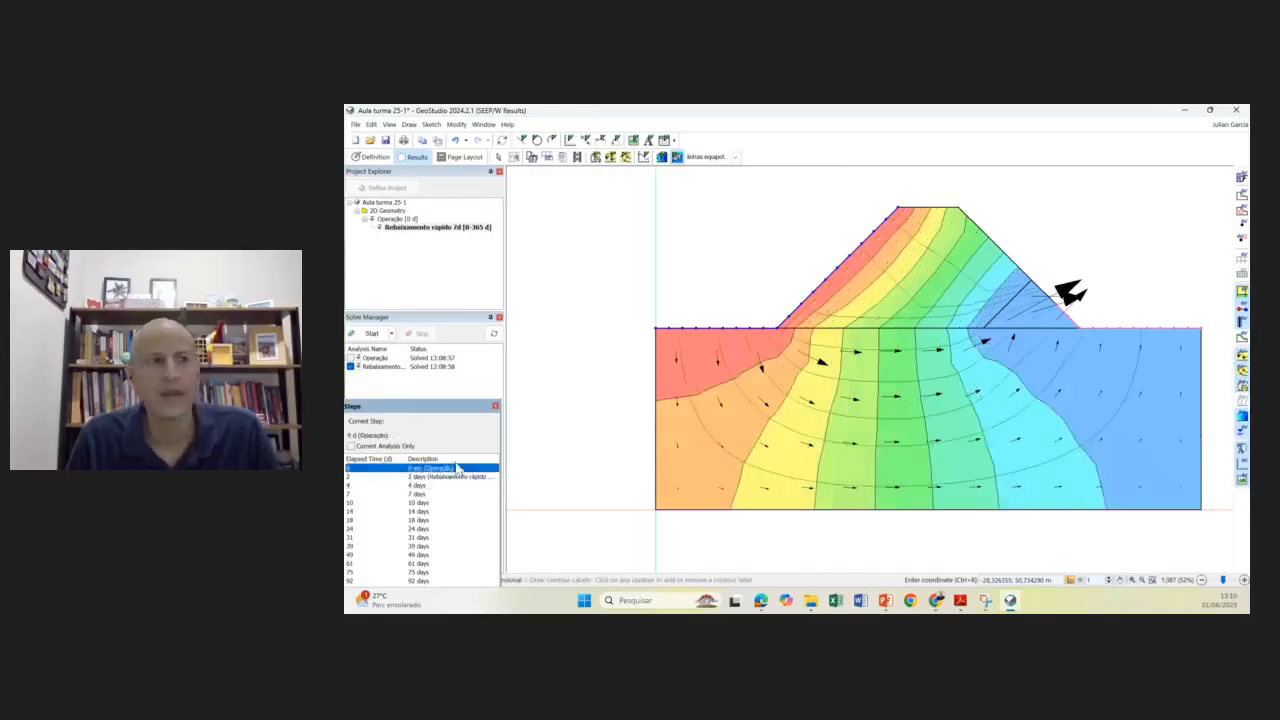
- Label the Operação total head contours across the embankment from the upstream slope to the drain, including 16, 14, 12, 10, 8, 6 and 4
click(854, 266)
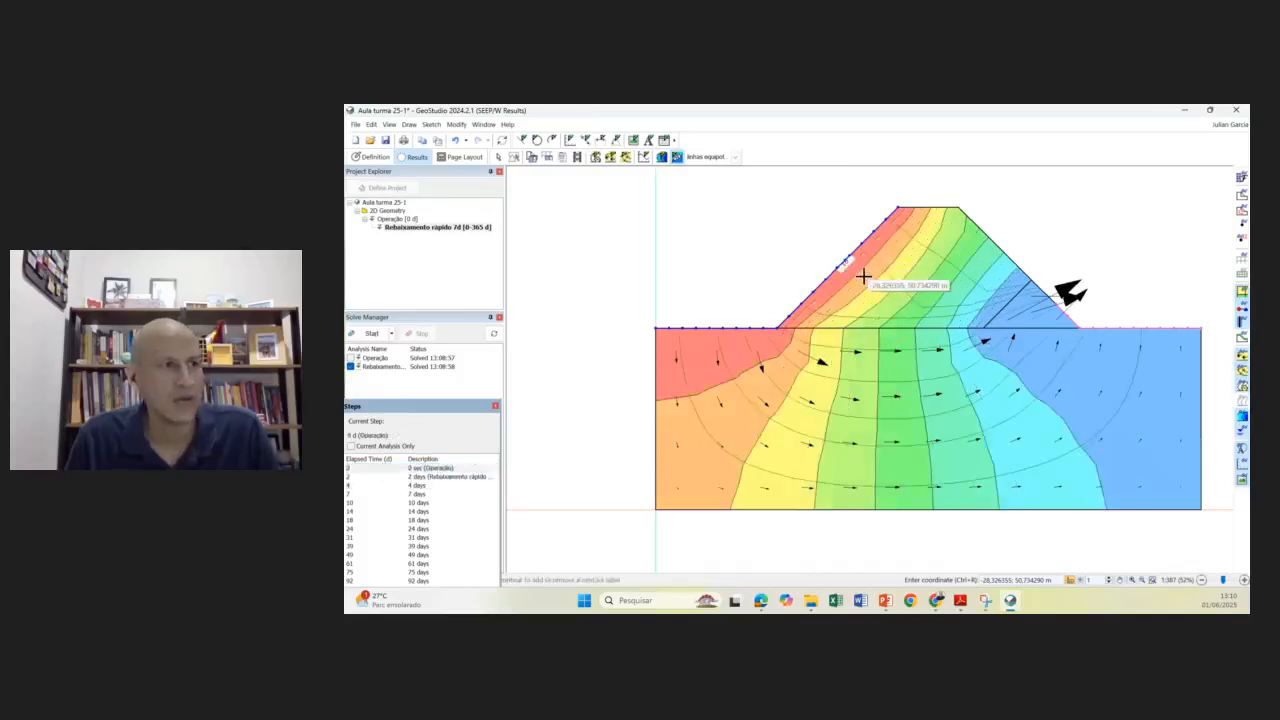
click(879, 278)
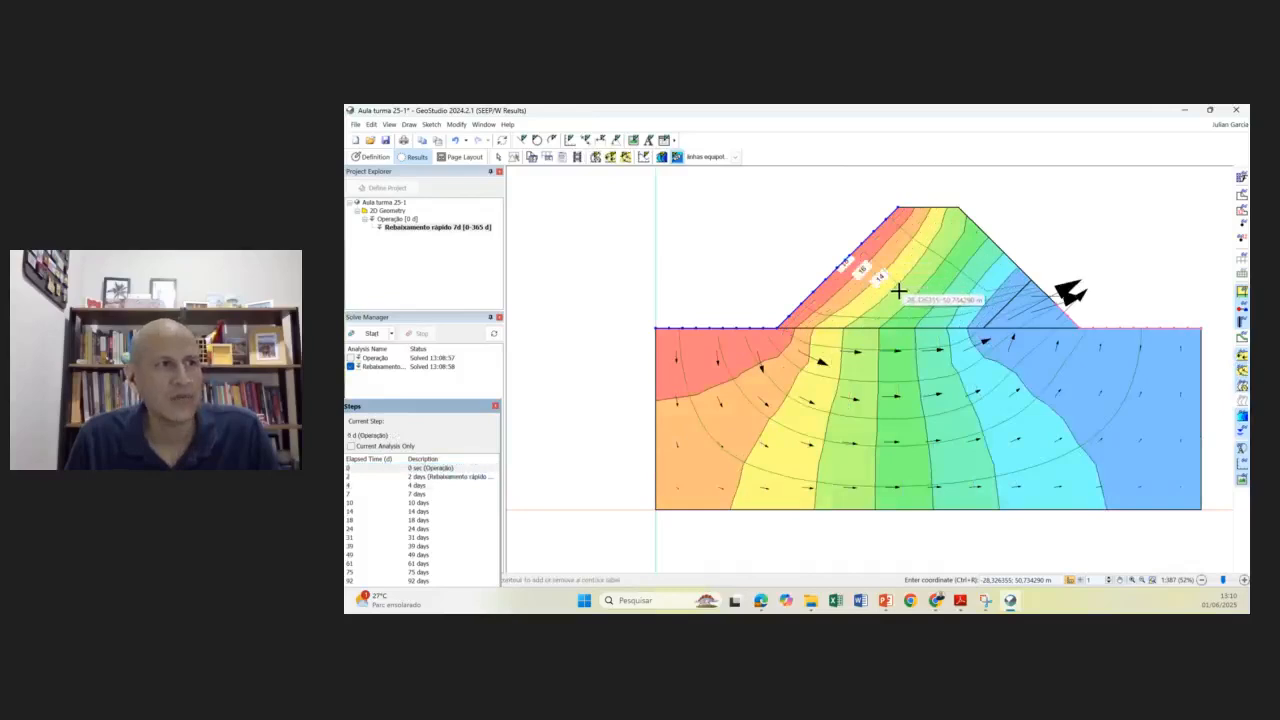
click(896, 288)
click(913, 299)
click(934, 307)
click(980, 314)
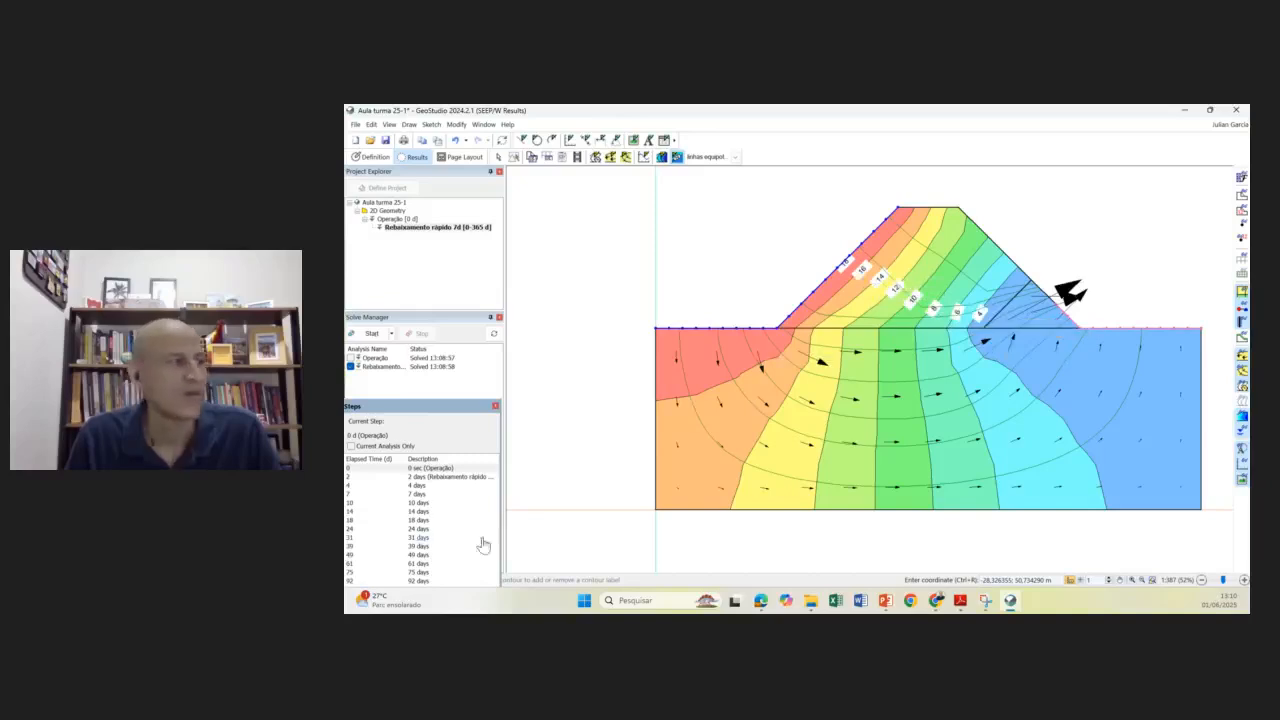
- Compare the equipotential lines of the drawdown analysis at 2, 4 and 7 days
click(415, 477)
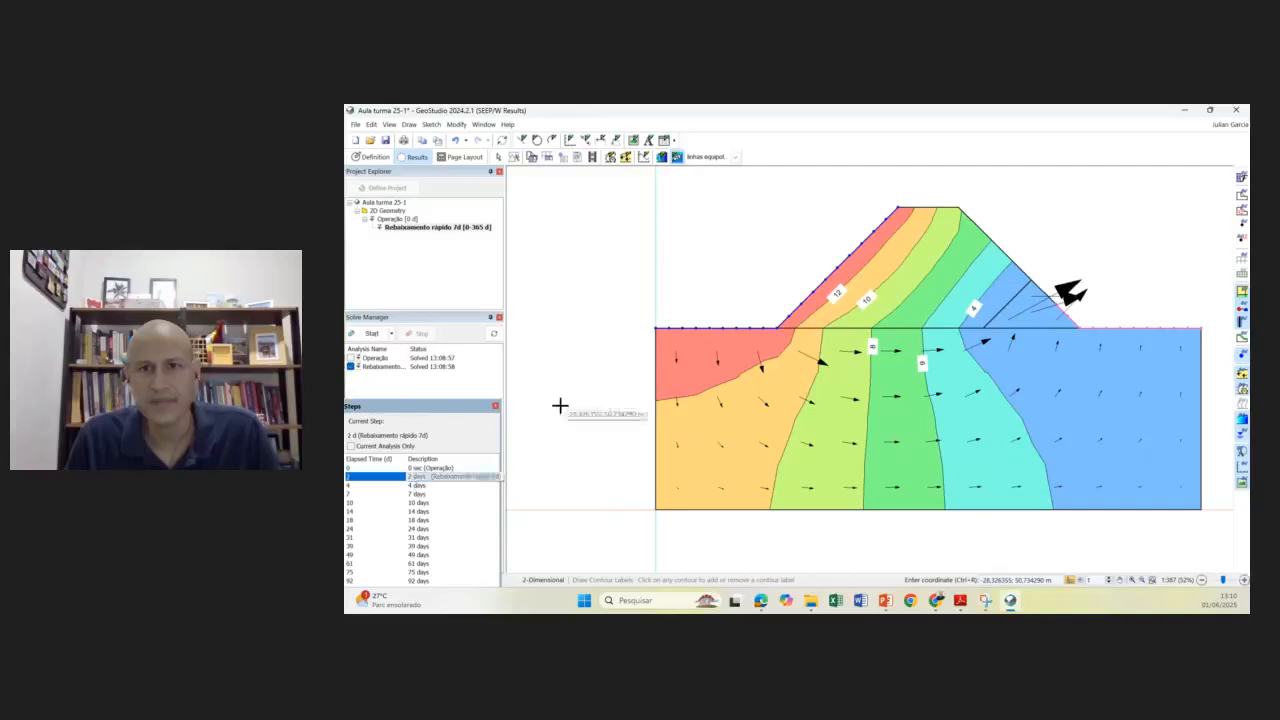
click(420, 486)
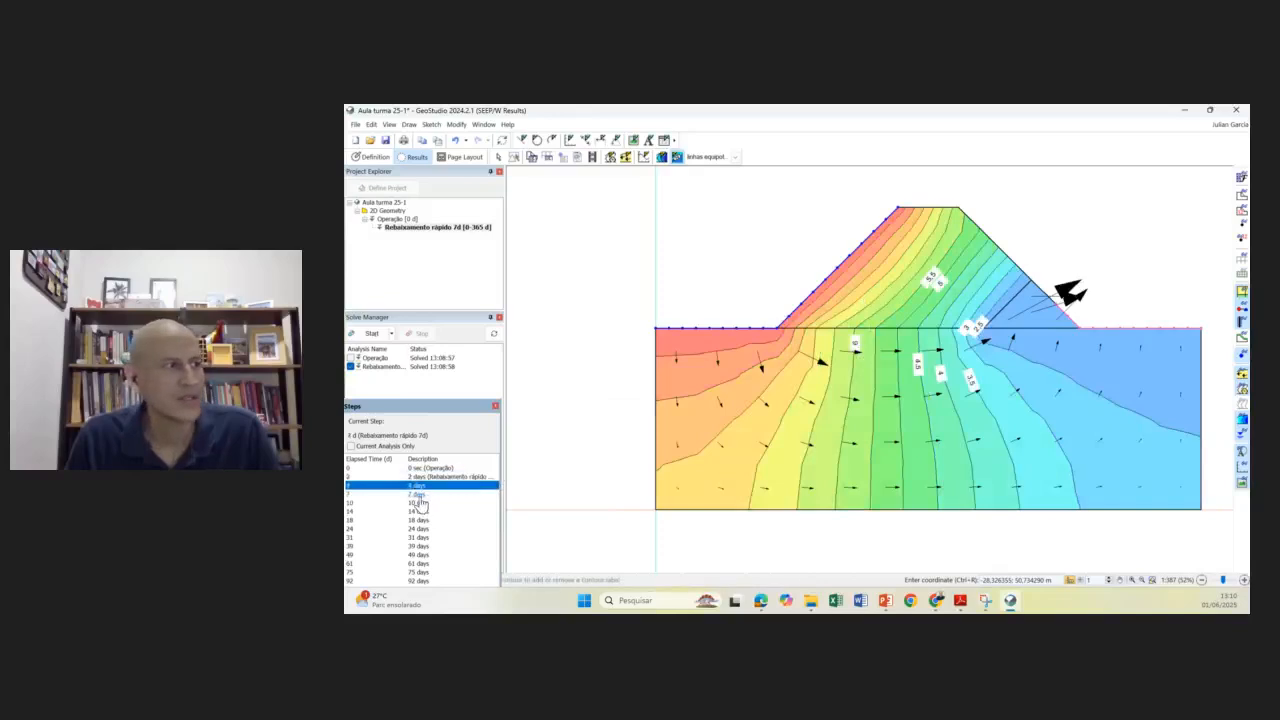
click(419, 494)
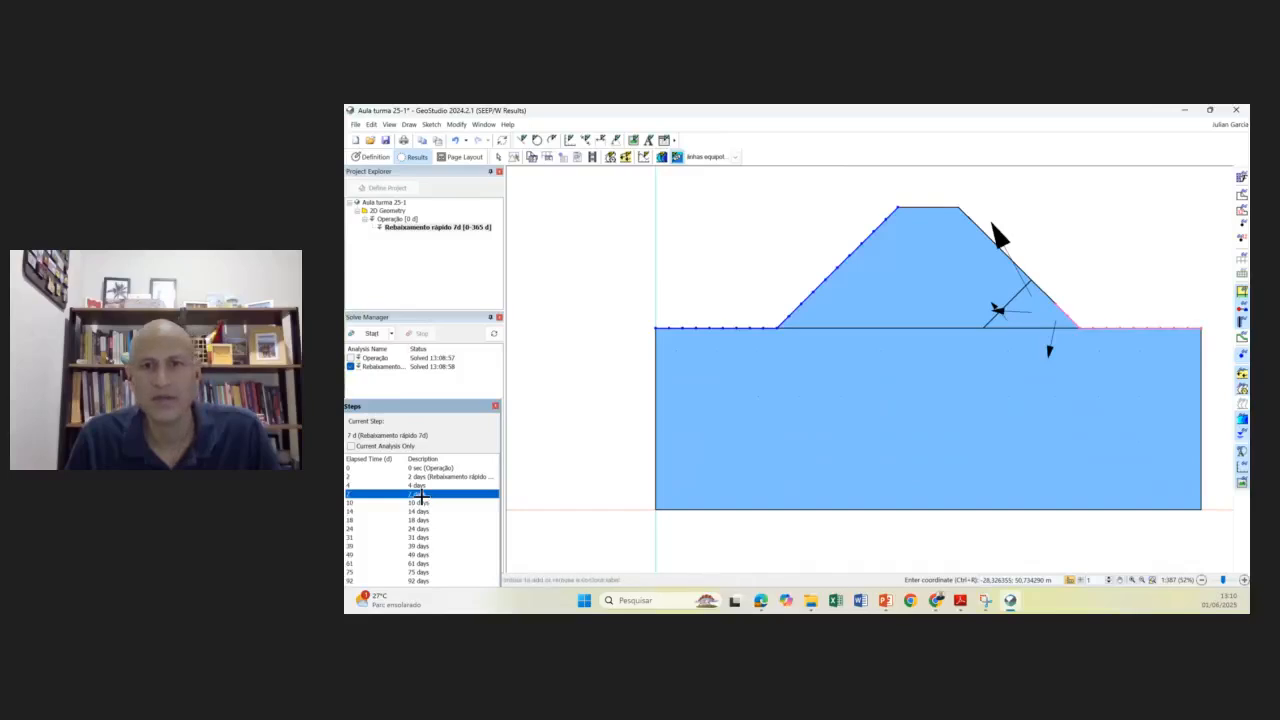
click(417, 485)
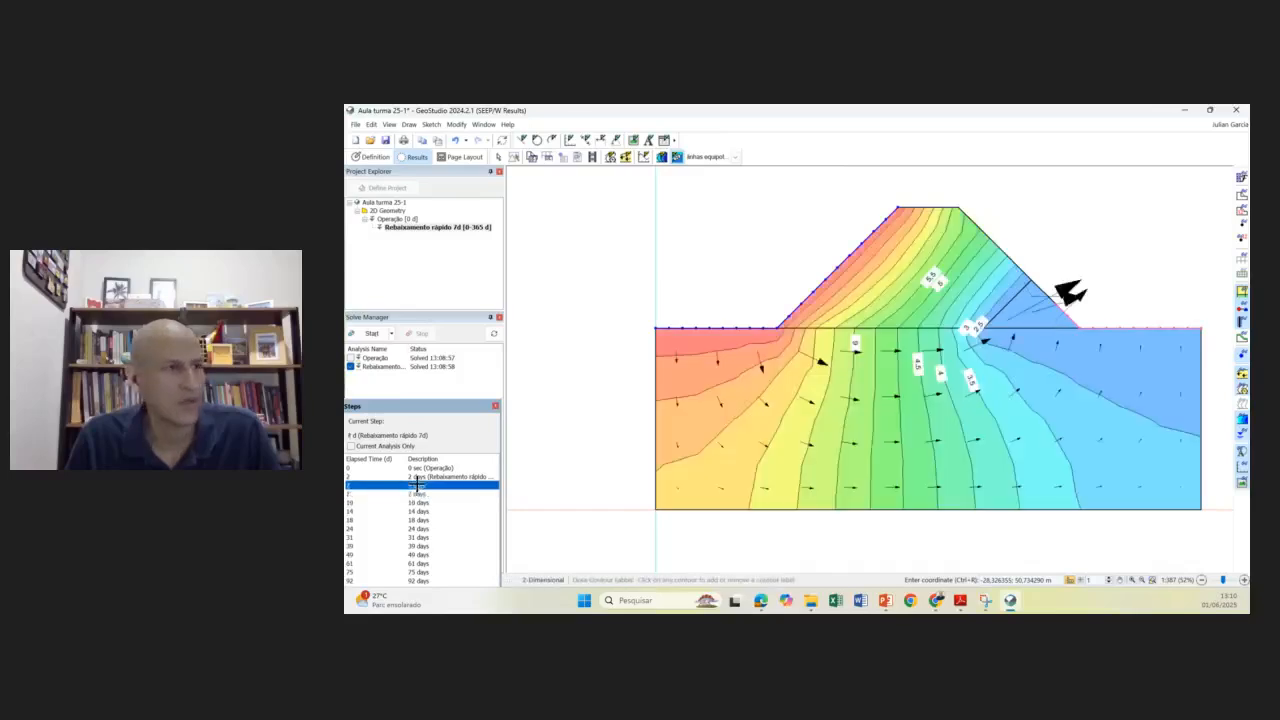
click(416, 477)
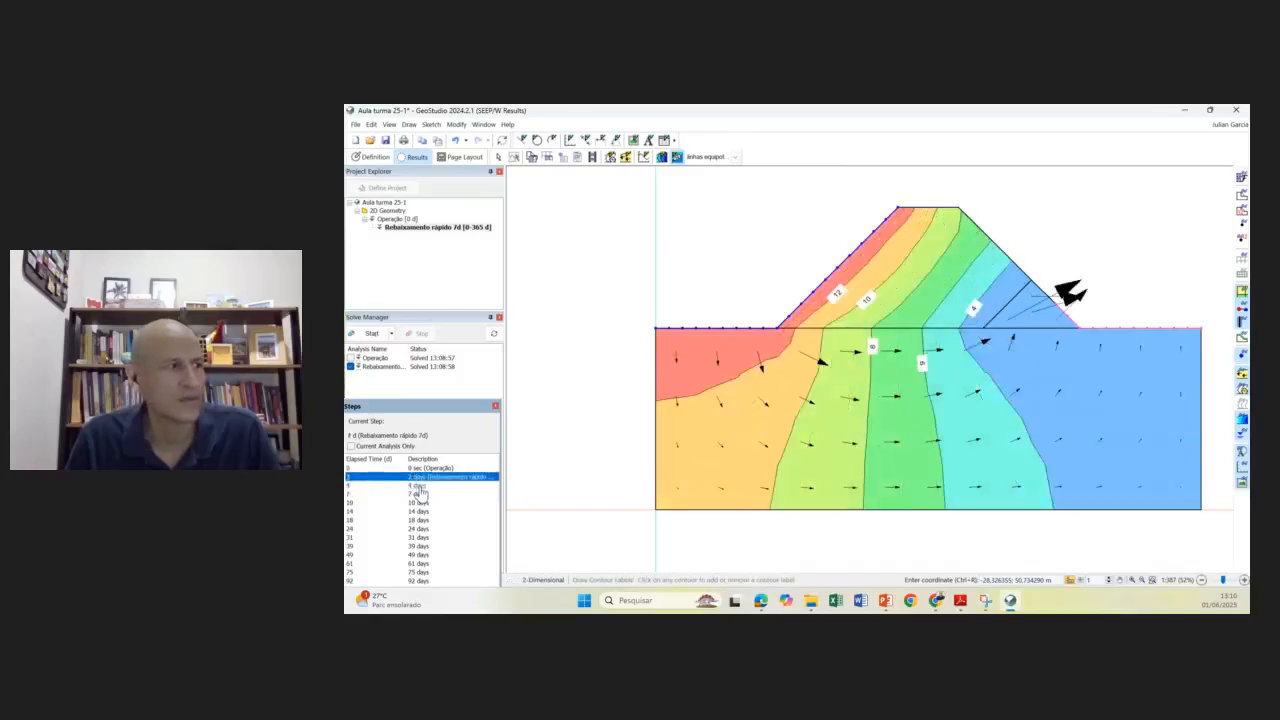
click(418, 486)
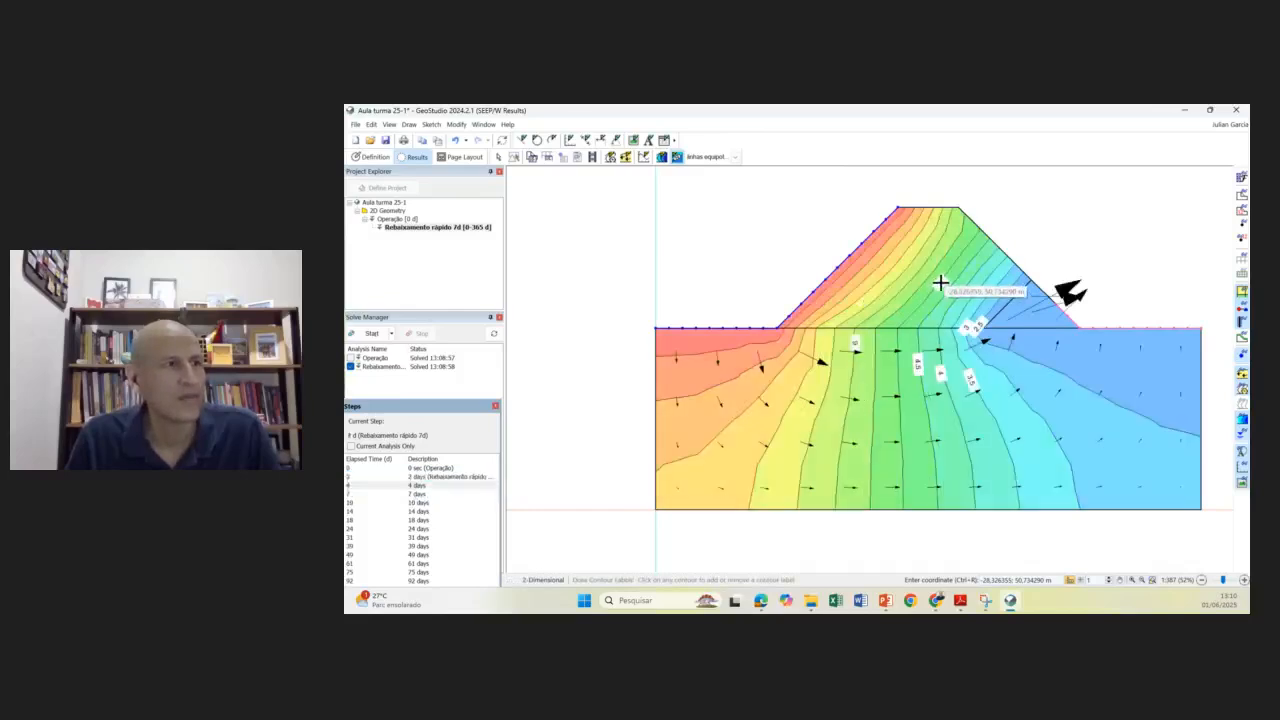
- Remove all remaining equipotential contour labels from the 4-day results
click(966, 327)
click(977, 330)
click(969, 380)
click(938, 371)
click(917, 364)
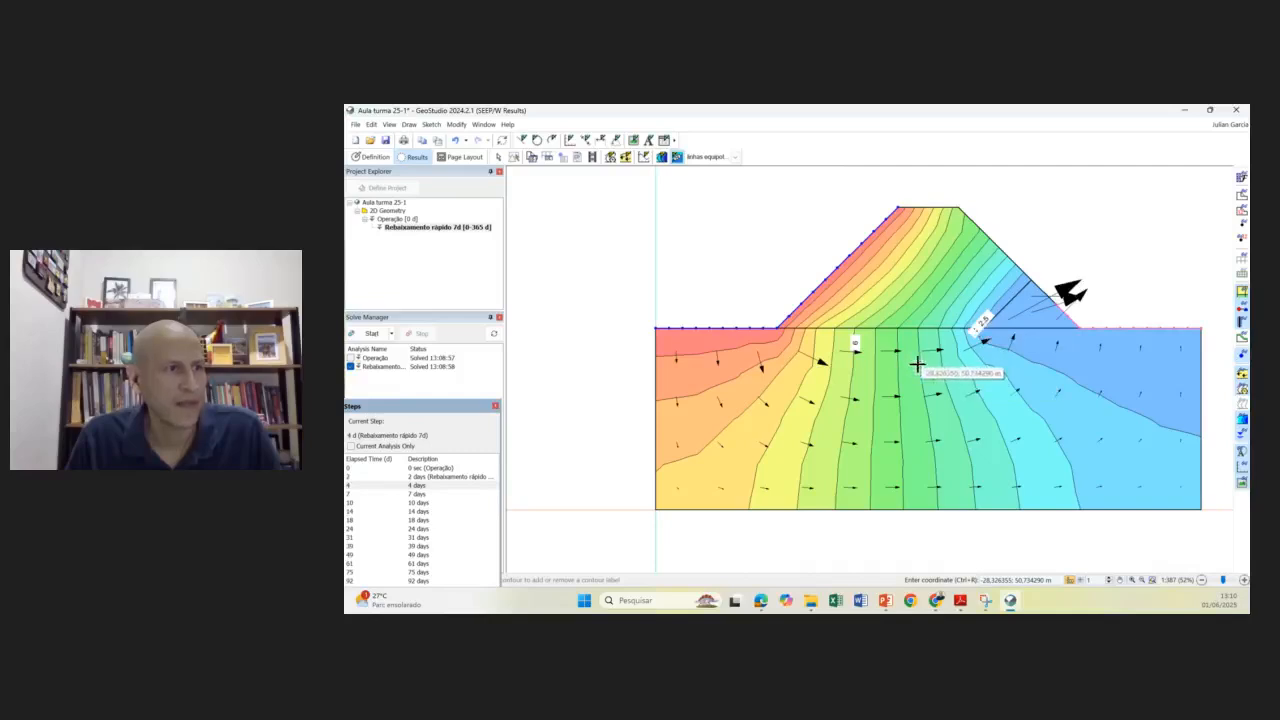
click(855, 347)
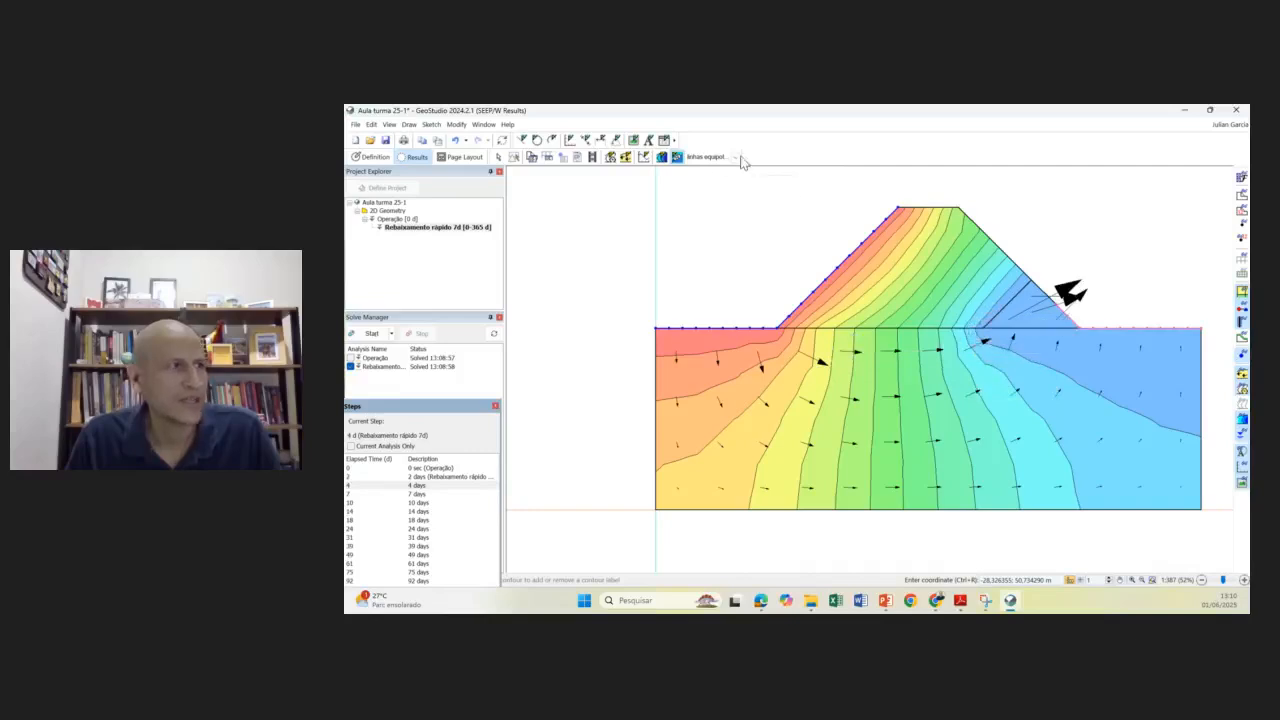
- Switch the displayed contours to Gradientes and close the contour settings
click(410, 125)
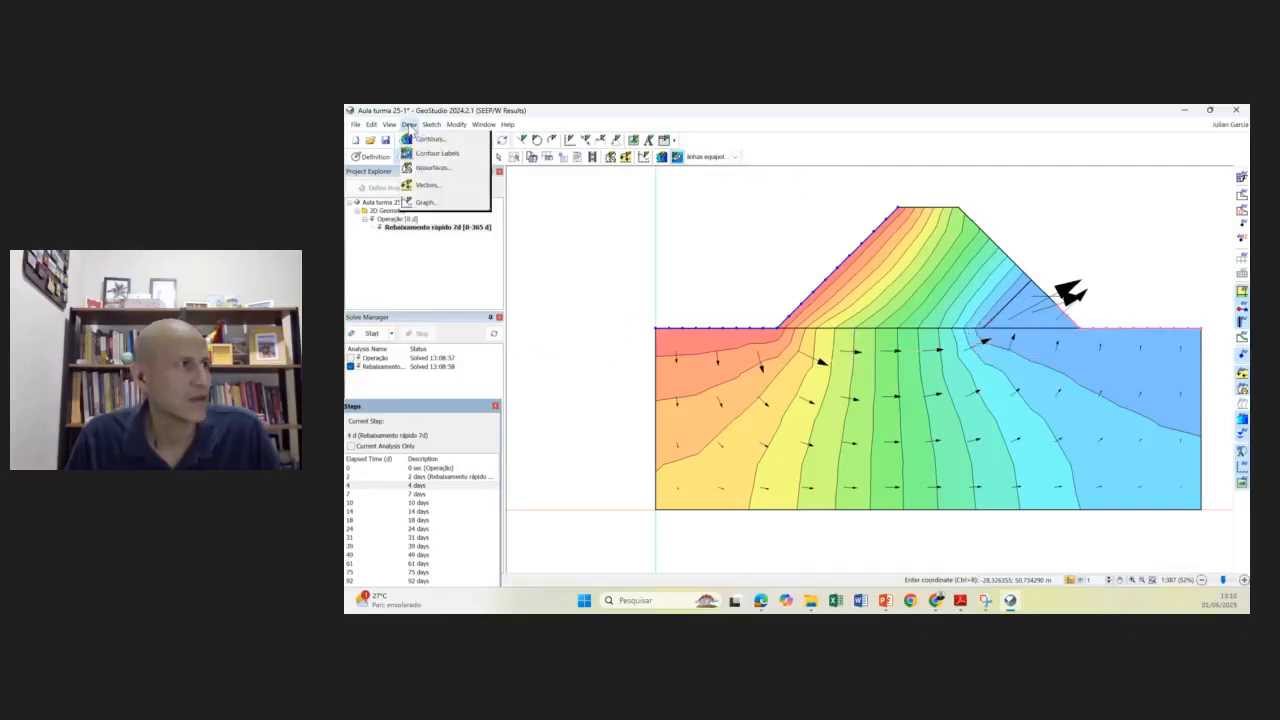
click(428, 139)
click(823, 377)
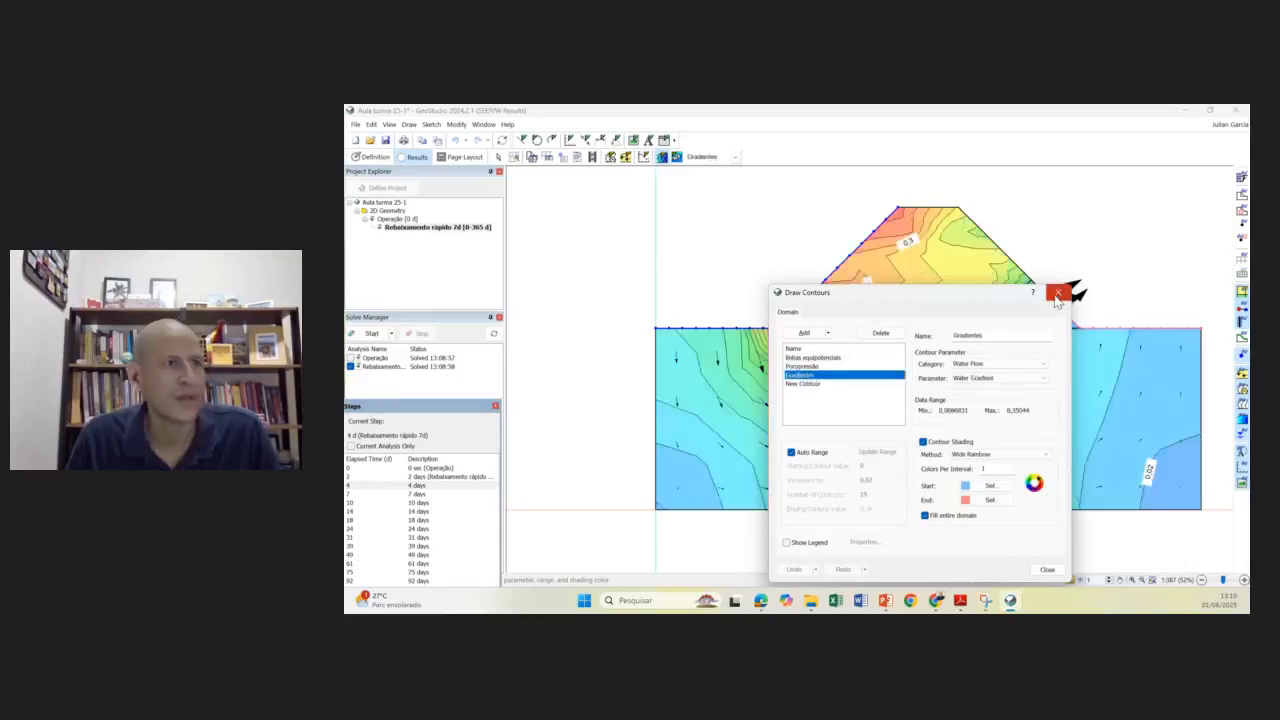
click(1047, 570)
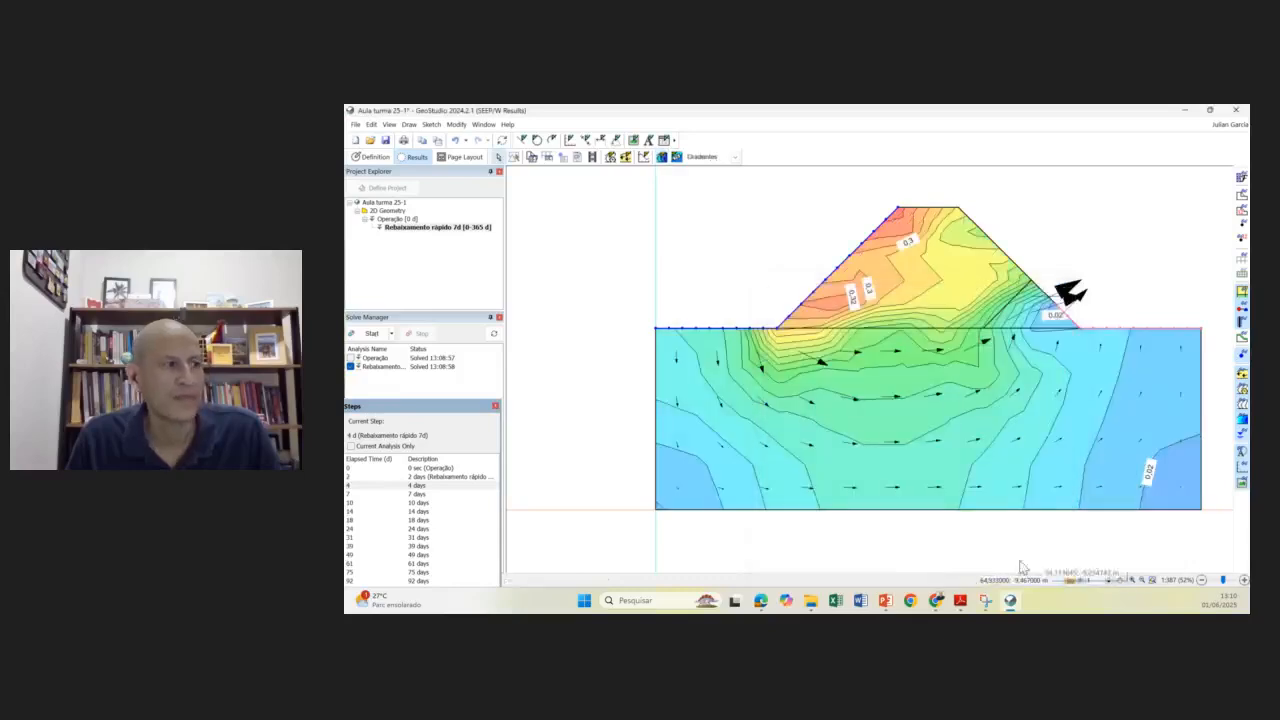
- View the gradients at 0 sec and 2 days, and label the 0.55 and 0.5 contours in the upstream embankment at 2 days
click(419, 469)
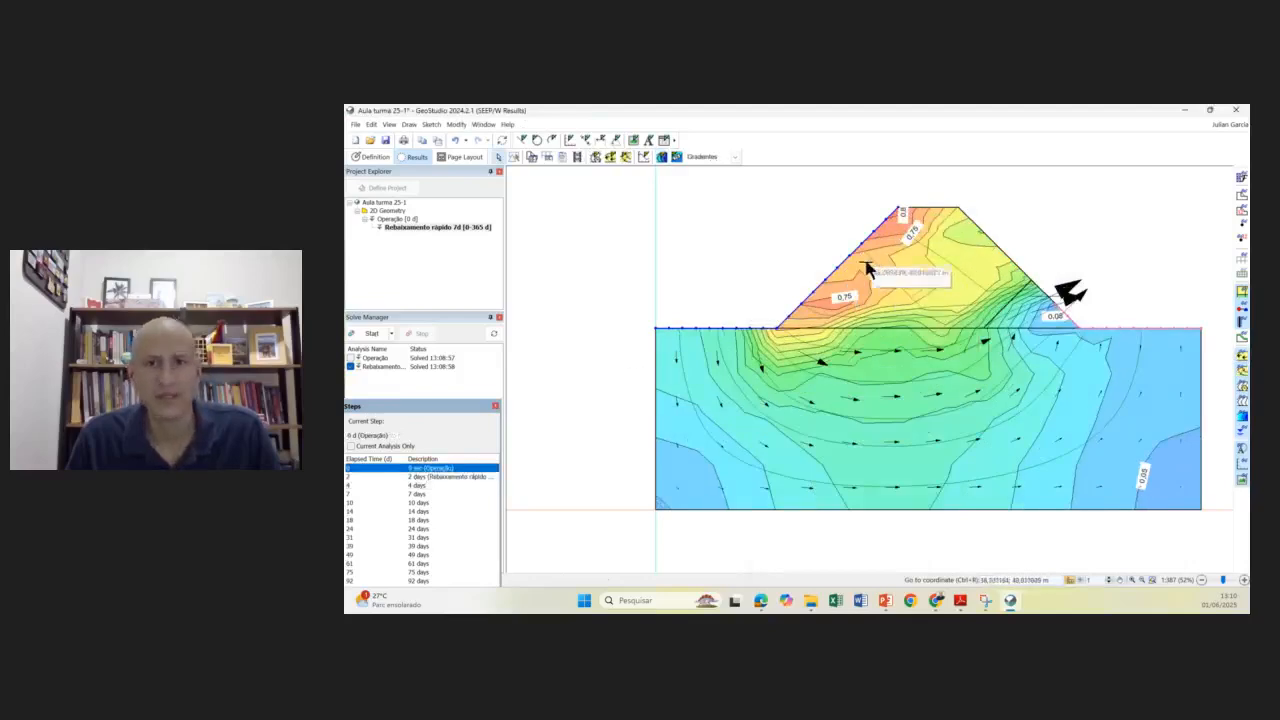
click(420, 477)
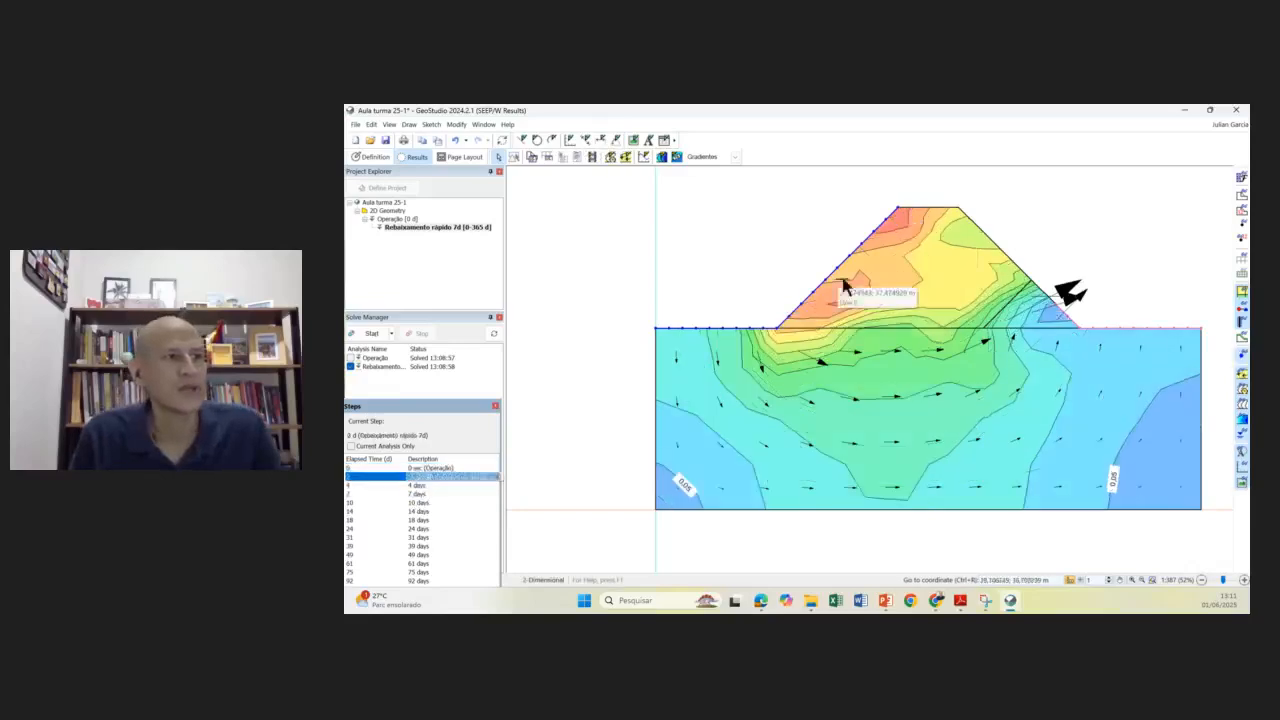
click(677, 157)
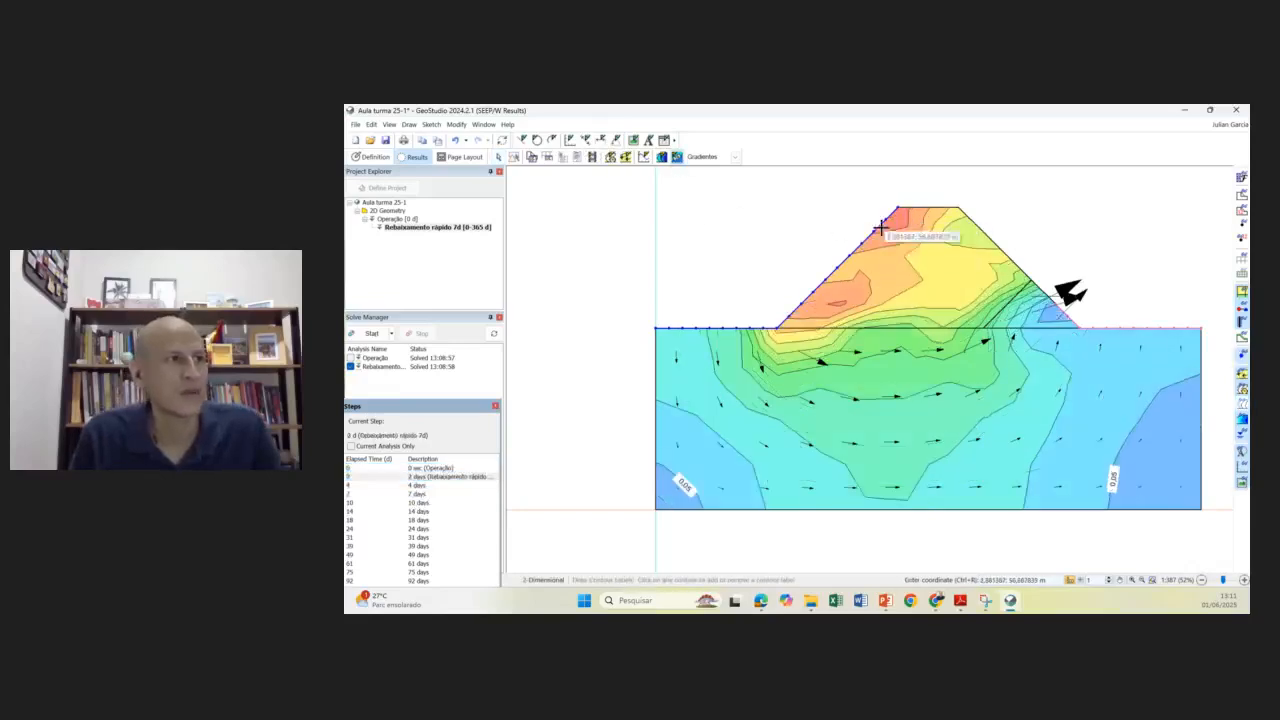
click(900, 231)
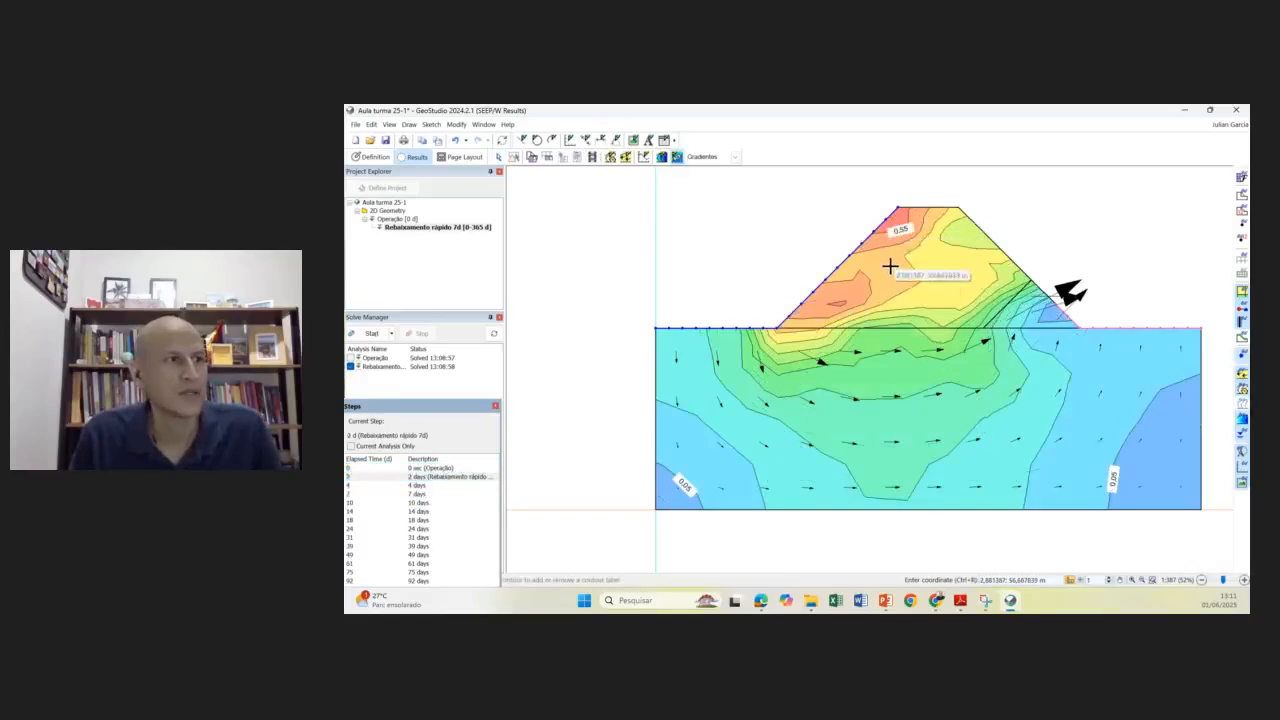
click(840, 308)
click(865, 280)
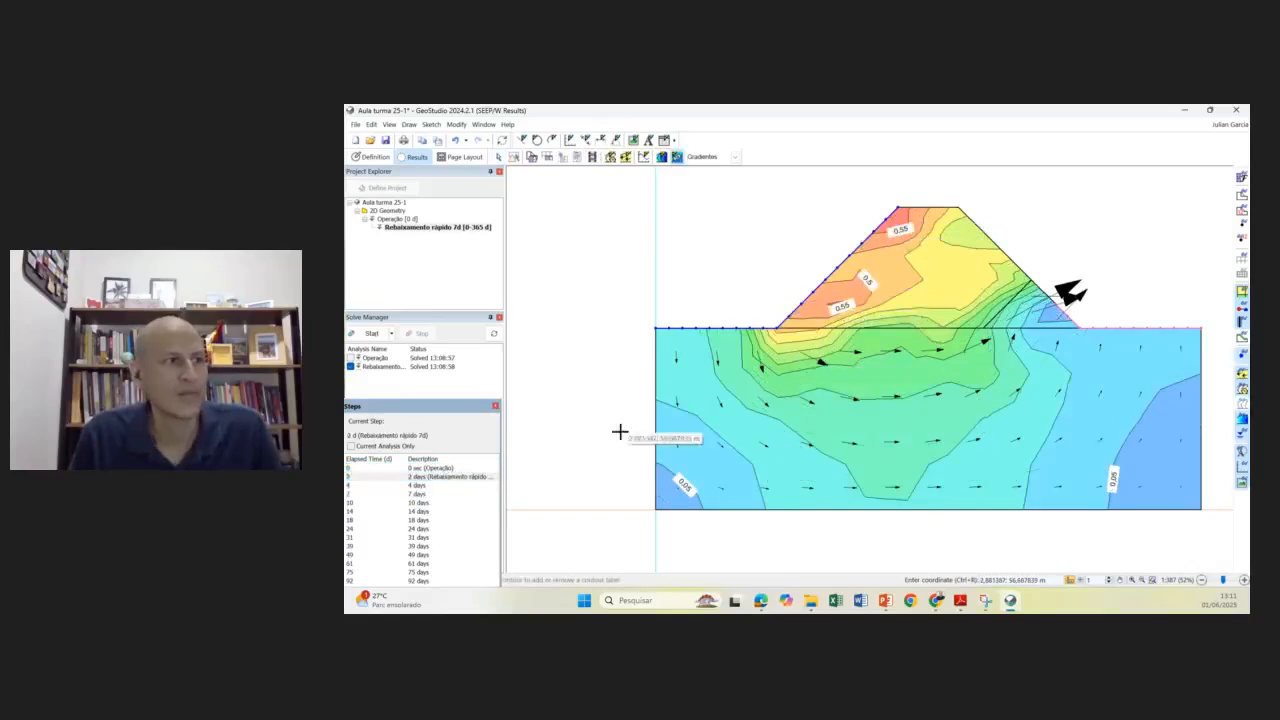
- View the gradient contours of the drawdown analysis at 4, 7, 10 and 14 days
click(419, 487)
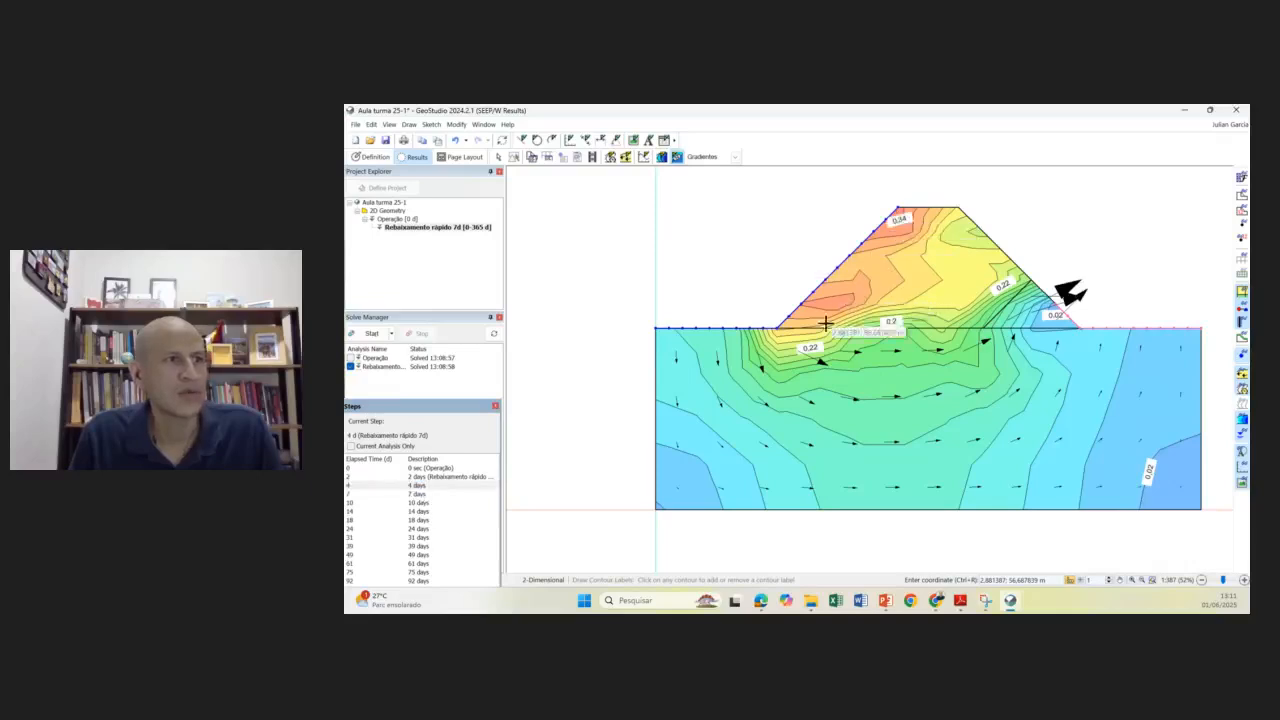
click(418, 495)
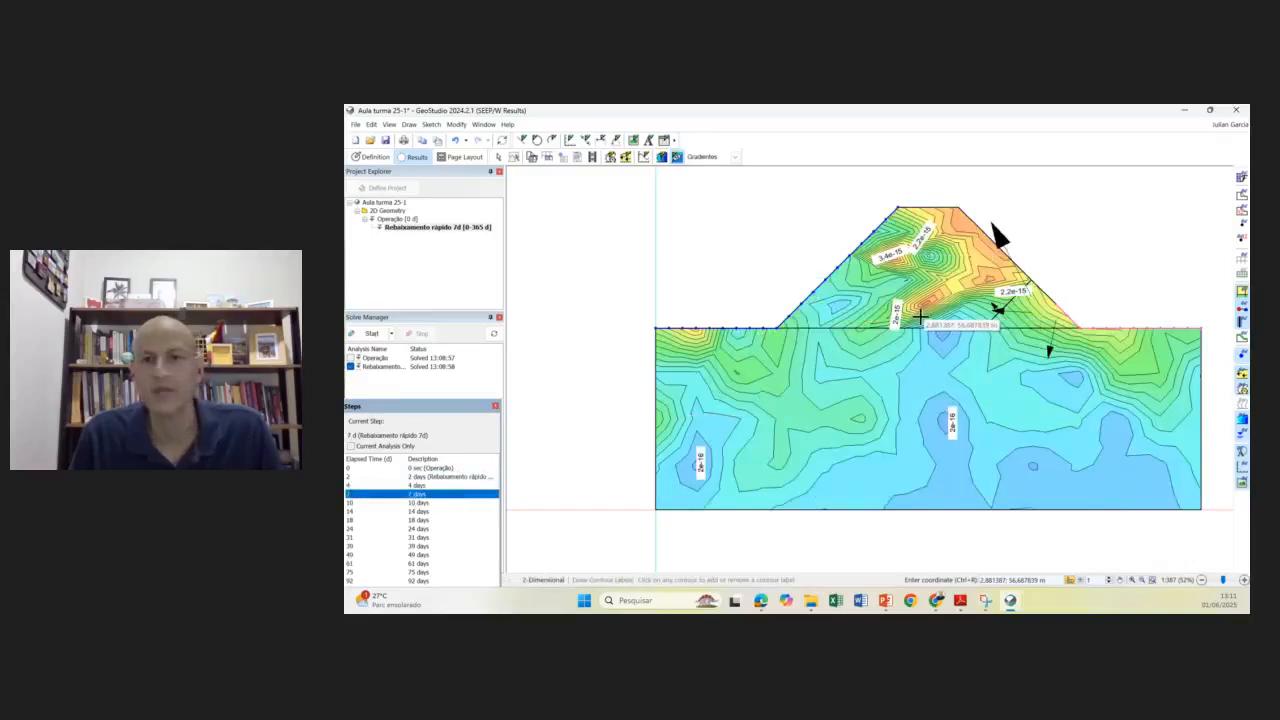
click(420, 503)
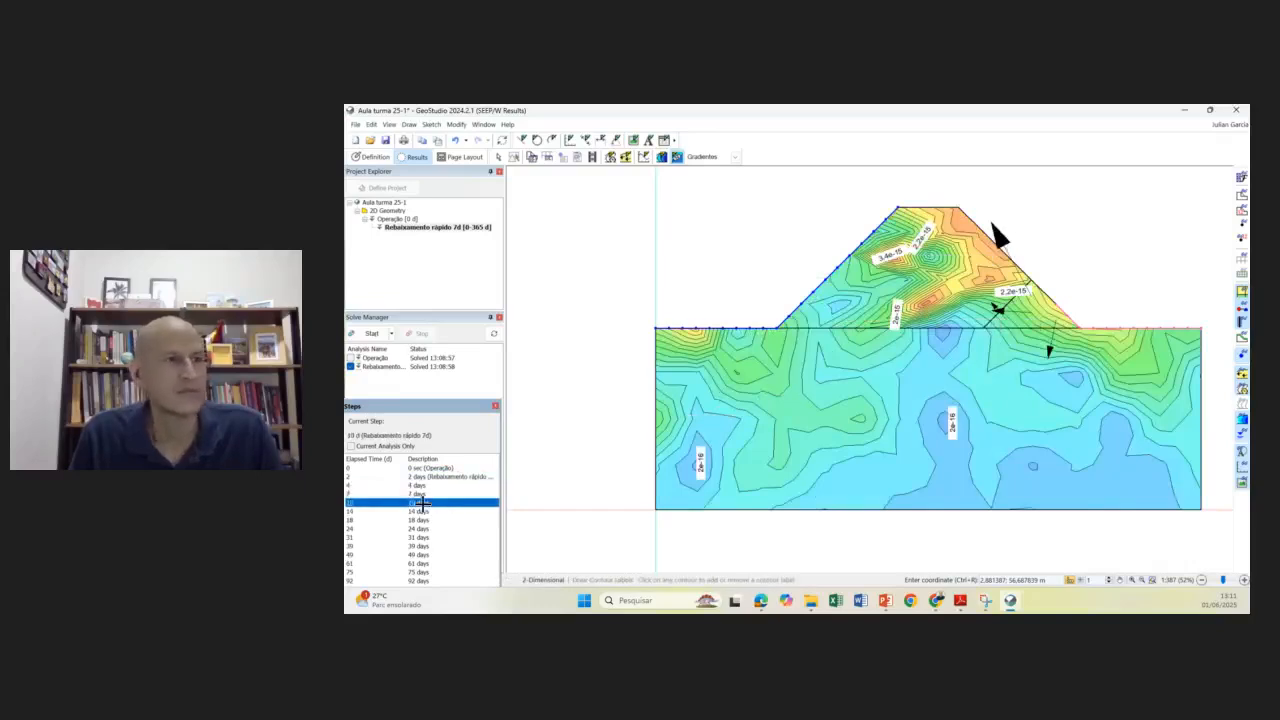
click(418, 513)
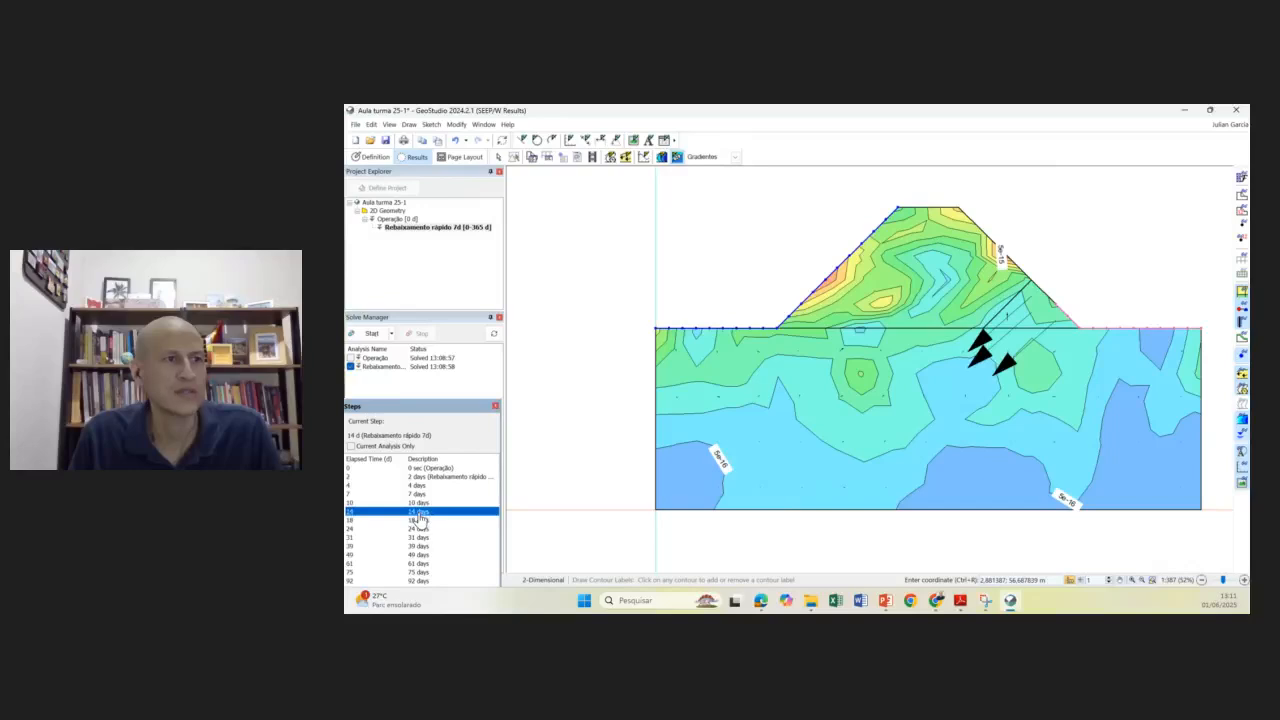
- Display the Poropressão contours with Water Pressure Head as their parameter and close the contour settings
click(409, 124)
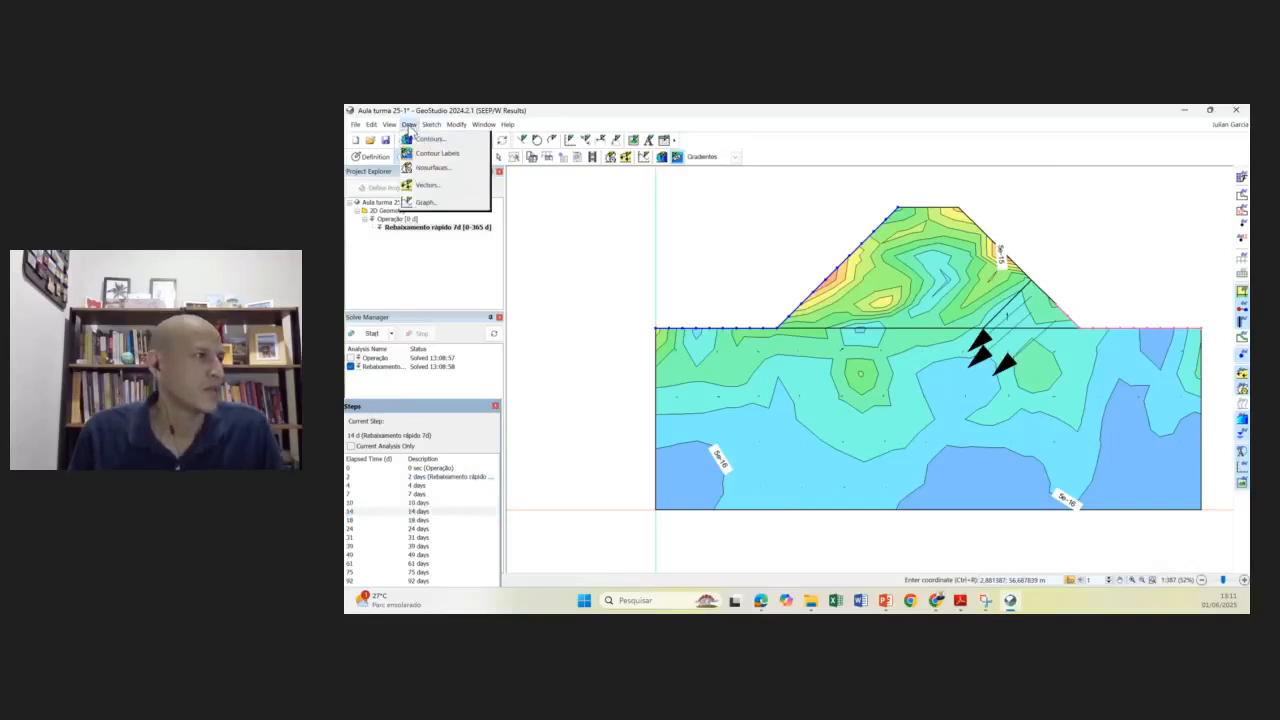
click(440, 157)
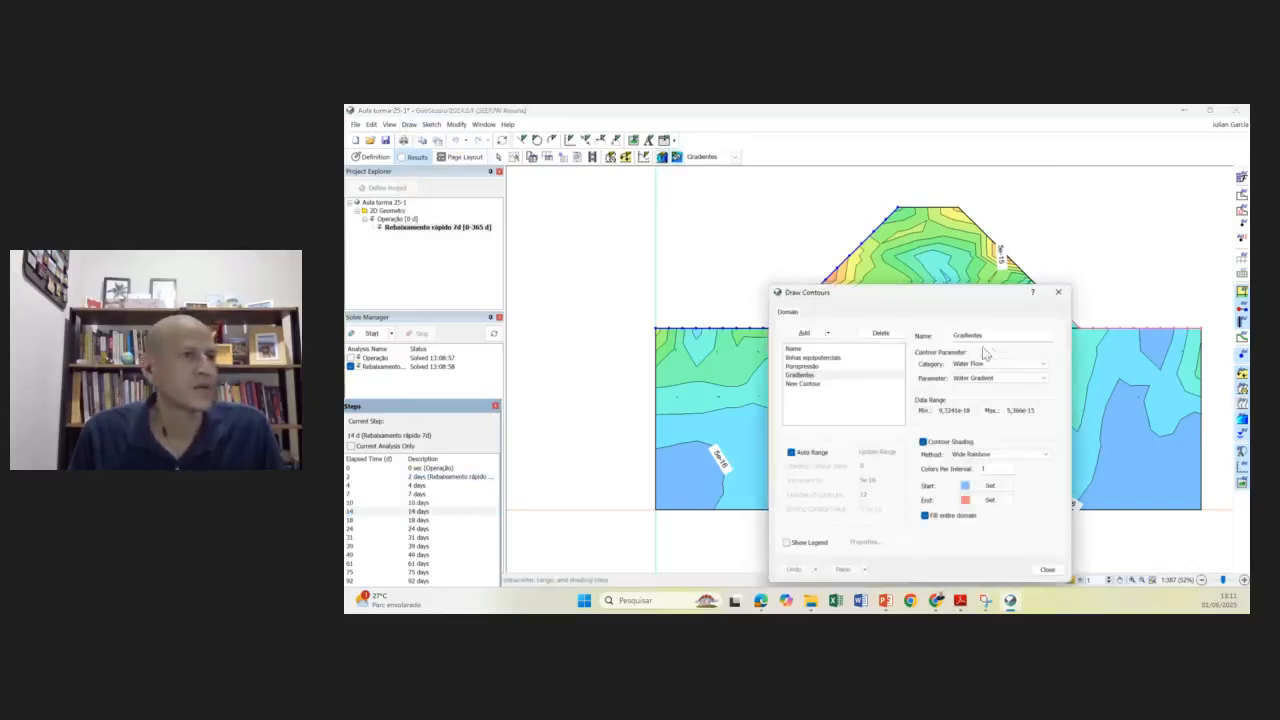
click(802, 366)
click(1000, 378)
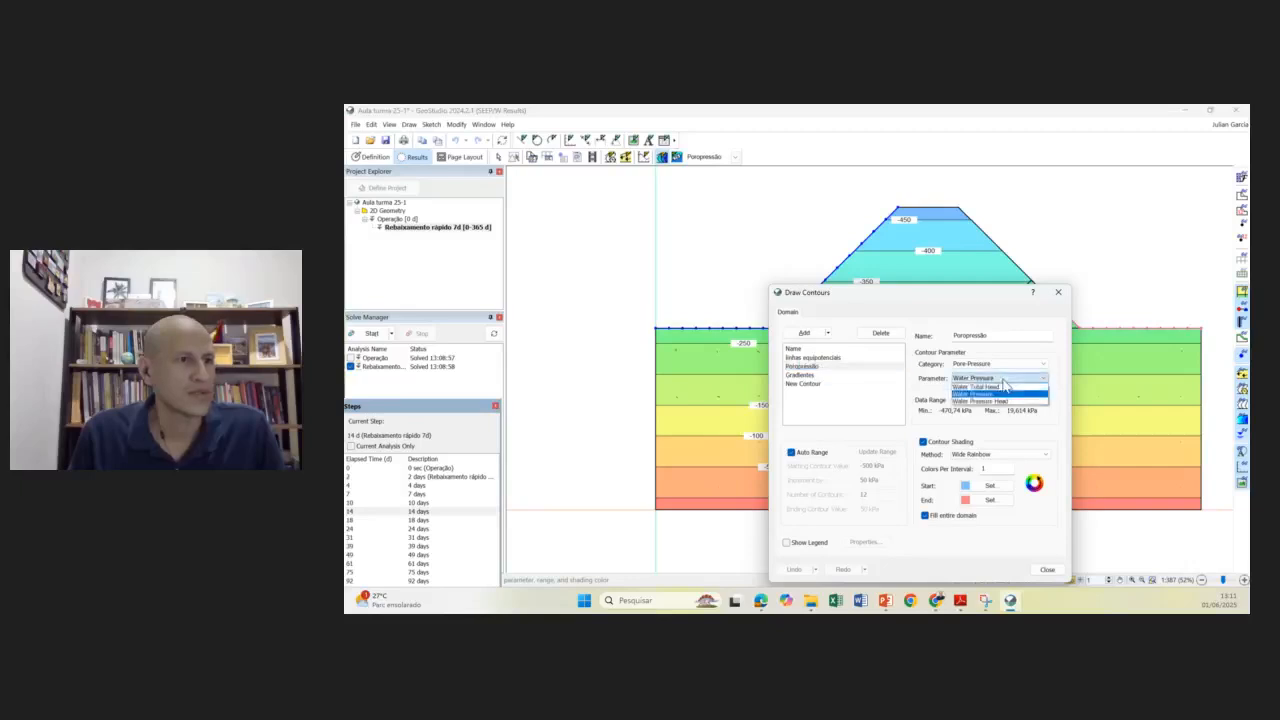
click(1002, 402)
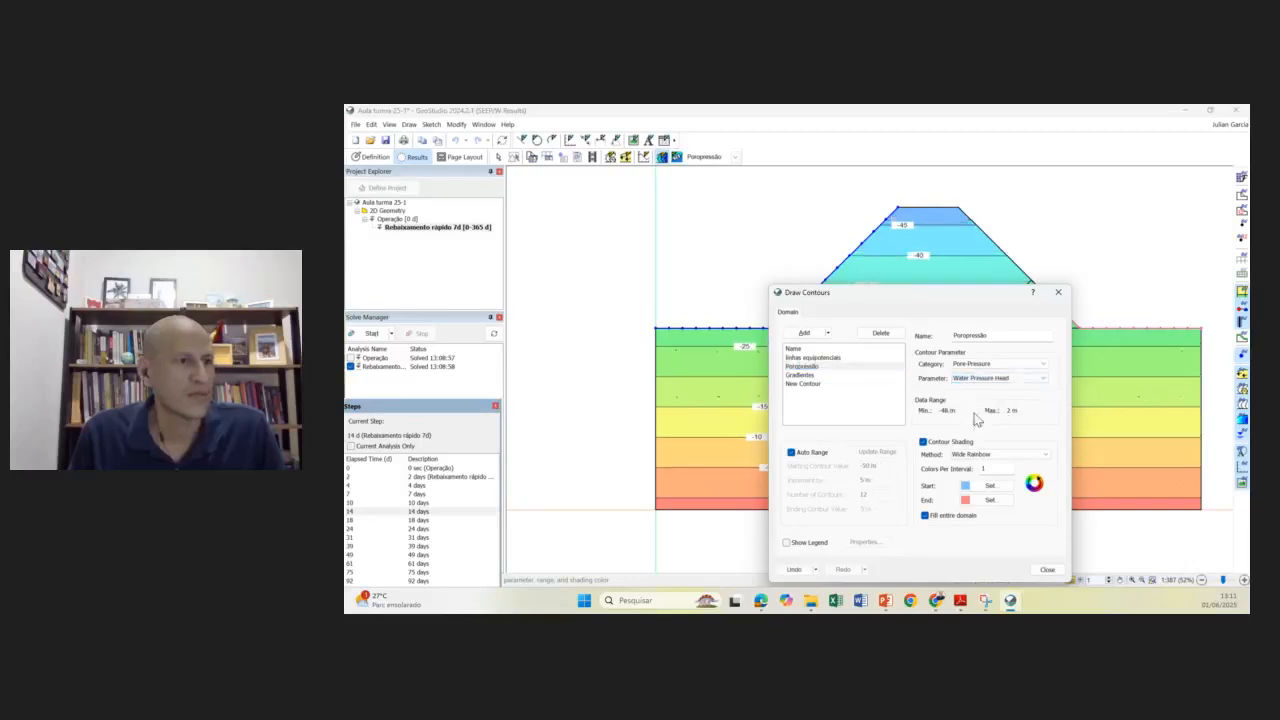
click(1046, 570)
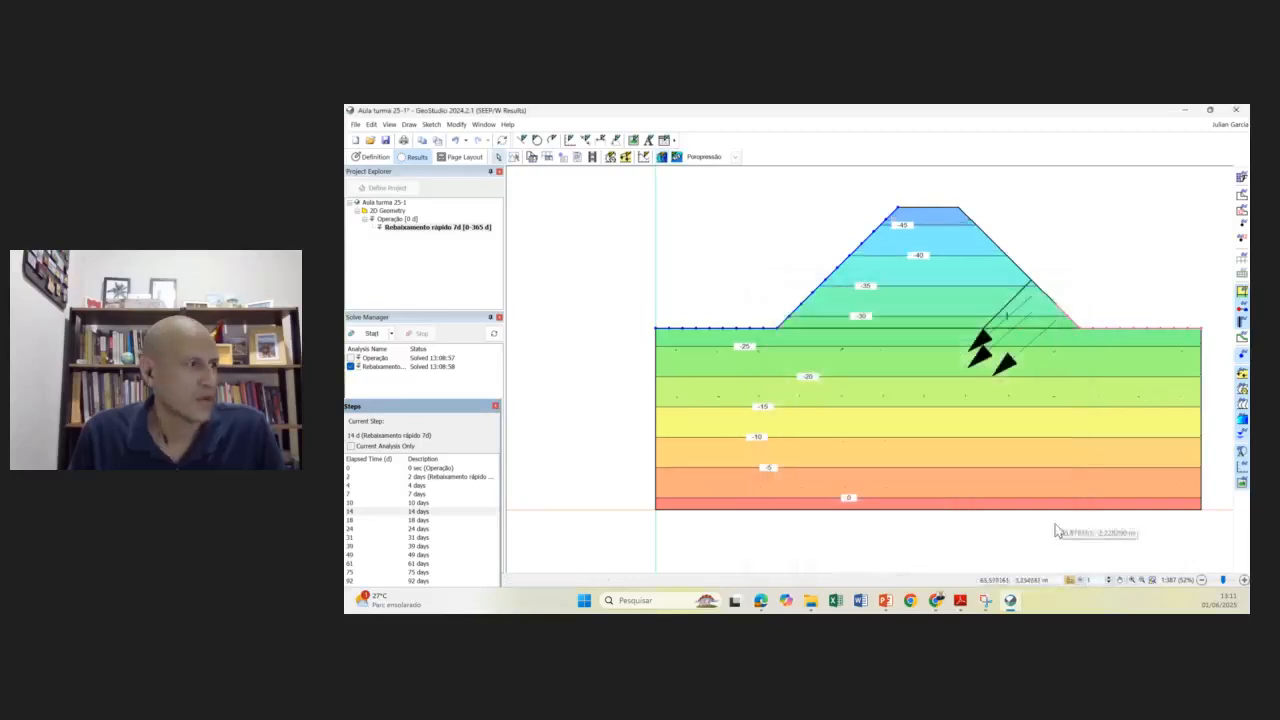
- Compare the pressure head contours at 0 sec, 2, 4, 7 and 10 days, and recheck 0 sec, 2 and 4 days
click(417, 469)
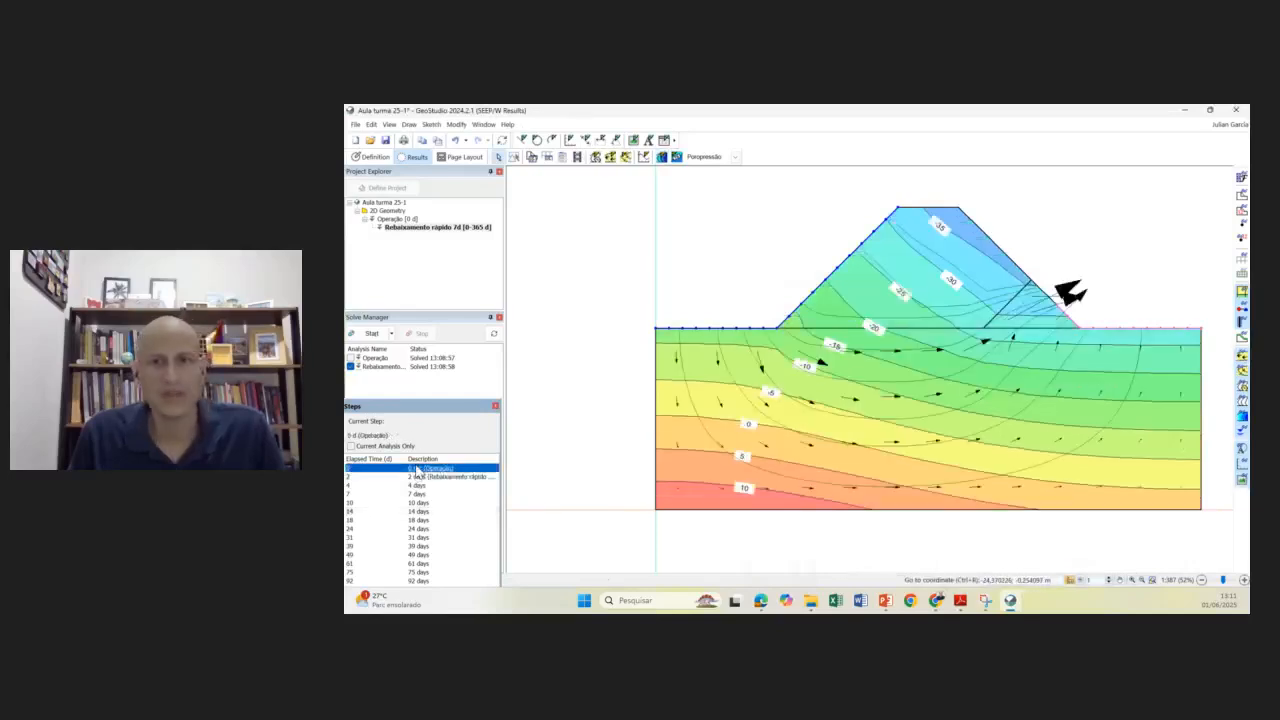
click(417, 477)
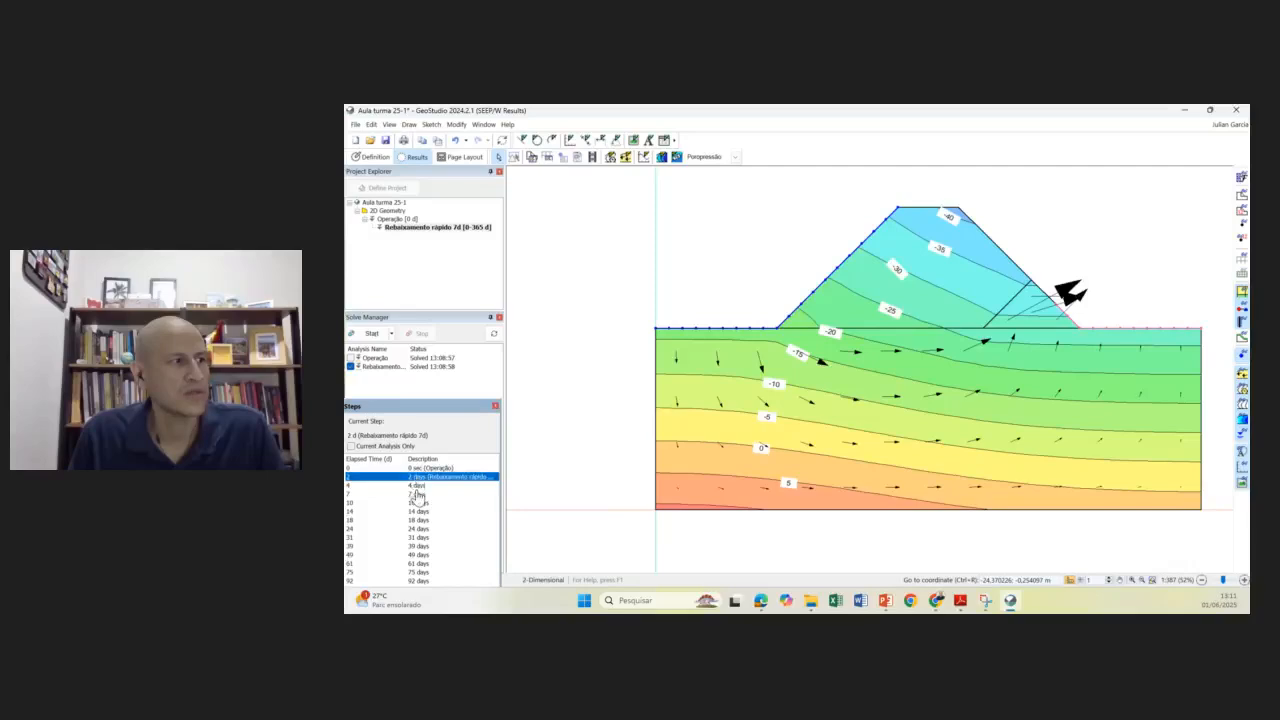
click(417, 487)
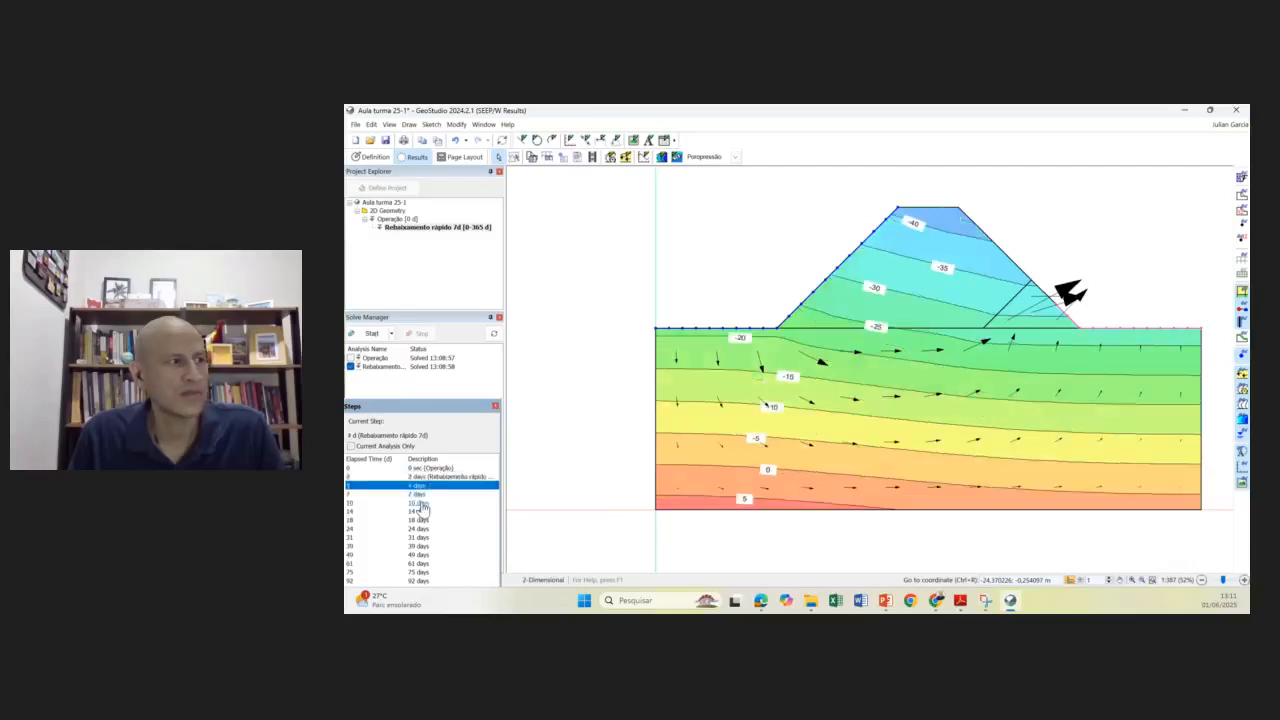
click(418, 495)
click(420, 503)
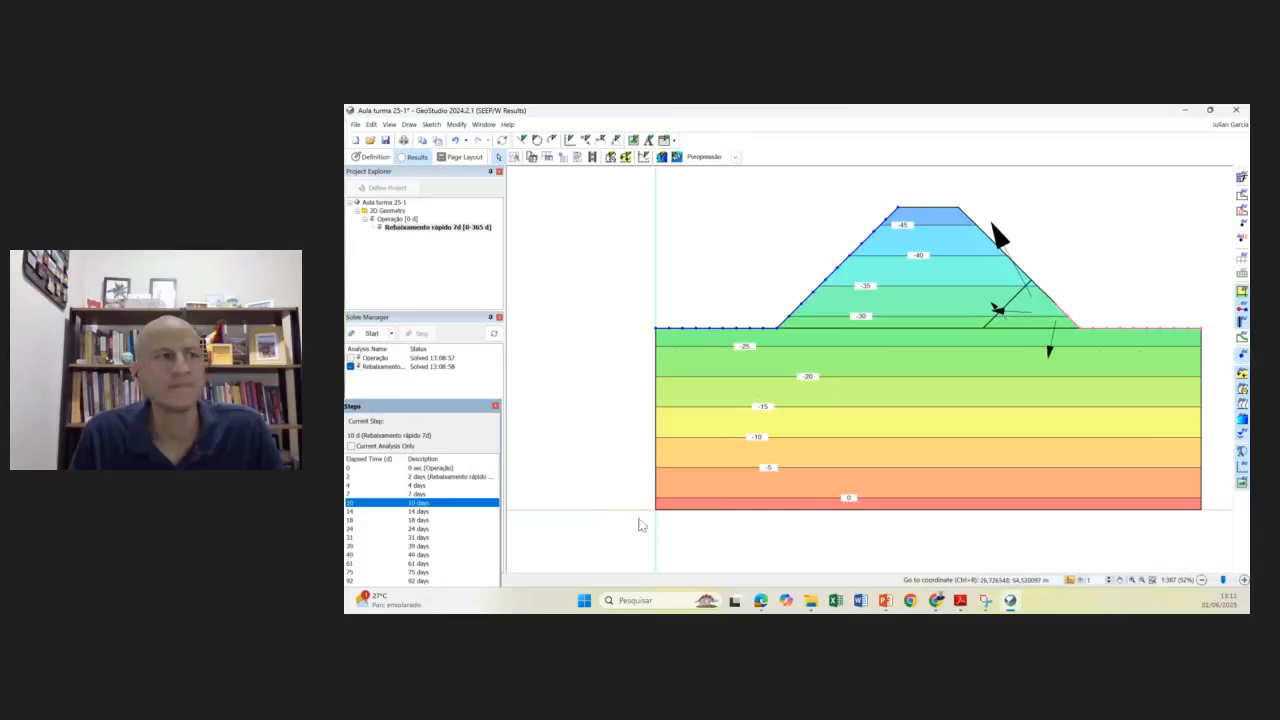
click(421, 469)
click(422, 477)
click(422, 485)
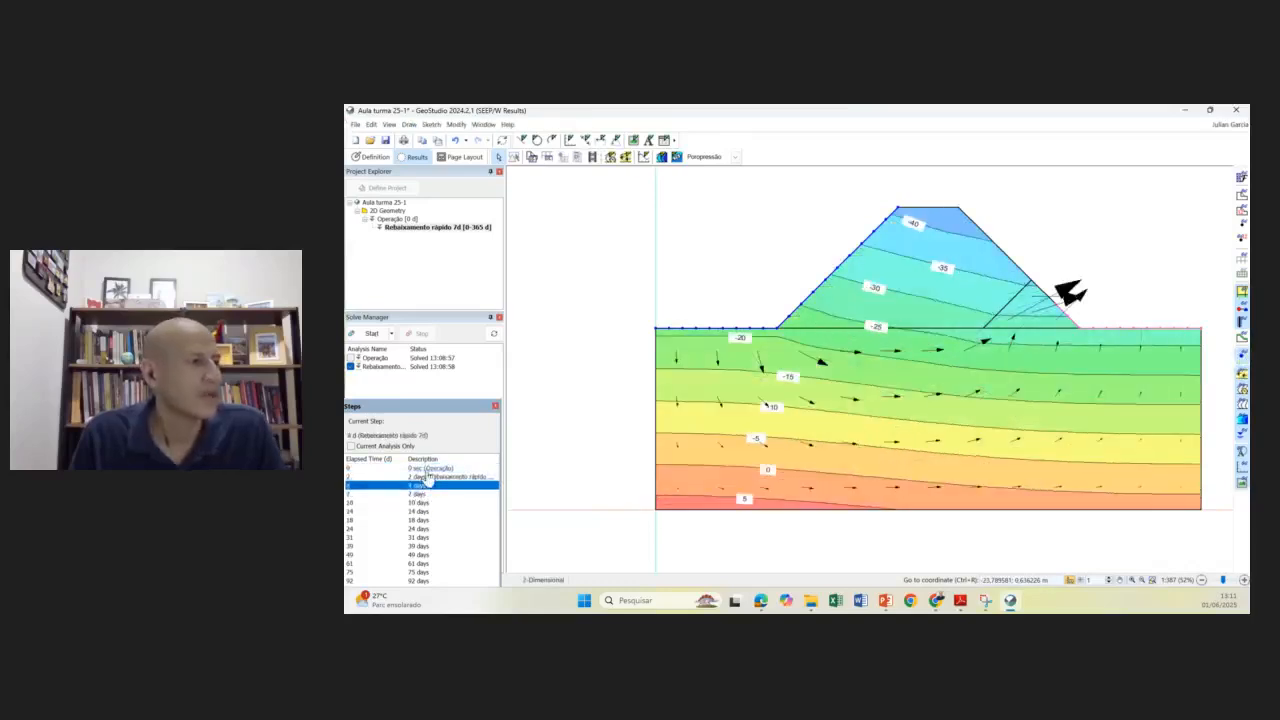
- Examine the 0 sec (Operação) pressure heads around the upstream toe and in the foundation below the dam
click(421, 468)
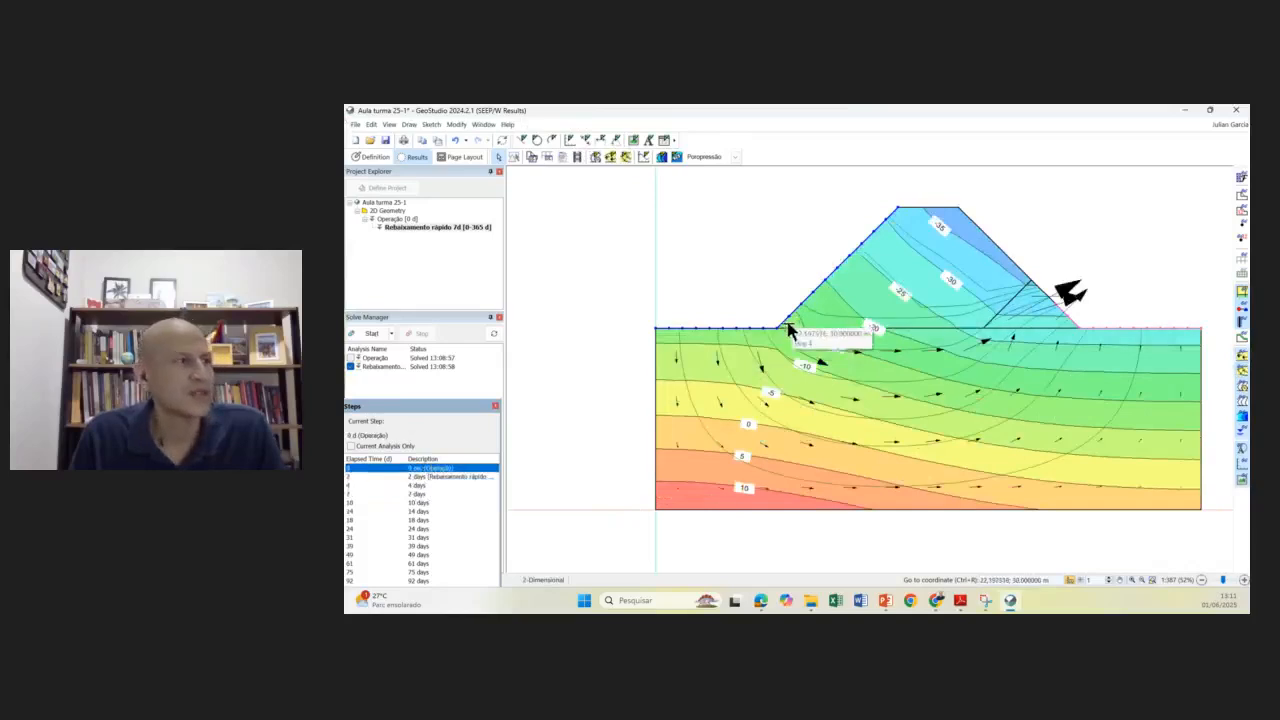
scroll(800, 326, up, 2)
scroll(830, 322, down, 3)
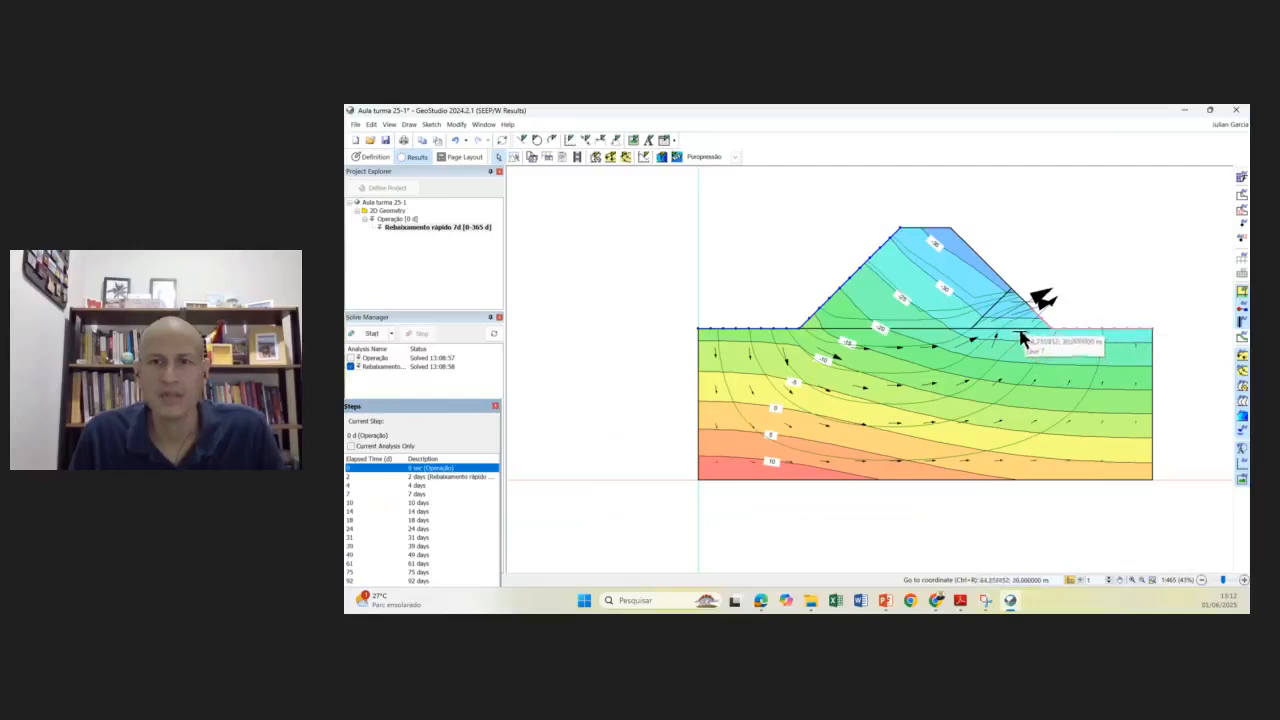
scroll(826, 320, up, 1)
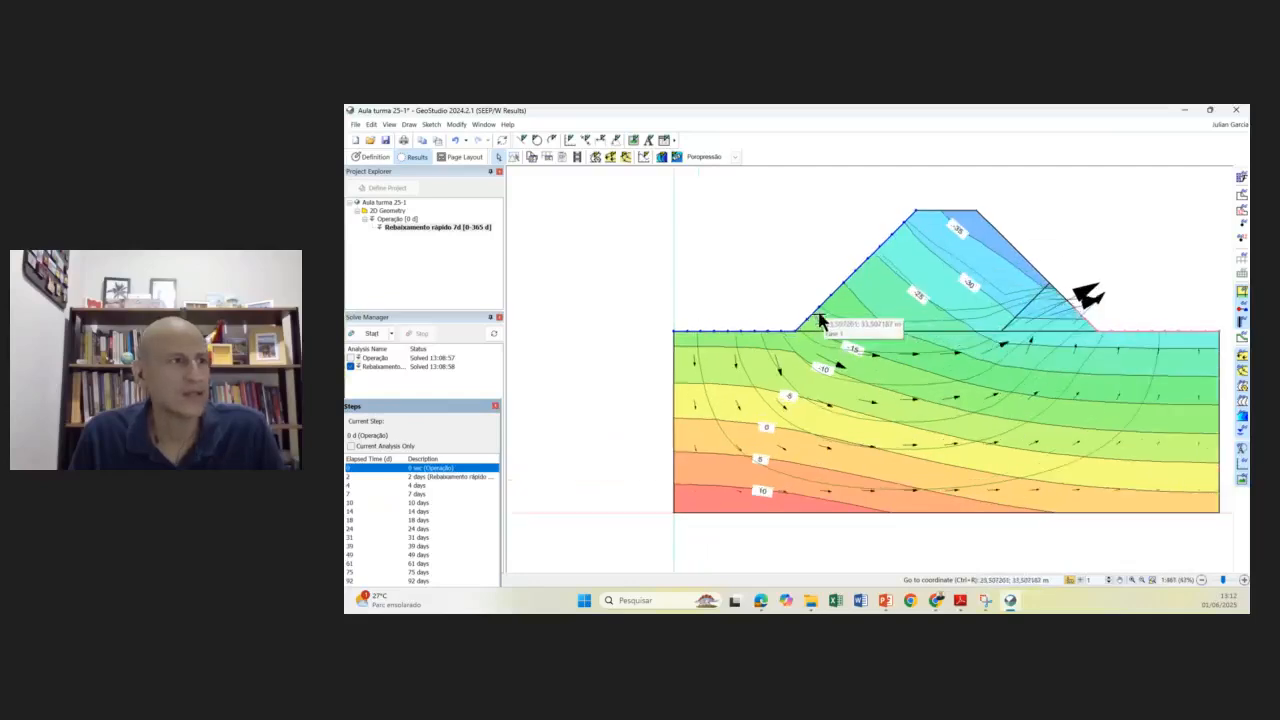
scroll(790, 334, down, 1)
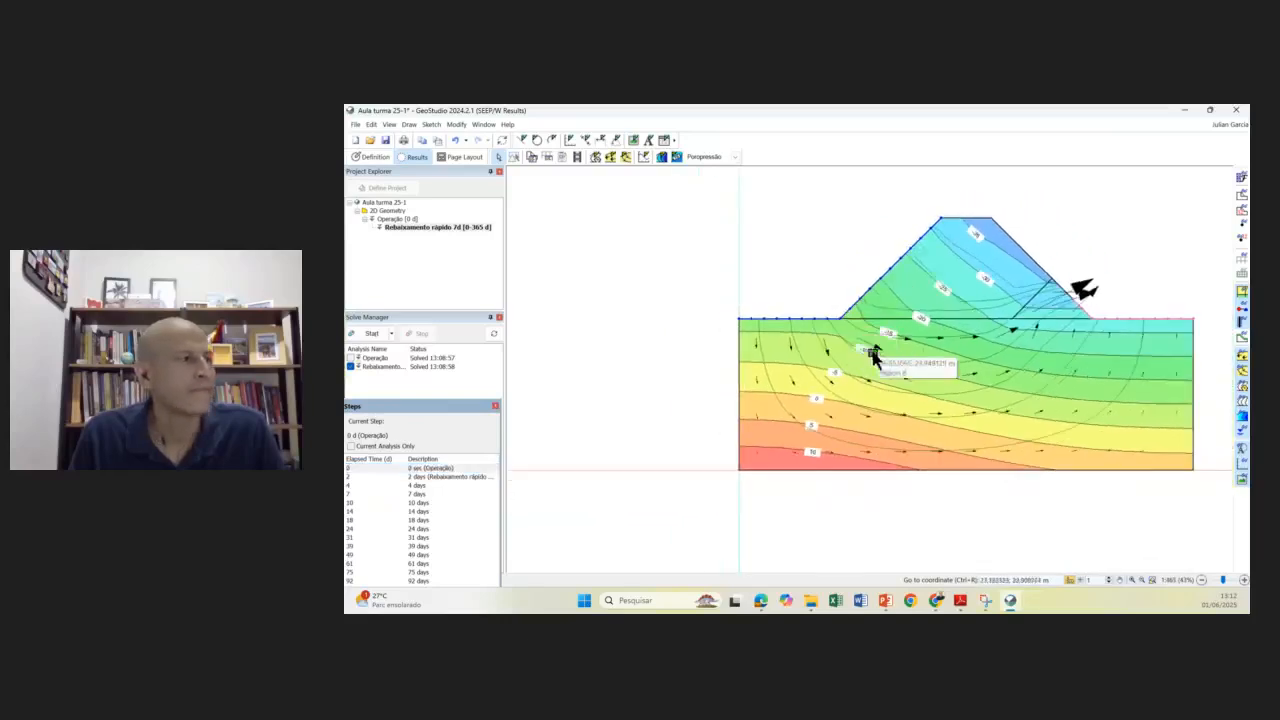
scroll(858, 348, up, 1)
scroll(858, 348, down, 1)
scroll(856, 346, up, 1)
scroll(855, 345, down, 1)
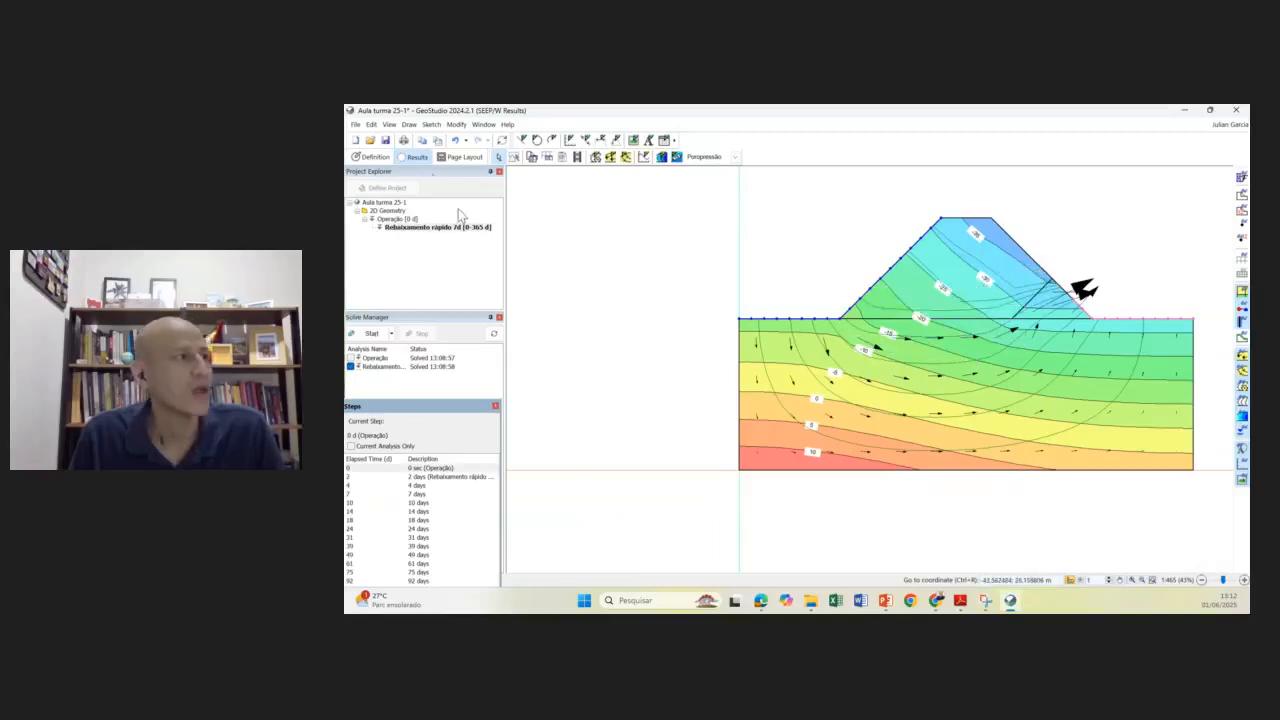
- Add a new results graph named "poropressão ponto A" with kind Mesh
click(409, 125)
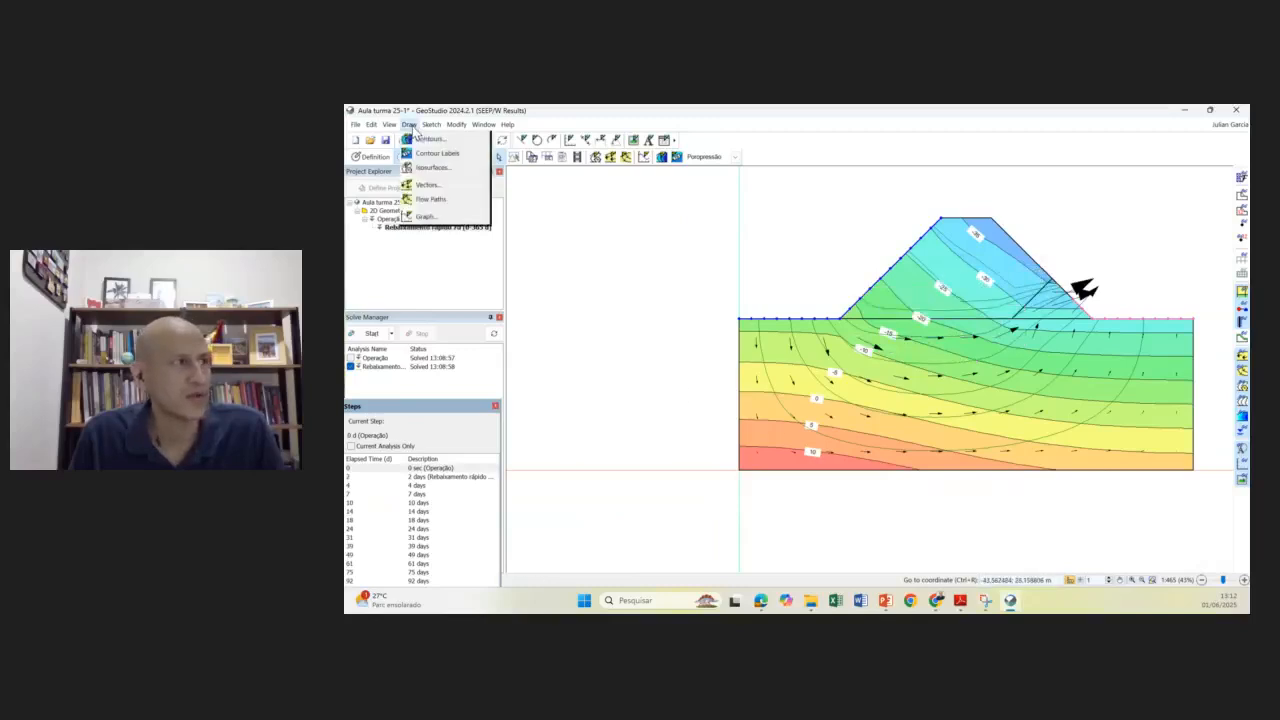
click(438, 218)
mouse_move(932, 175)
mouse_down()
mouse_move(1025, 256)
mouse_move(1007, 222)
mouse_up()
mouse_move(1118, 228)
mouse_down()
mouse_move(986, 206)
mouse_move(1089, 229)
mouse_up()
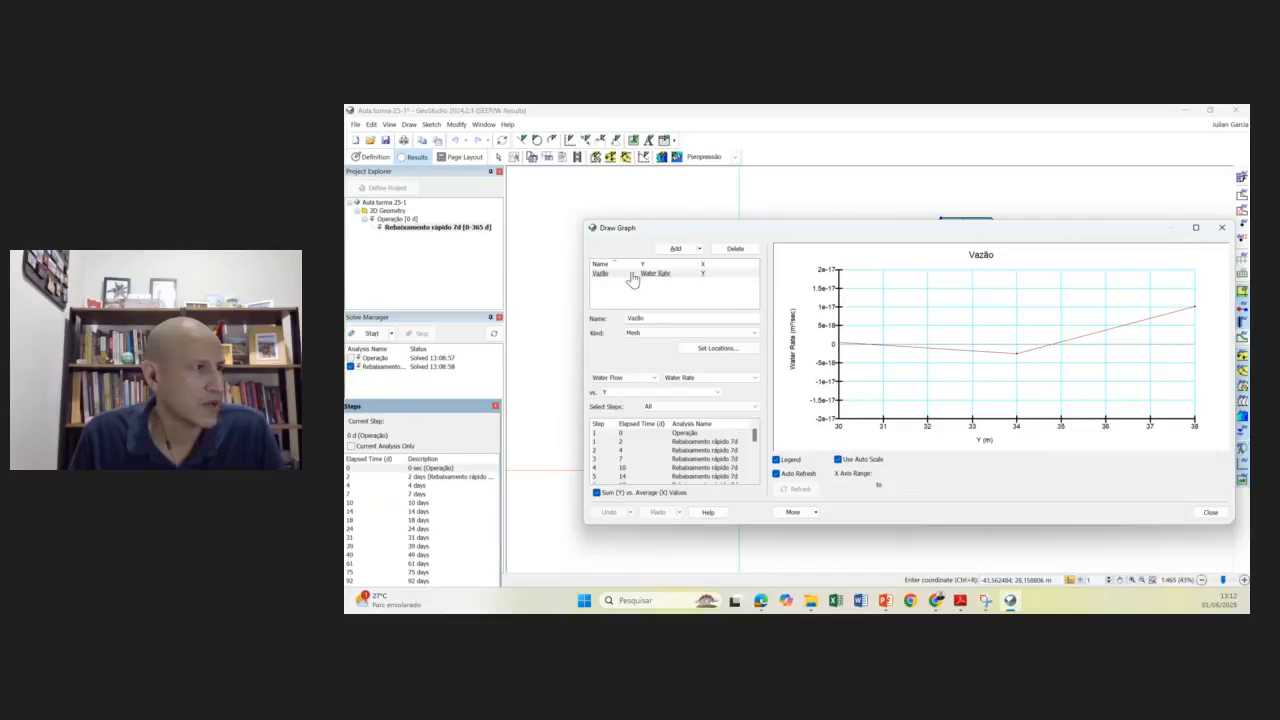
click(676, 249)
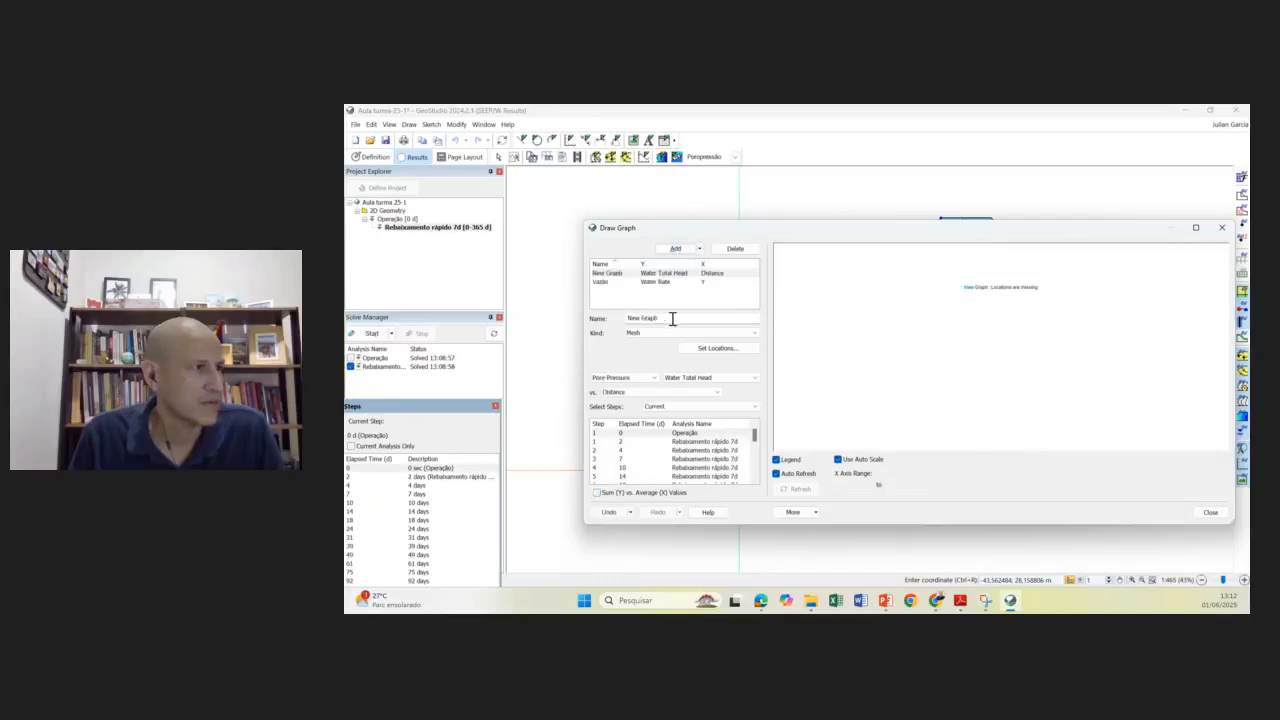
text(d)
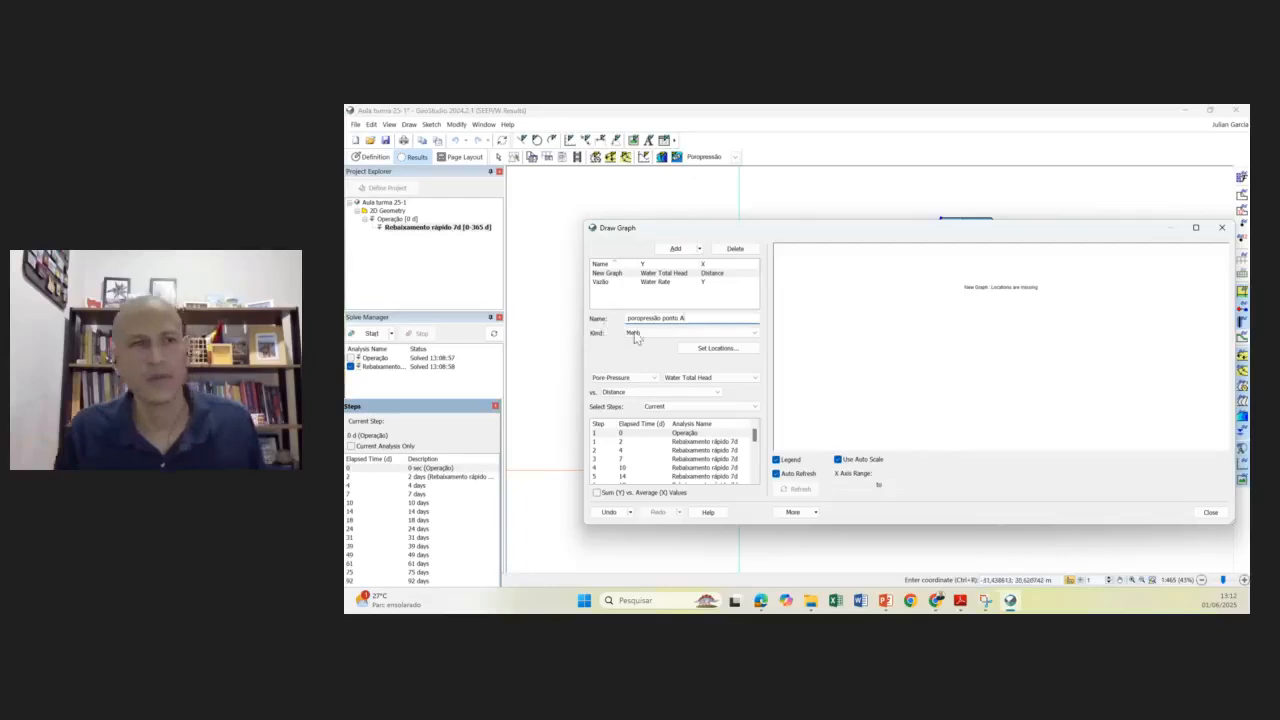
click(648, 333)
click(648, 341)
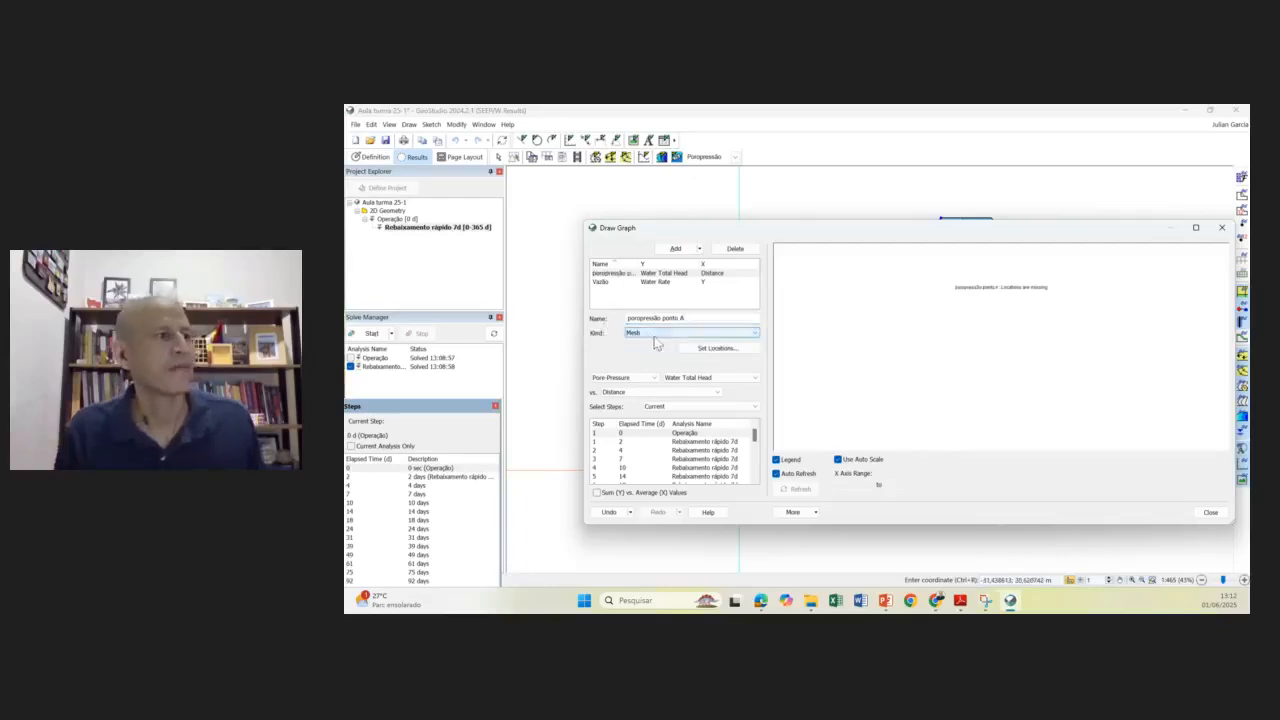
- Set the new graph to plot the Pore-Pressure parameter Water Pressure Head against Time
click(652, 380)
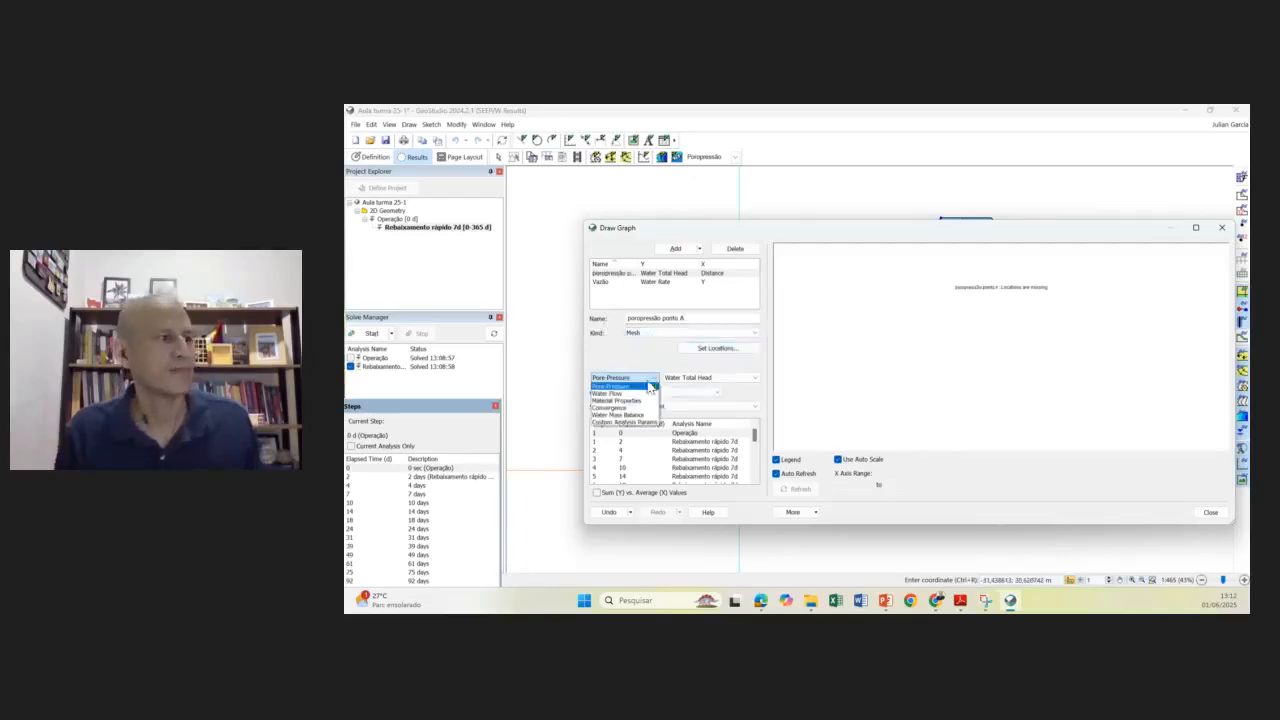
click(640, 386)
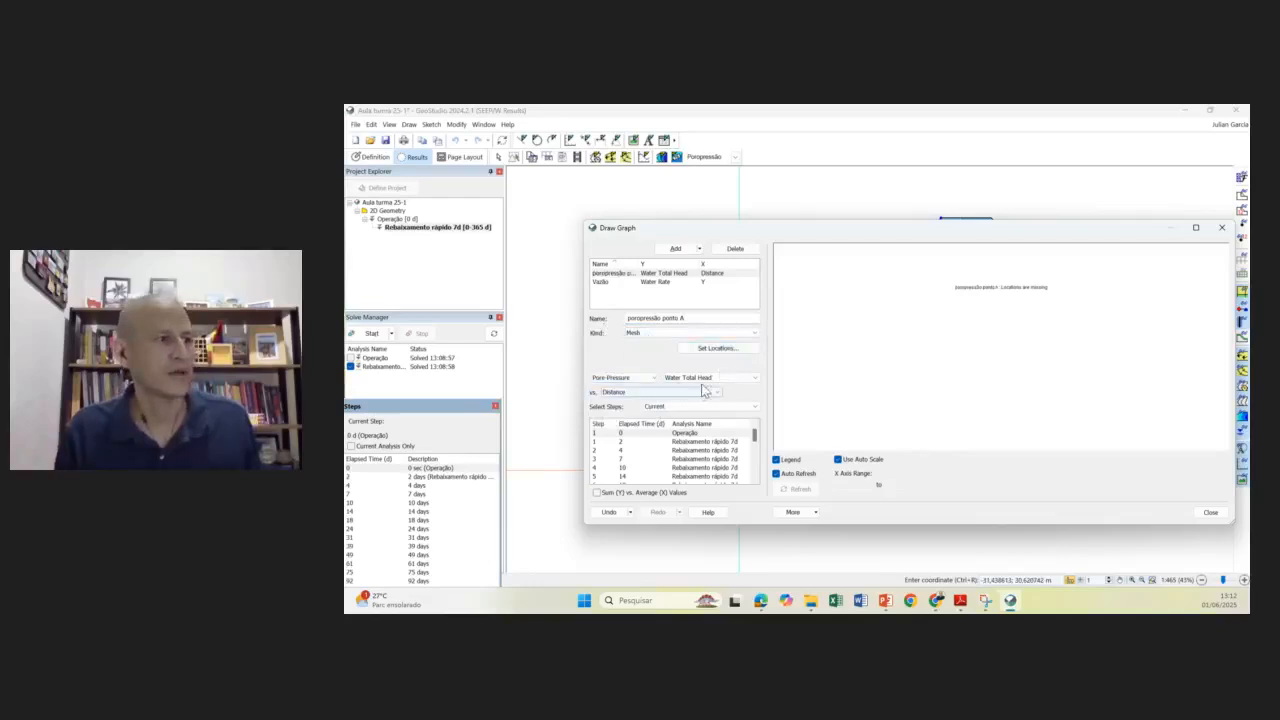
click(702, 378)
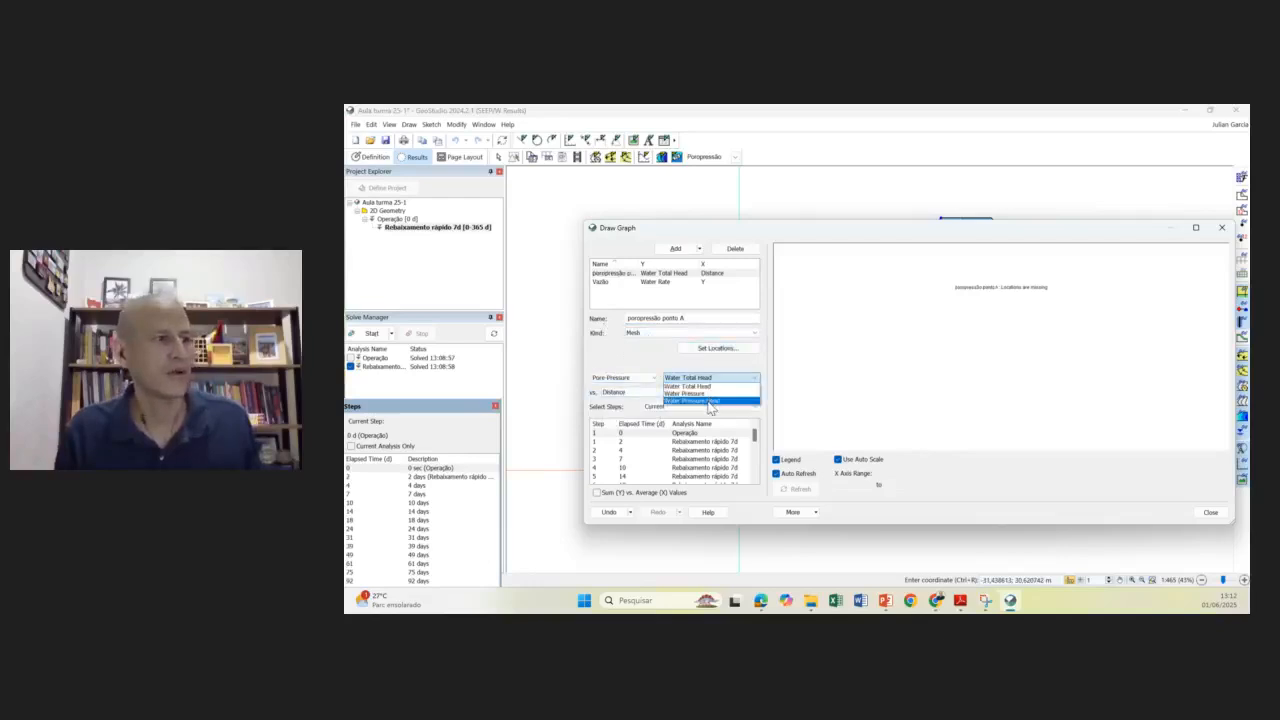
click(708, 401)
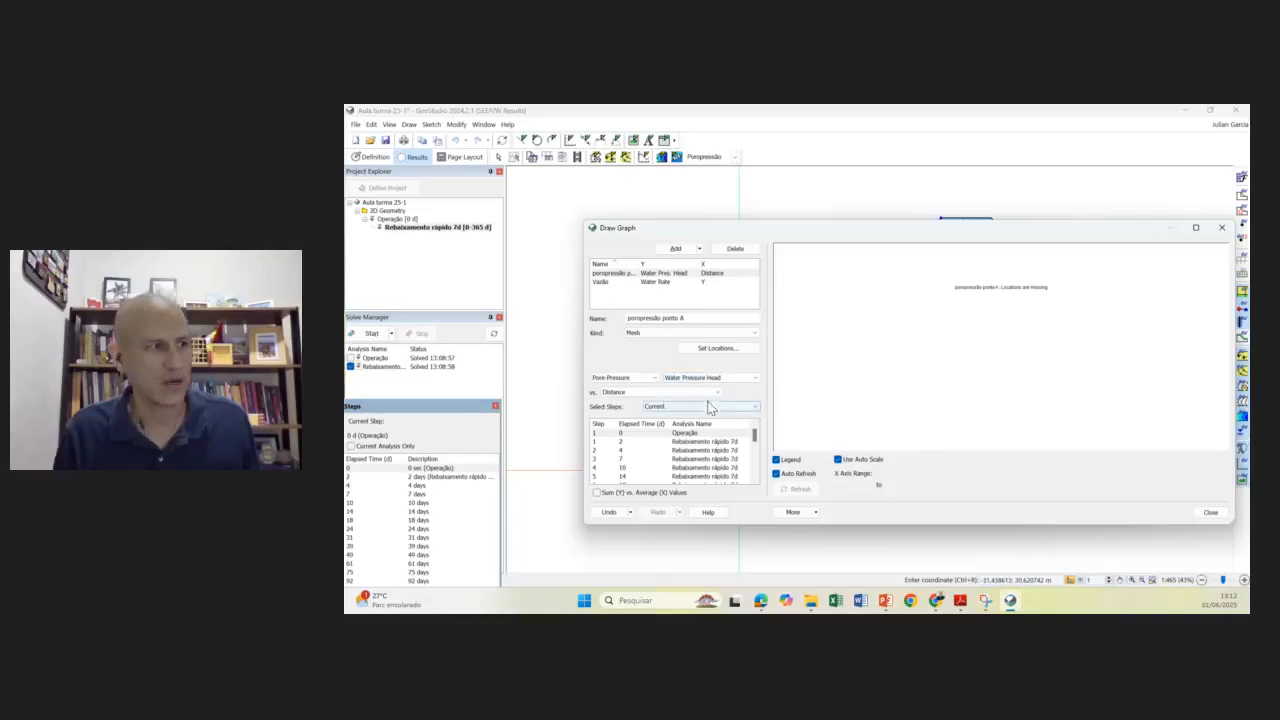
click(645, 395)
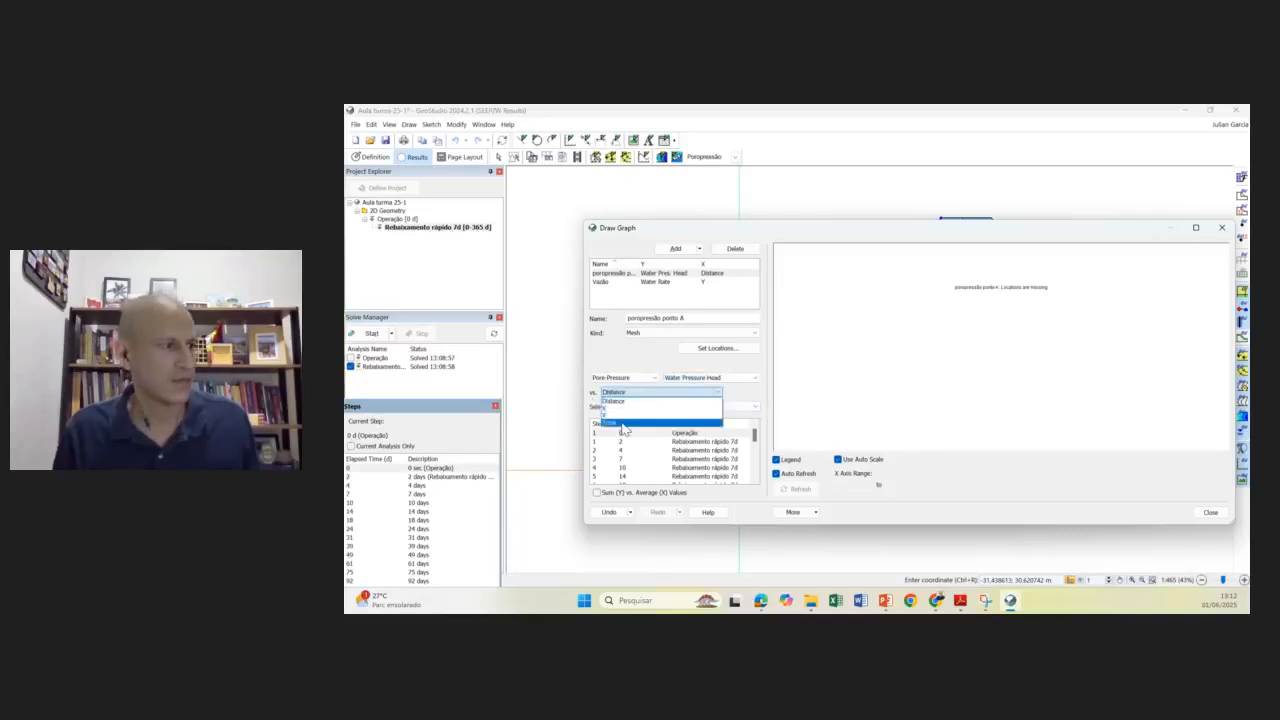
click(624, 424)
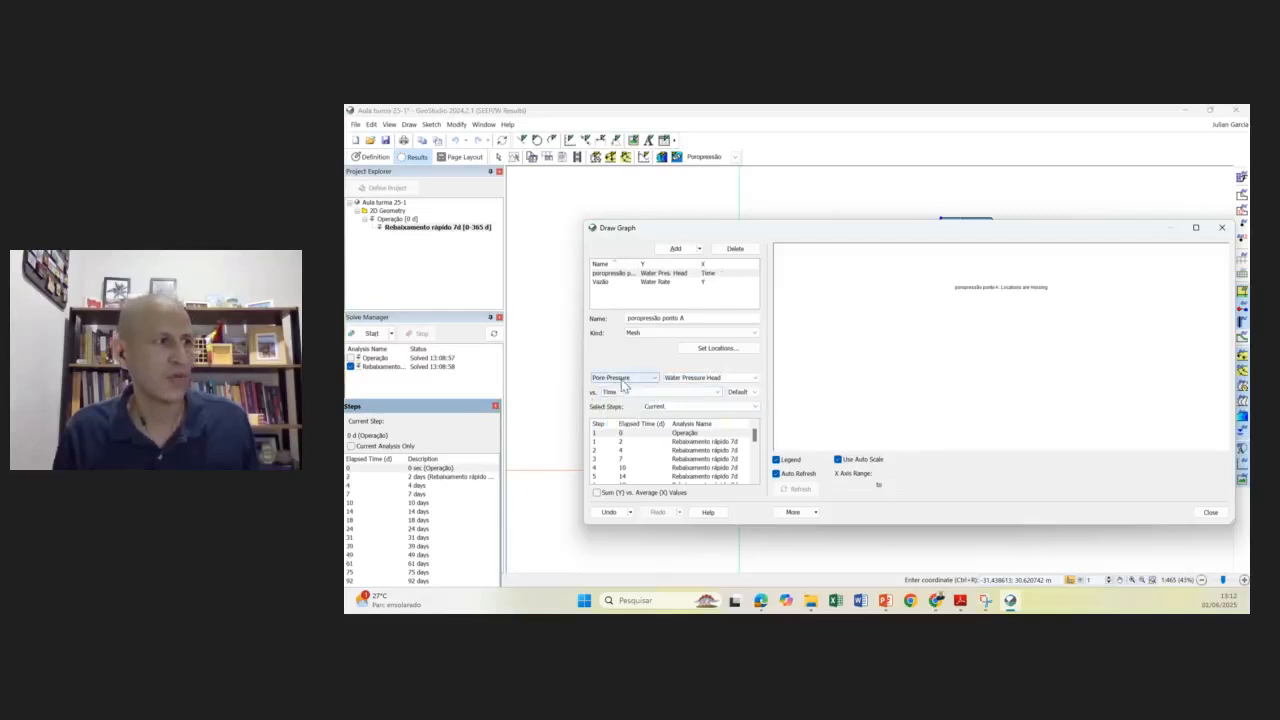
- Set the graph's time unit to d and include all steps
click(752, 392)
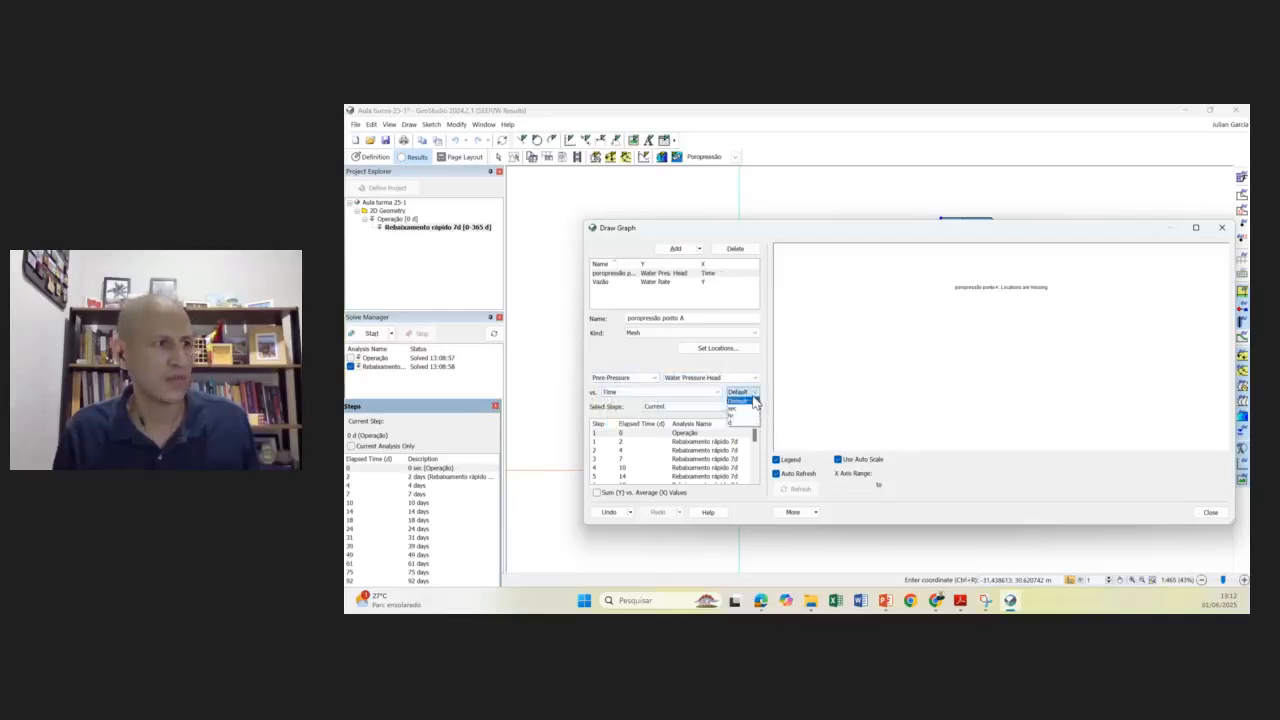
click(754, 394)
click(744, 424)
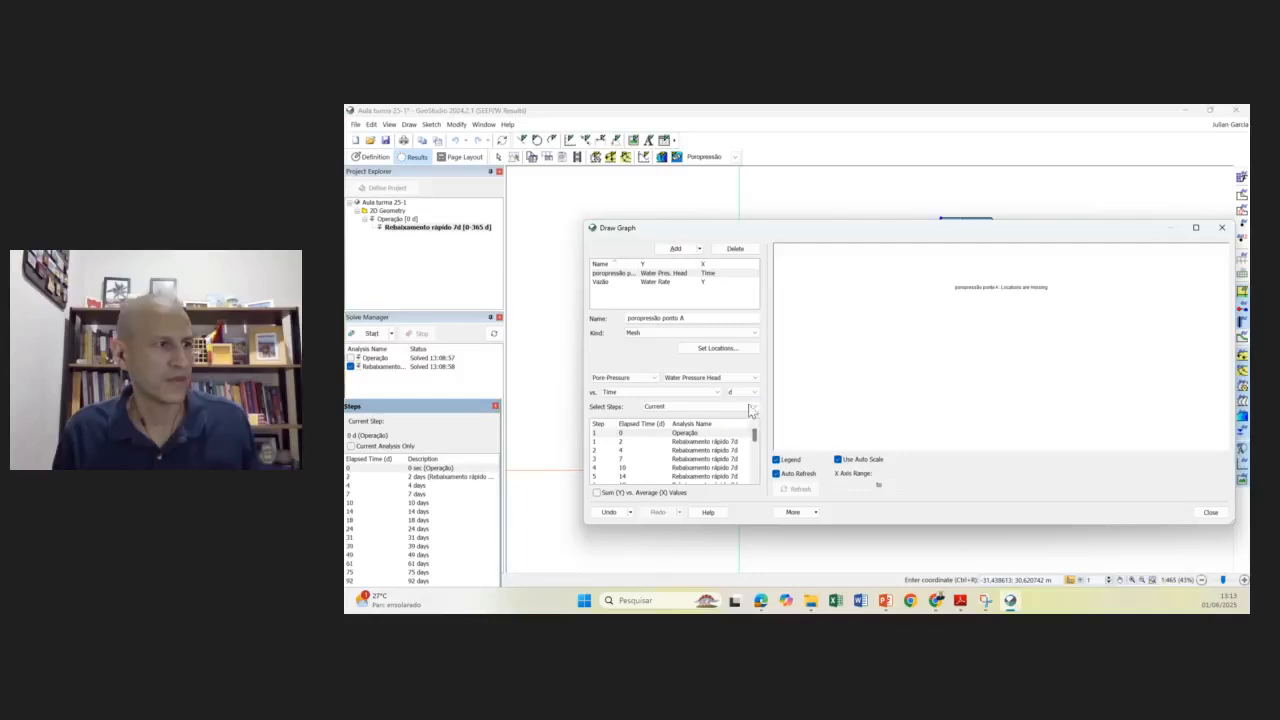
click(695, 408)
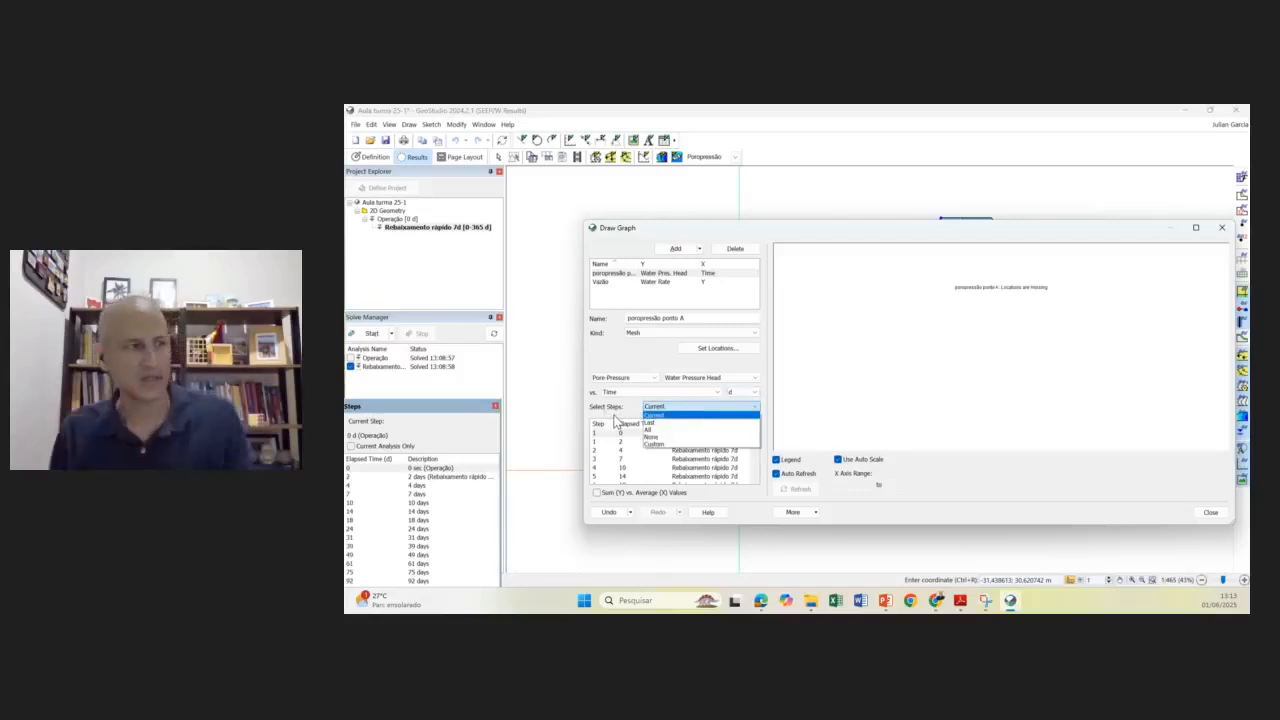
click(650, 430)
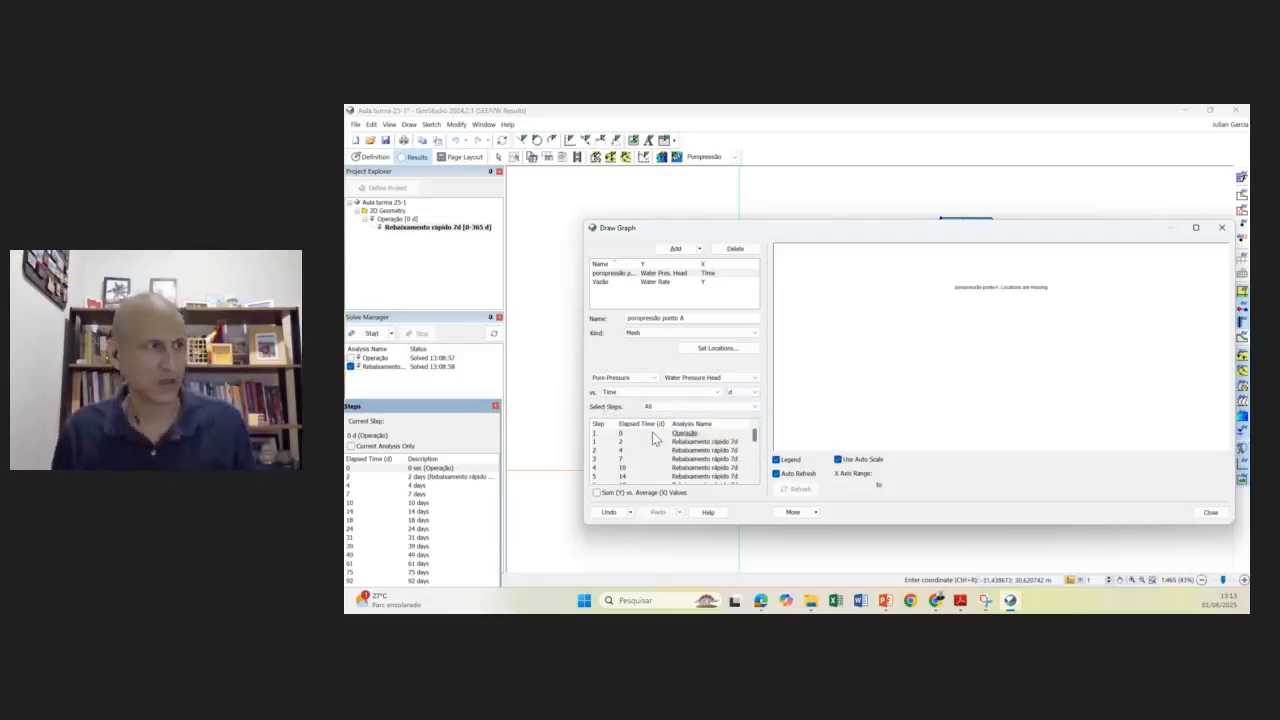
- Set the graph's location to a custom point inside the upstream slope at about (36.01; 41.07) m and show the graph
click(733, 352)
scroll(917, 265, up, 3)
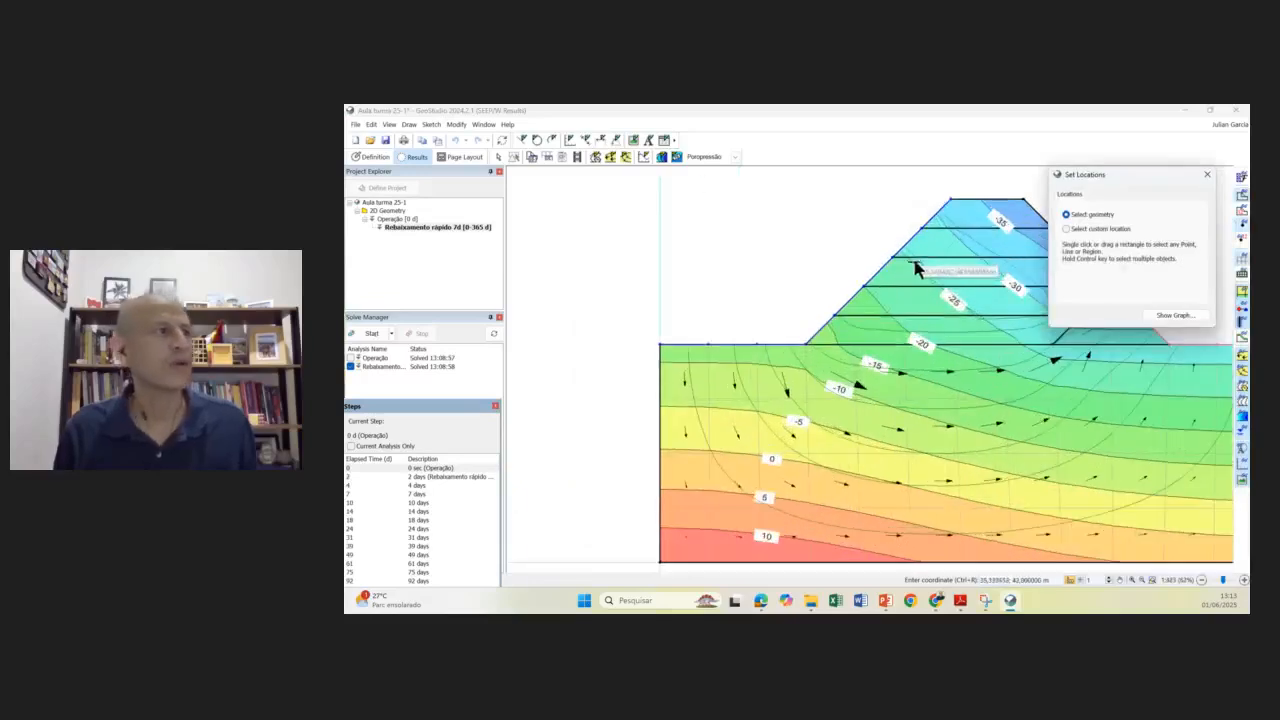
click(935, 250)
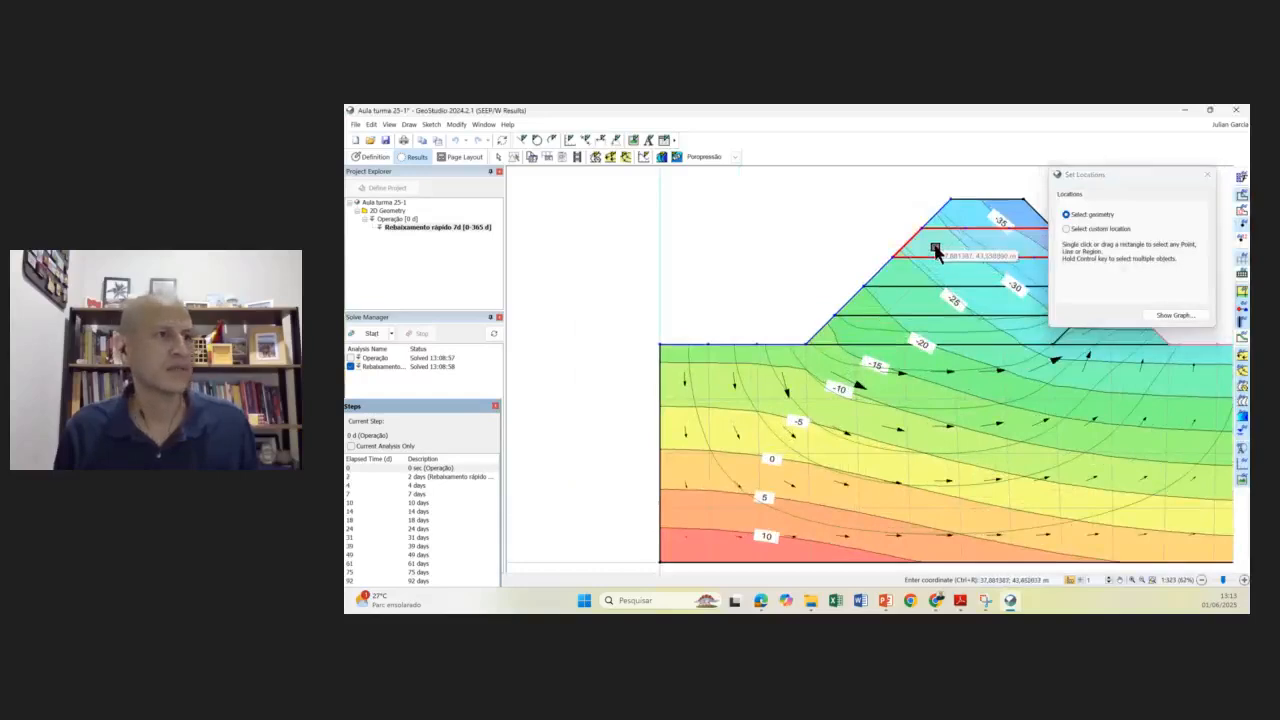
click(1066, 229)
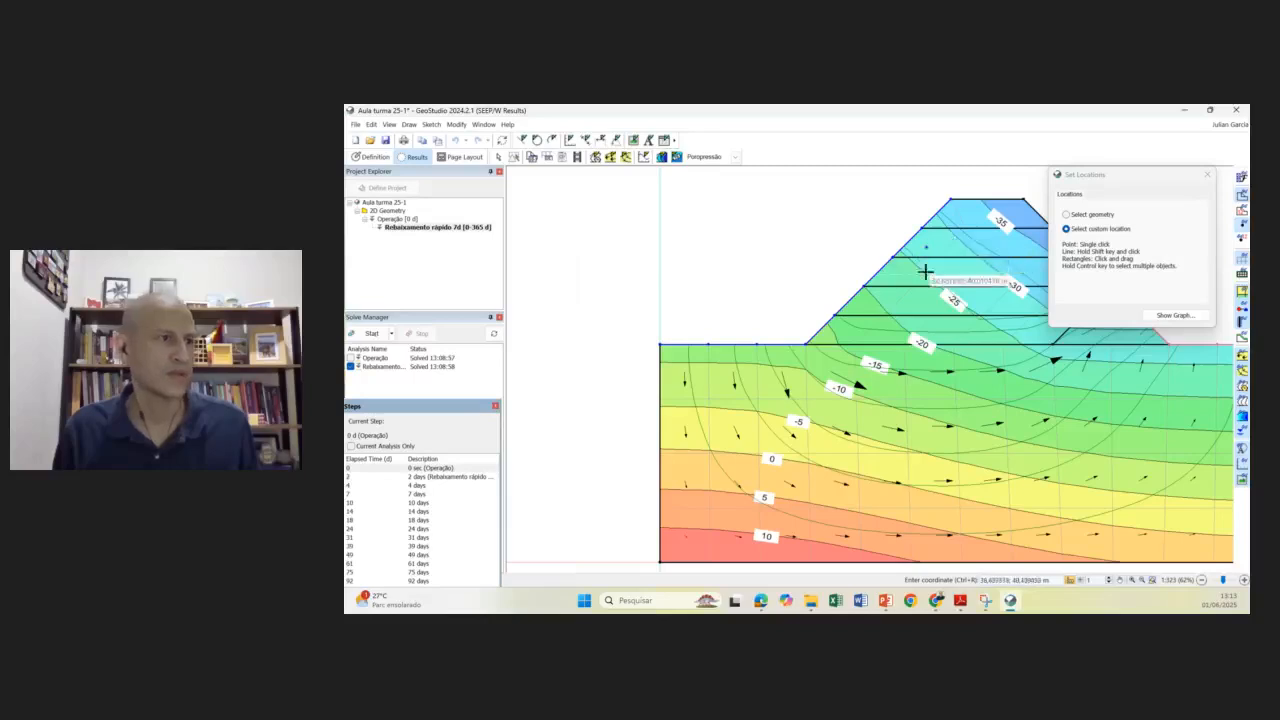
click(937, 240)
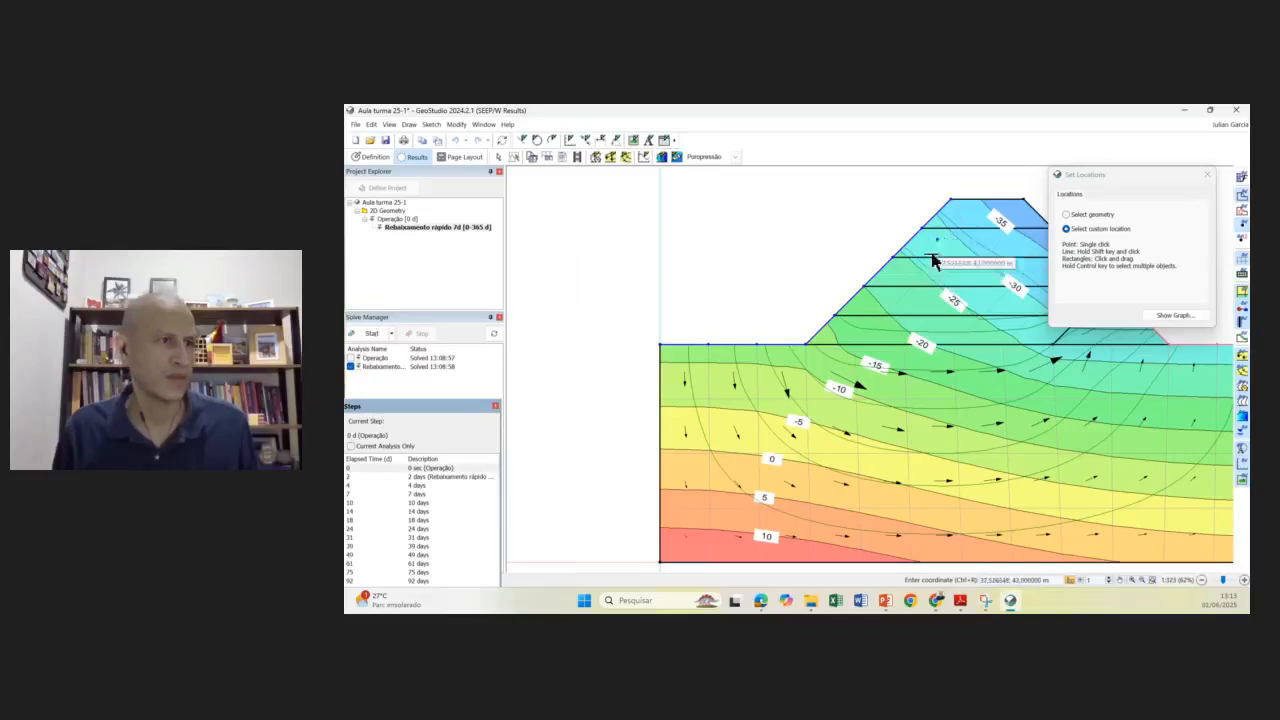
click(1177, 316)
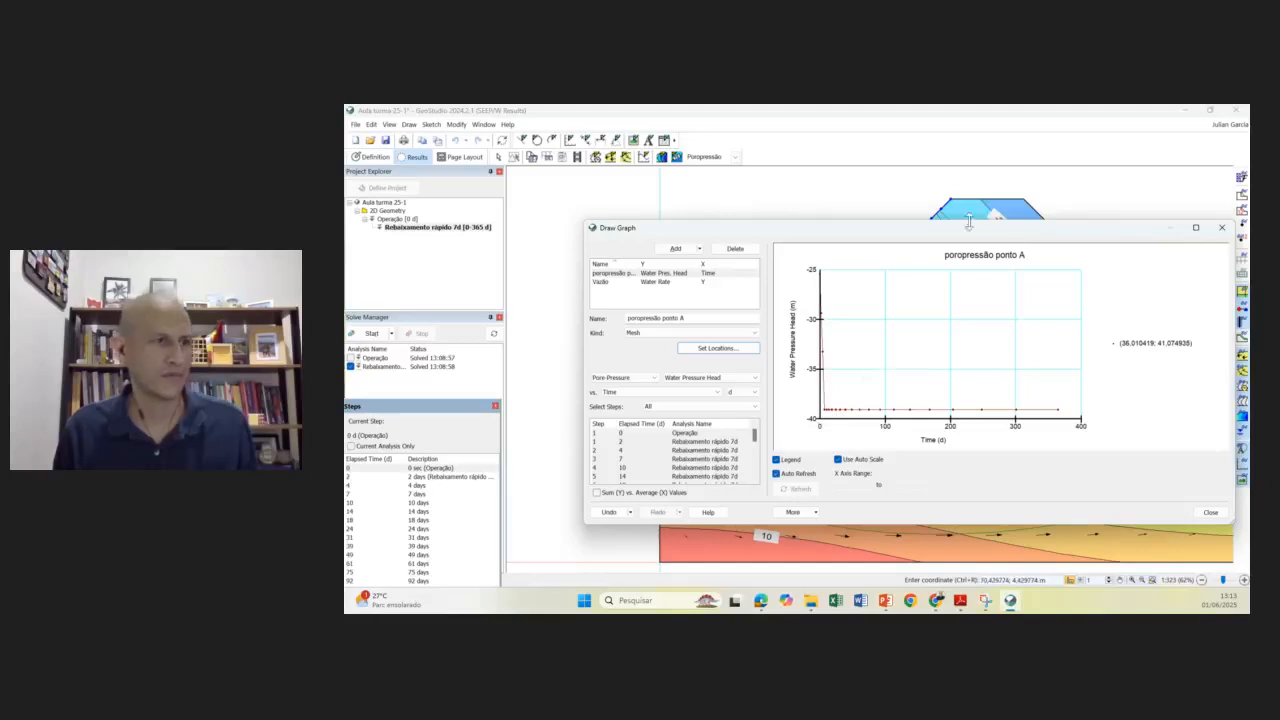
mouse_move(580, 285)
mouse_down()
mouse_move(466, 285)
mouse_move(657, 285)
mouse_move(592, 285)
mouse_up()
right_click(884, 356)
click(956, 398)
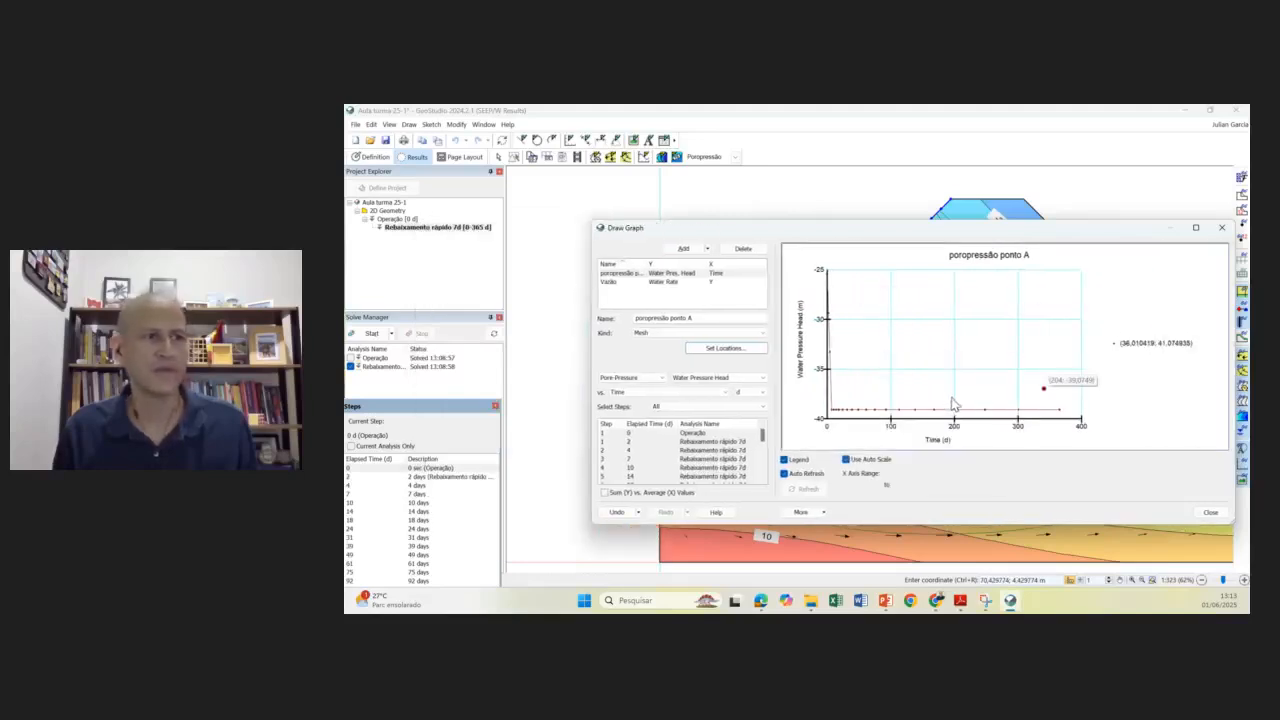
right_click(914, 396)
click(960, 420)
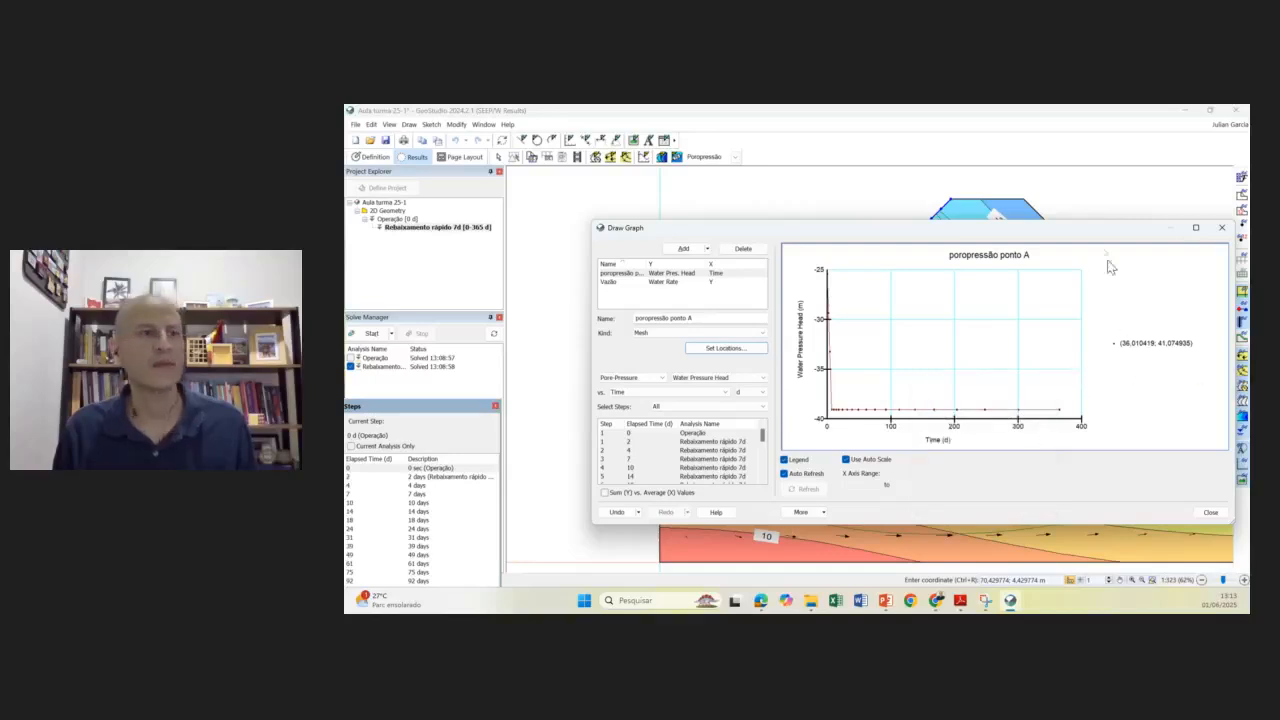
- Maximize the graph window and plot Water Pressure against Time for the point
drag(1091, 225, 1079, 187)
click(1183, 189)
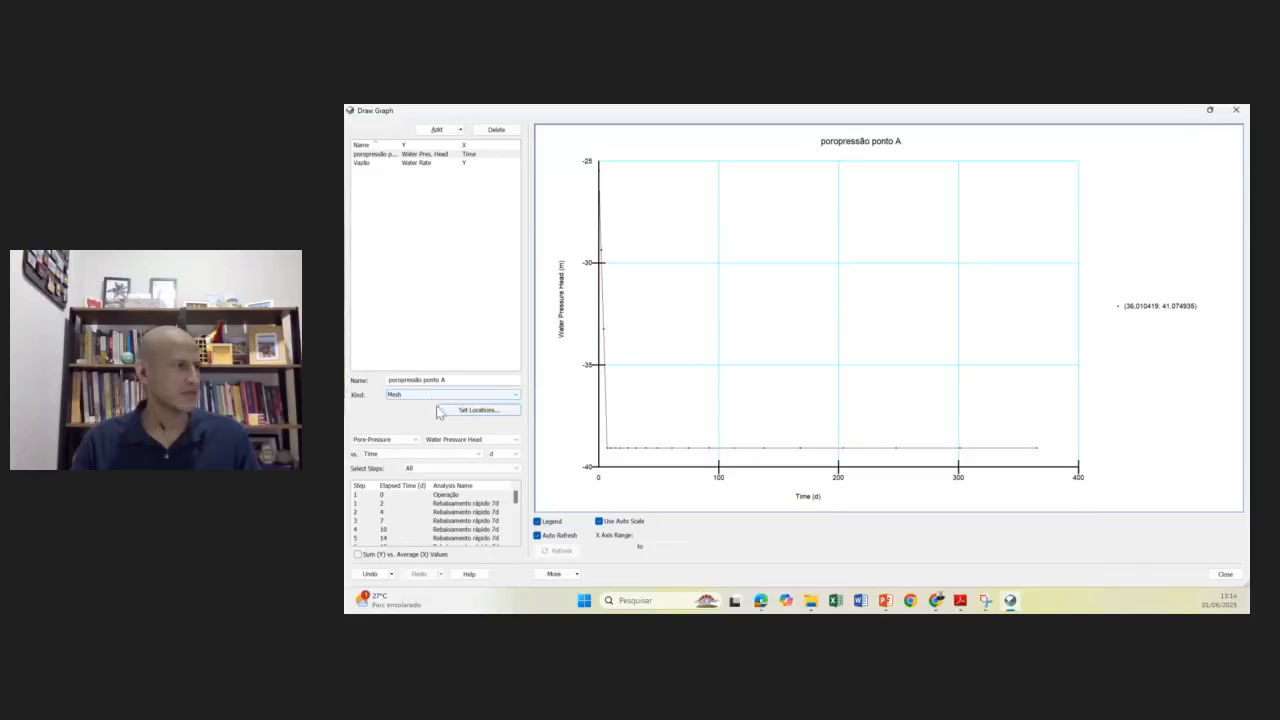
click(458, 440)
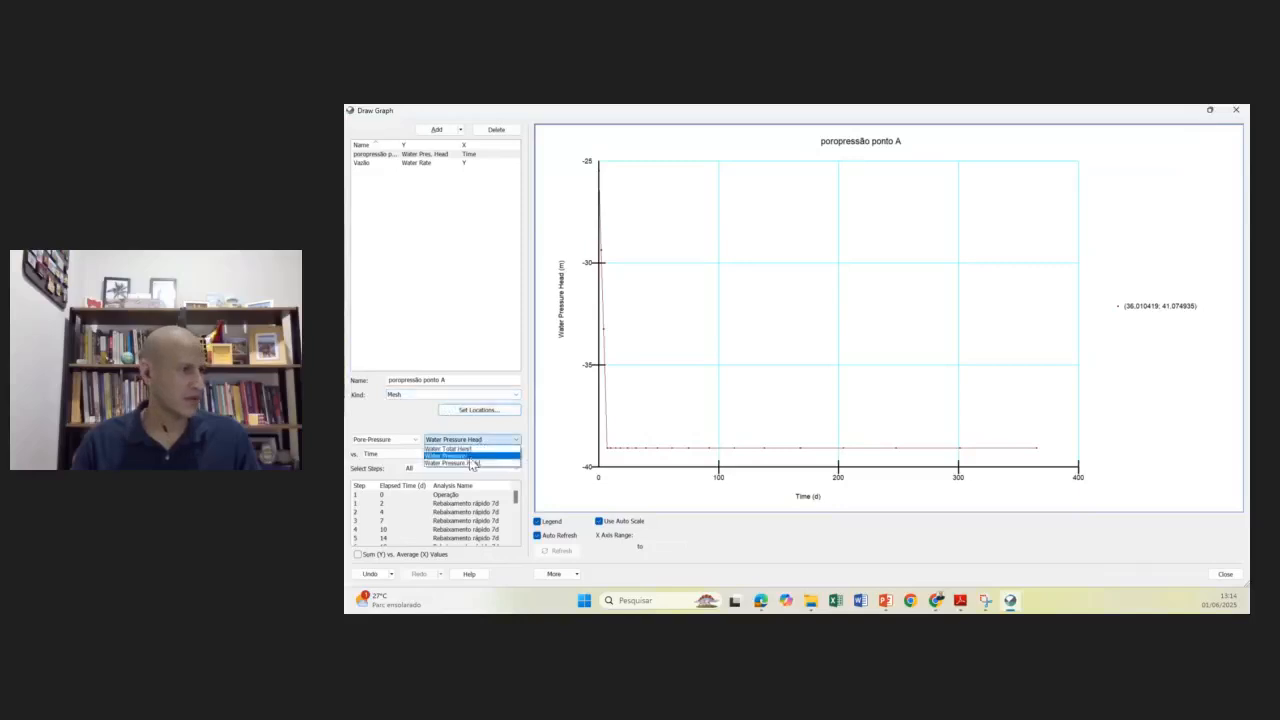
click(471, 456)
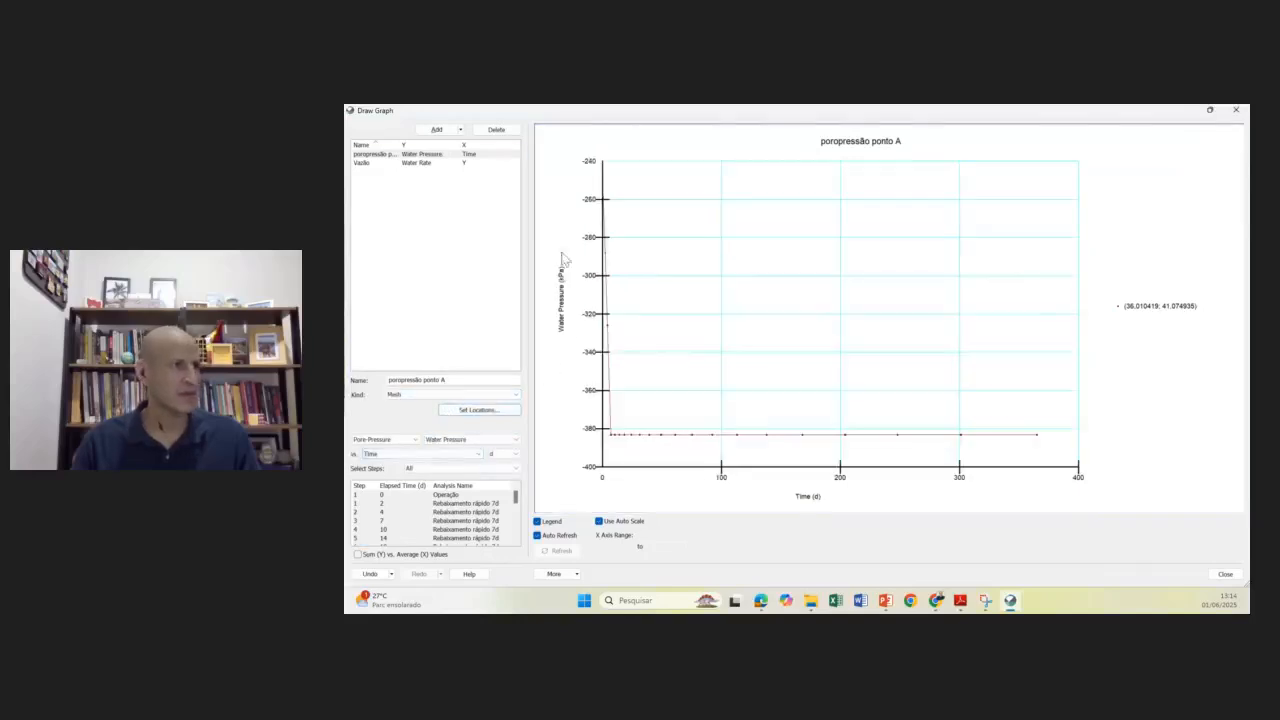
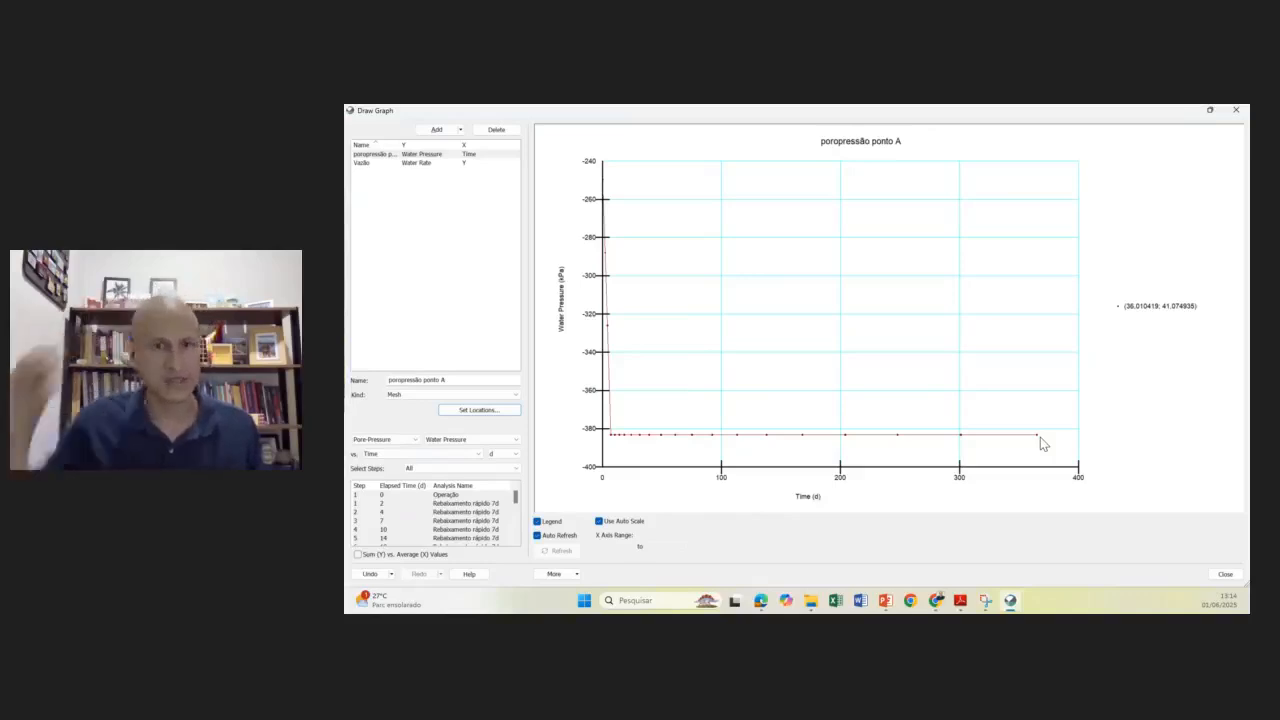
- Switch to the Tutorial GeoStudio presentation in PowerPoint and review the "Exemplo" slides from zoned dam operation to the pore-pressure chart, then minimize it
click(886, 601)
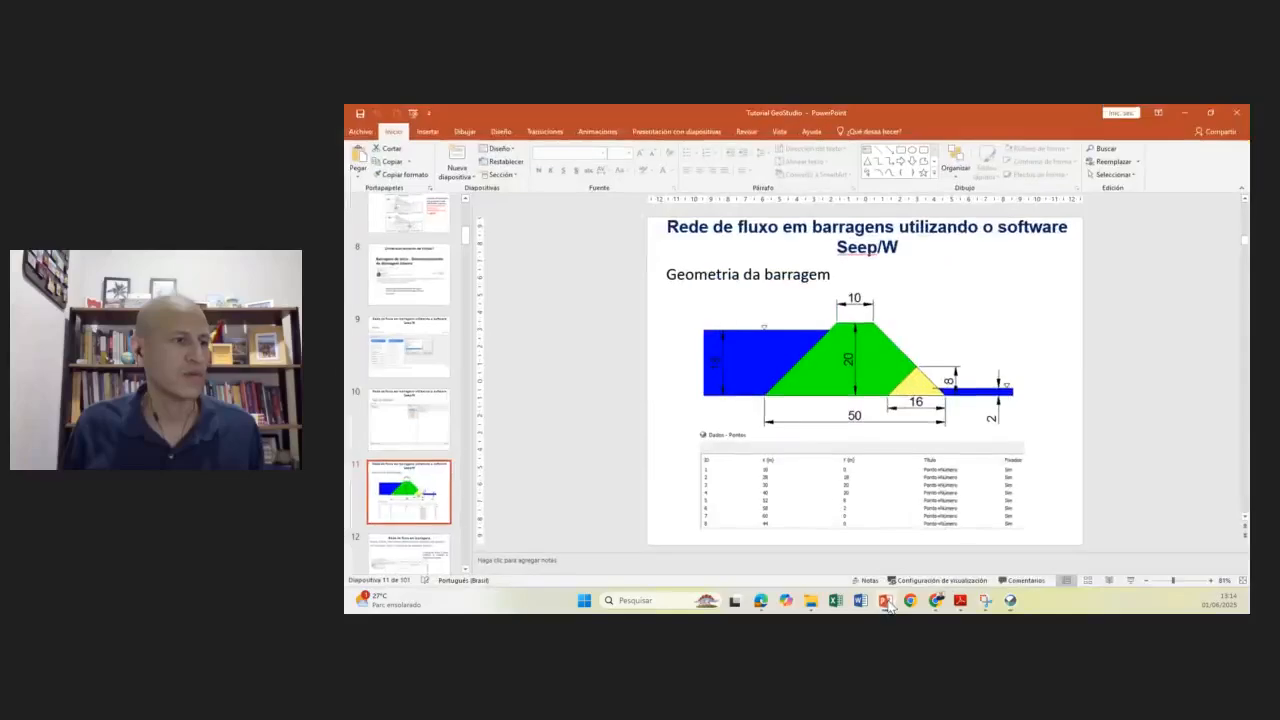
drag(468, 230, 469, 318)
click(408, 300)
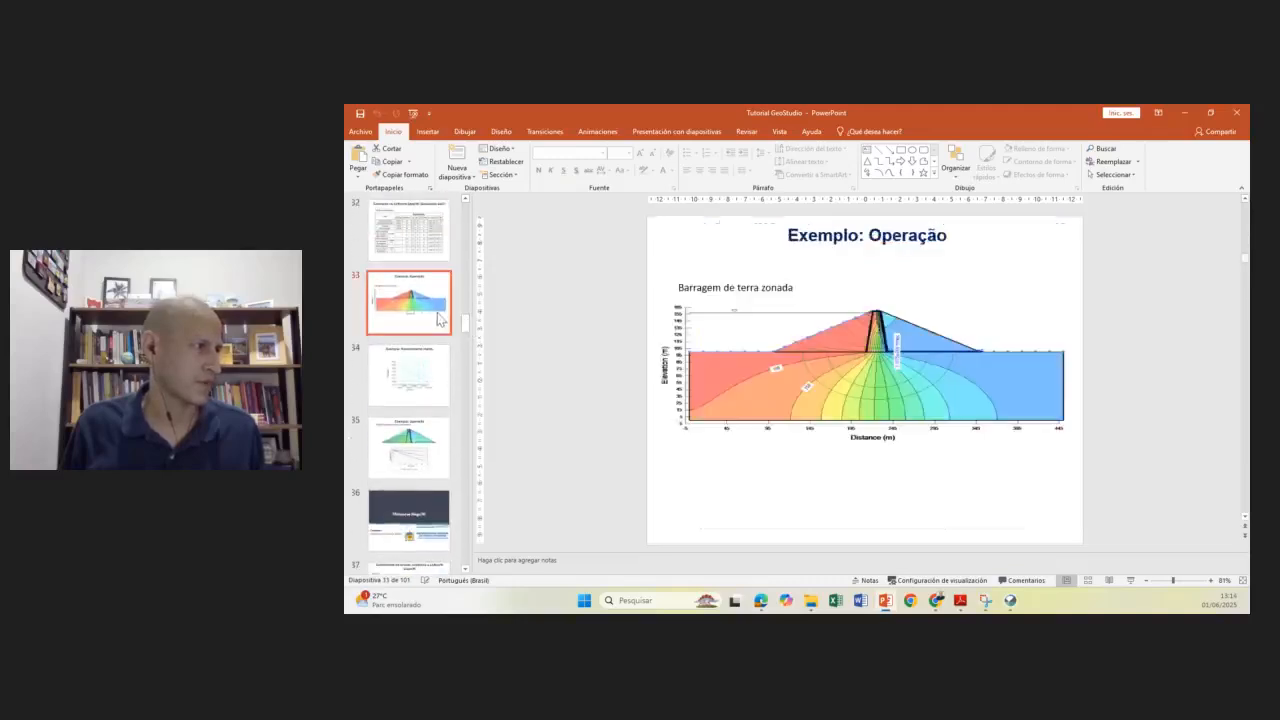
click(1130, 580)
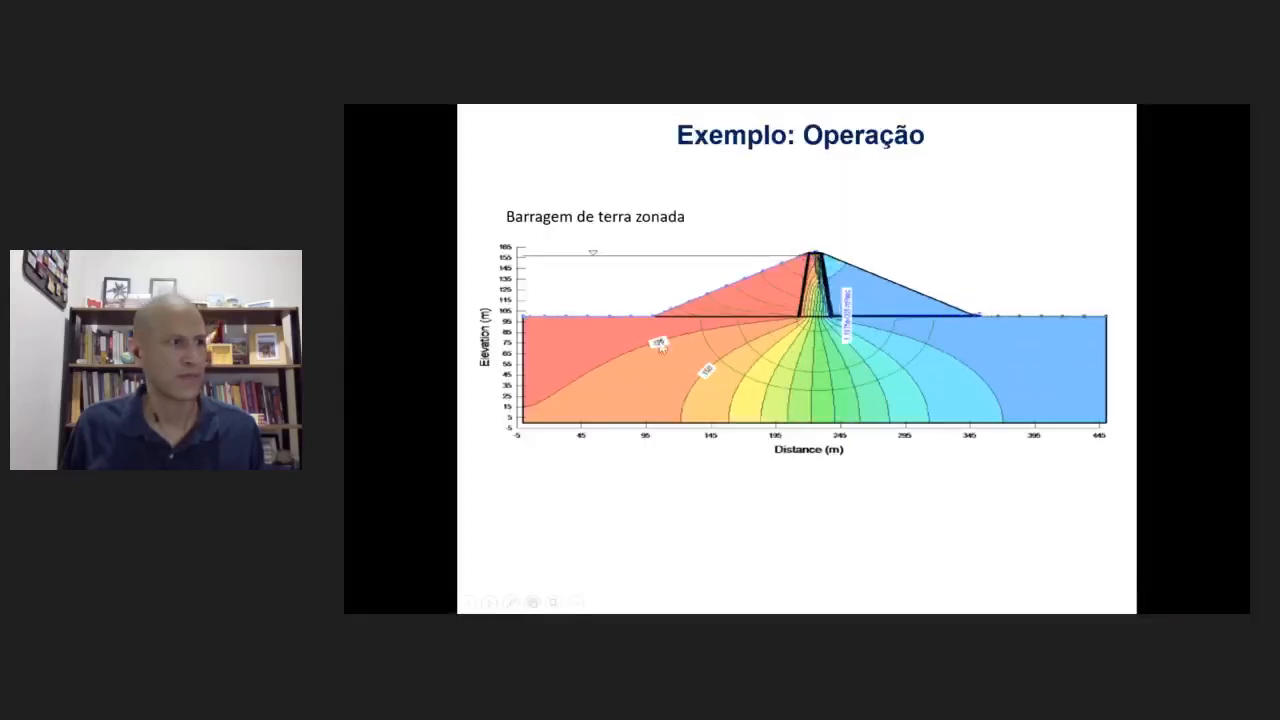
click(868, 474)
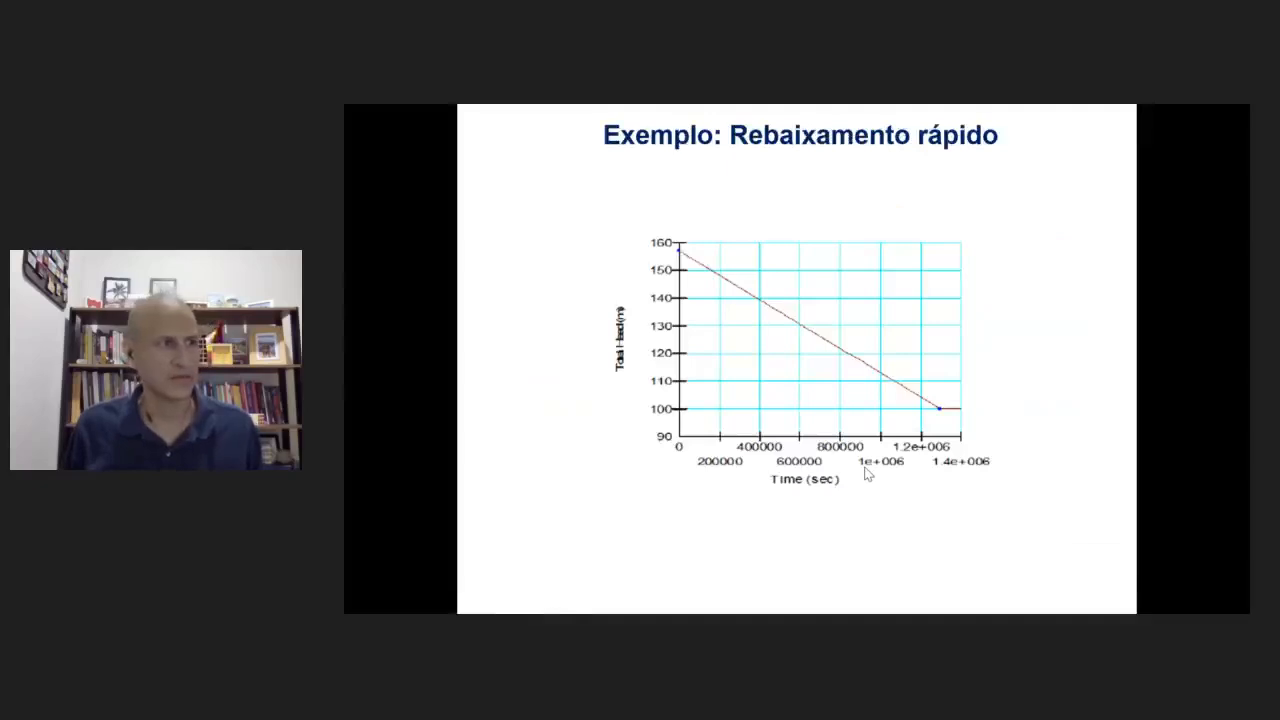
key(Left)
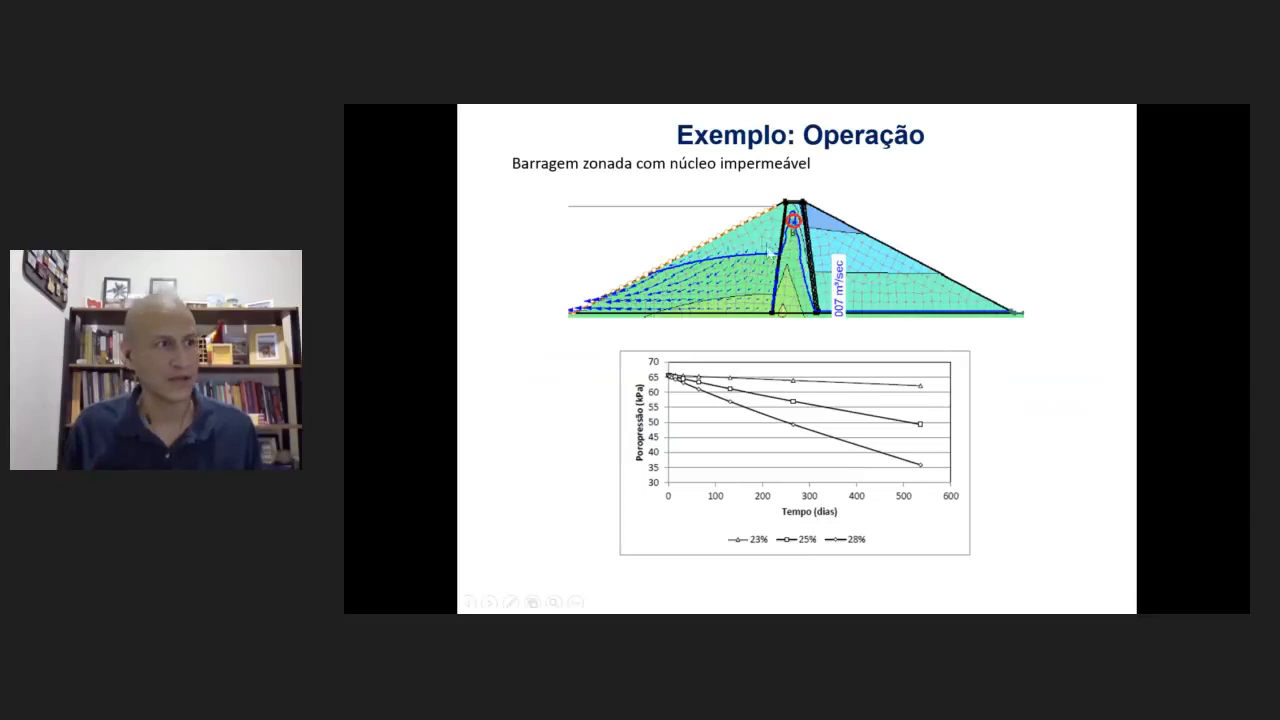
key(Escape)
click(1184, 113)
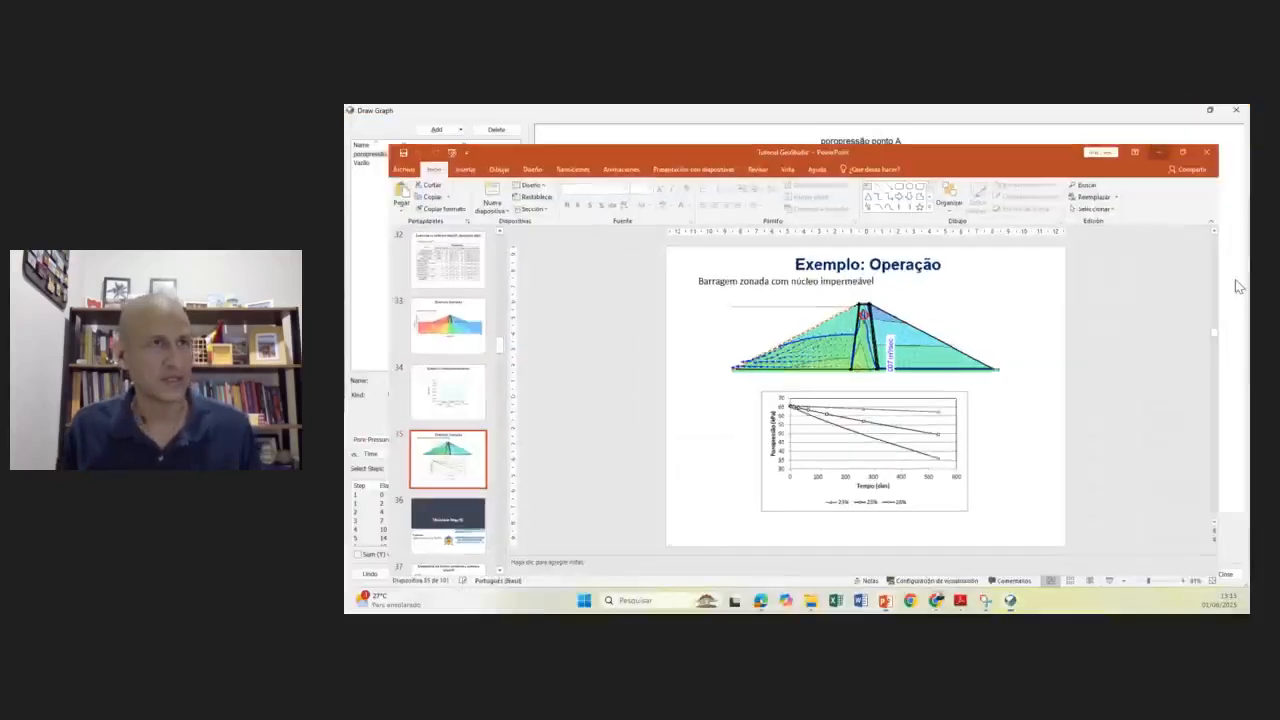
- Close the graph window and display the linhas equipotenciais contours of Water Total Head on the dam section
click(1240, 111)
scroll(940, 320, down, 2)
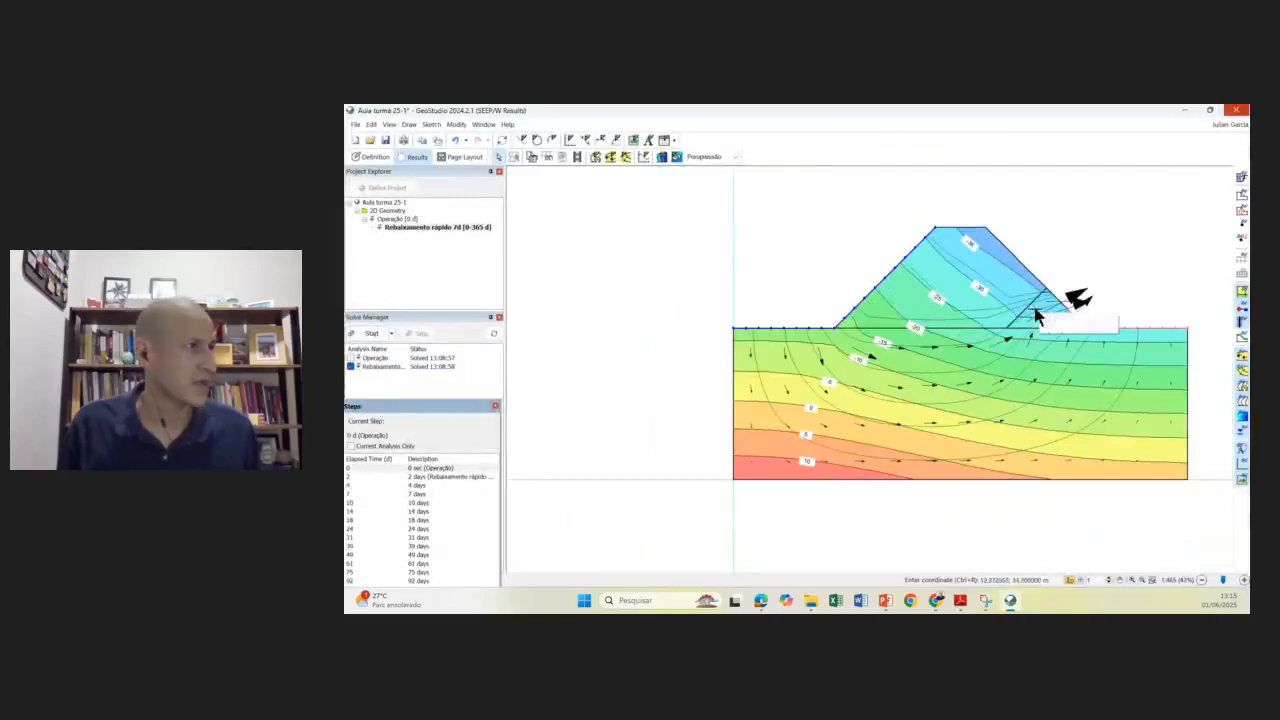
scroll(885, 306, down, 1)
scroll(920, 318, up, 1)
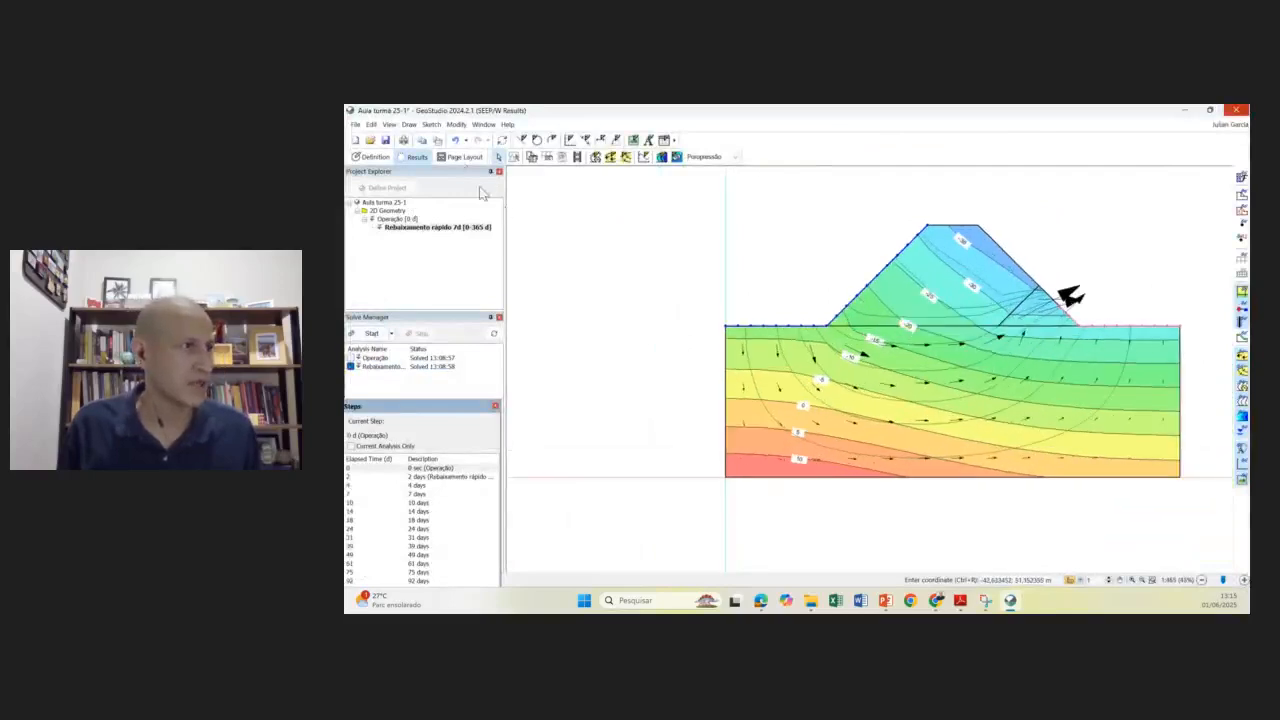
click(409, 124)
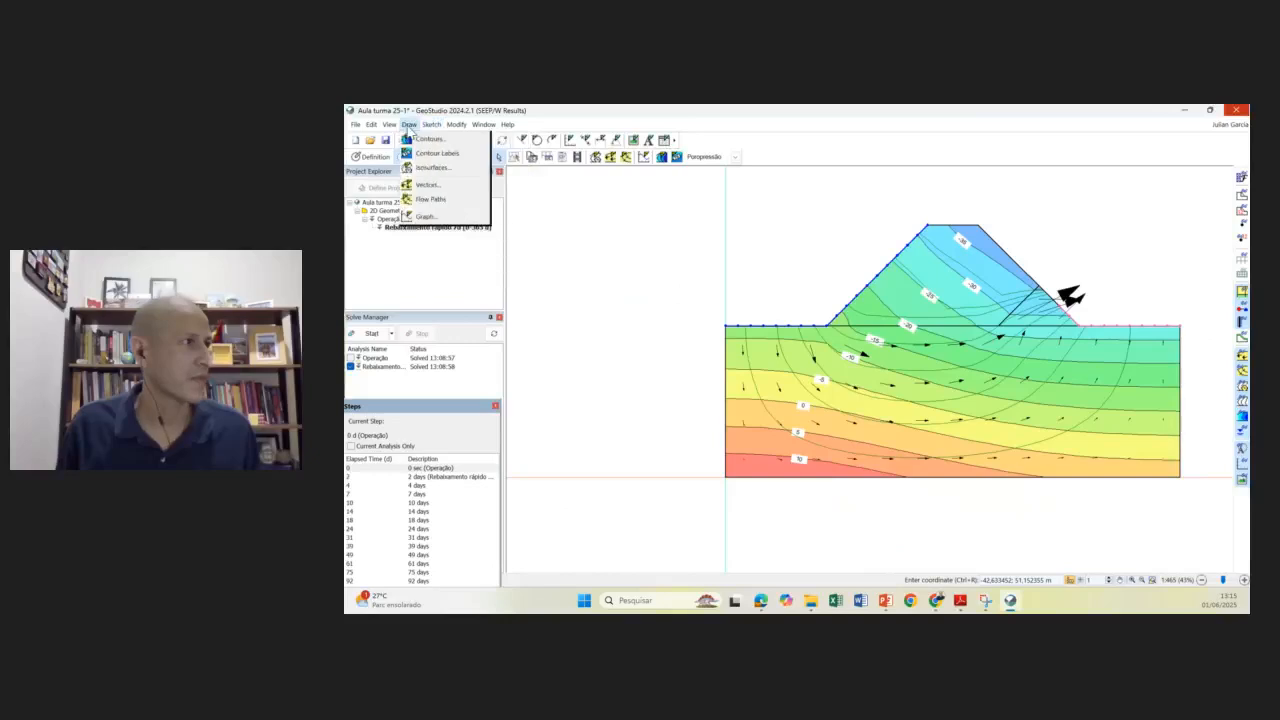
click(426, 470)
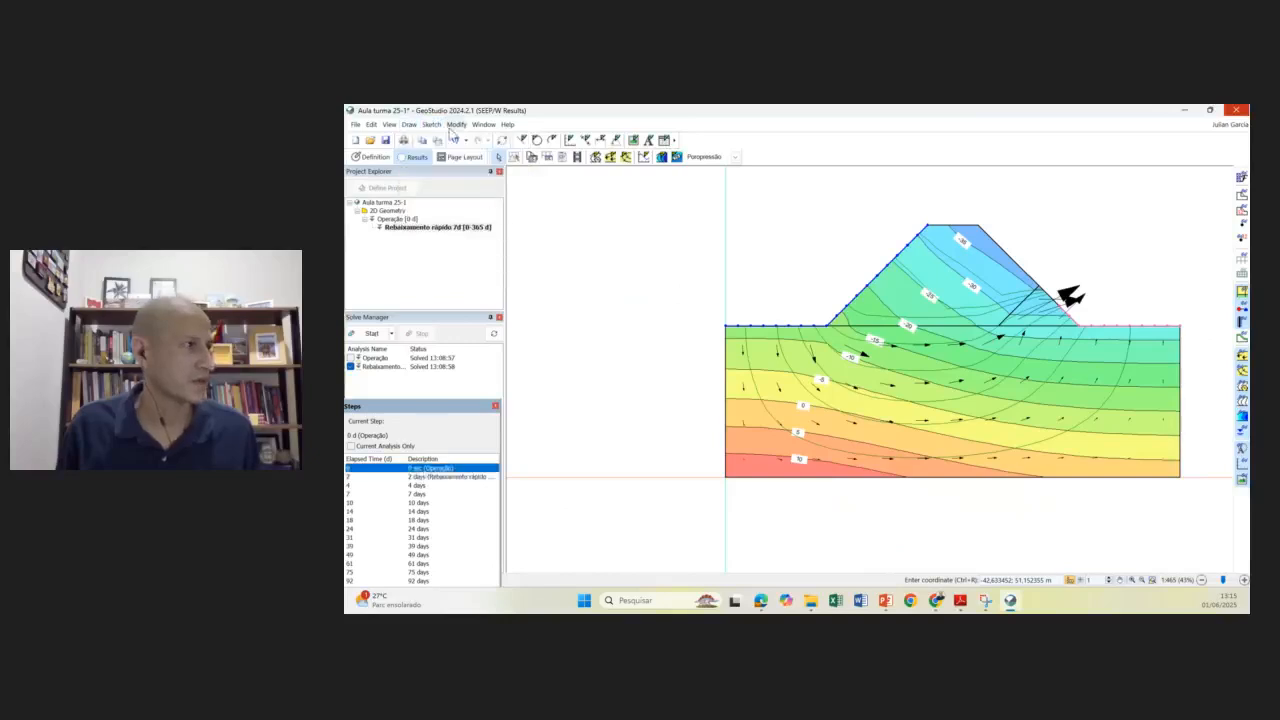
click(409, 126)
click(436, 137)
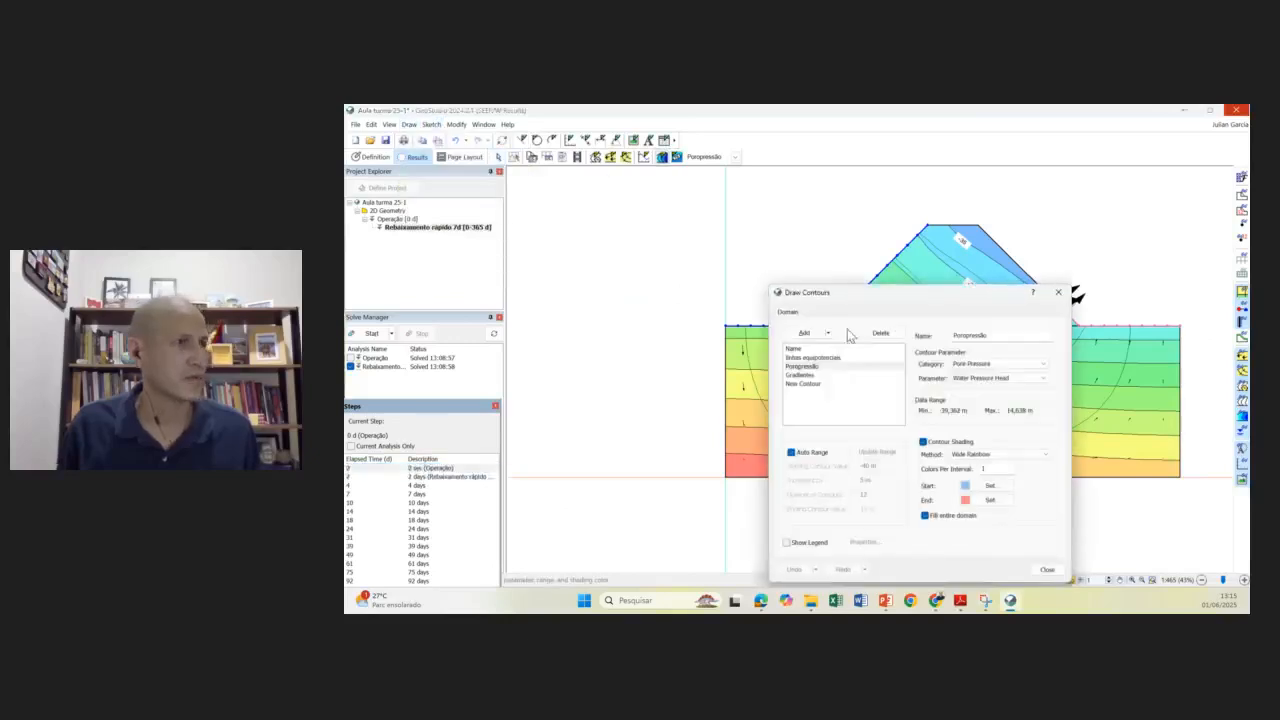
click(822, 359)
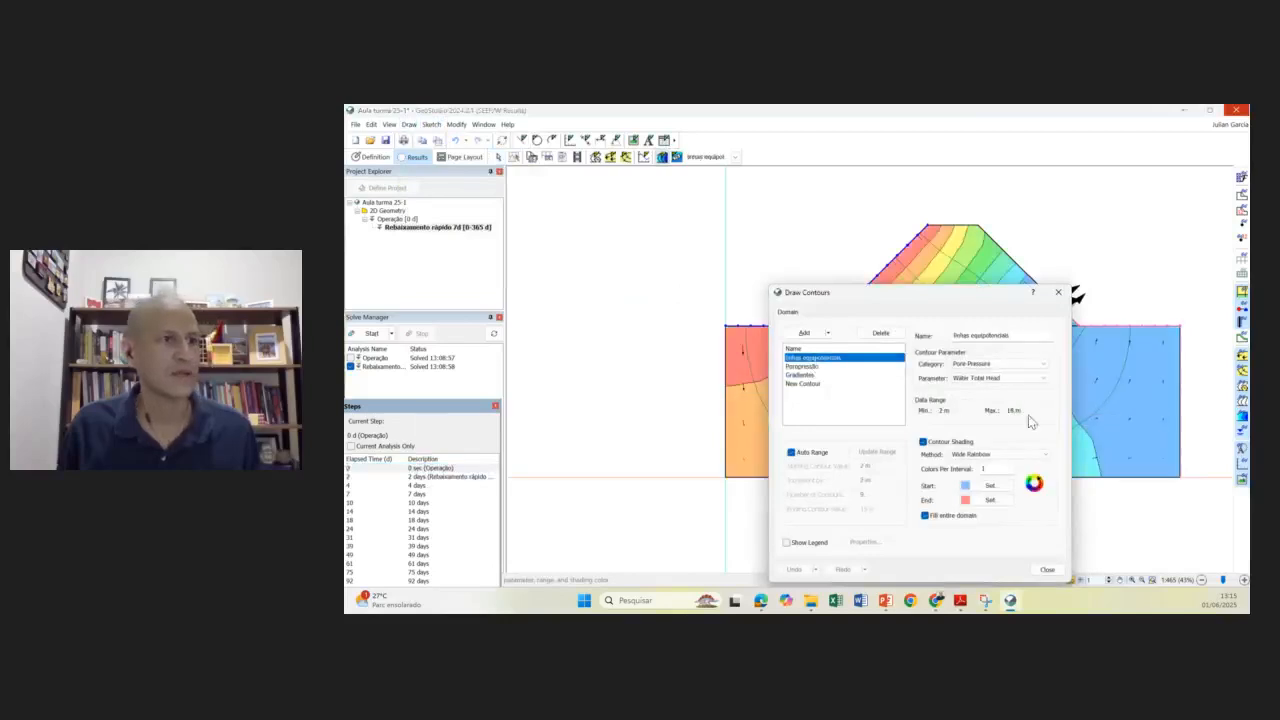
click(1047, 569)
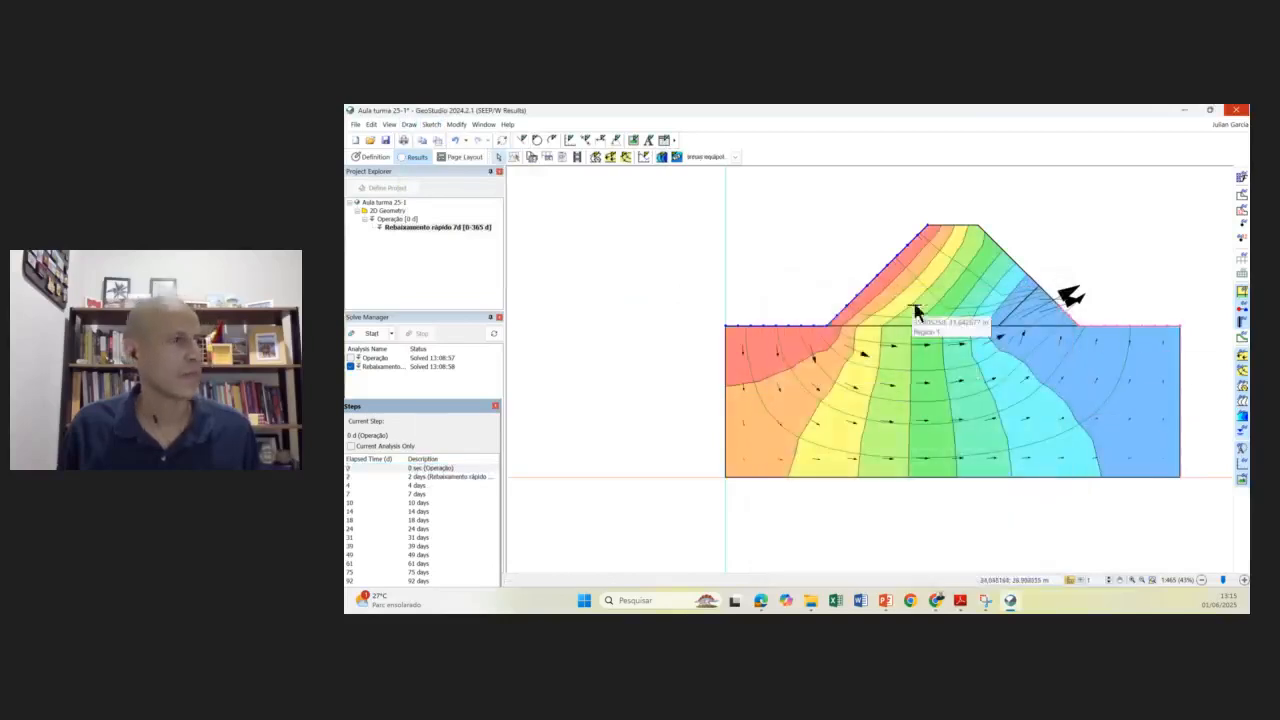
- Add a Water Pressure isosurface of 0 kPa and show it for the currently displayed step
scroll(896, 355, up, 3)
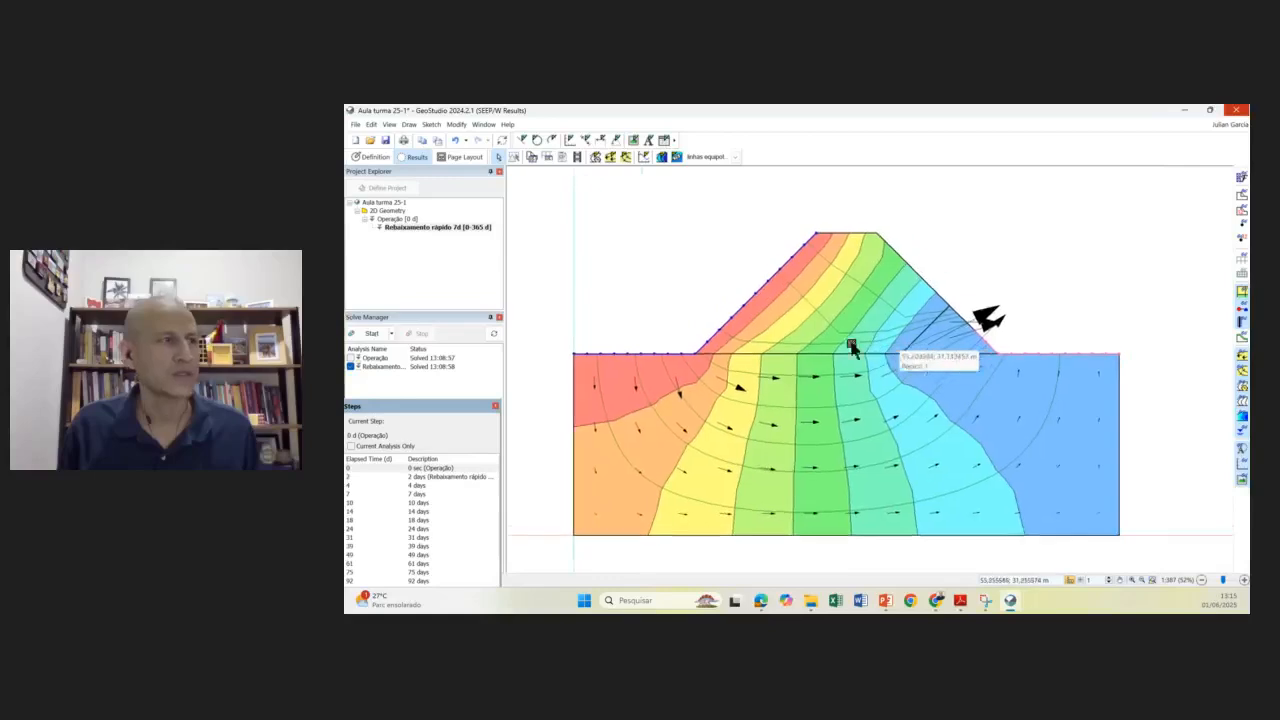
drag(851, 346, 915, 341)
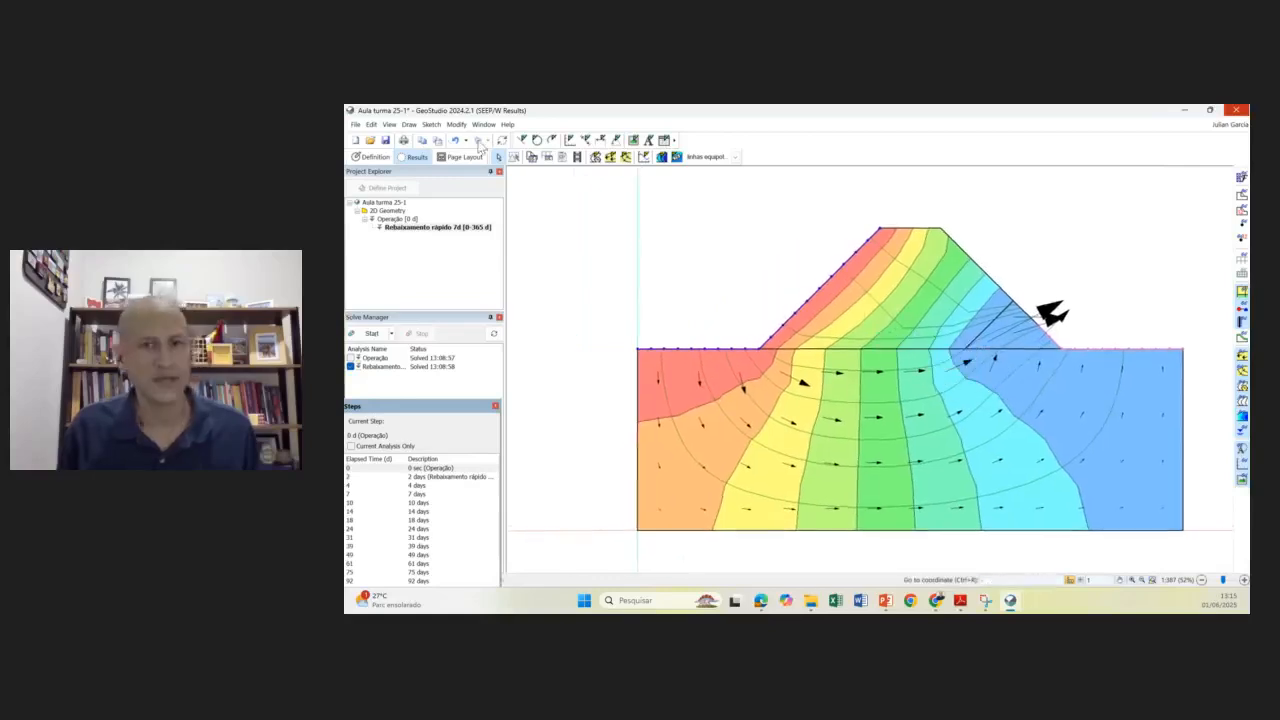
click(411, 125)
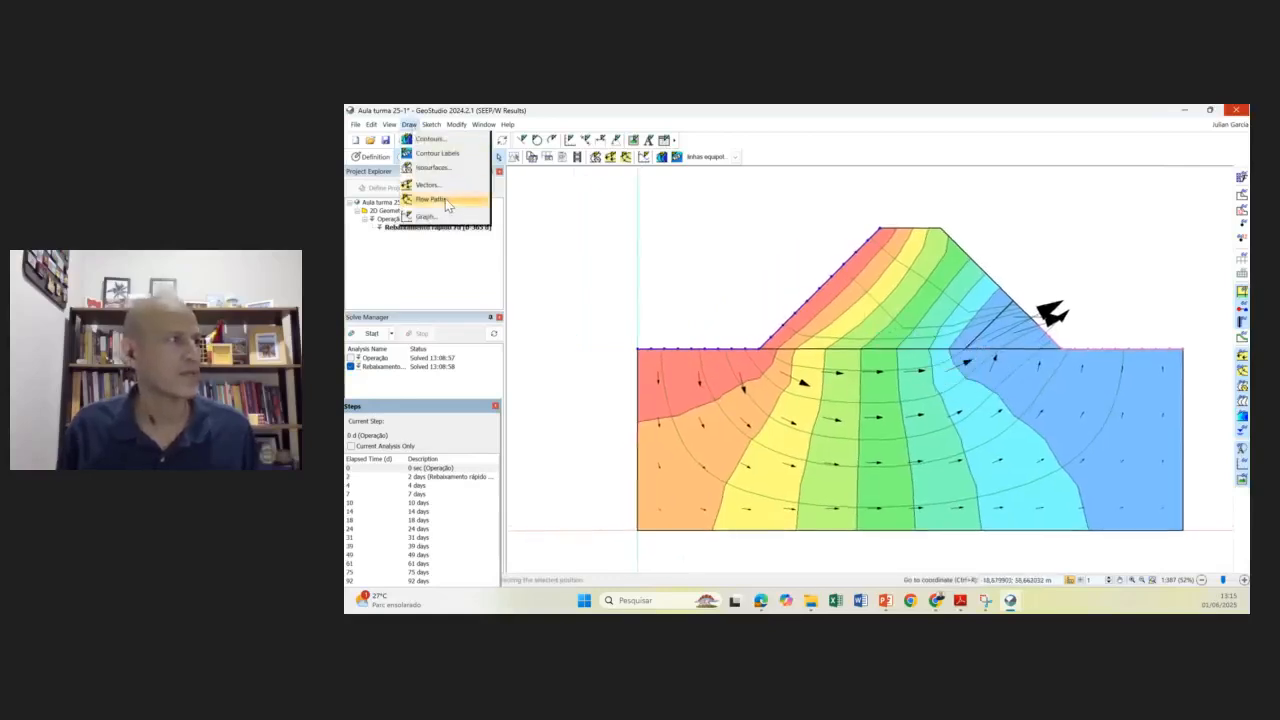
click(431, 172)
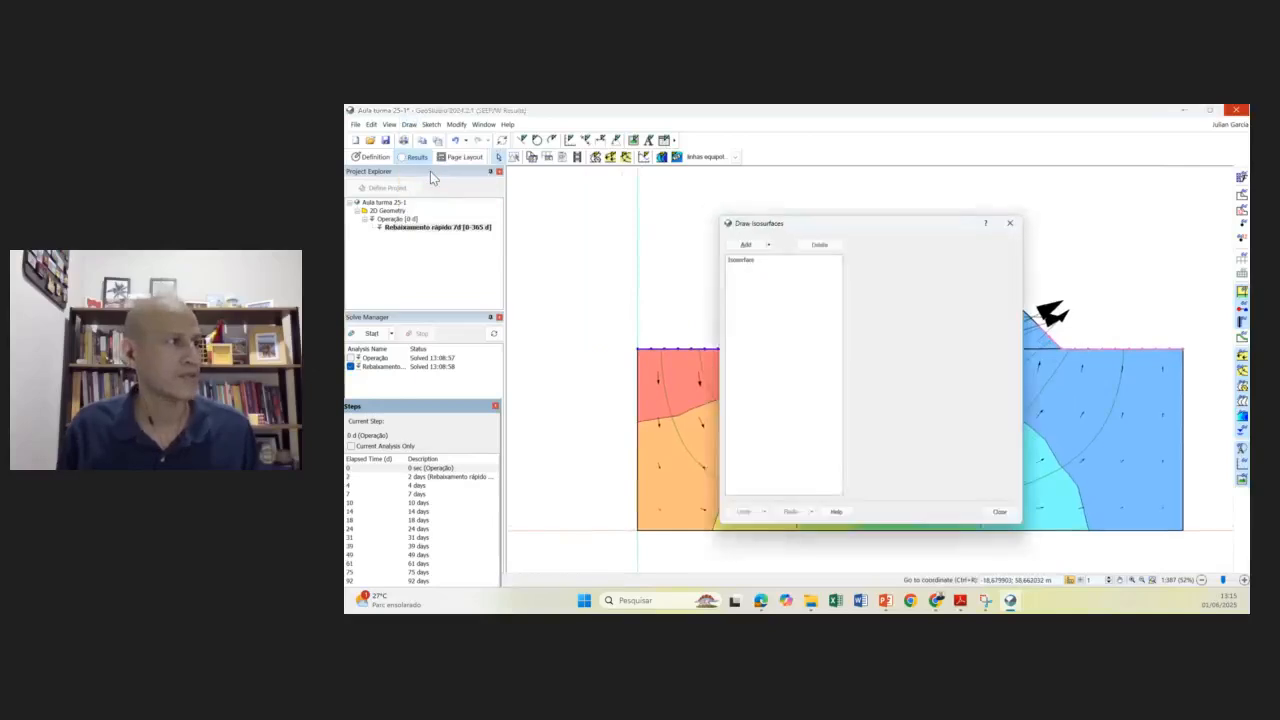
click(737, 237)
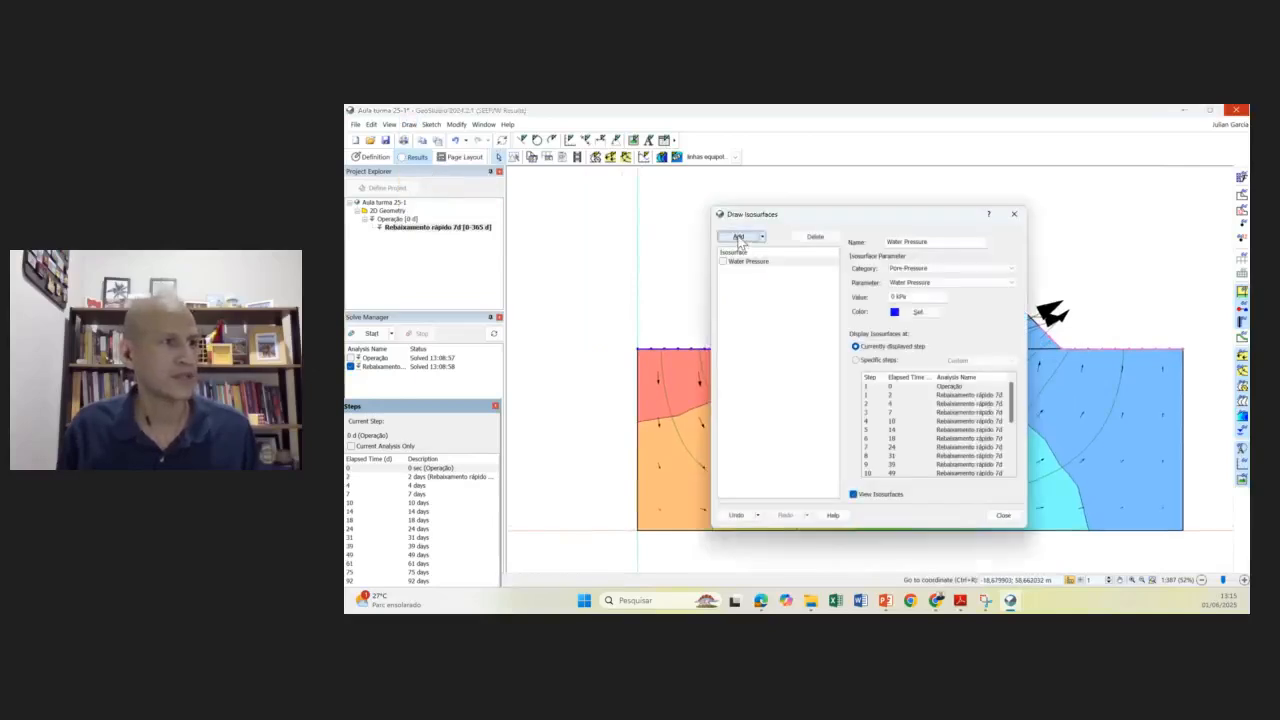
click(723, 262)
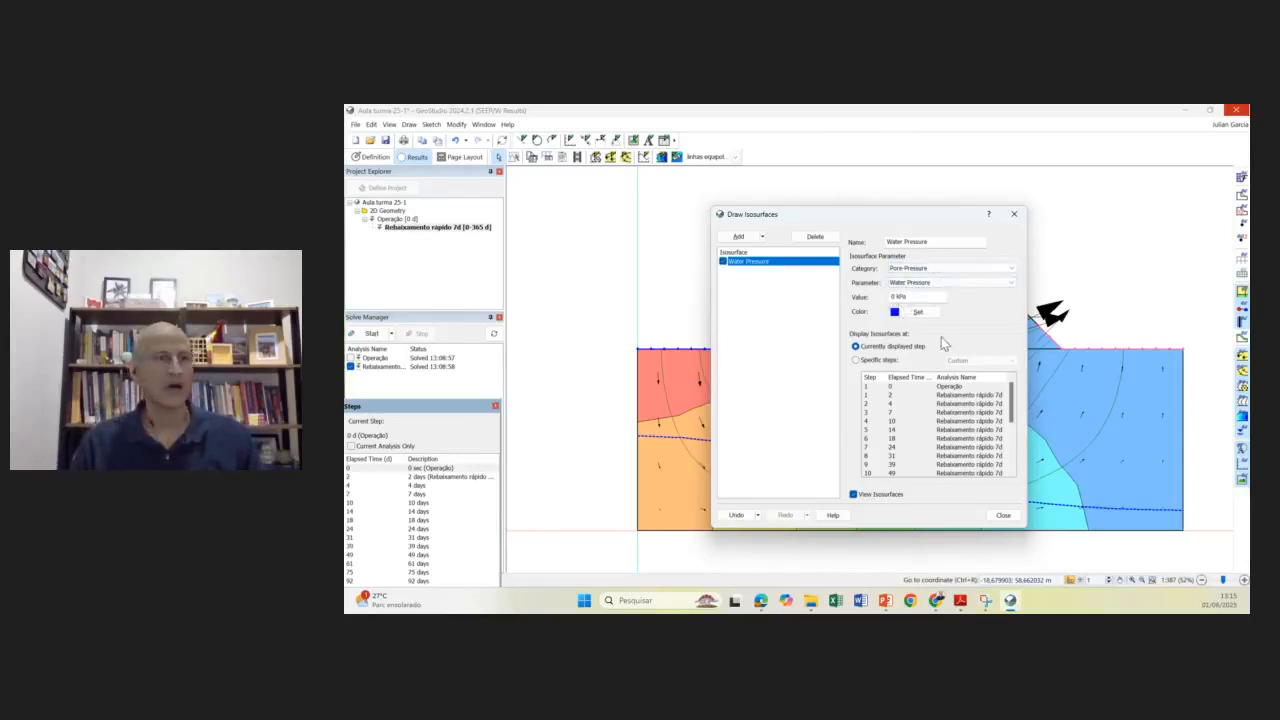
click(1003, 515)
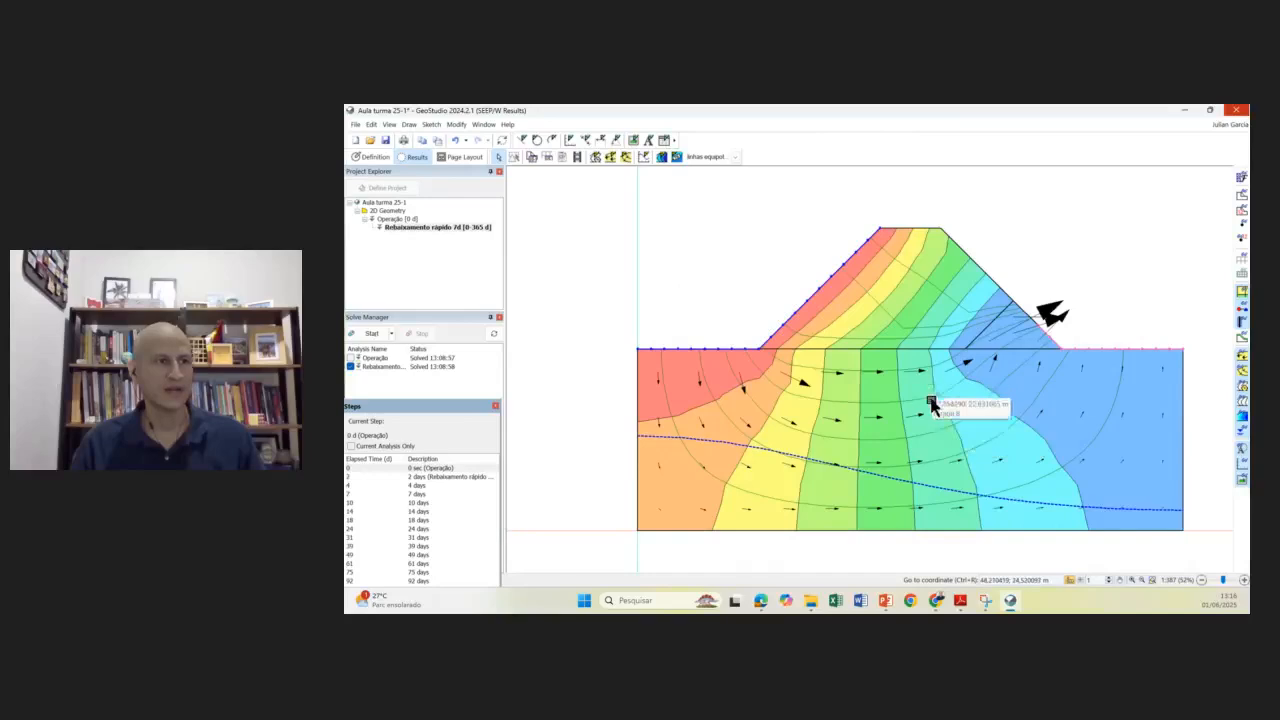
- Compare the total head contours and zero-pressure line at 0 sec, 2 days and 4 days, ending back on the 0 sec (Operação) step
scroll(935, 418, down, 3)
scroll(829, 434, up, 2)
scroll(843, 434, down, 2)
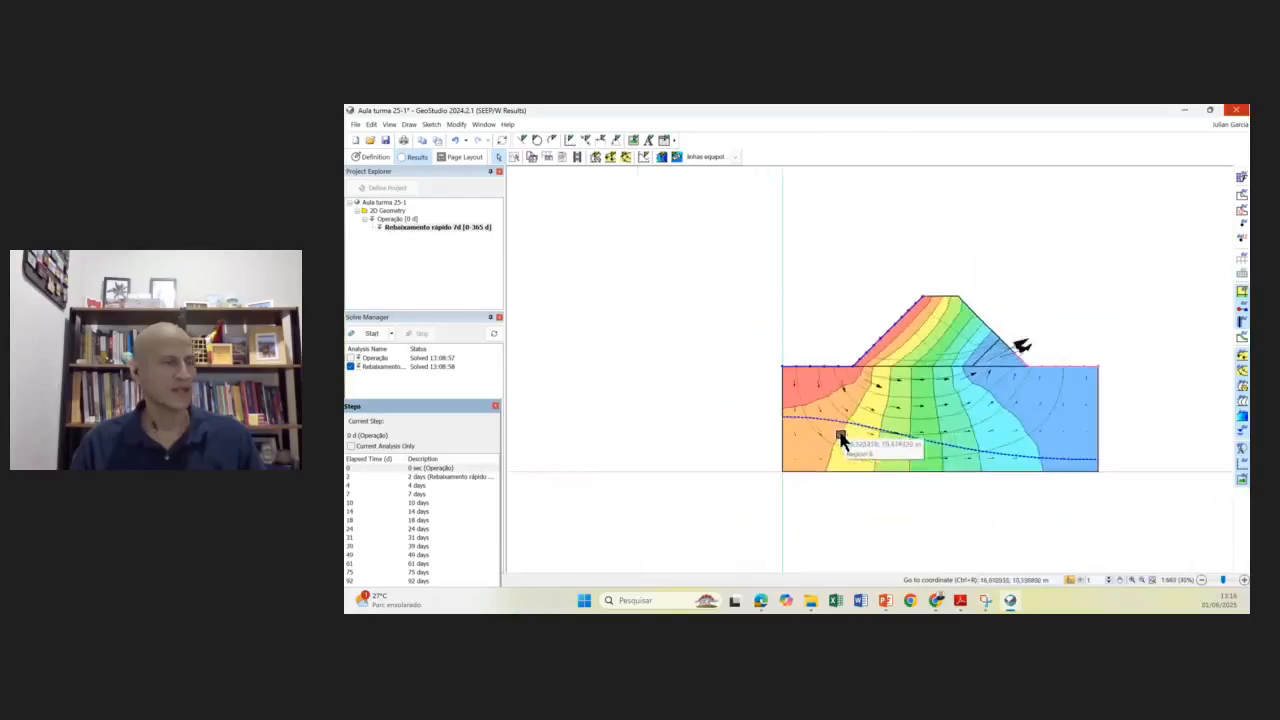
click(427, 469)
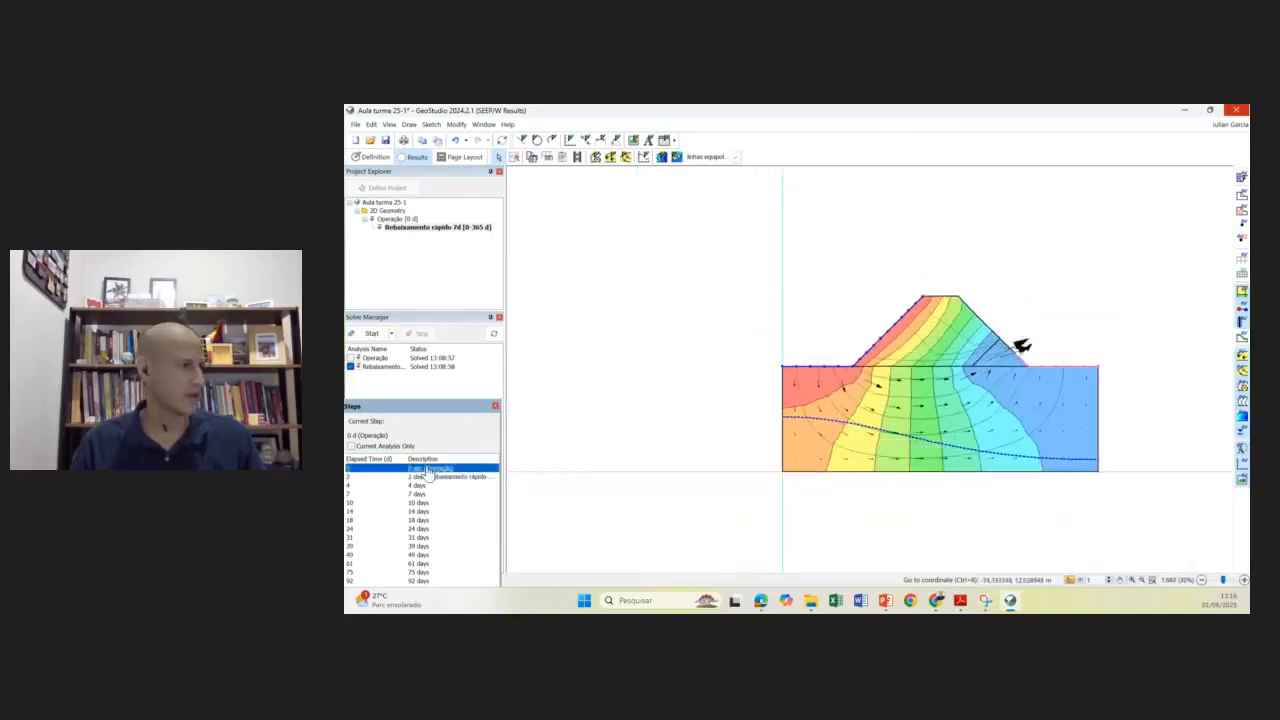
click(431, 478)
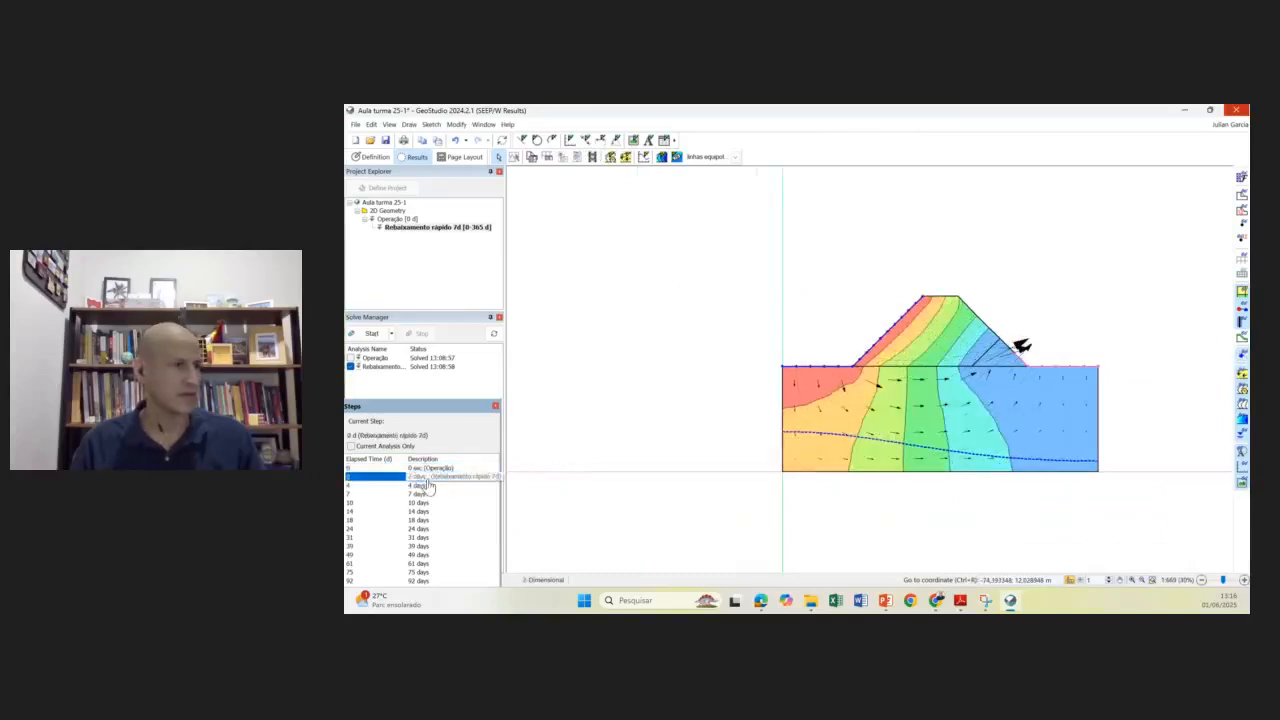
click(418, 486)
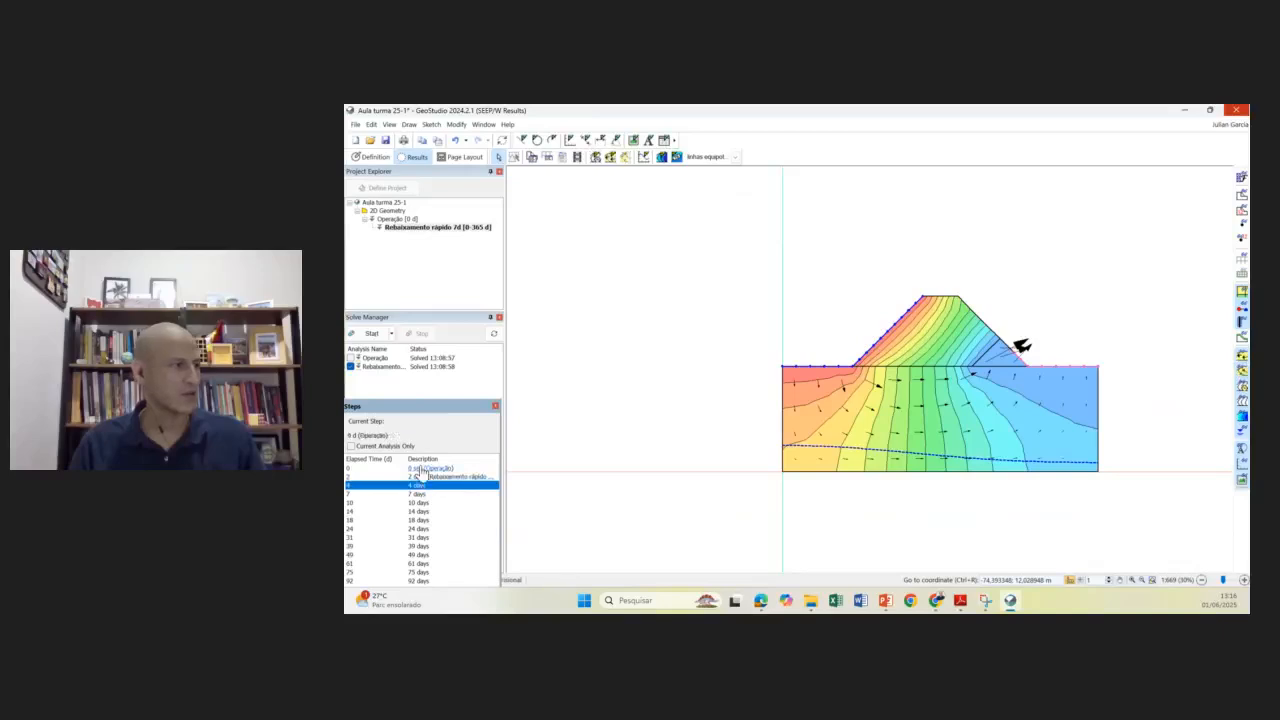
click(422, 468)
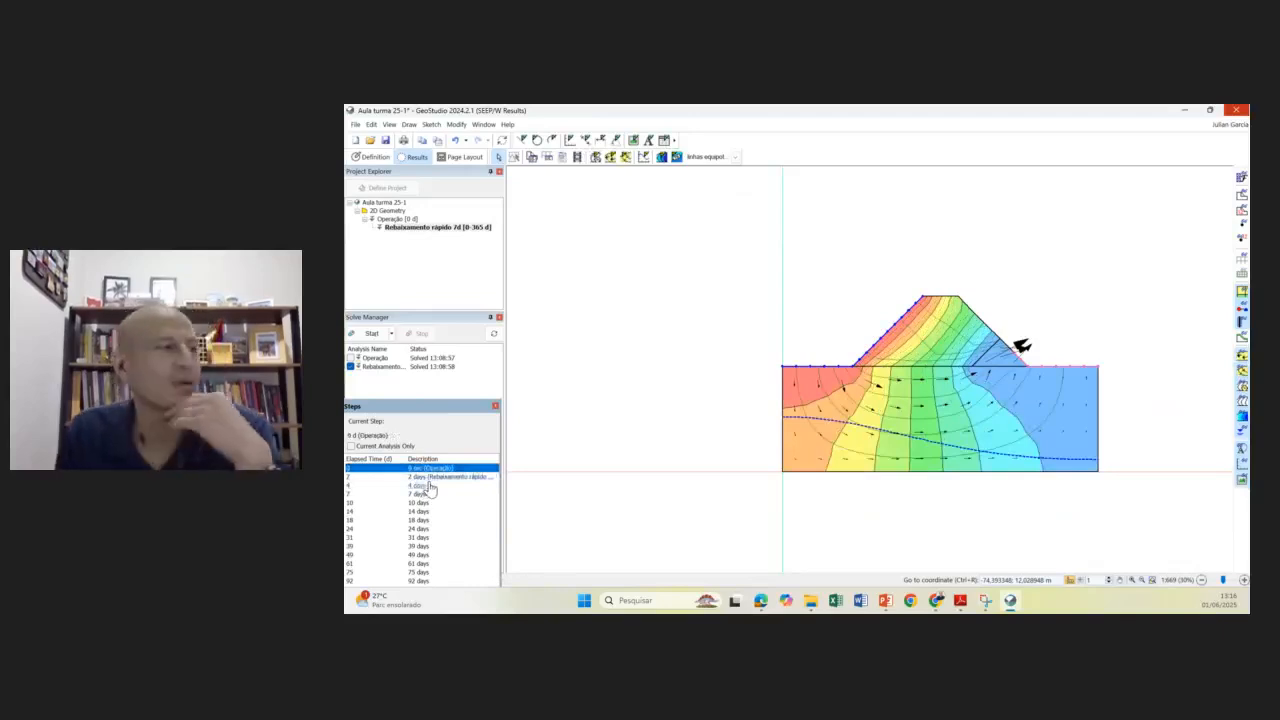
- Compare the drawdown results at 2, 4, 14 and 7 days, then redisplay the initial 0 sec (Operação) step
click(422, 478)
click(422, 486)
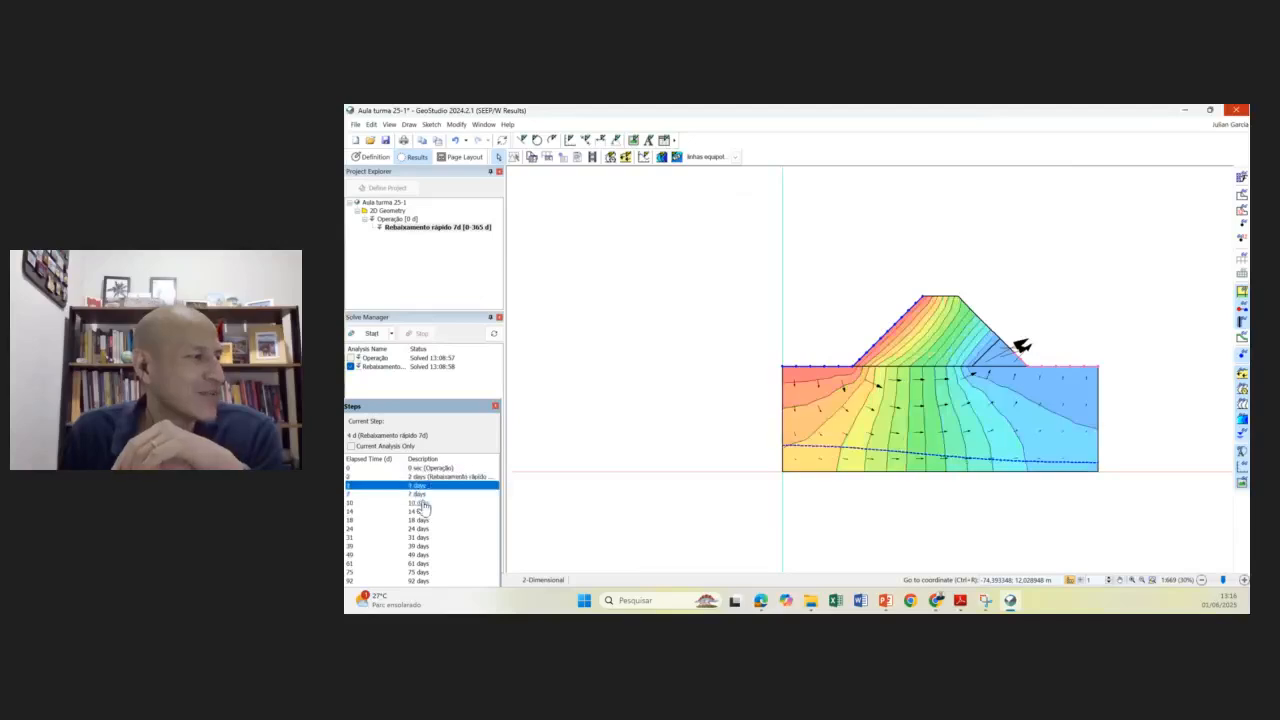
click(424, 512)
click(424, 494)
click(428, 469)
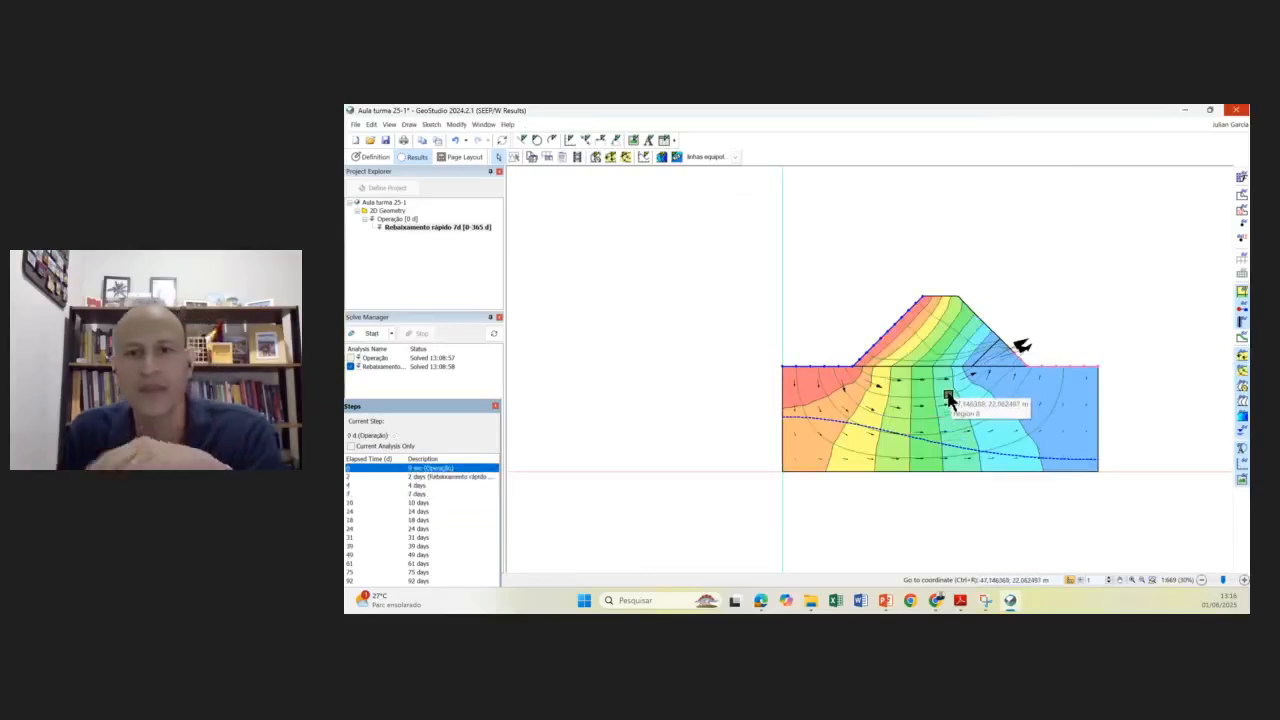
scroll(962, 444, up, 1)
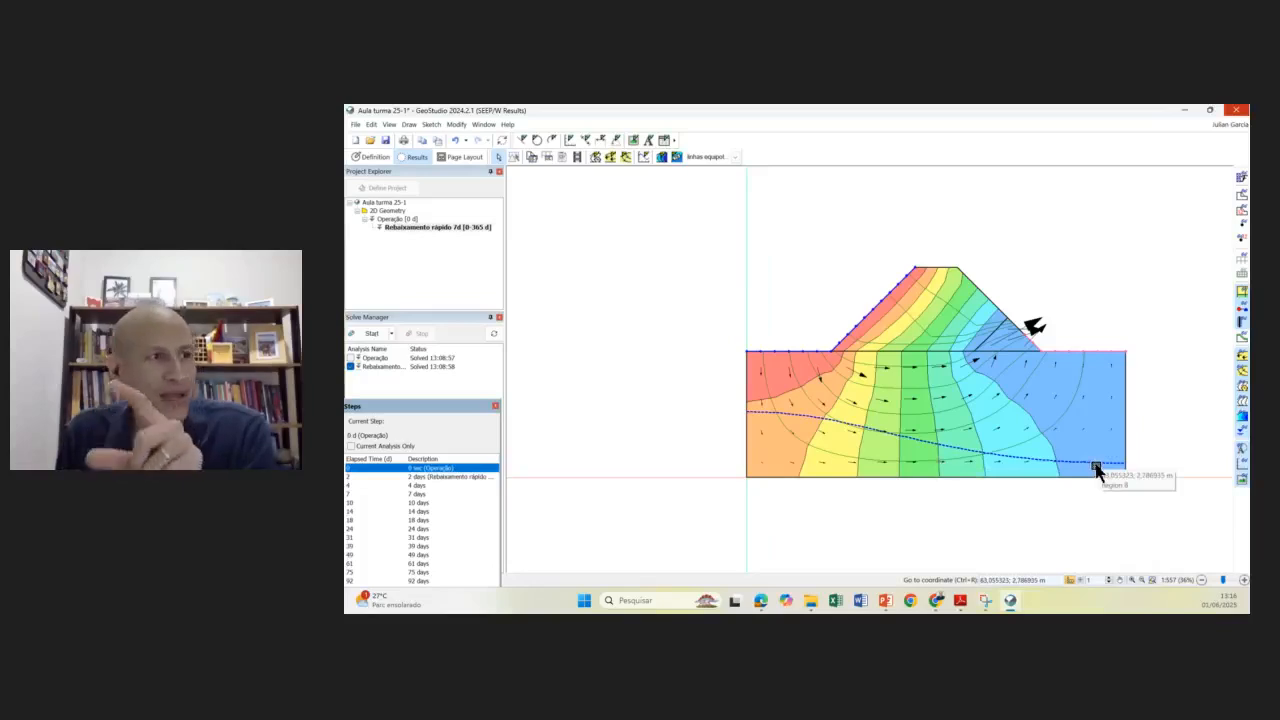
scroll(913, 393, up, 1)
scroll(913, 393, down, 1)
- Return to the model definition of the Operação analysis and mark only Operação for solving
click(372, 157)
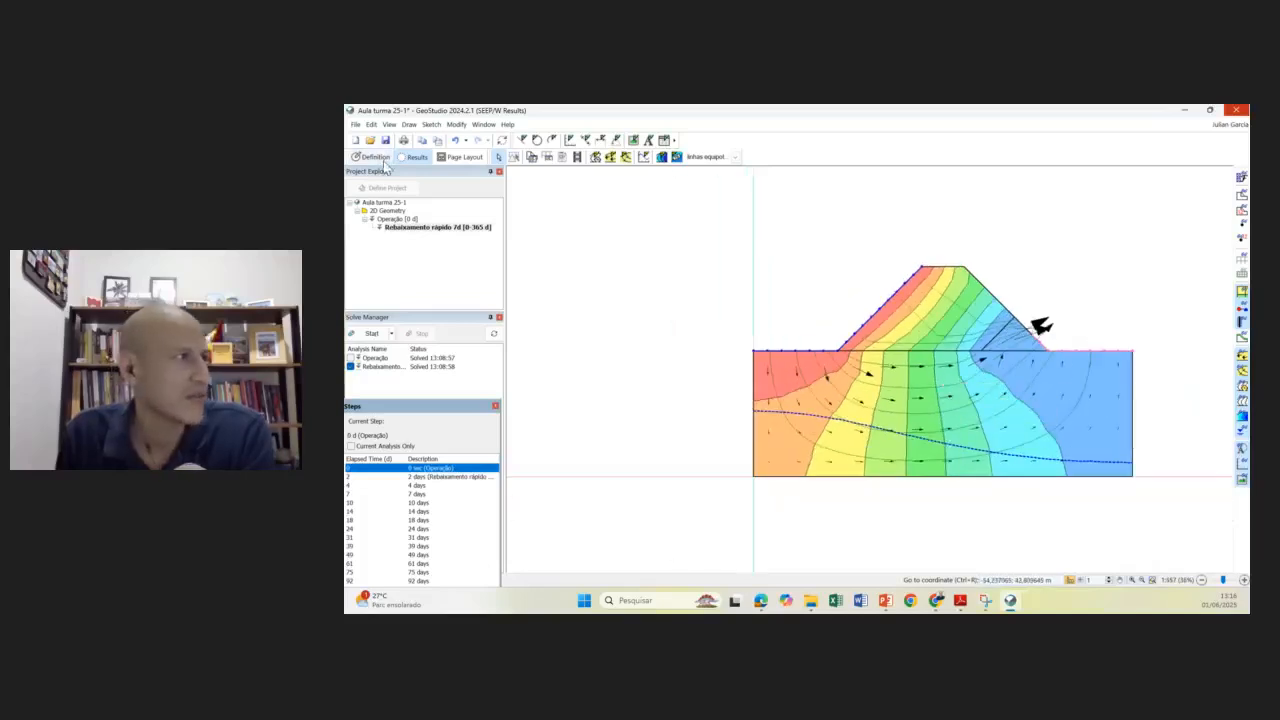
click(351, 358)
click(351, 367)
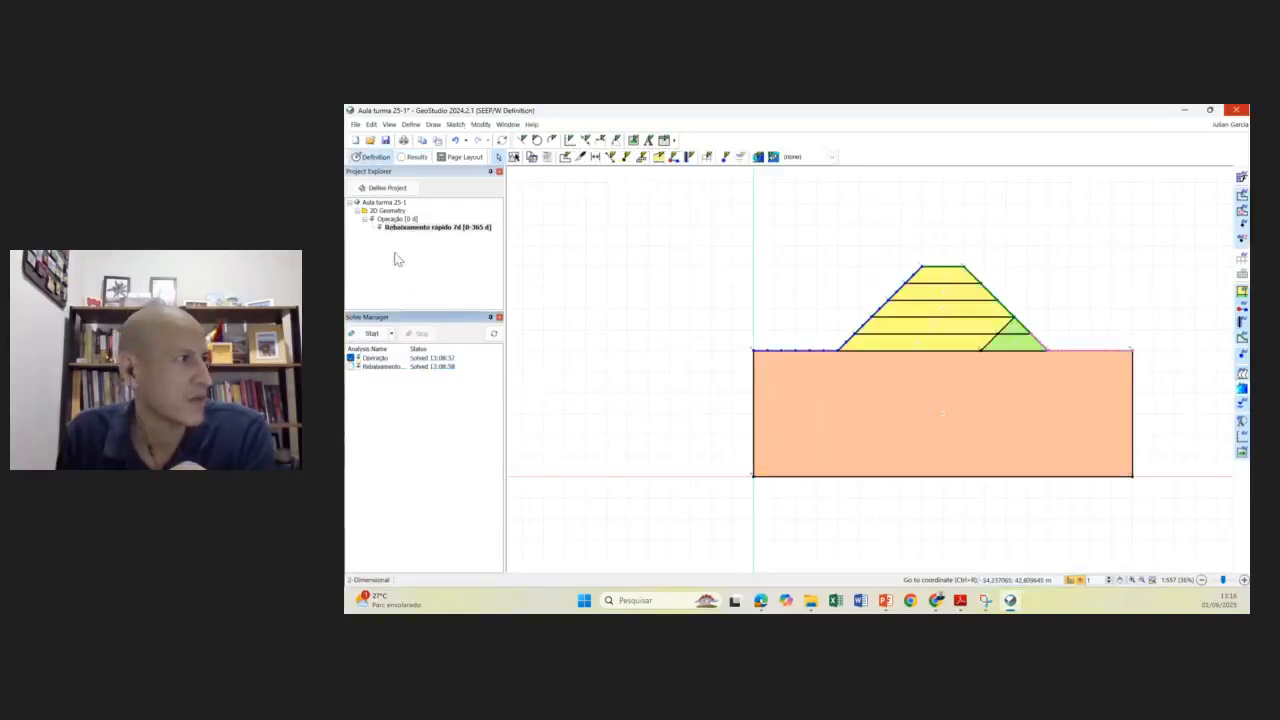
click(395, 218)
- Examine the Operação model's upstream boundary, dam layers, downstream drain and foundation region
scroll(835, 350, up, 3)
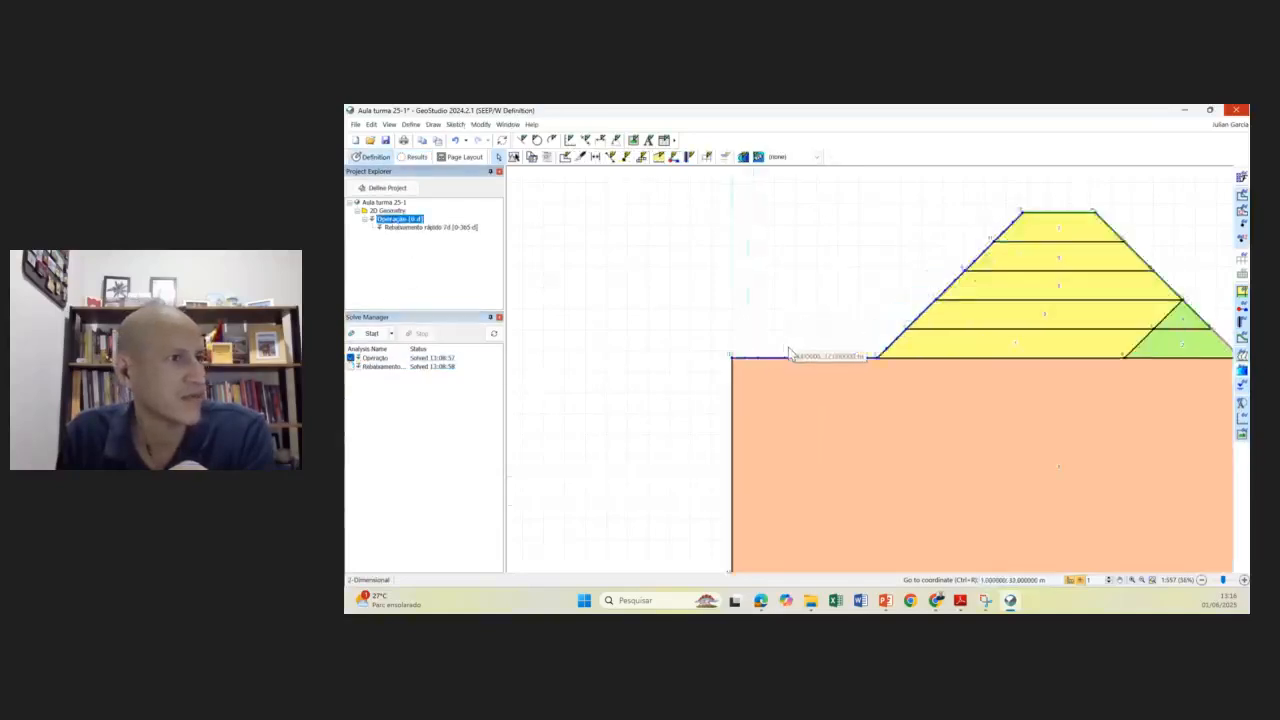
scroll(966, 365, down, 1)
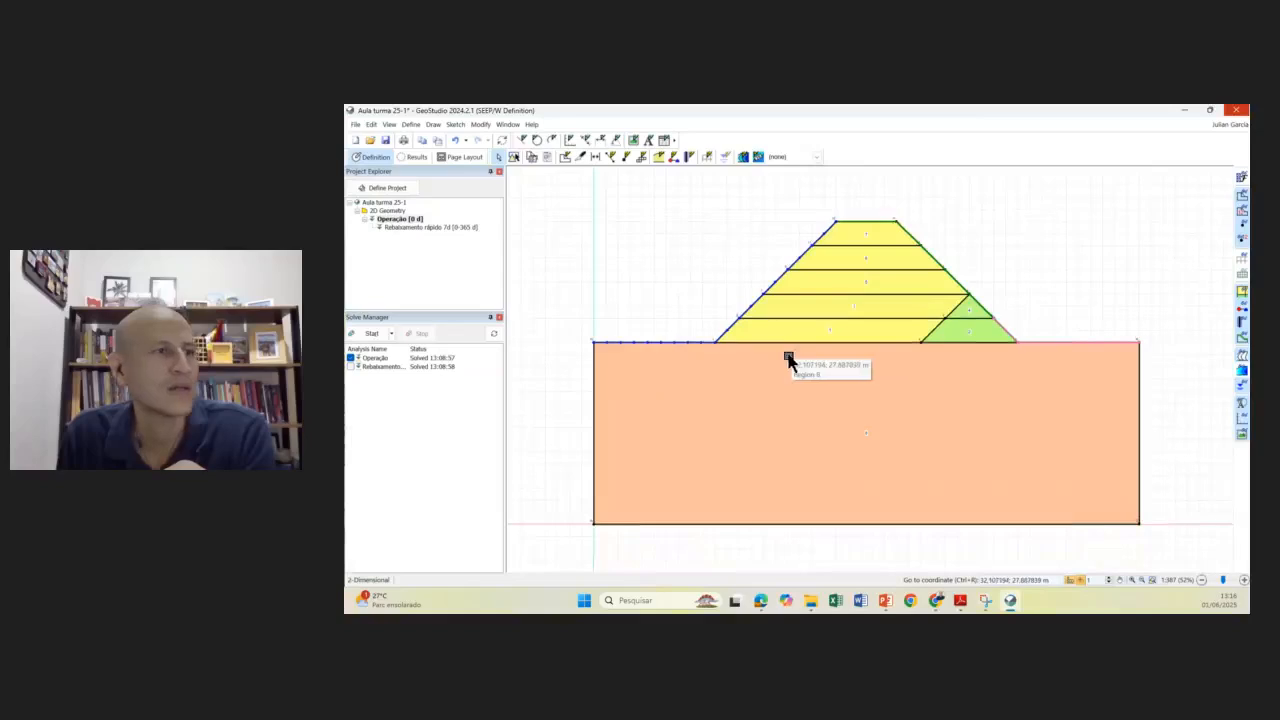
scroll(789, 357, up, 1)
scroll(810, 352, down, 1)
scroll(786, 335, up, 1)
mouse_move(828, 361)
mouse_down()
mouse_move(854, 419)
mouse_move(826, 368)
mouse_up()
scroll(826, 368, down, 1)
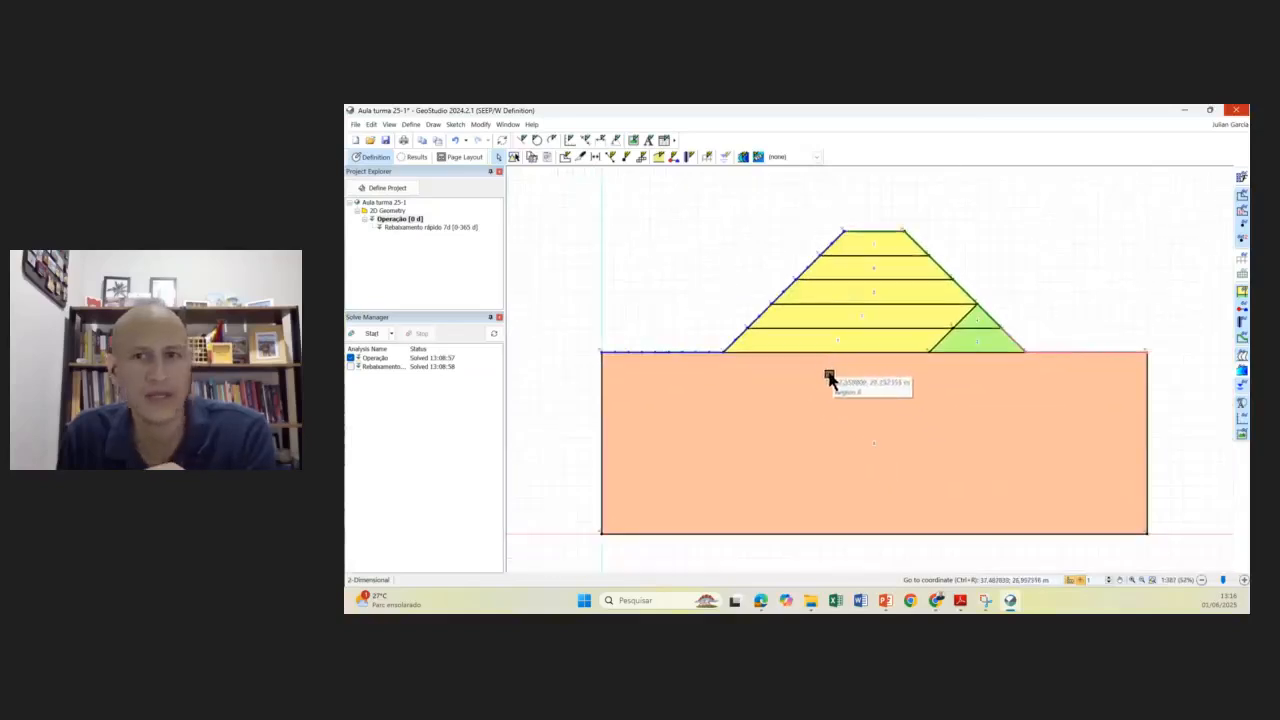
scroll(828, 372, up, 1)
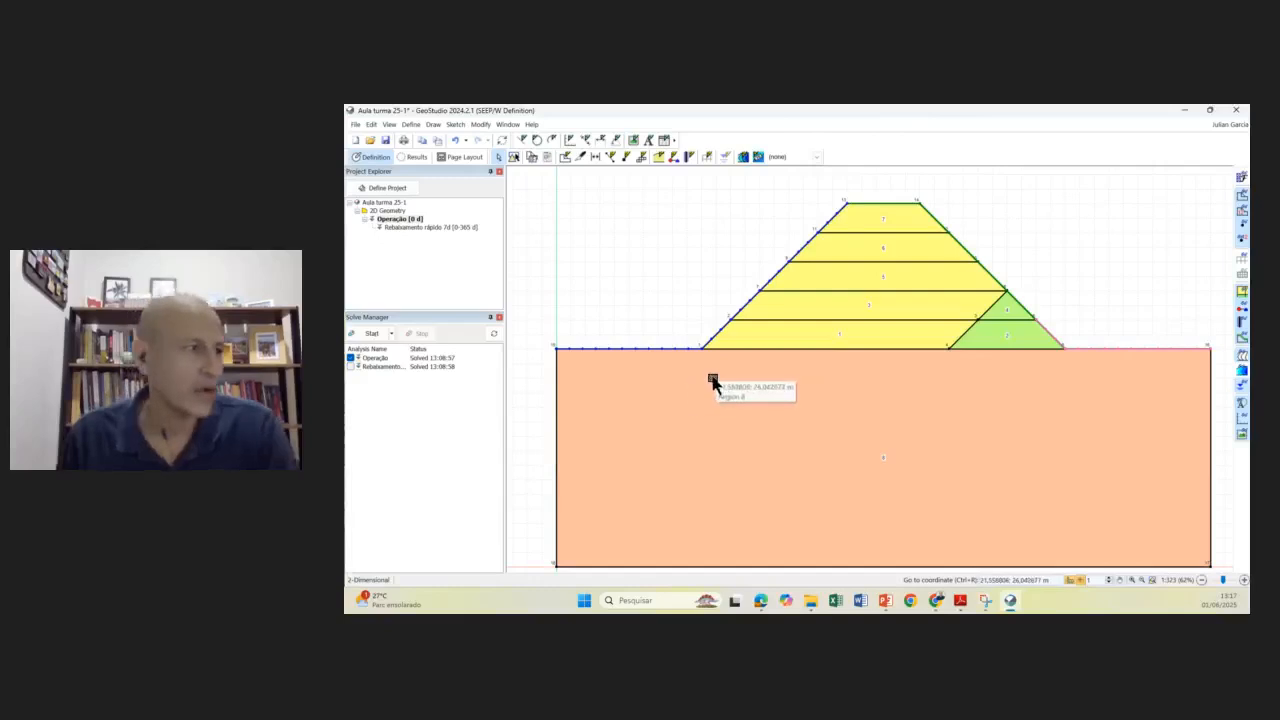
scroll(712, 380, down, 1)
scroll(814, 404, up, 1)
scroll(814, 404, down, 1)
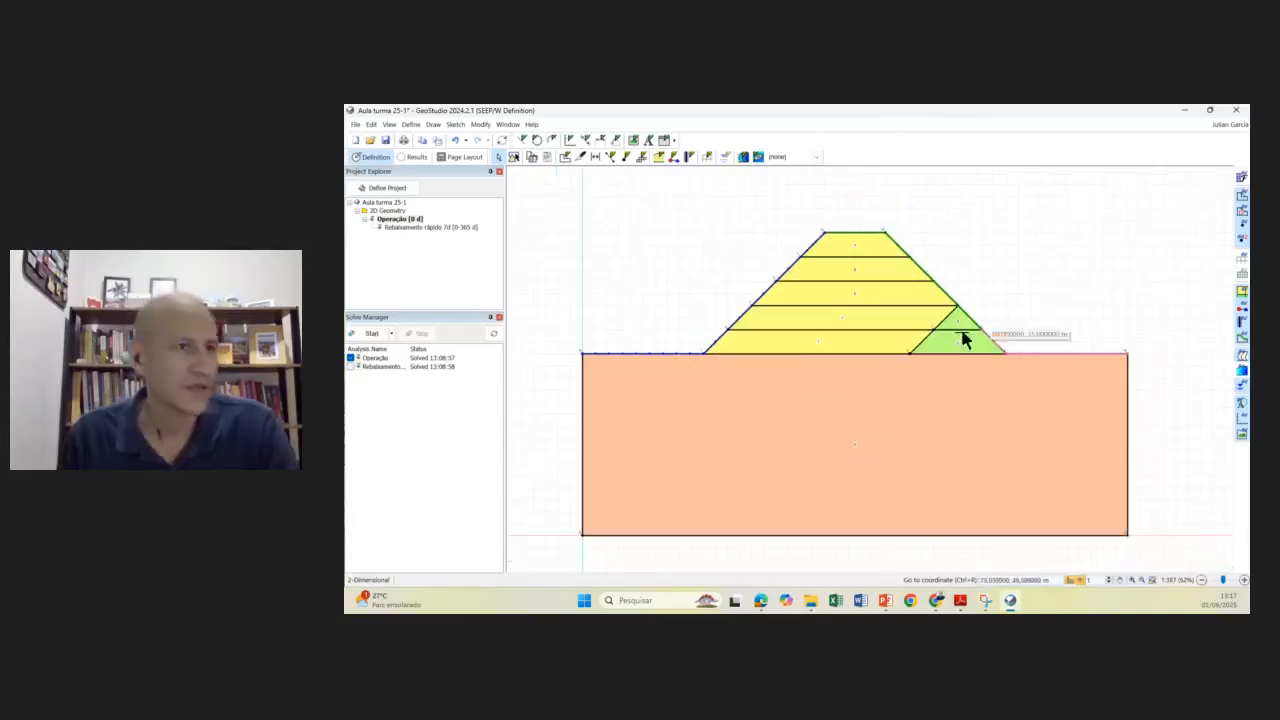
scroll(718, 352, up, 2)
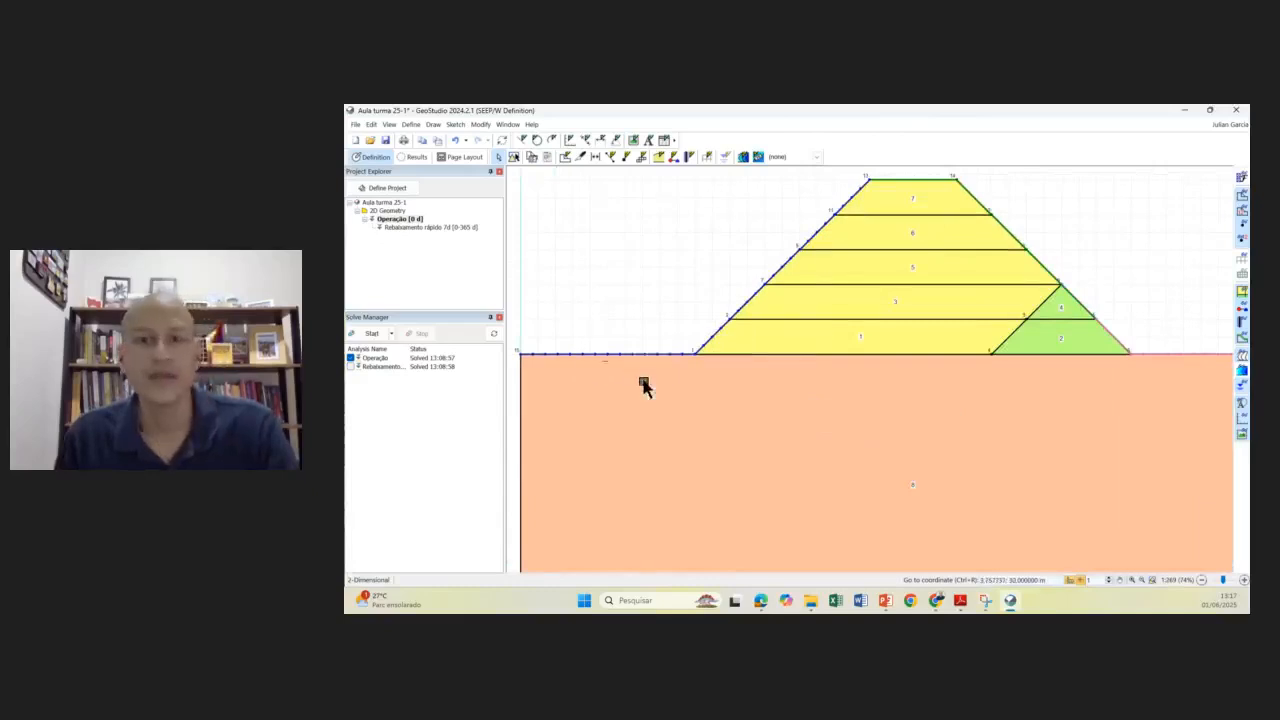
scroll(640, 385, down, 1)
- Switch to the Tutorial GeoStudio presentation in PowerPoint, present slide 11 "Geometria da barragem" full screen, and return to GeoStudio
click(884, 600)
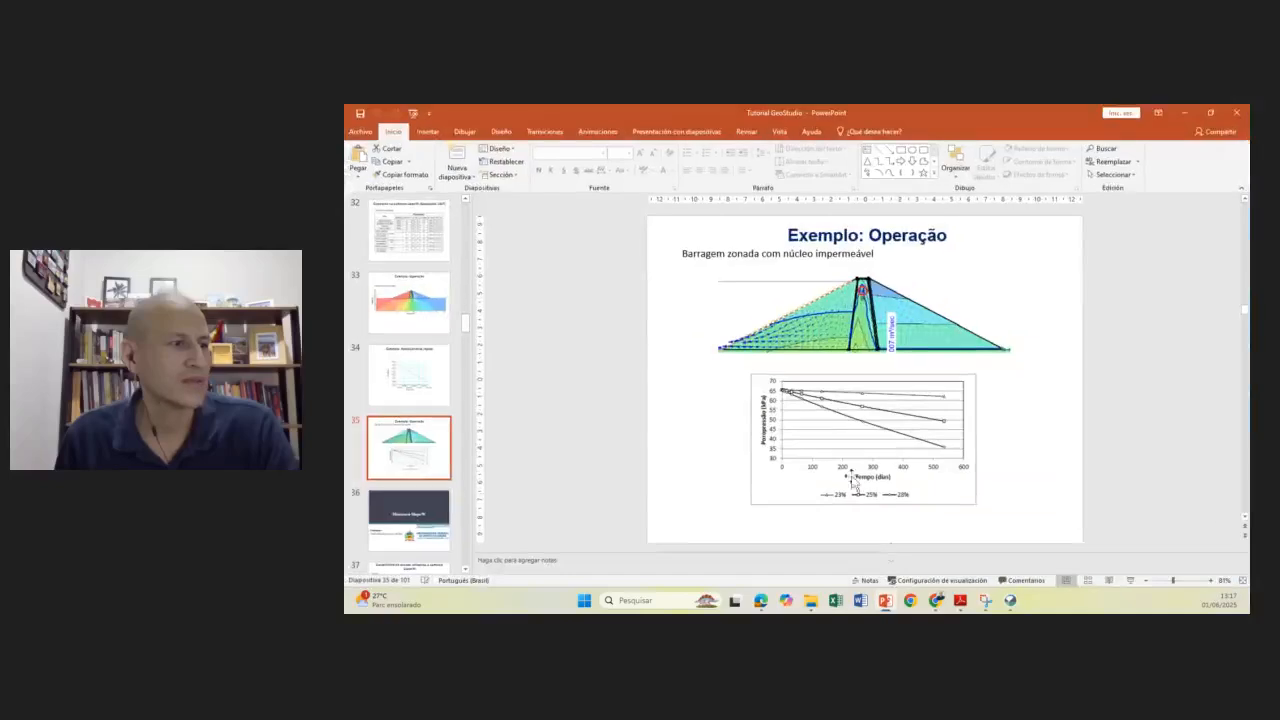
scroll(470, 323, up, 10)
scroll(440, 340, up, 5)
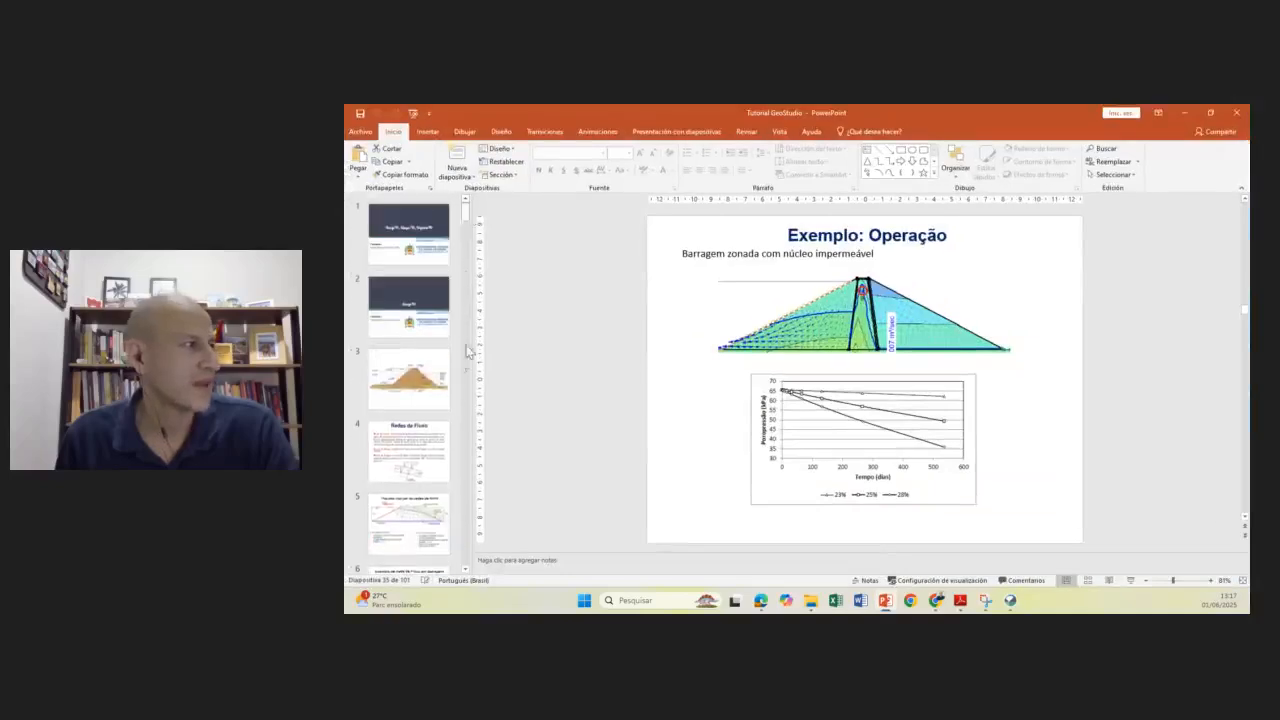
scroll(410, 450, down, 4)
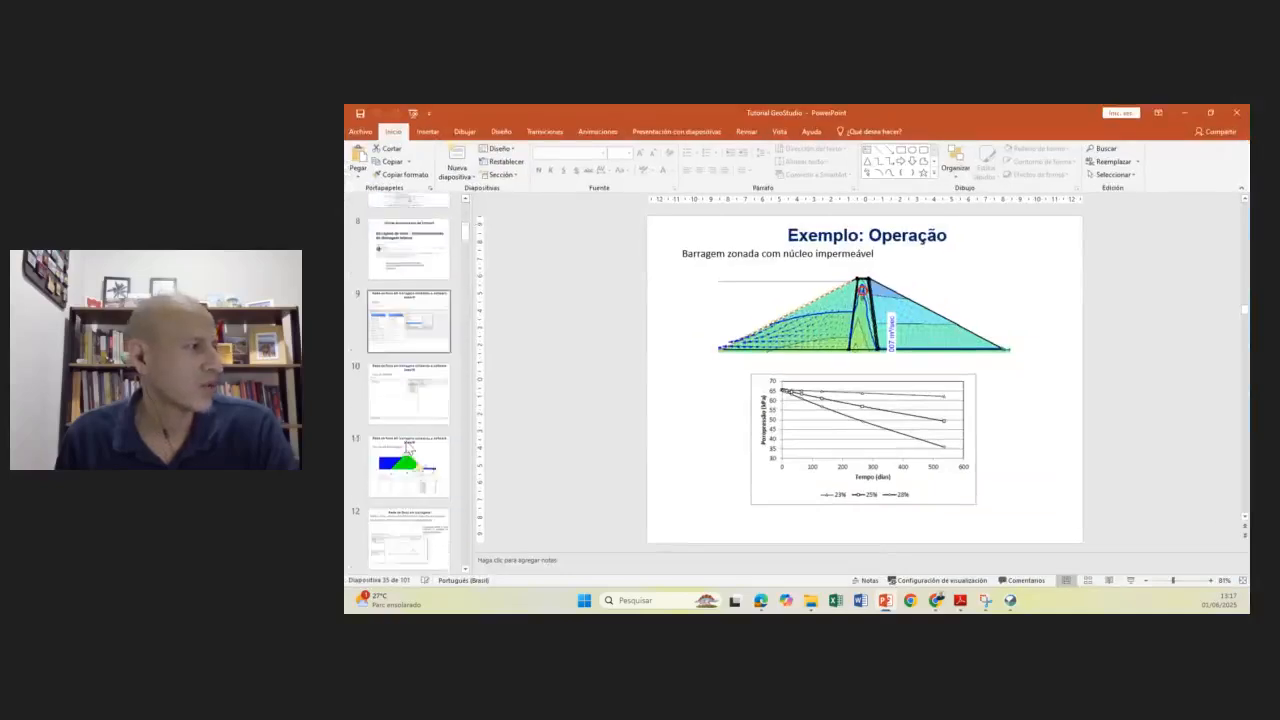
click(408, 418)
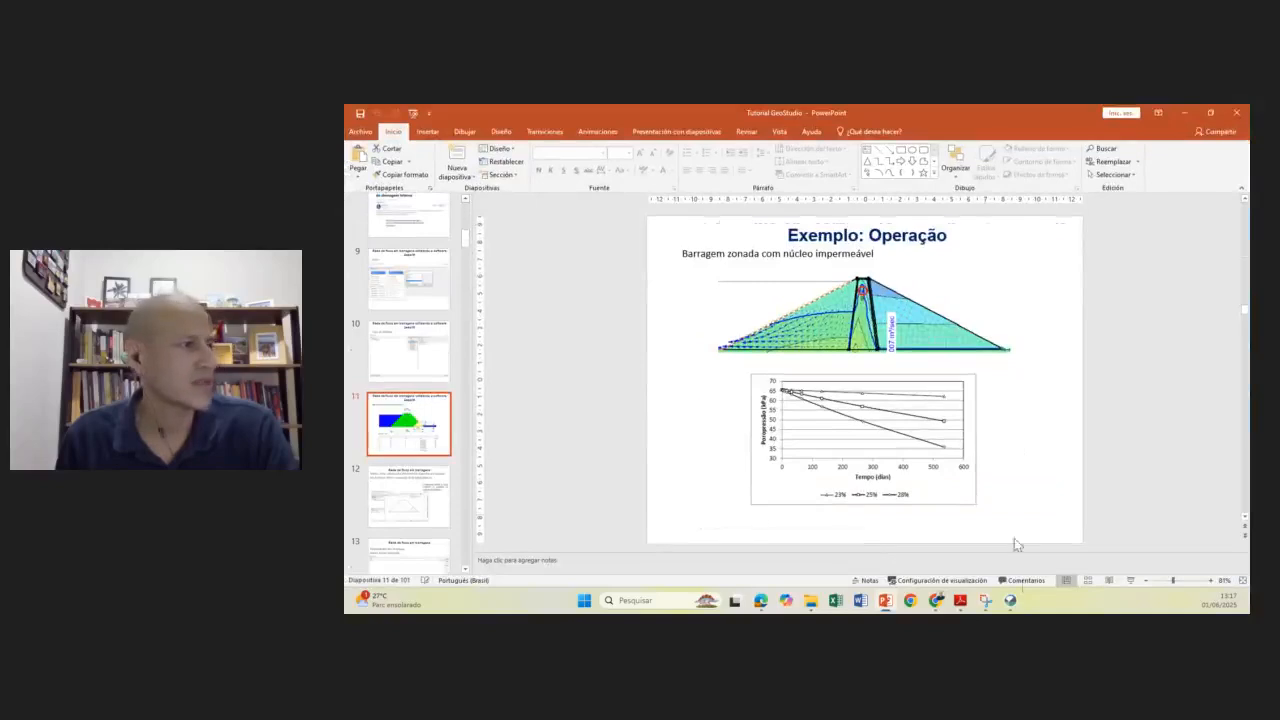
click(1128, 581)
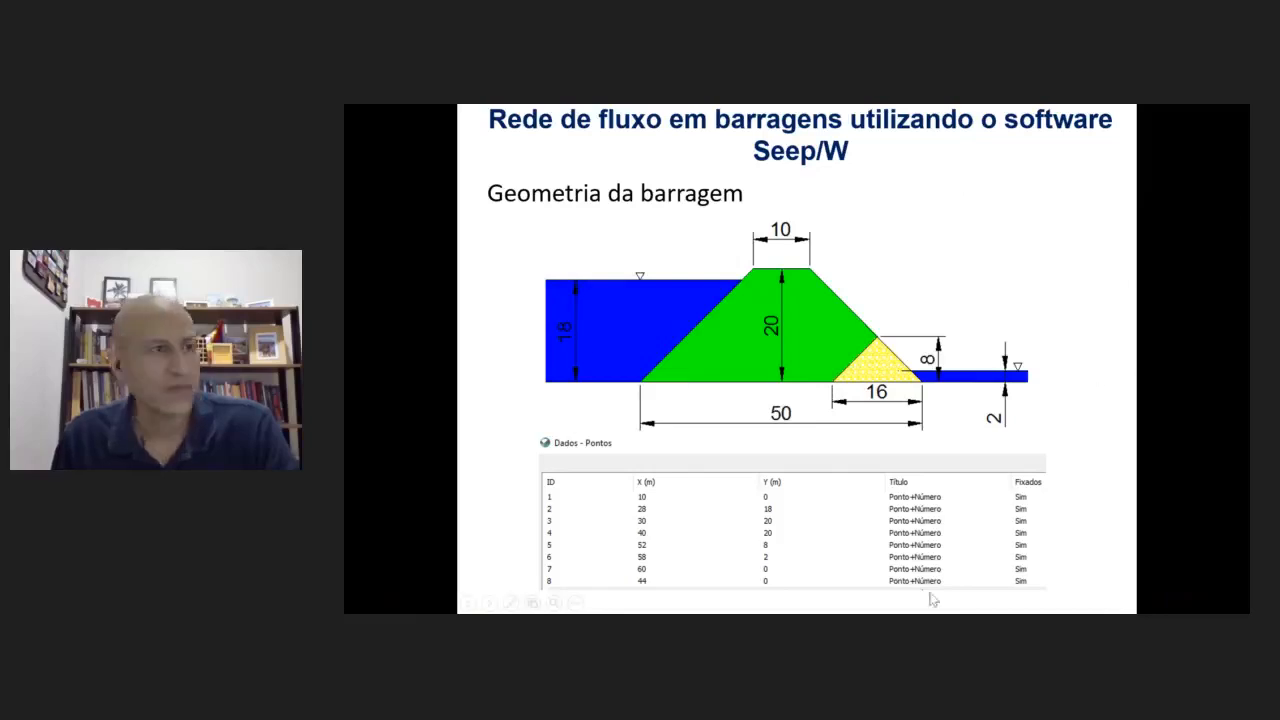
key(Escape)
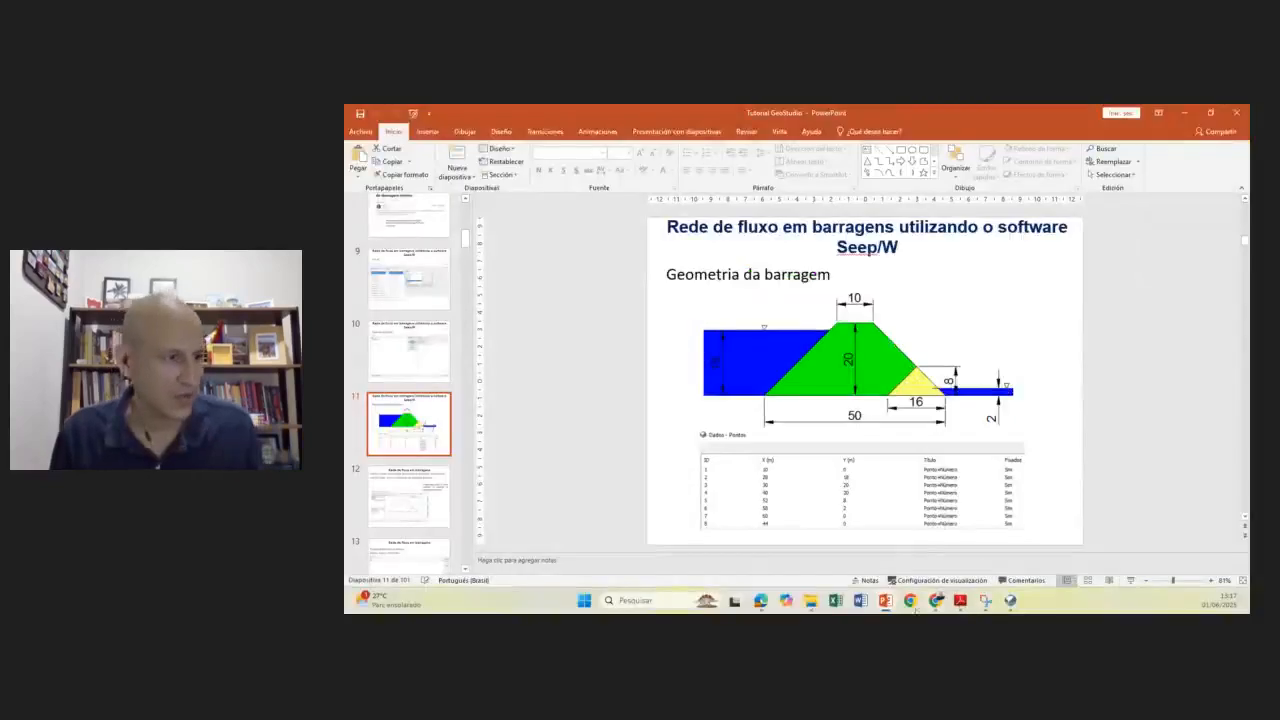
click(984, 601)
scroll(691, 386, down, 2)
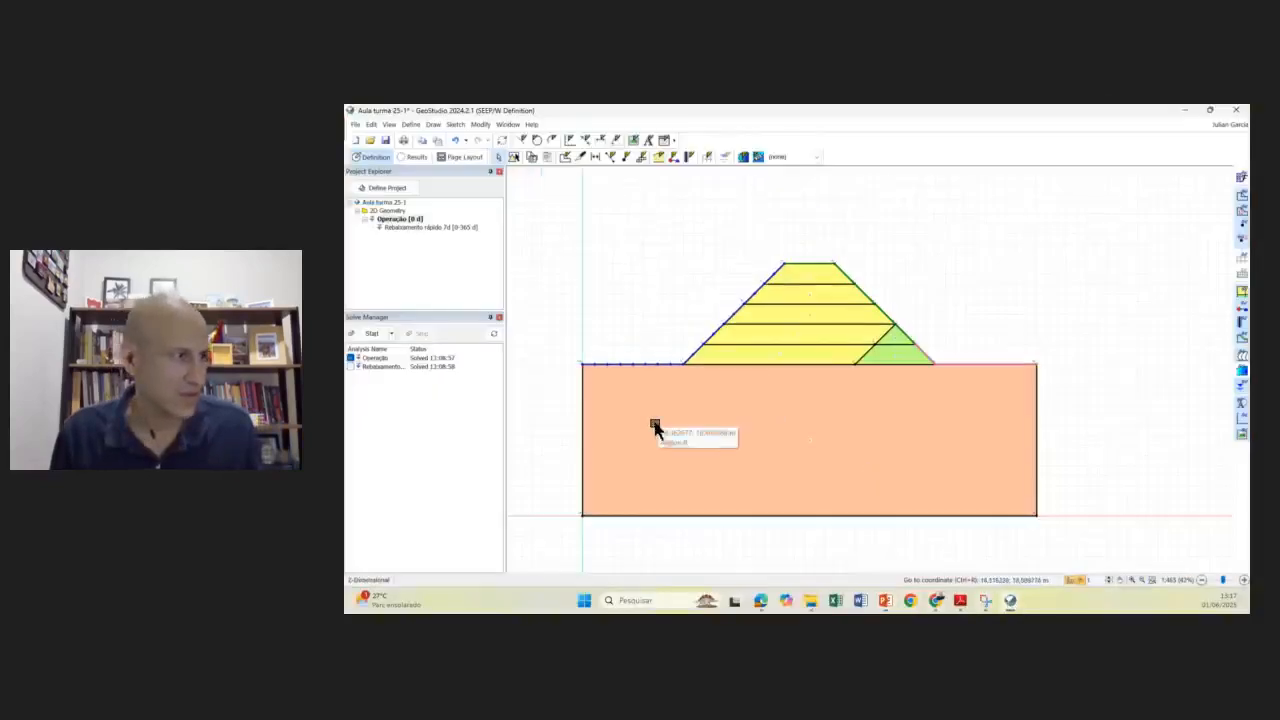
scroll(600, 452, up, 2)
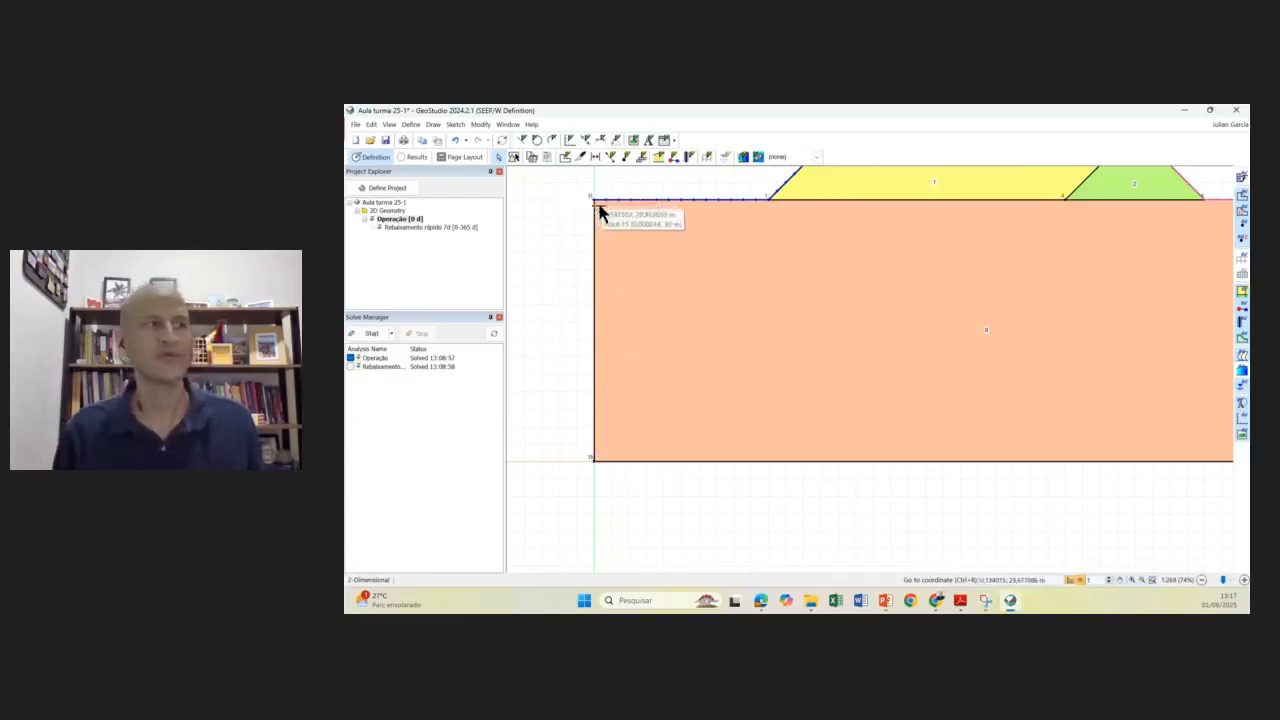
scroll(596, 203, down, 2)
scroll(615, 238, up, 1)
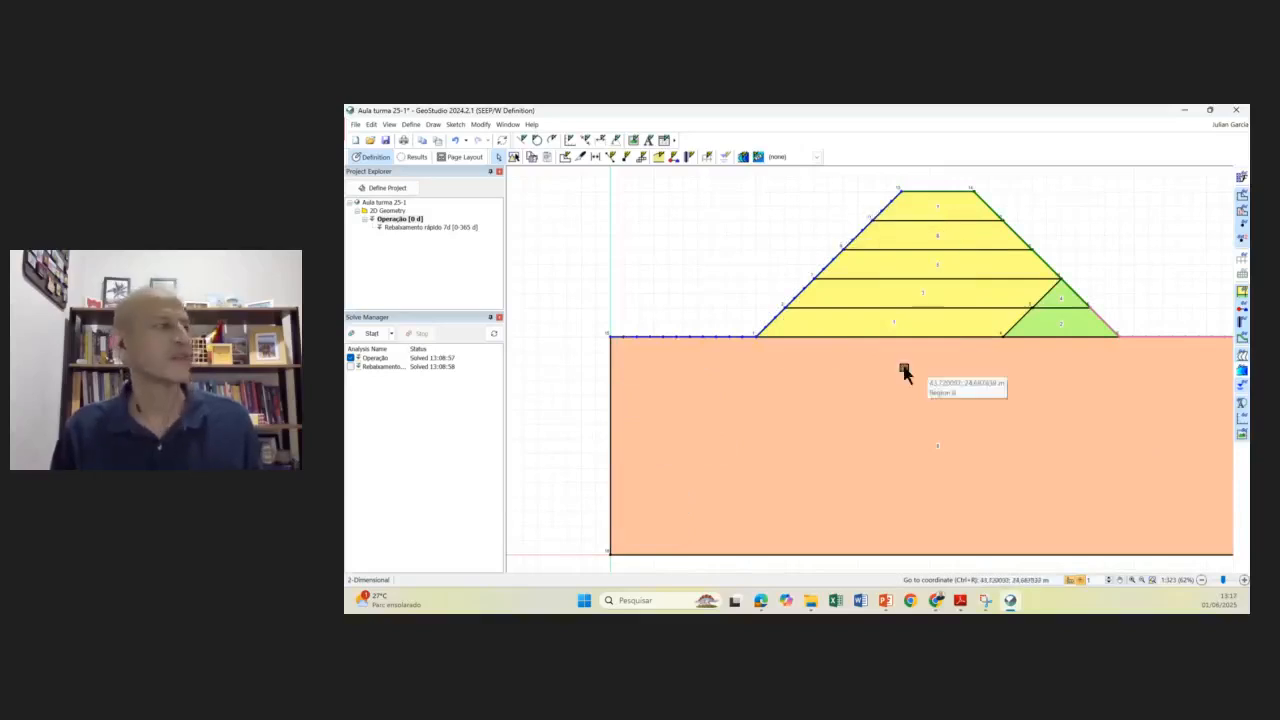
- In the Operação analysis, change the N.A montante boundary condition from the Rebaixamento rápido function to Constant and close the definition
click(376, 359)
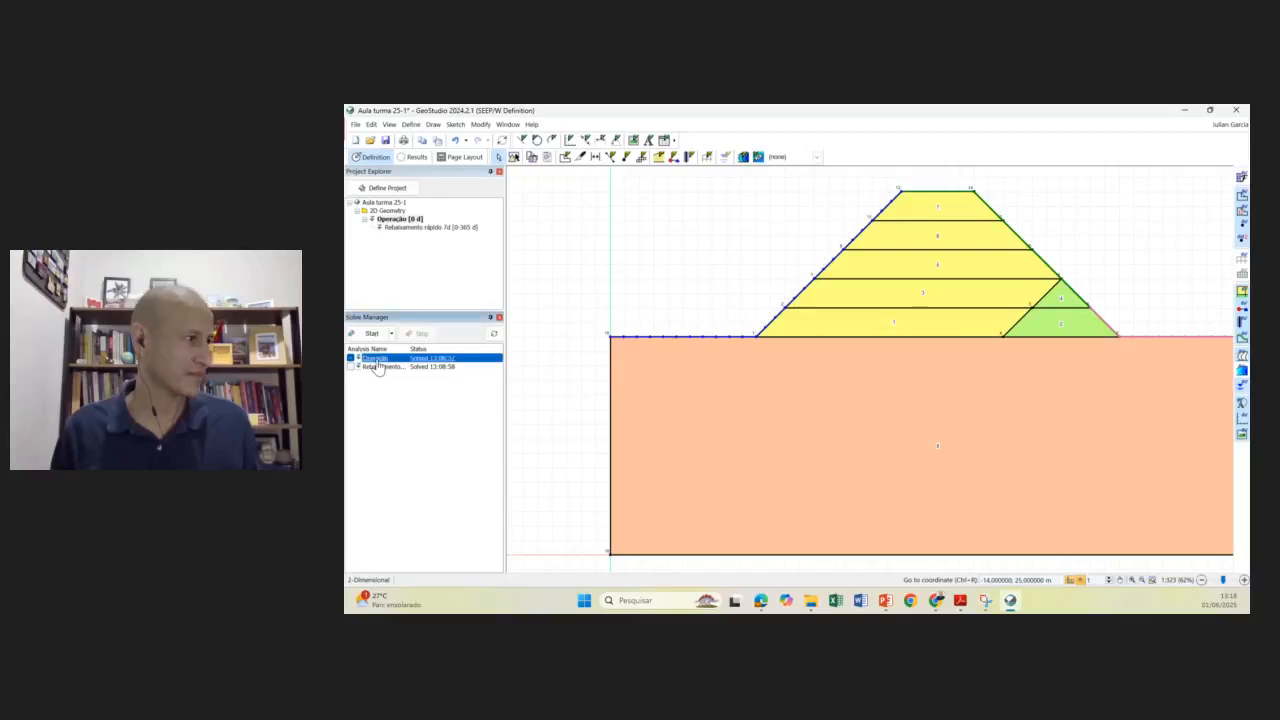
click(399, 220)
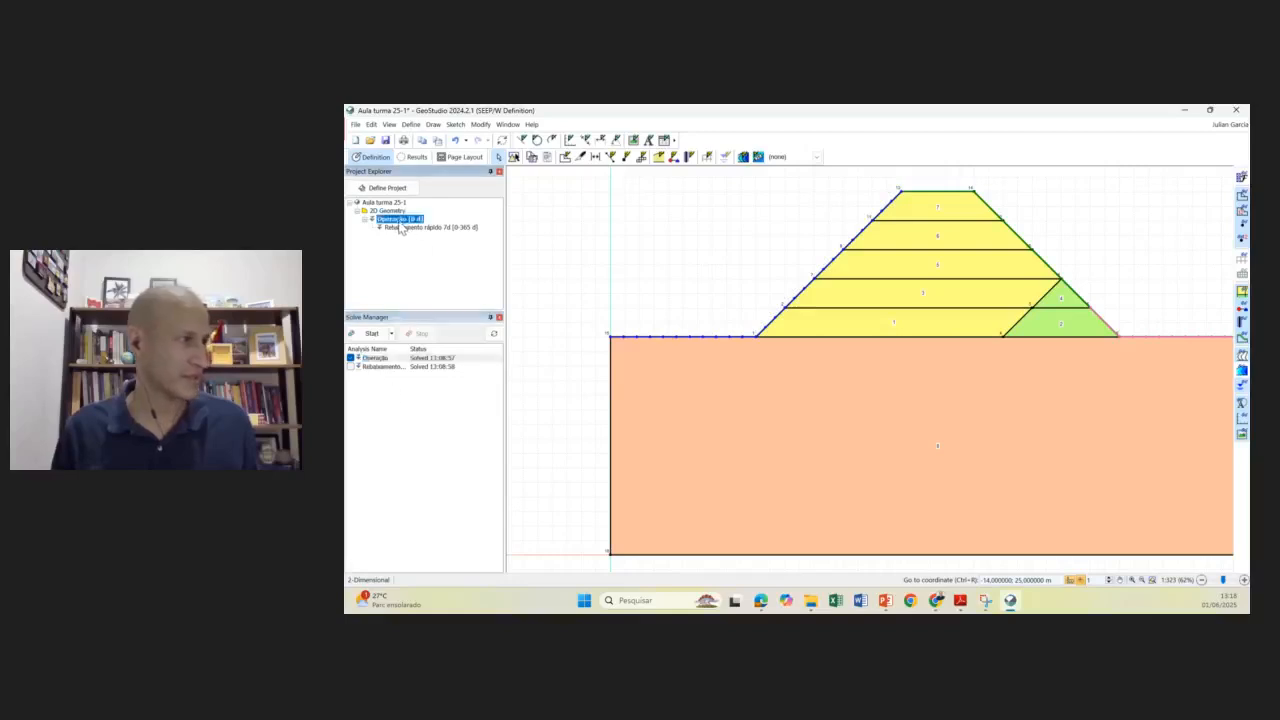
click(390, 219)
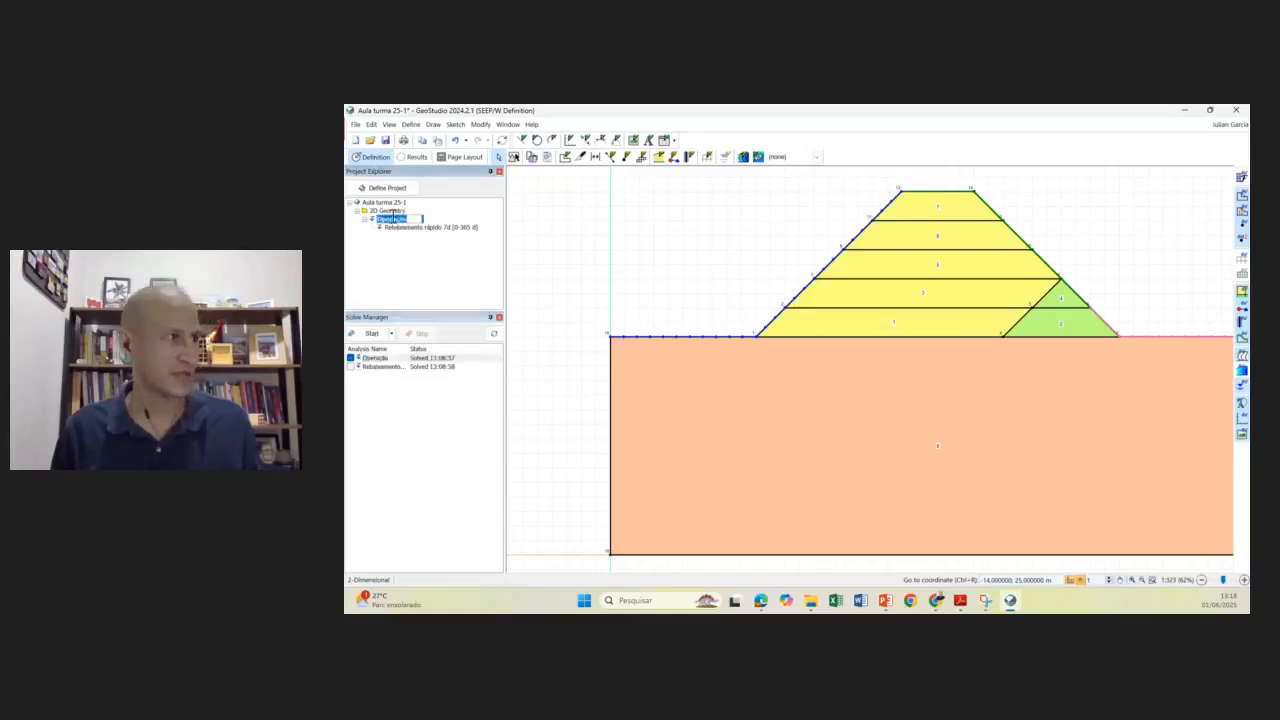
click(440, 219)
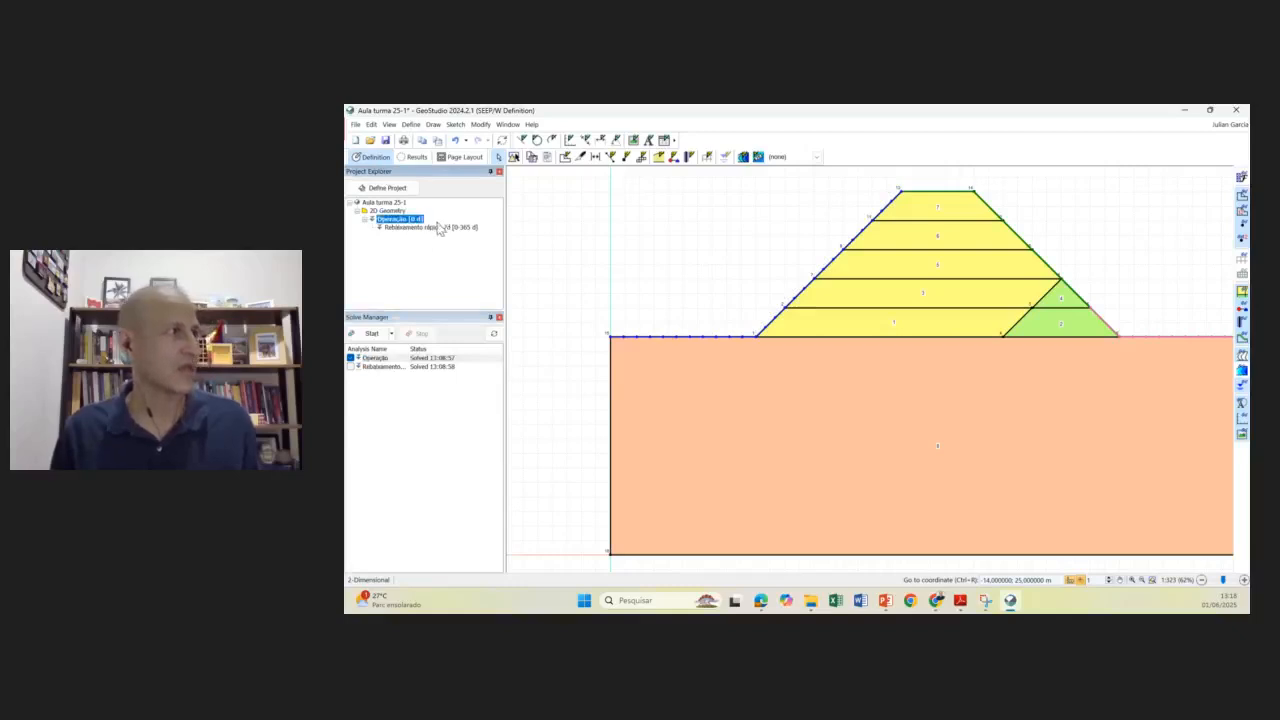
click(411, 124)
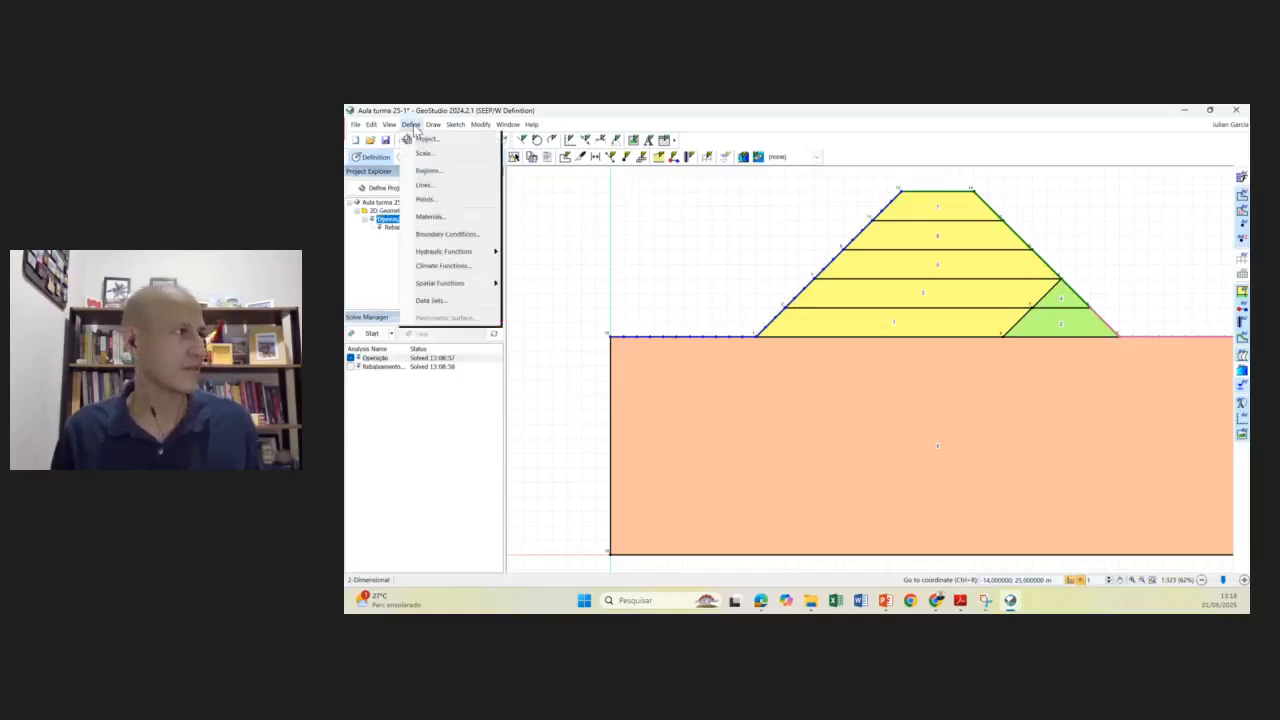
click(479, 234)
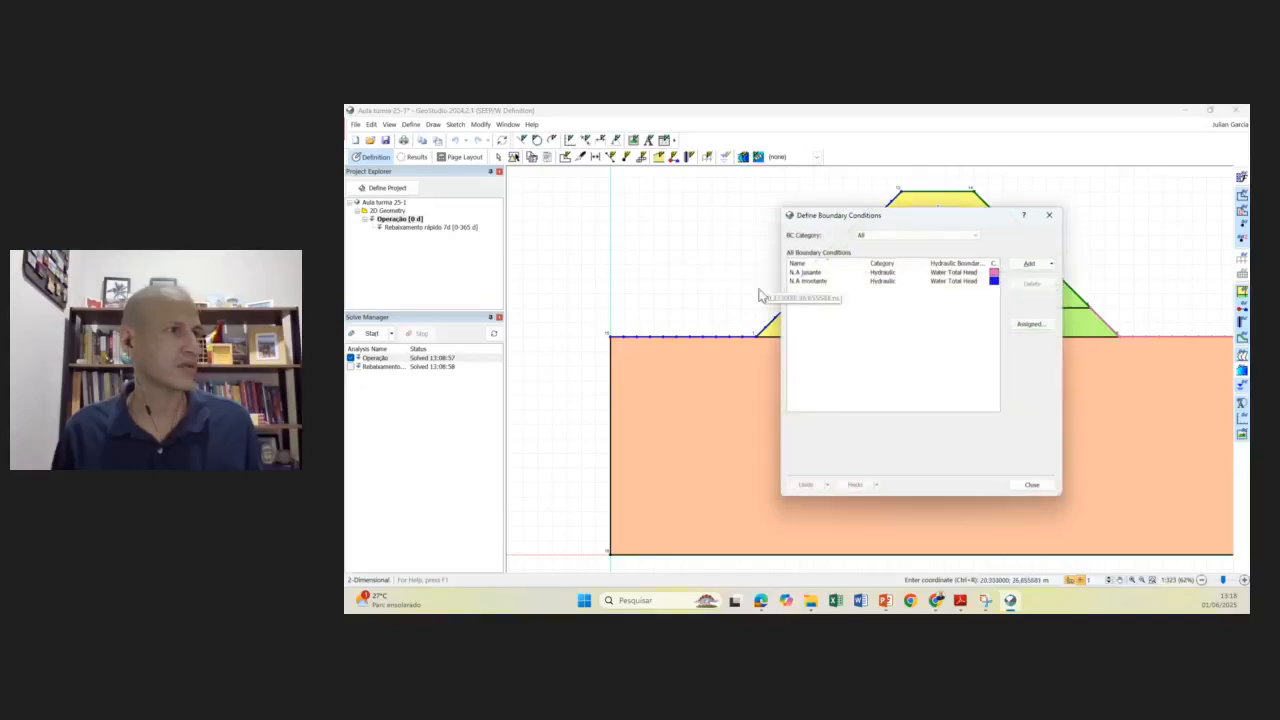
click(812, 282)
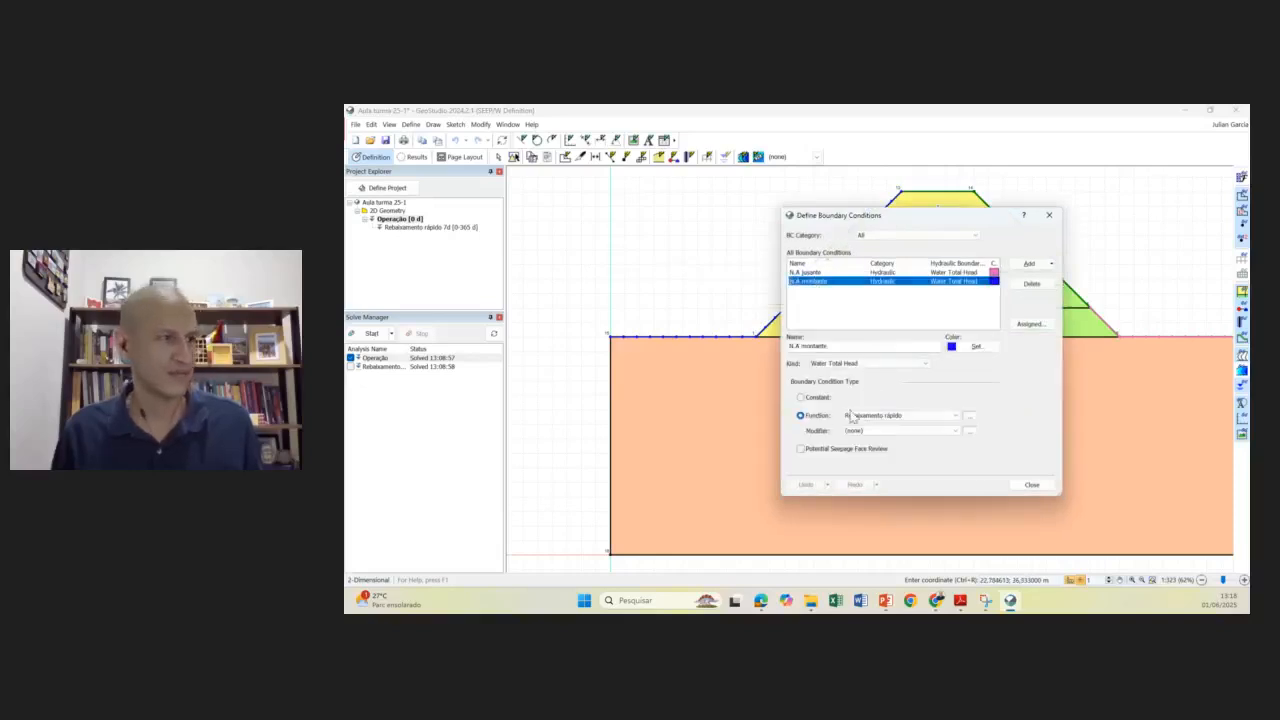
click(370, 358)
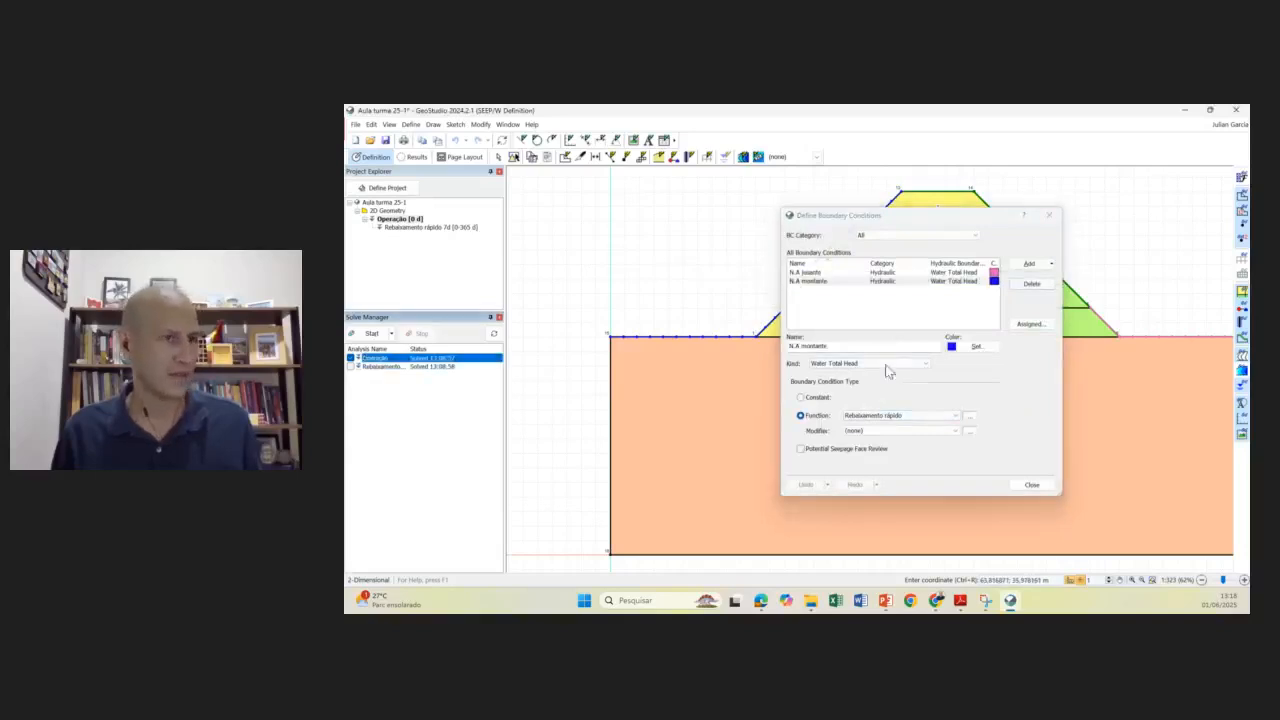
click(801, 398)
click(400, 219)
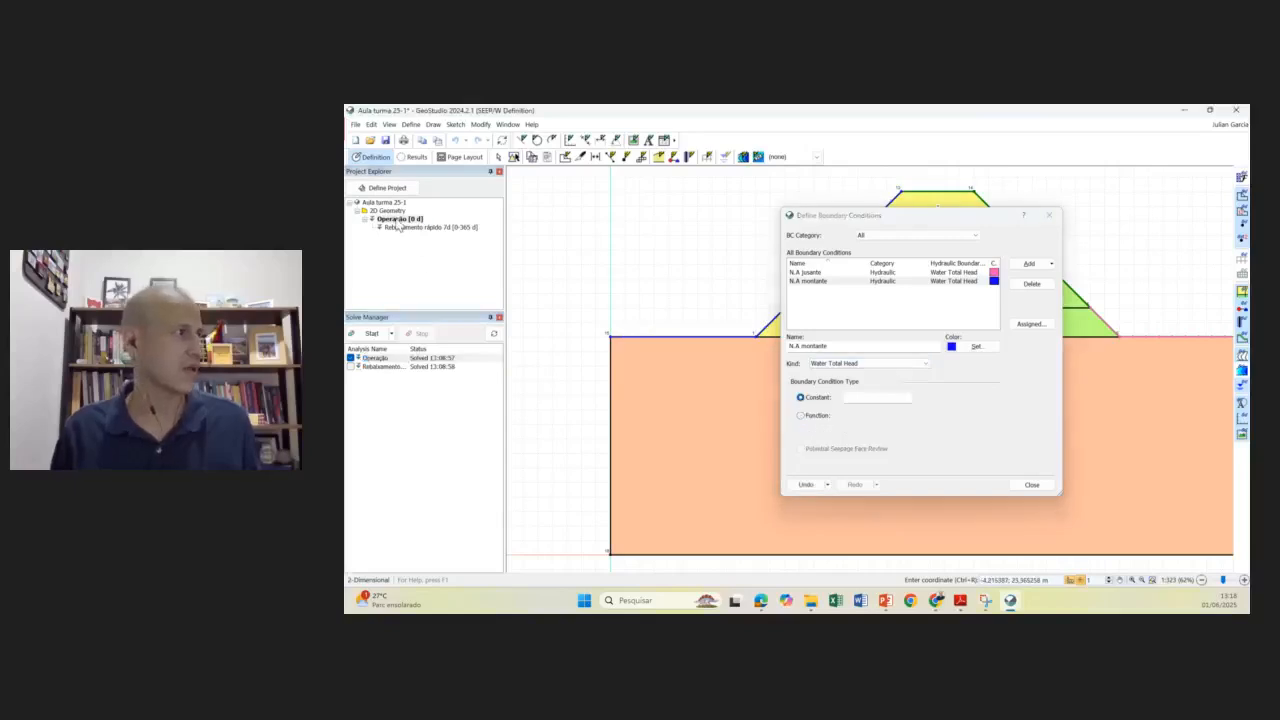
click(1048, 216)
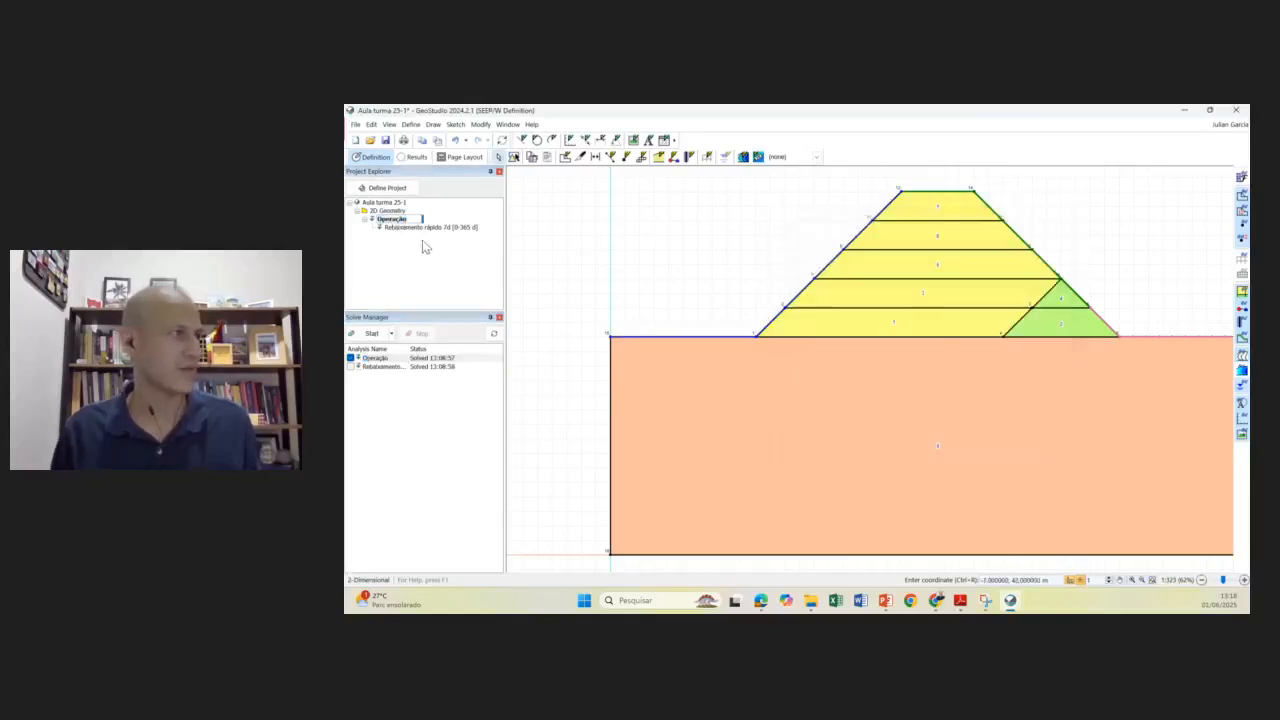
- In the Operação analysis, set the N.A montante boundary condition to a constant Water Total Head of 48 m
click(413, 234)
click(408, 229)
click(399, 220)
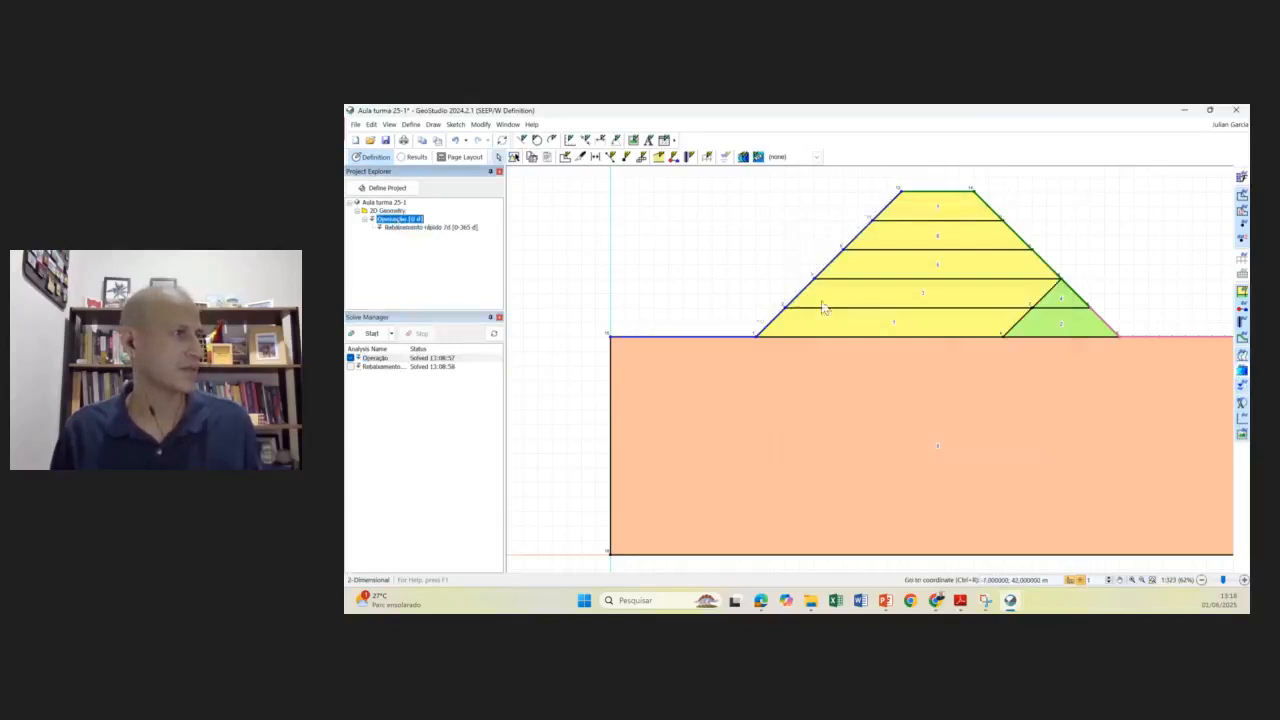
click(412, 125)
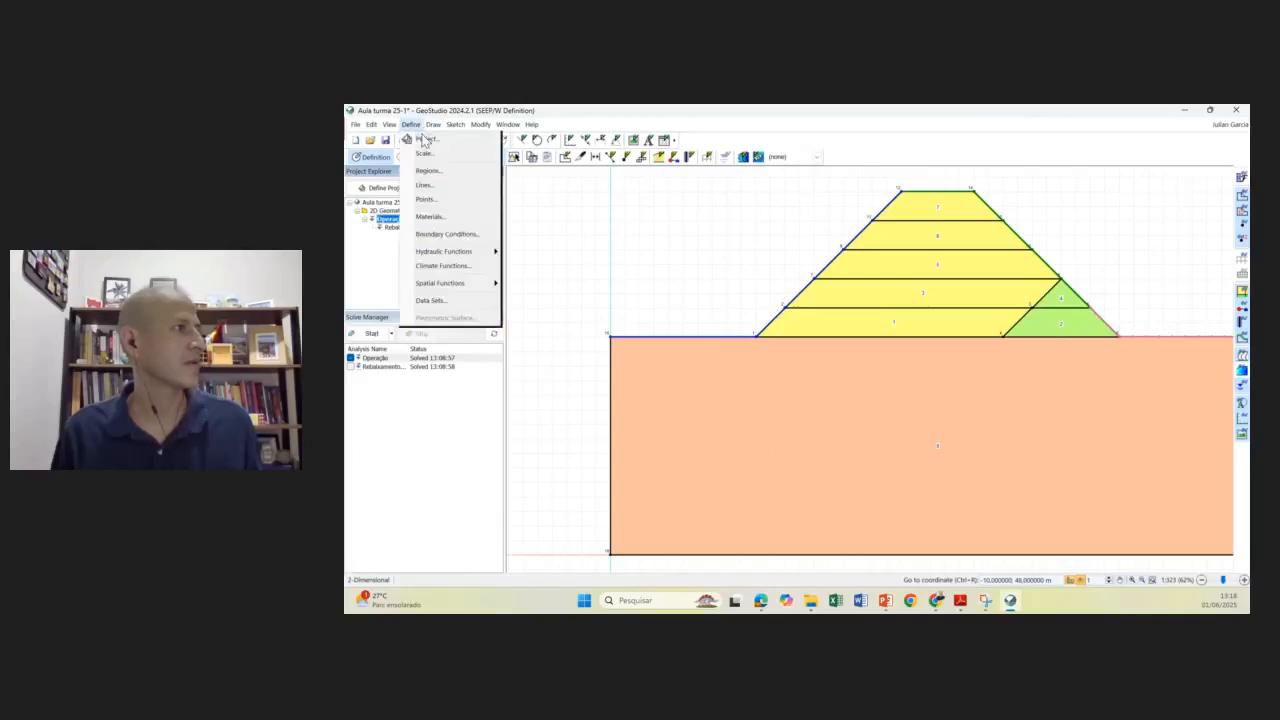
click(447, 234)
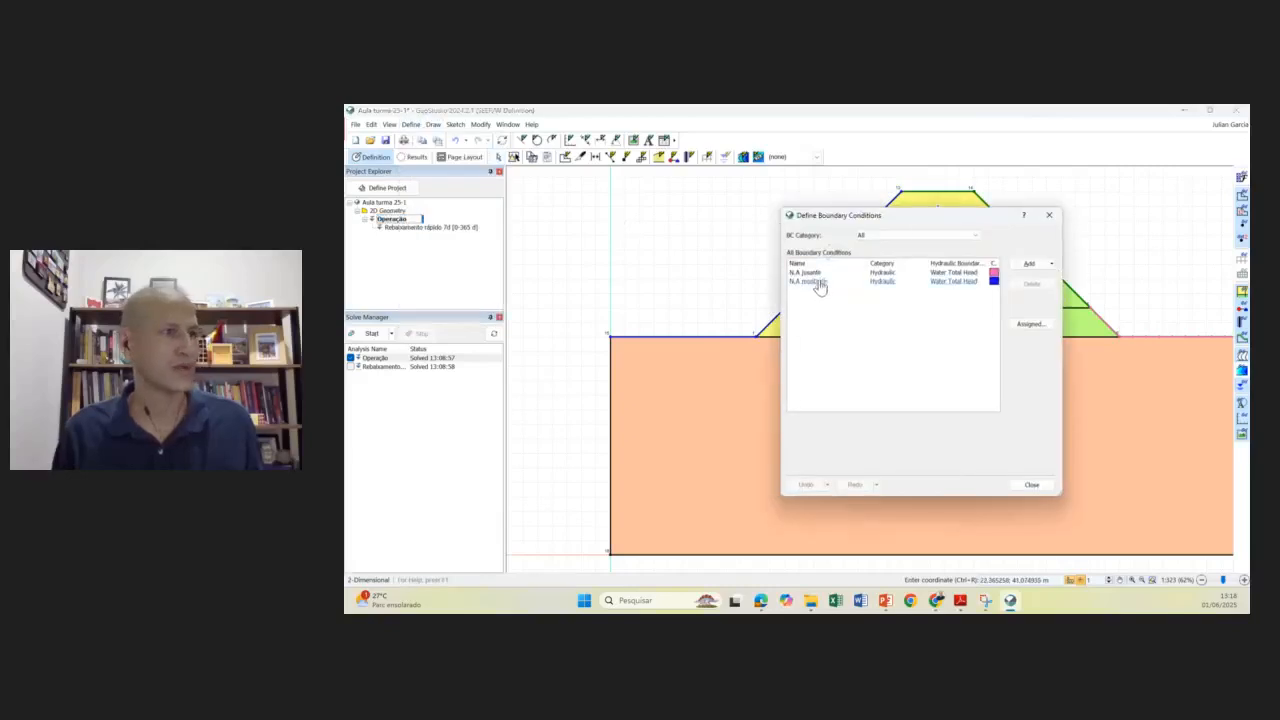
click(818, 283)
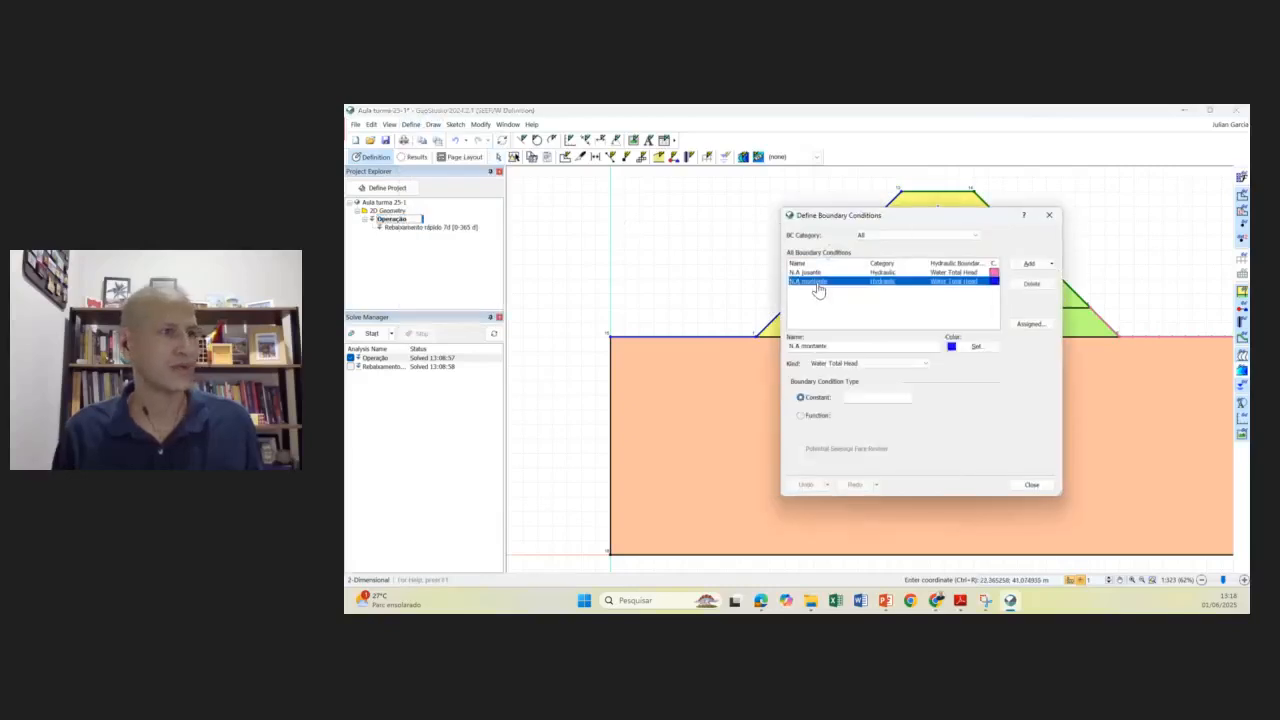
click(865, 399)
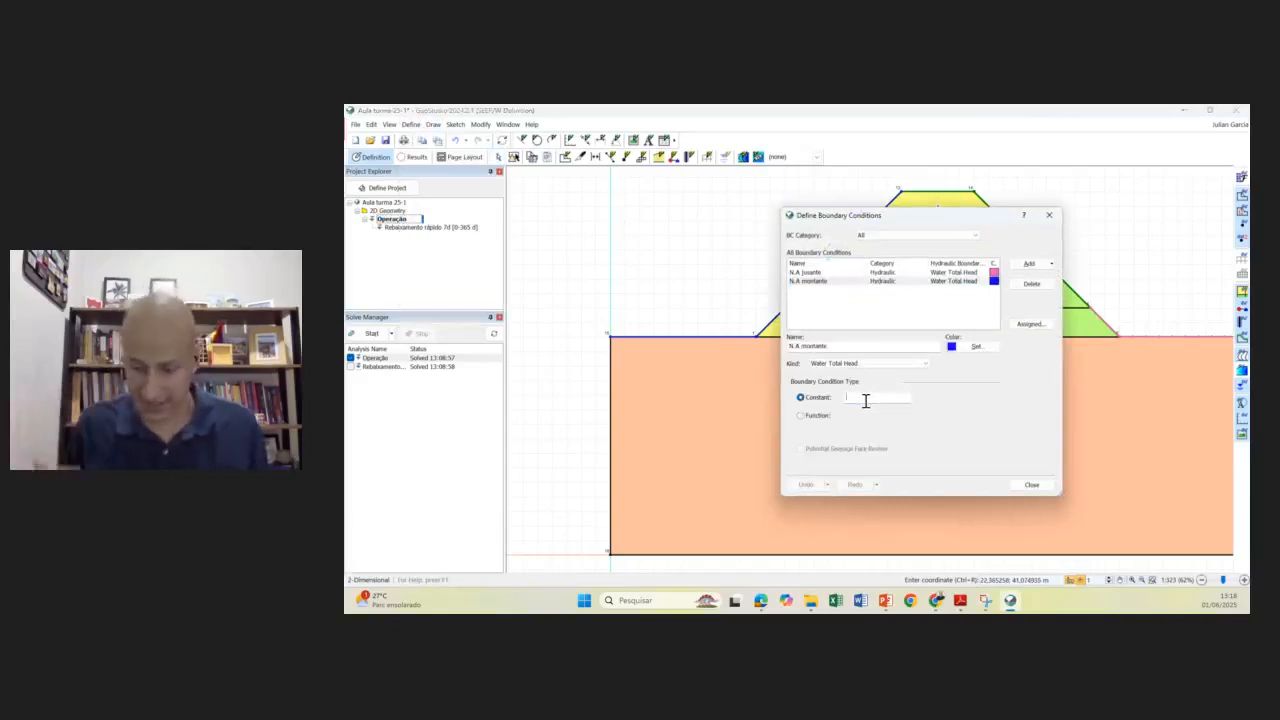
text(48)
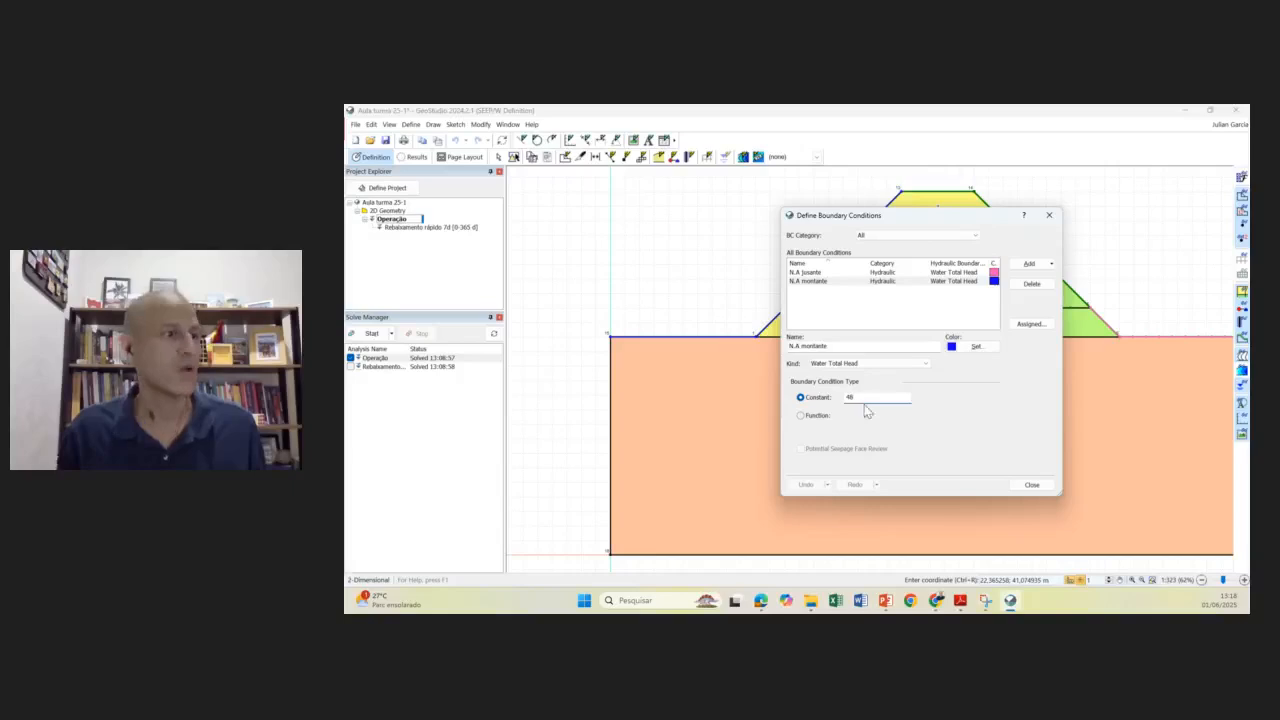
click(883, 367)
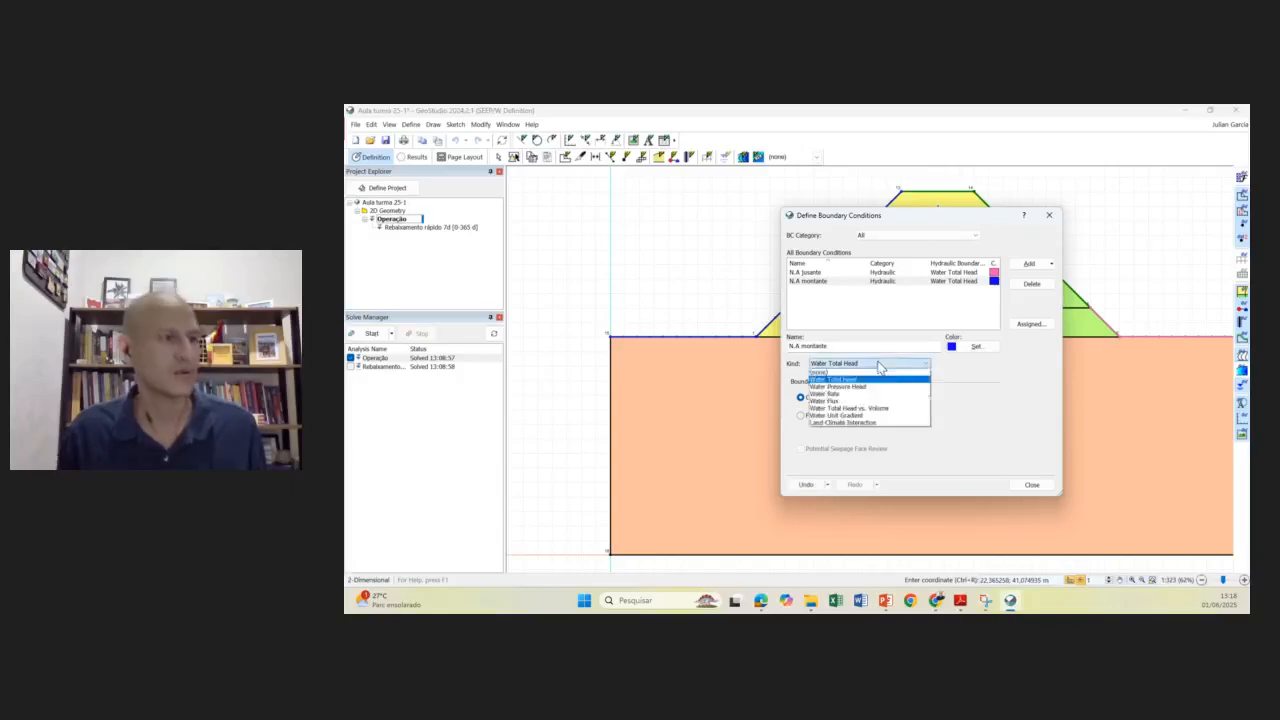
click(987, 419)
- Set the N.A jusante boundary condition to a constant total head of 32 m and close the boundary condition definitions
click(843, 273)
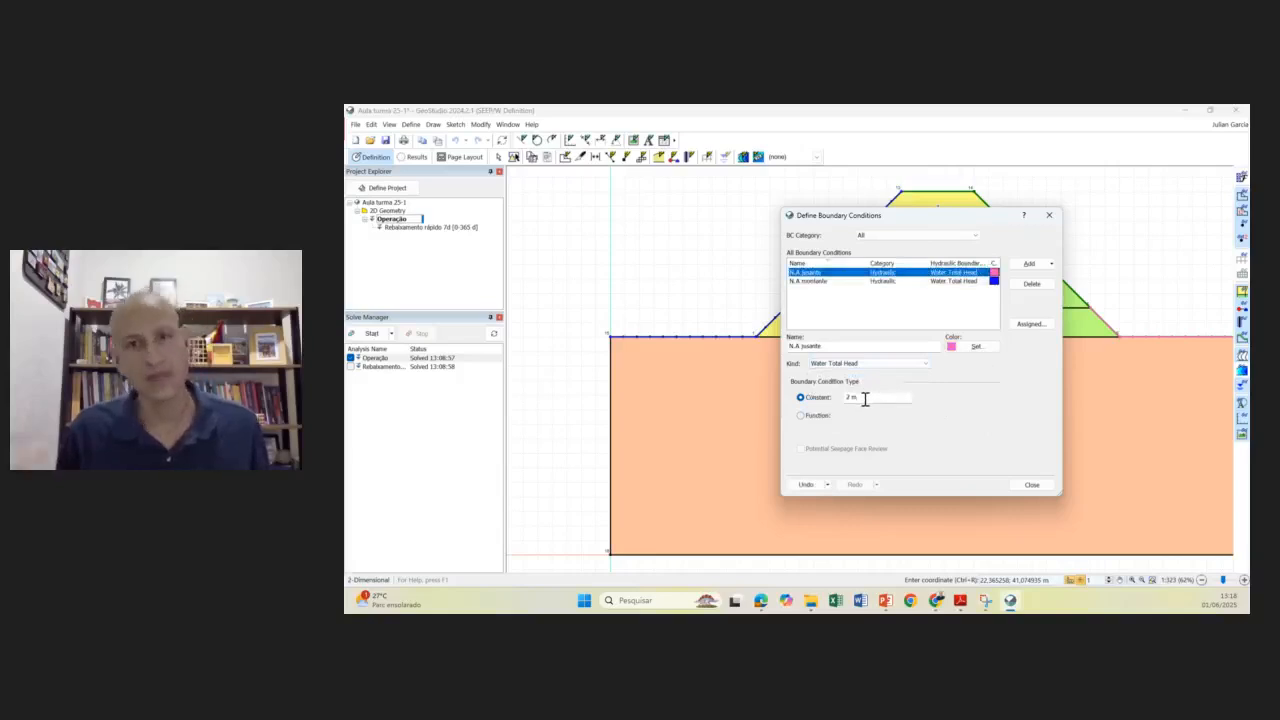
click(857, 398)
text(32)
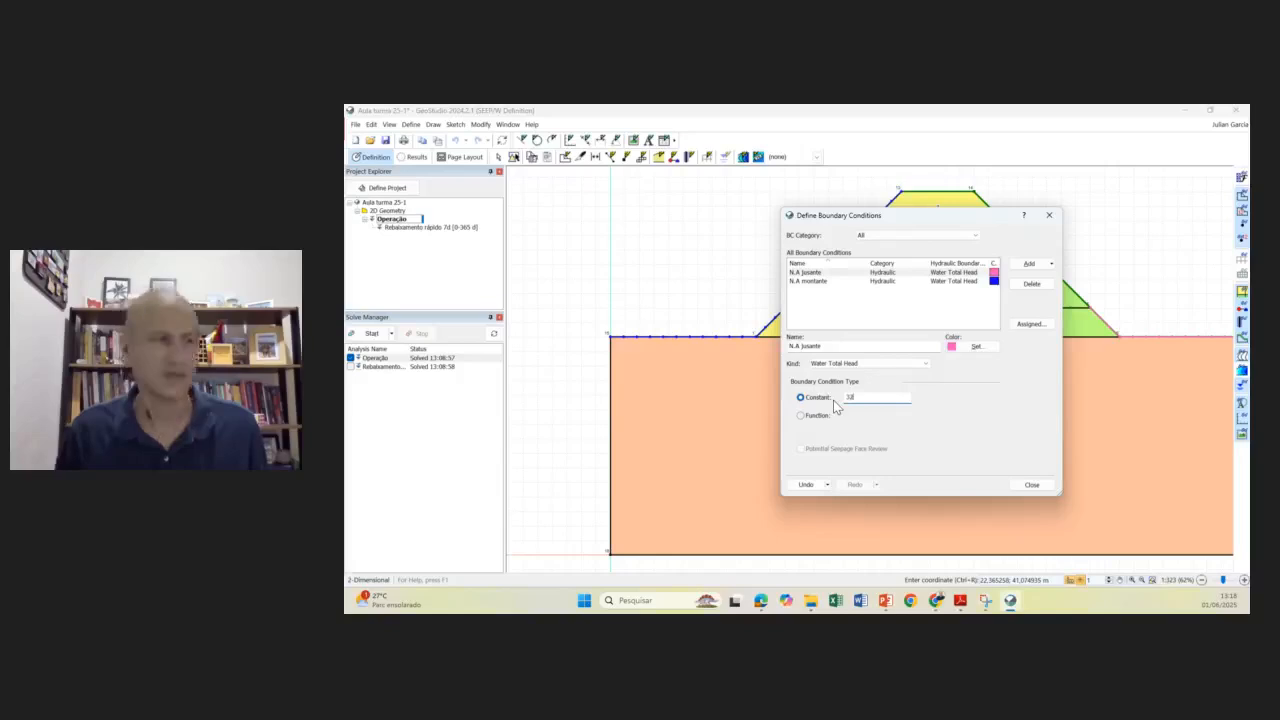
click(817, 284)
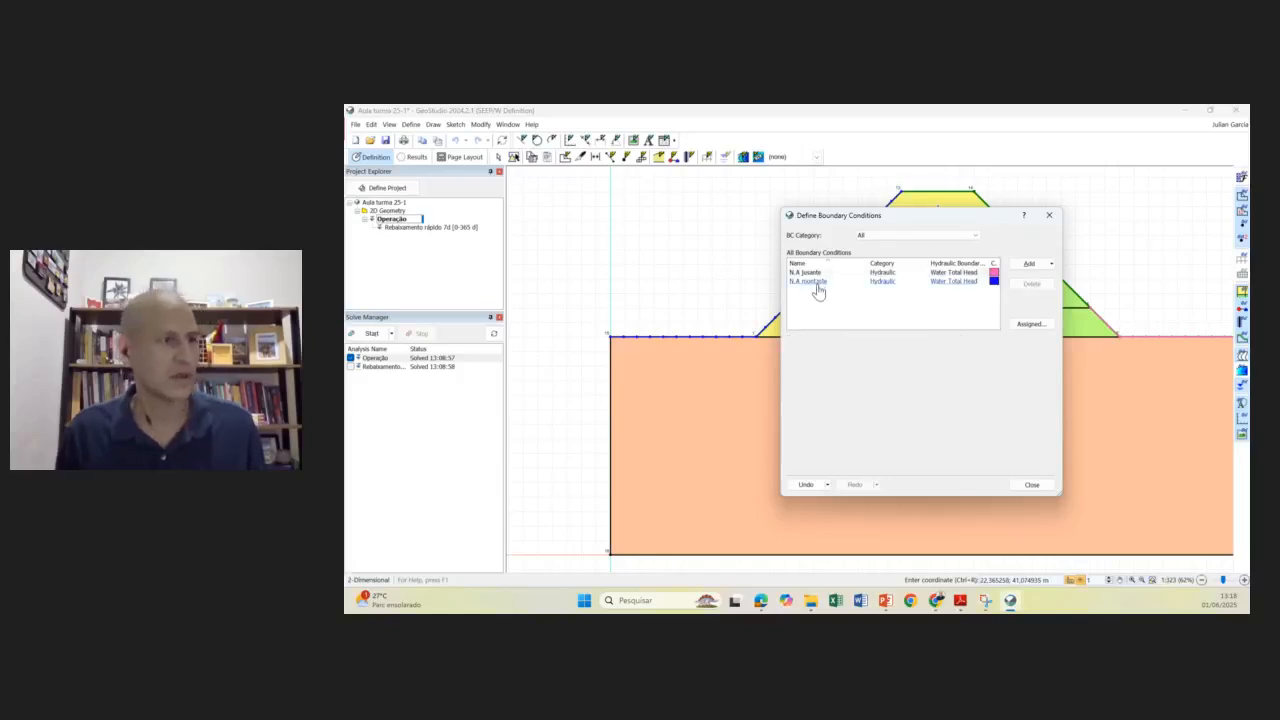
click(814, 274)
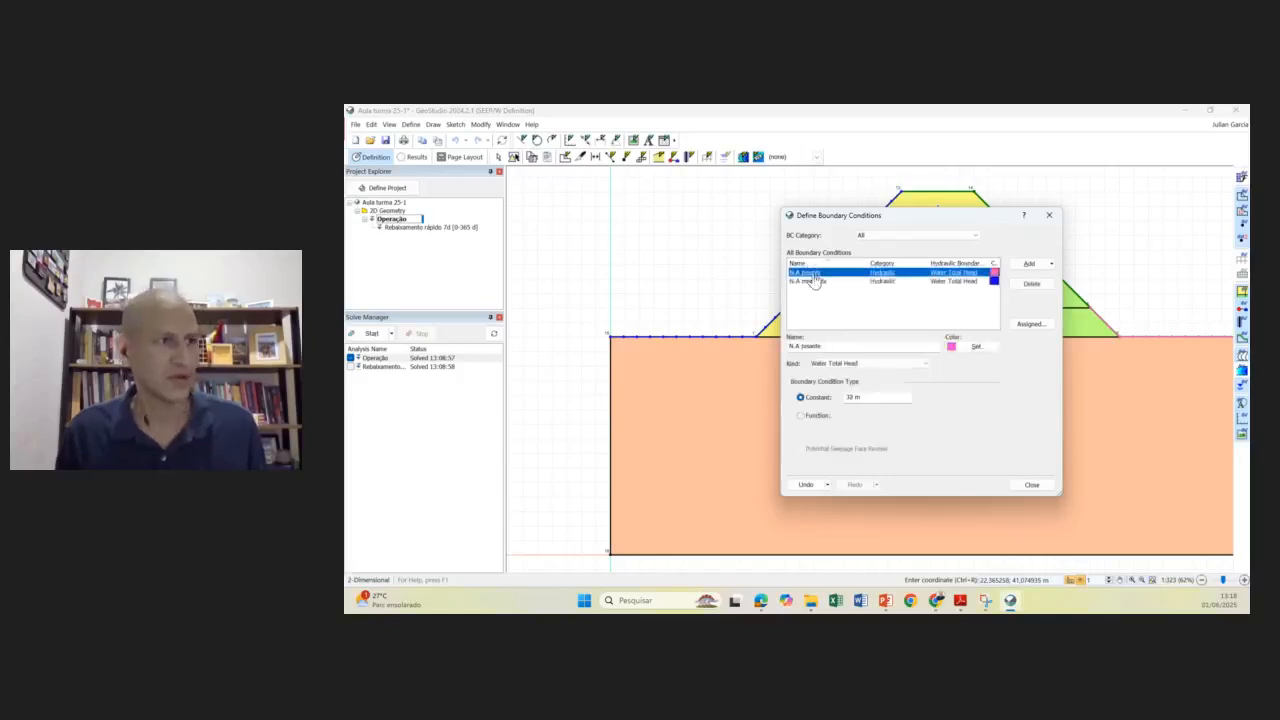
click(1031, 484)
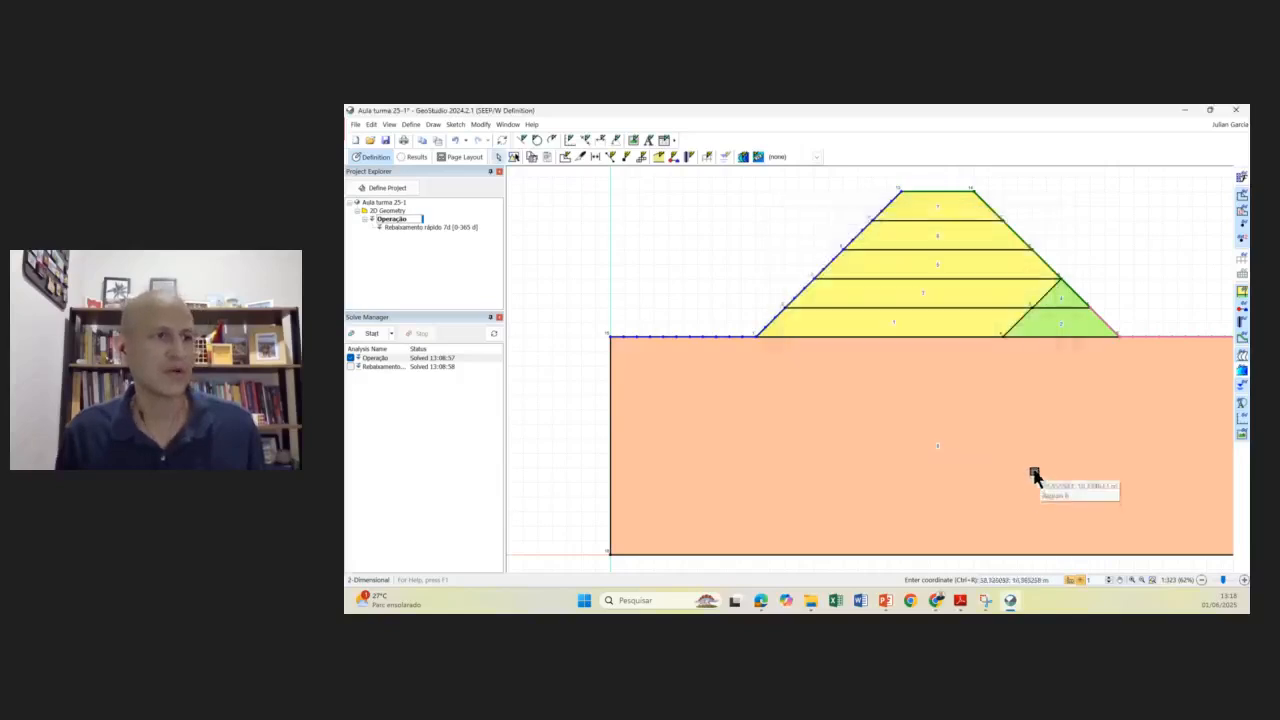
- Examine the model's origin, the upstream slope near the 48 m water level, and the downstream toe near 32 m
scroll(1029, 386, down, 2)
scroll(1049, 402, up, 1)
drag(1034, 402, 996, 408)
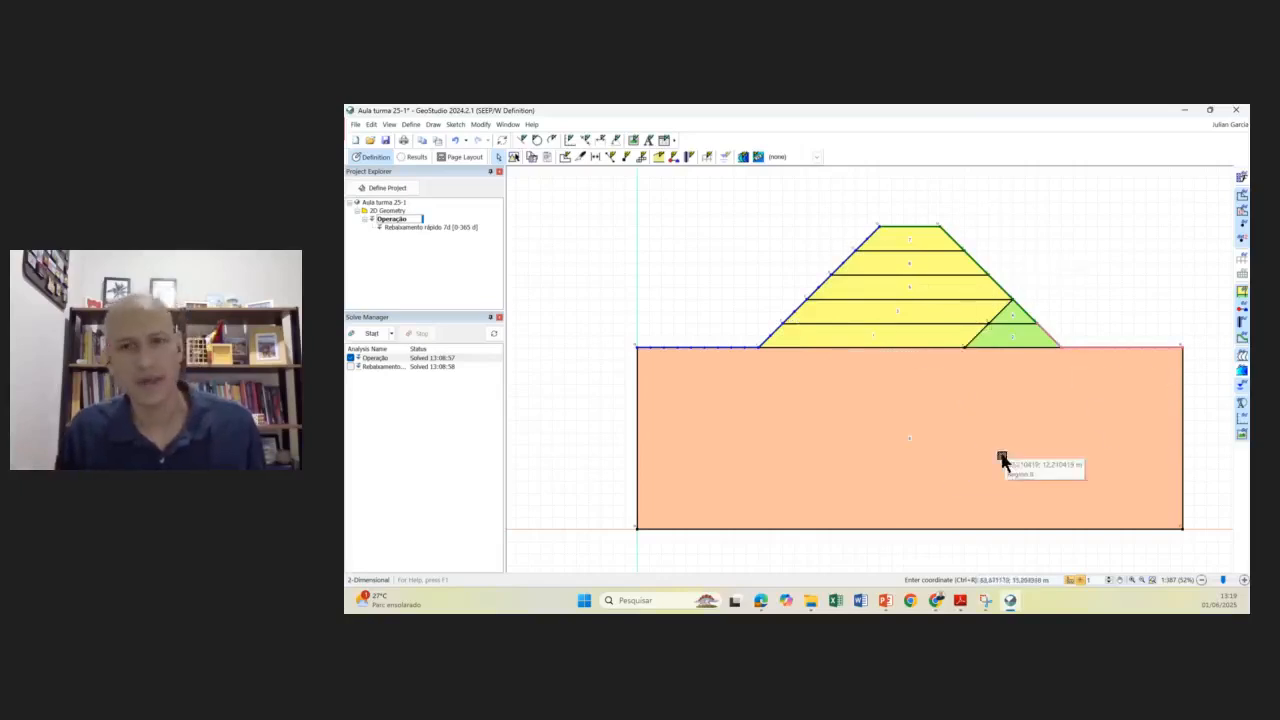
scroll(1000, 437, down, 1)
scroll(1037, 437, up, 1)
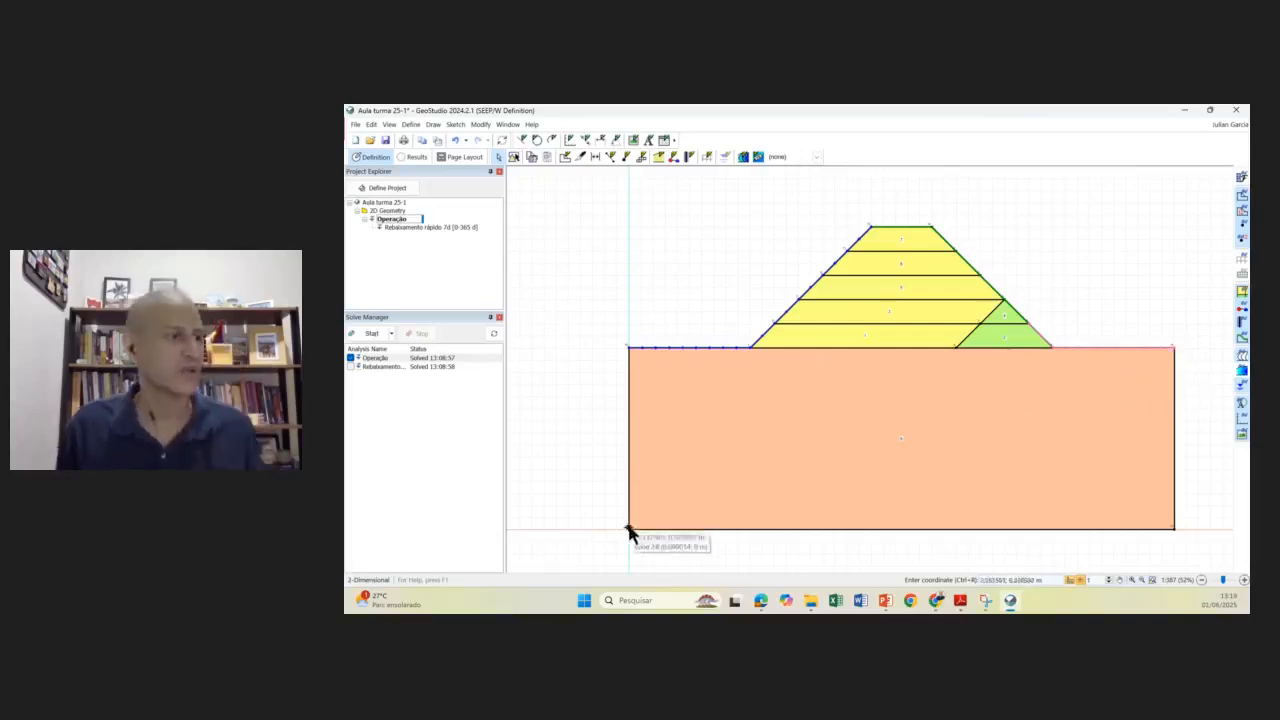
scroll(852, 258, up, 1)
scroll(860, 240, up, 1)
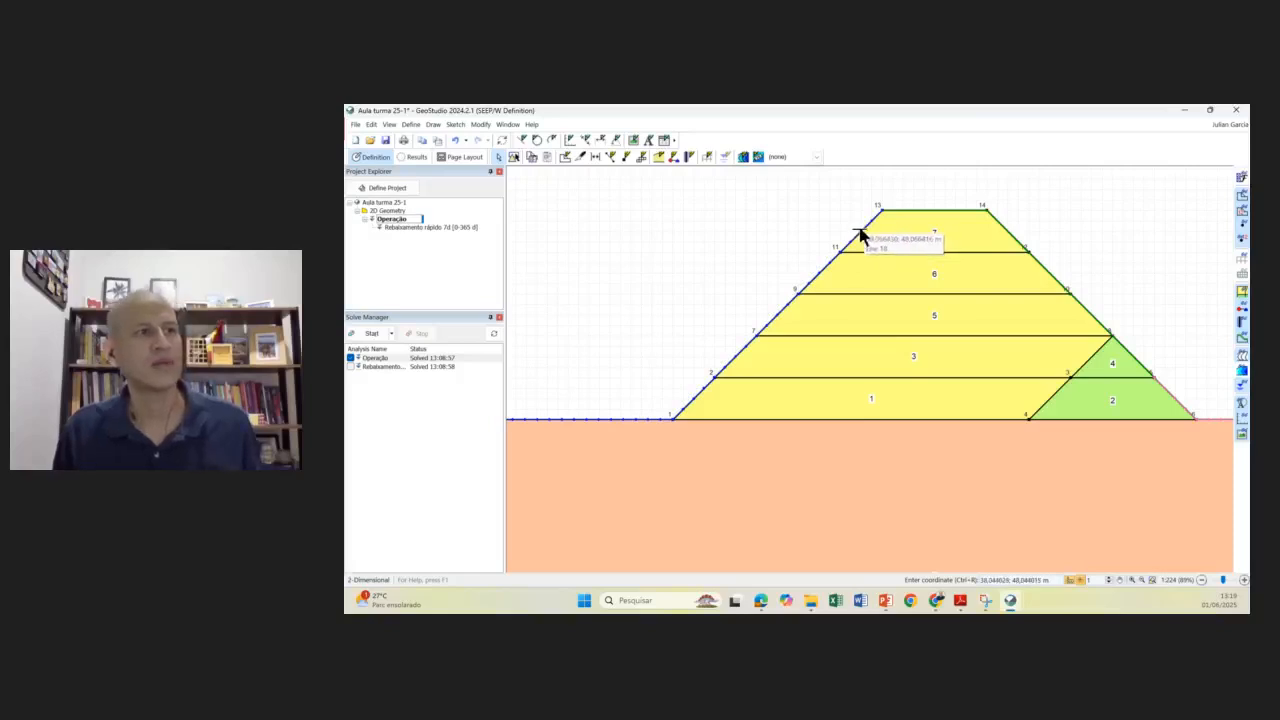
scroll(906, 363, down, 2)
scroll(1060, 403, up, 5)
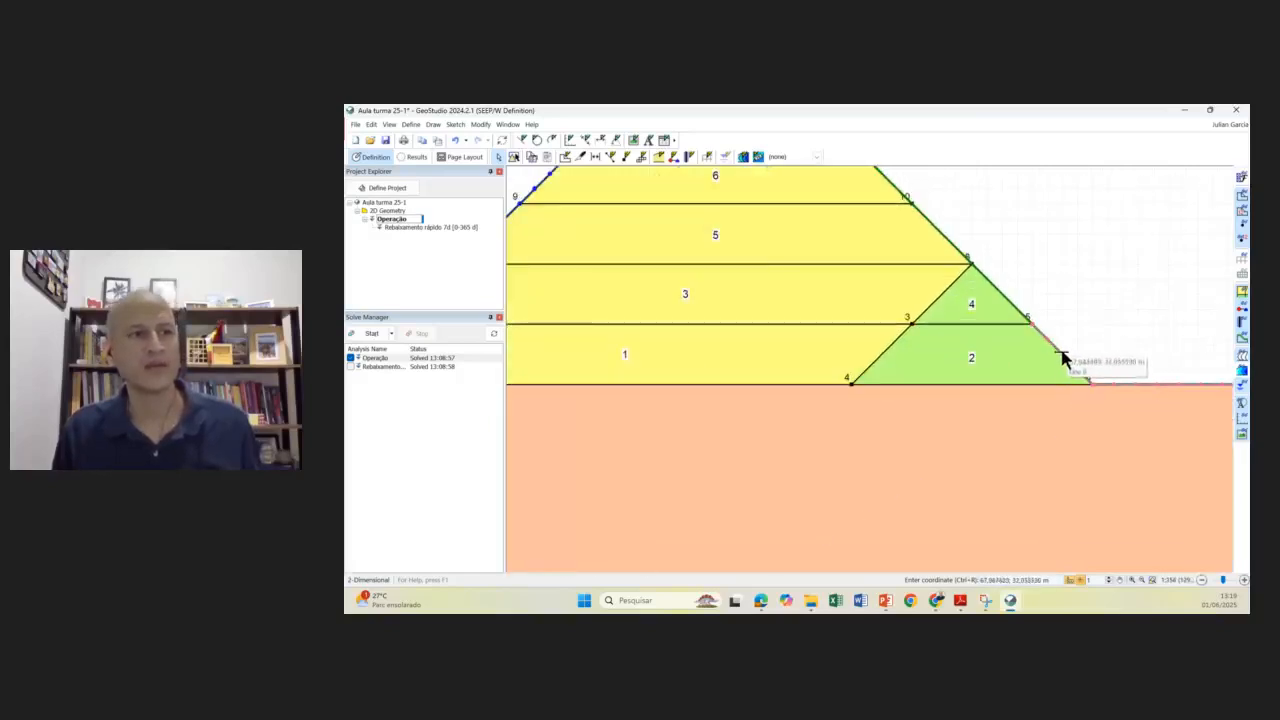
scroll(1064, 356, down, 4)
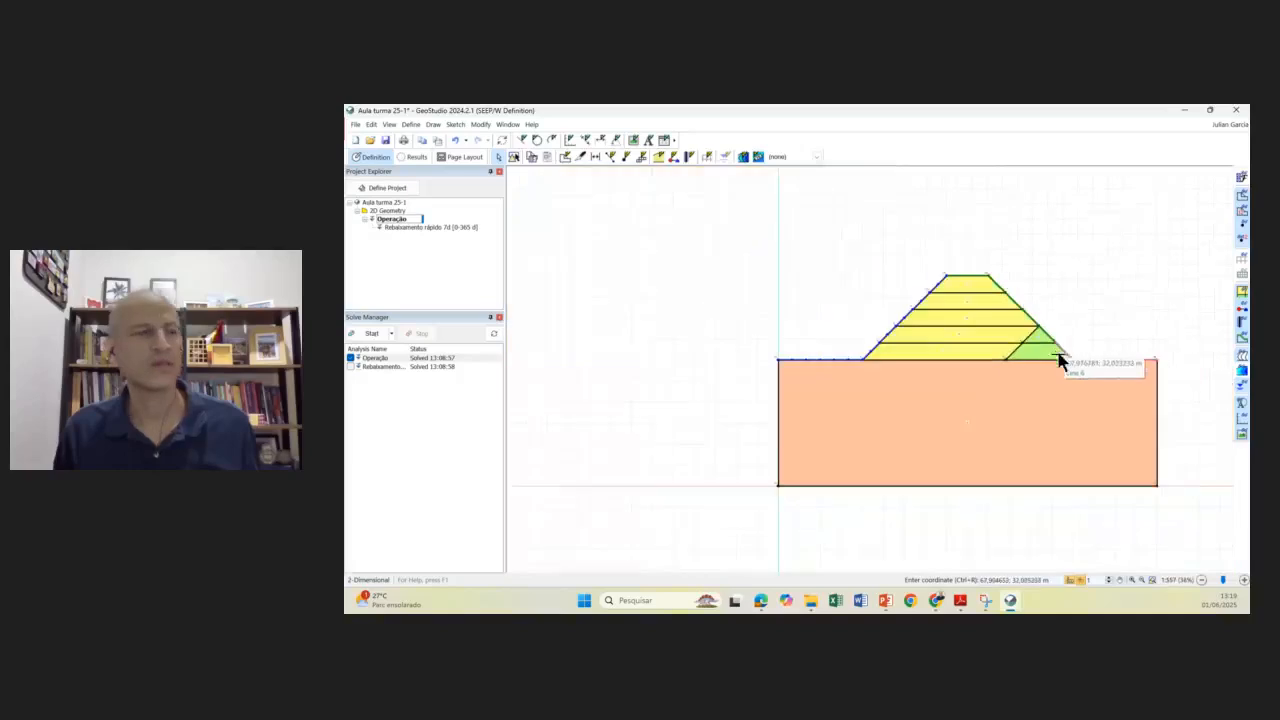
scroll(1040, 366, up, 1)
- Solve the Operação analysis and examine the total head contours, water levels and phreatic line across the section
click(371, 333)
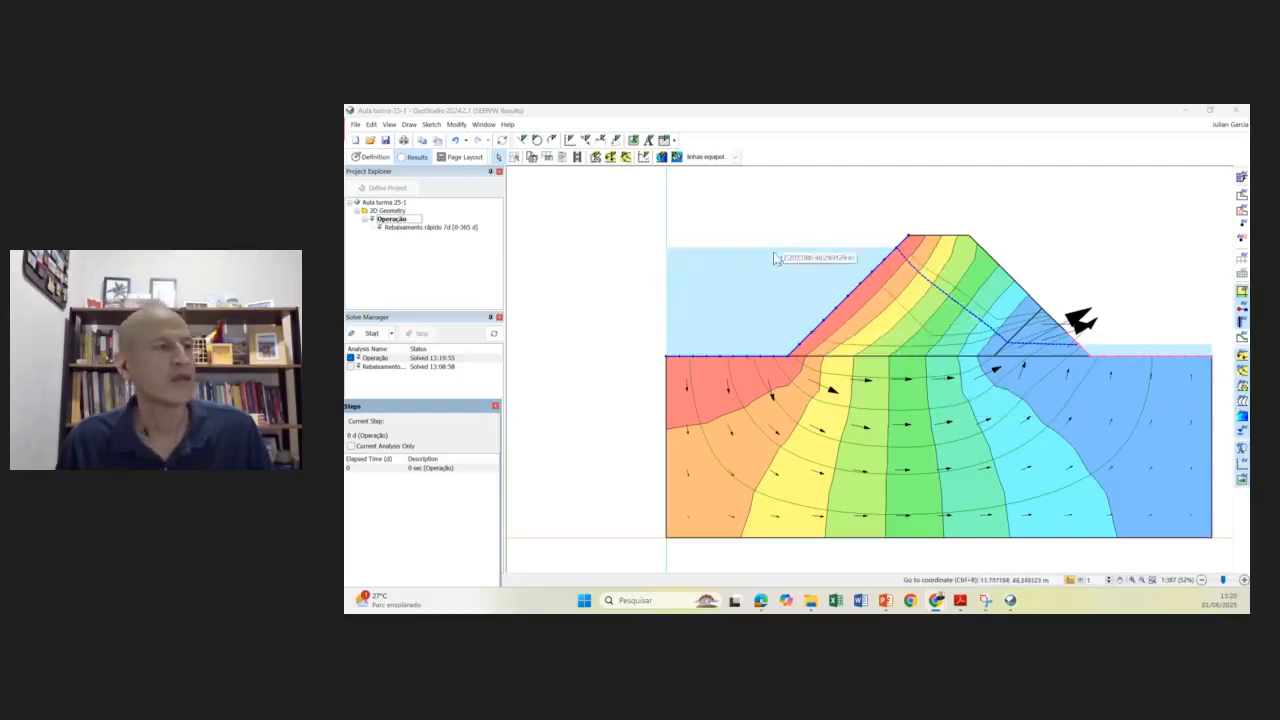
scroll(760, 332, down, 1)
scroll(860, 355, up, 1)
scroll(888, 370, down, 1)
scroll(890, 378, up, 1)
drag(890, 378, 813, 356)
scroll(813, 356, down, 1)
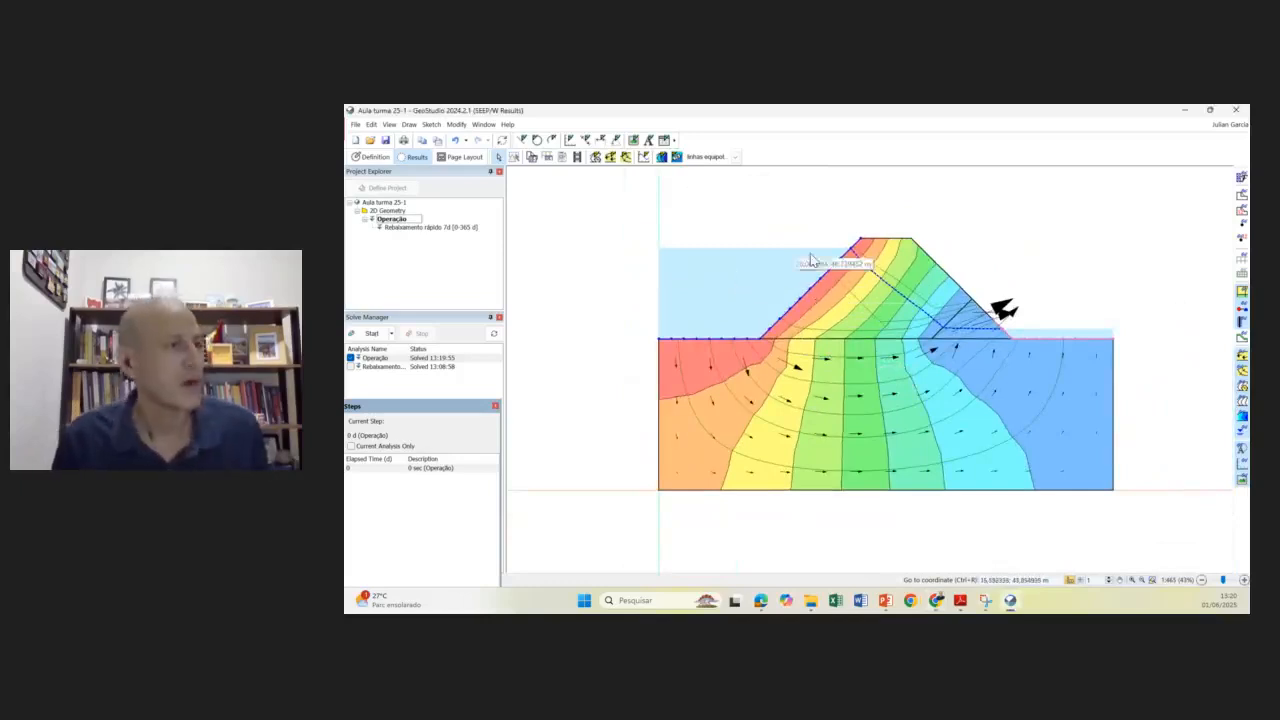
scroll(755, 287, up, 1)
scroll(752, 287, down, 1)
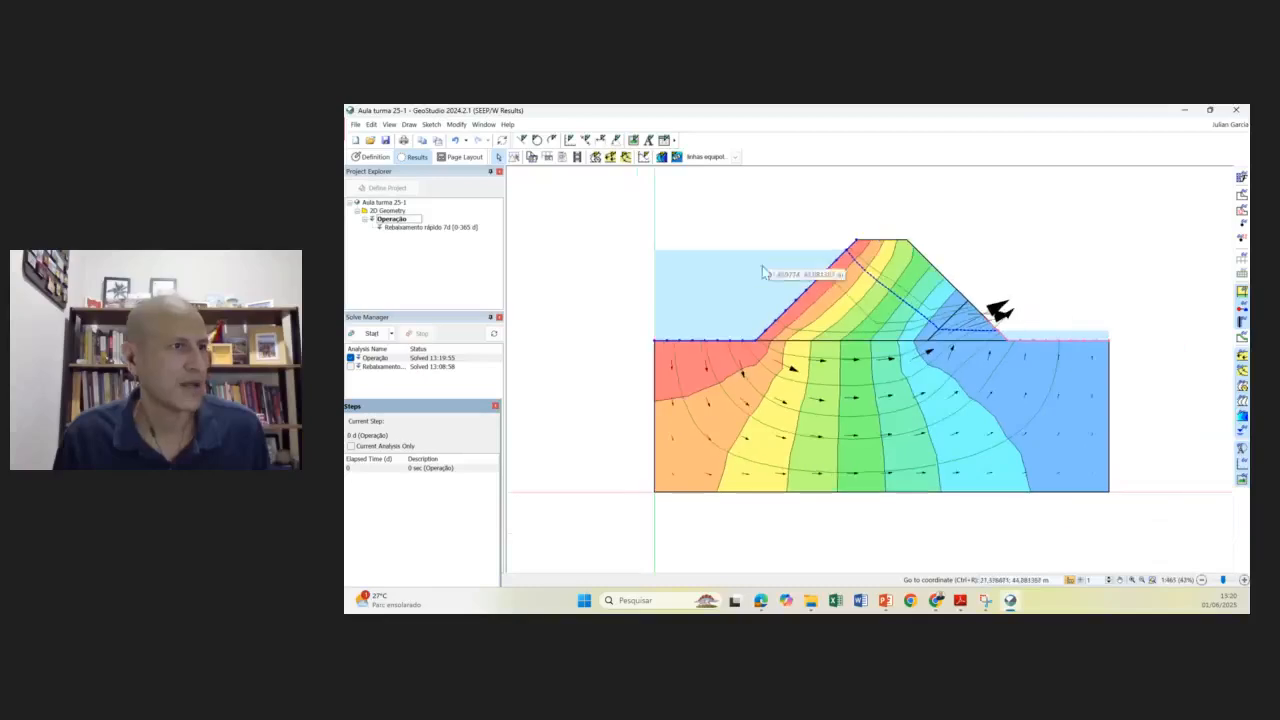
- Review the linhas equipotenciais contour settings and total head data range, then close them
click(410, 125)
click(428, 139)
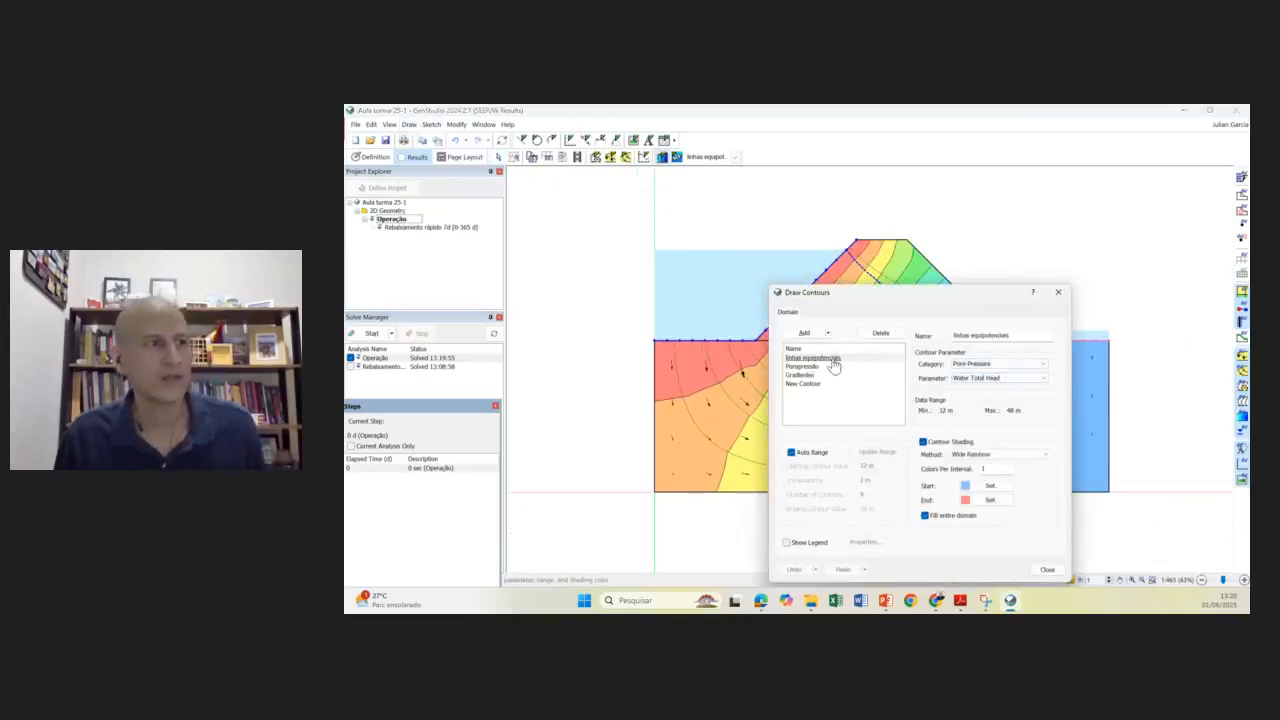
click(1058, 292)
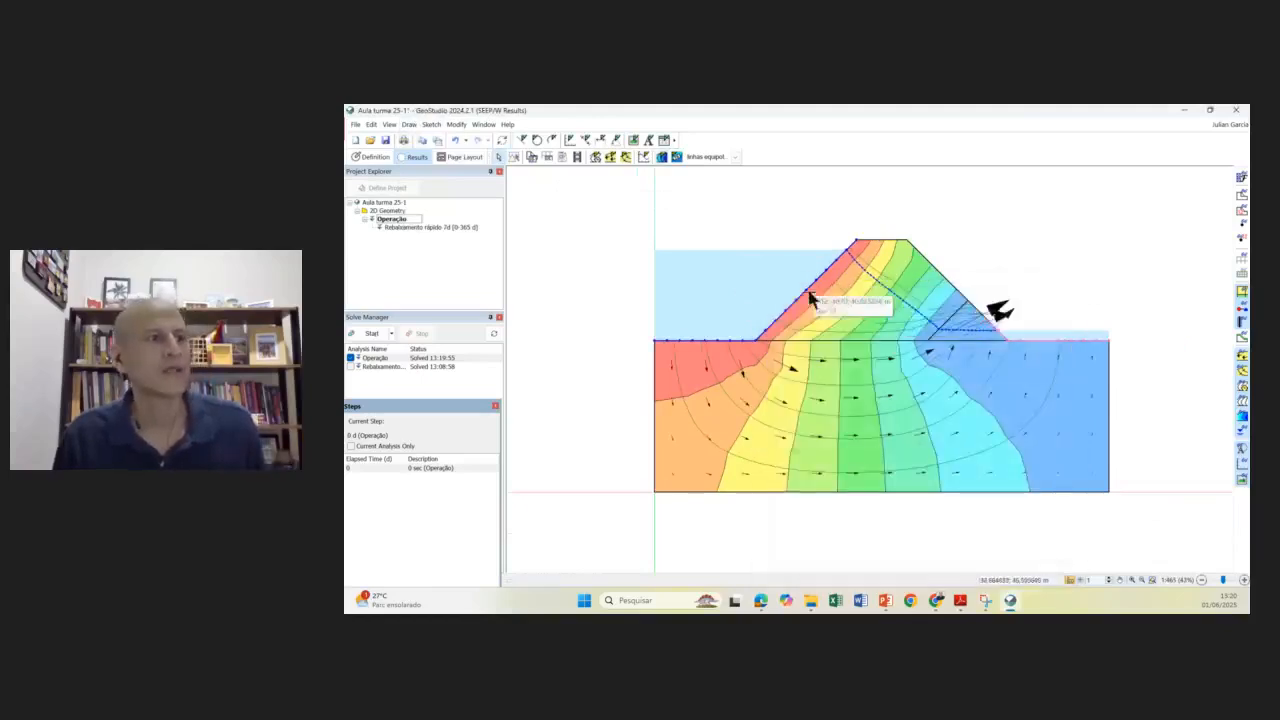
- Draw additional flow paths through the dam body and foundation in the Operação results
scroll(930, 295, up, 3)
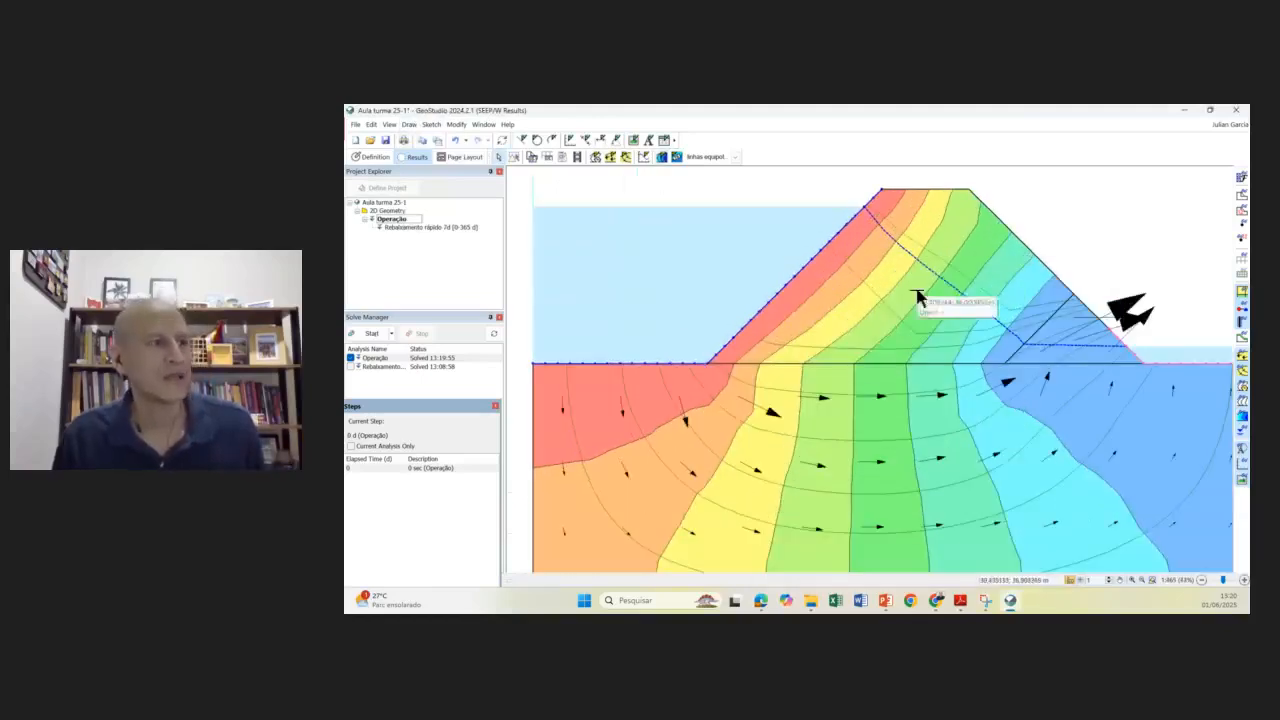
click(627, 158)
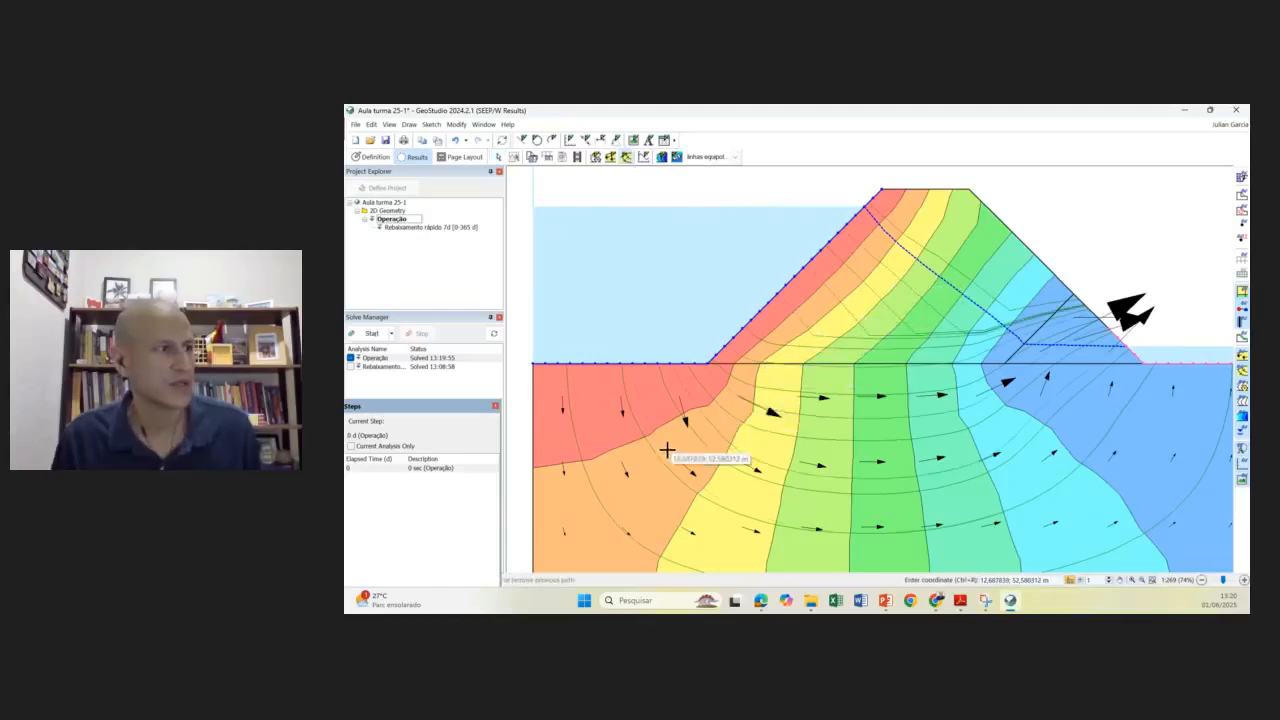
scroll(630, 466, down, 2)
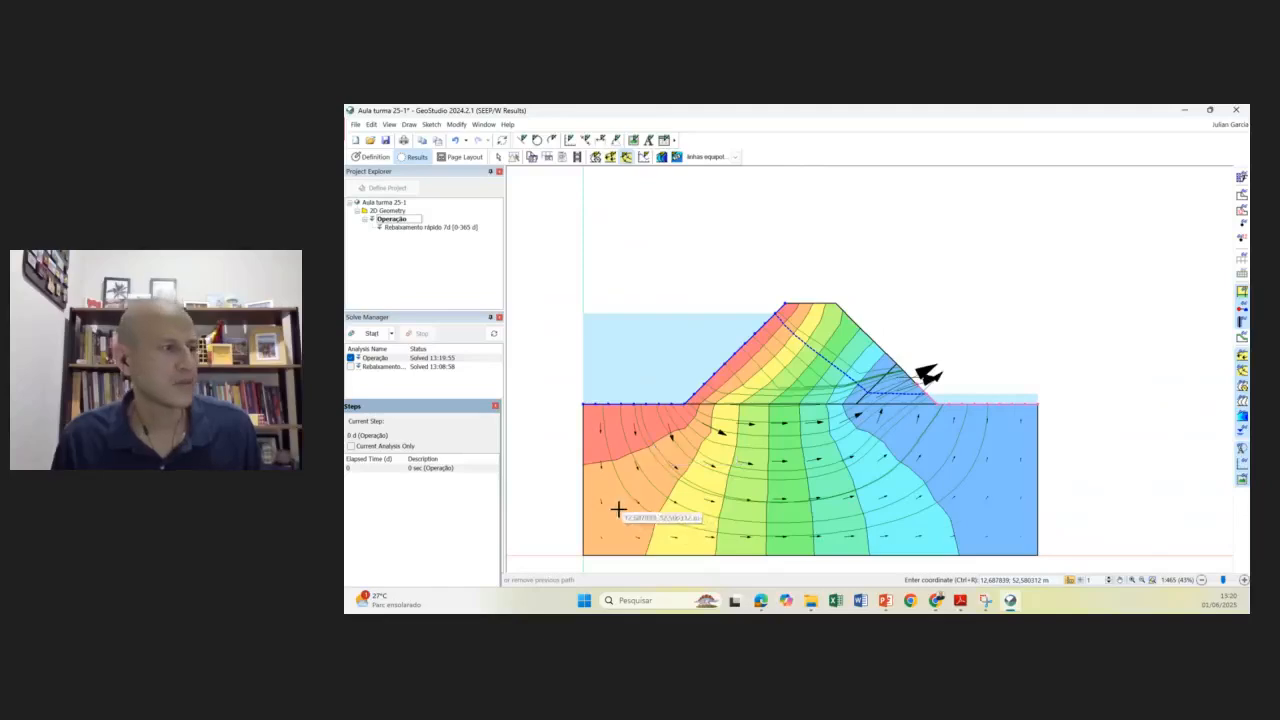
scroll(847, 385, up, 1)
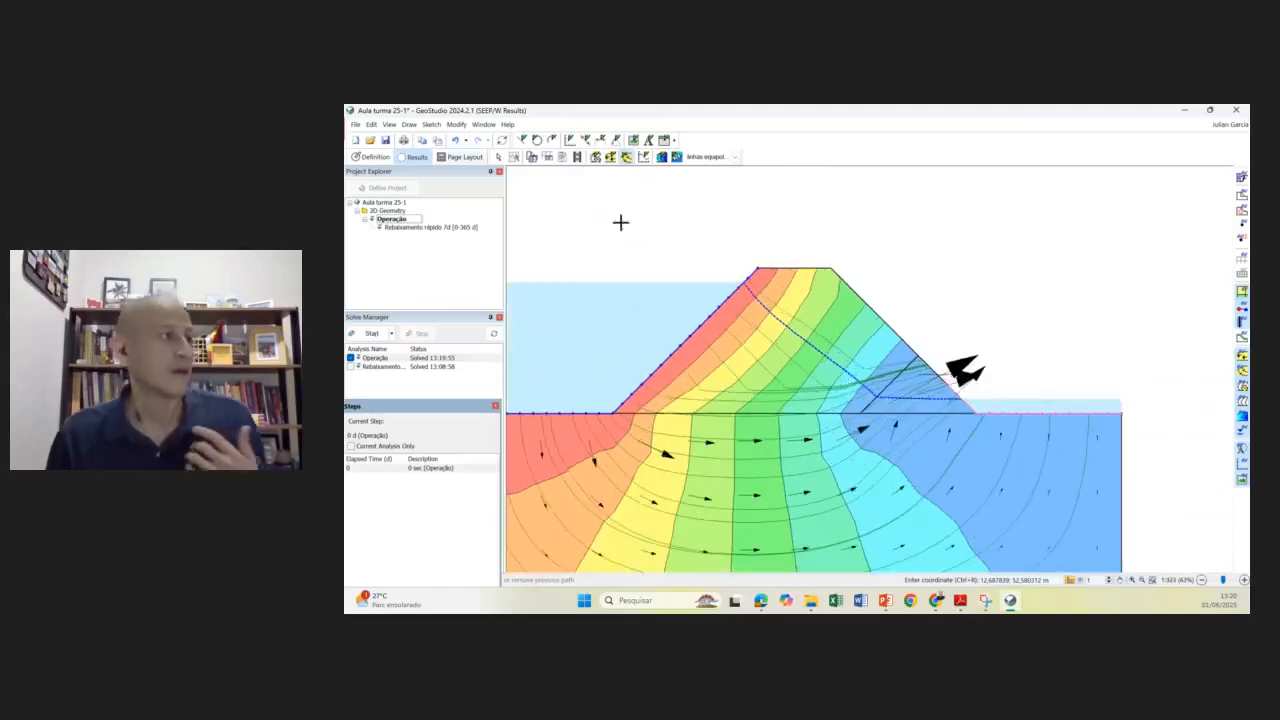
click(749, 286)
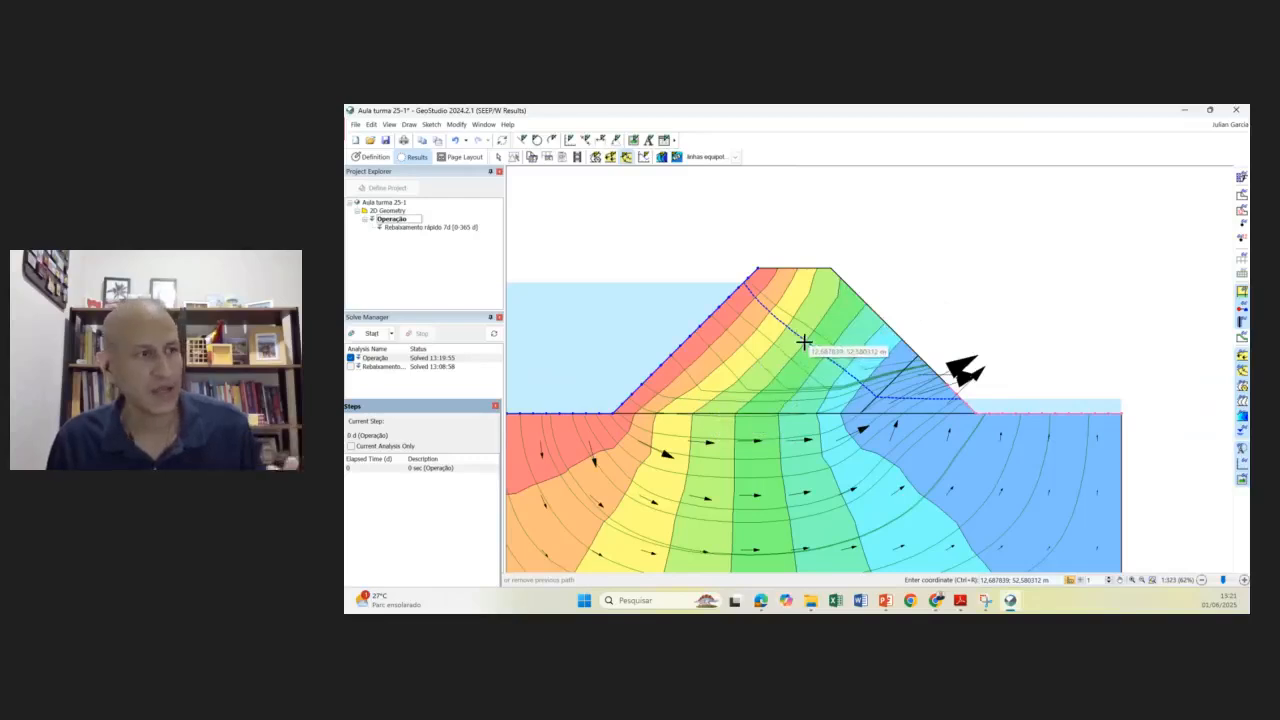
click(745, 290)
- Review the Water Pressure isosurface definition and close its settings
click(409, 124)
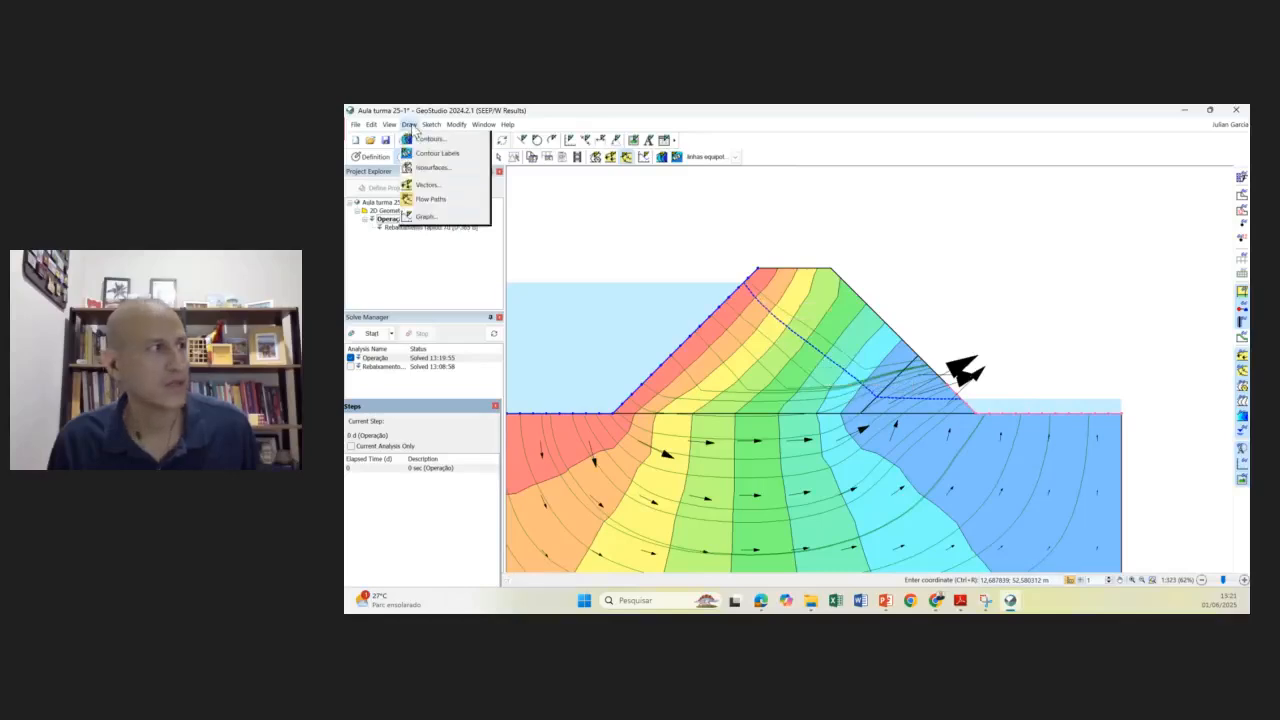
click(441, 168)
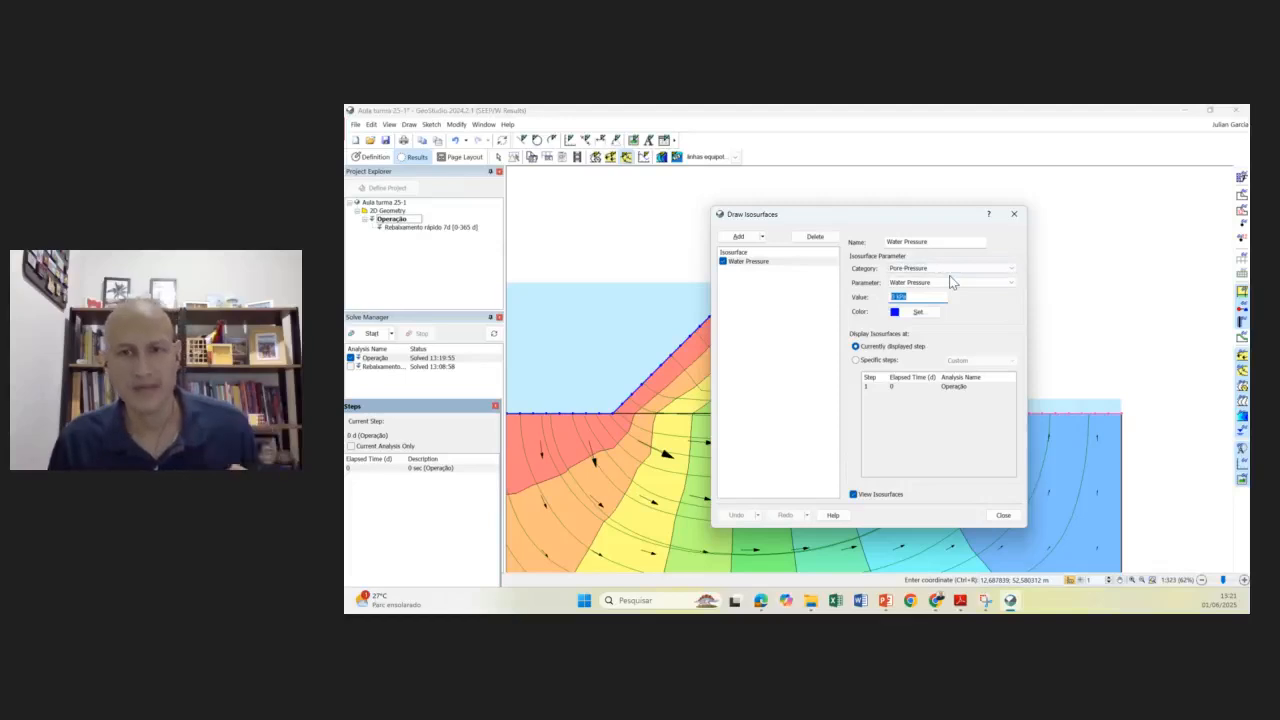
click(1017, 517)
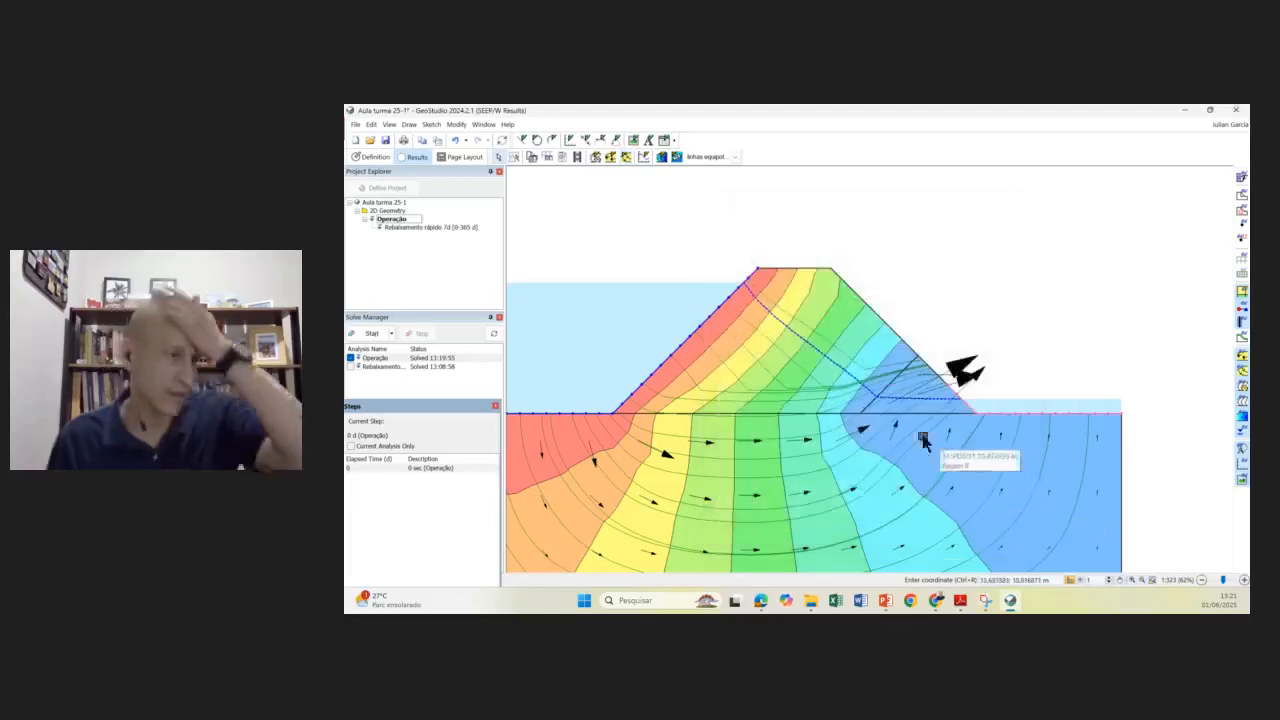
- Label the total head contours along a diagonal line through the dam, from the upstream slope towards the downstream drain
scroll(840, 388, down, 3)
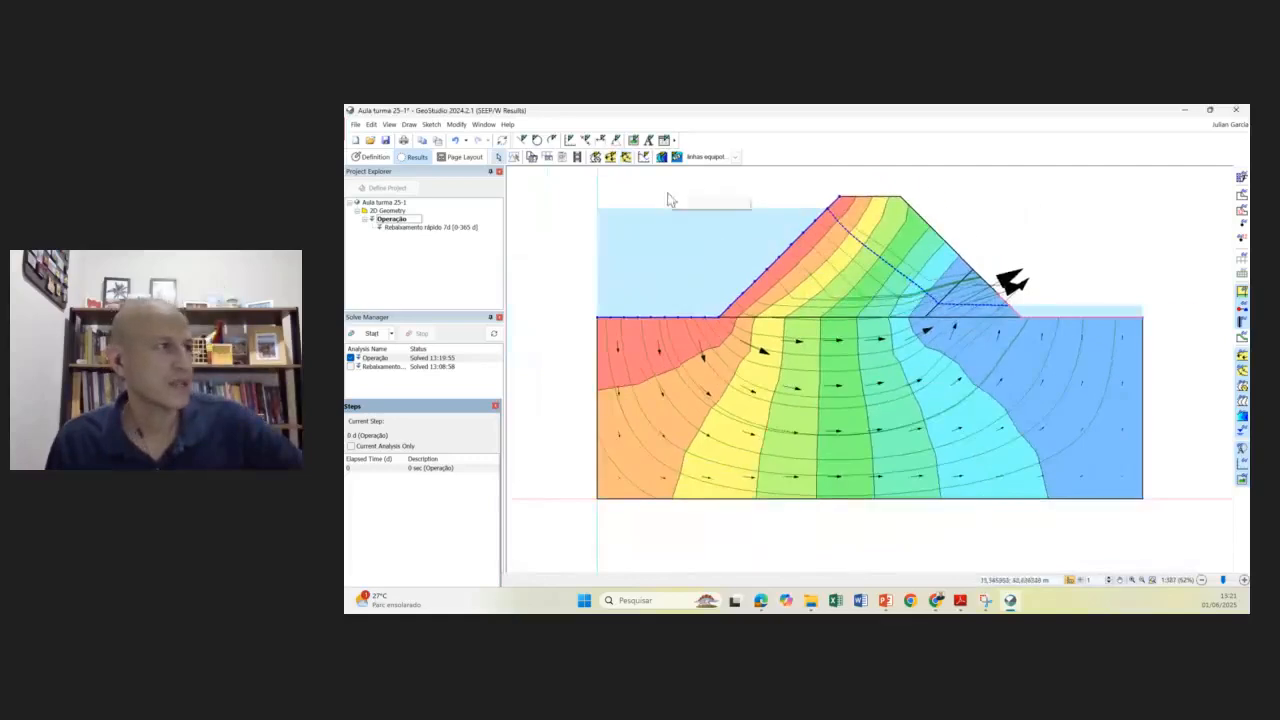
click(677, 158)
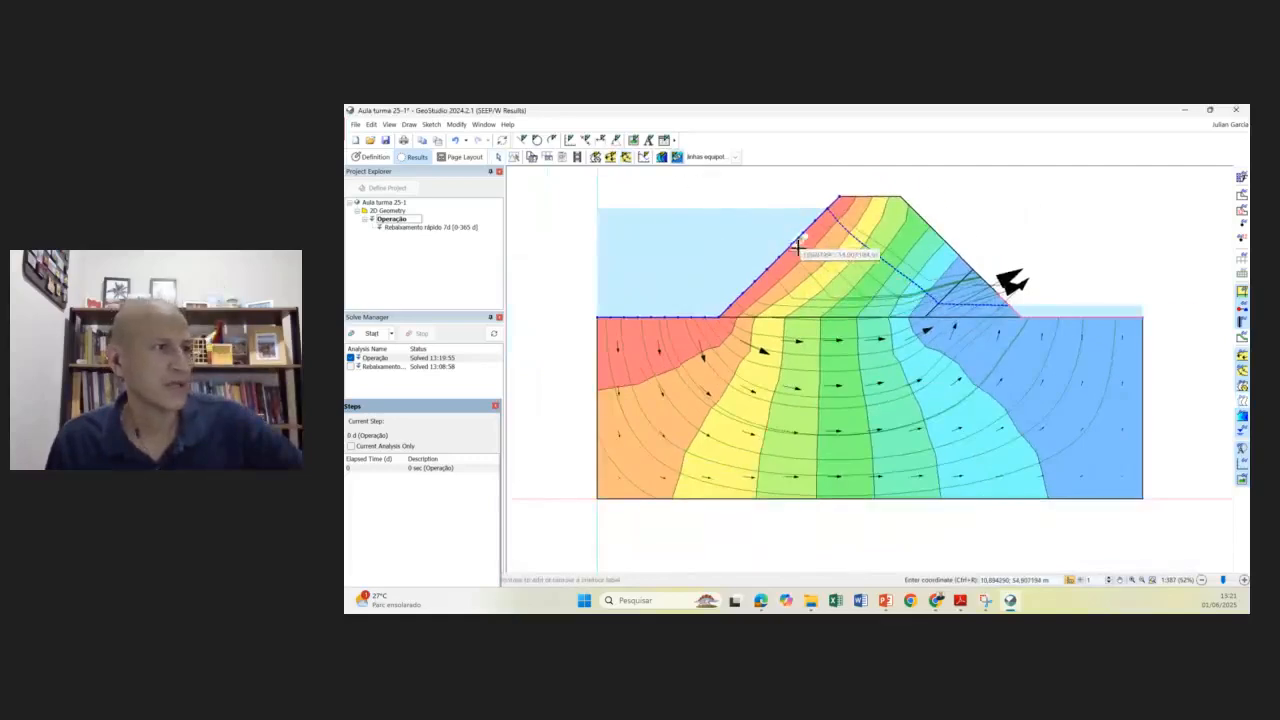
drag(822, 268, 916, 314)
scroll(811, 274, up, 2)
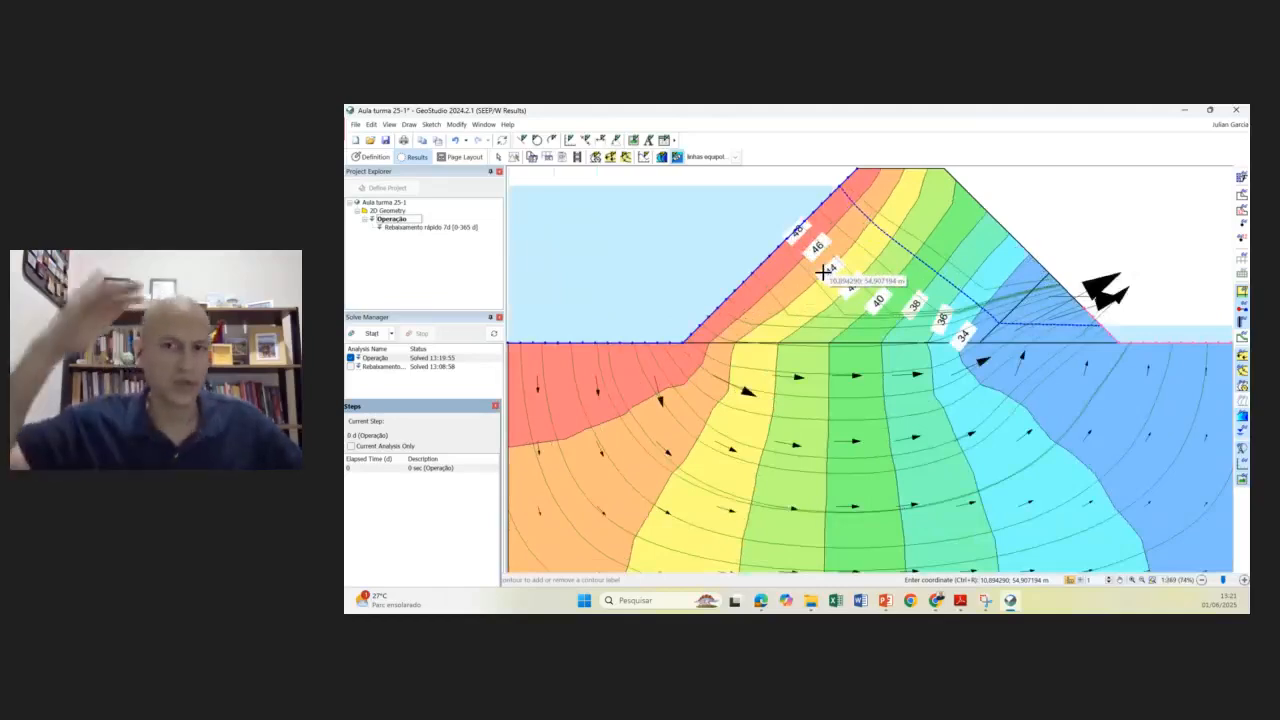
scroll(847, 256, down, 2)
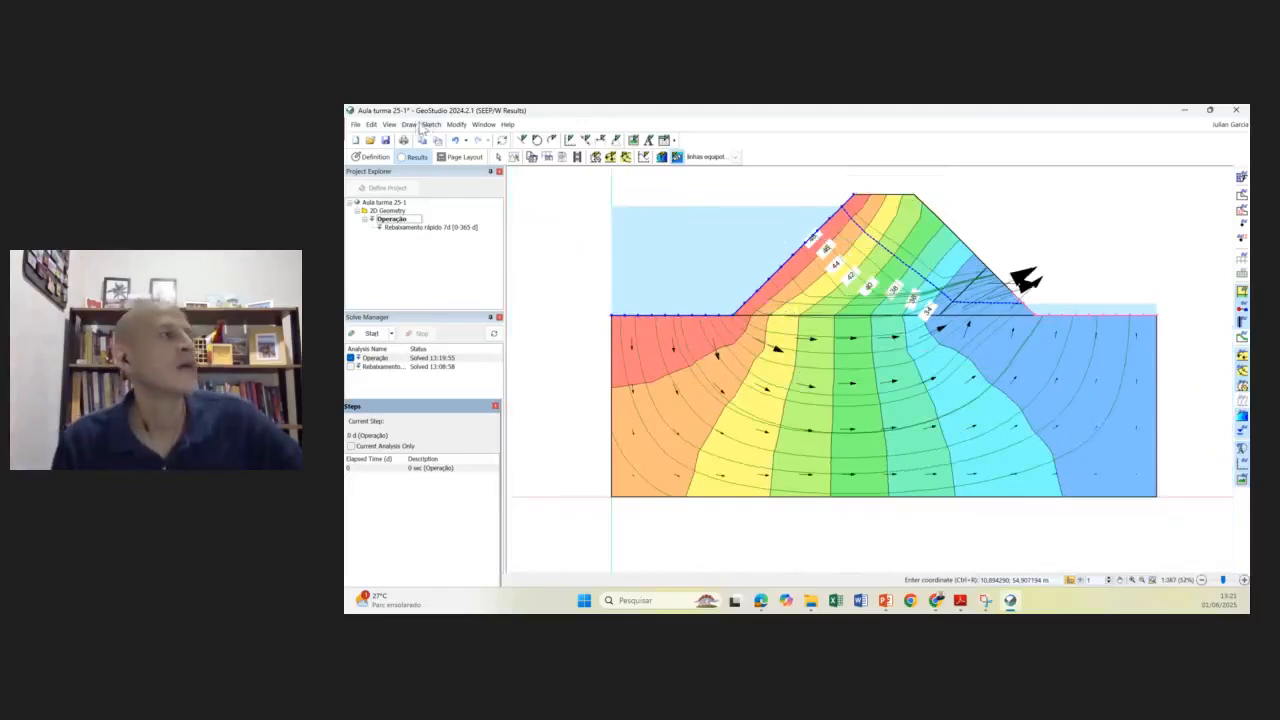
- Display the Poropressão contours for Operação and change their parameter to Water Pressure
click(416, 127)
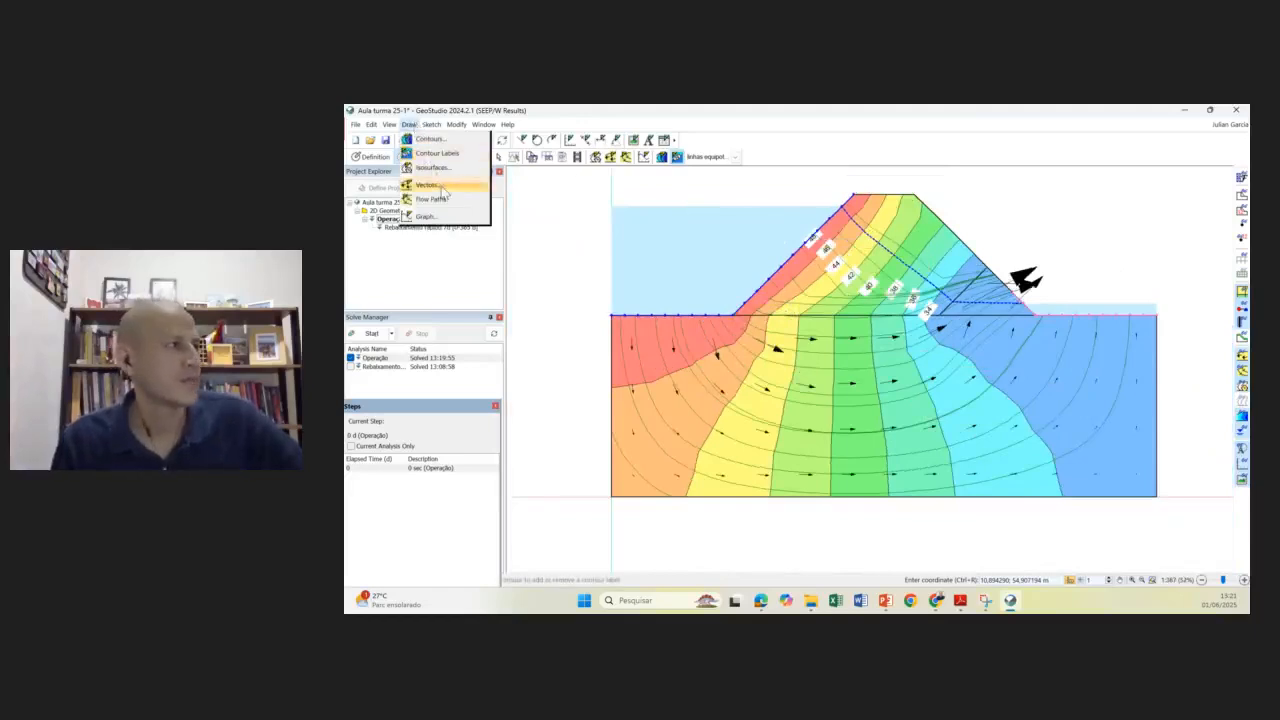
click(432, 140)
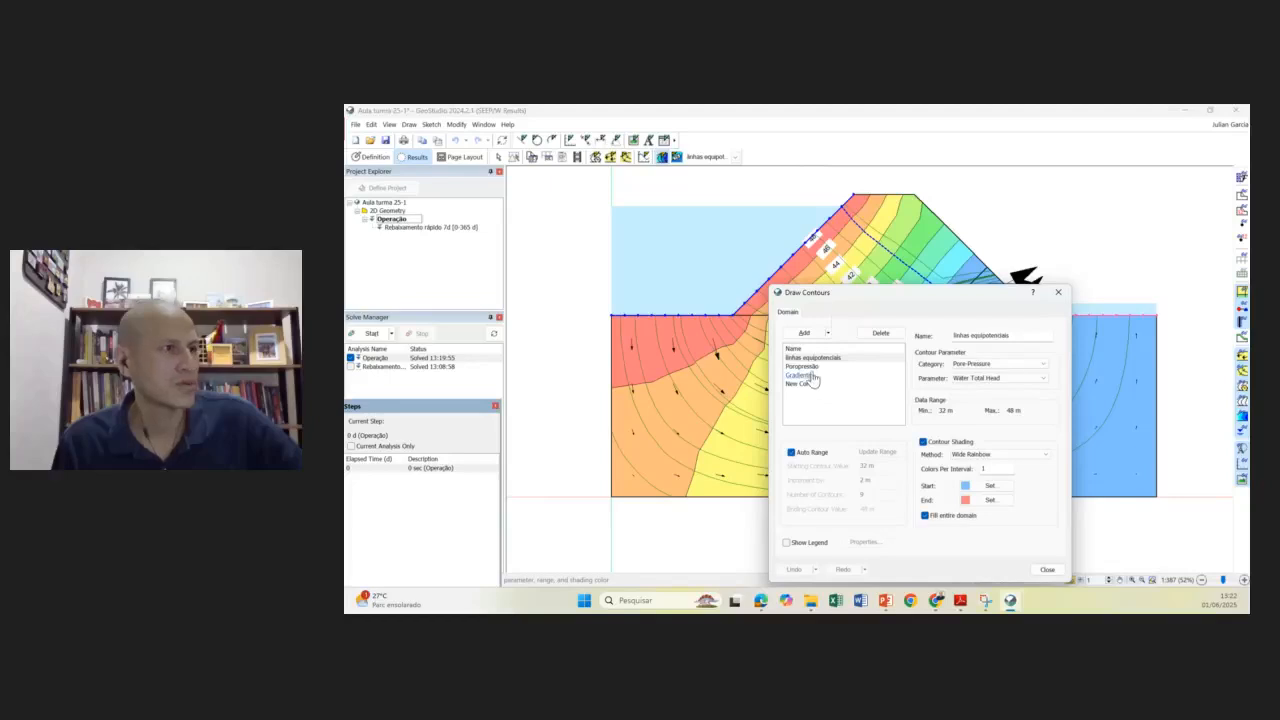
click(810, 368)
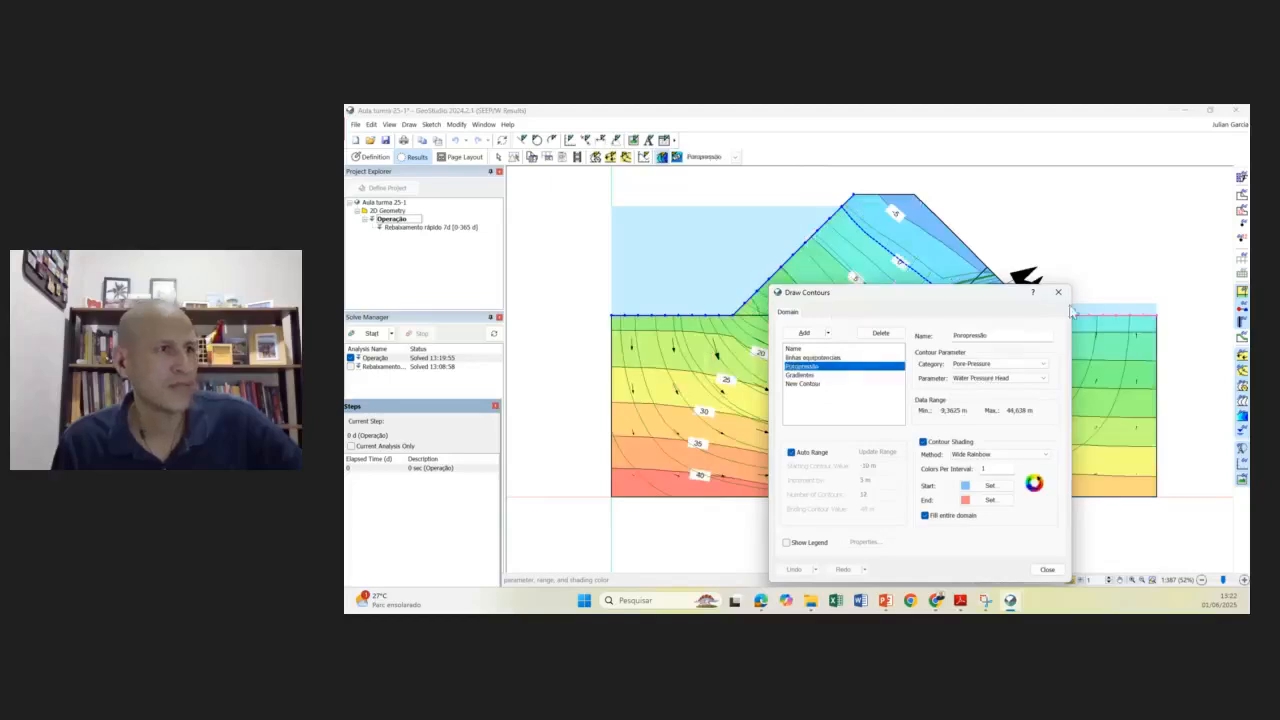
click(1017, 382)
click(997, 395)
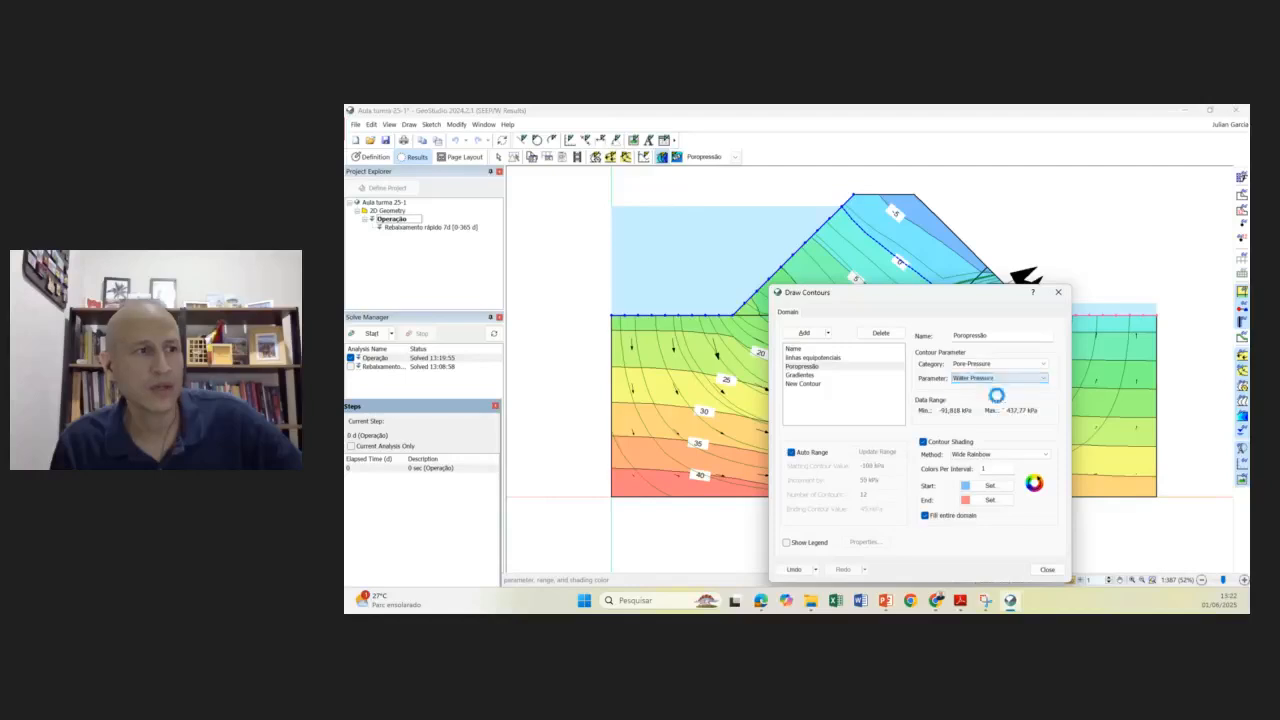
click(1059, 294)
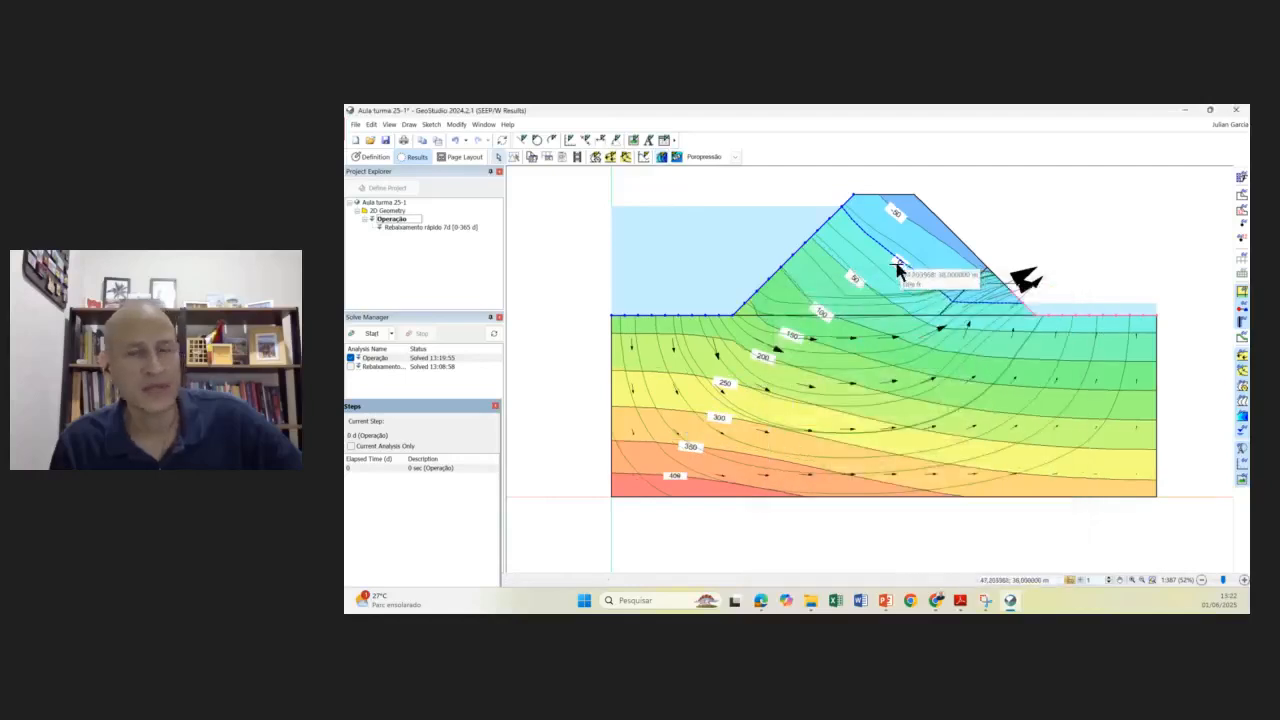
- Examine the water pressure contours through the dam body and foundation, including the zero-pressure line
scroll(900, 271, up, 1)
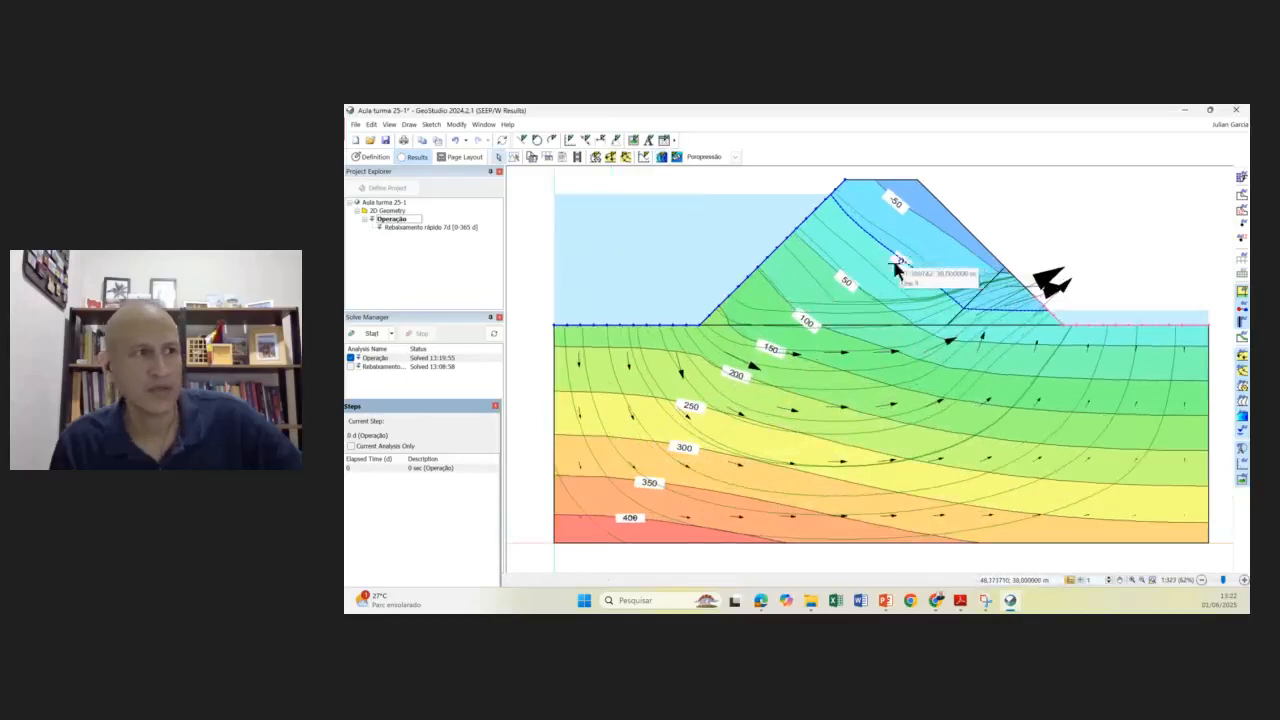
scroll(886, 287, down, 1)
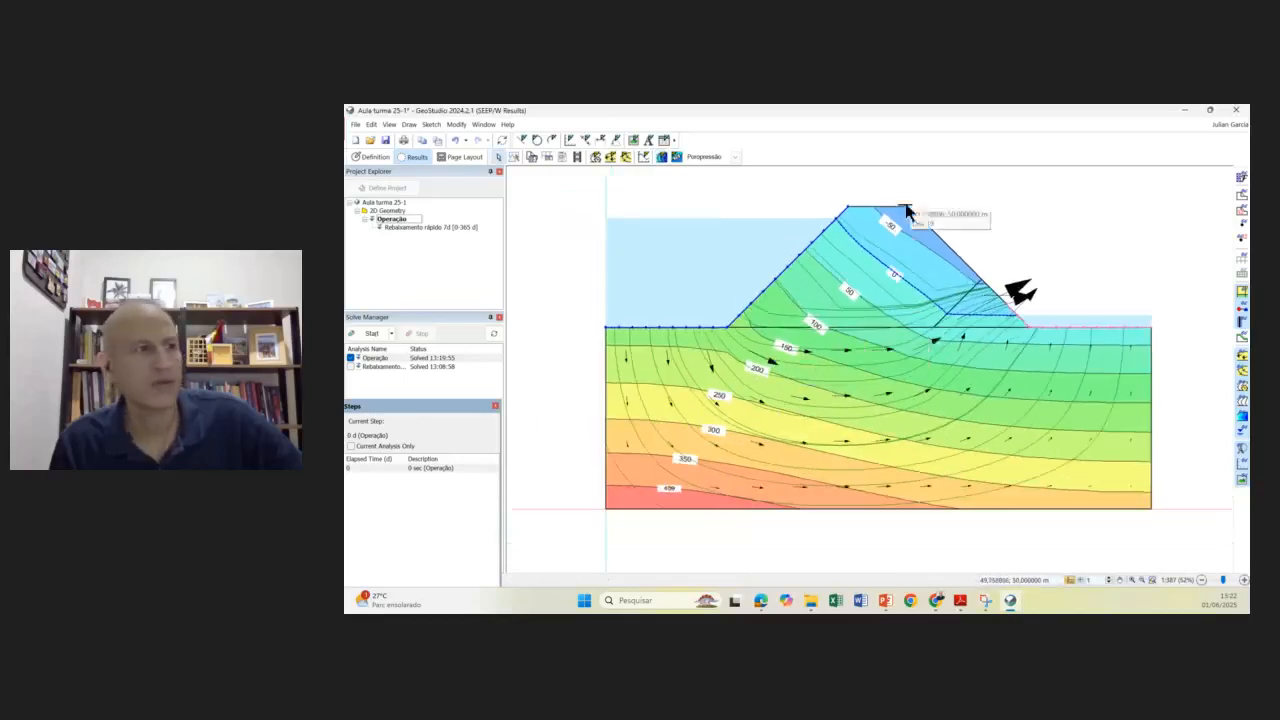
scroll(852, 338, up, 1)
drag(852, 338, 928, 313)
scroll(926, 314, down, 1)
scroll(930, 315, down, 1)
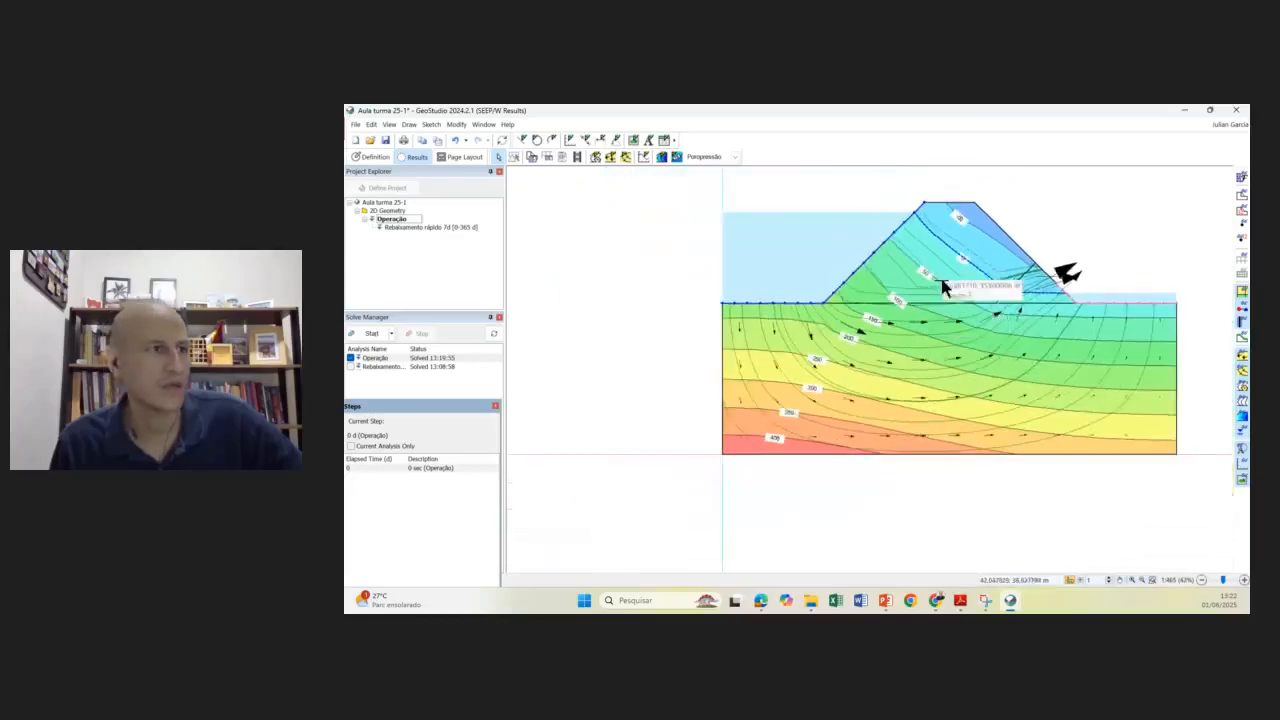
scroll(943, 286, up, 1)
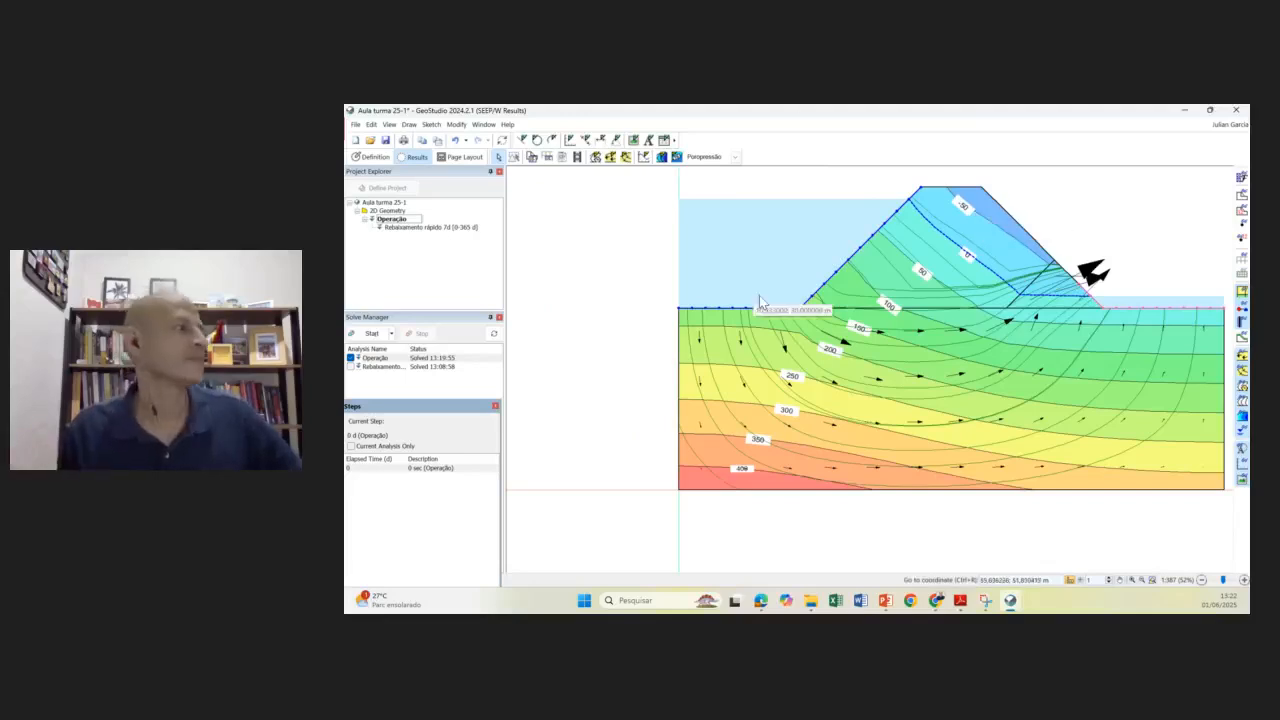
- Display the Gradientes contours for the Operação results and close the contour settings
click(410, 124)
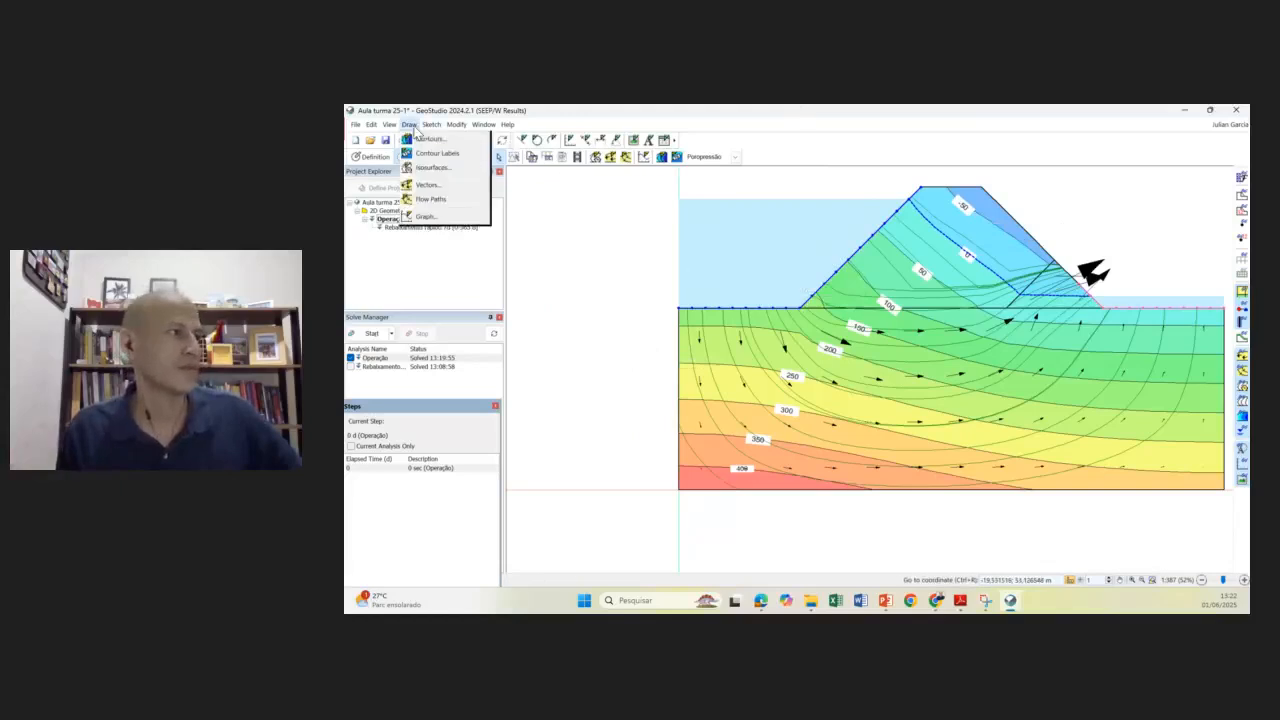
click(430, 138)
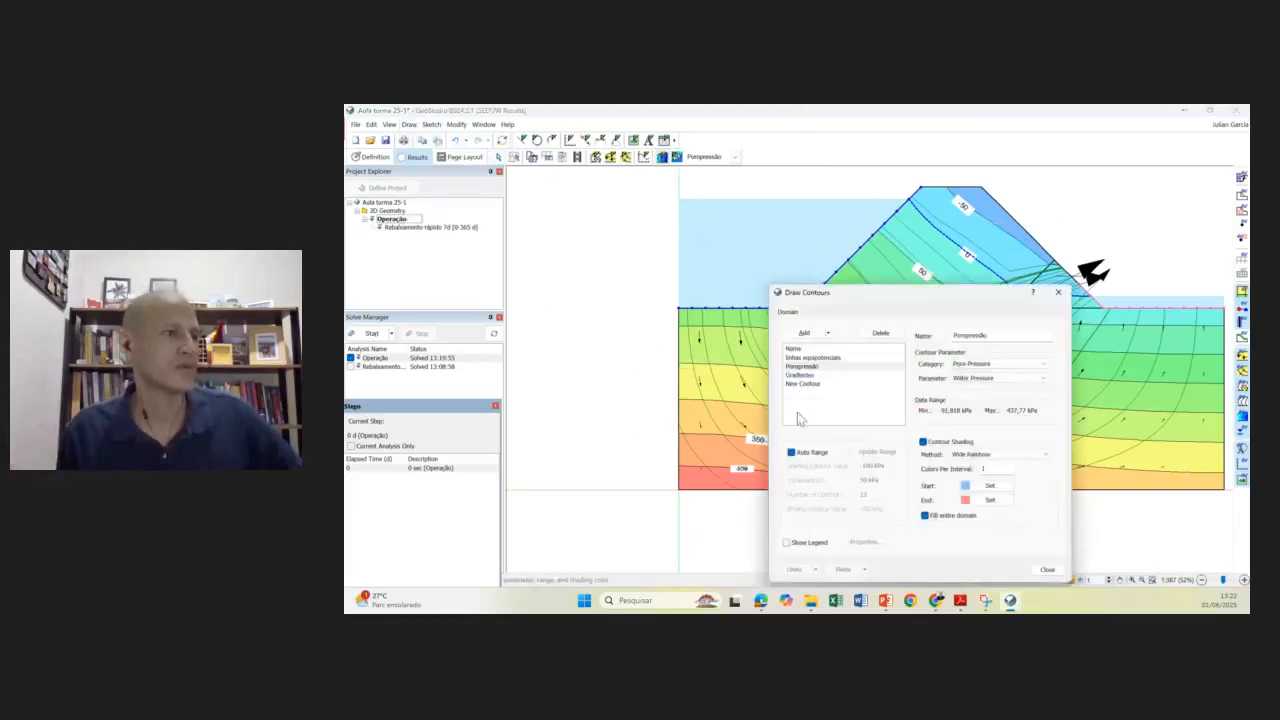
click(800, 375)
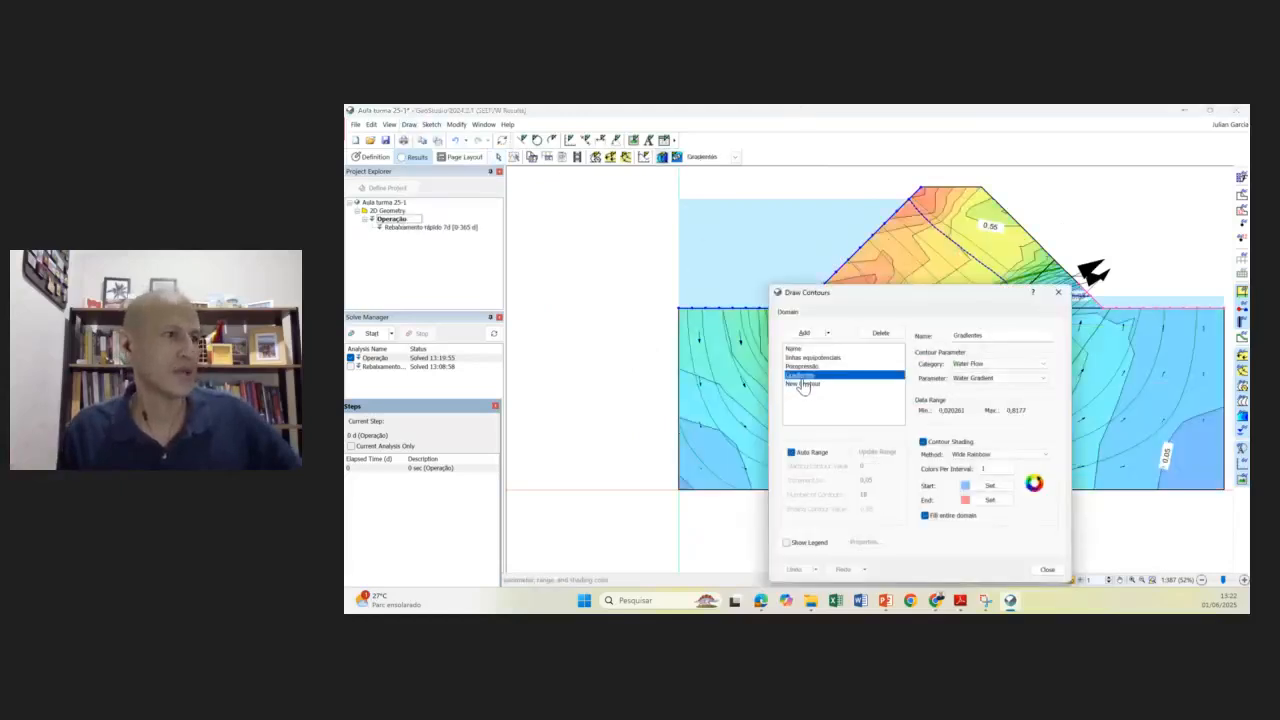
click(1047, 569)
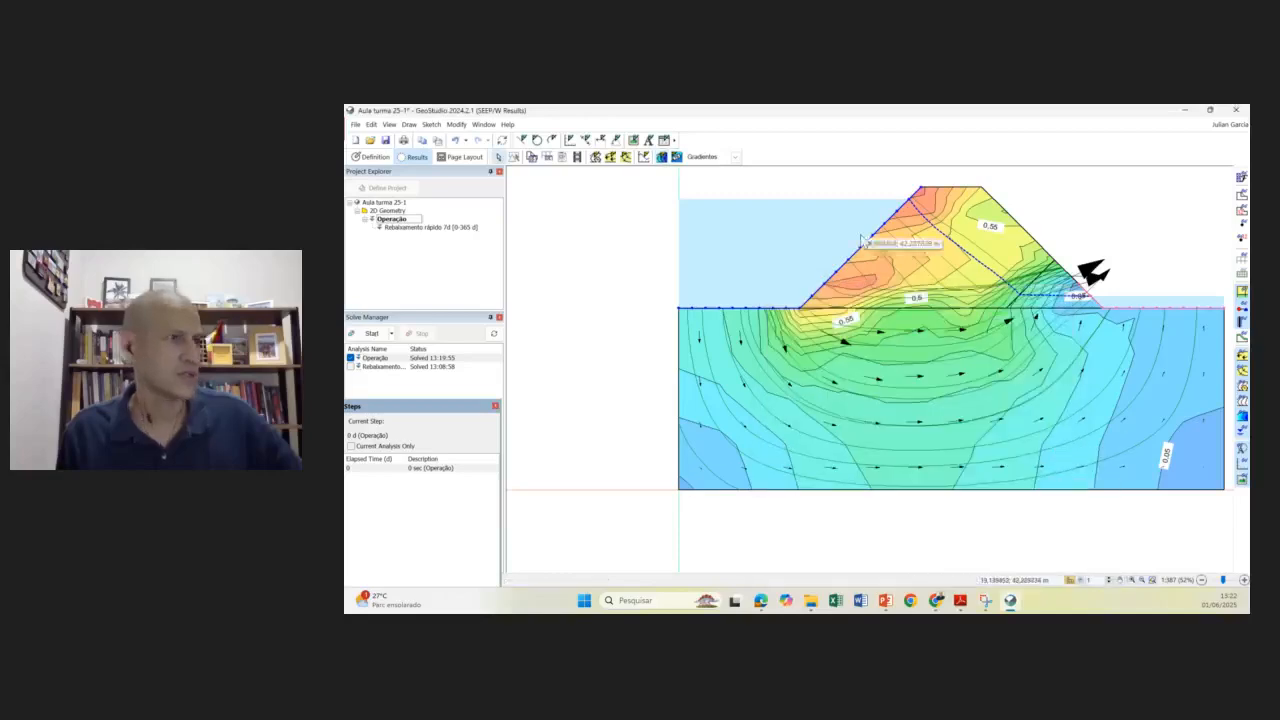
- Label the gradient contours near the dam's upstream slope, from the crest down into the lower body
click(676, 156)
click(920, 193)
click(907, 217)
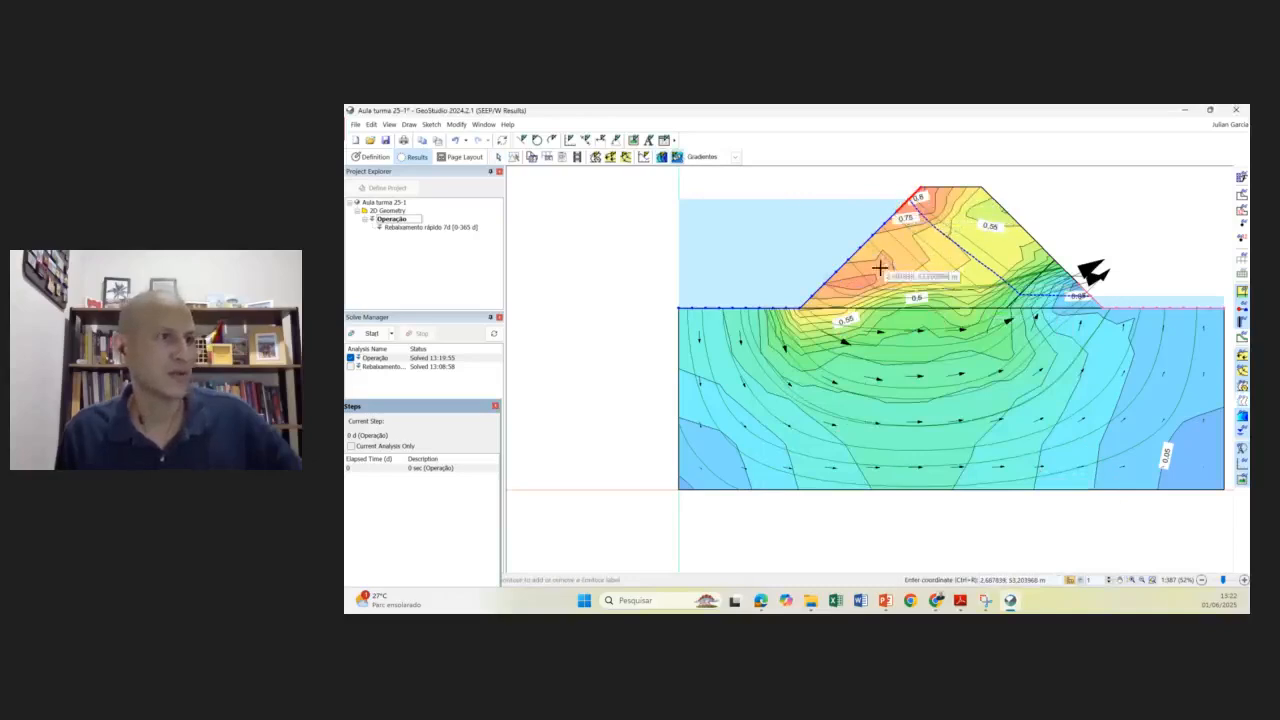
click(867, 277)
drag(852, 305, 924, 318)
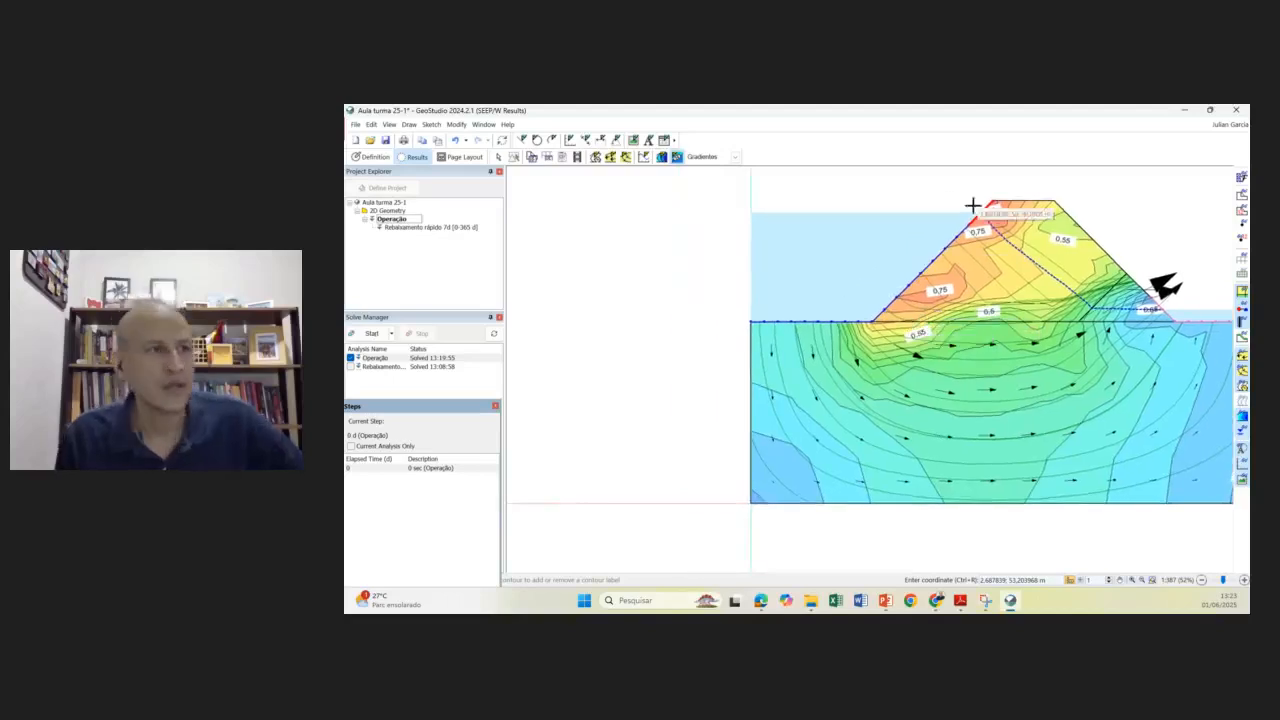
scroll(1003, 368, down, 2)
drag(1119, 387, 1077, 366)
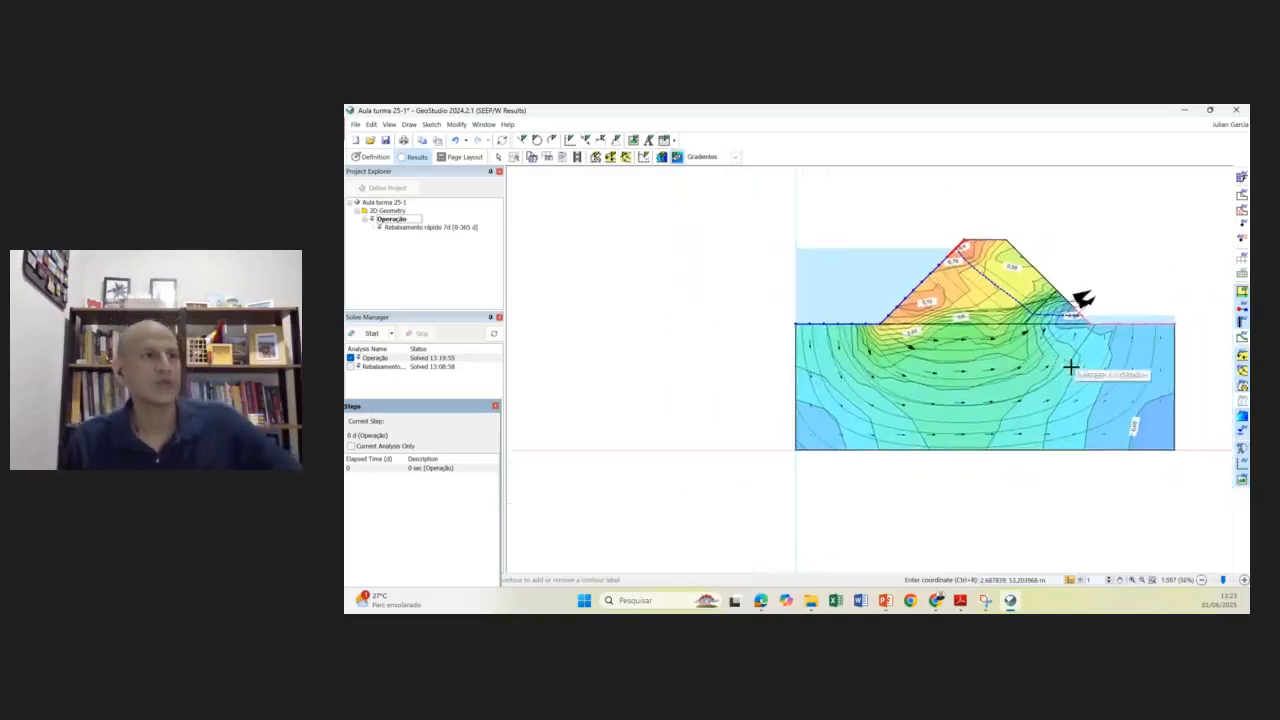
scroll(975, 340, down, 1)
scroll(975, 340, up, 3)
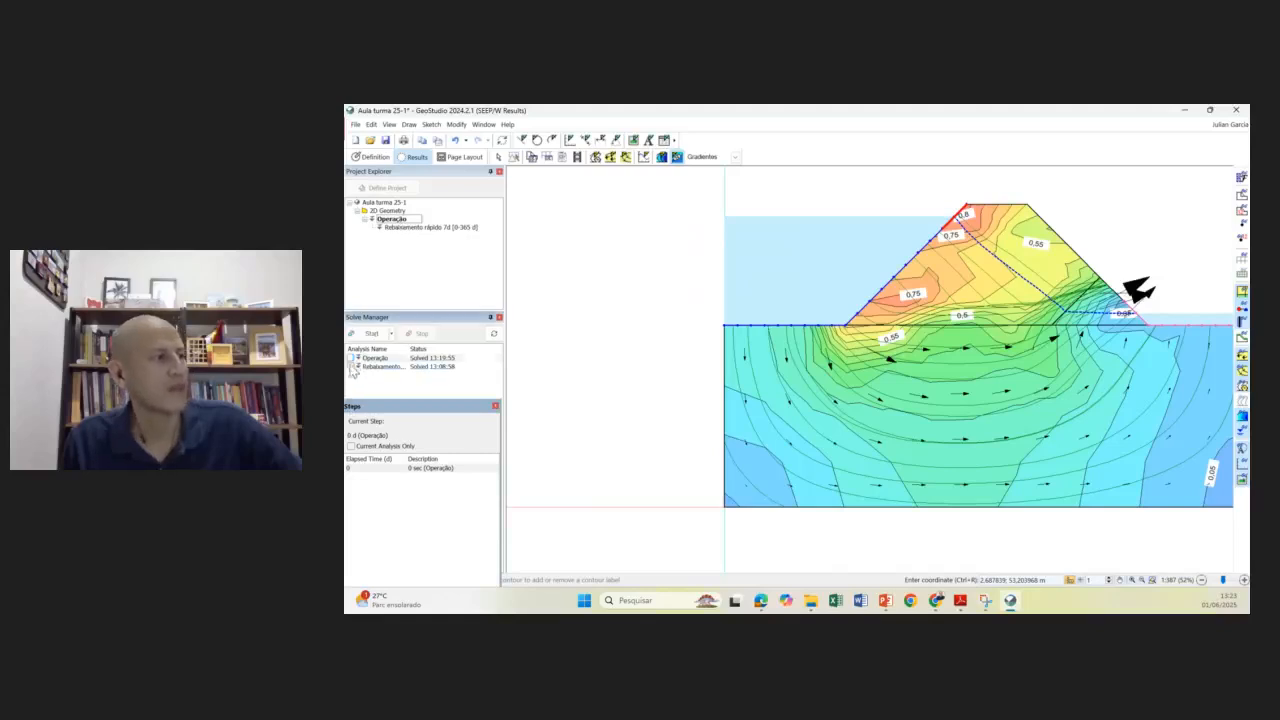
- Select only the Rebaixamento rápido 7d analysis for solving and open its definition
click(354, 368)
click(352, 368)
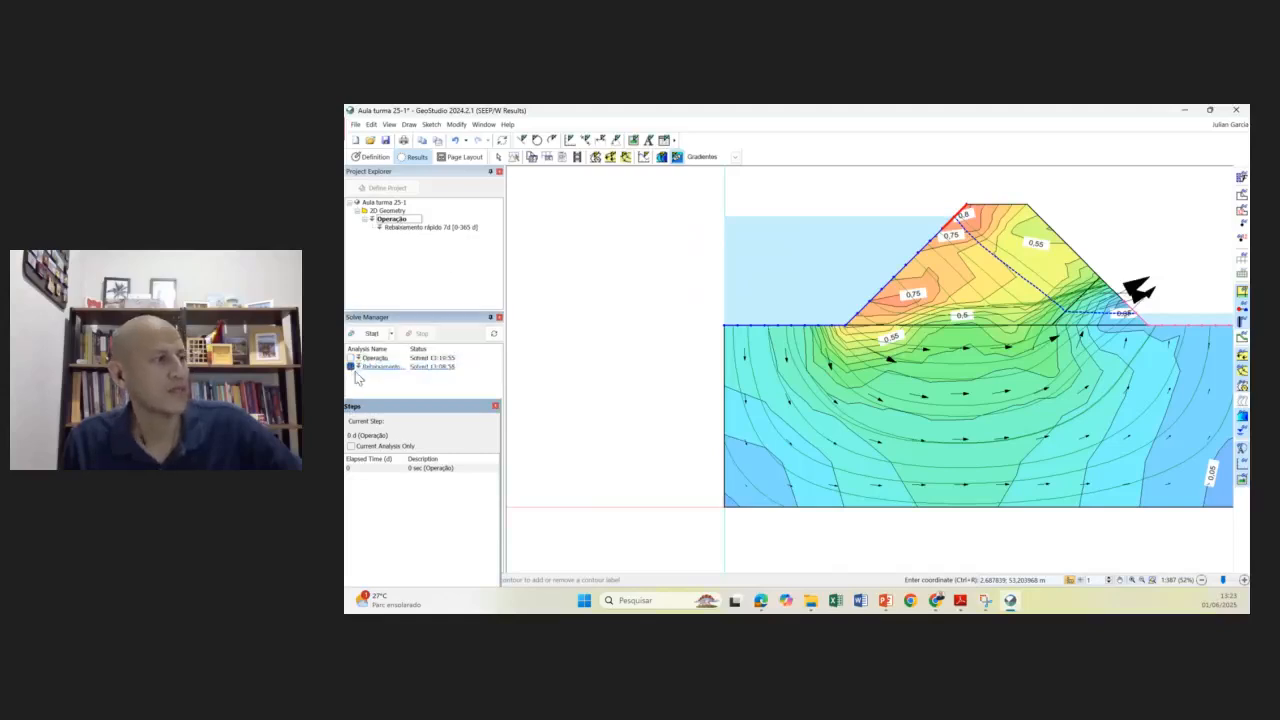
click(421, 229)
click(412, 229)
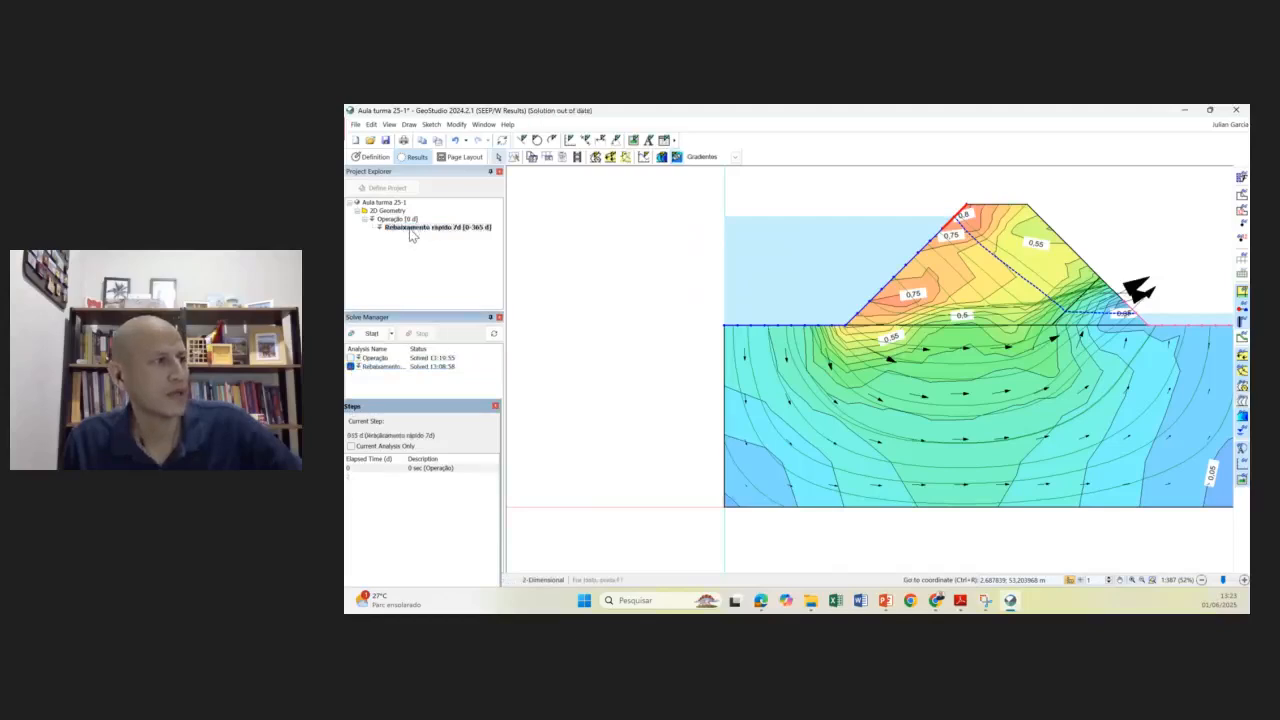
click(368, 162)
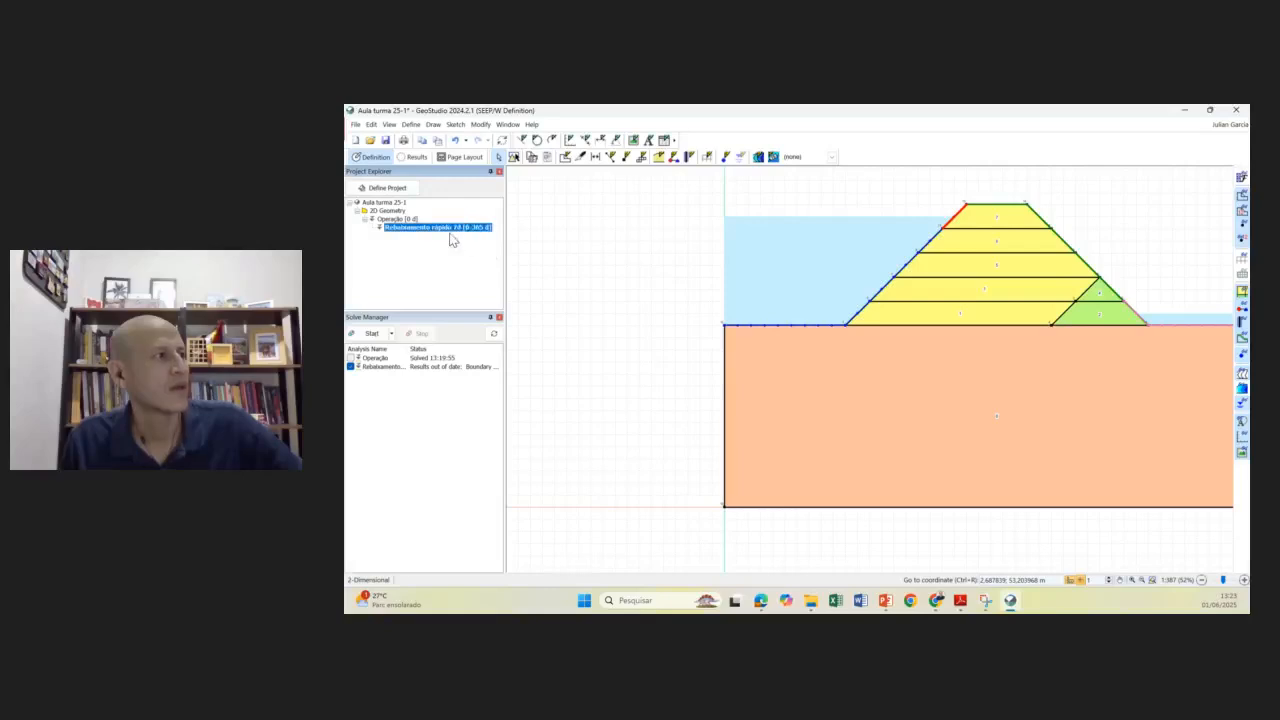
- Change the N.A montante boundary condition from a constant total head to a function
click(411, 124)
click(455, 250)
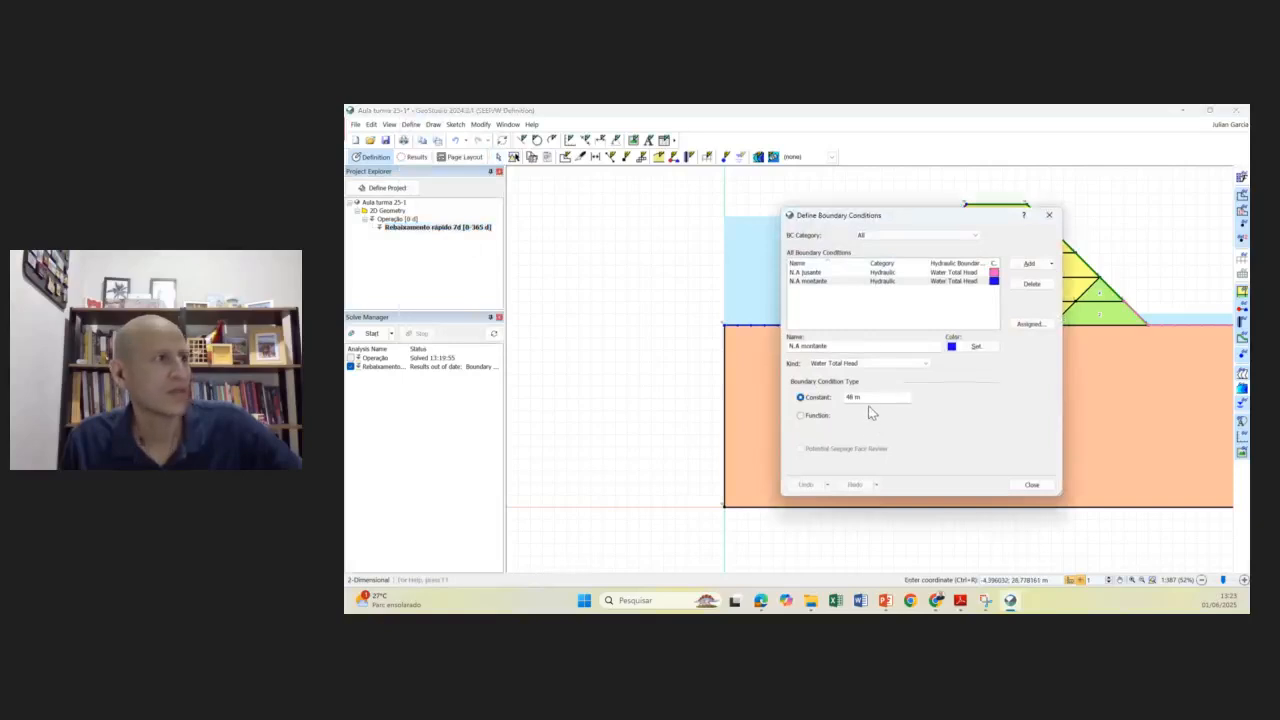
click(801, 416)
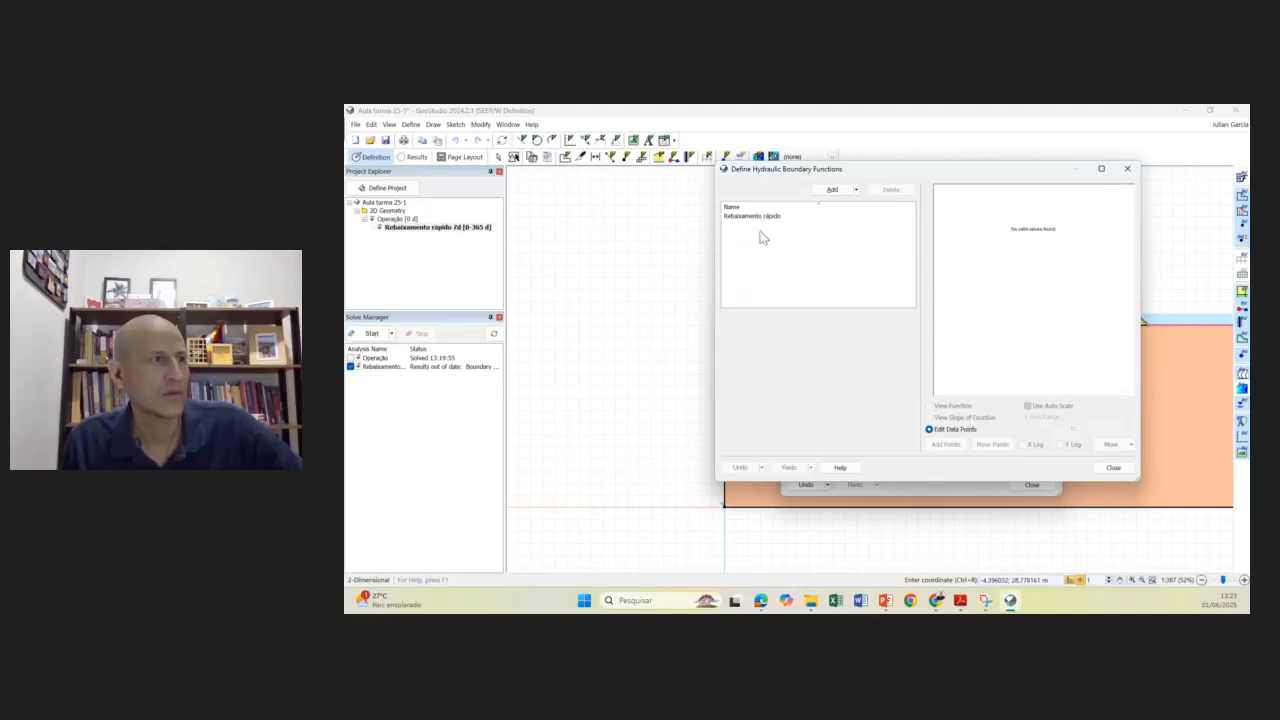
- Set the Rebaixamento rápido function's total head to 48 m at 0 days and 32 m at 7 days
click(754, 218)
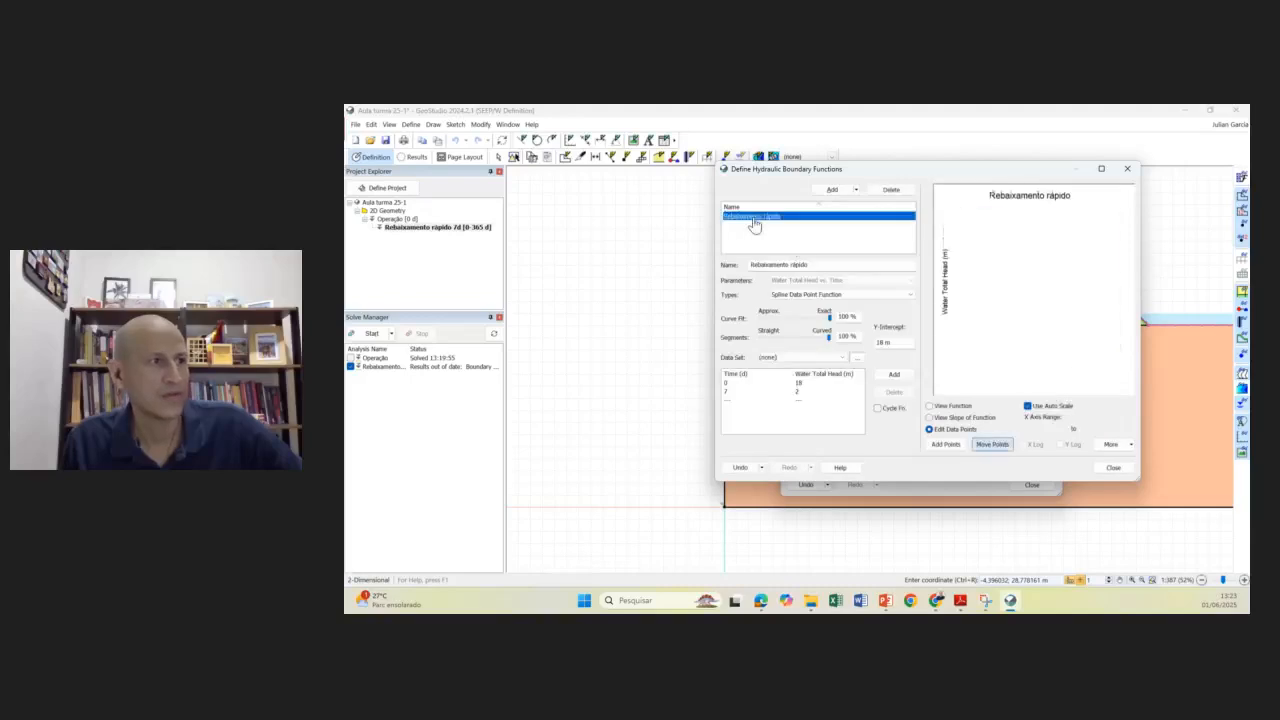
click(736, 382)
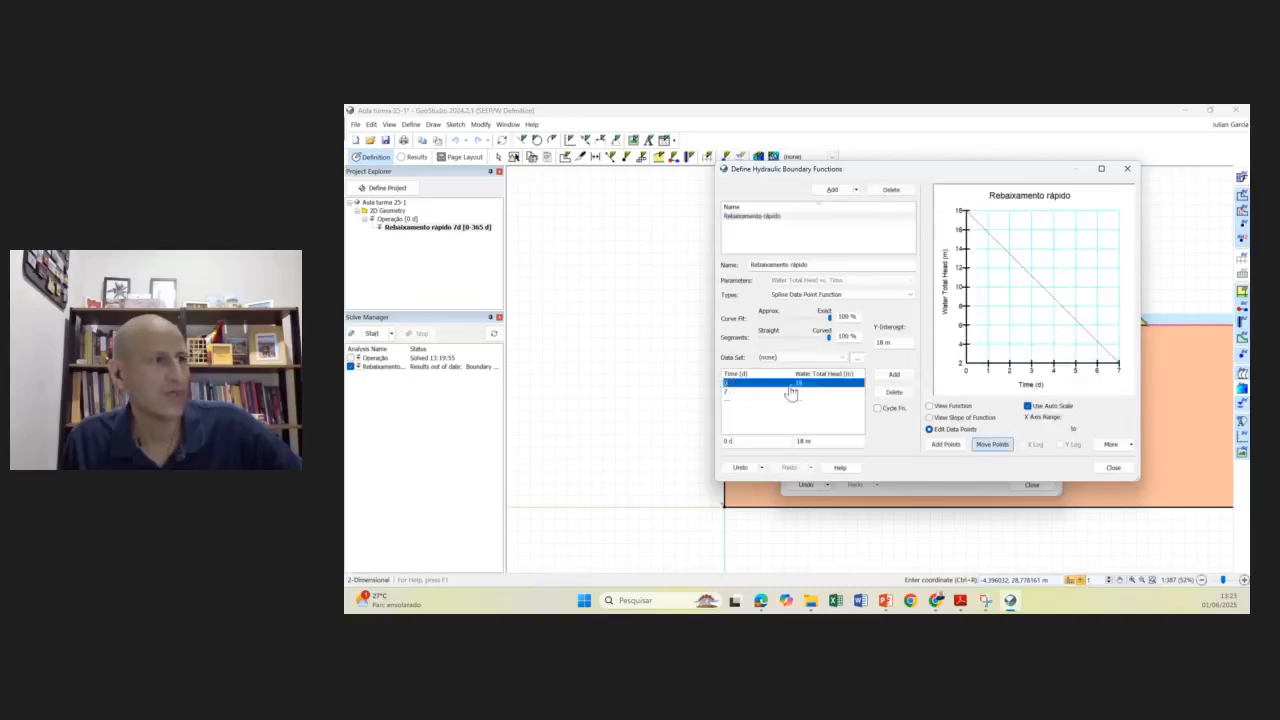
key(Tab)
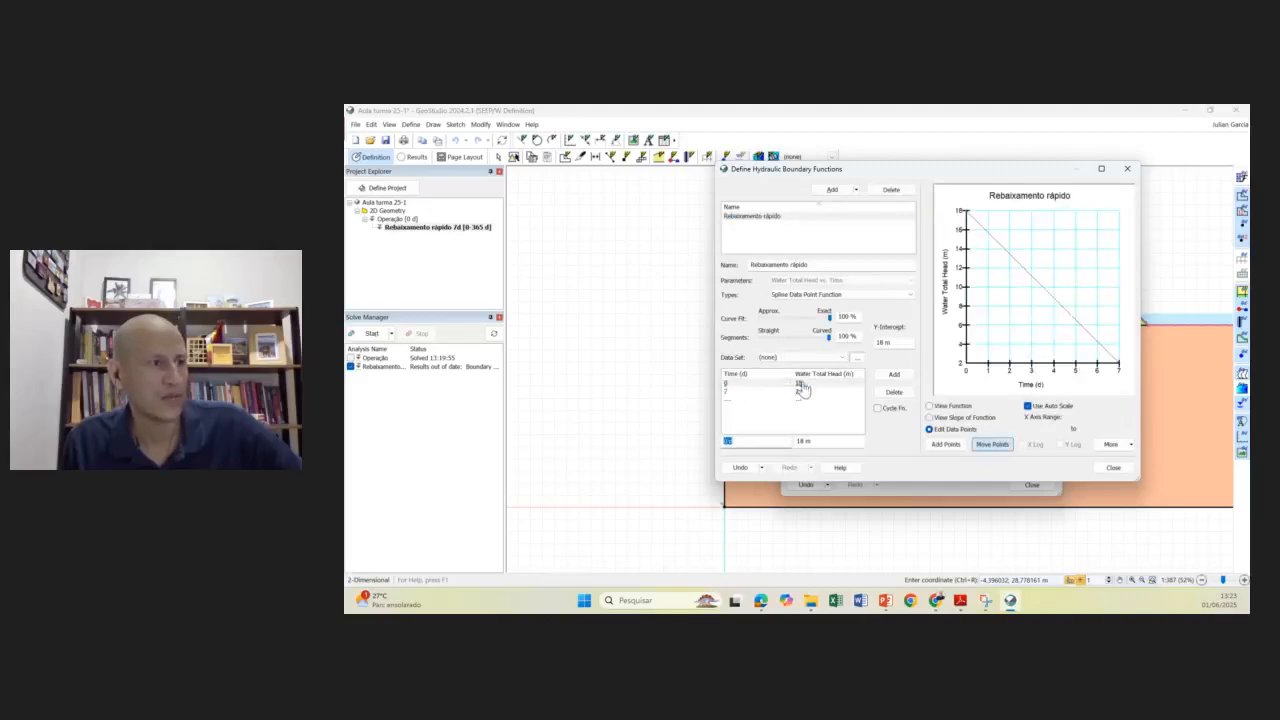
key(Tab)
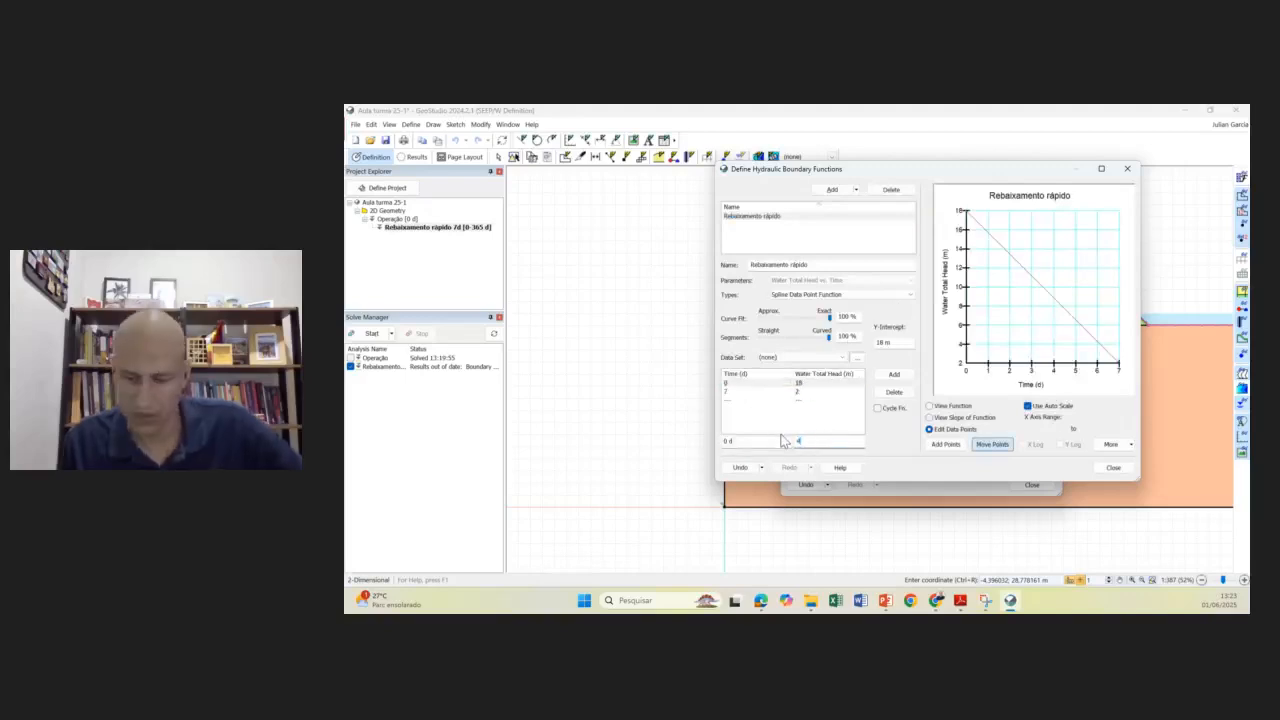
text(48)
click(733, 392)
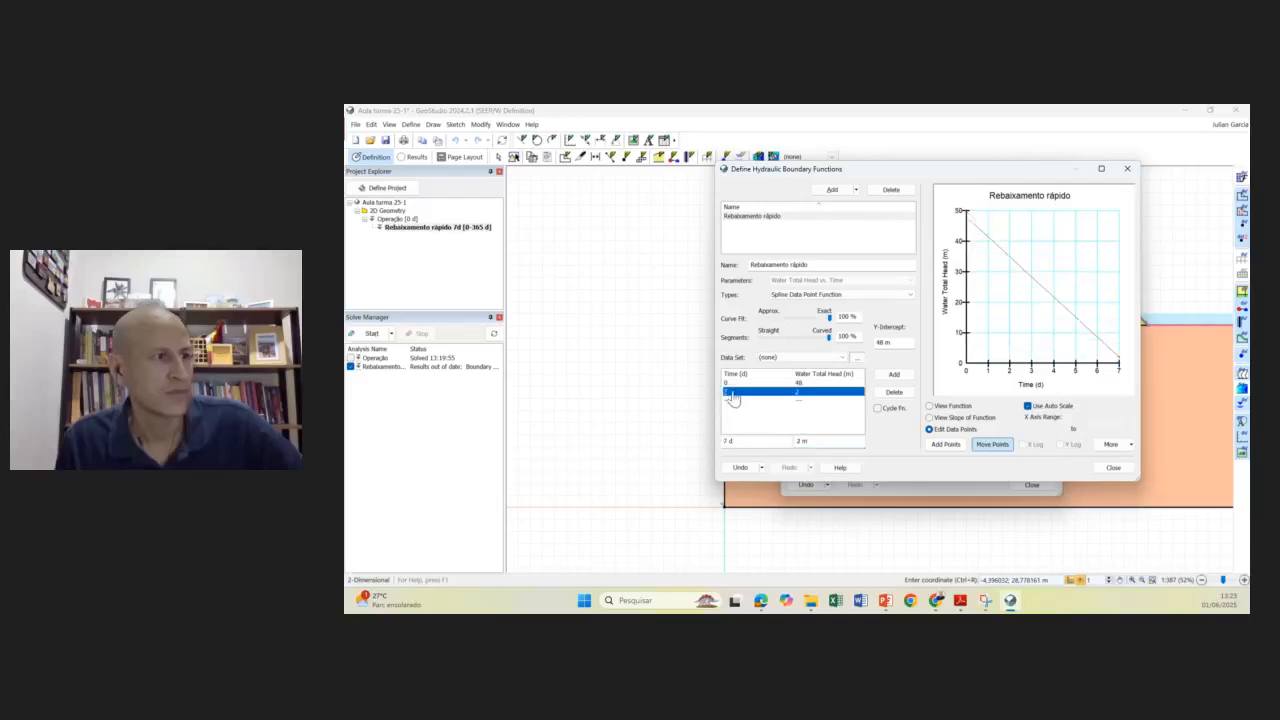
click(800, 441)
text(32)
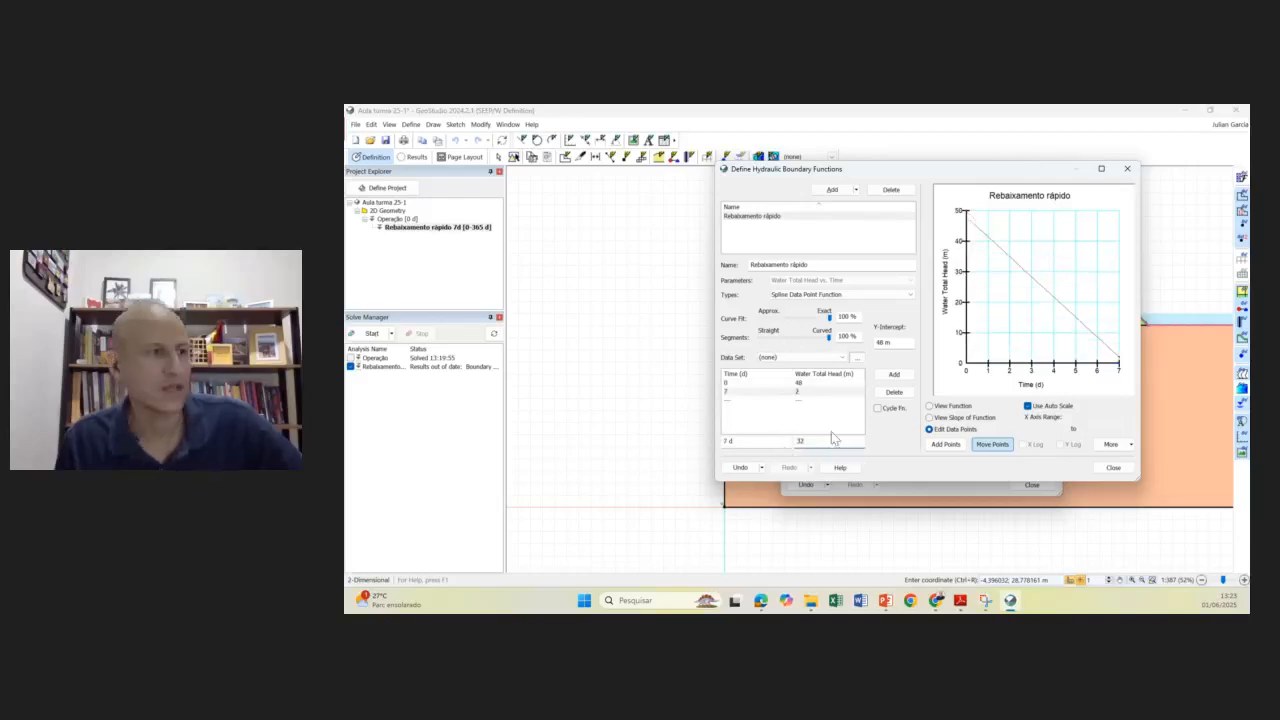
click(1115, 470)
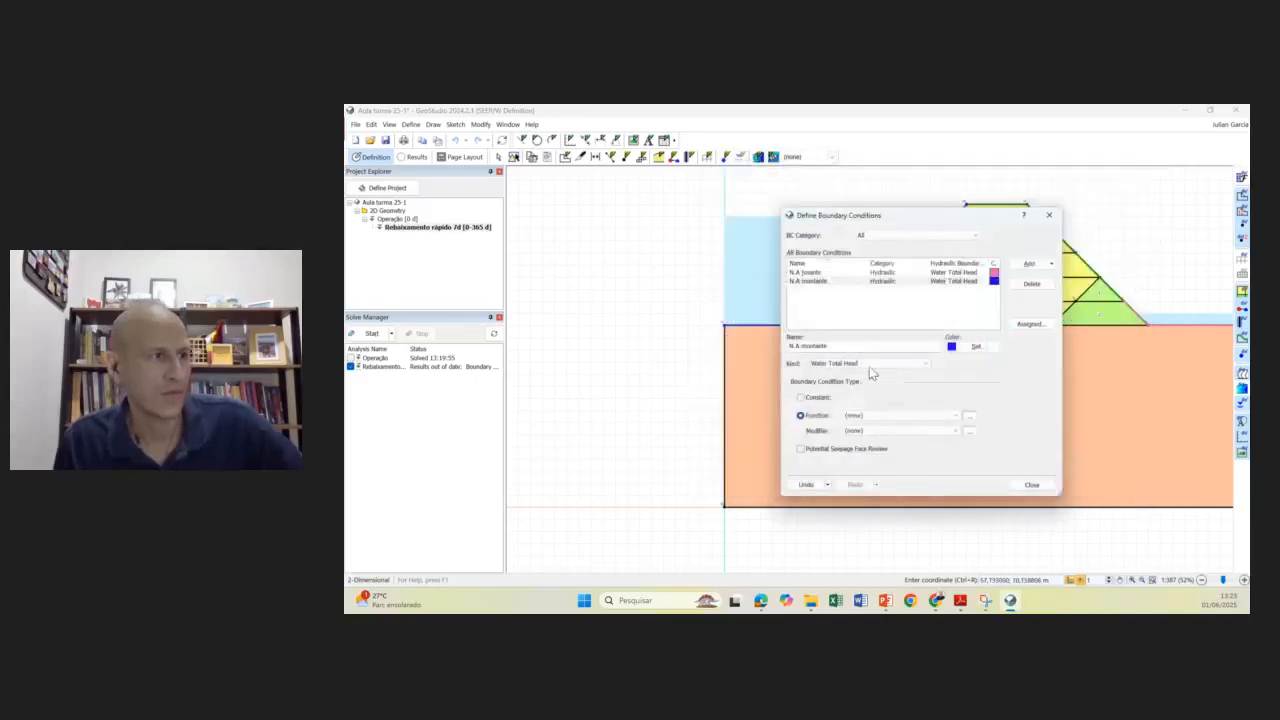
- Assign the Rebaixamento rápido function to the N.A montante boundary condition and close the definitions
click(922, 415)
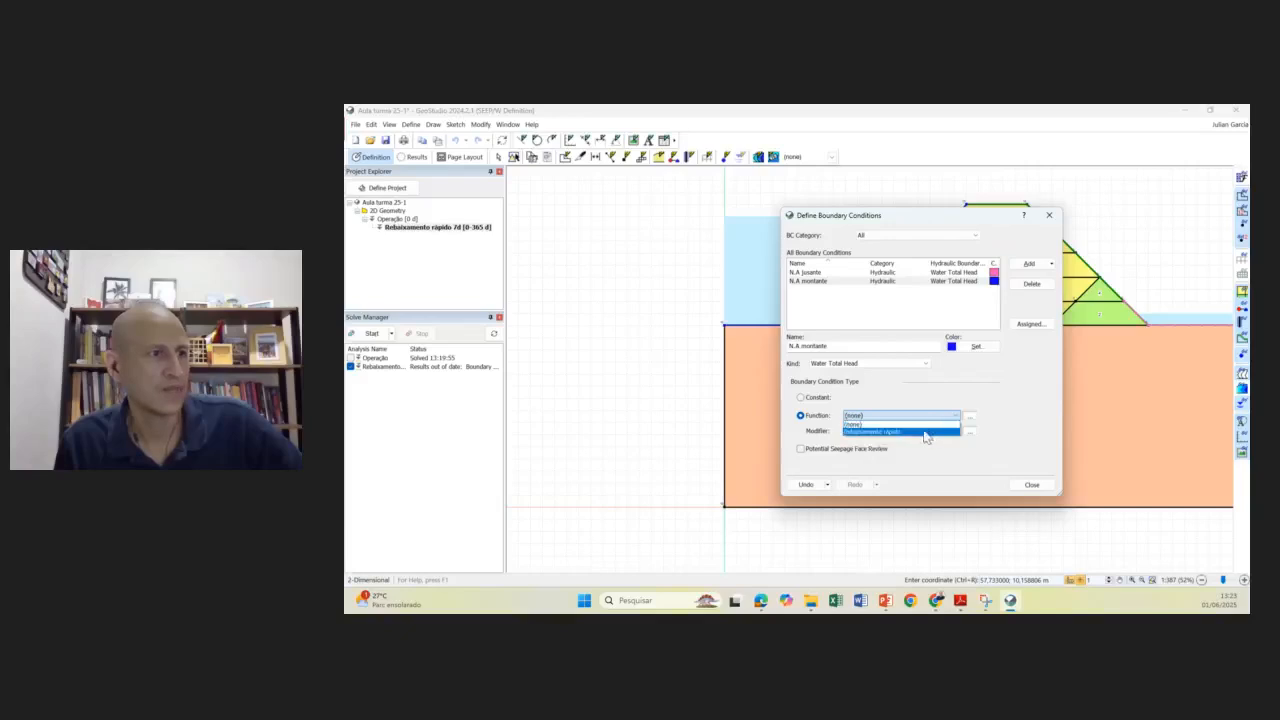
click(924, 436)
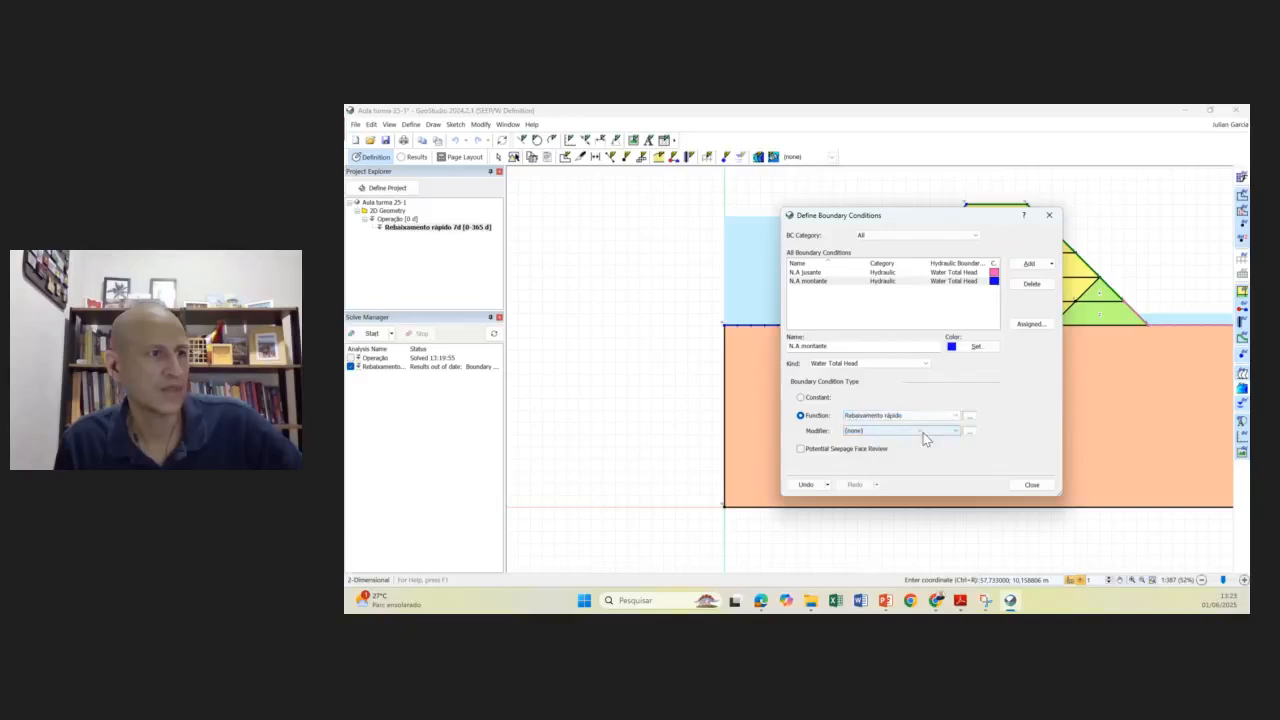
click(1032, 485)
- Review the N.A montante and N.A jusante boundary condition settings, then close them
click(411, 124)
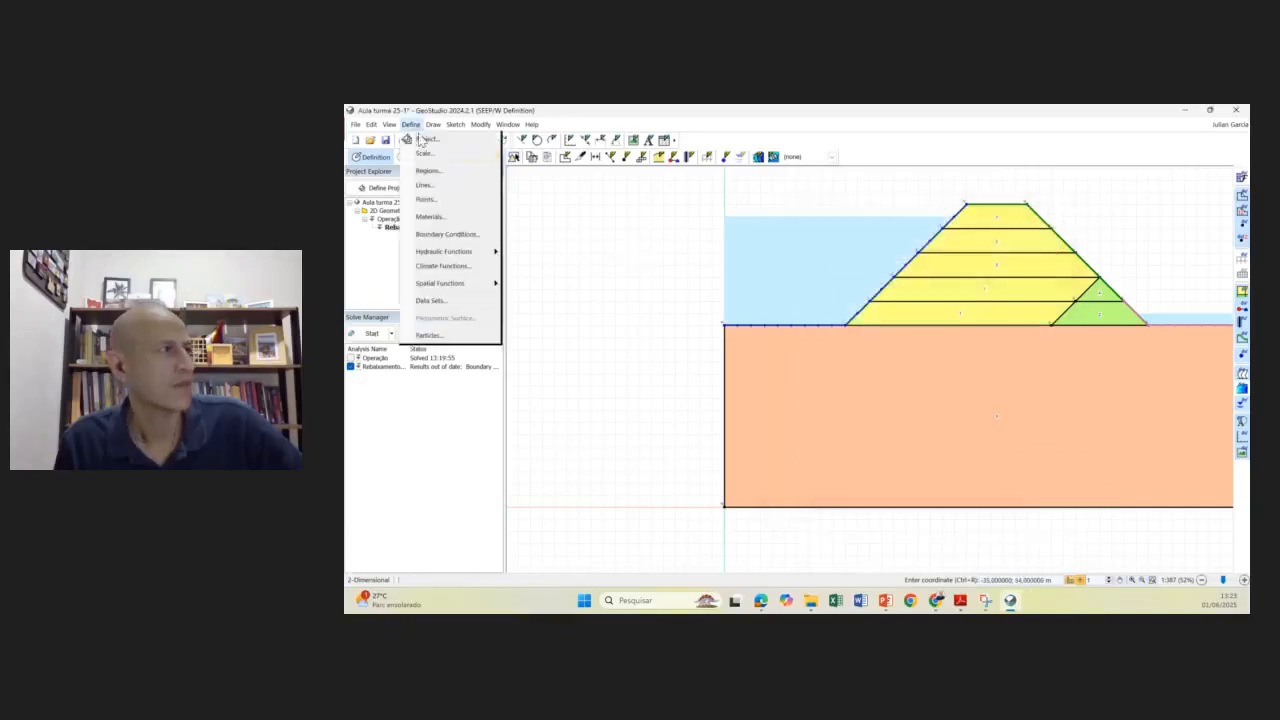
click(460, 235)
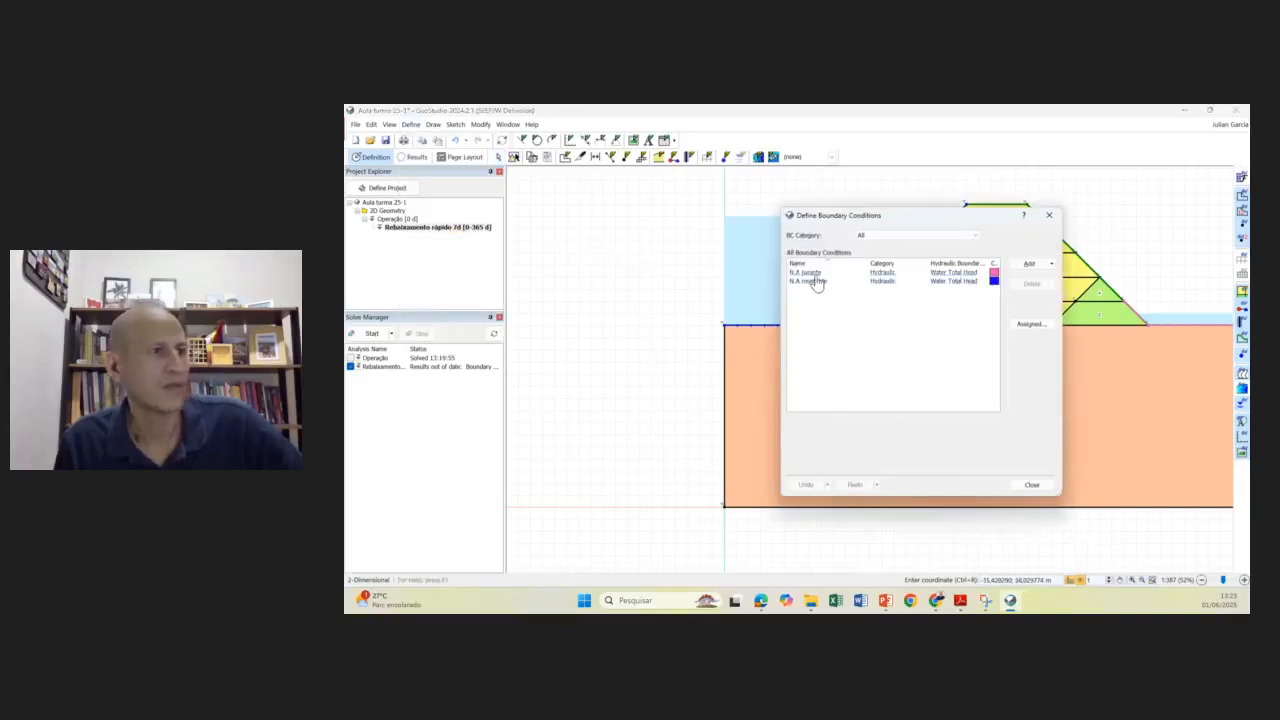
click(816, 283)
click(816, 275)
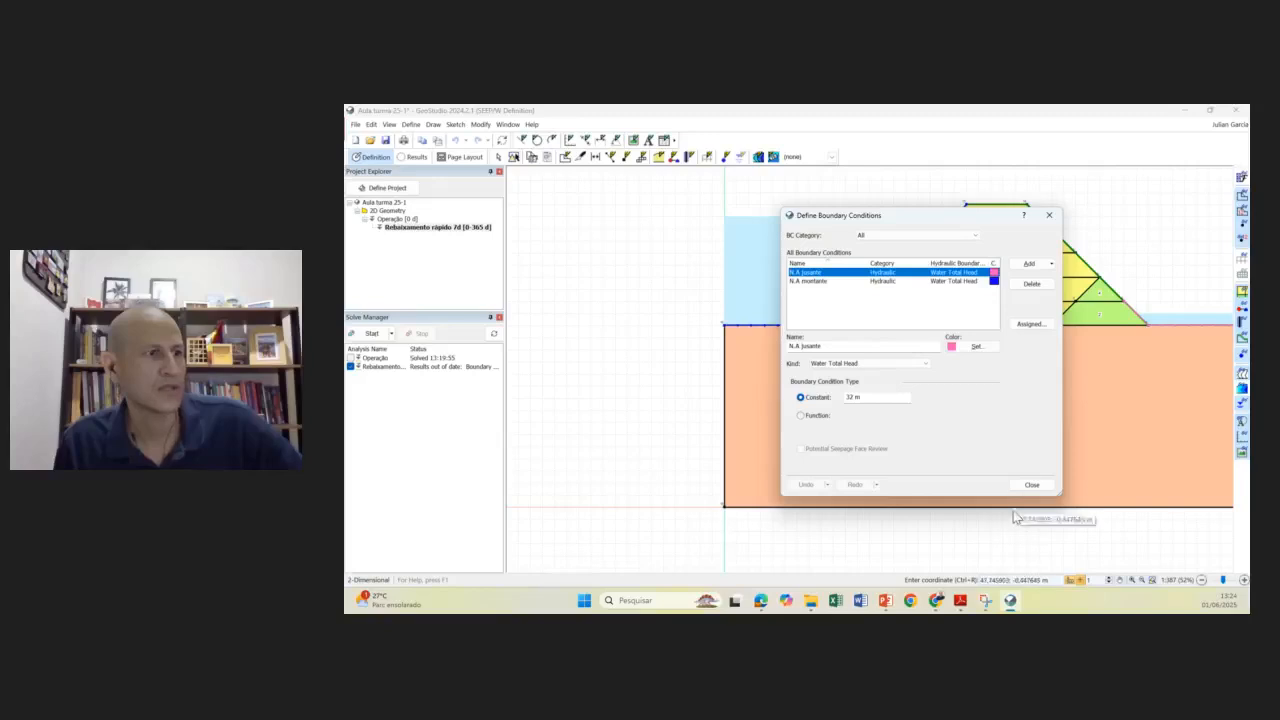
click(1031, 484)
- Solve the Rebaixamento rápido 7d analysis with the corrected upstream drawdown function
scroll(990, 367, down, 1)
drag(990, 367, 874, 371)
scroll(874, 371, up, 2)
click(371, 333)
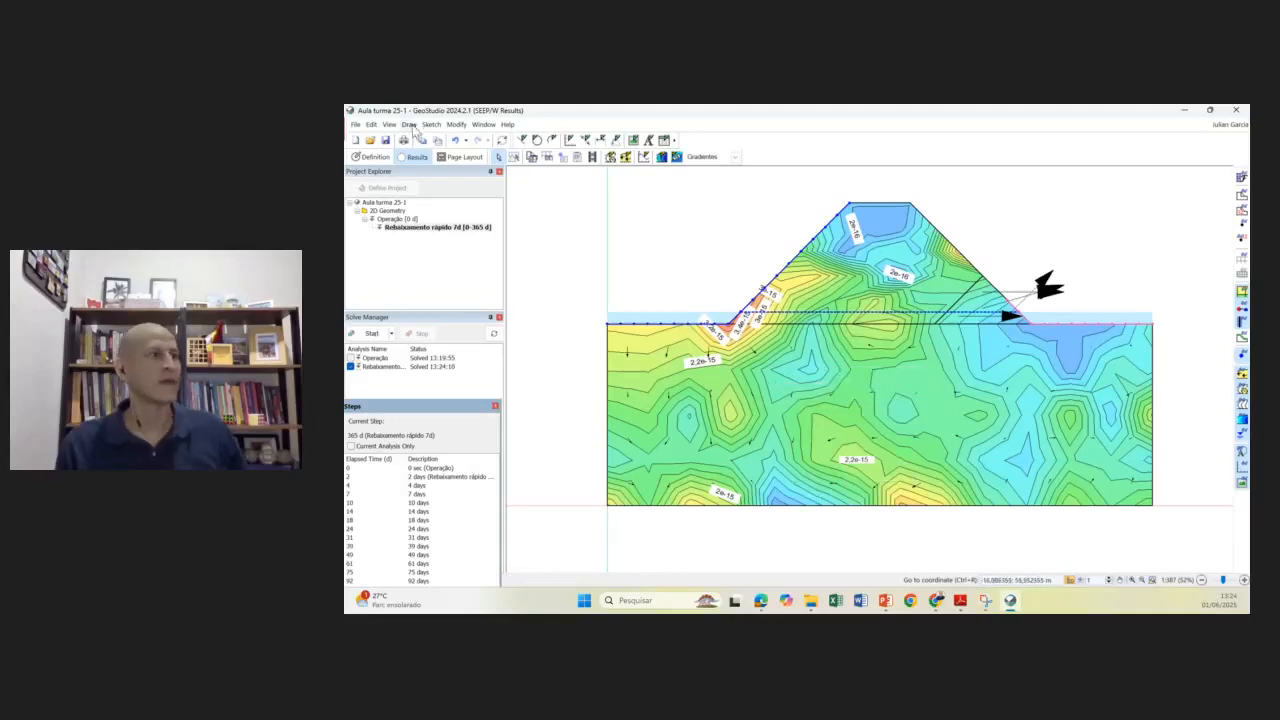
- Display the linhas equipotenciais contours for the Rebaixamento rápido 7d results
click(409, 124)
click(428, 138)
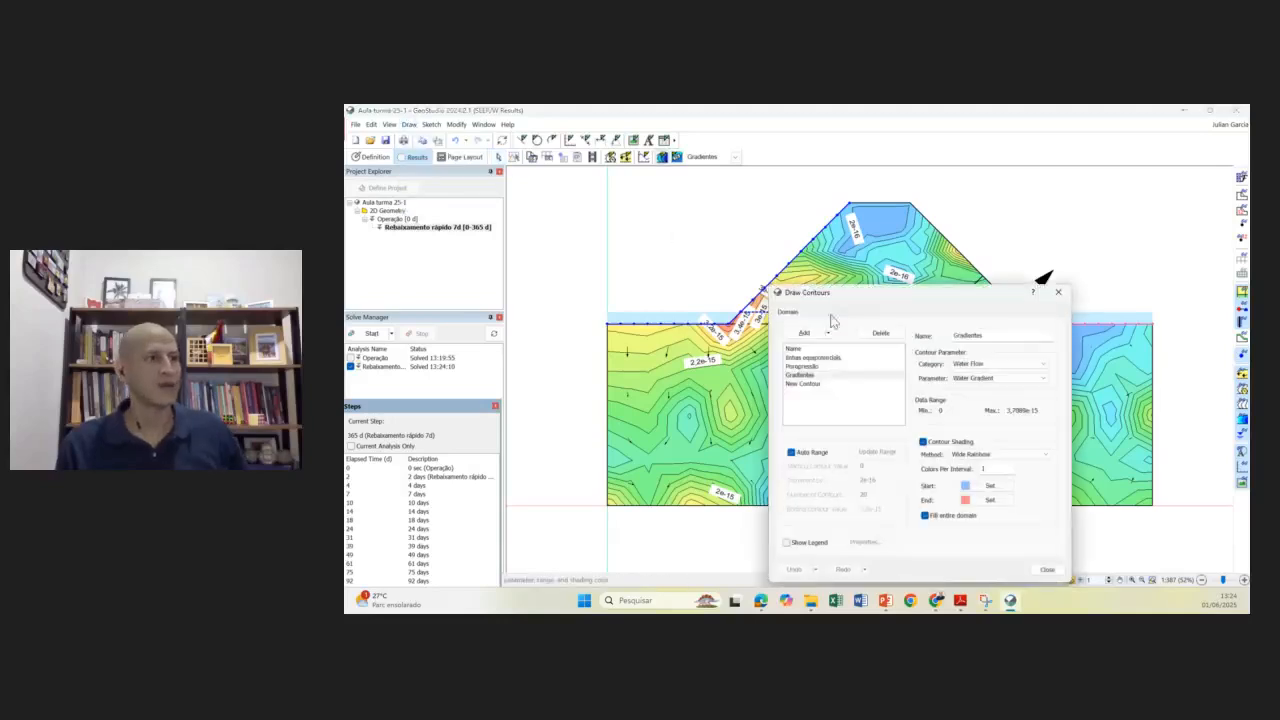
click(815, 358)
drag(972, 295, 926, 244)
click(1011, 243)
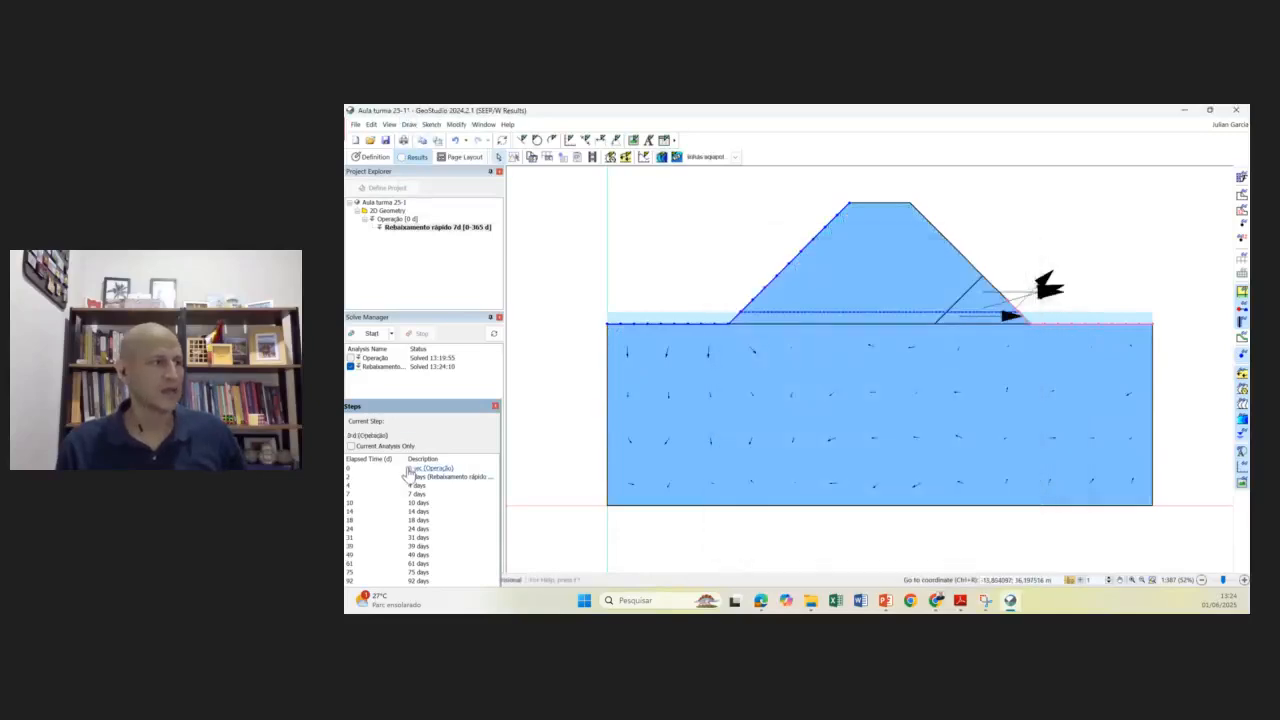
- Examine the total head contours at 0, 2, 4, 7 and 10 days of the drawdown
click(409, 468)
click(410, 476)
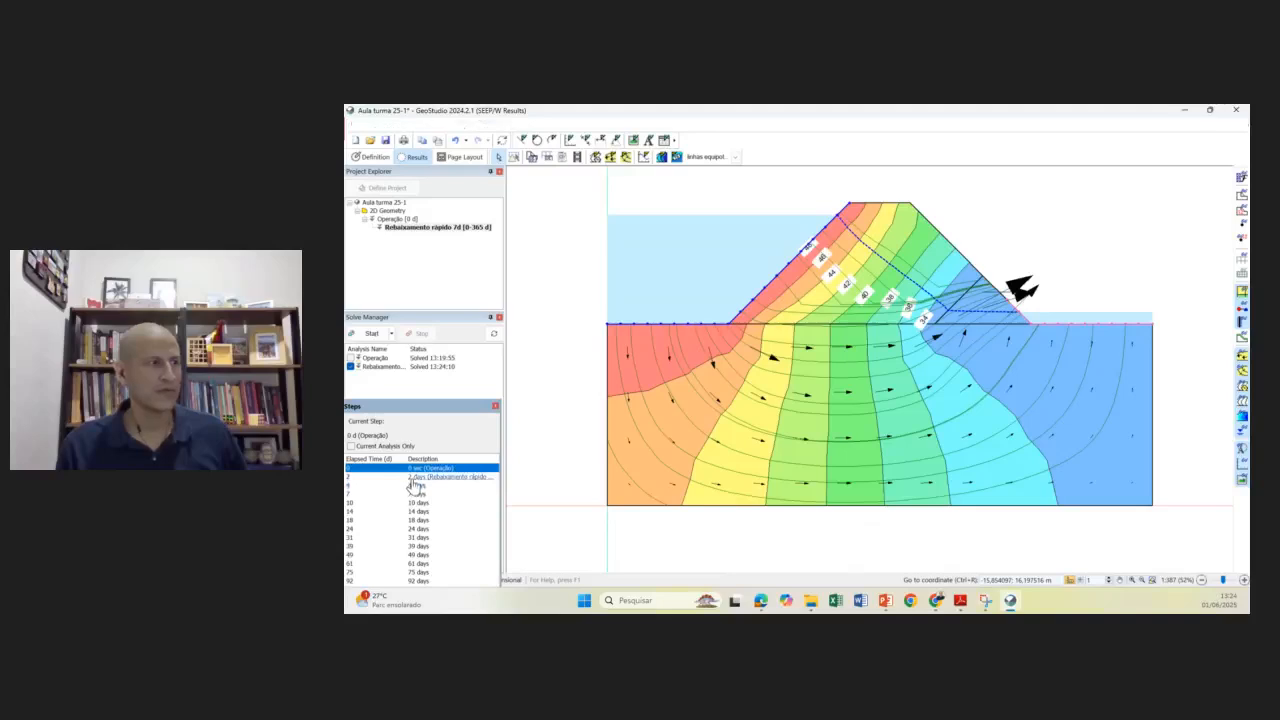
click(417, 486)
click(419, 495)
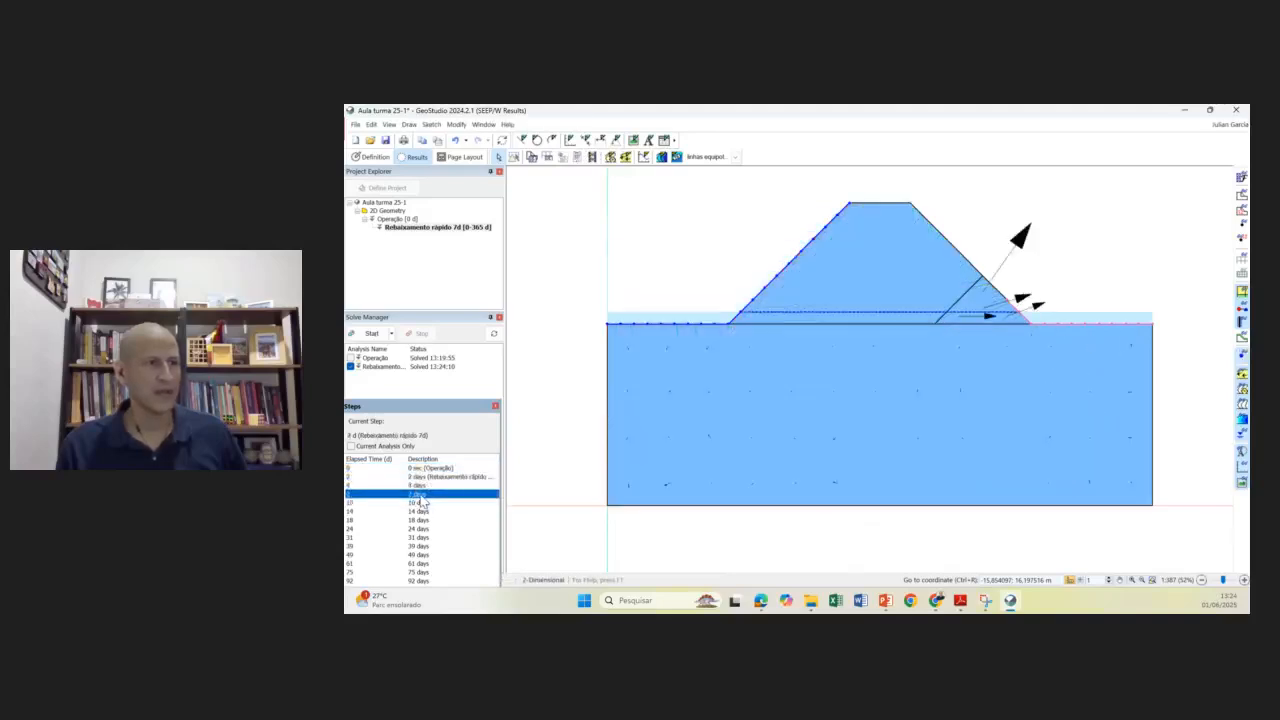
click(422, 504)
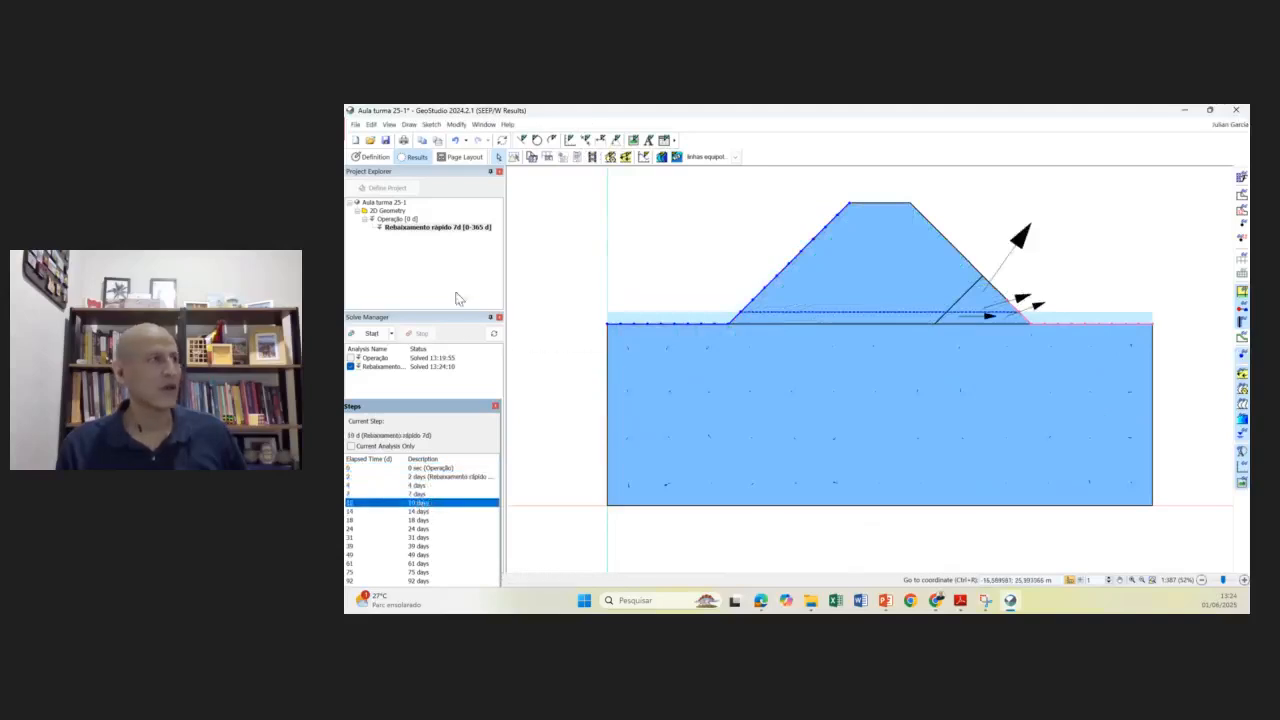
- Switch the displayed contours to Poropressão and close the contour settings
click(409, 124)
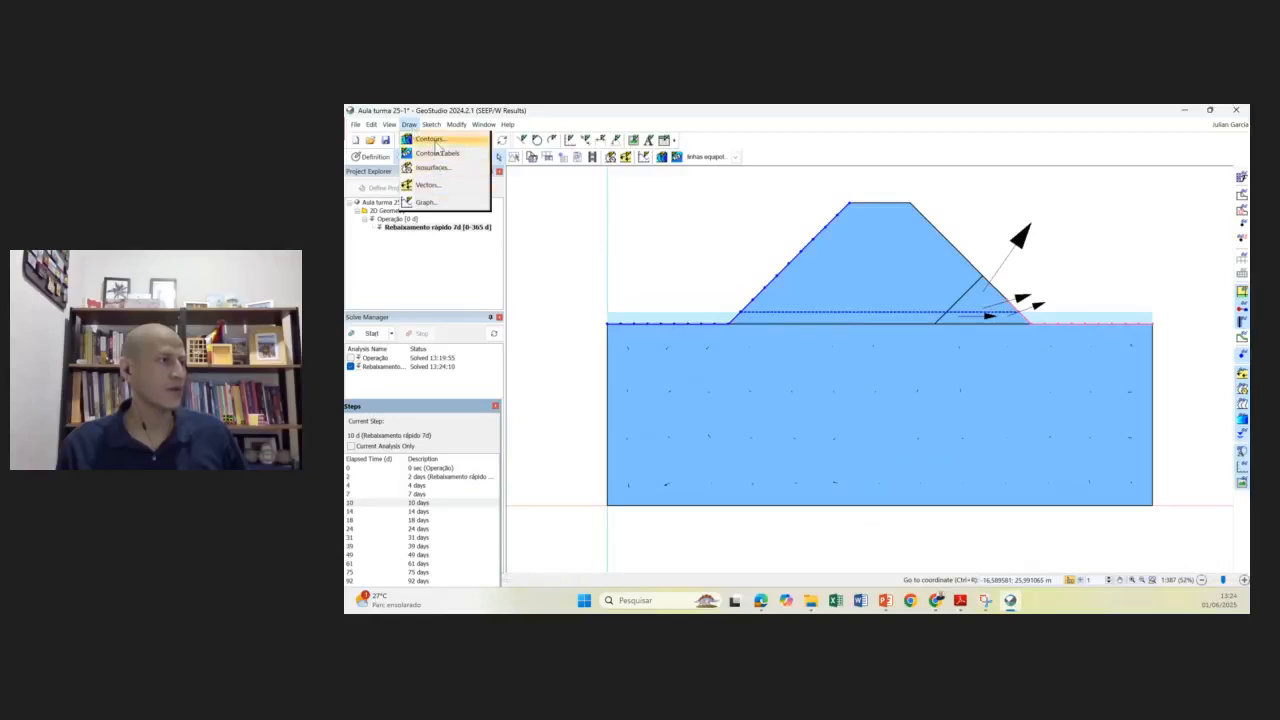
click(433, 140)
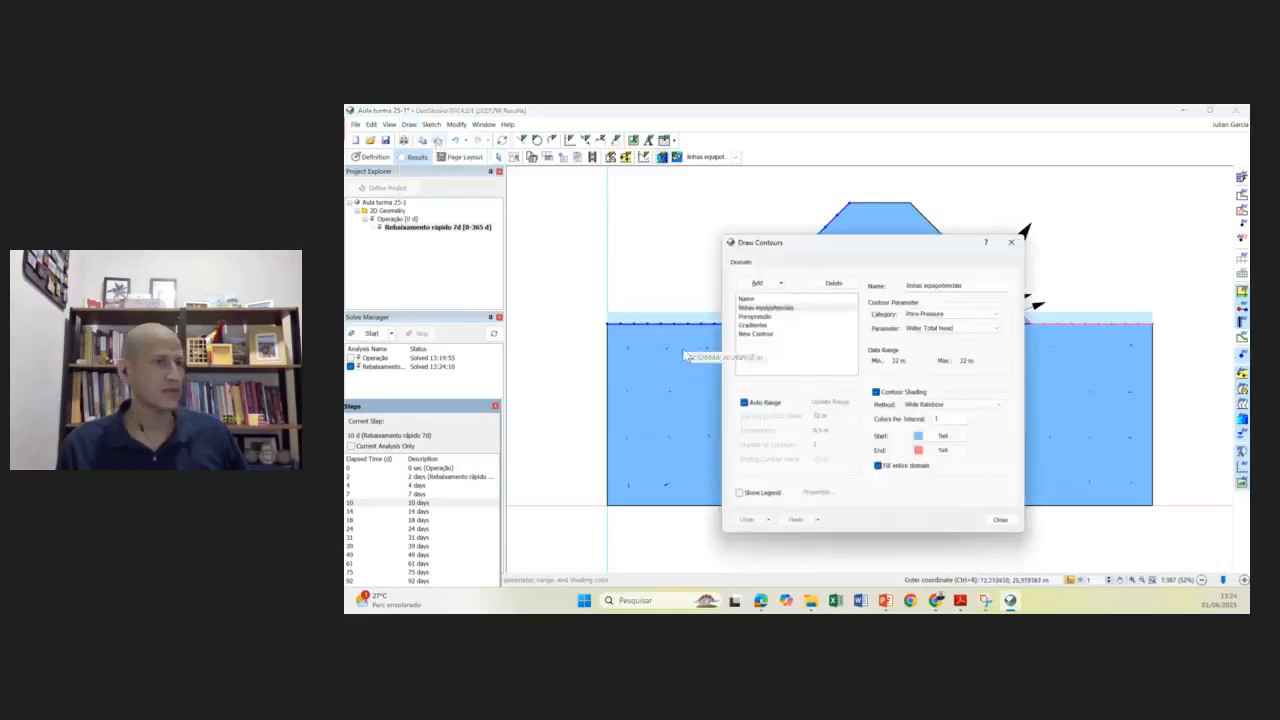
click(755, 317)
click(757, 318)
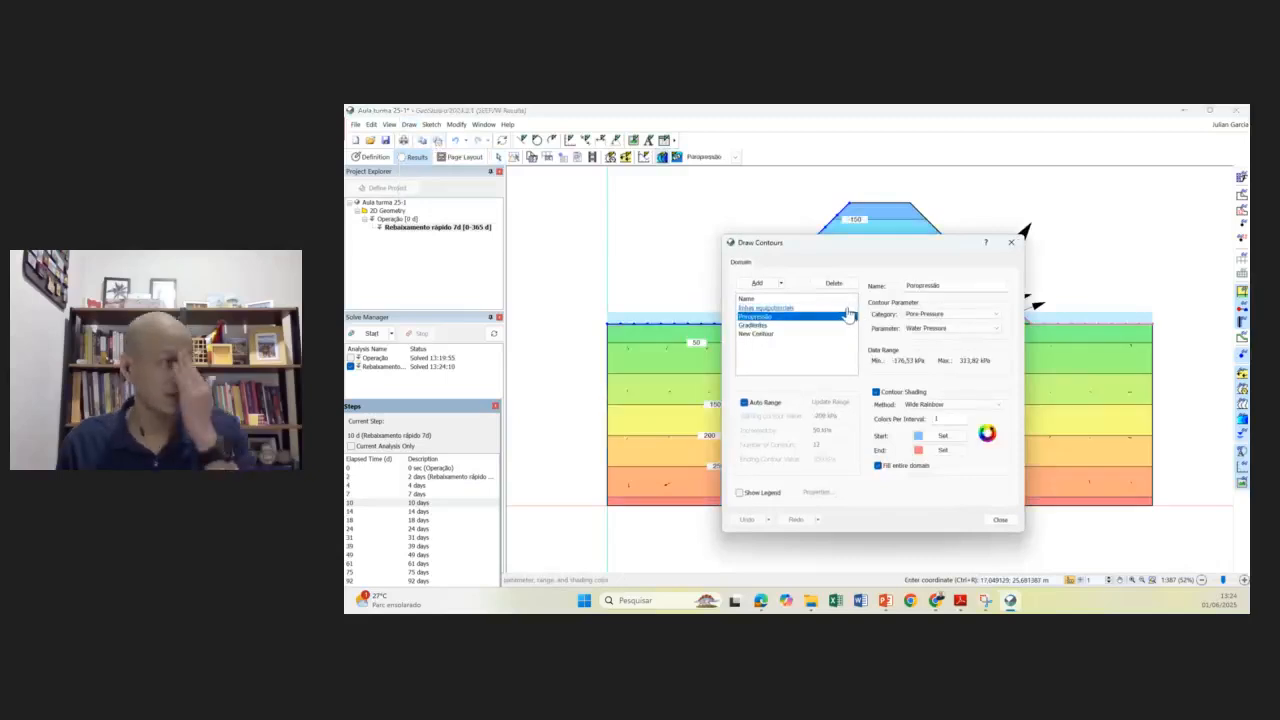
click(1000, 519)
- Examine the pore pressure contours at 0, 2, 4, 7, 10 and 14 days of the drawdown
click(414, 469)
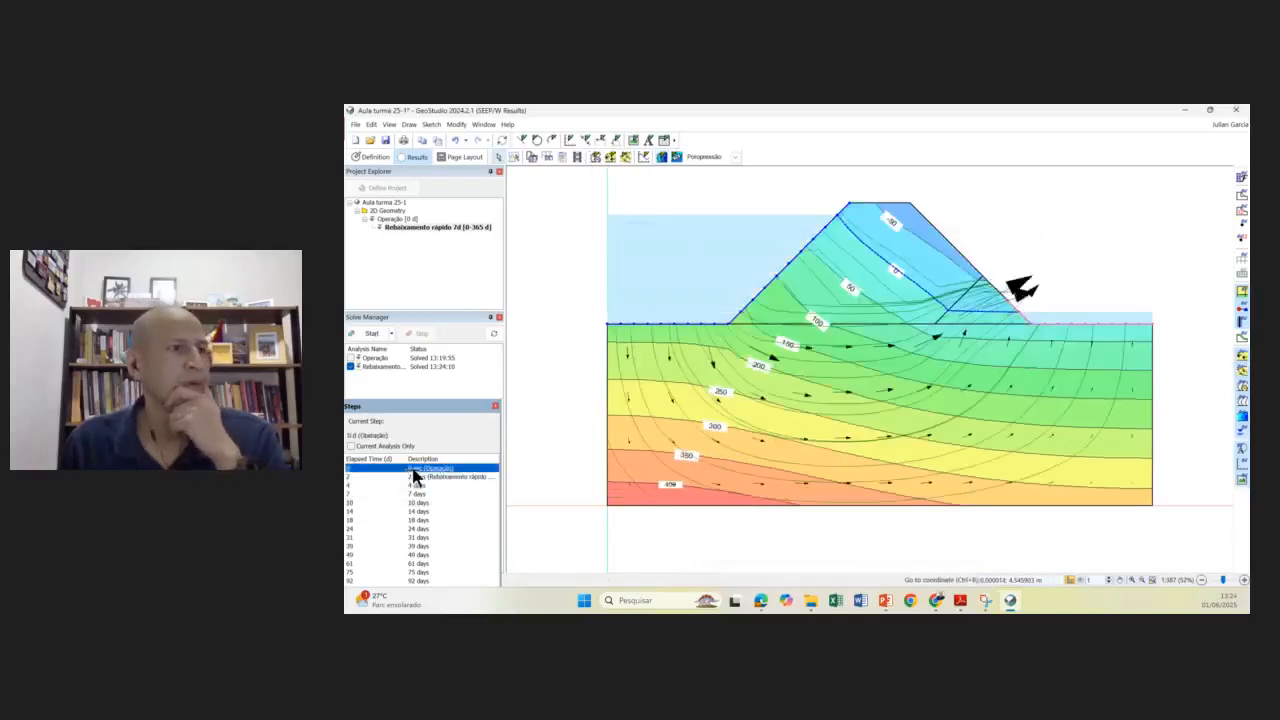
scroll(766, 299, up, 1)
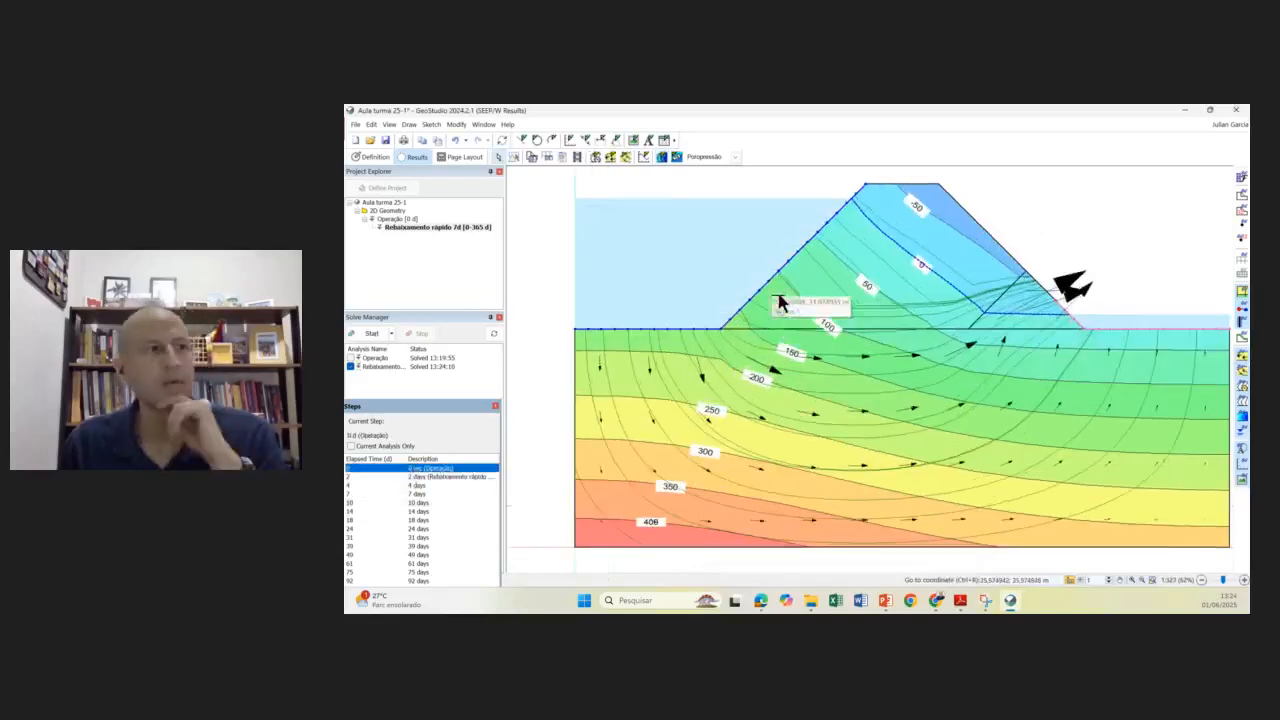
scroll(850, 305, down, 1)
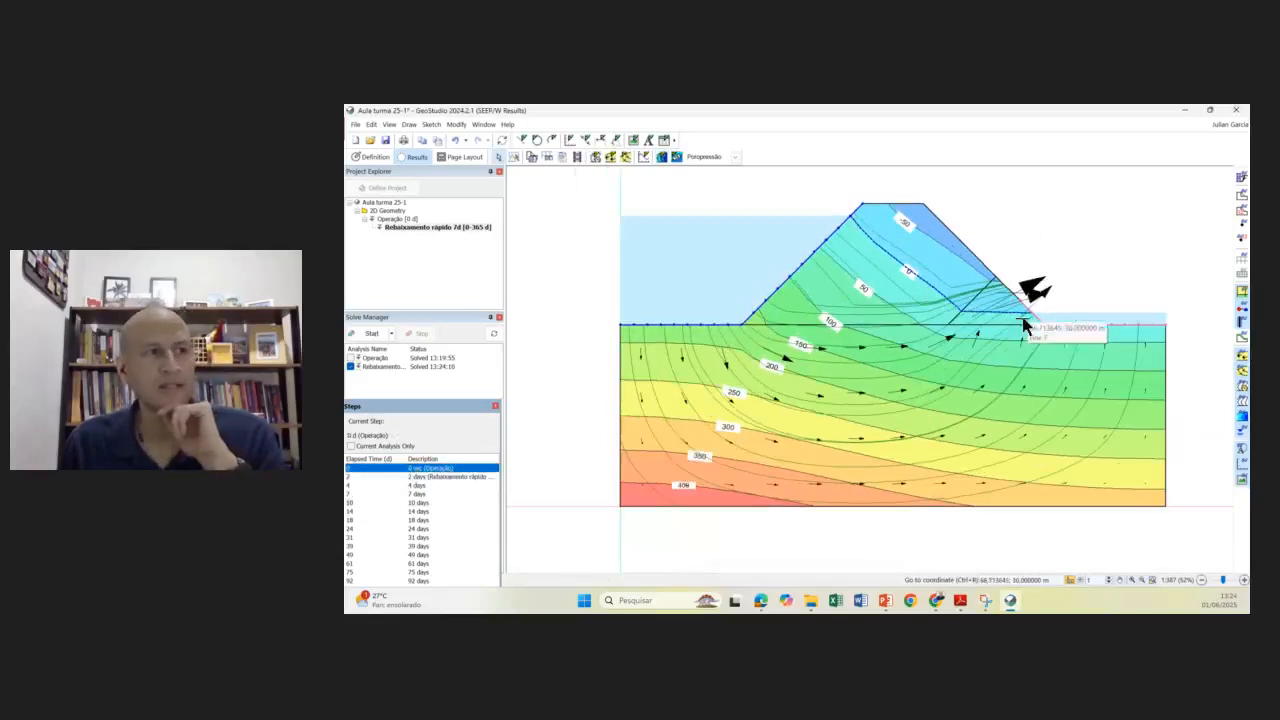
click(417, 476)
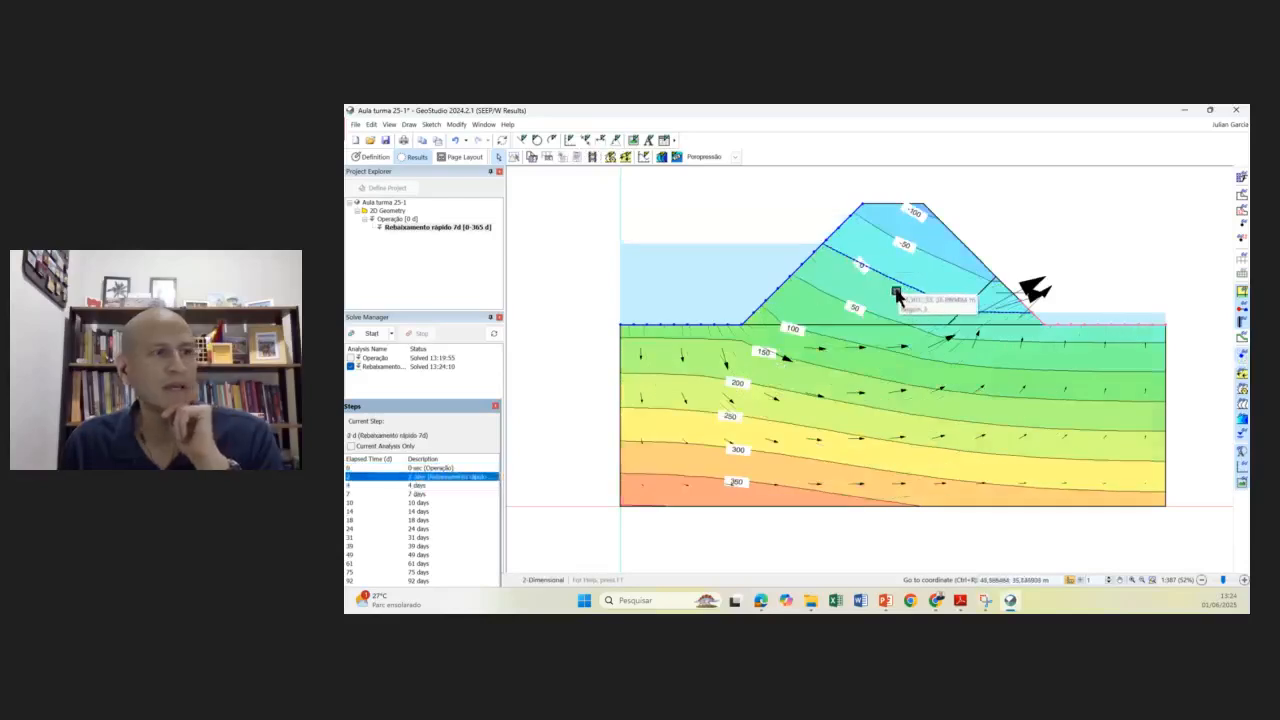
click(418, 486)
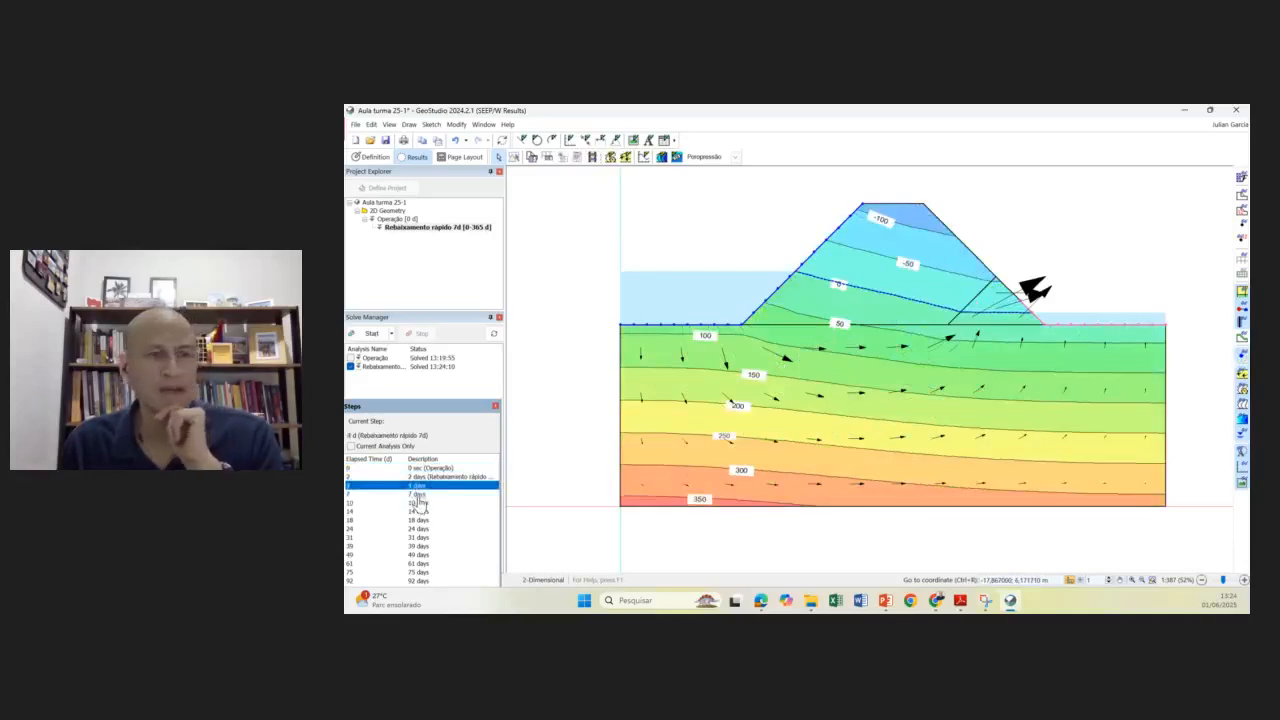
click(418, 495)
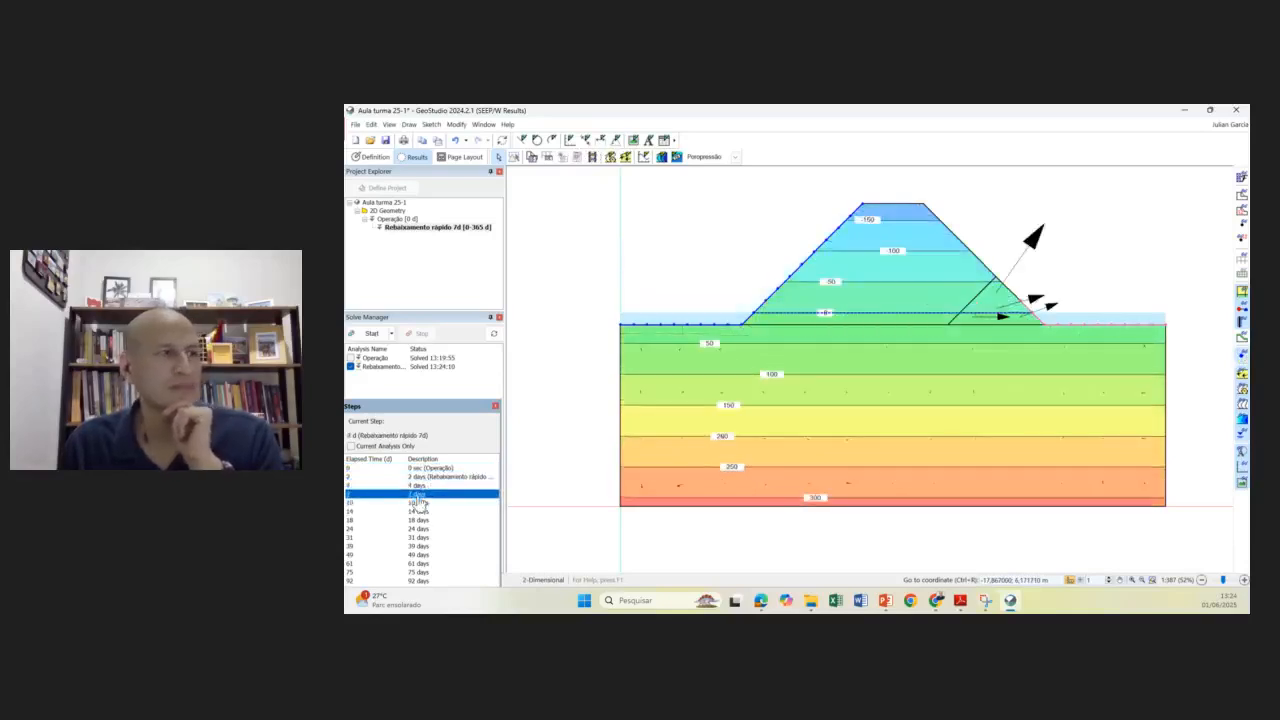
click(418, 504)
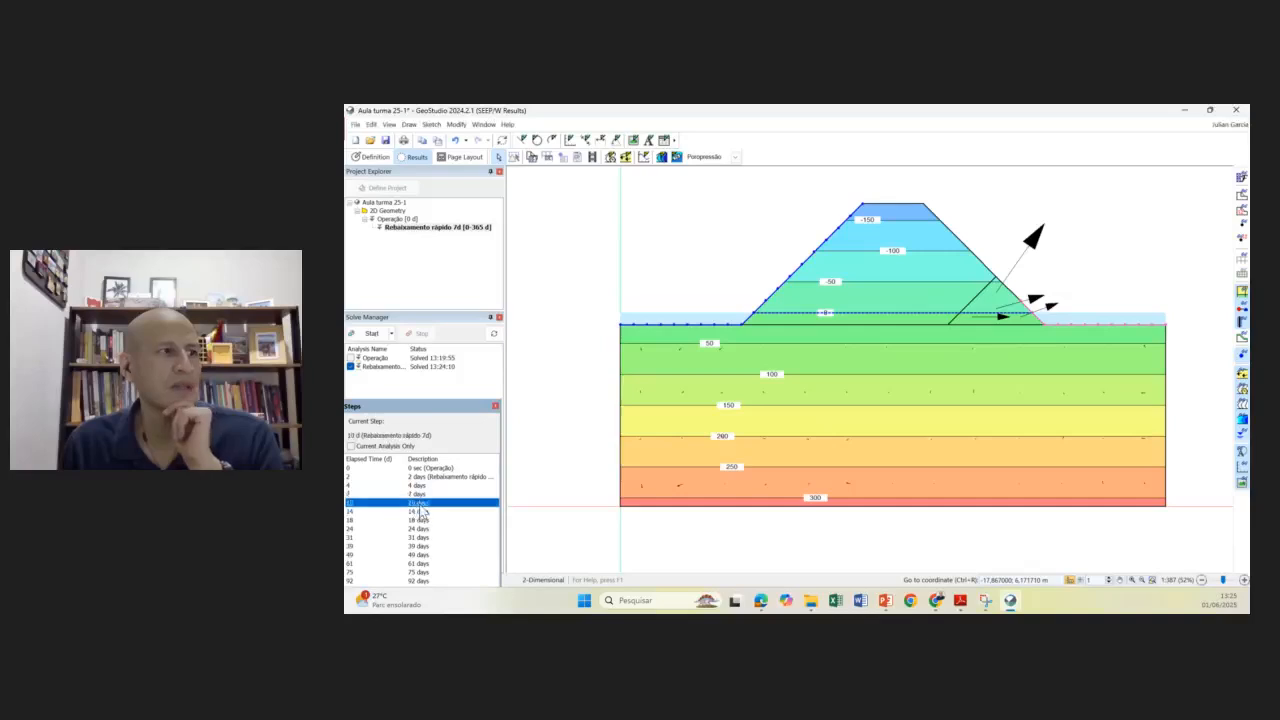
click(419, 512)
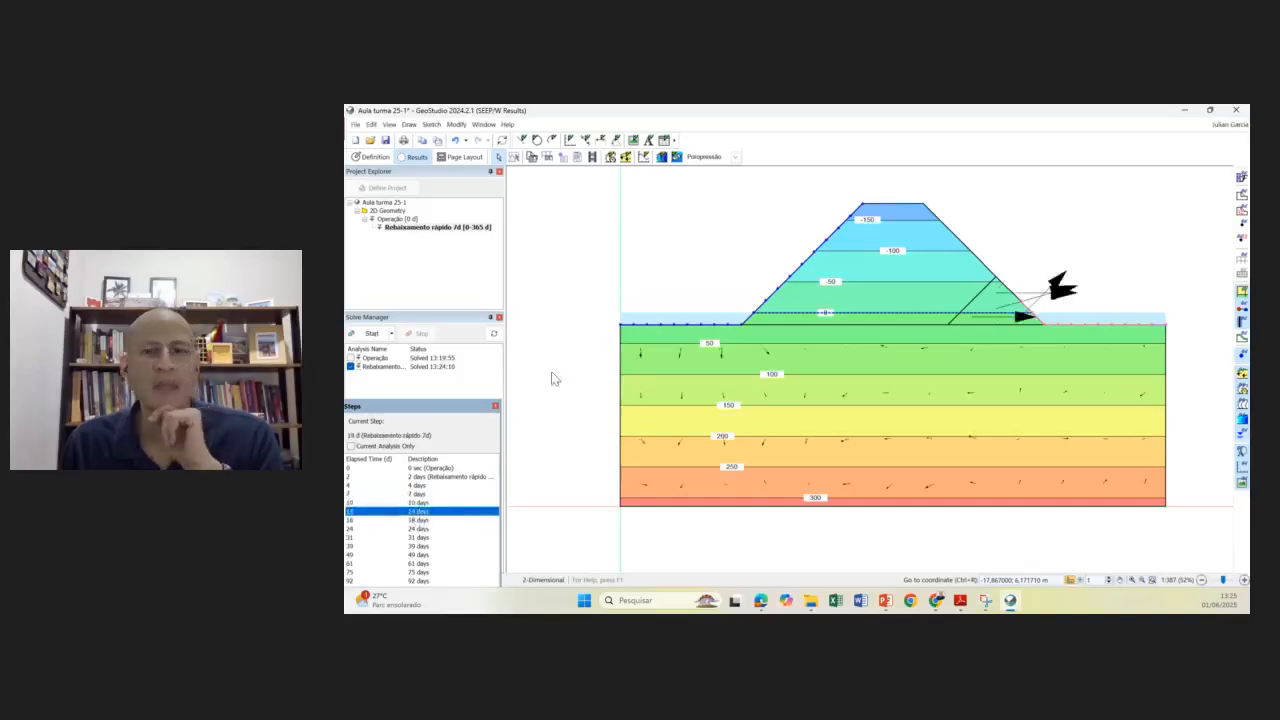
- Plot the poropressão ponto A graph over time for a custom location at about (37.95, 39.77) inside the dam
click(409, 124)
click(426, 202)
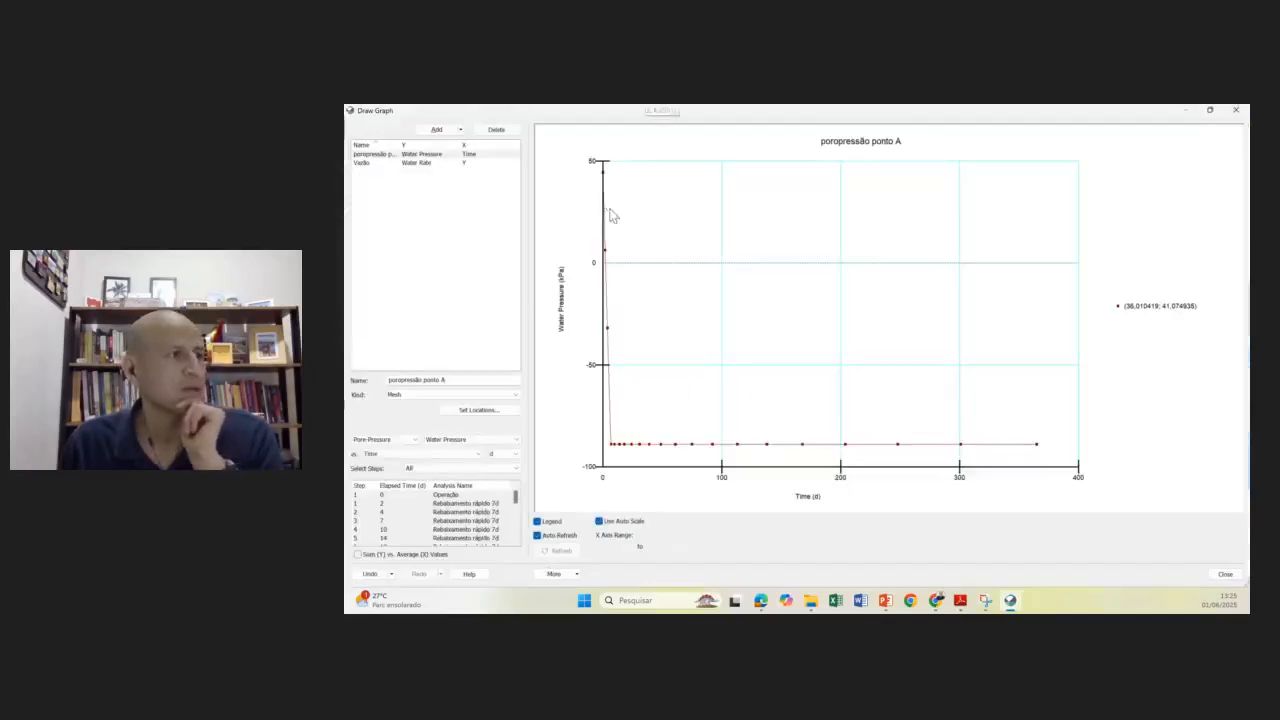
click(390, 156)
click(477, 409)
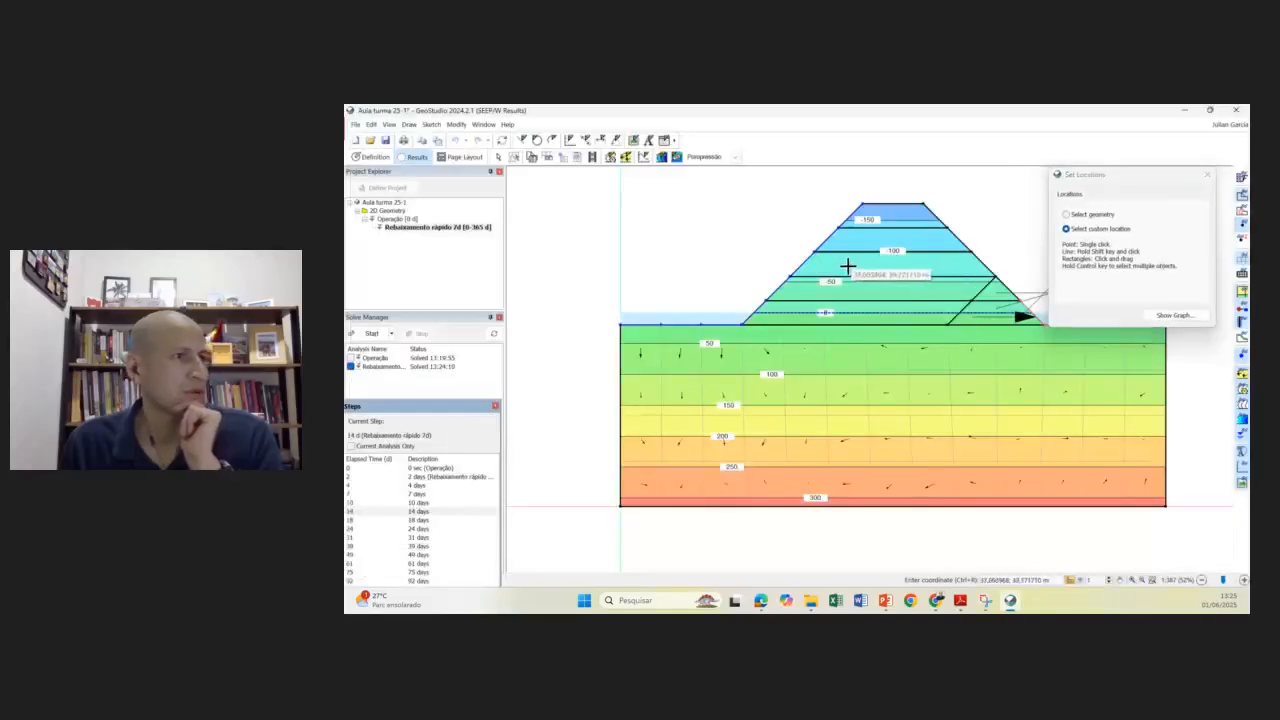
click(1175, 315)
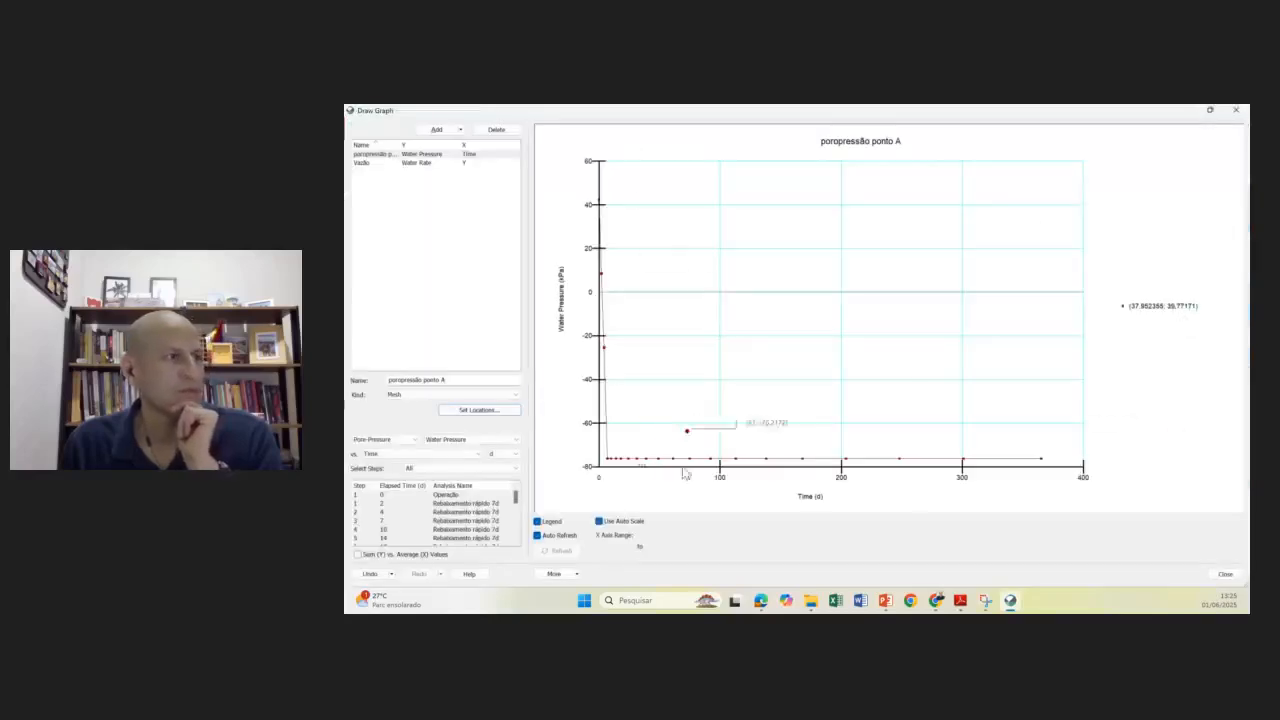
mouse_move(997, 470)
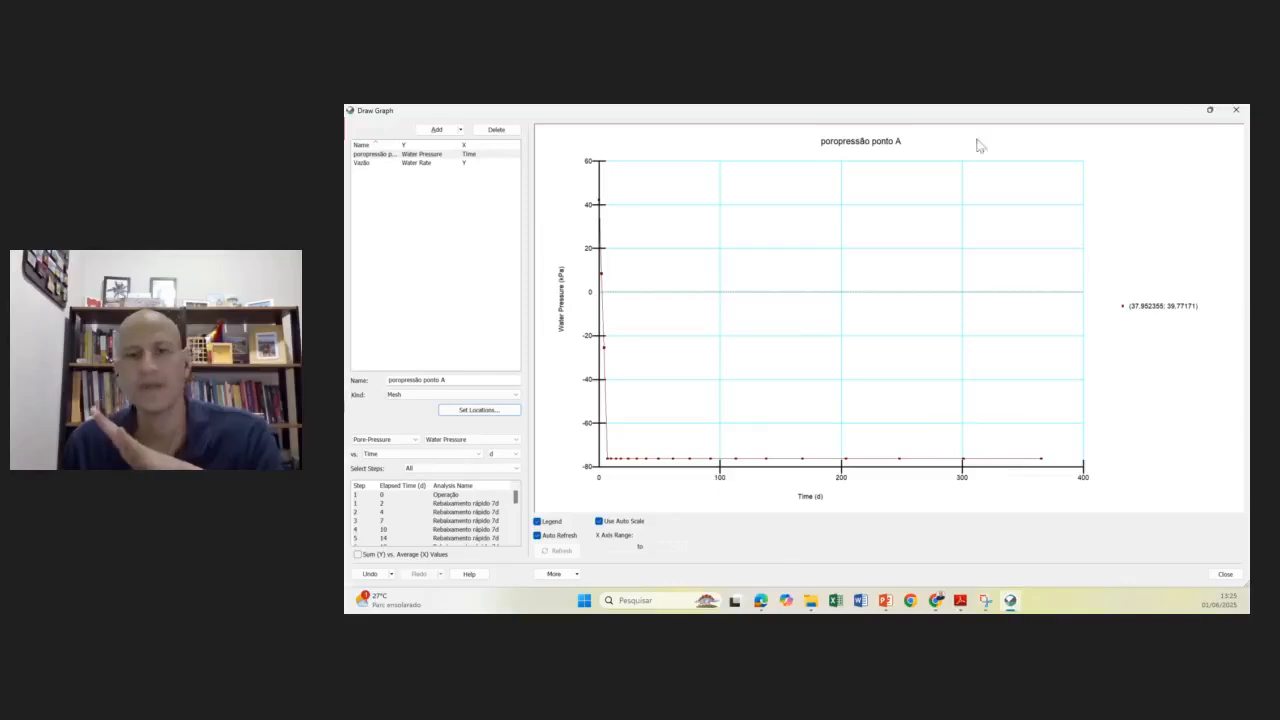
- Switch to PowerPoint, present the Exemplo: Operação slide of the zoned dam with impermeable core, and end the slideshow
click(885, 601)
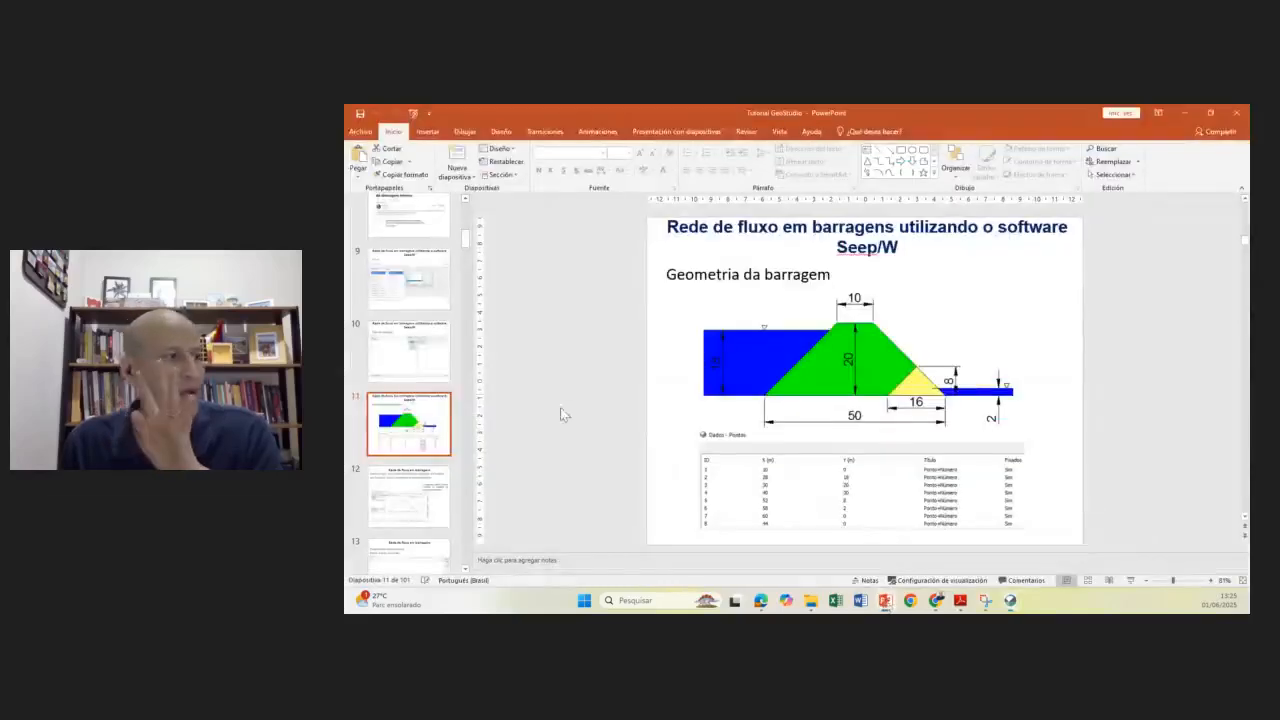
drag(465, 240, 466, 330)
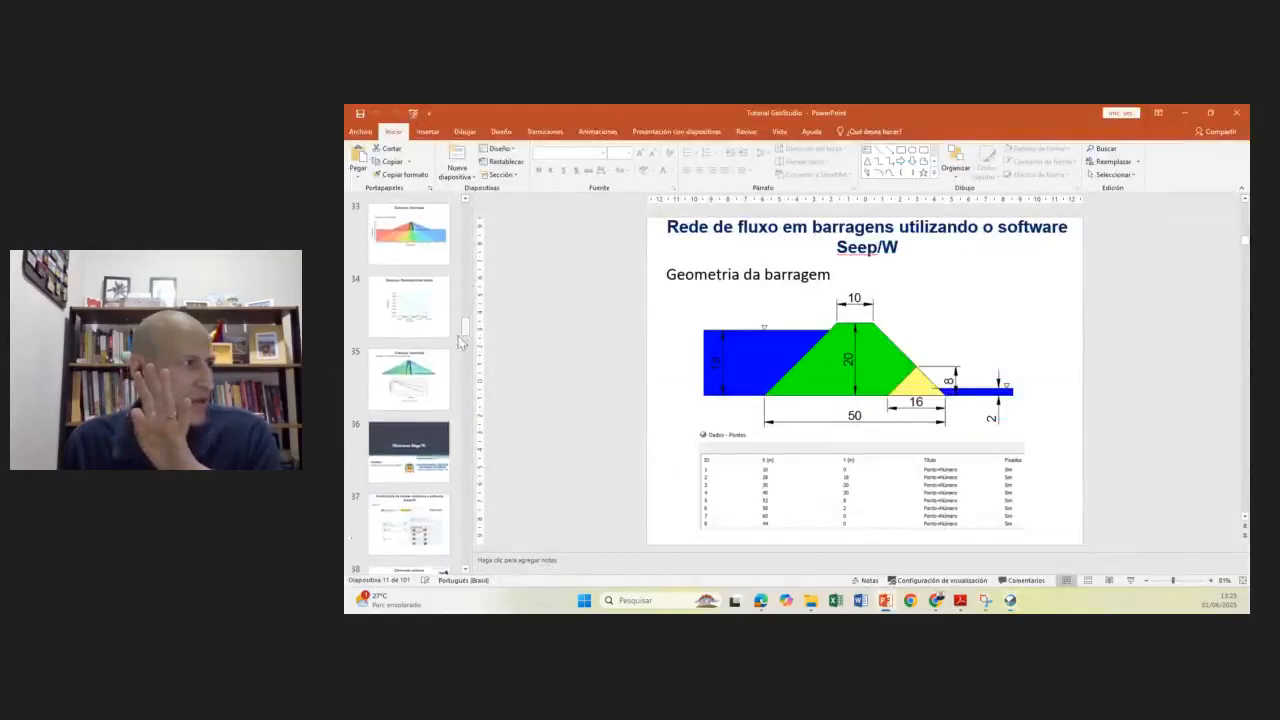
click(412, 379)
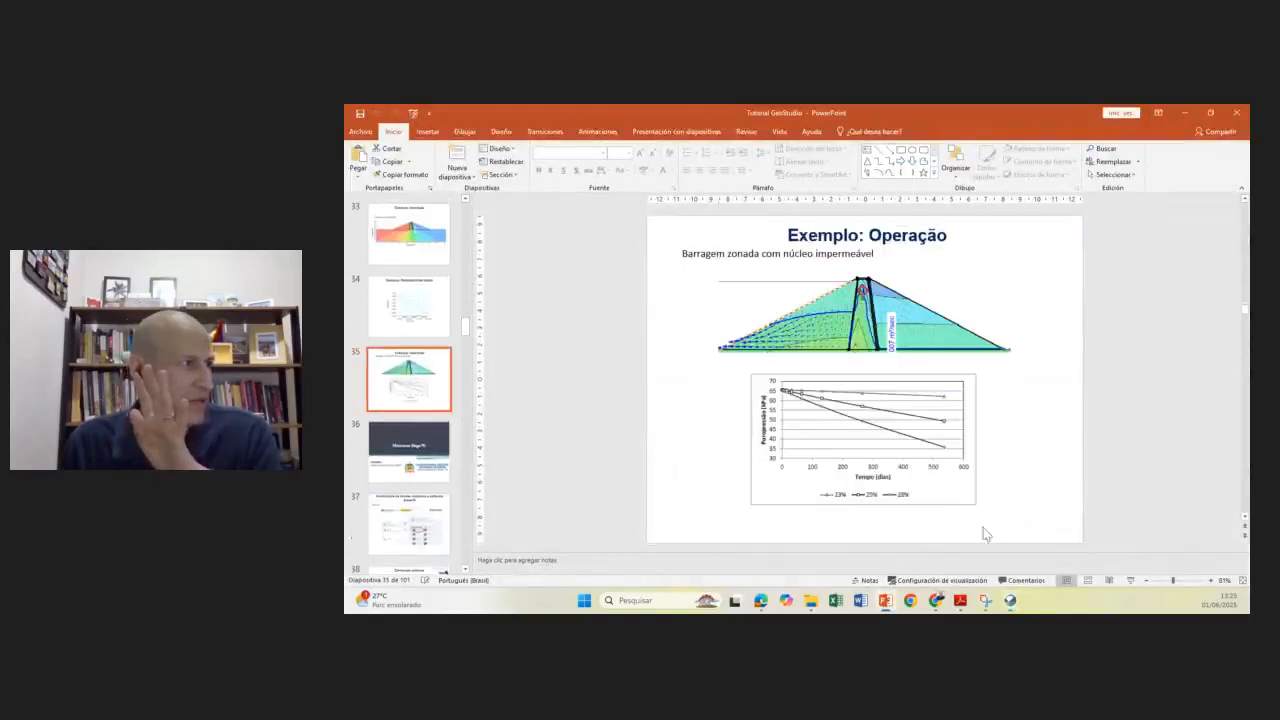
click(1130, 580)
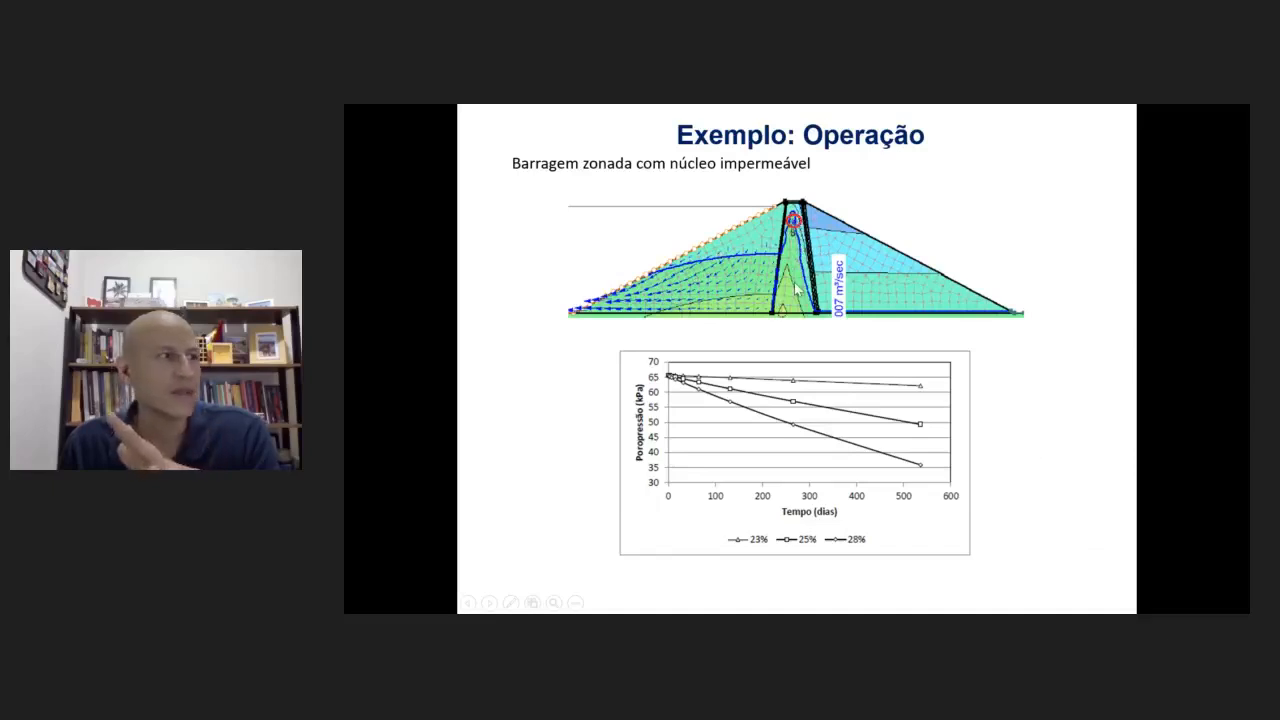
key(Escape)
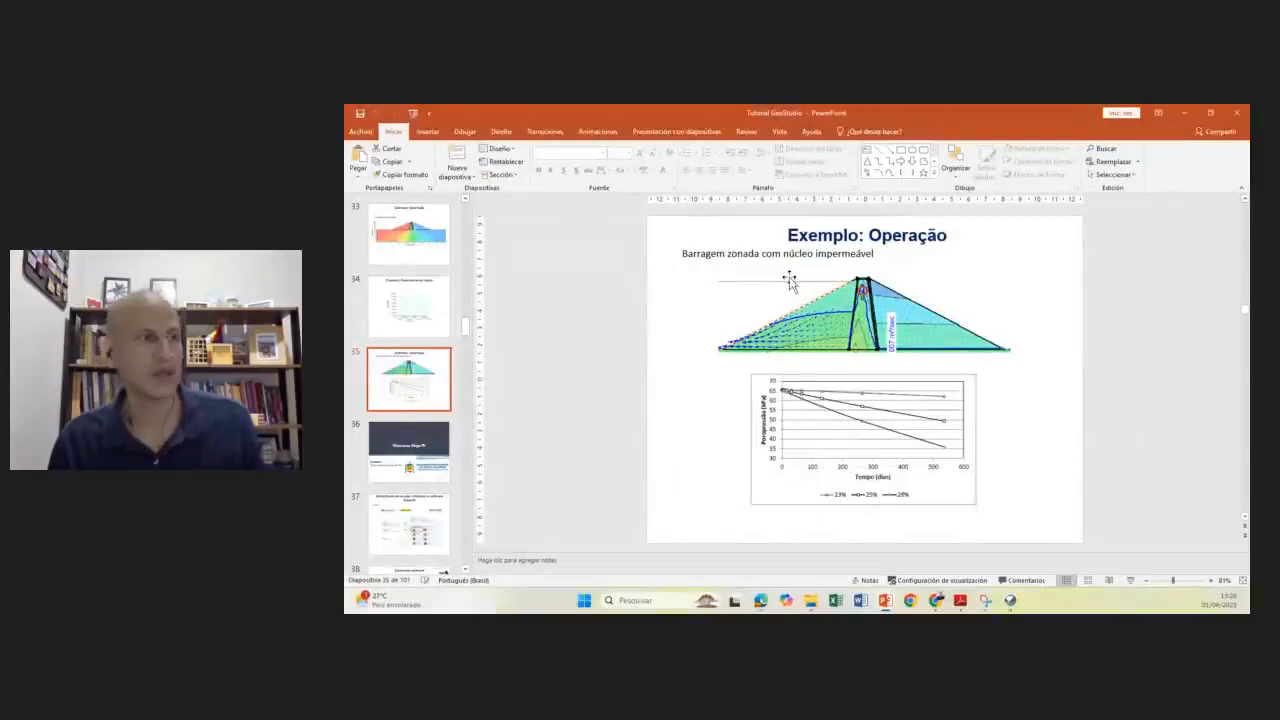
- Look back through the Rede de fluxo em barragens Gradientes and Poropressão result slides, and return to GeoStudio
scroll(440, 368, up, 5)
click(393, 365)
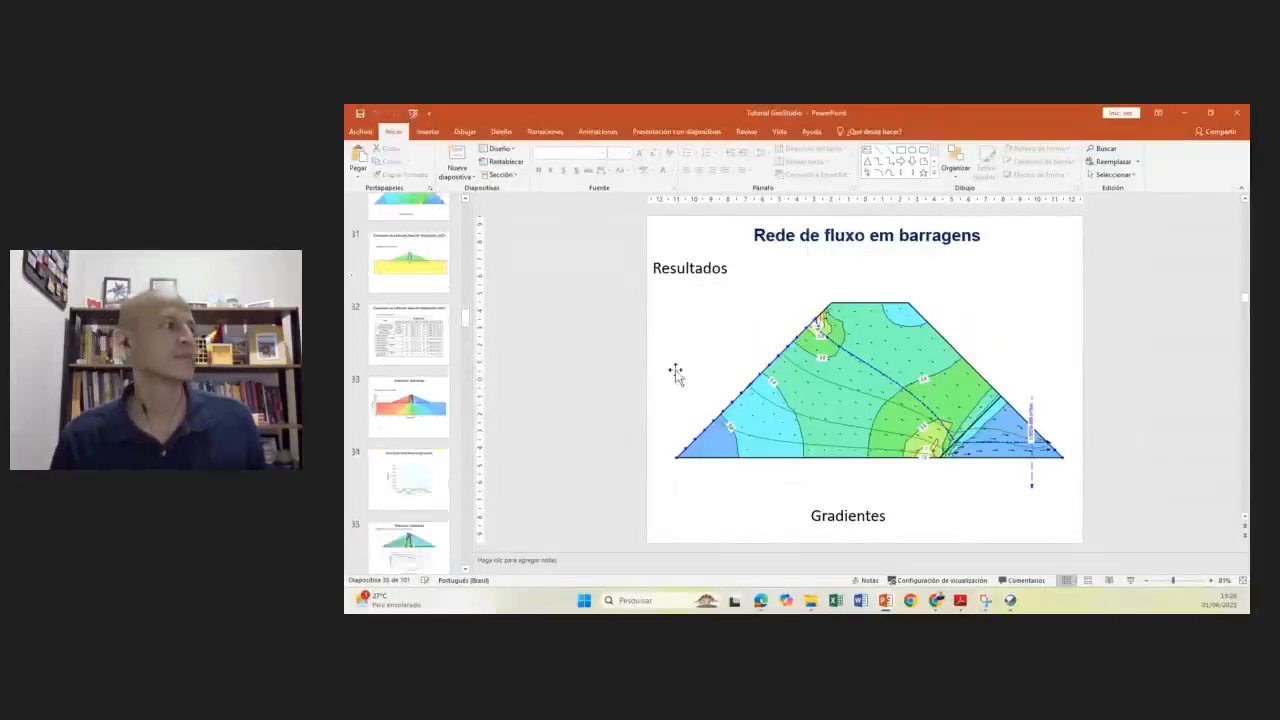
scroll(393, 365, up, 3)
key(Up)
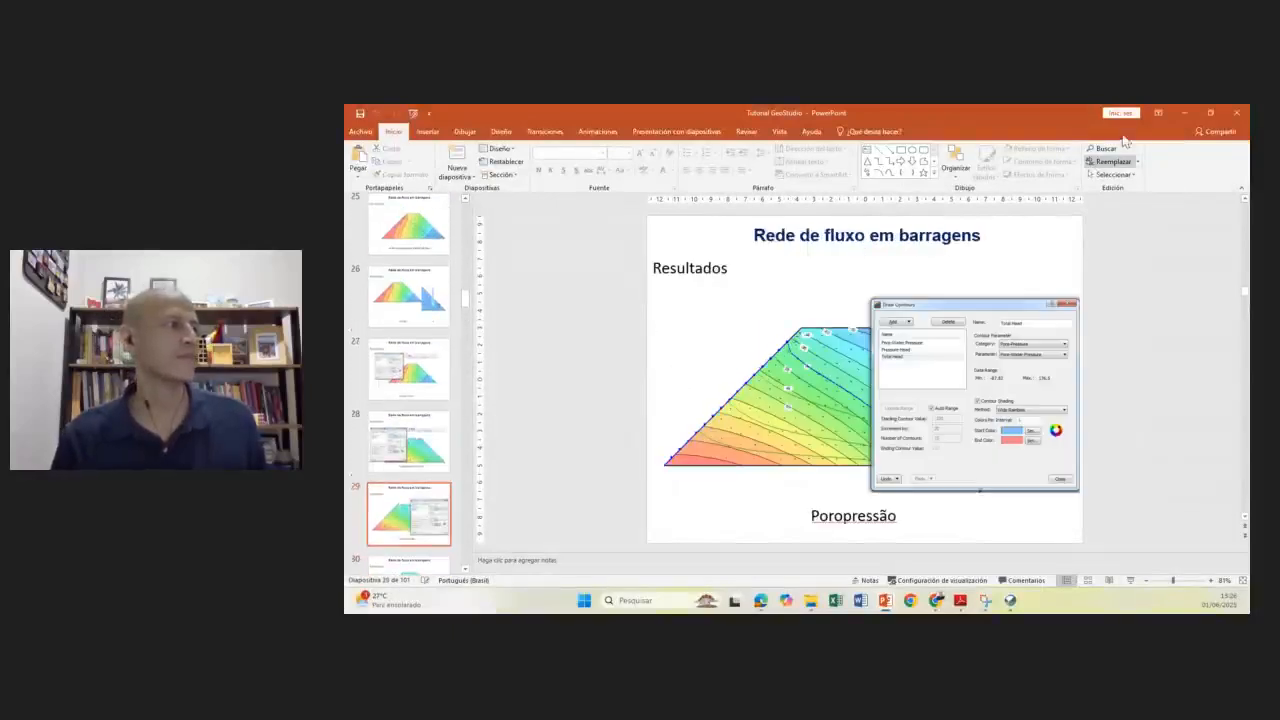
click(1188, 112)
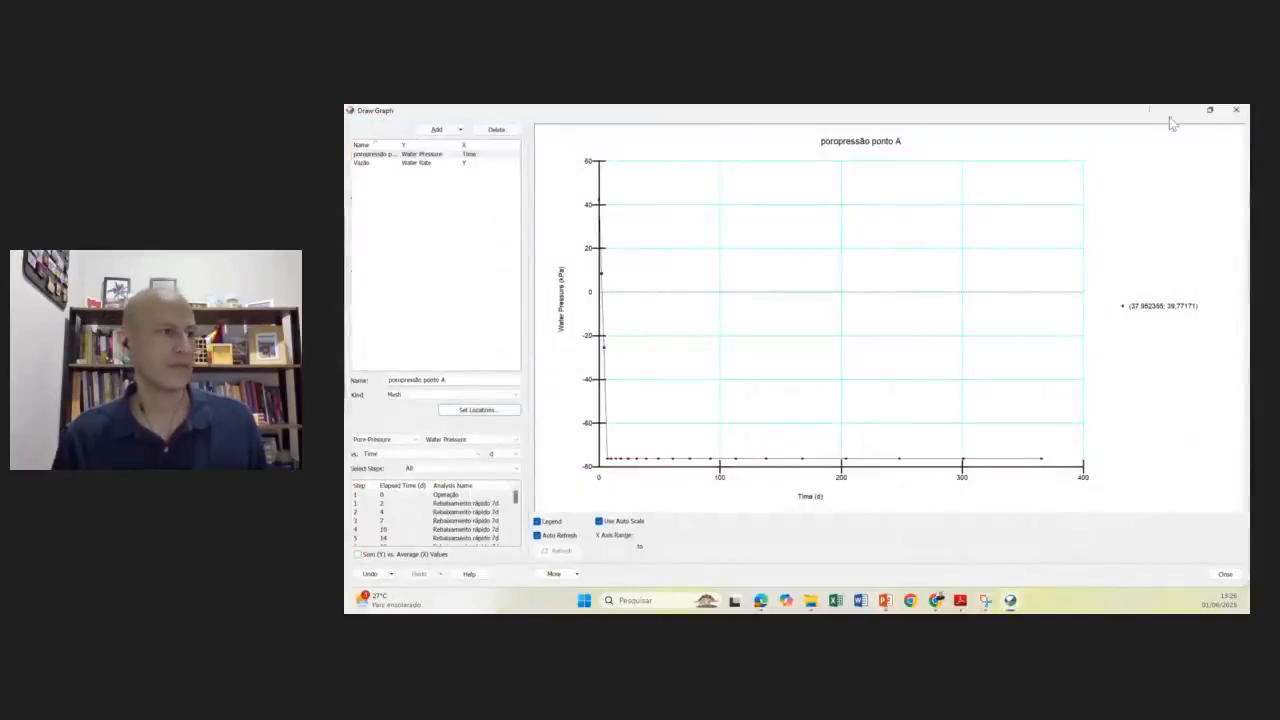
- Close the pore pressure graph and return to the model definition view
click(1236, 110)
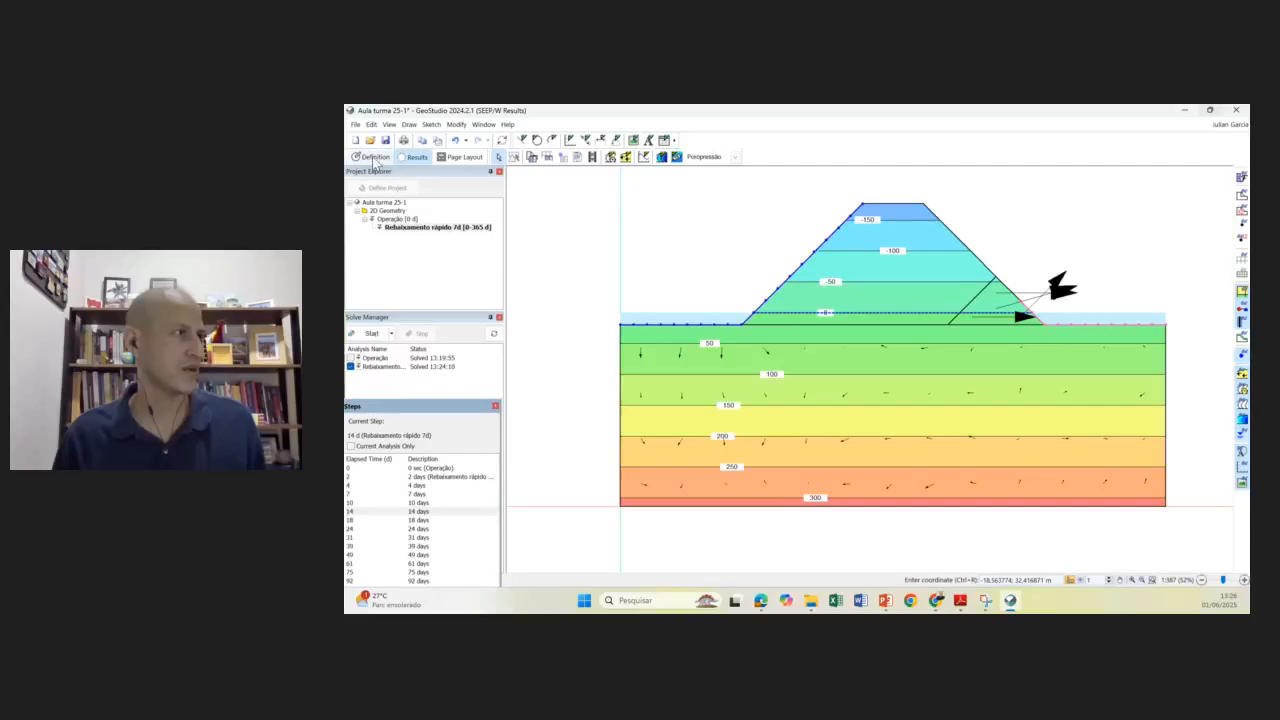
click(372, 157)
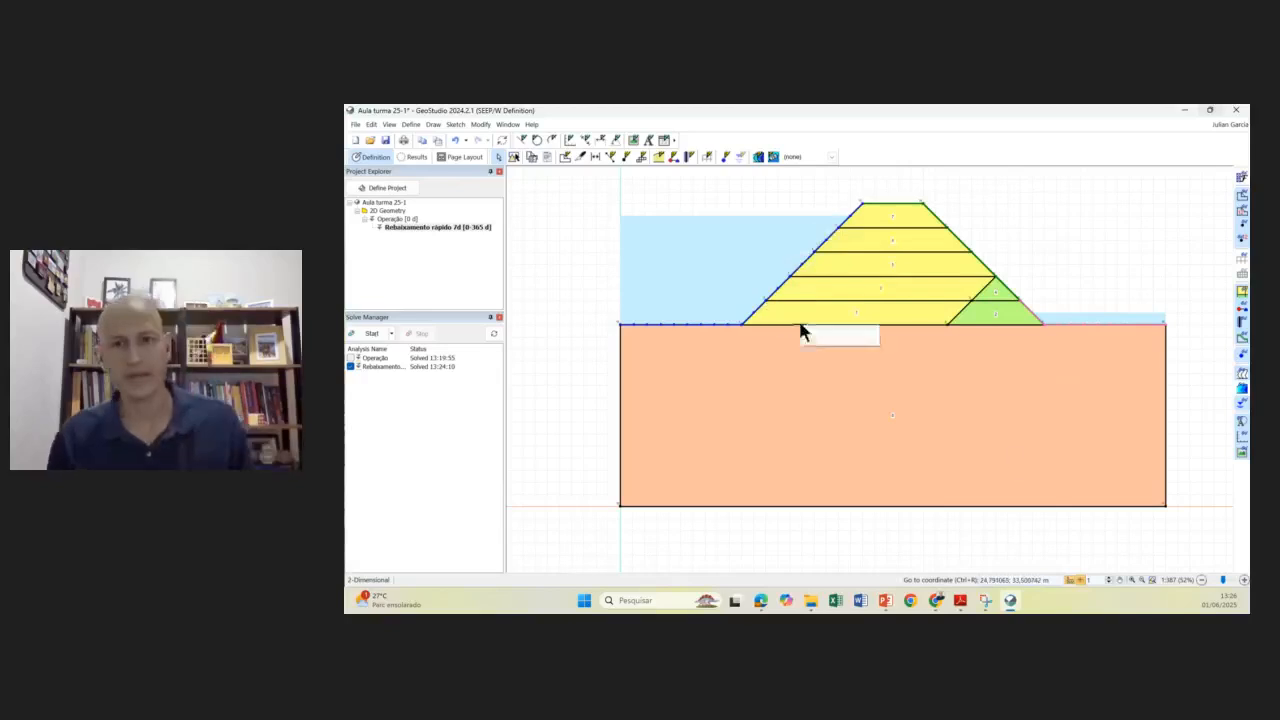
- Switch to Adobe Reader to review the material properties and required analyses in Projeto barragens 2025-1.pdf, and return to GeoStudio
click(960, 600)
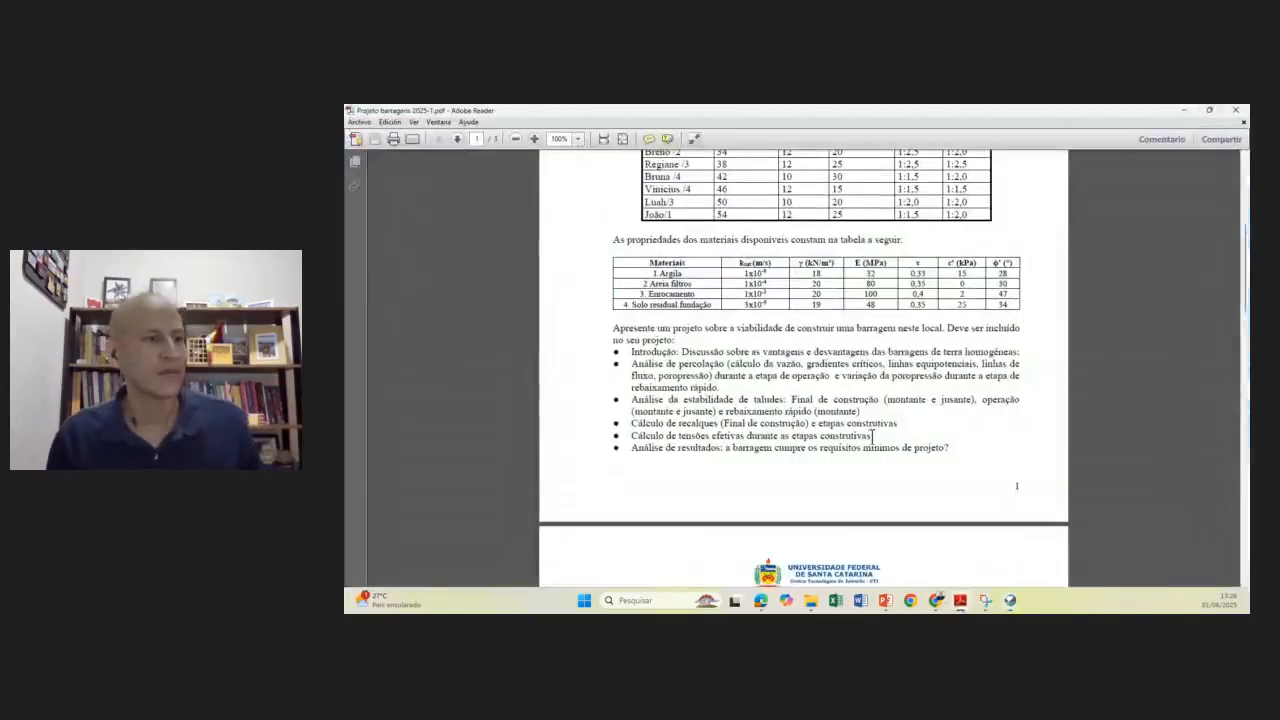
scroll(727, 364, up, 2)
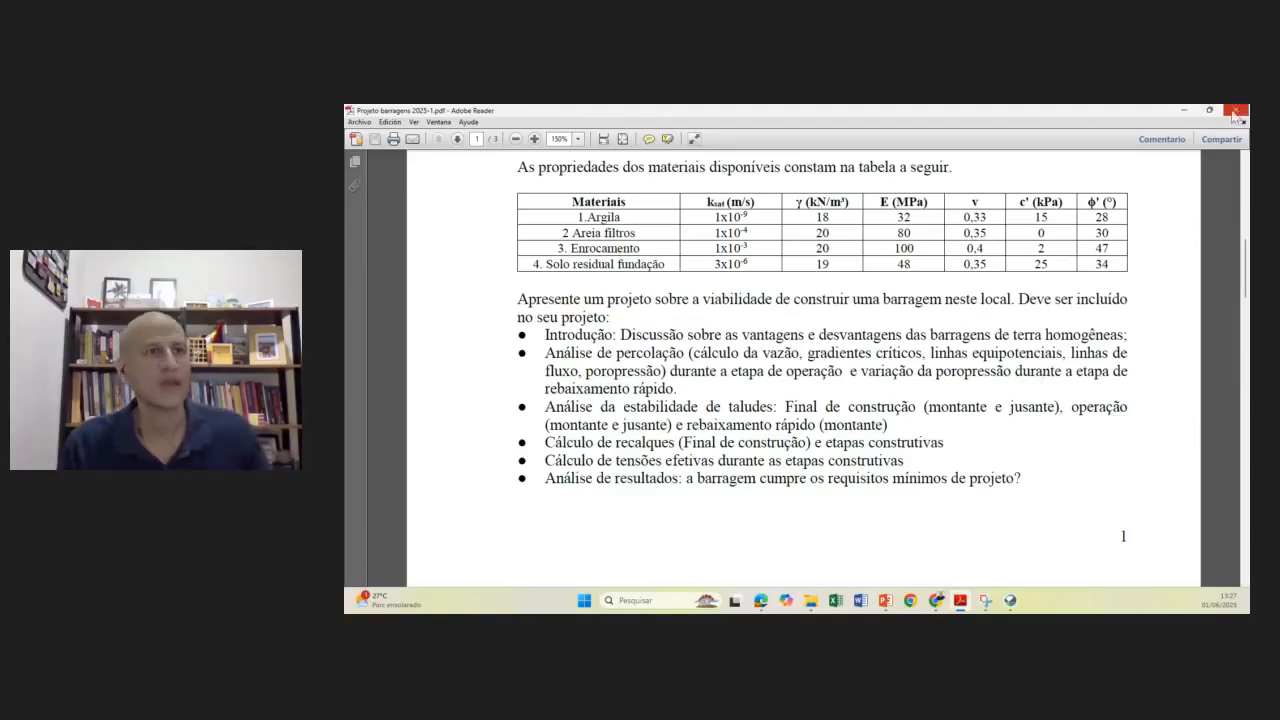
click(1184, 110)
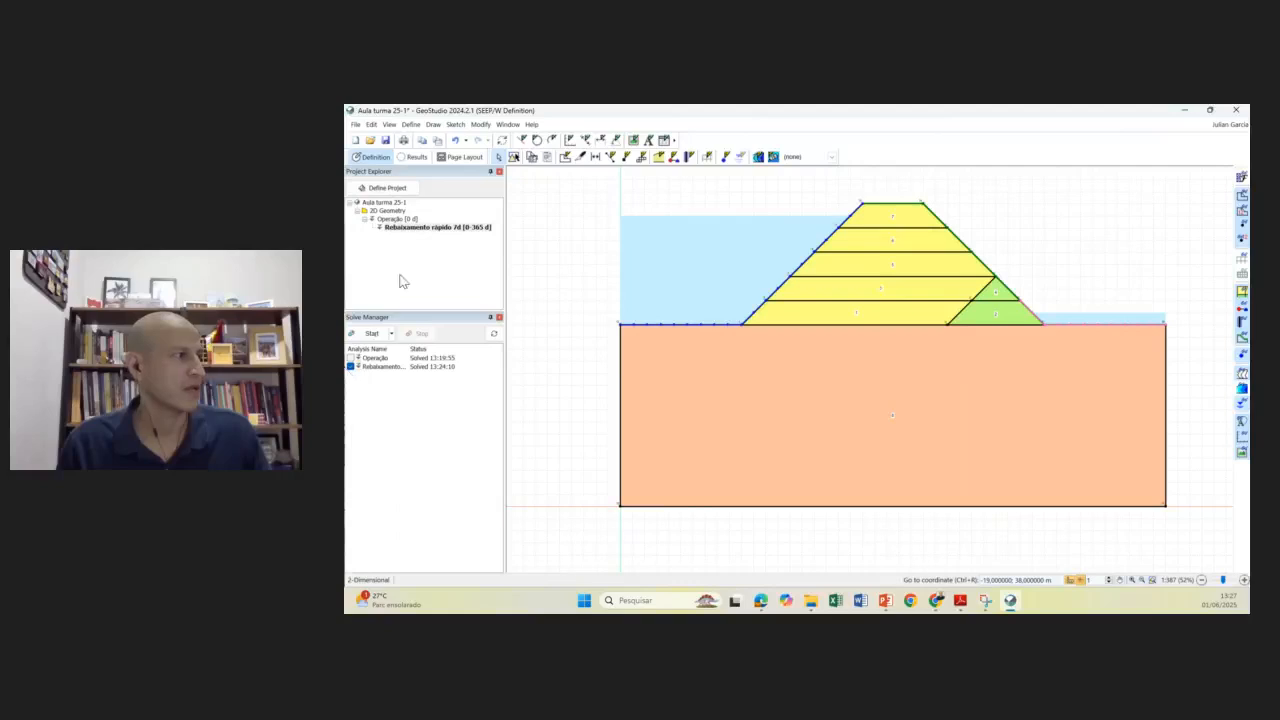
- Switch to the Operação analysis and display its seepage results
click(398, 220)
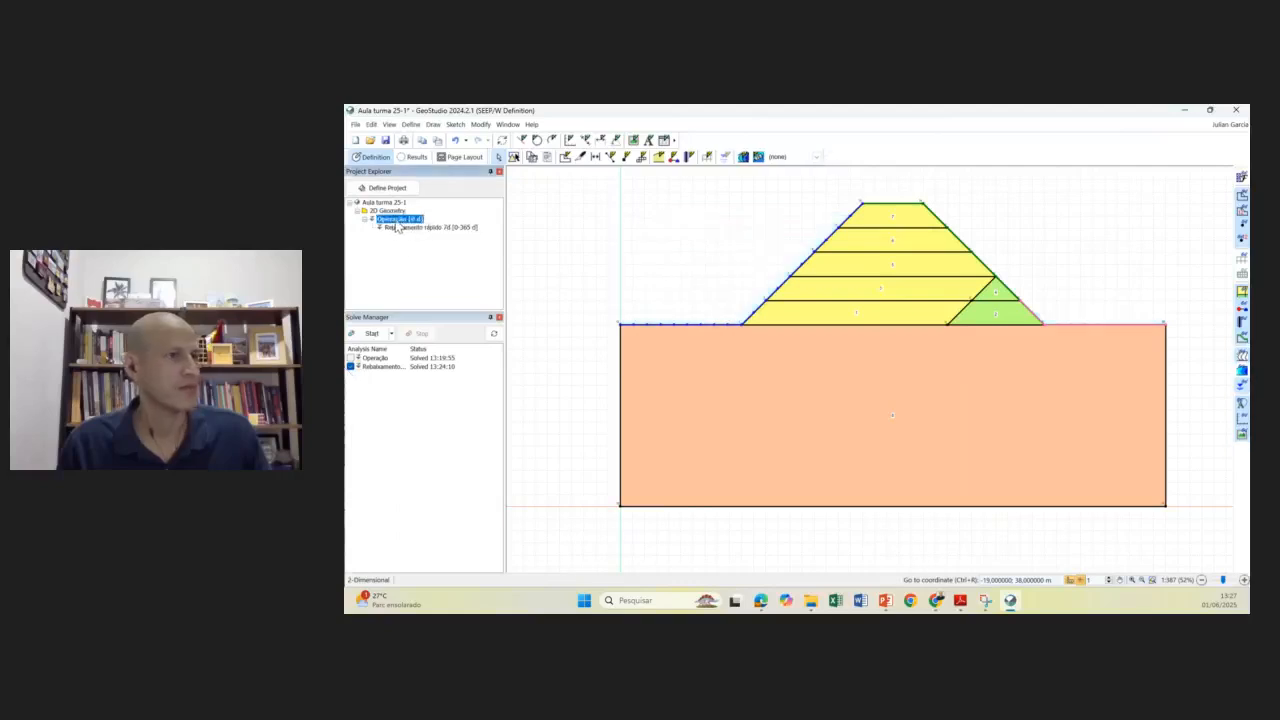
click(409, 125)
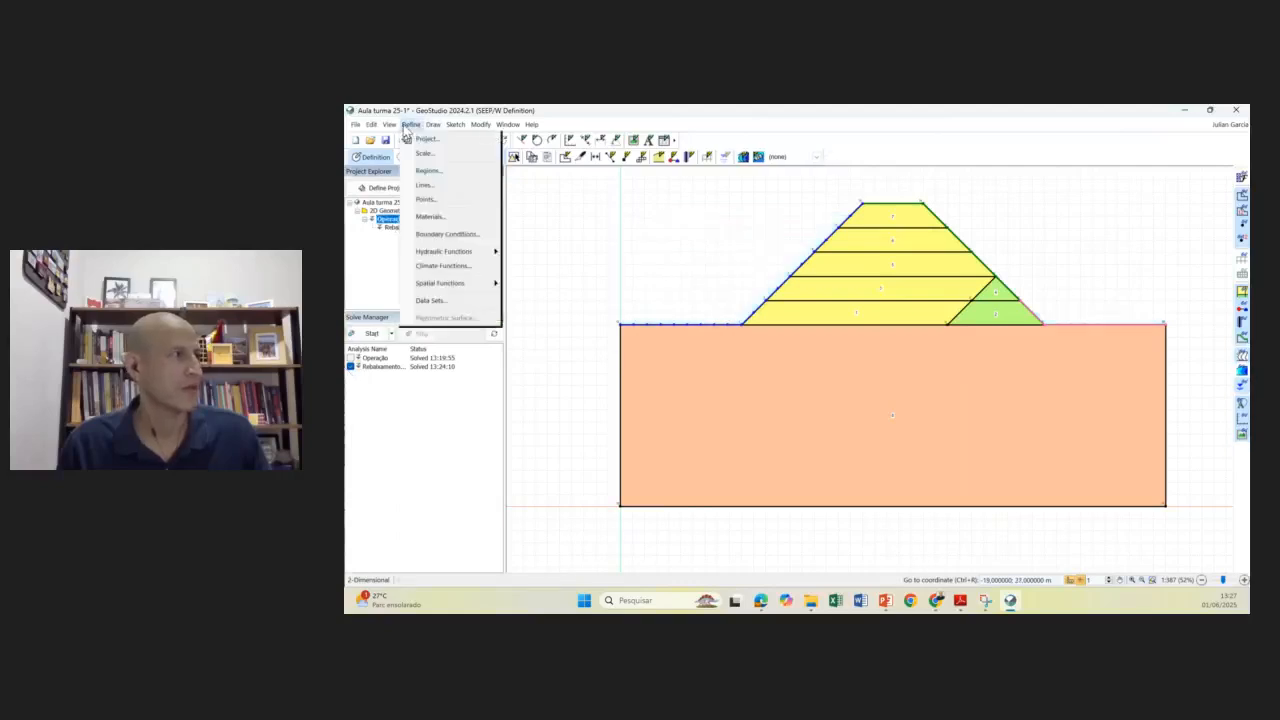
click(537, 280)
click(412, 157)
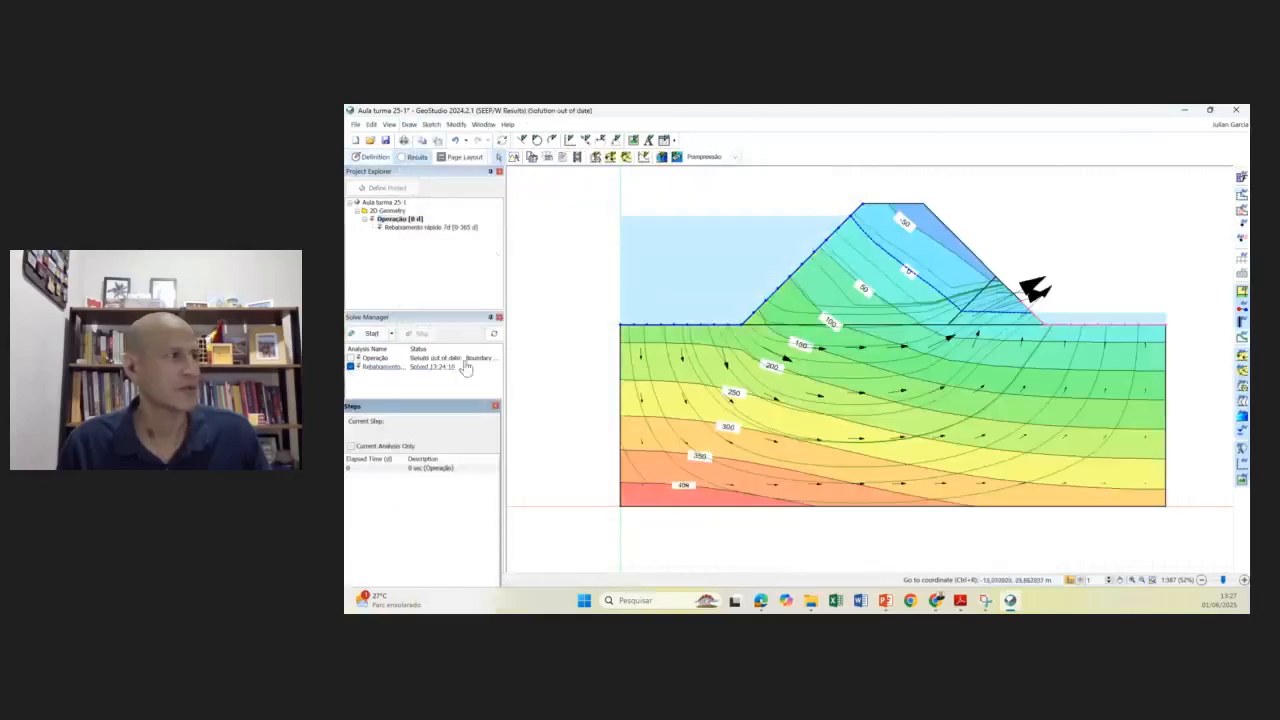
- Open the Vazão water rate graph, check the geometry locations it is computed from, view the graph again and close it
click(409, 125)
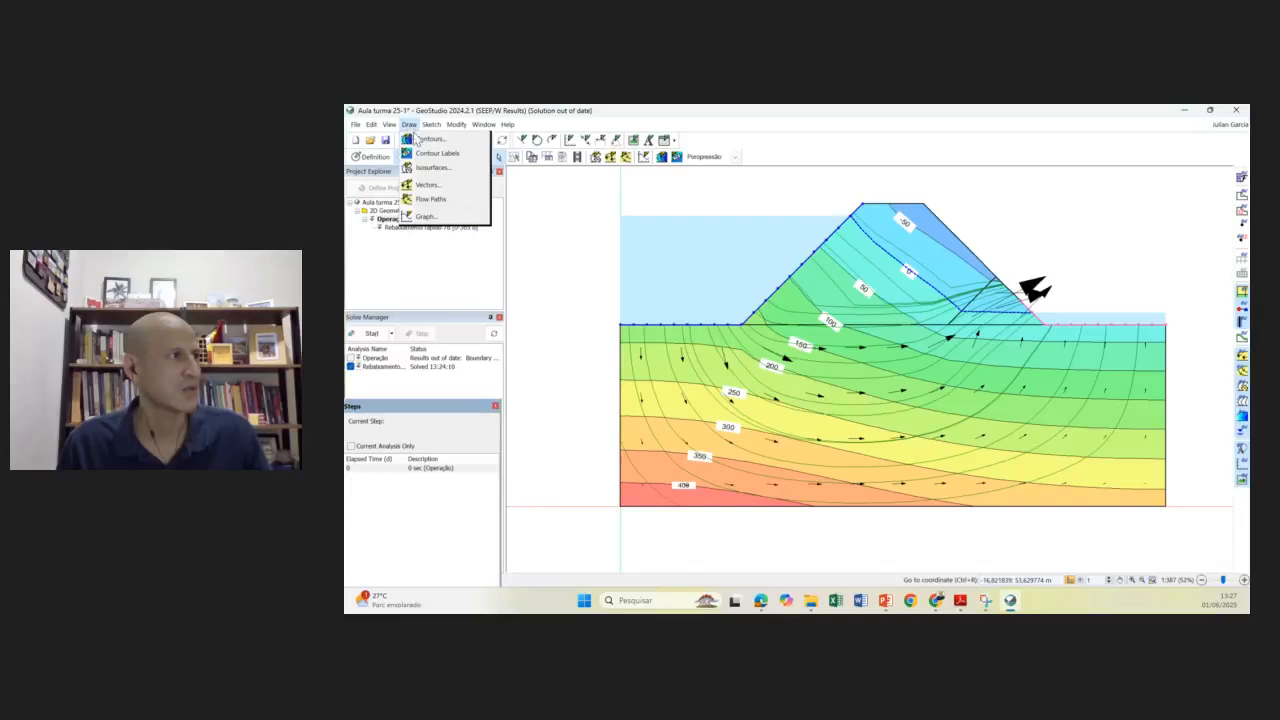
click(443, 216)
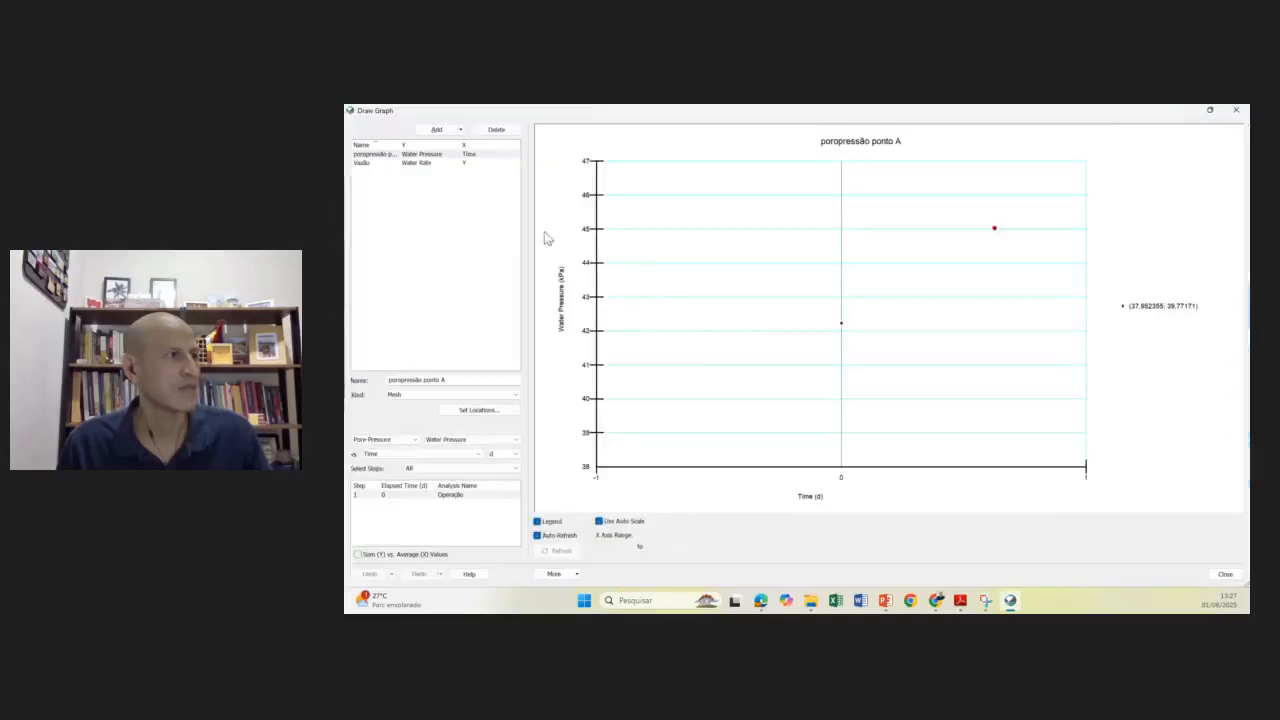
click(367, 164)
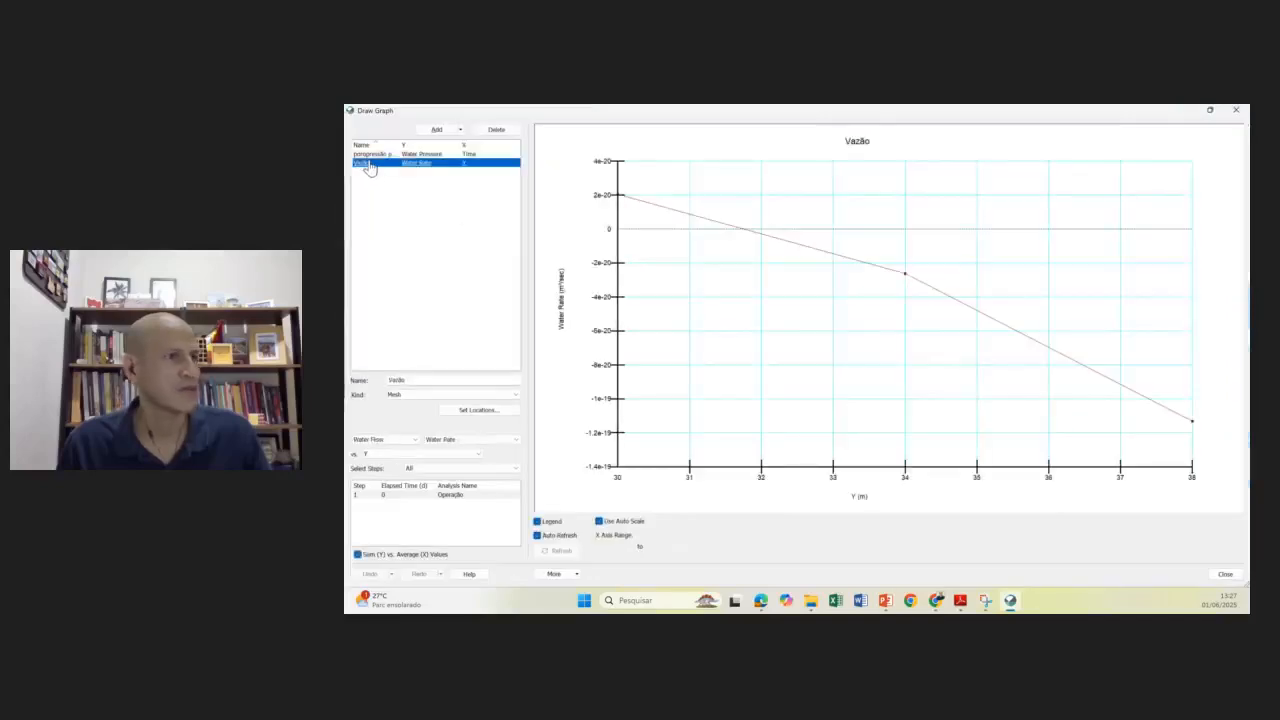
click(493, 418)
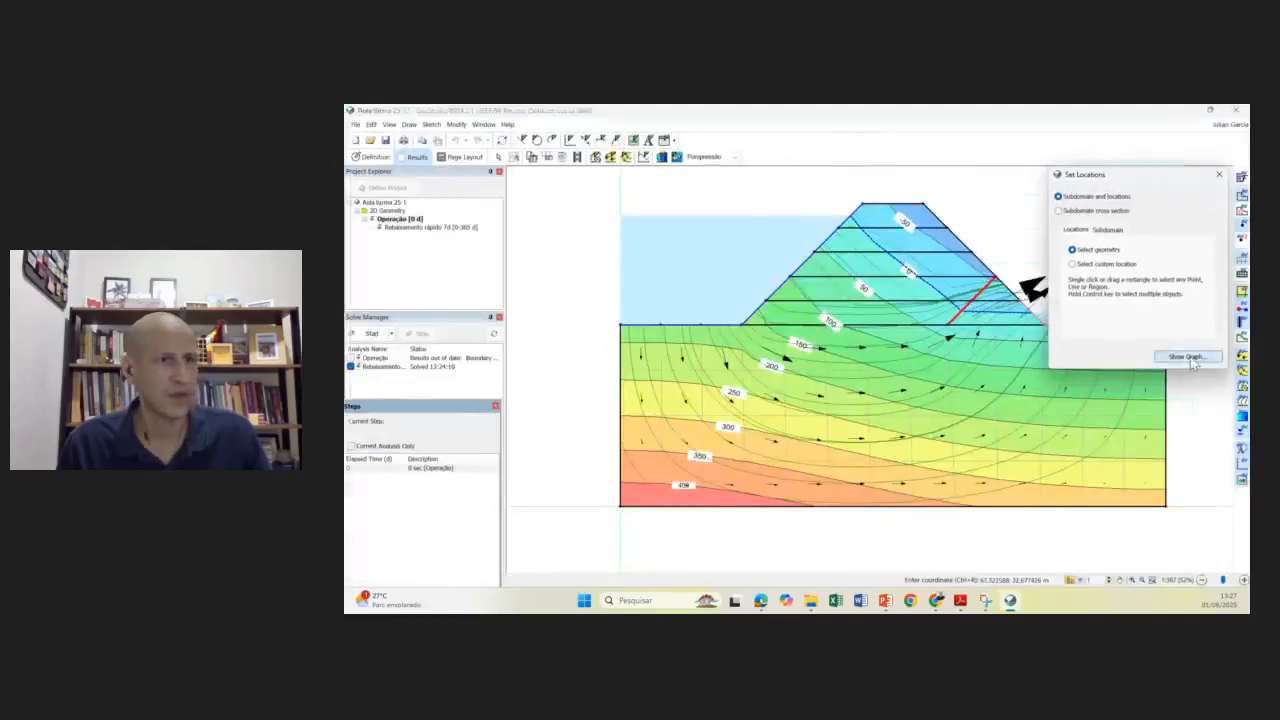
click(1193, 360)
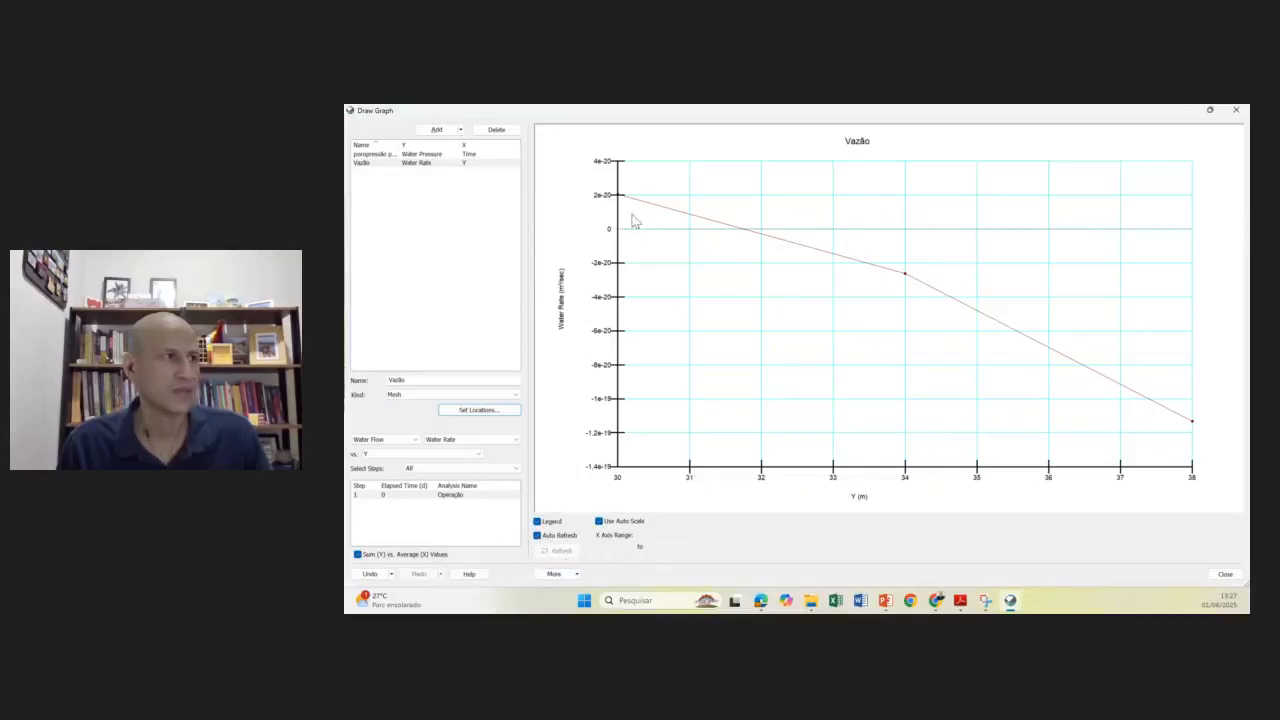
key(Escape)
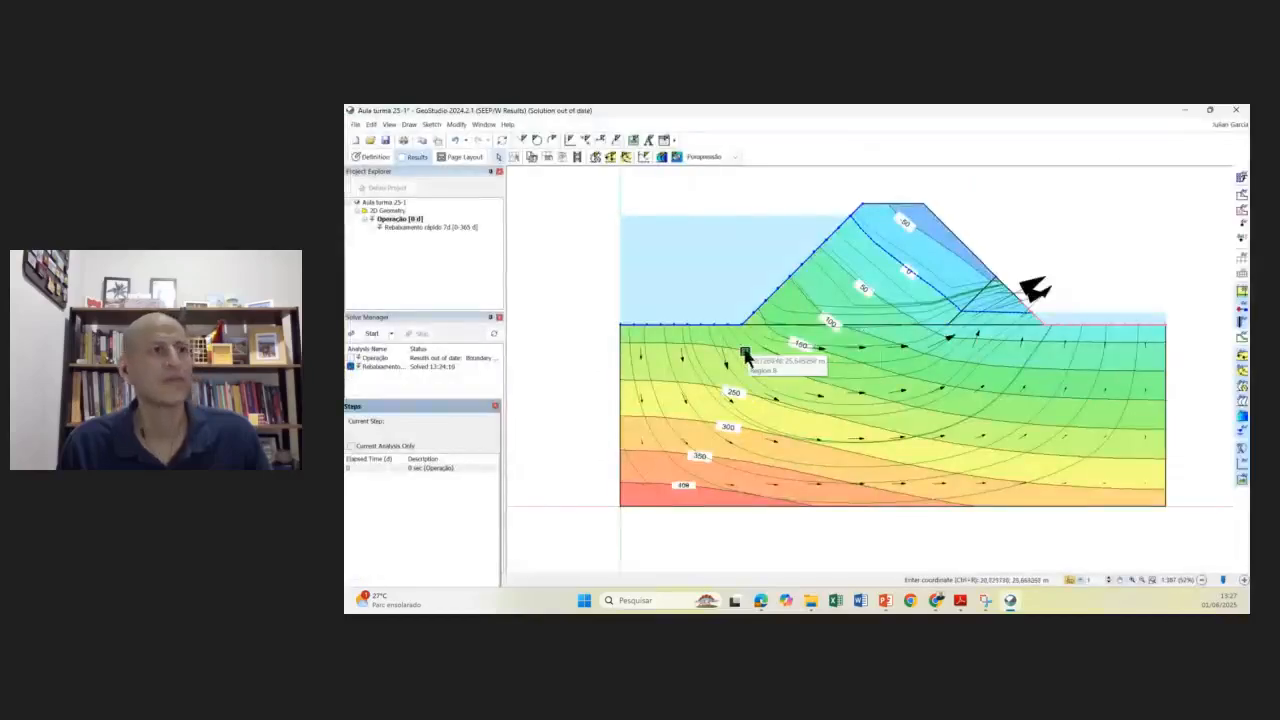